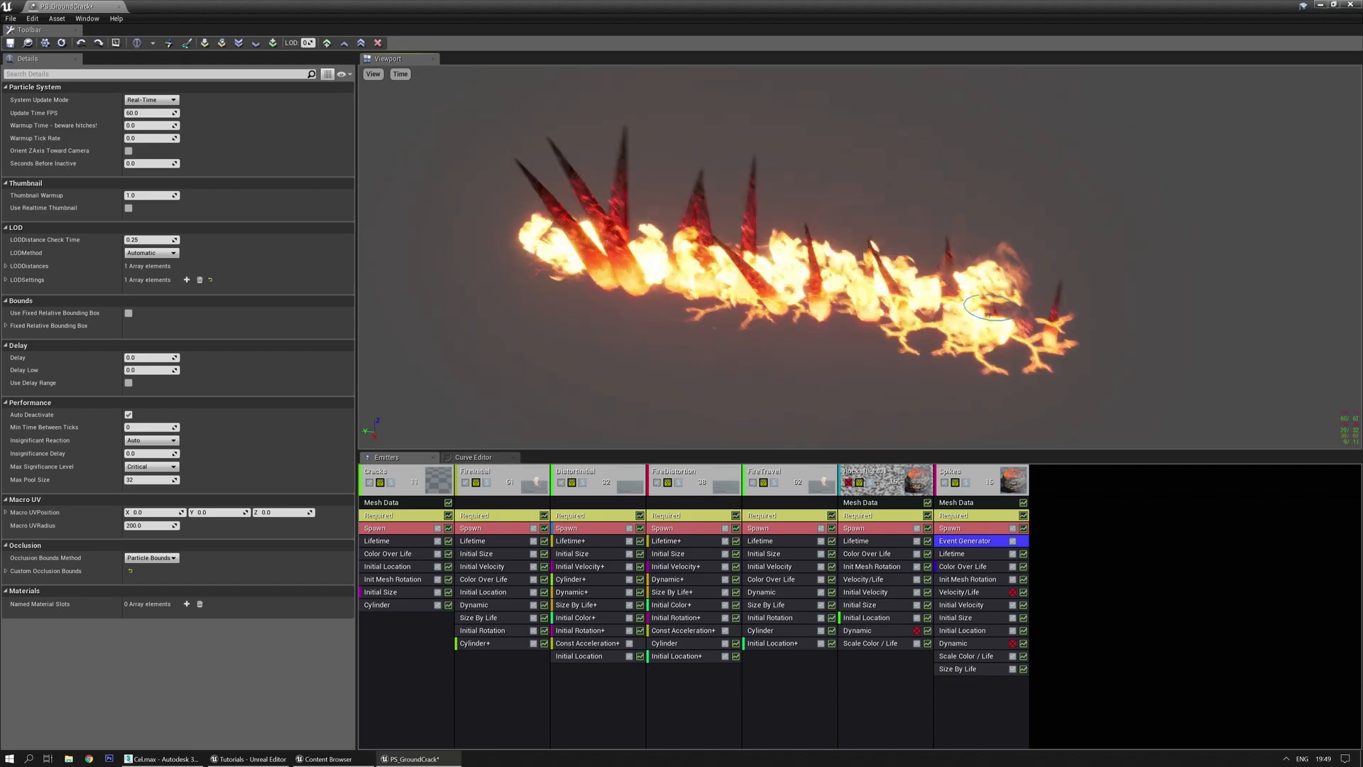
# Open Par_Impactspark_01 from the Content Browser in Cascade and preview its sparks
pyautogui.hotkey('ctrl', 'b')
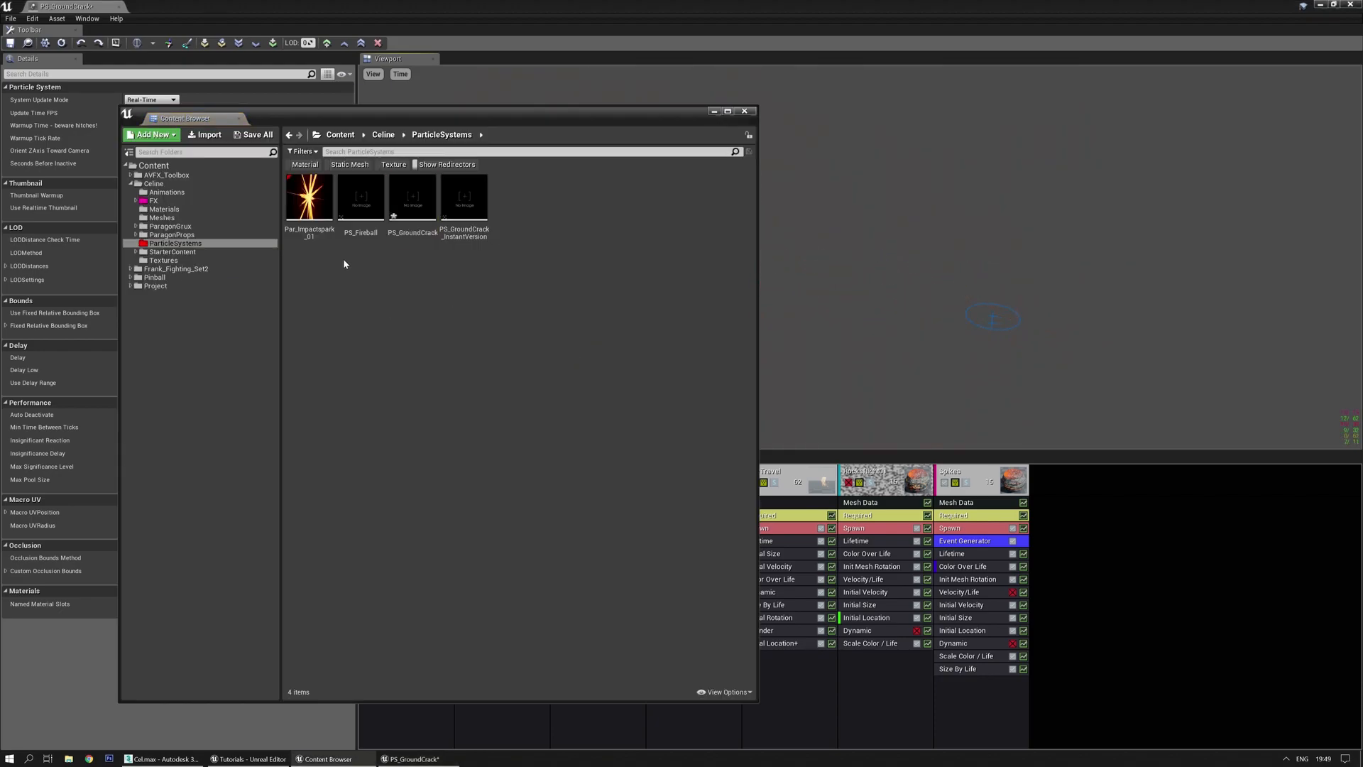
pyautogui.doubleClick(309, 197)
pyautogui.moveTo(679, 276); pyautogui.dragTo(743, 318)
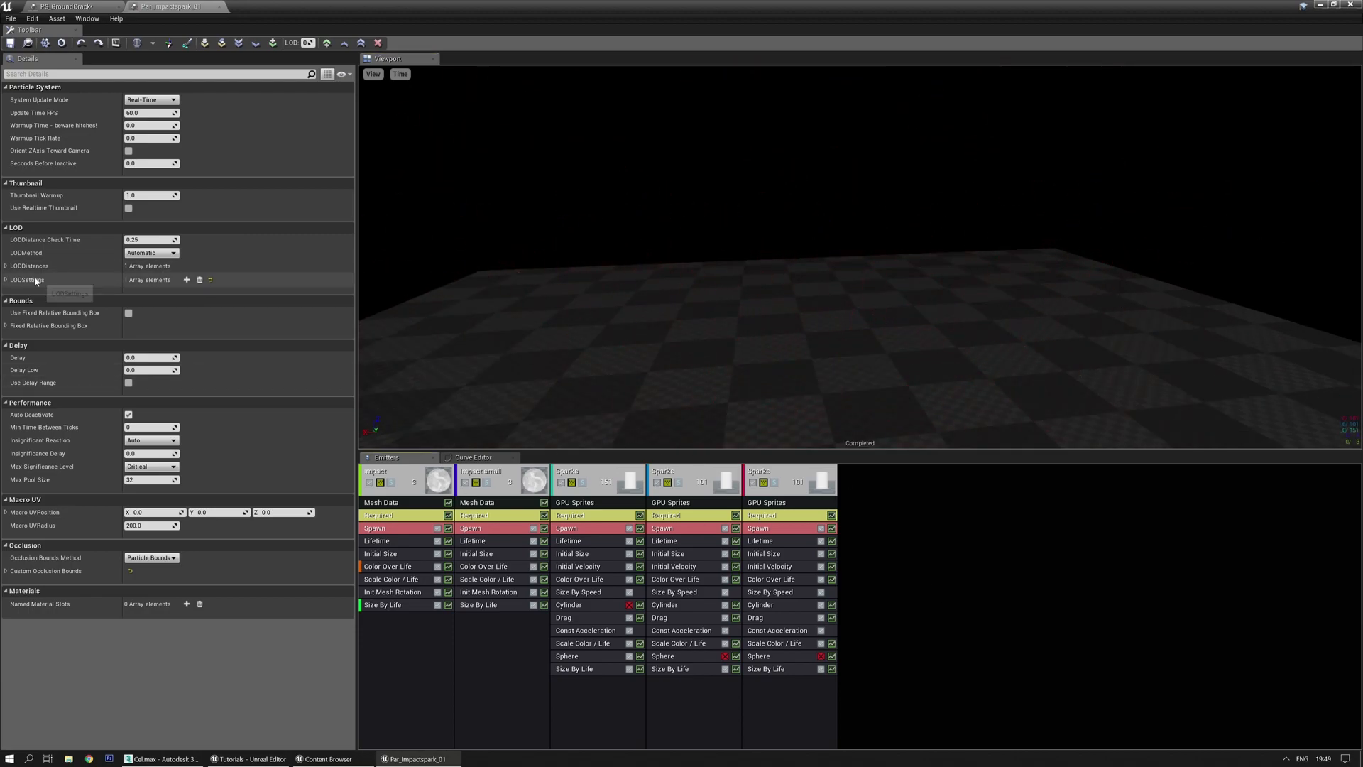
# Enable Use Fixed Relative Bounding Box and set Min X, Y and Z to -5000
pyautogui.click(129, 313)
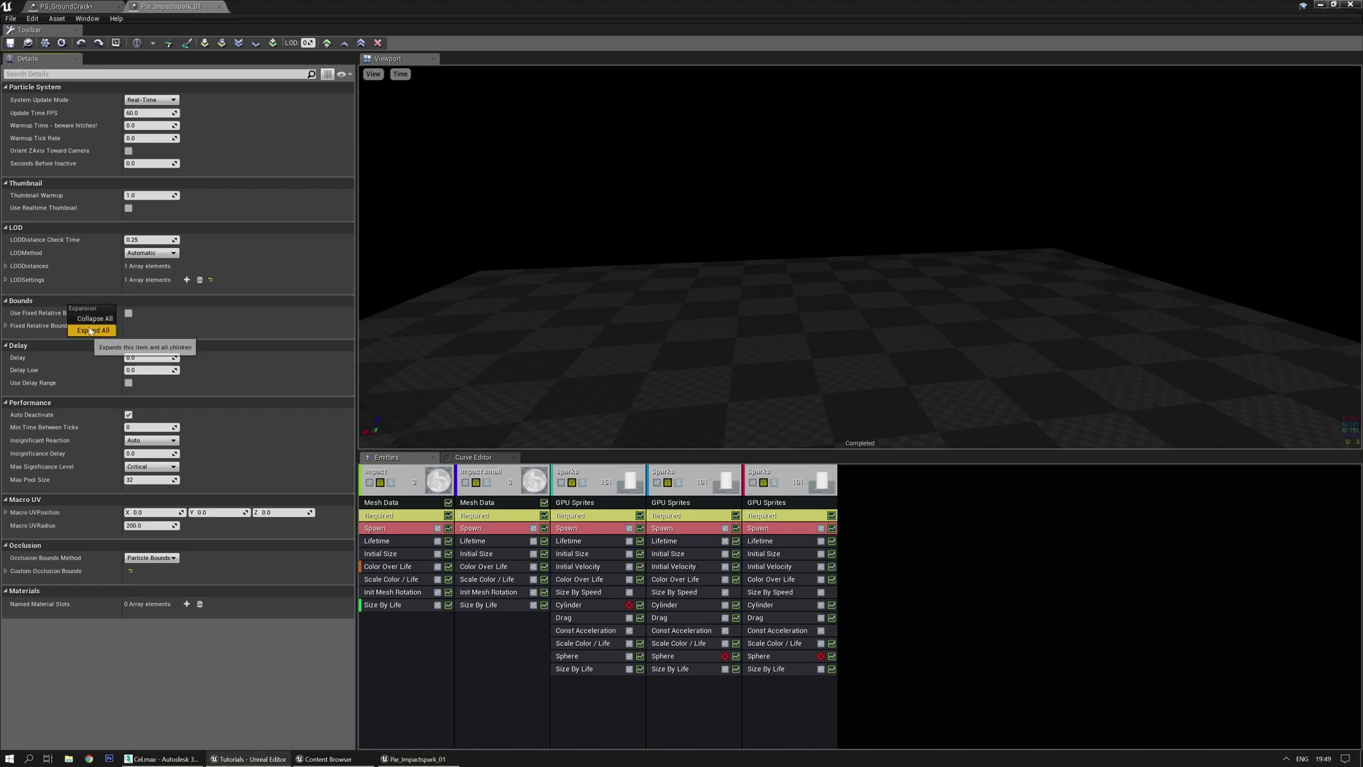
pyautogui.click(6, 325)
pyautogui.click(158, 339)
pyautogui.write('-5000')
pyautogui.press('Tab')
pyautogui.write('-5000')
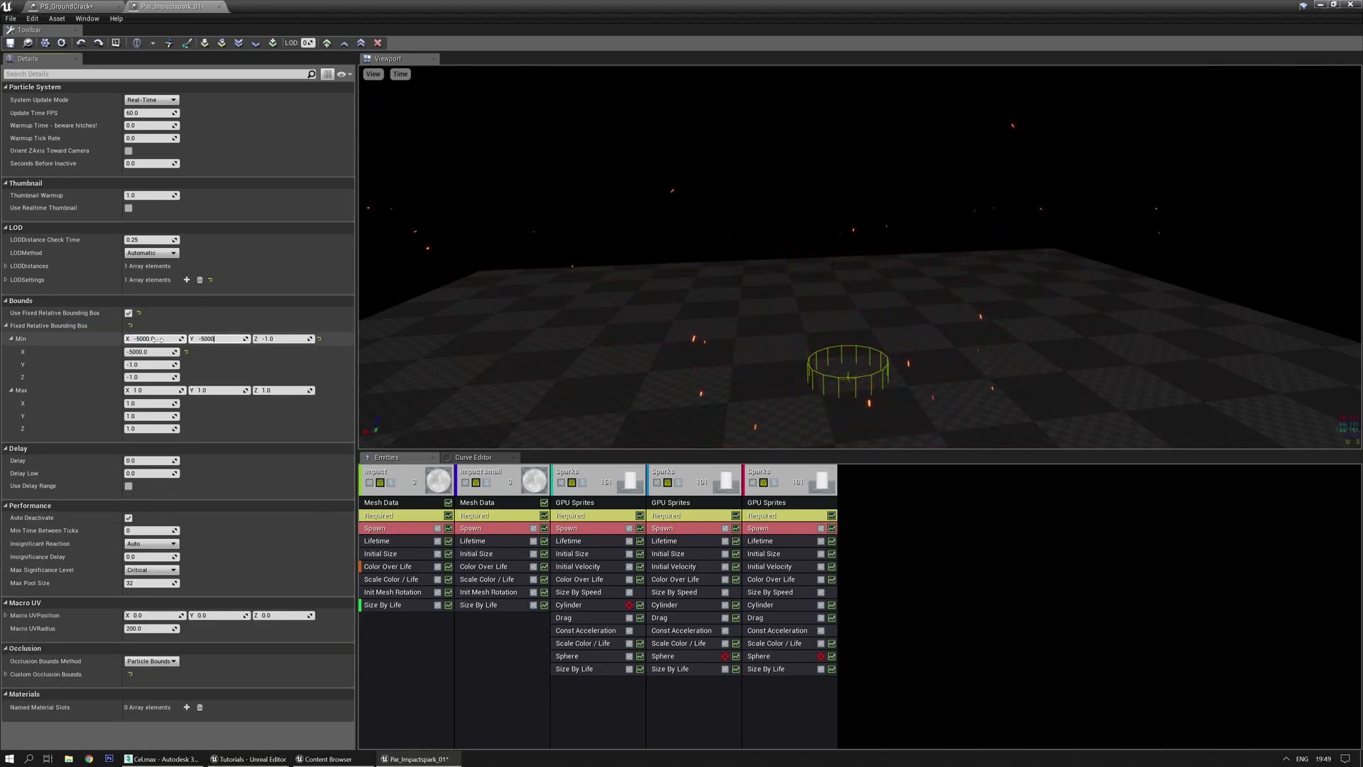
pyautogui.press('Tab')
pyautogui.write('-5000')
pyautogui.press('Tab')
# Set the bounding box Max X, Y and Z to 5000
pyautogui.write('5000')
pyautogui.press('Tab')
pyautogui.write('5000')
pyautogui.press('Tab')
pyautogui.write('5000')
pyautogui.press('Return')
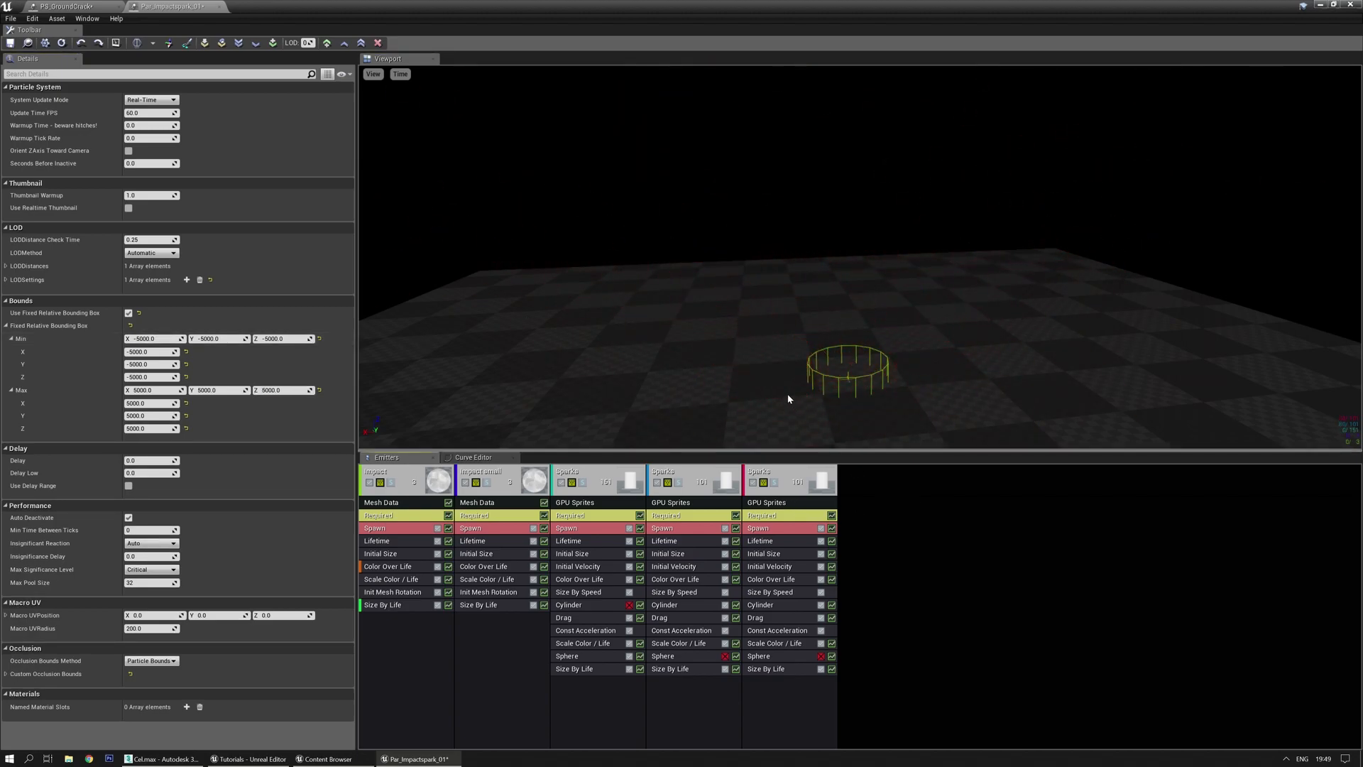
pyautogui.moveTo(859, 270); pyautogui.dragTo(845, 249, button='right')
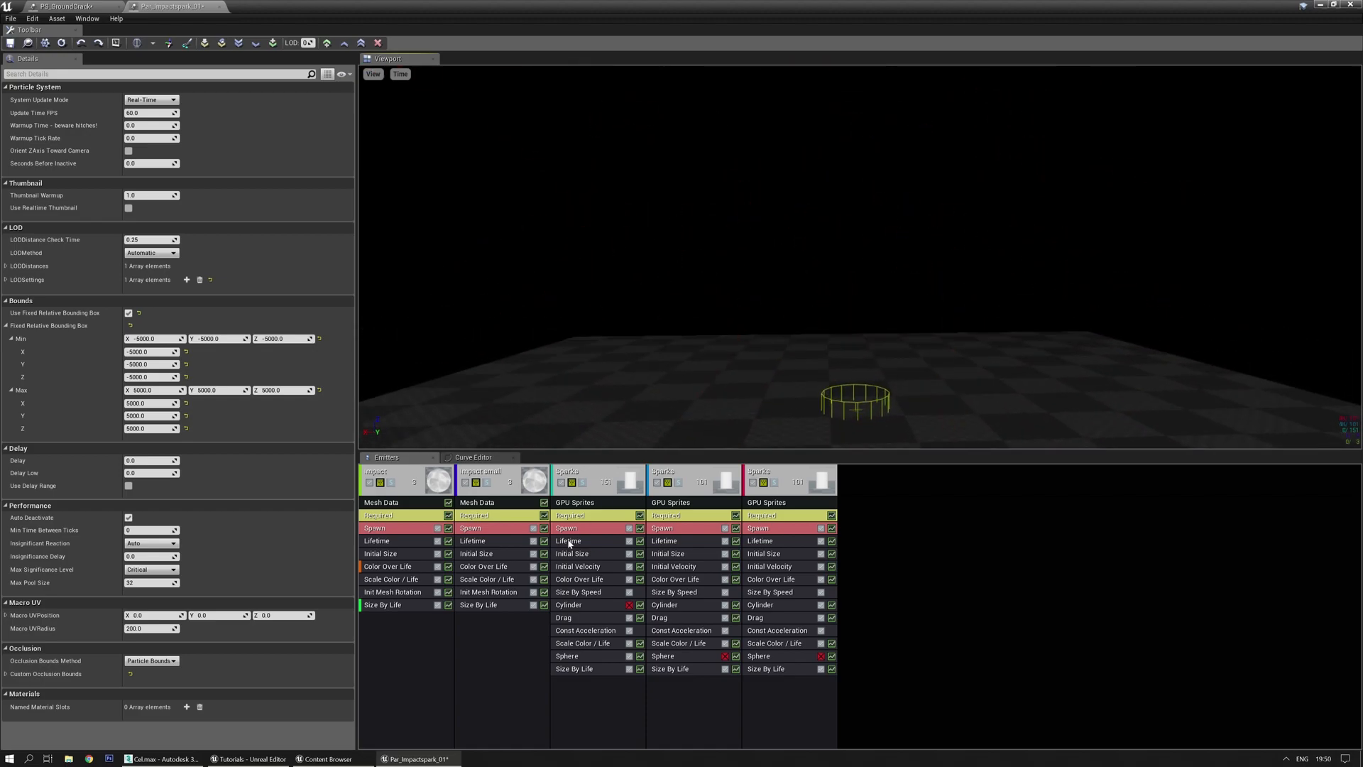
# Set the first Sparks emitter's Initial Size to max Y/Z 7 and min X/Y/Z 5/11/11
pyautogui.click(590, 553)
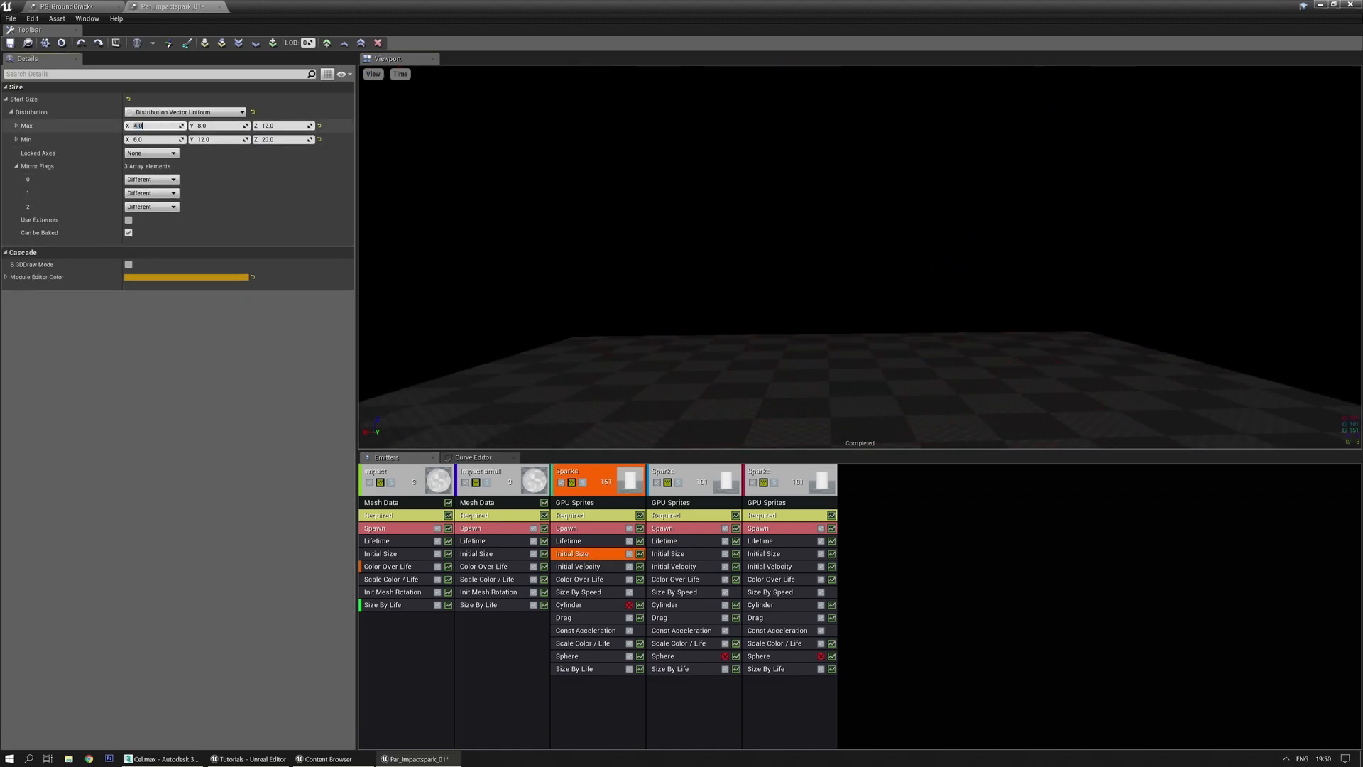
pyautogui.press('Tab')
pyautogui.write('7')
pyautogui.press('Tab')
pyautogui.write('7')
pyautogui.press('Tab')
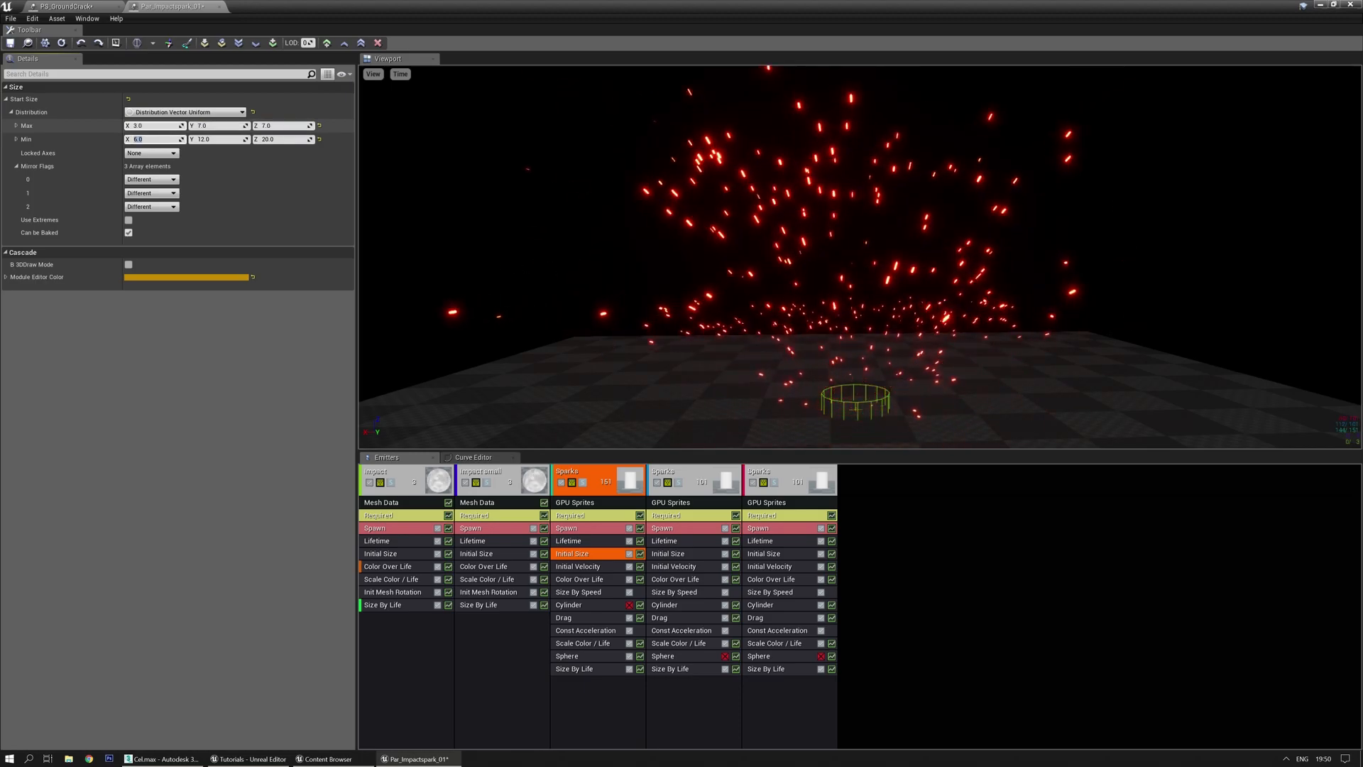
pyautogui.write('5')
pyautogui.press('Tab')
pyautogui.write('11')
pyautogui.press('Tab')
pyautogui.write('11')
pyautogui.press('Return')
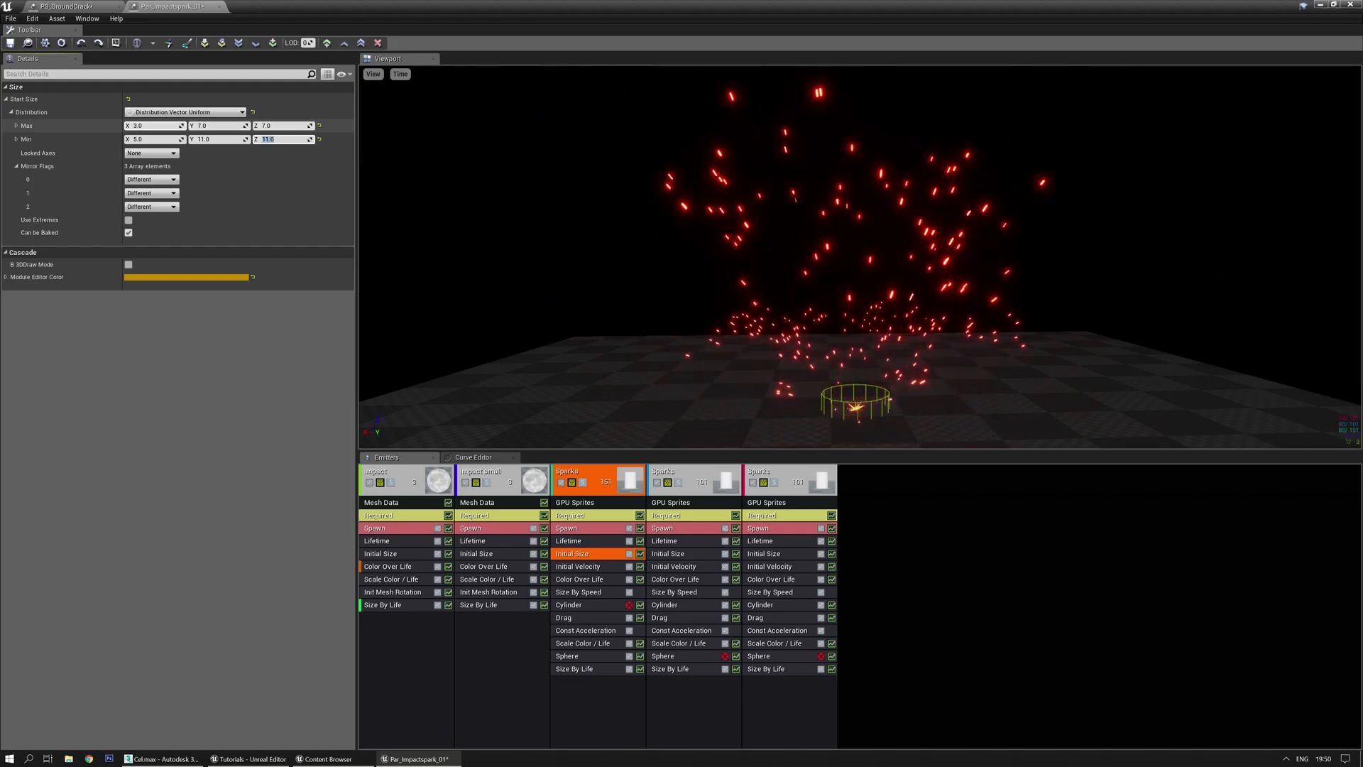
# Lower the second Sparks emitter's Initial Size values to 2, 3 and 5
pyautogui.click(670, 555)
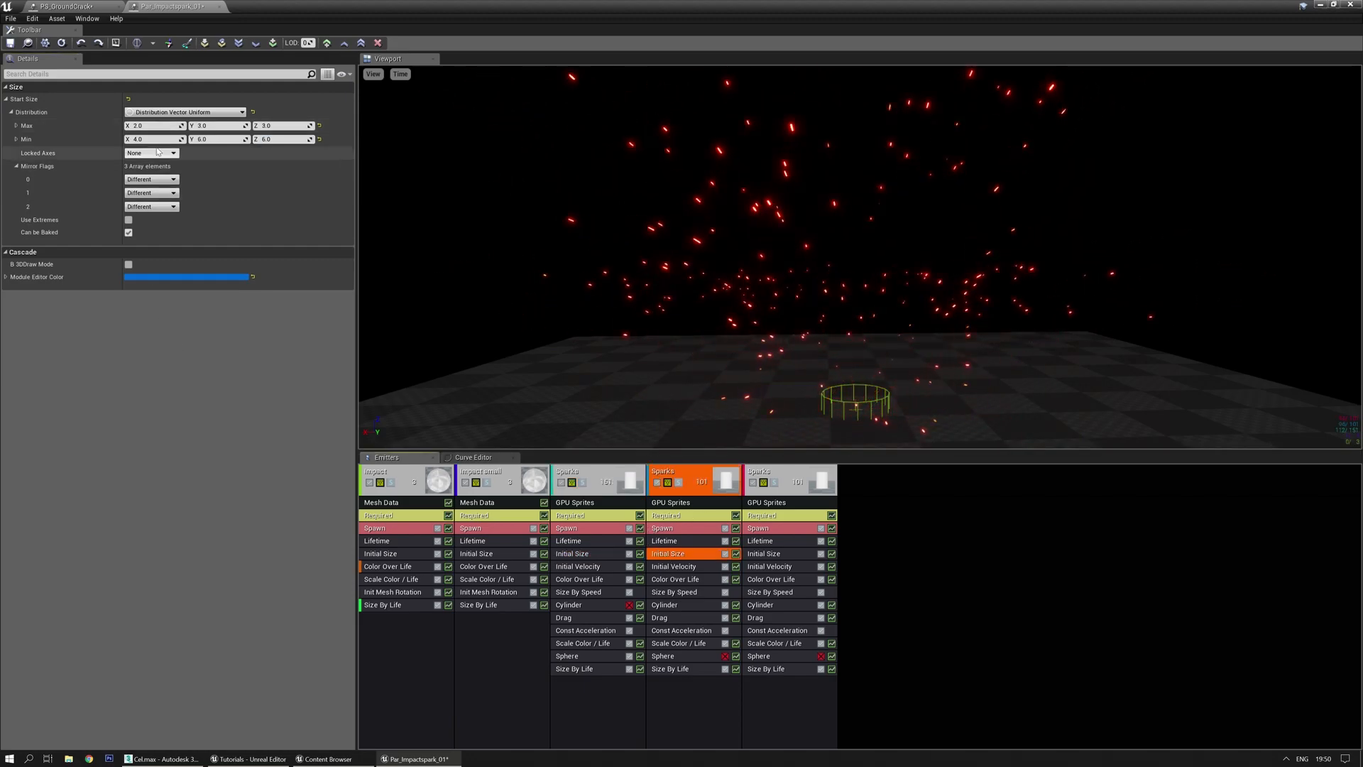
pyautogui.write('2')
pyautogui.press('Tab')
pyautogui.write('2')
pyautogui.press('Tab')
pyautogui.write('3')
pyautogui.press('Tab')
pyautogui.write('5')
pyautogui.press('Tab')
pyautogui.write('5')
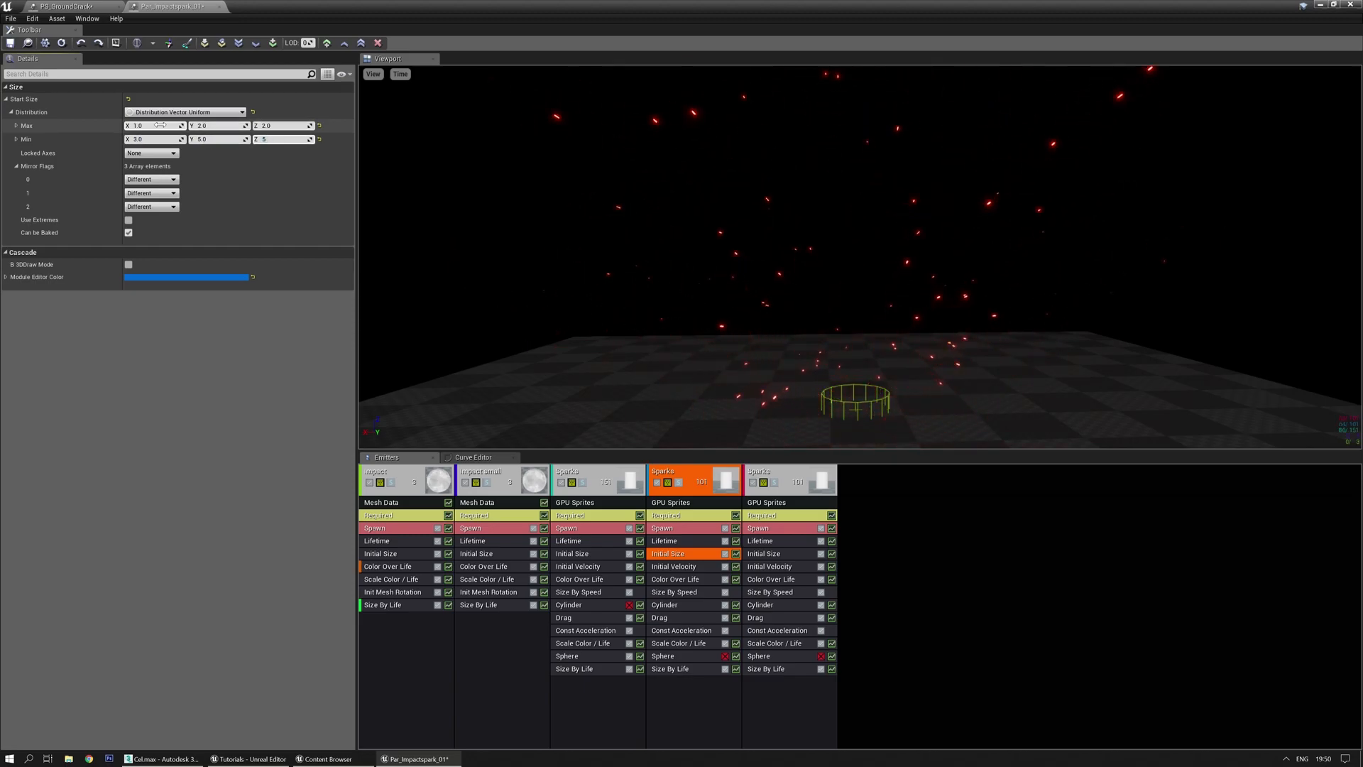
pyautogui.press('Return')
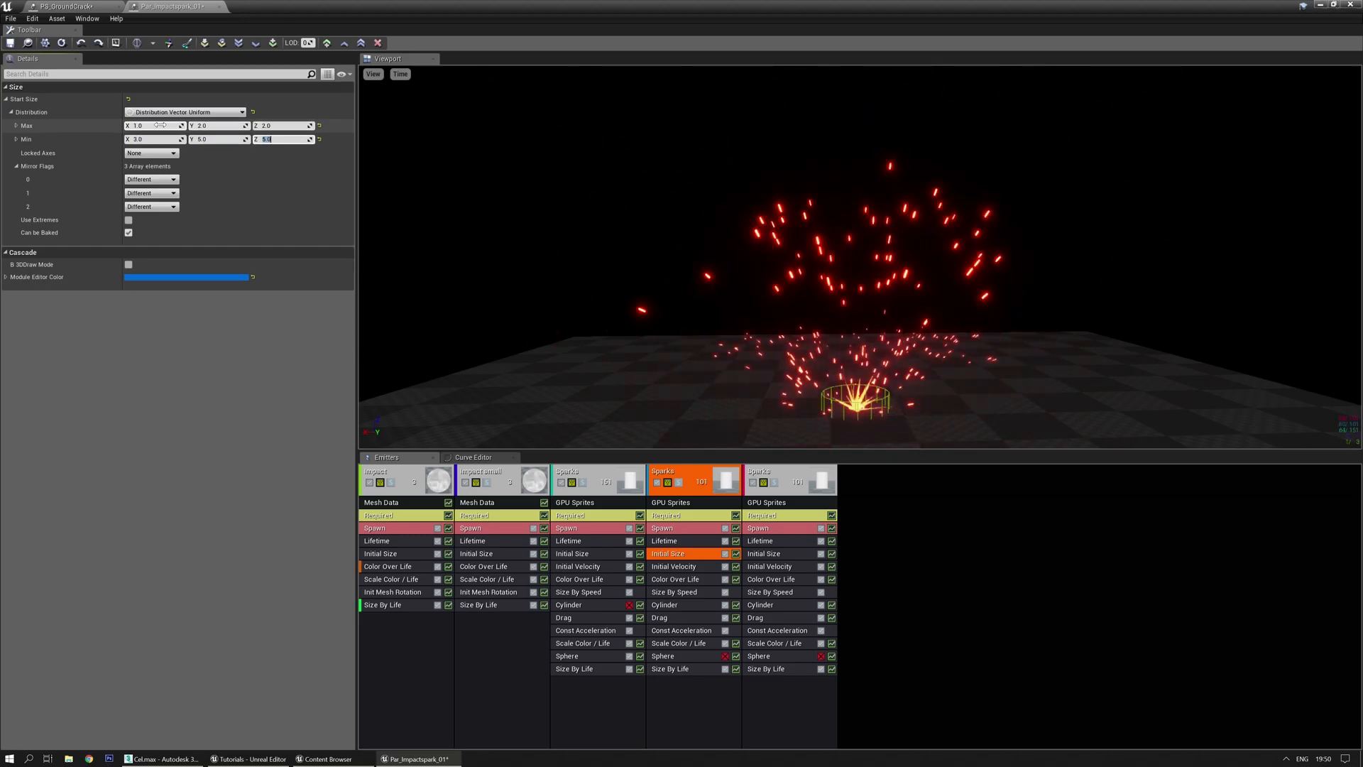
pyautogui.moveTo(803, 355); pyautogui.dragTo(794, 411, button='right')
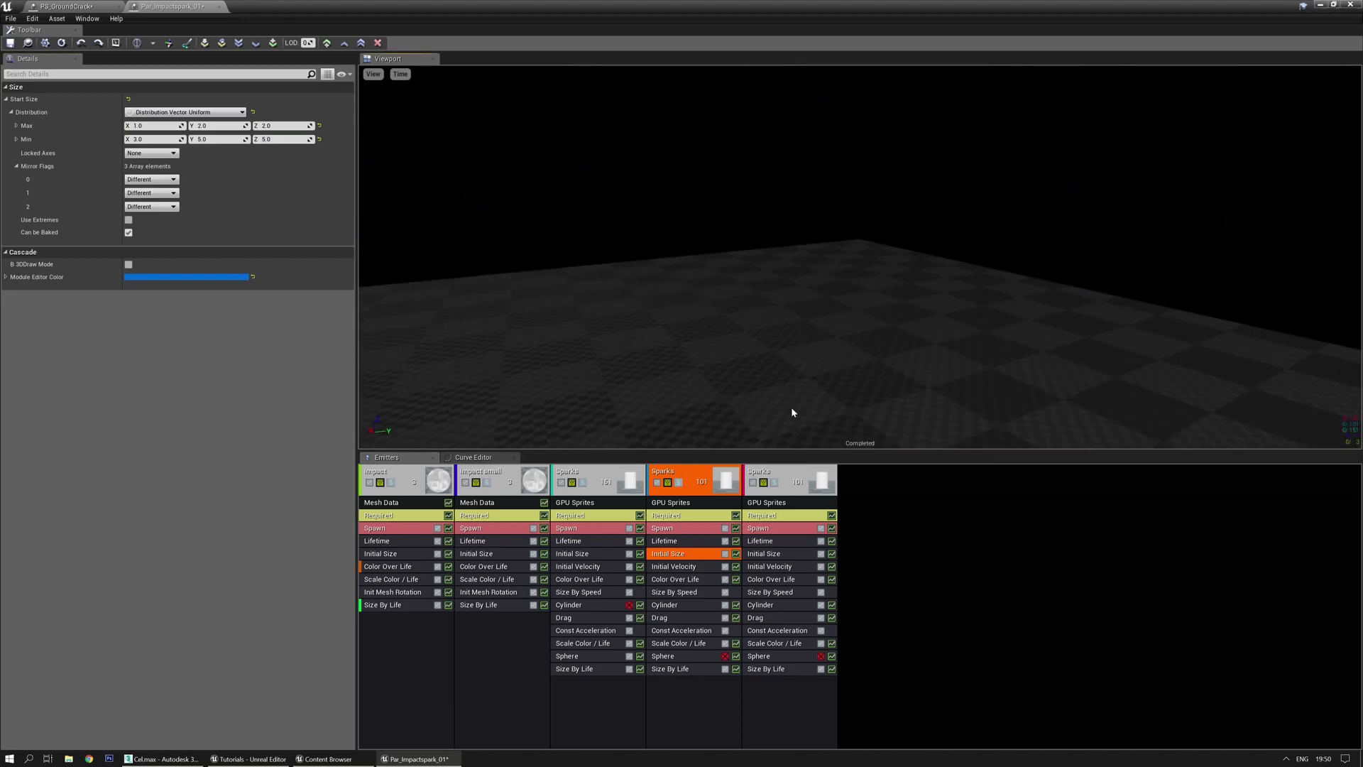
# Adjust the last Sparks emitter's Initial Size, entering 5 and a min X of 3
pyautogui.click(771, 555)
pyautogui.click(138, 125)
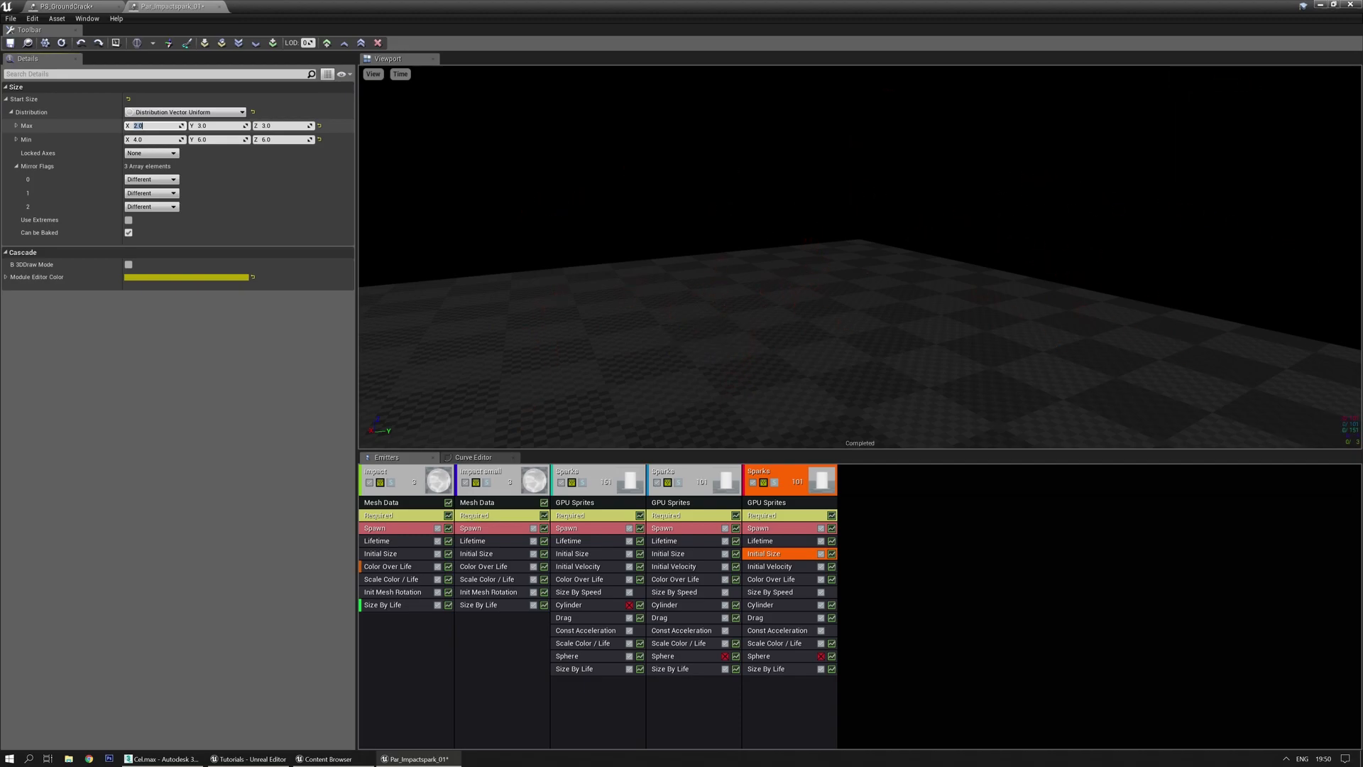
pyautogui.press('Tab')
pyautogui.write('5')
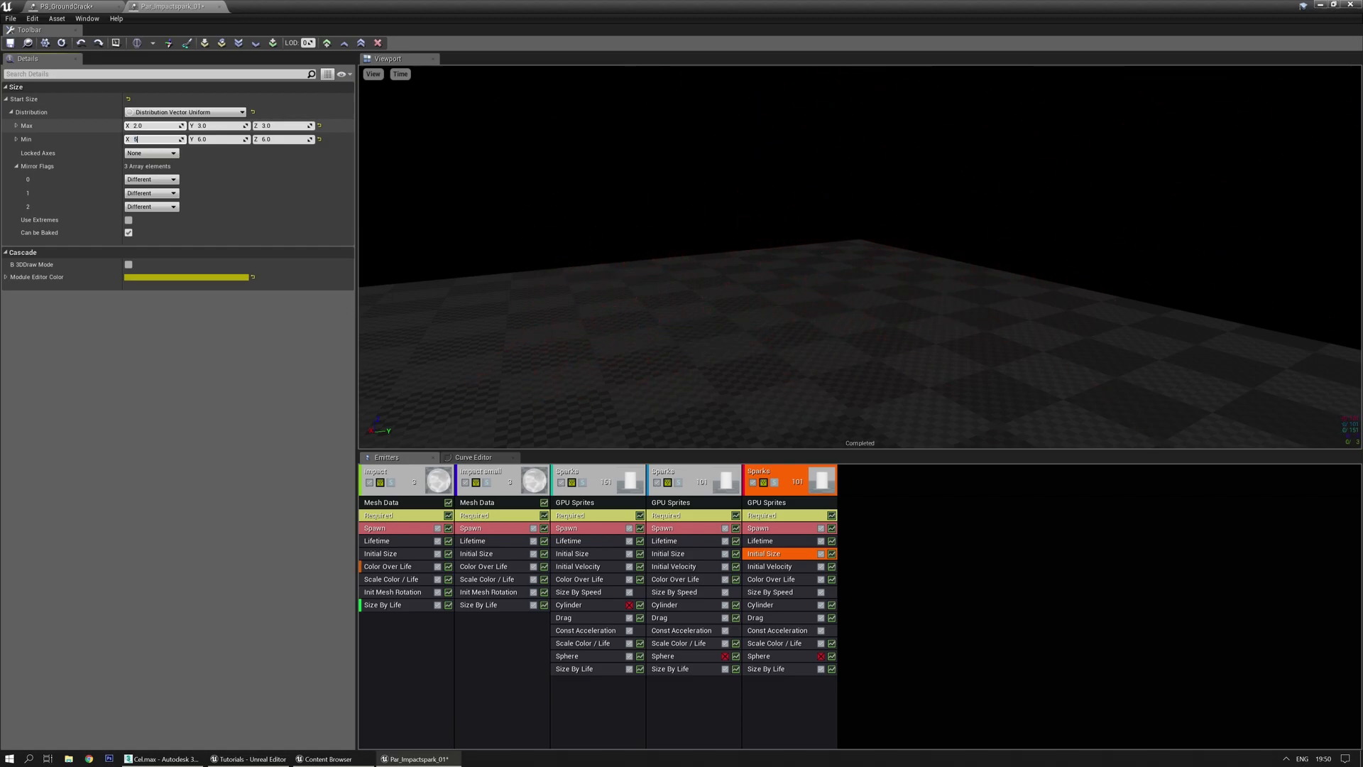
pyautogui.press('BackSpace')
pyautogui.write('3')
pyautogui.press('Tab')
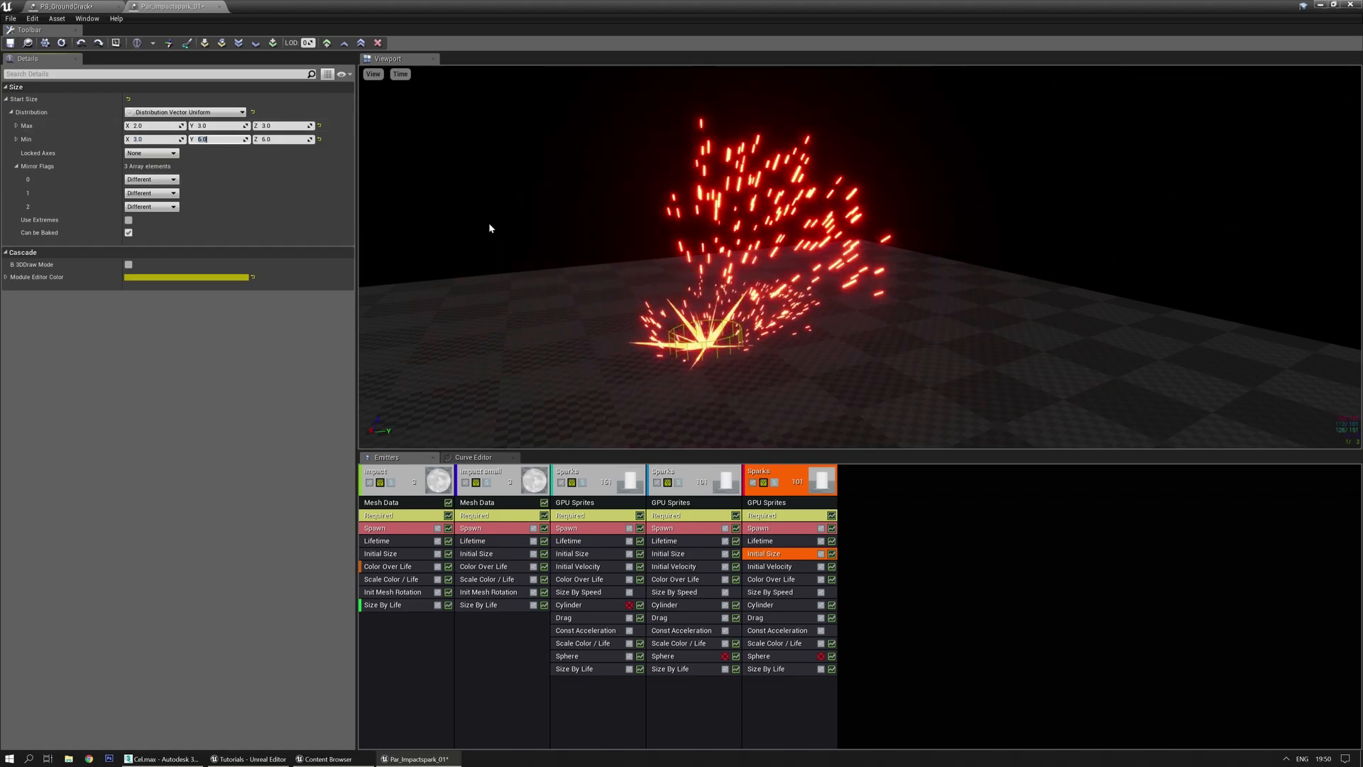
# Solo the last Sparks emitter to preview only its sparks
pyautogui.moveTo(650, 206); pyautogui.dragTo(675, 272)
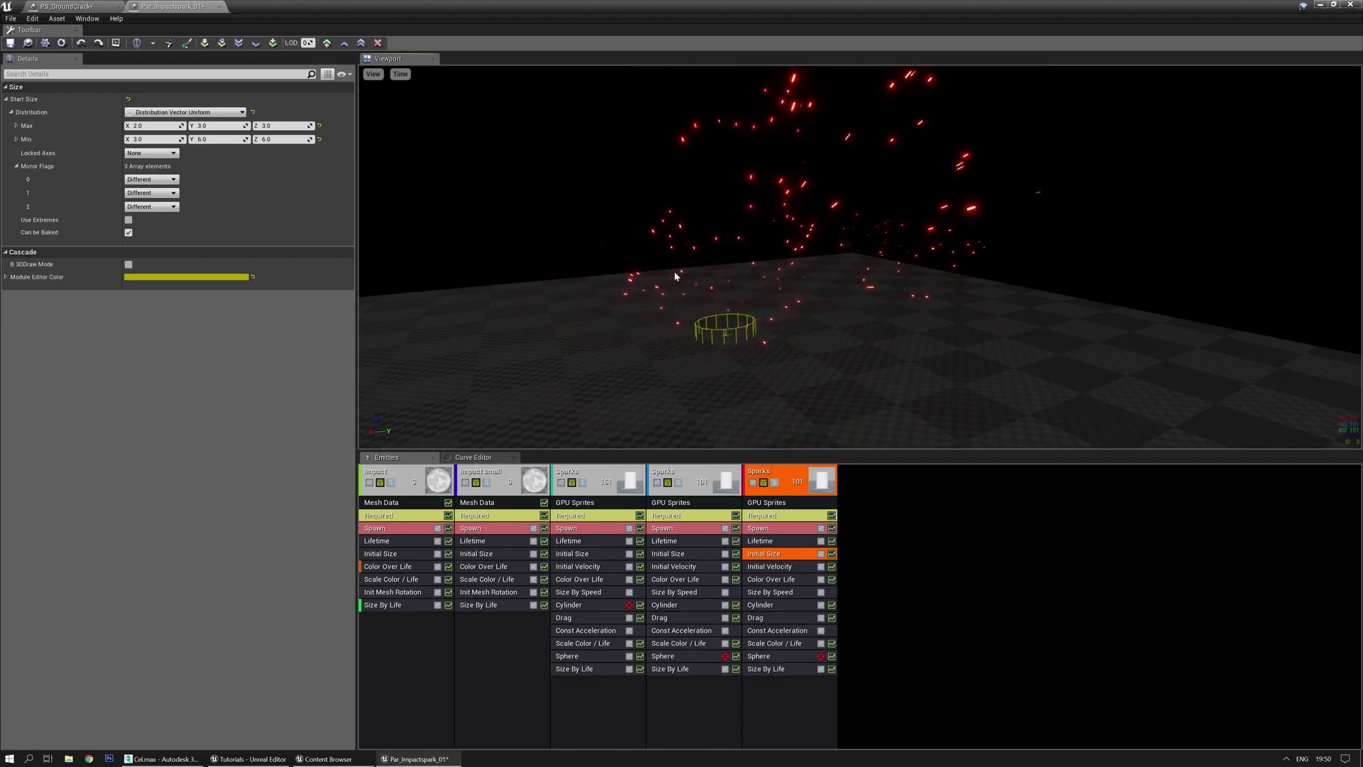
pyautogui.moveTo(674, 271); pyautogui.dragTo(675, 271, button='right')
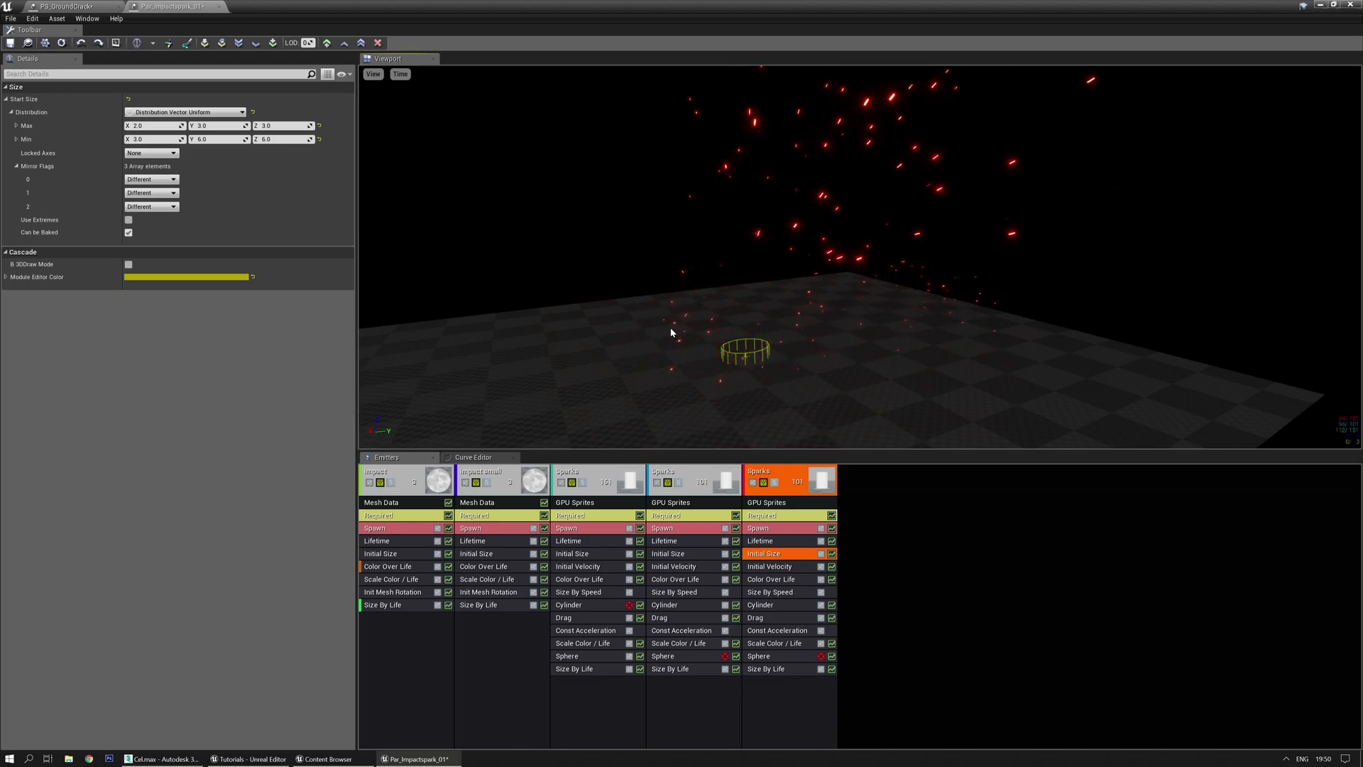
pyautogui.moveTo(671, 332); pyautogui.dragTo(671, 321)
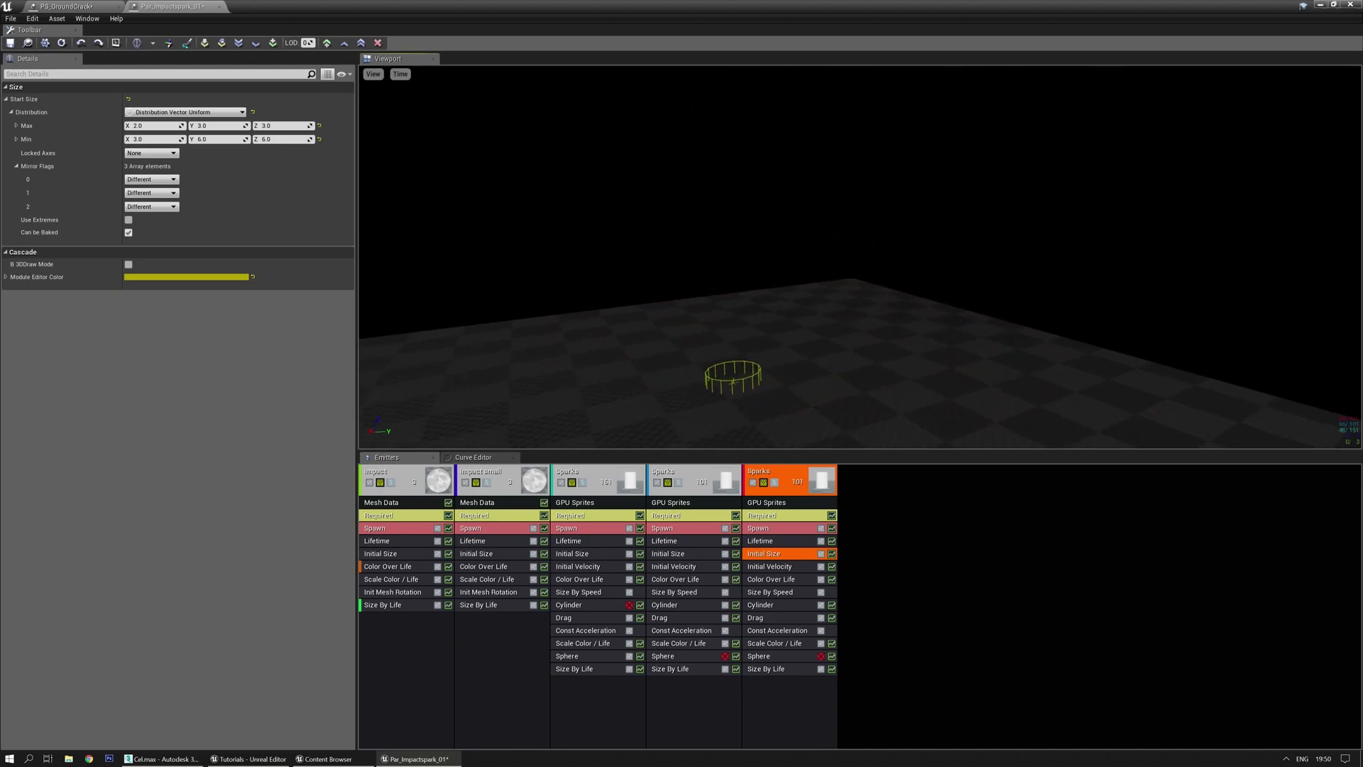
pyautogui.click(780, 483)
pyautogui.click(776, 483)
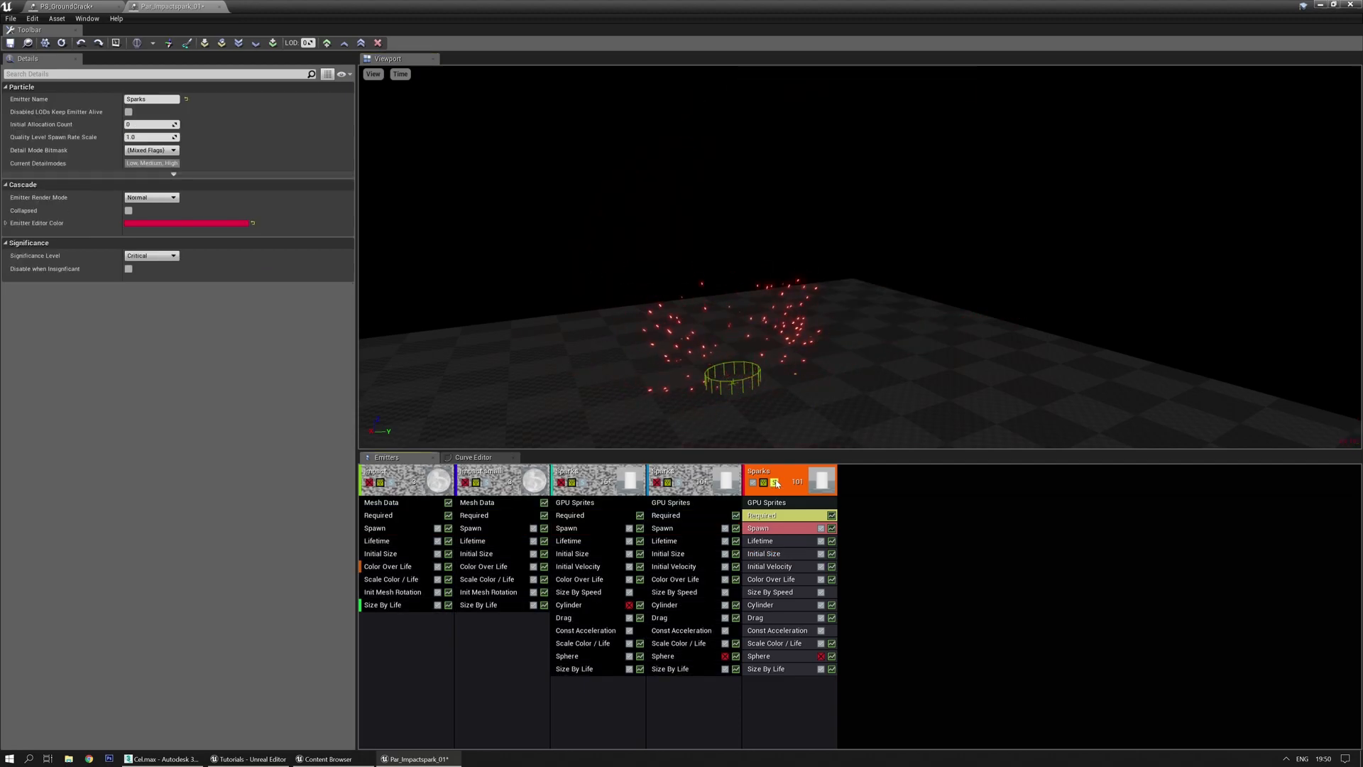
# Raise the soloed last Sparks emitter's Initial Size max Y, then turn Solo off
pyautogui.click(776, 482)
pyautogui.click(776, 482)
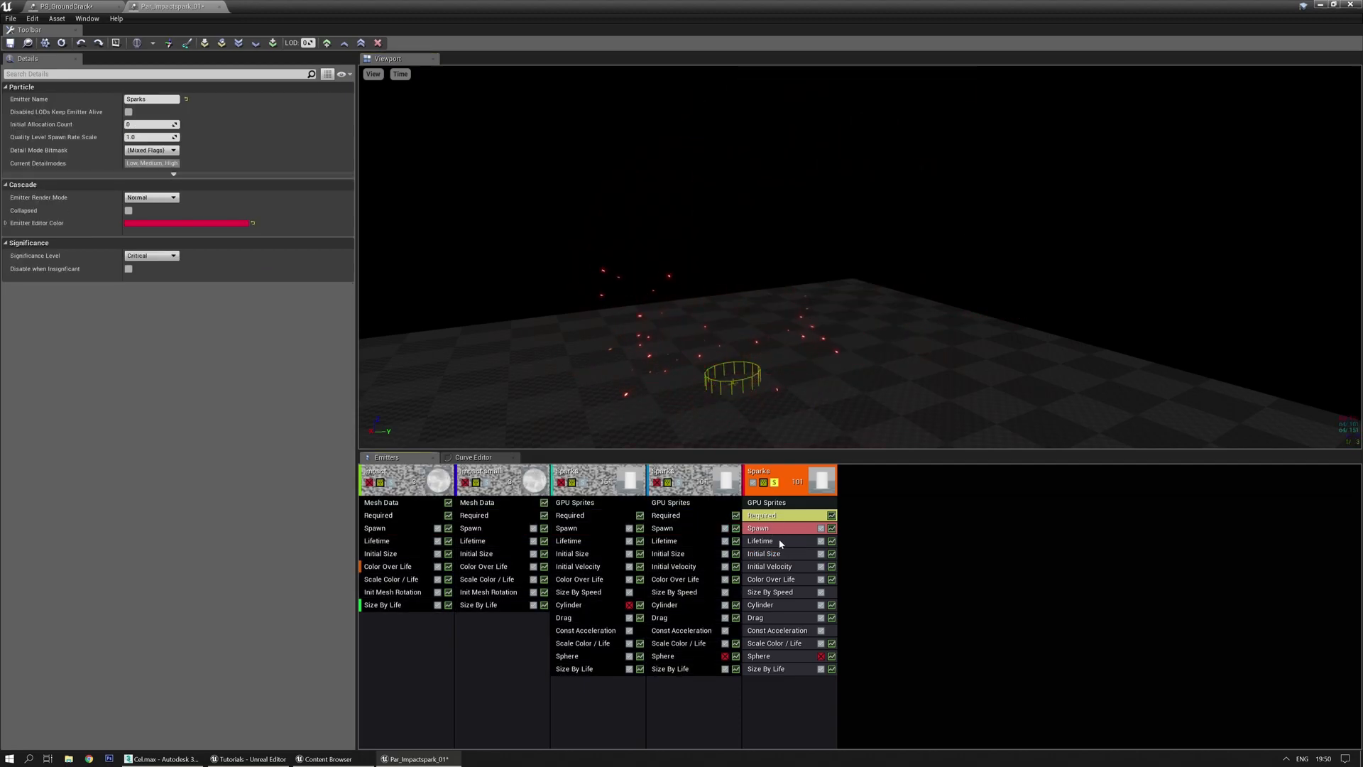
pyautogui.click(768, 555)
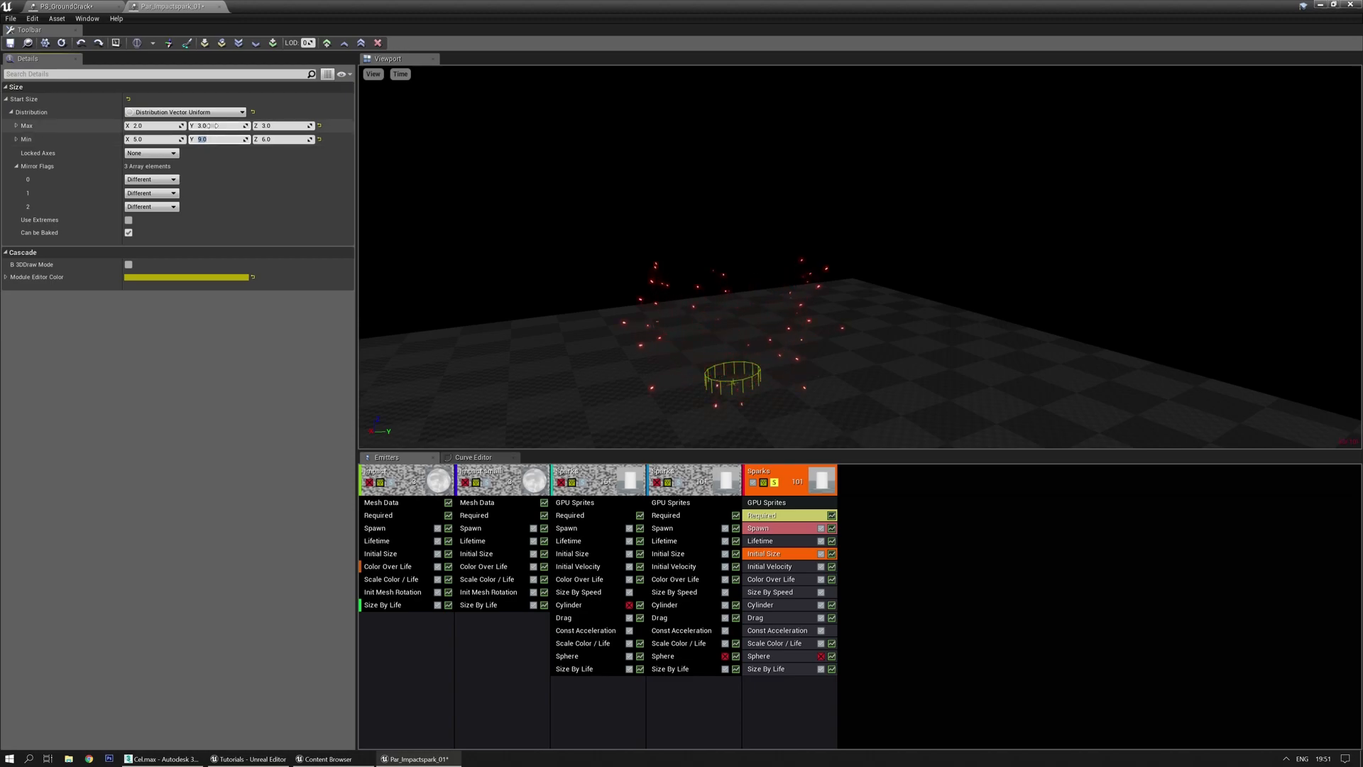
pyautogui.click(595, 257)
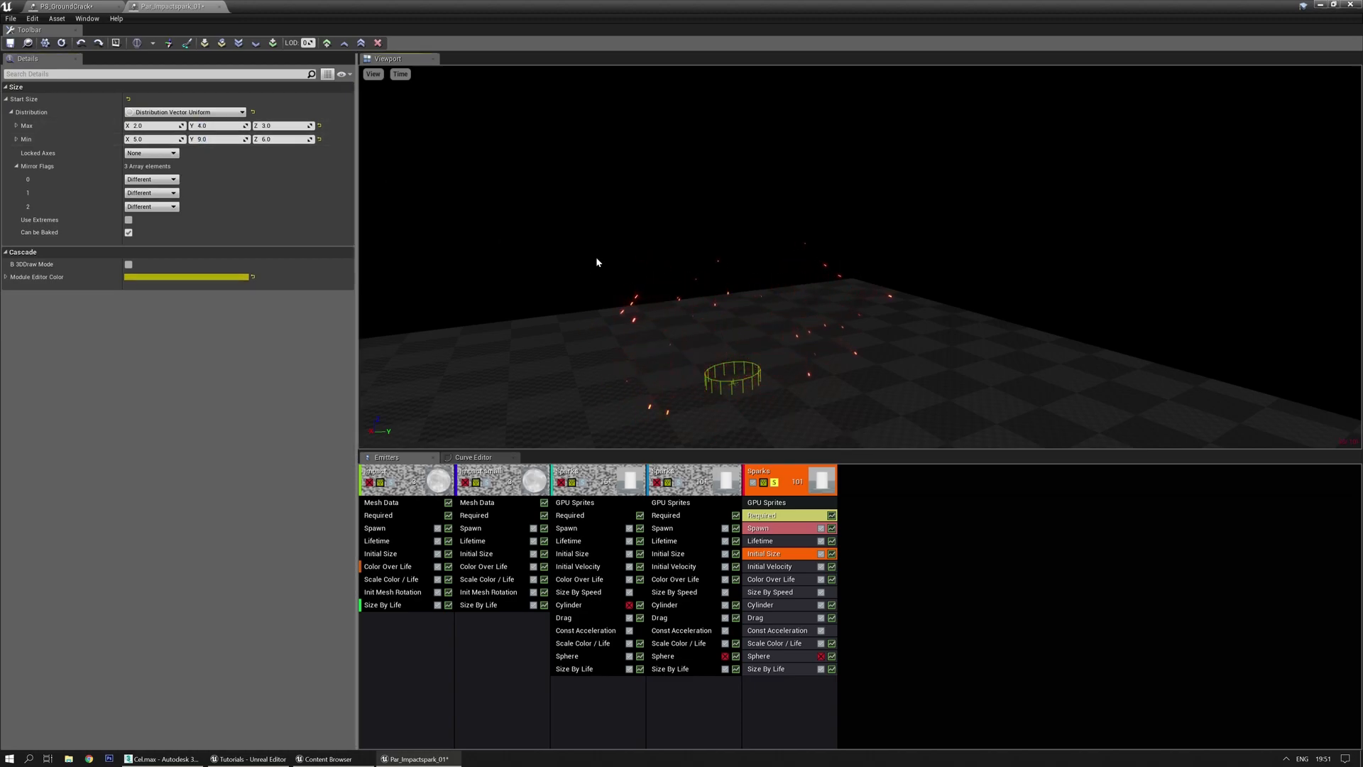
pyautogui.click(776, 483)
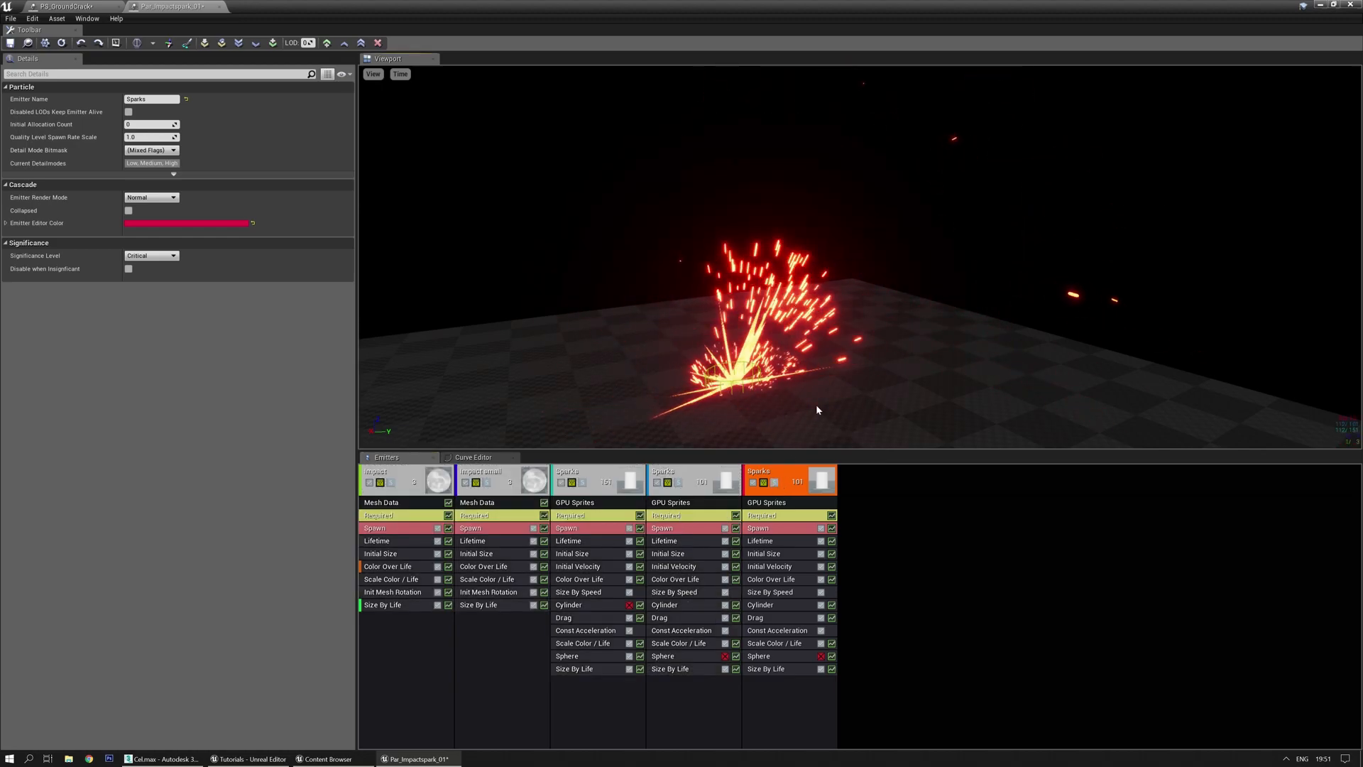
# Set the fourth Sparks emitter's min Y size to 9, save, and return to PS_GroundCrack
pyautogui.click(679, 483)
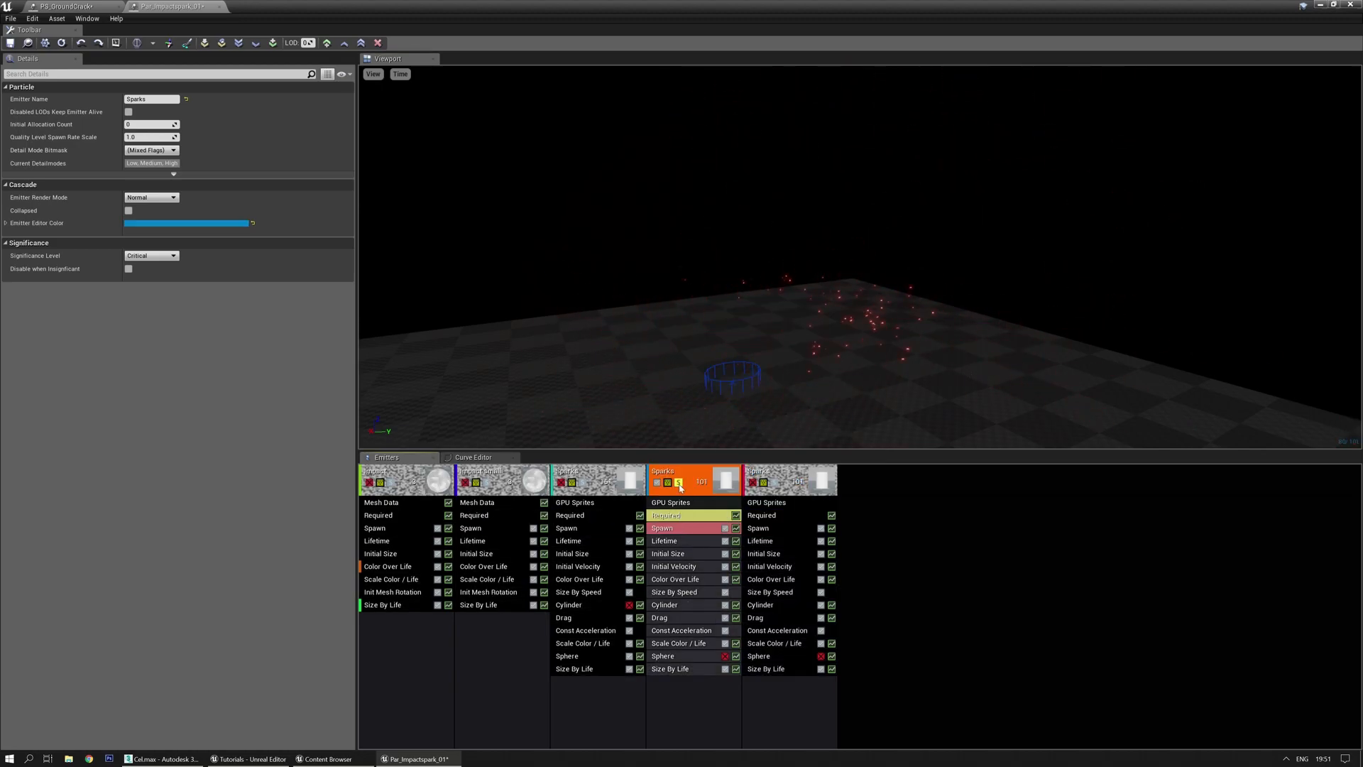
pyautogui.click(679, 554)
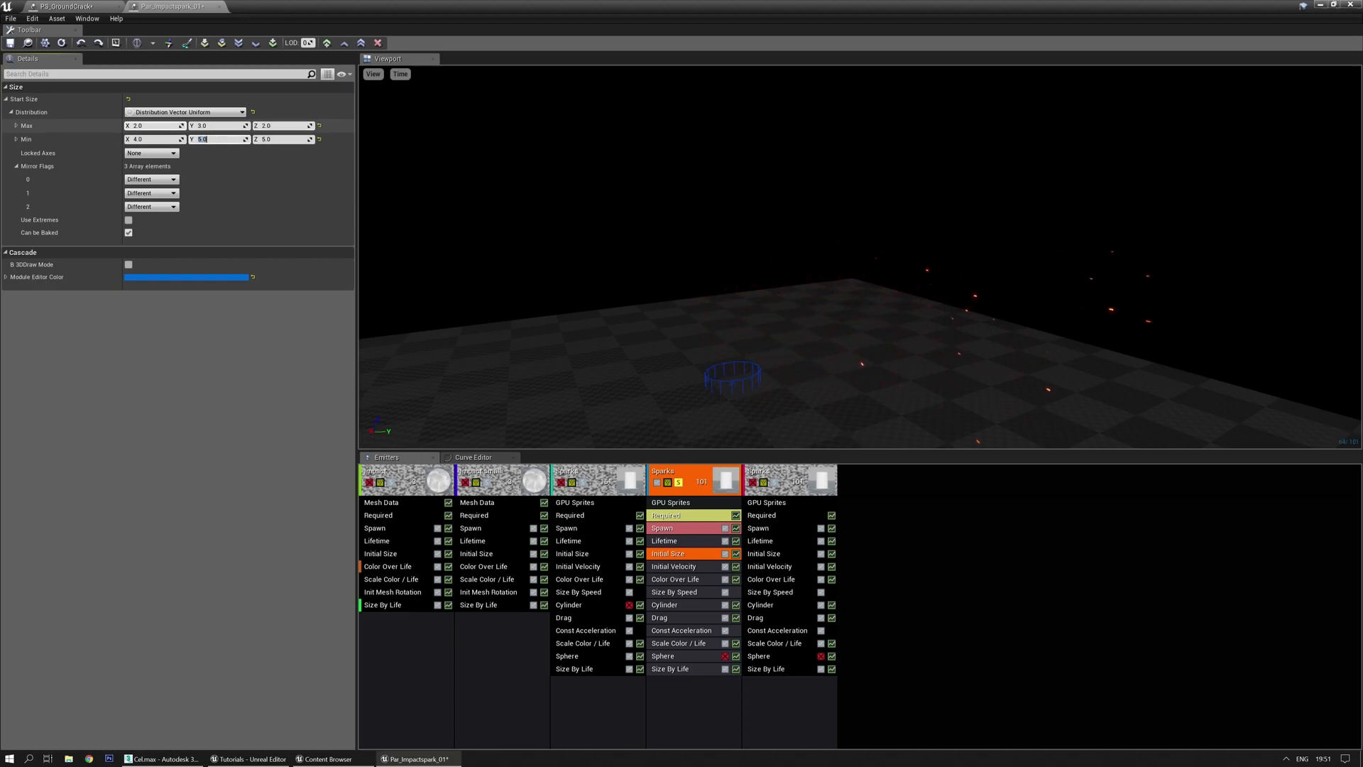
pyautogui.write('9')
pyautogui.press('Return')
pyautogui.click(679, 485)
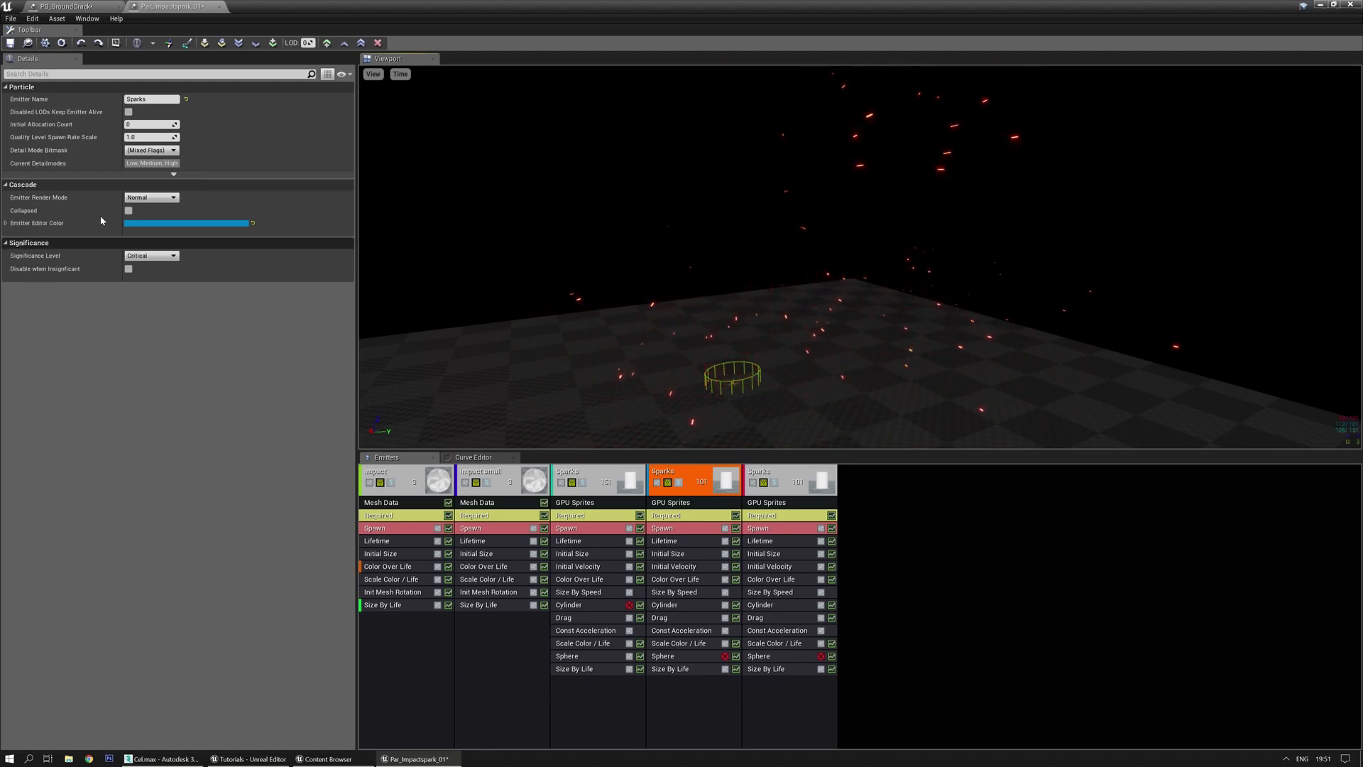
pyautogui.click(10, 42)
pyautogui.click(67, 6)
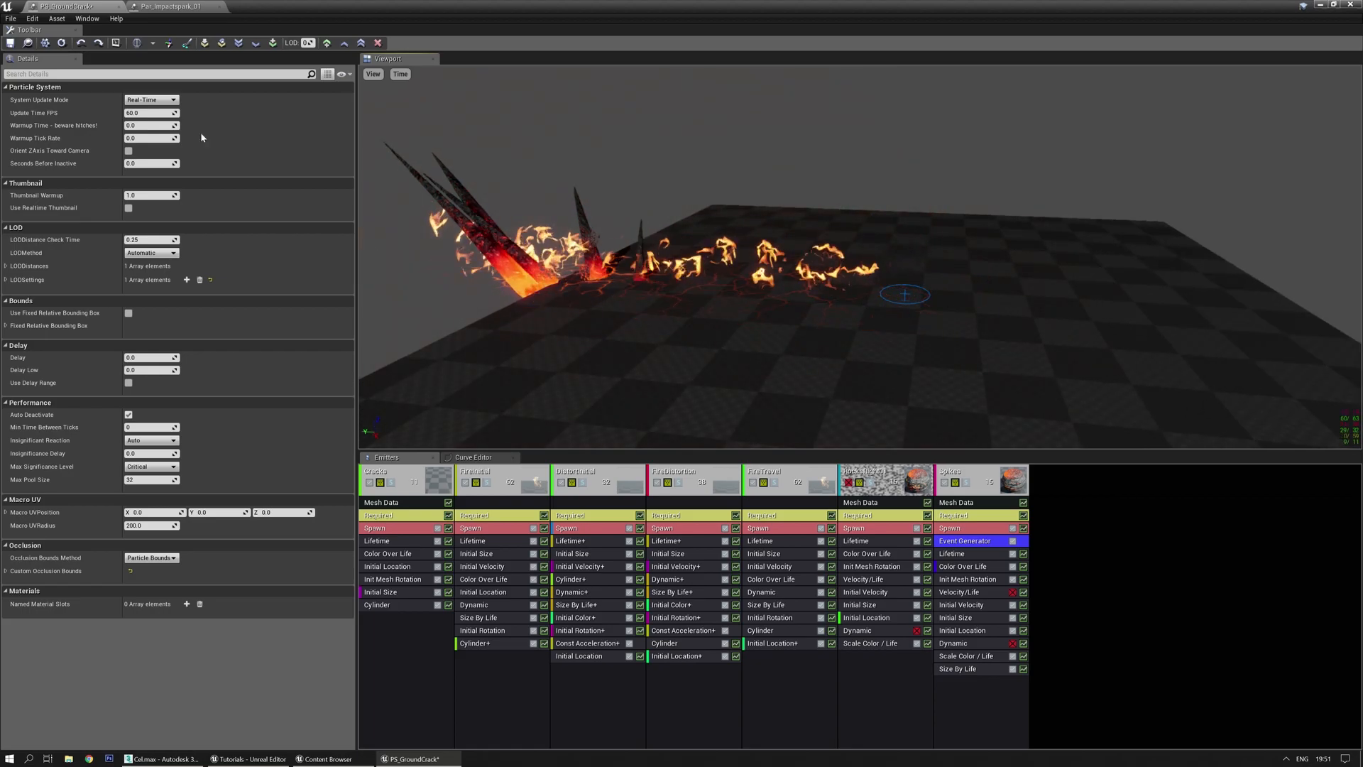
# Save the PS_GroundCrack particle system
pyautogui.click(169, 6)
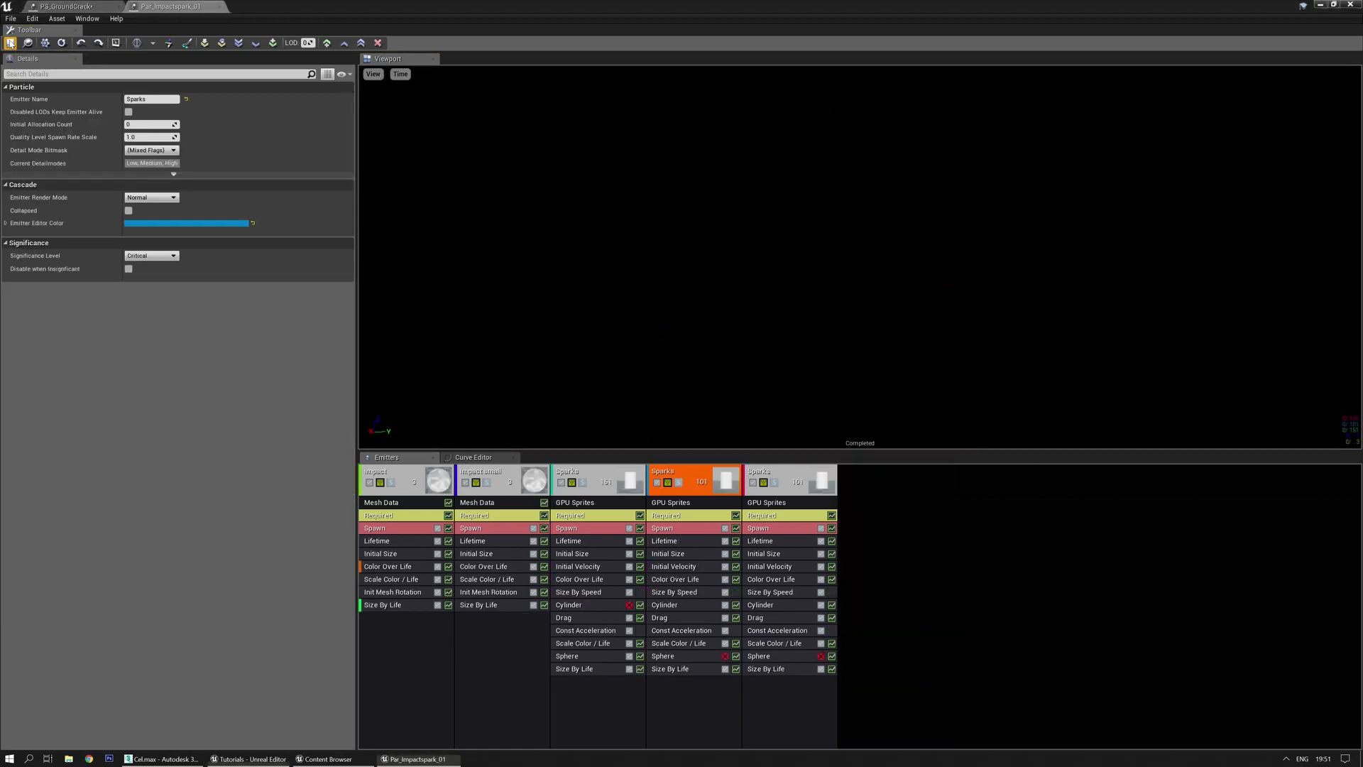
pyautogui.click(65, 7)
pyautogui.click(10, 48)
pyautogui.click(28, 45)
# Export the rightmost Sparks emitter from Par_Impactspark_01 into PS_GroundCrack
pyautogui.click(170, 8)
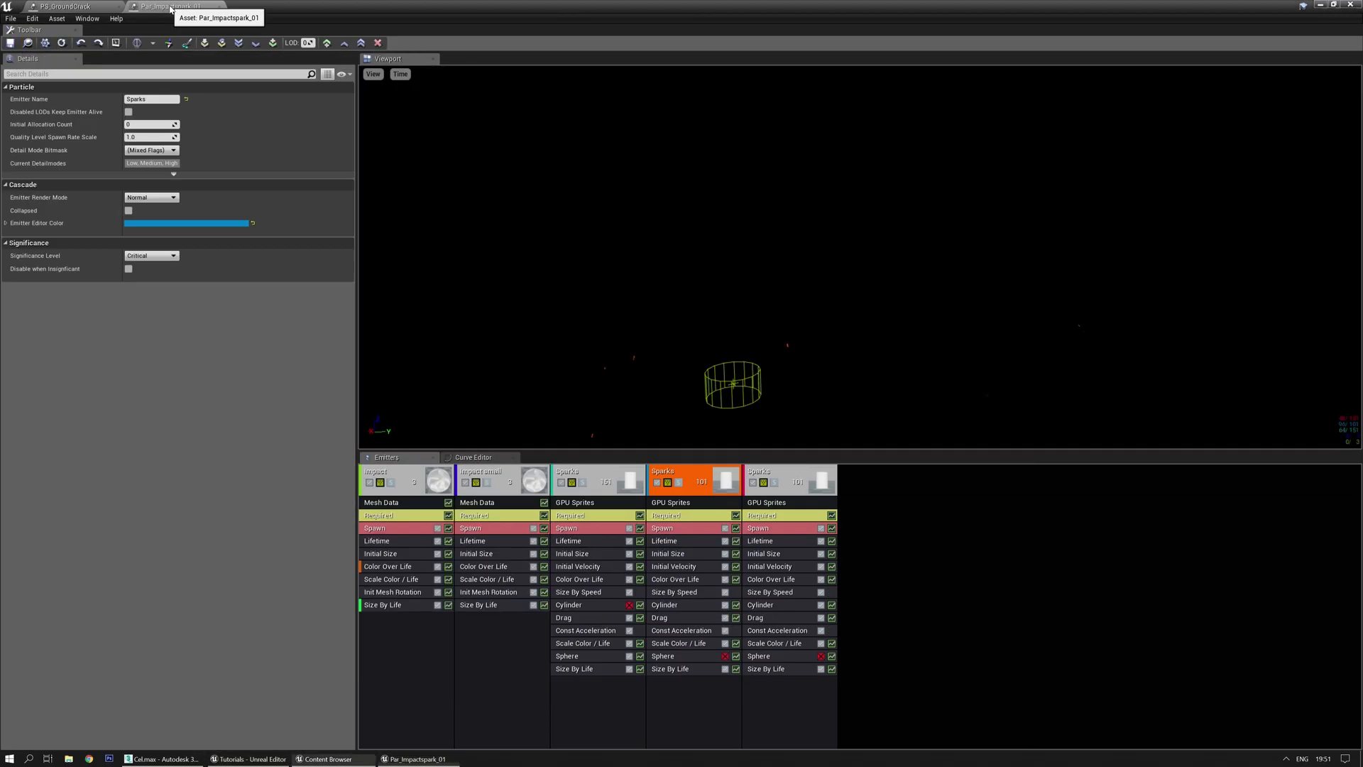
pyautogui.rightClick(782, 475)
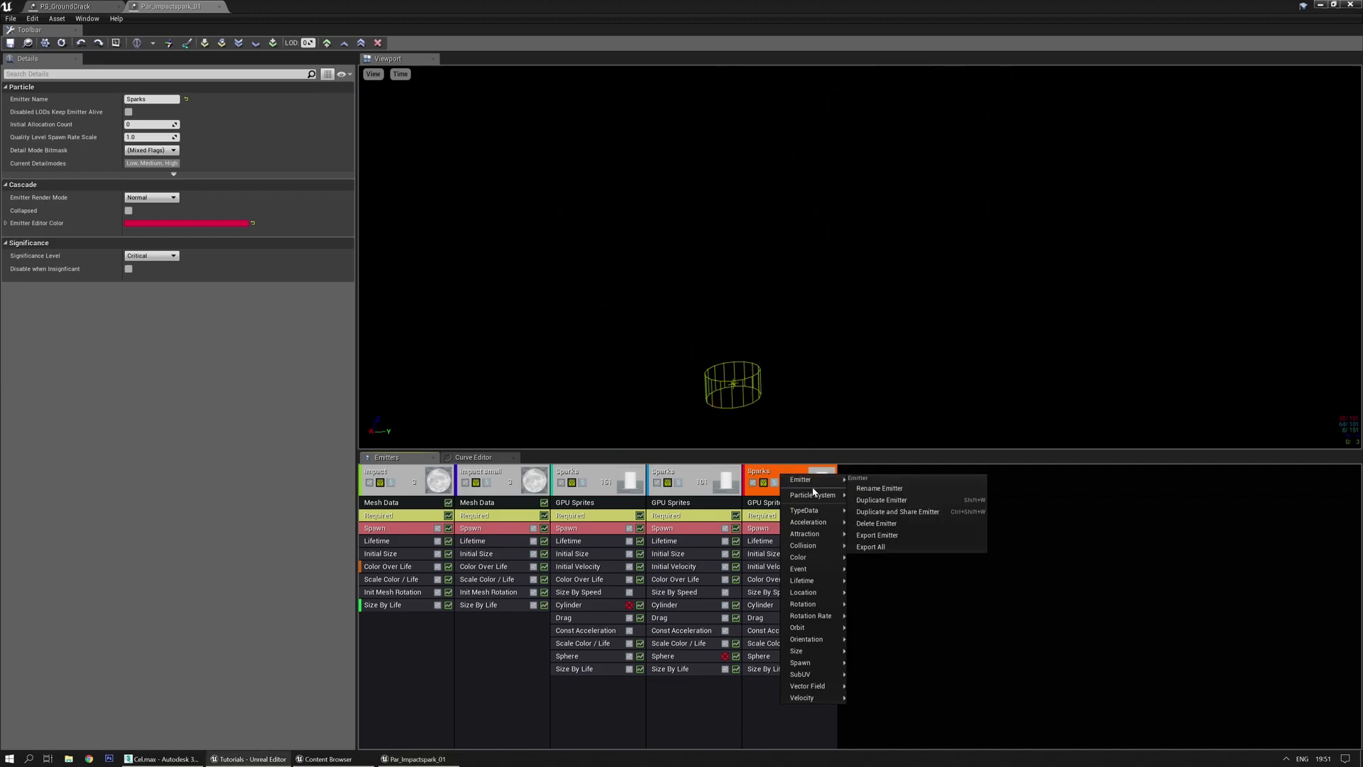
pyautogui.click(876, 535)
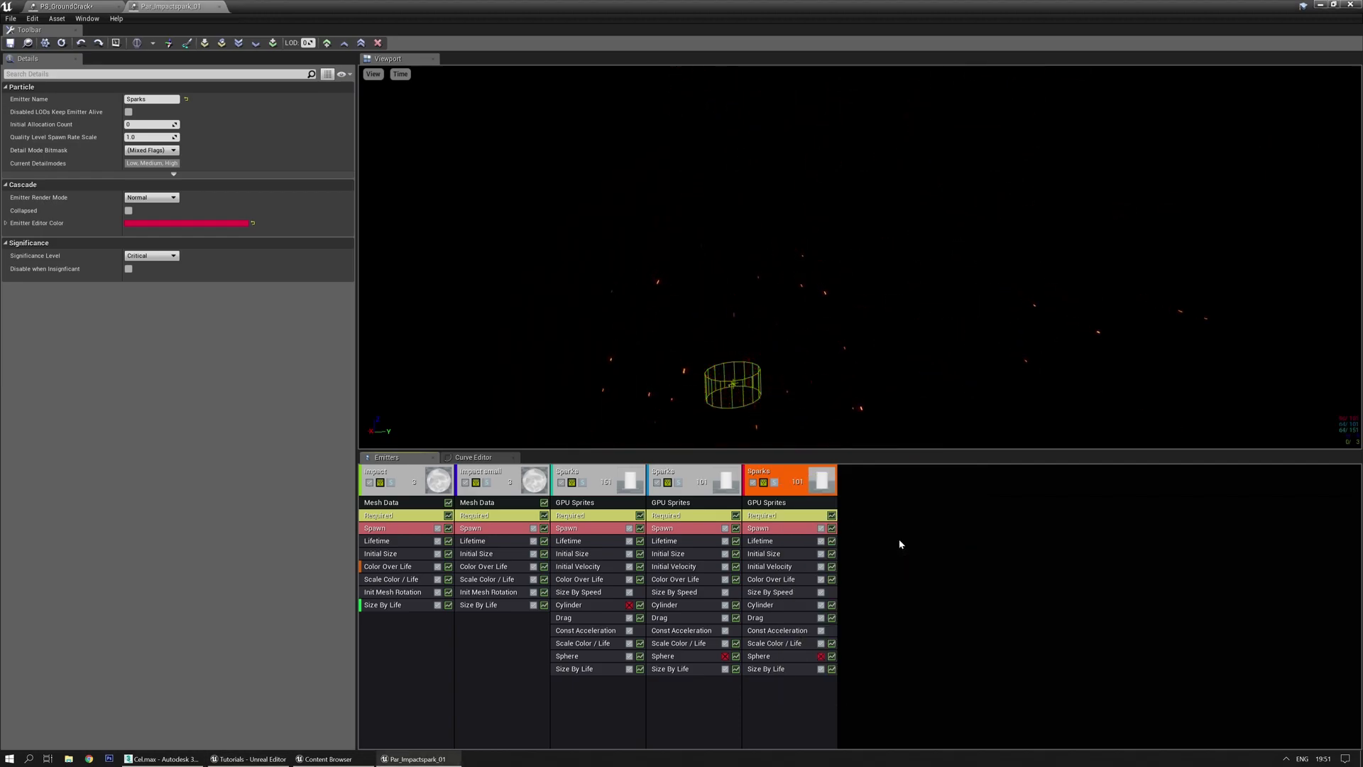
pyautogui.click(104, 8)
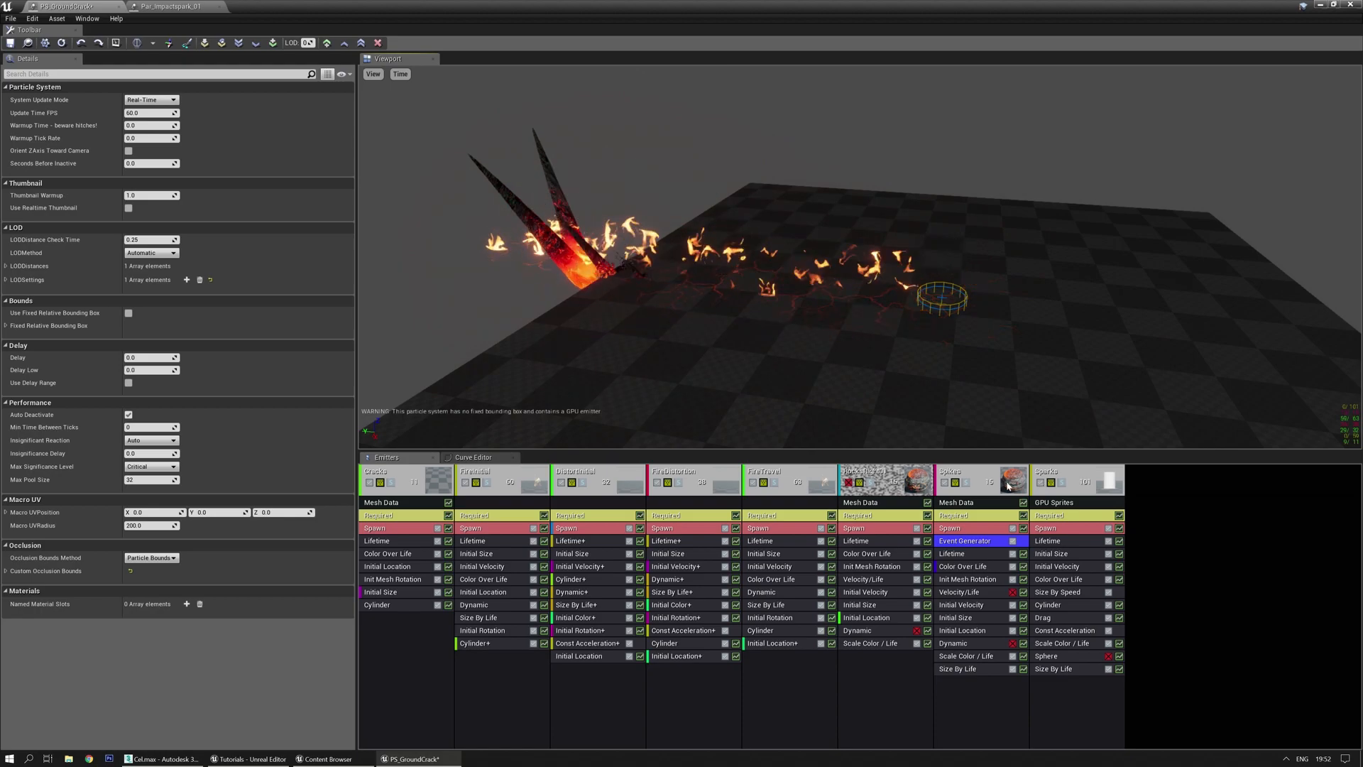
# Inspect the Spikes and copied Sparks emitters and the Spikes' event generator settings
pyautogui.click(972, 488)
pyautogui.click(1065, 479)
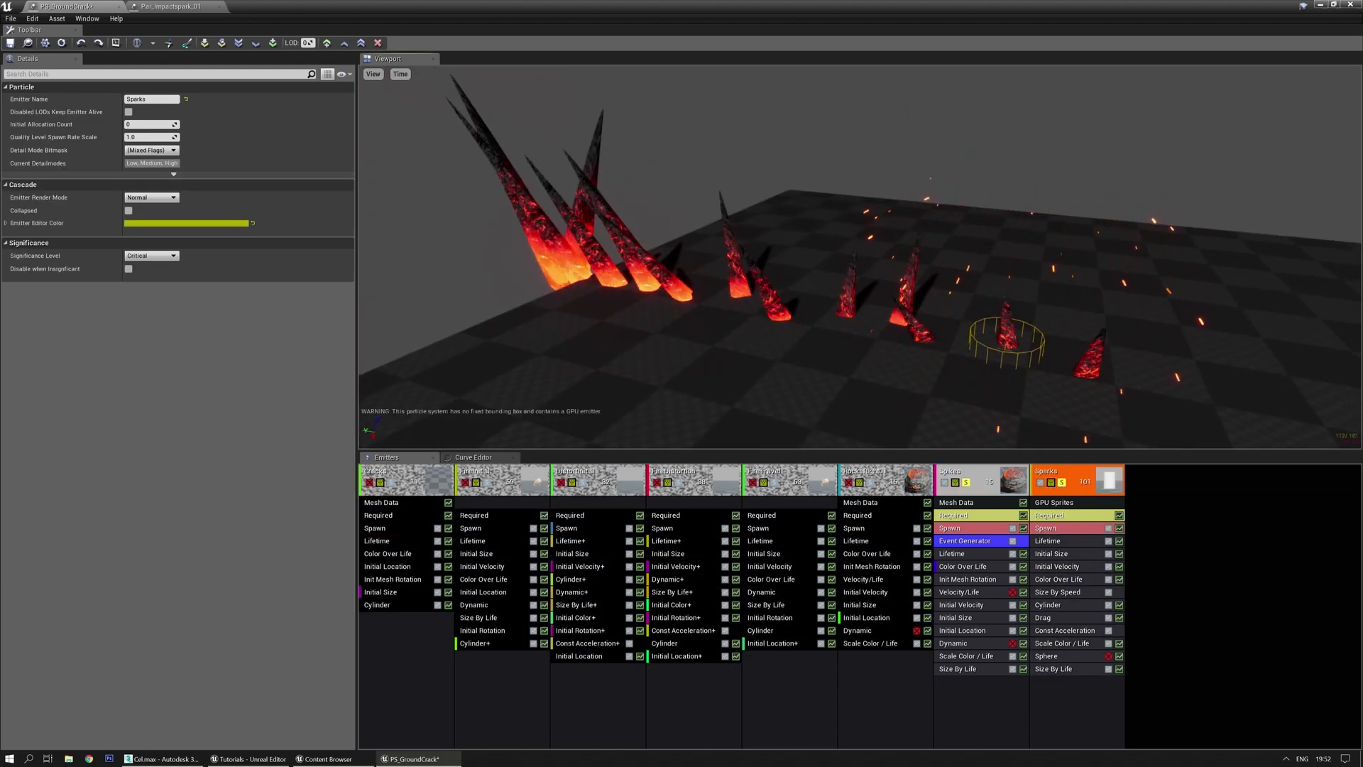
pyautogui.rightClick(961, 704)
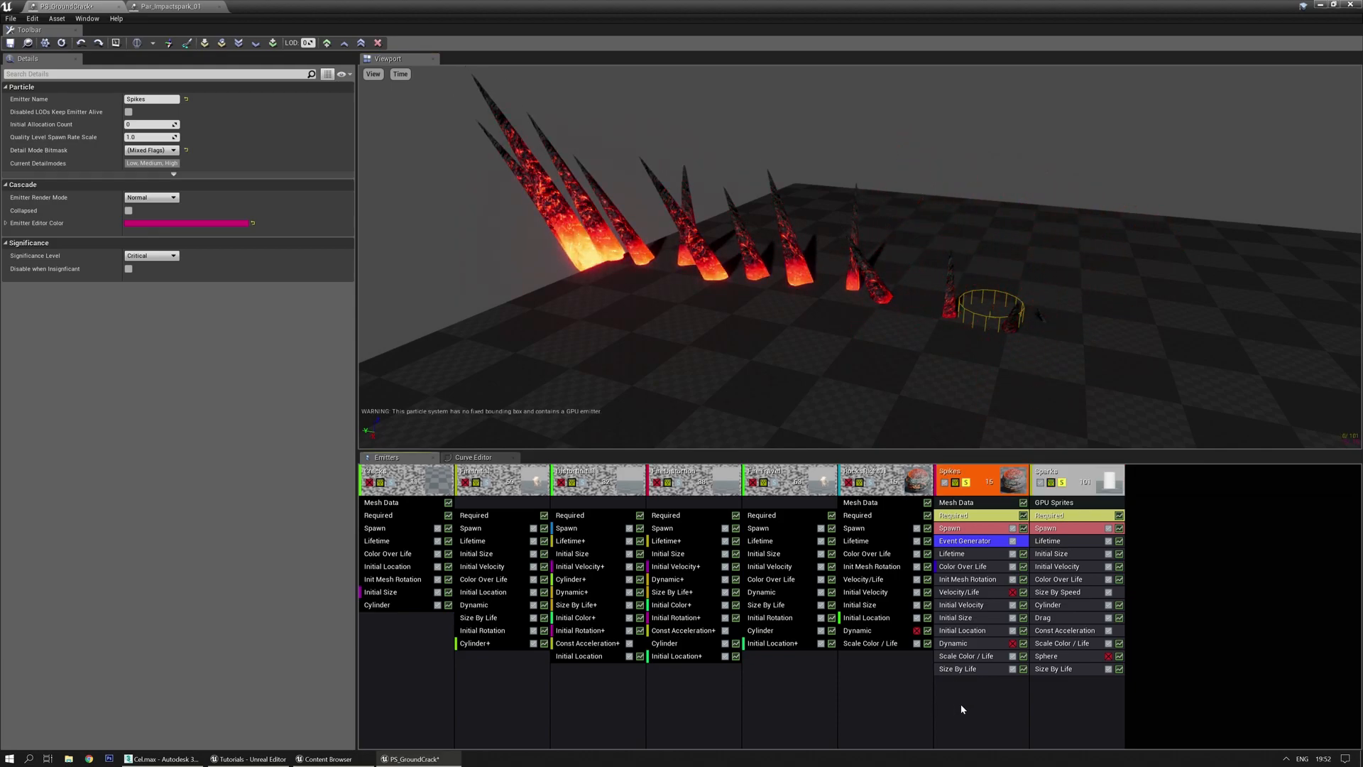
pyautogui.click(952, 543)
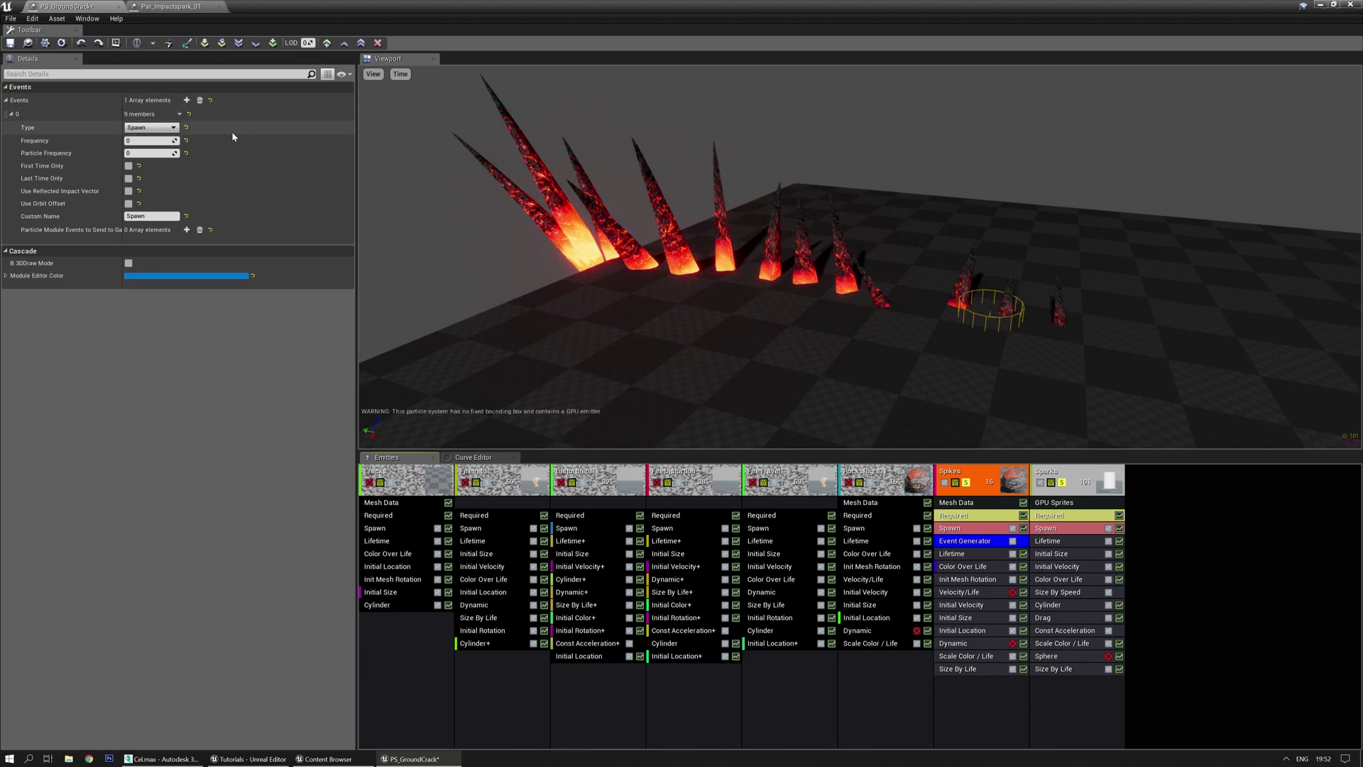
# Add an Event Generator module to Spikes with one event entry
pyautogui.rightClick(965, 700)
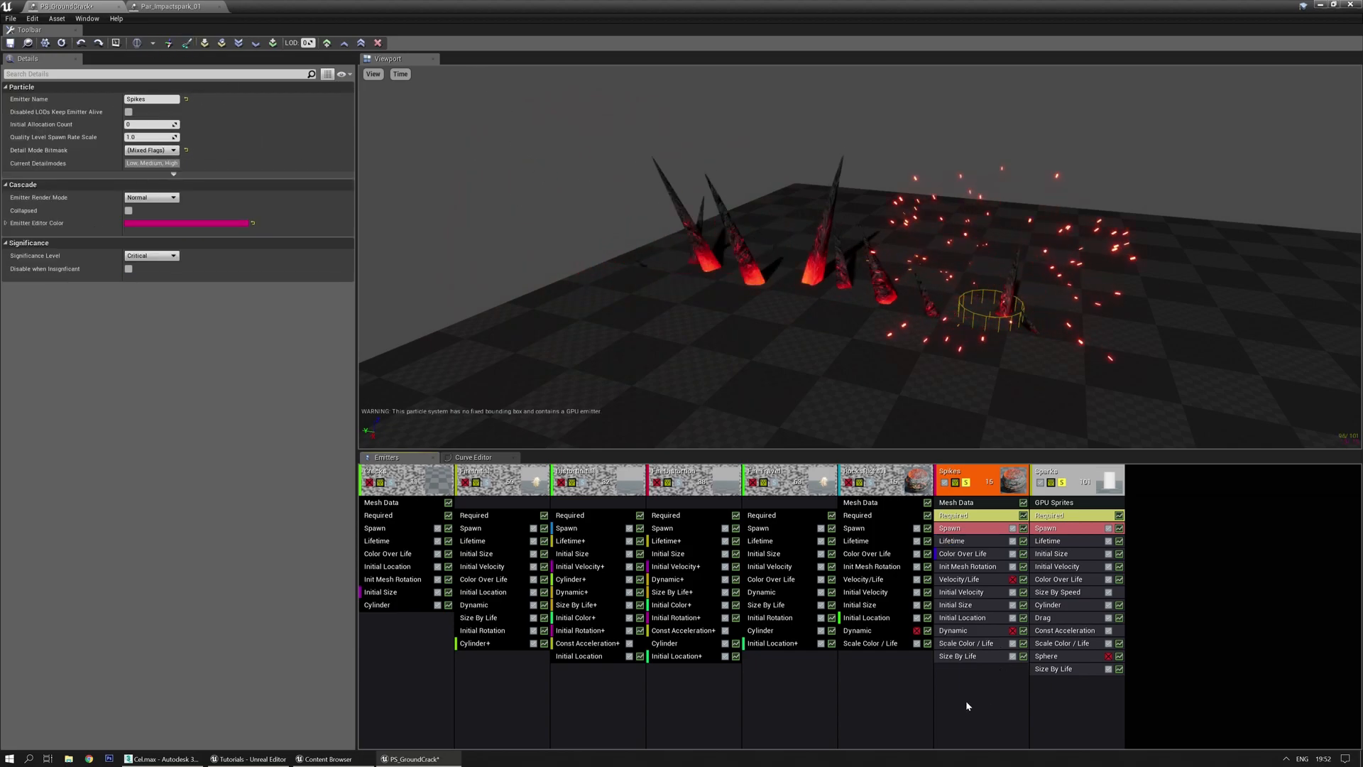
pyautogui.moveTo(993, 517)
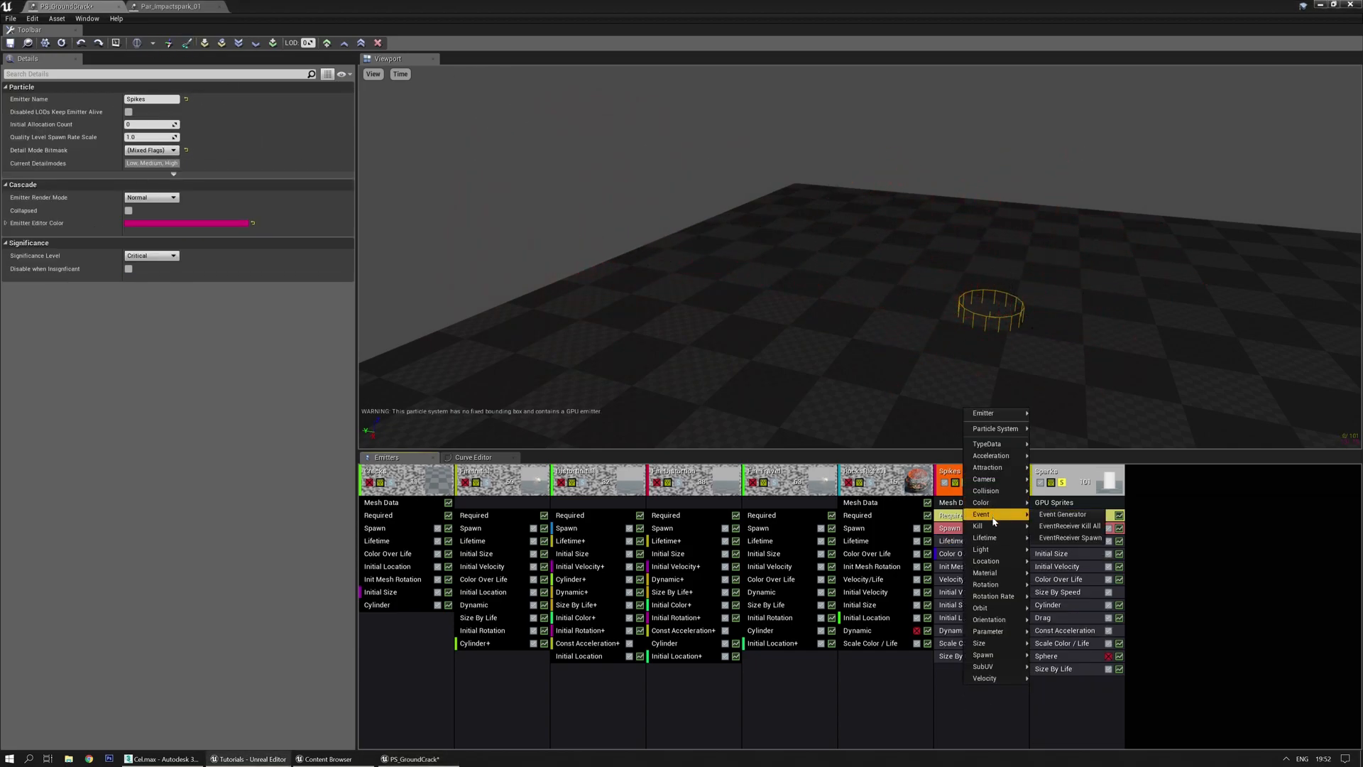
pyautogui.click(1063, 514)
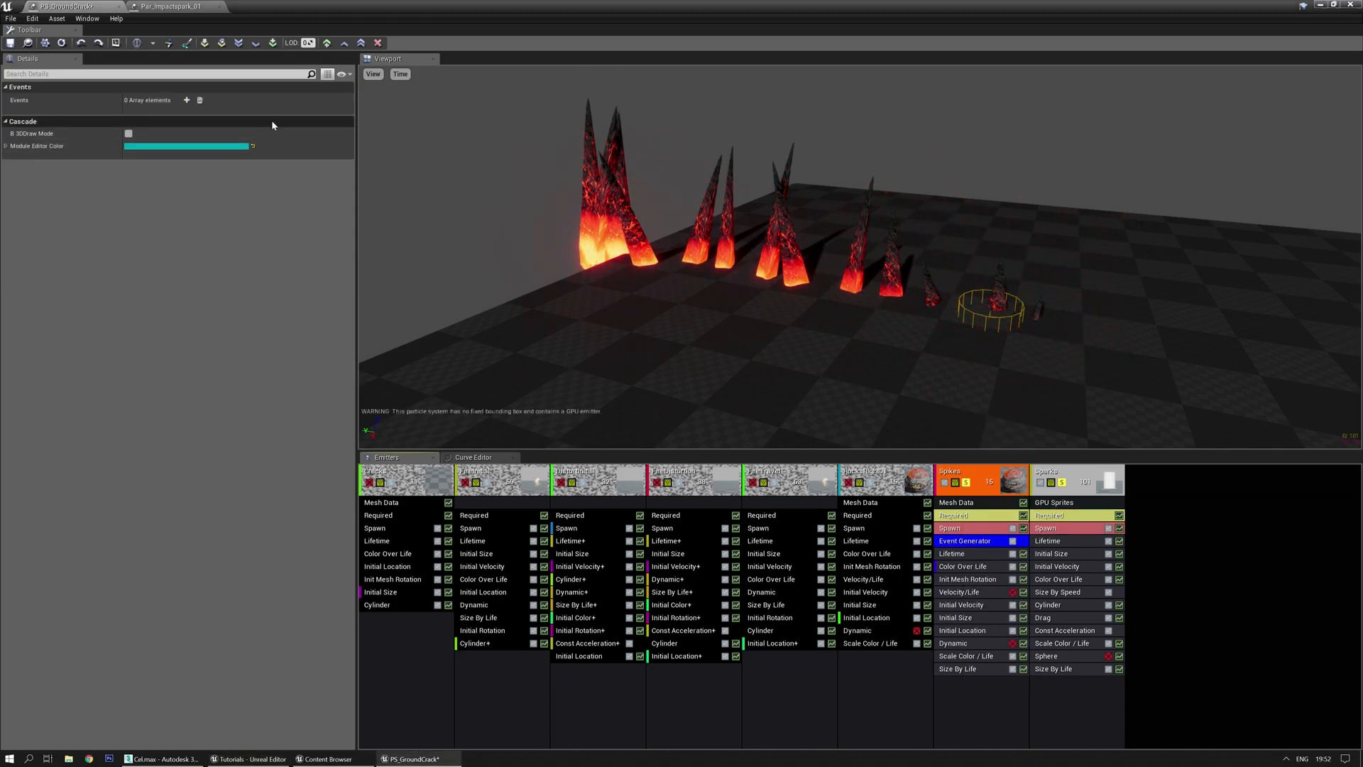
pyautogui.click(186, 100)
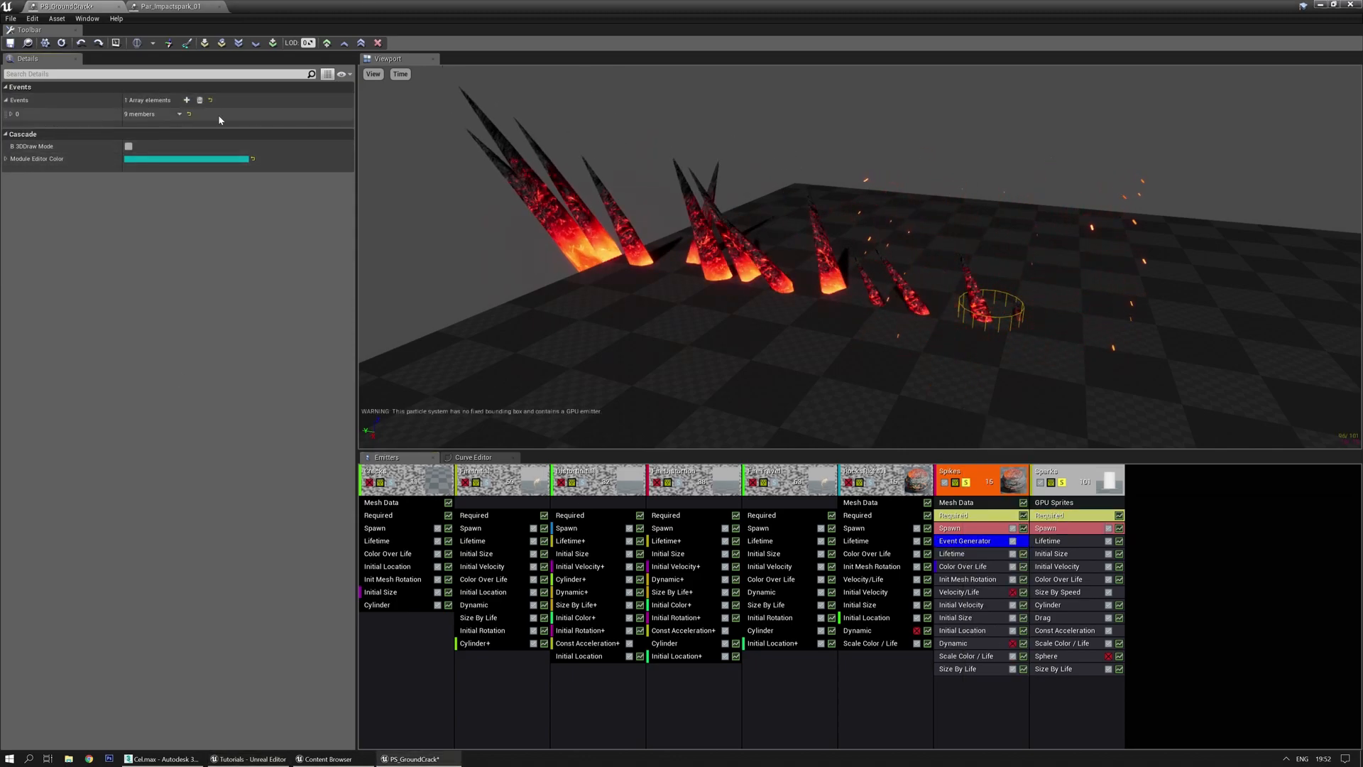
# Set the new event's type to Spawn and its custom name to Spawn
pyautogui.rightClick(263, 96)
pyautogui.click(283, 124)
pyautogui.click(146, 144)
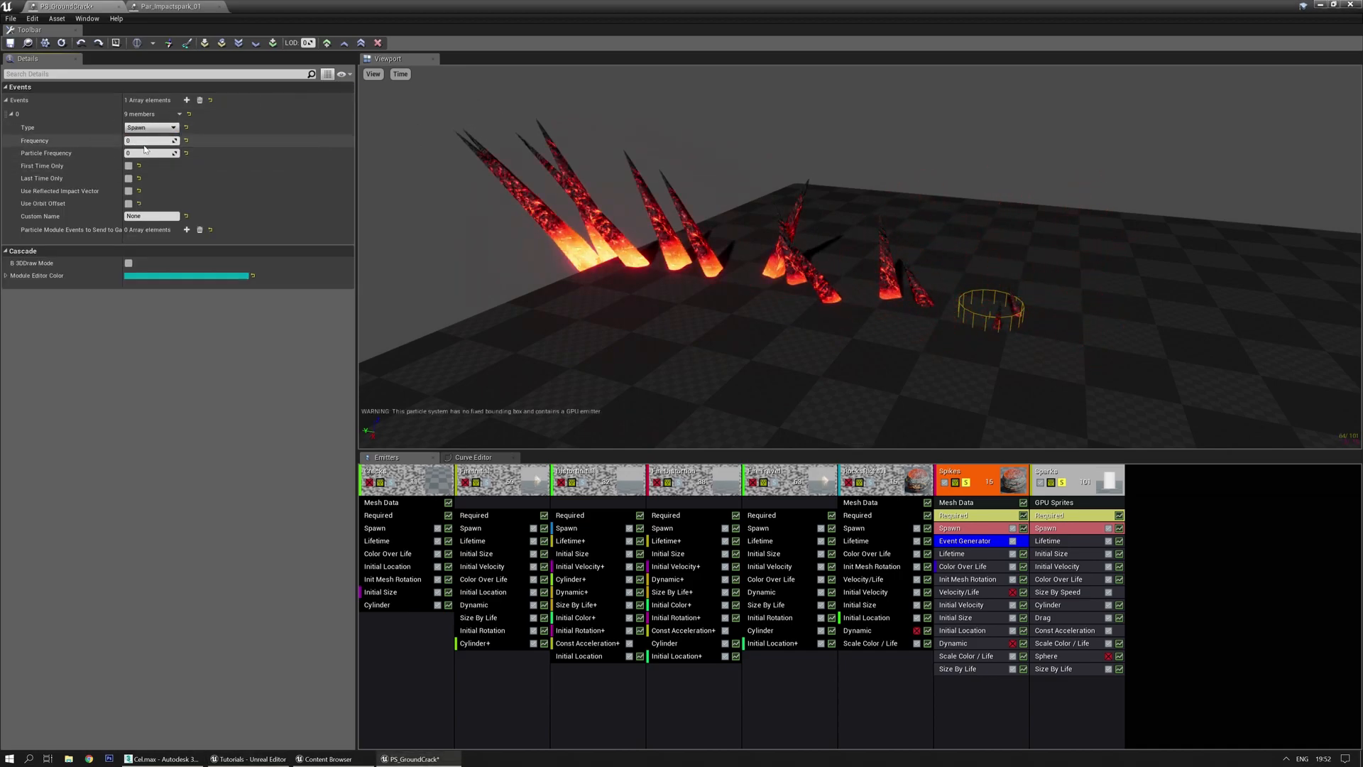
pyautogui.click(168, 216)
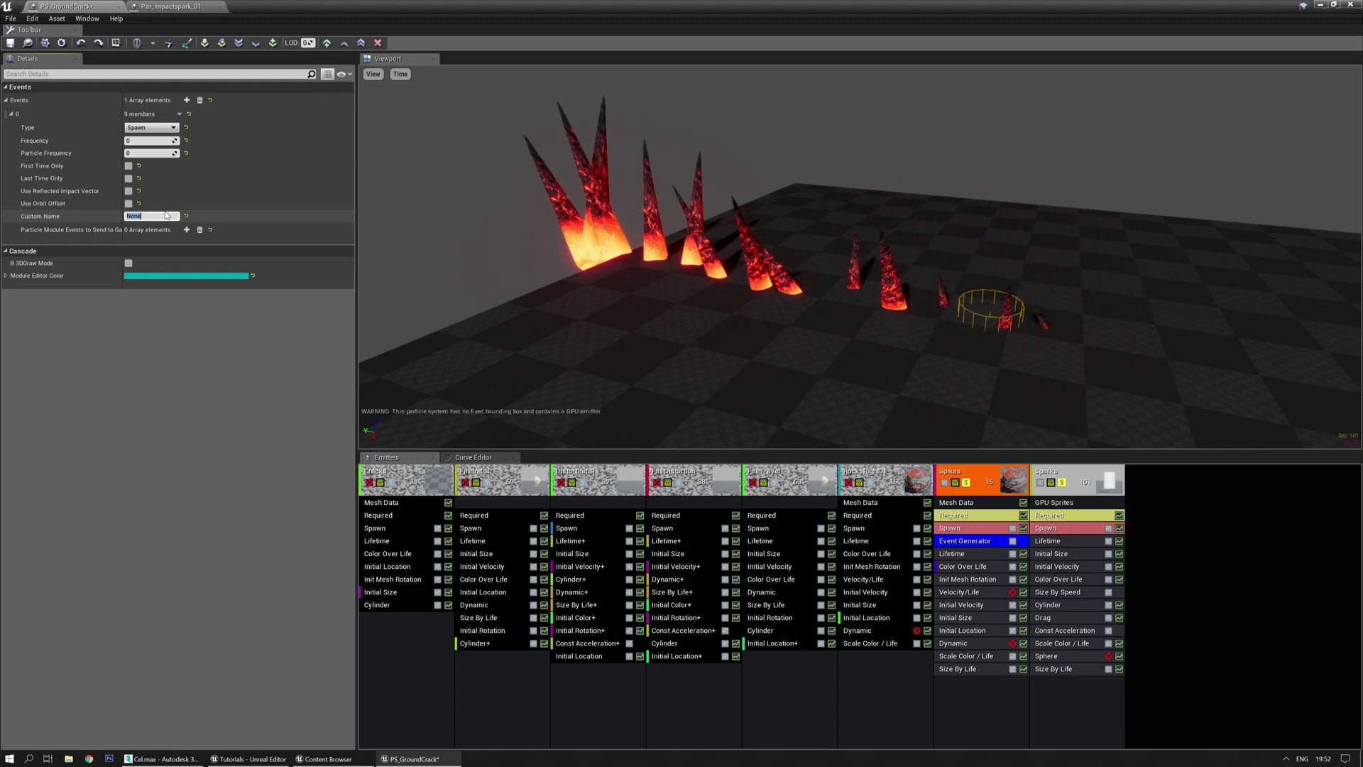
pyautogui.write('Spawn')
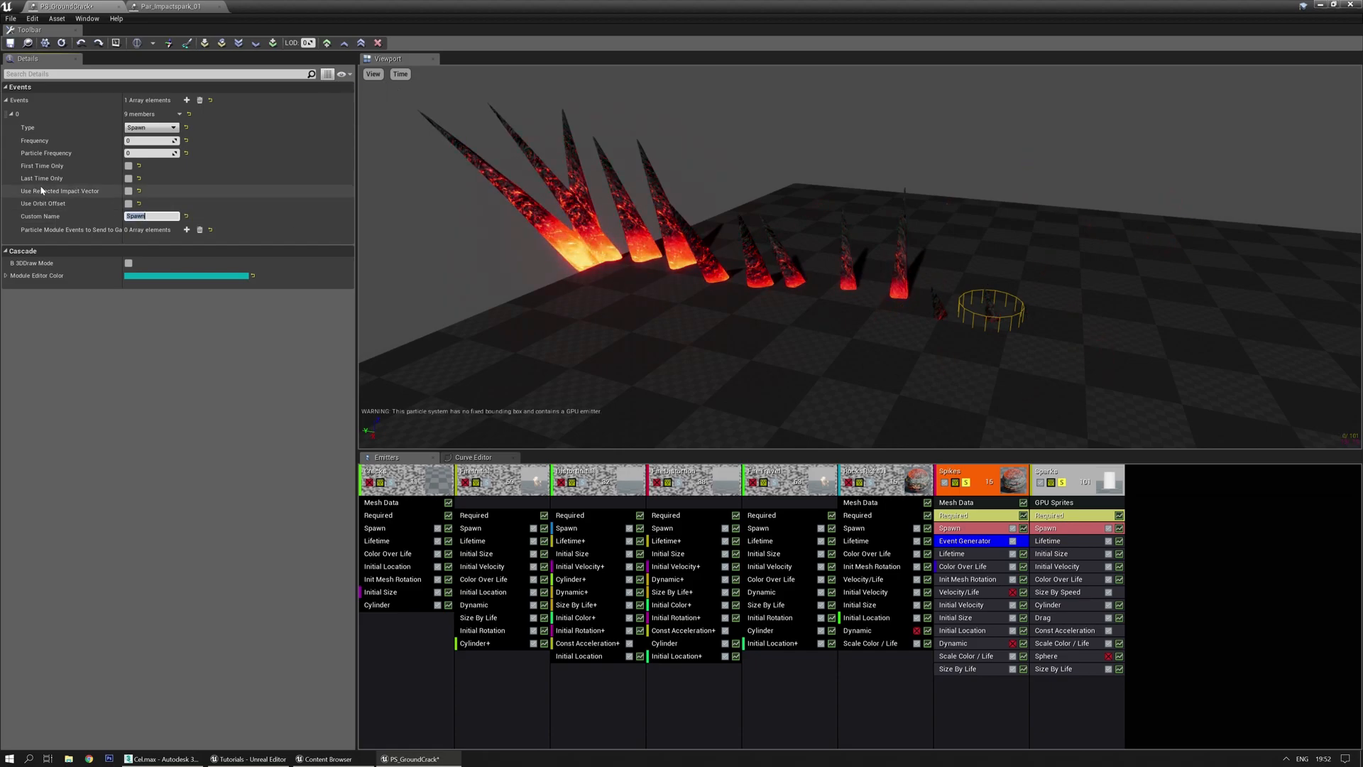
pyautogui.rightClick(1085, 710)
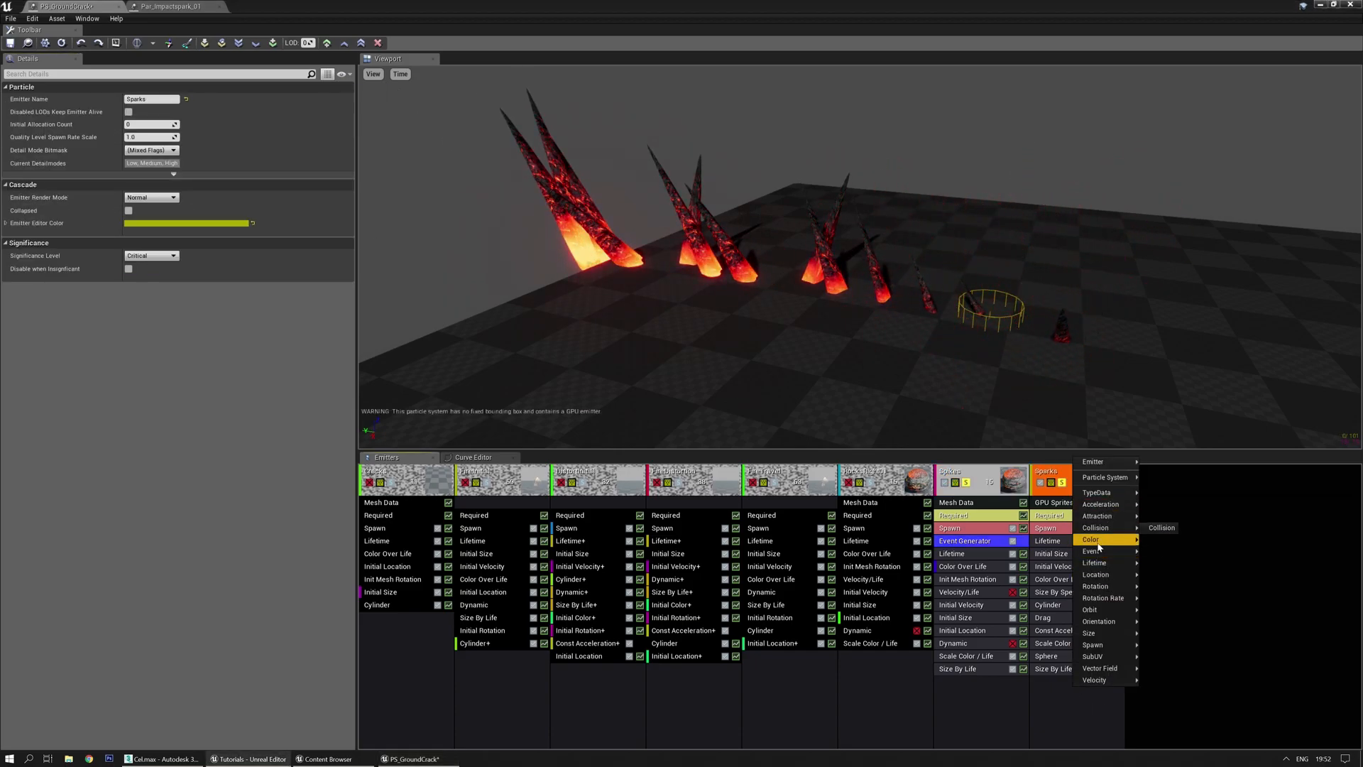
# Add an EventReceiver Spawn module to Sparks, with event name Spawn and generator type Spawn
pyautogui.moveTo(1134, 557)
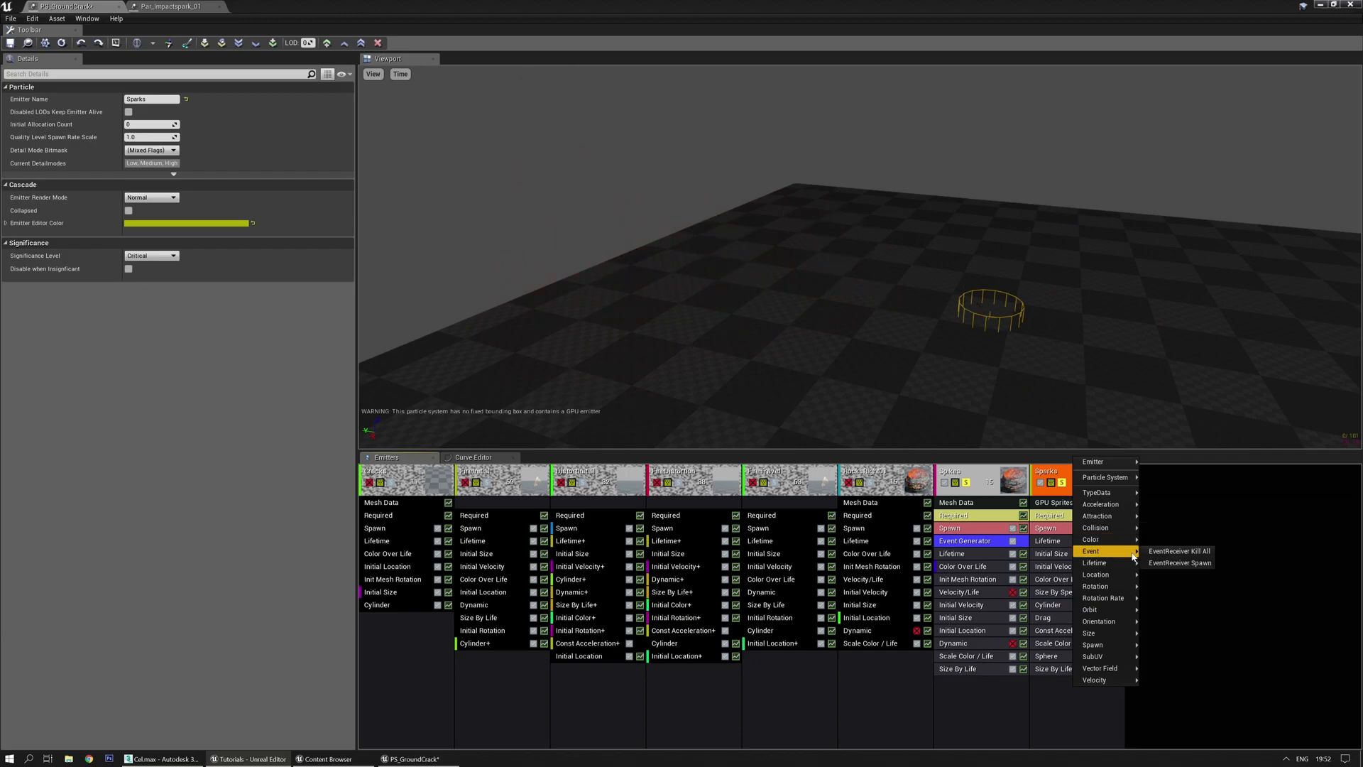
pyautogui.click(1182, 564)
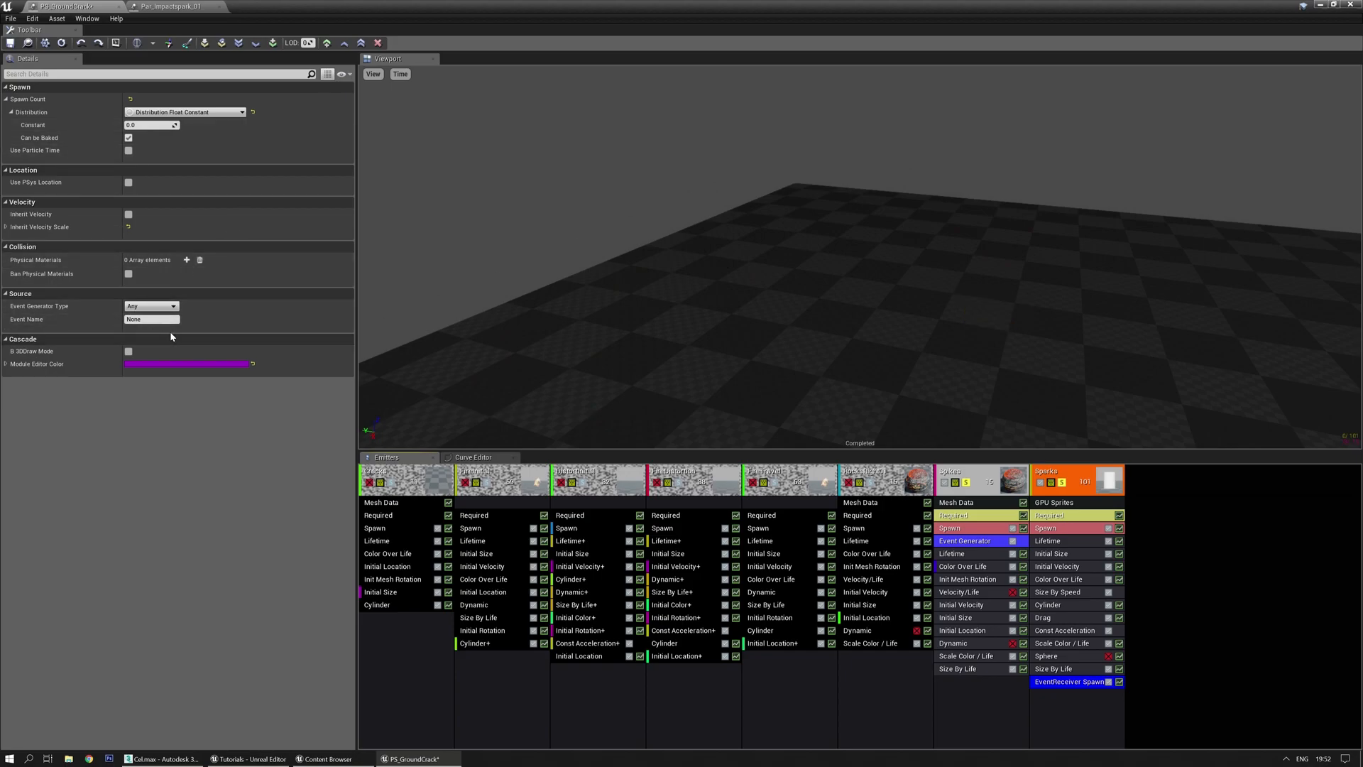
pyautogui.write('n')
pyautogui.press('Delete')
pyautogui.press('Delete')
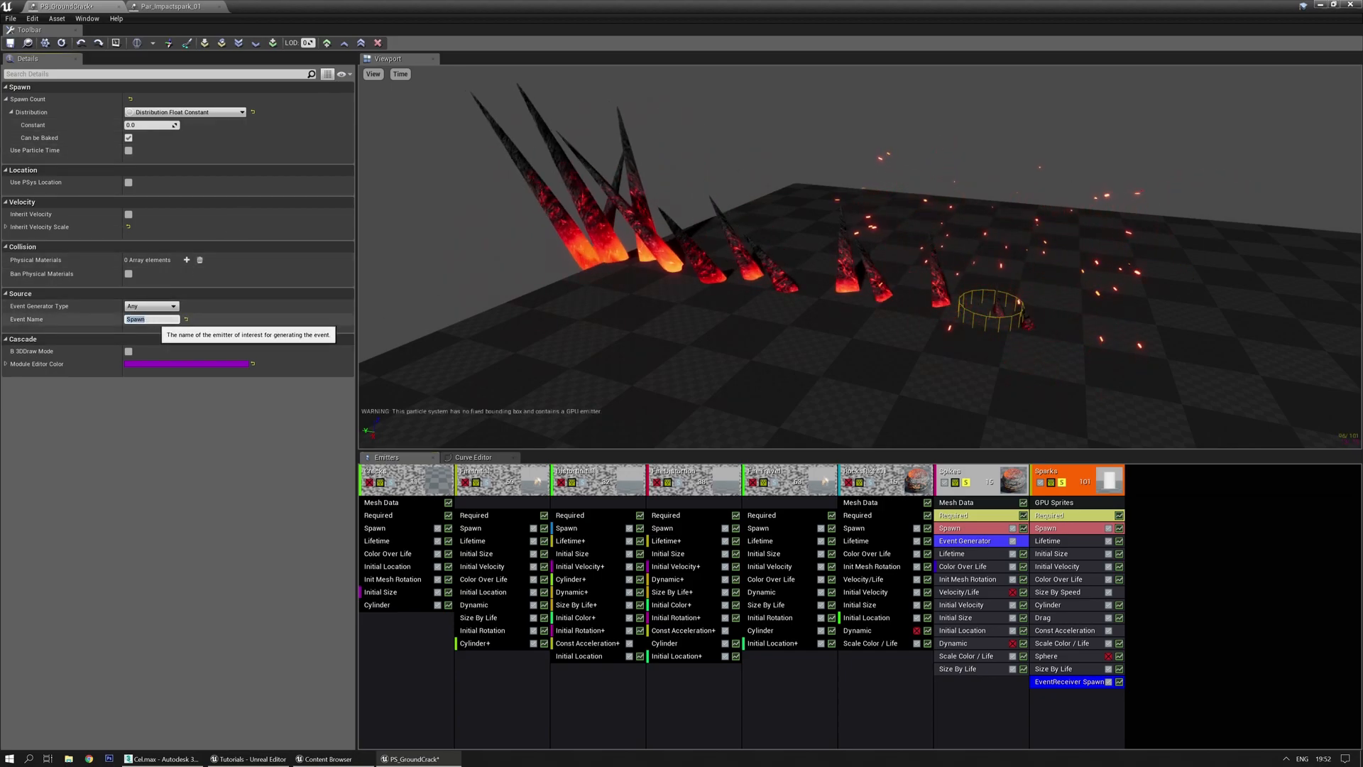
pyautogui.click(152, 306)
pyautogui.click(150, 323)
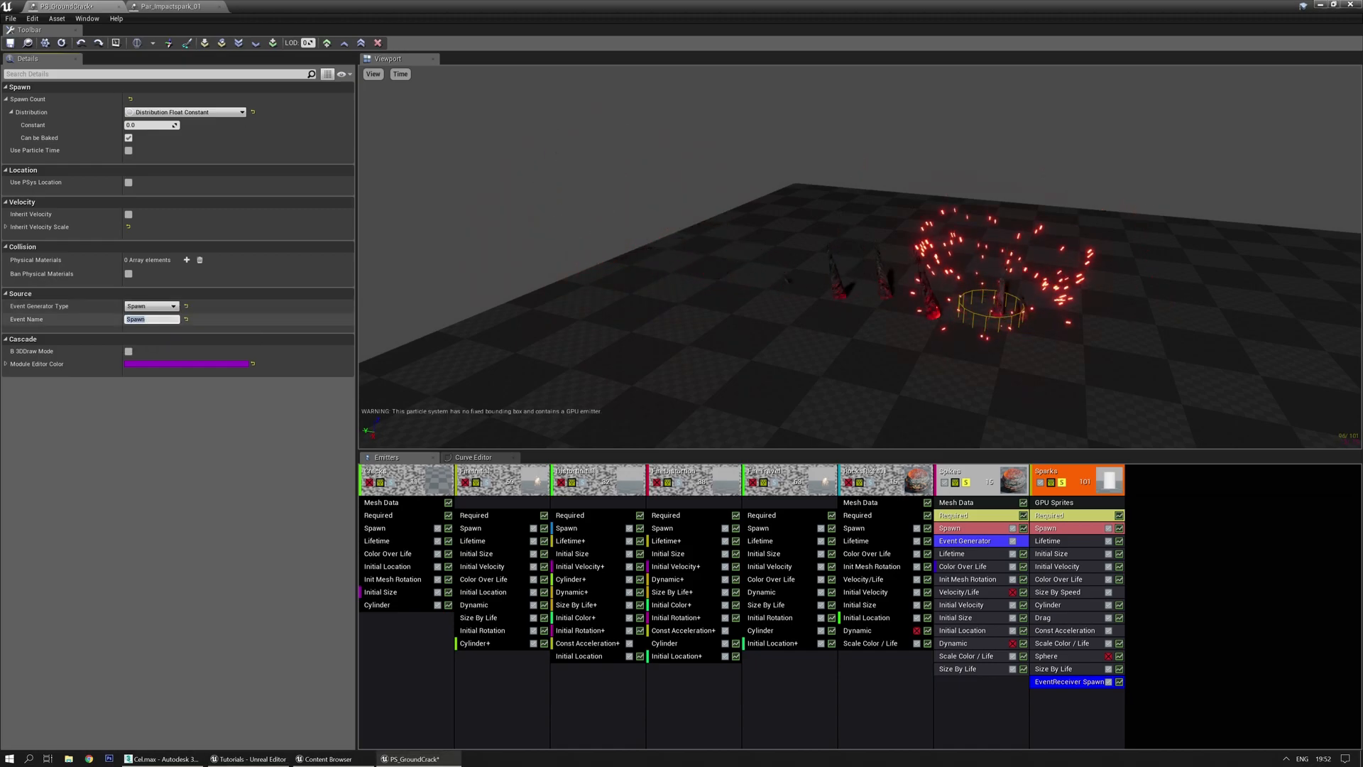
pyautogui.moveTo(619, 298); pyautogui.dragTo(591, 295)
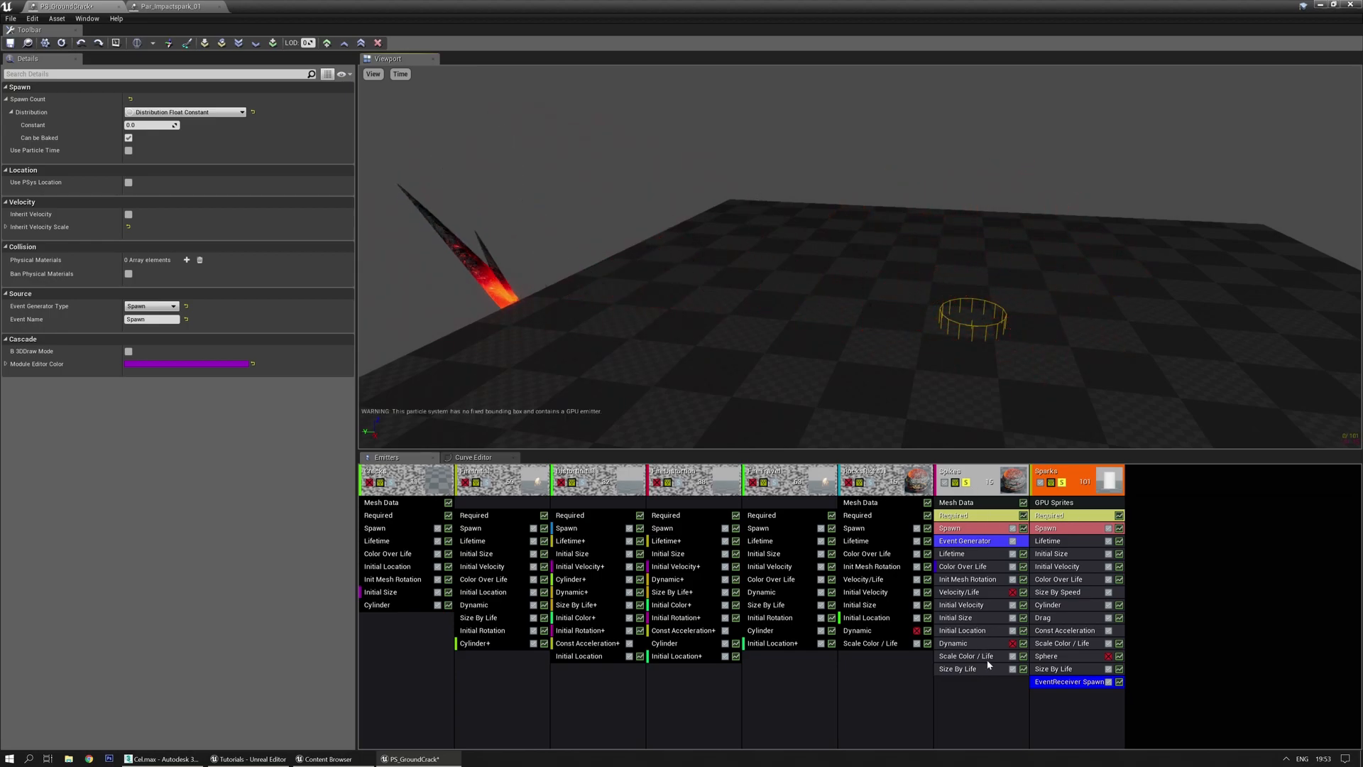
# Set the Sparks EventReceiver Spawn count to 20 and replay the preview
pyautogui.click(964, 541)
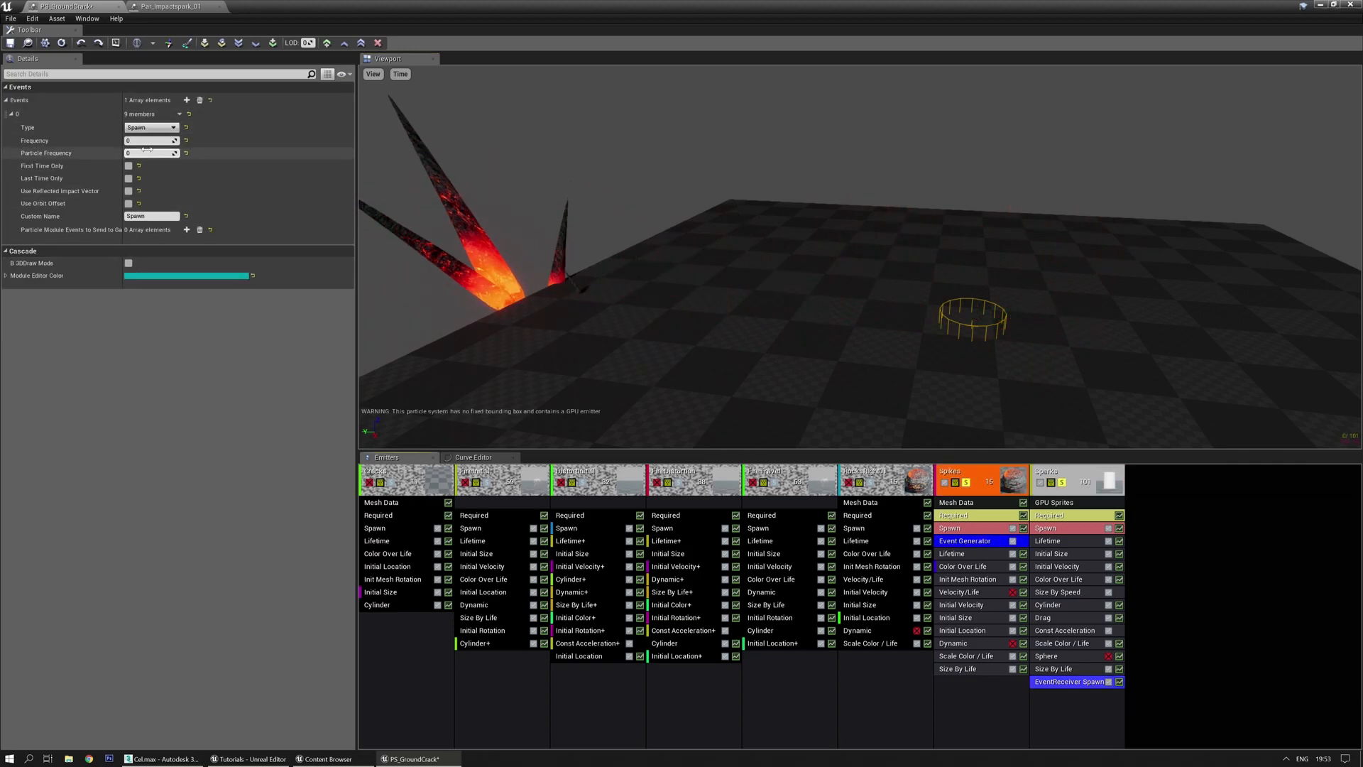
pyautogui.click(1068, 681)
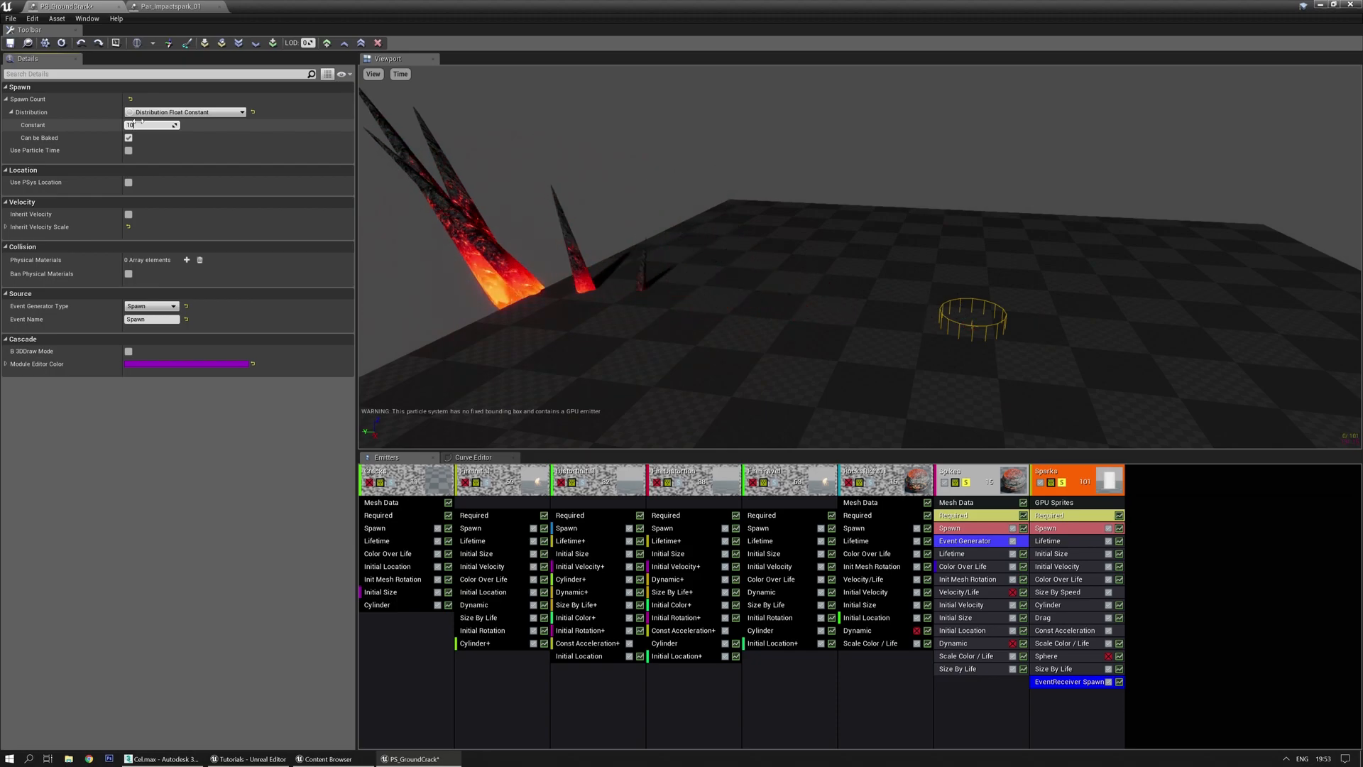
pyautogui.press('BackSpace')
pyautogui.write('20')
pyautogui.press('Return')
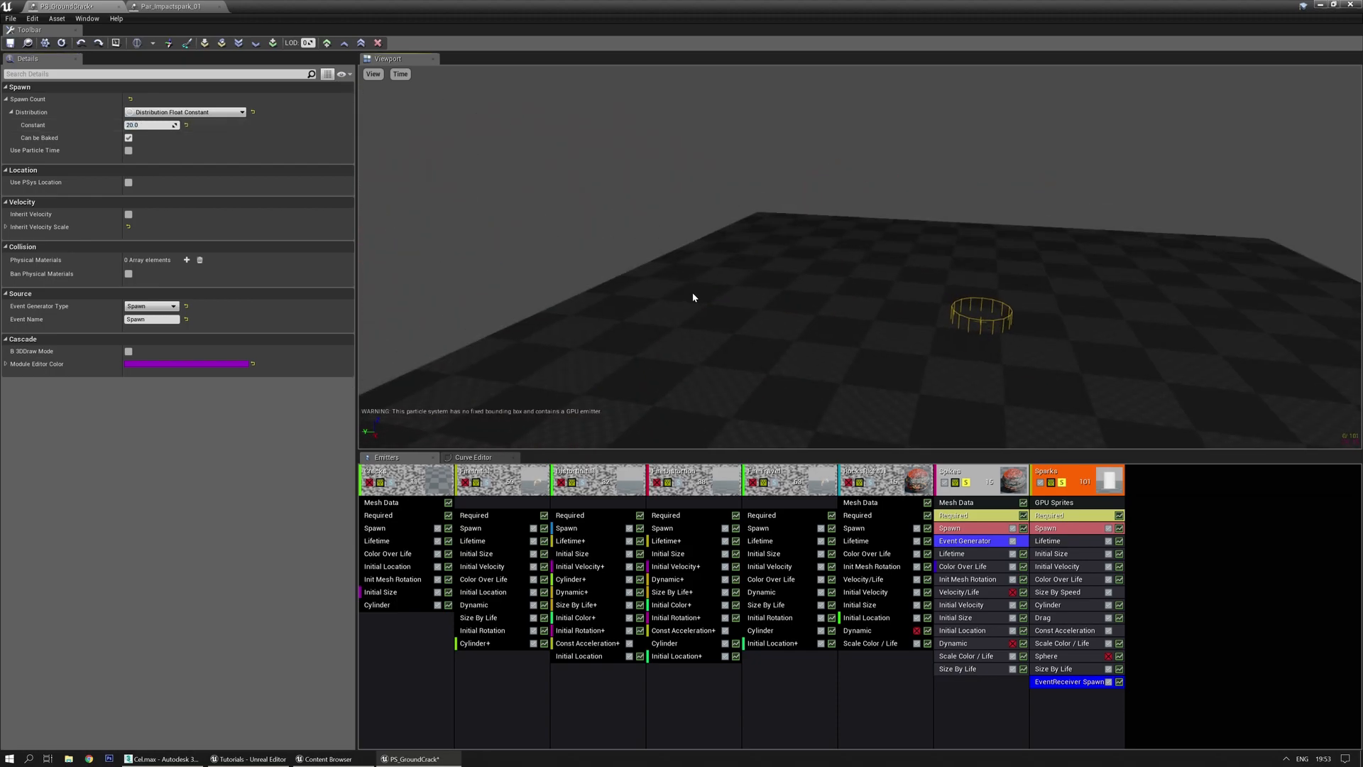
pyautogui.press('space')
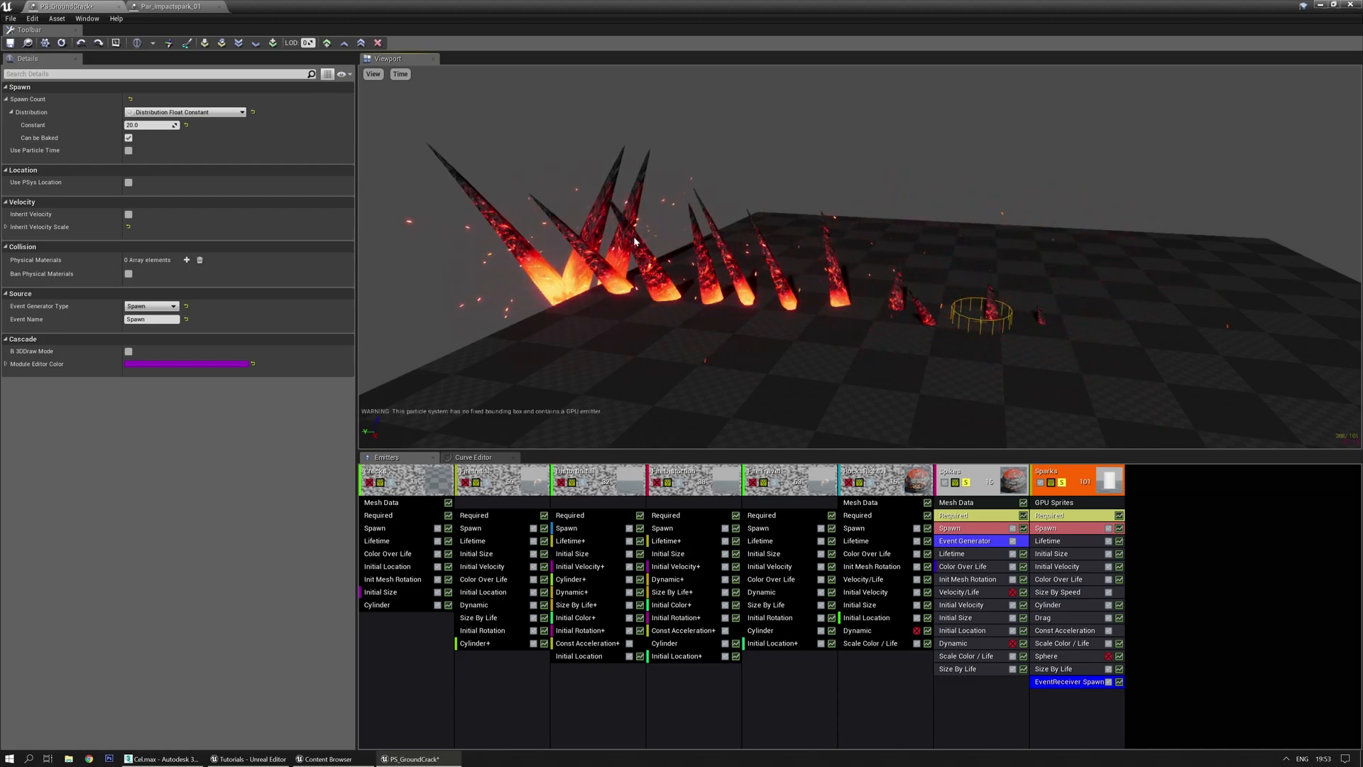
pyautogui.moveTo(710, 338)
pyautogui.mouseDown(button='right')
pyautogui.moveTo(717, 320)
pyautogui.moveTo(699, 323)
pyautogui.mouseUp(button='right')
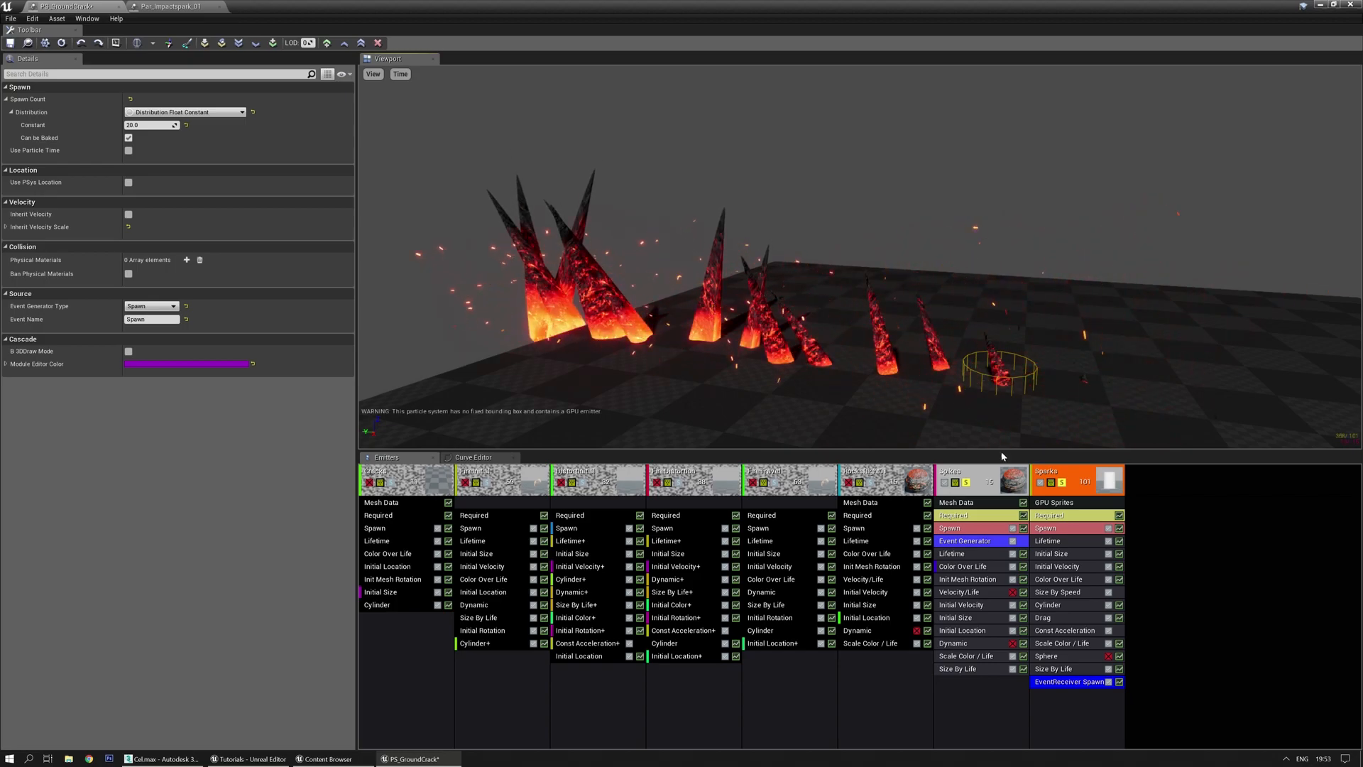
pyautogui.click(984, 544)
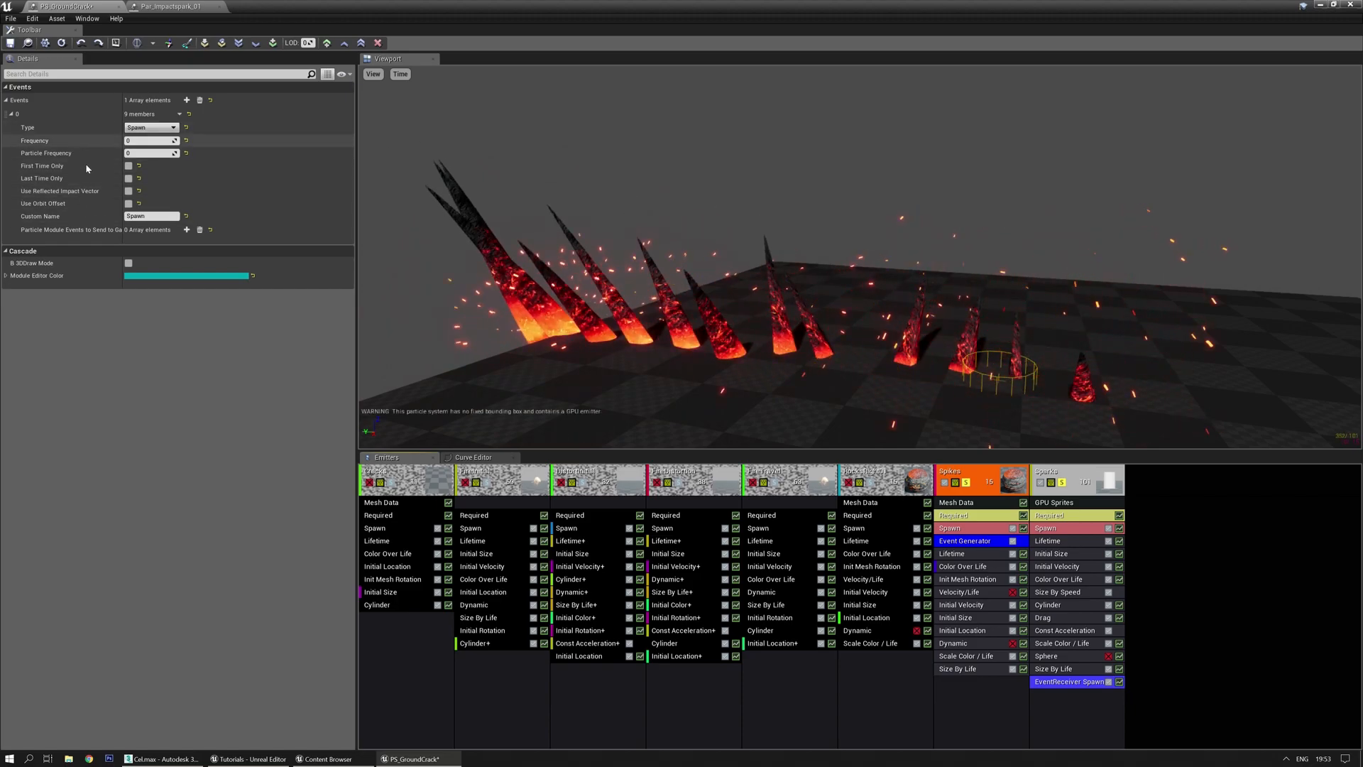
# Try inherited velocity on the Sparks event receiver, then turn it back off
pyautogui.click(1088, 685)
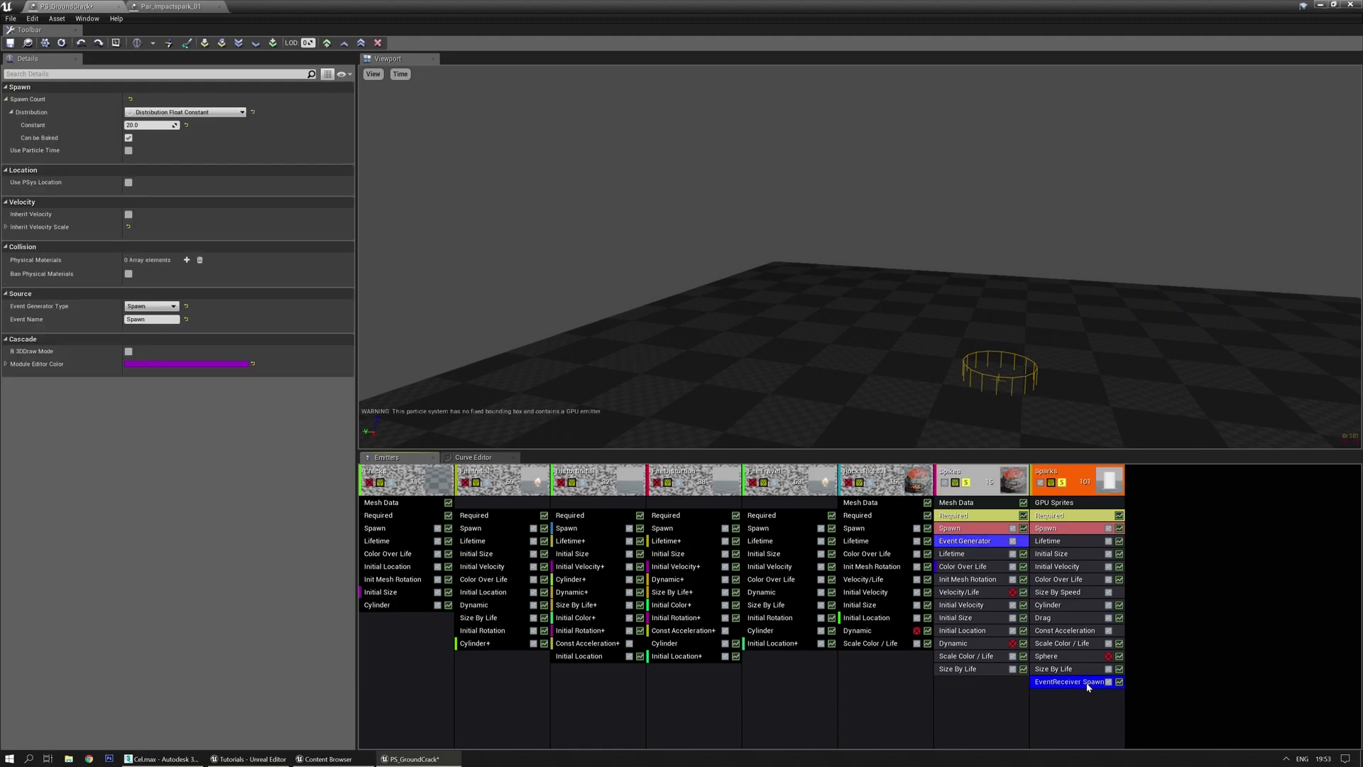
pyautogui.click(129, 224)
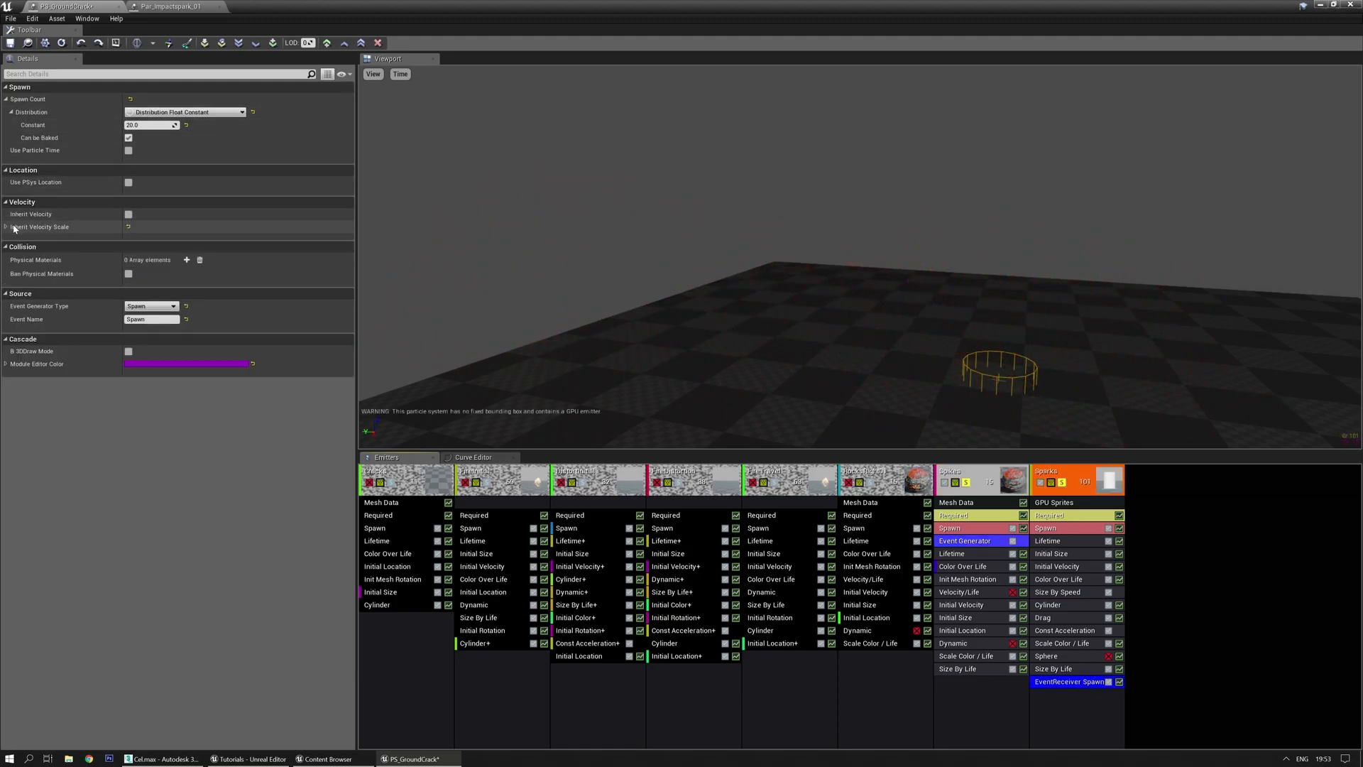
pyautogui.click(129, 213)
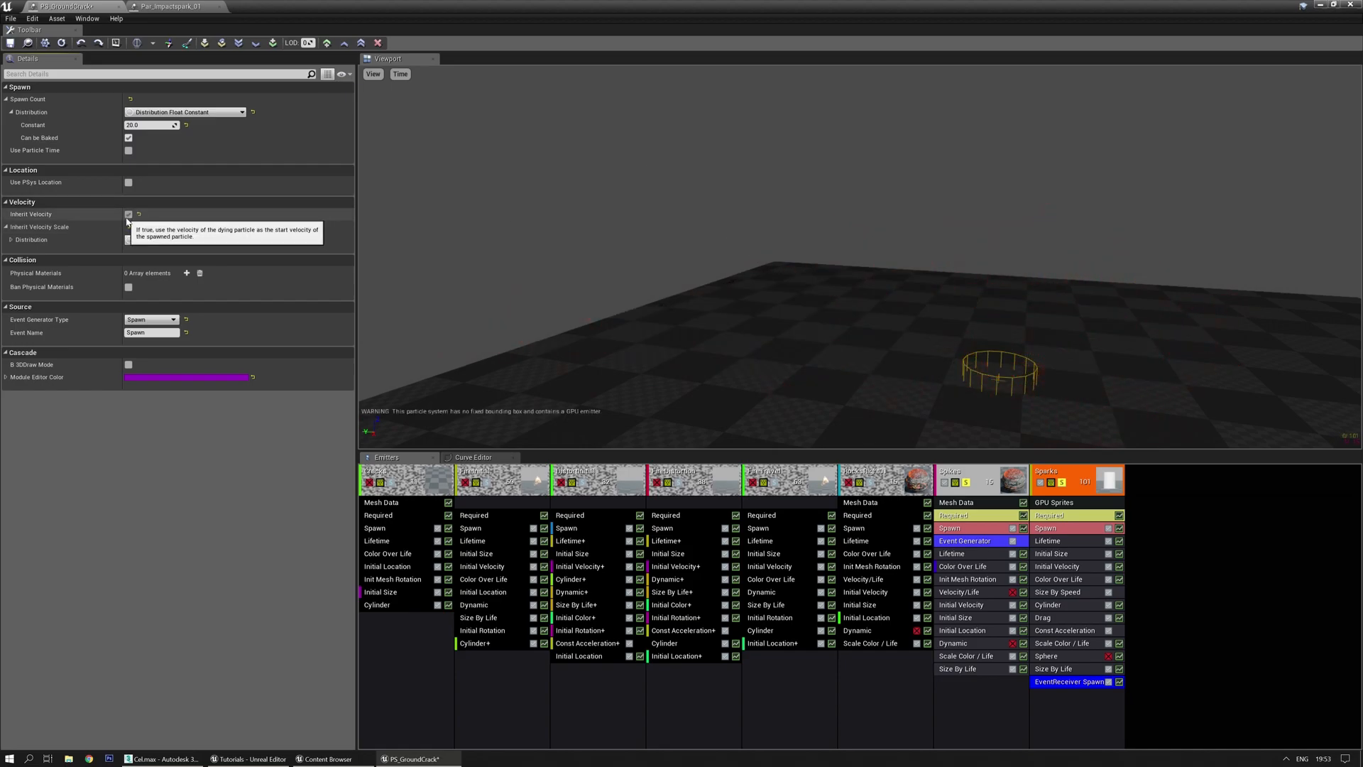
pyautogui.click(128, 214)
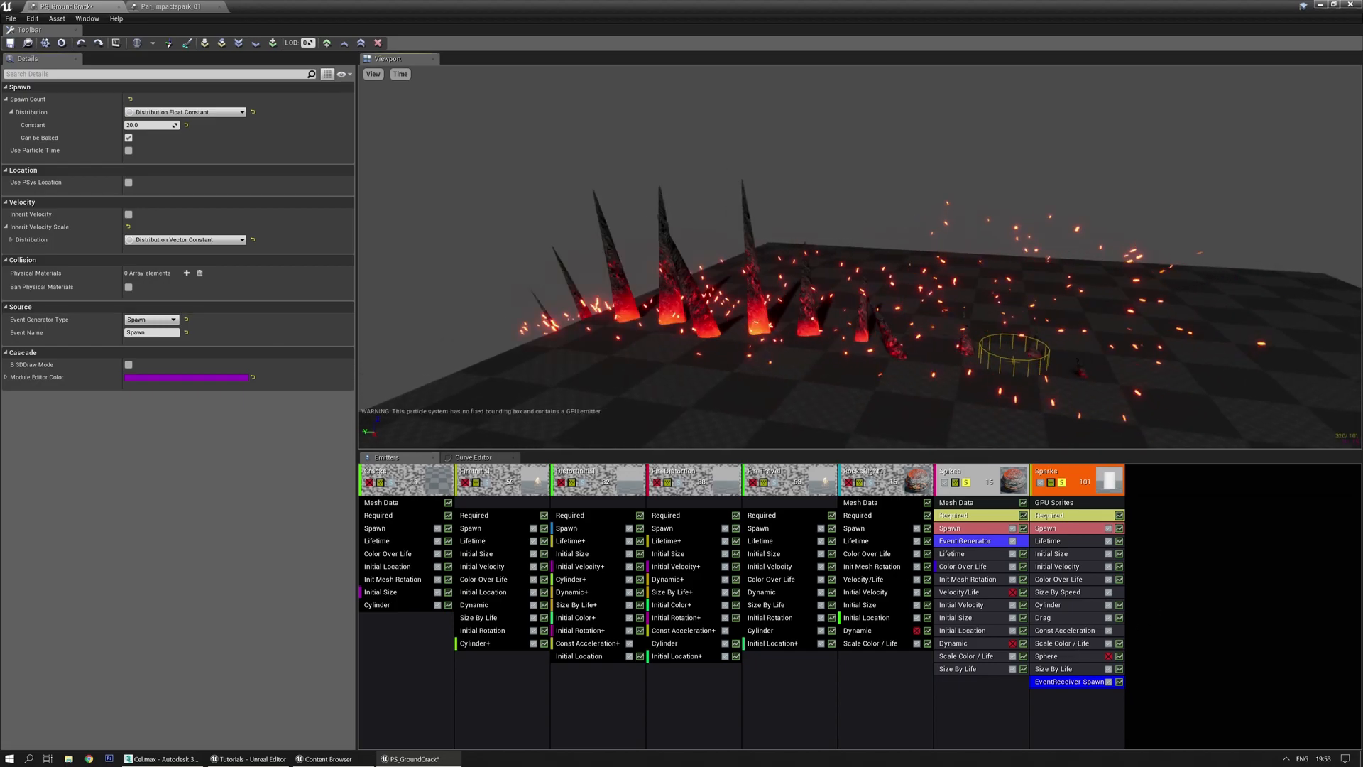
pyautogui.moveTo(889, 353); pyautogui.dragTo(880, 342, button='right')
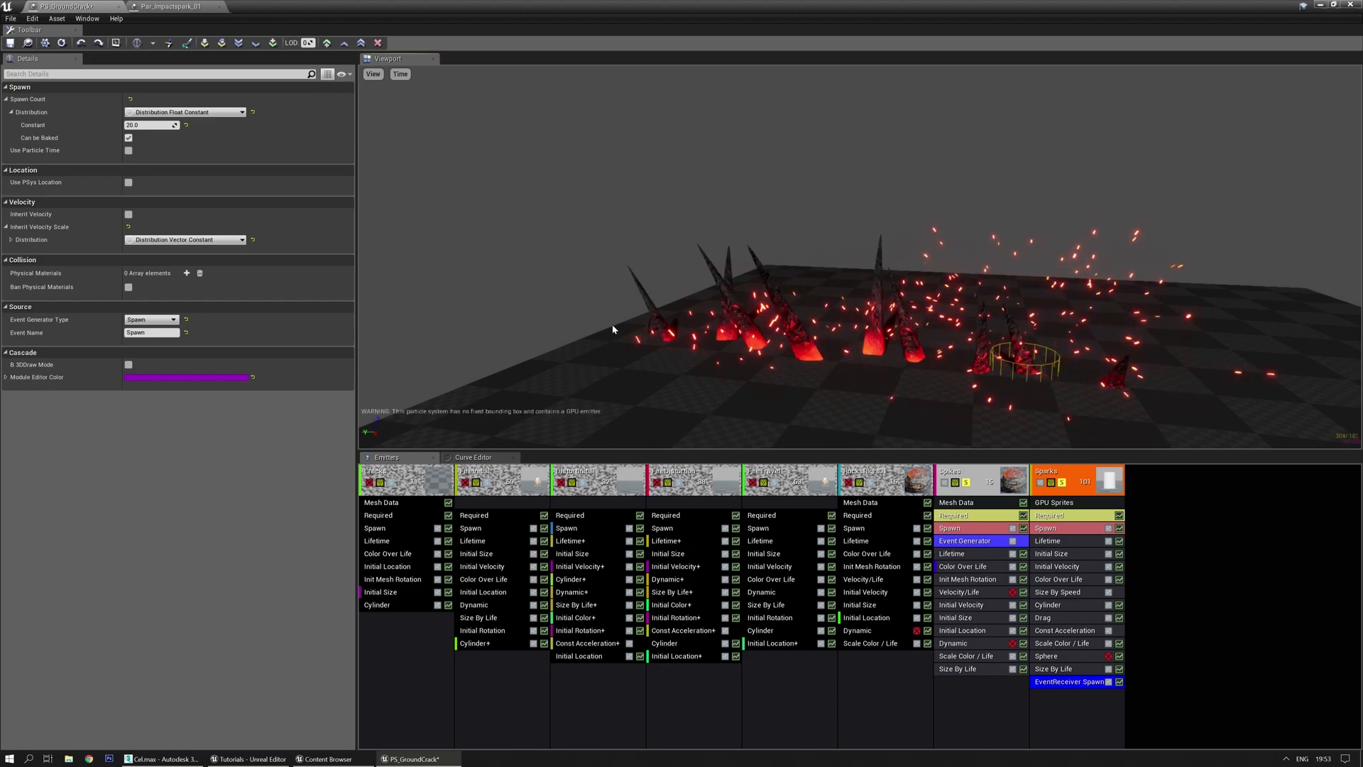
# Delete the 100-particle burst from the Sparks emitter's Spawn module
pyautogui.click(1068, 534)
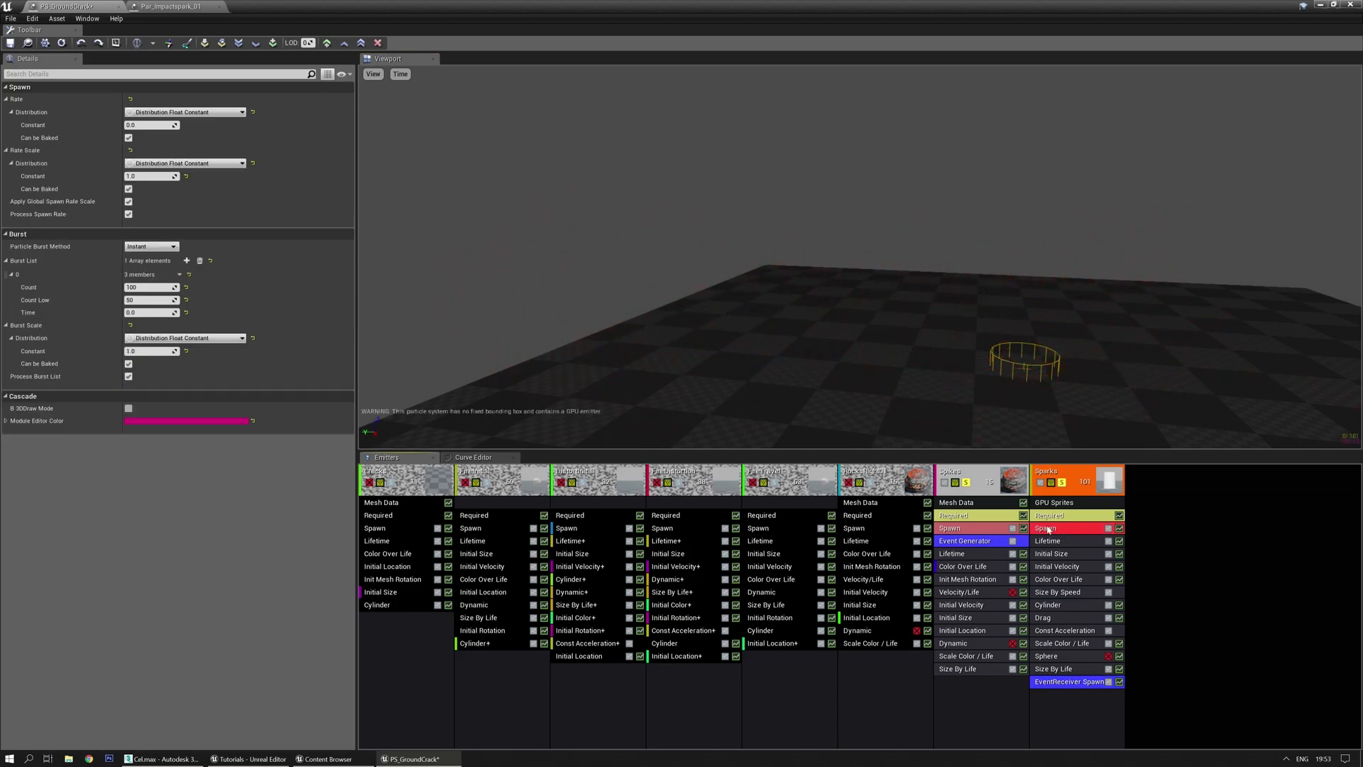
pyautogui.click(200, 261)
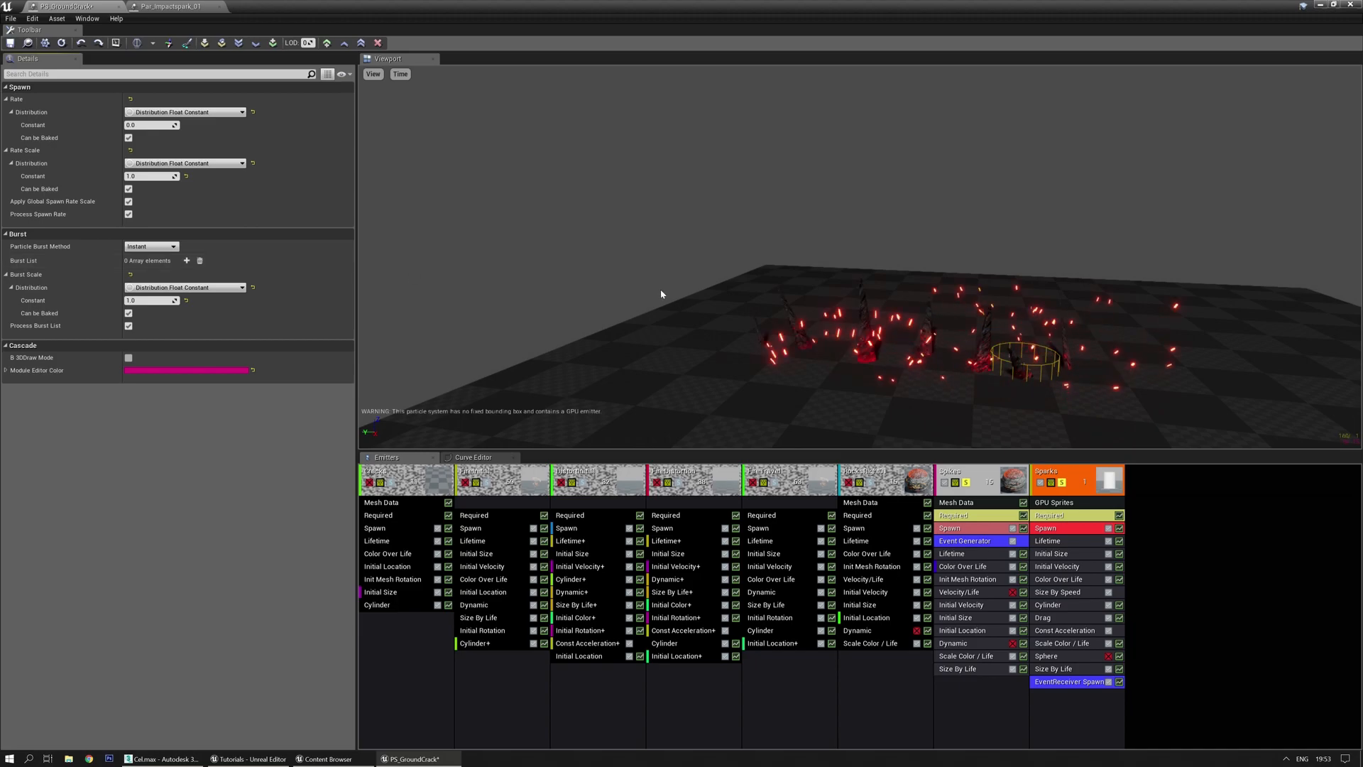
pyautogui.click(1073, 684)
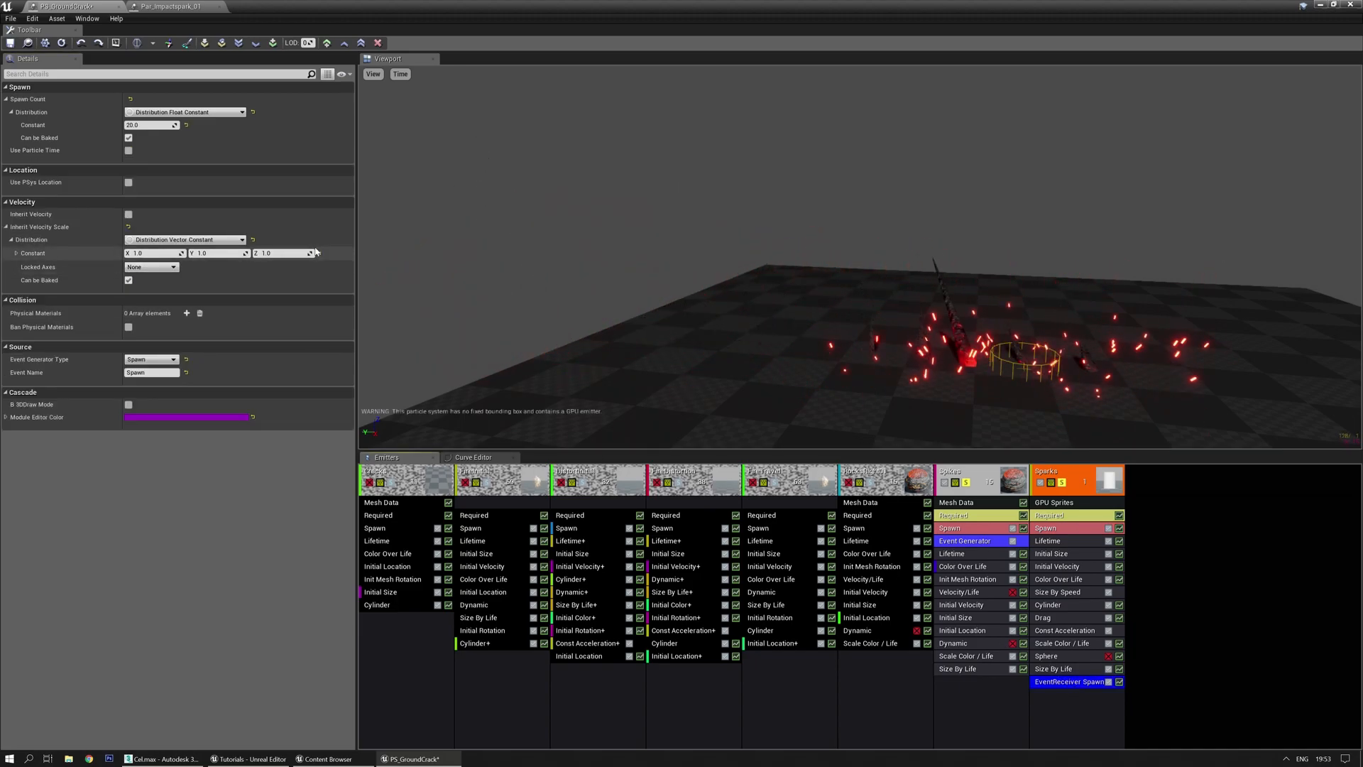
# Switch the spawn count to a Distribution Float Constant Curve and expand all its points
pyautogui.click(214, 114)
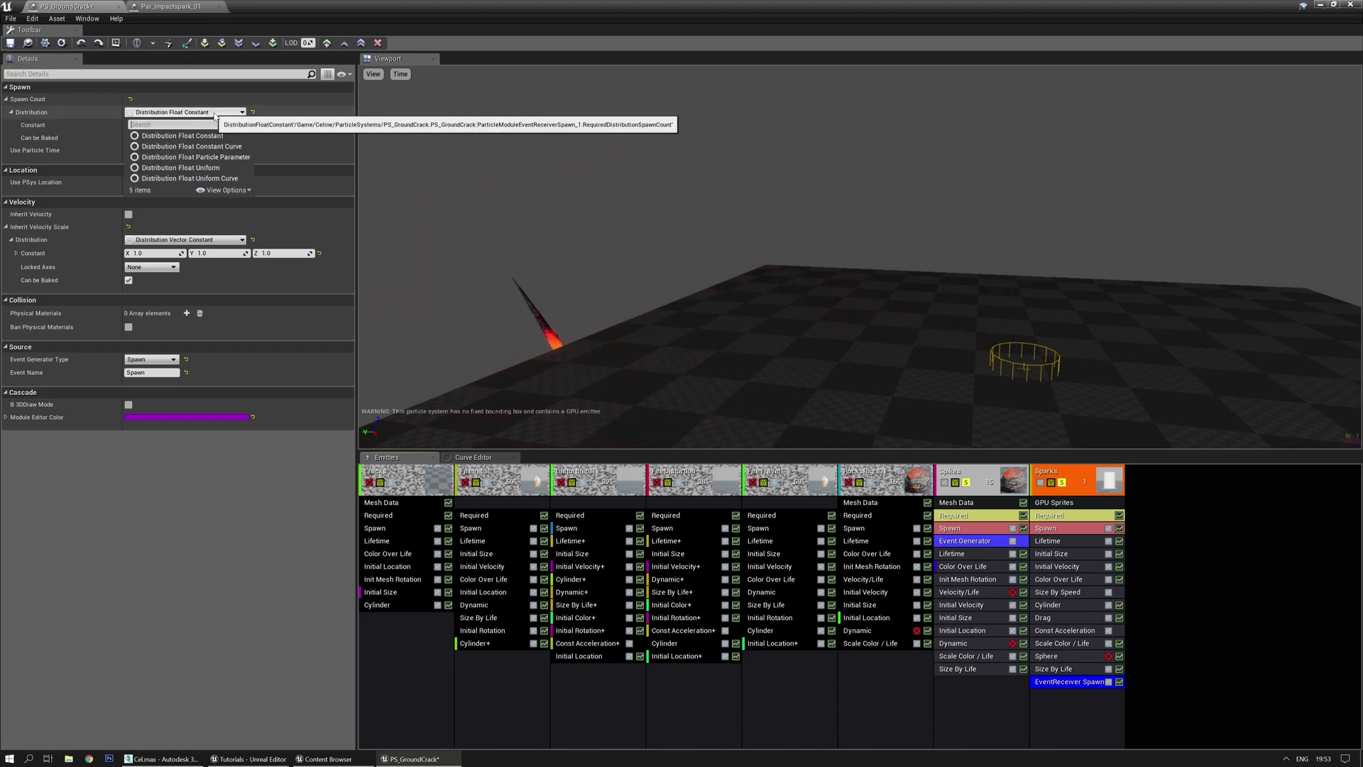
pyautogui.click(213, 146)
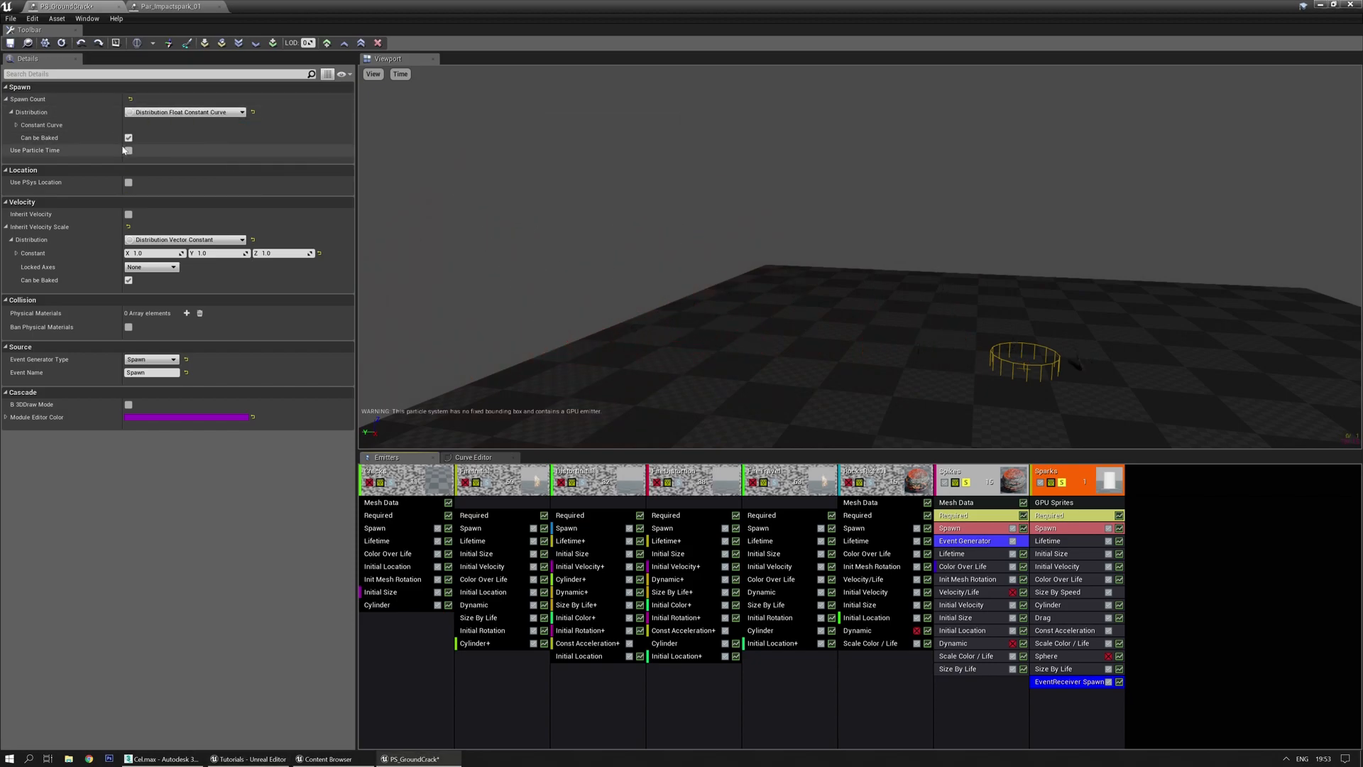
pyautogui.click(15, 125)
pyautogui.click(22, 138)
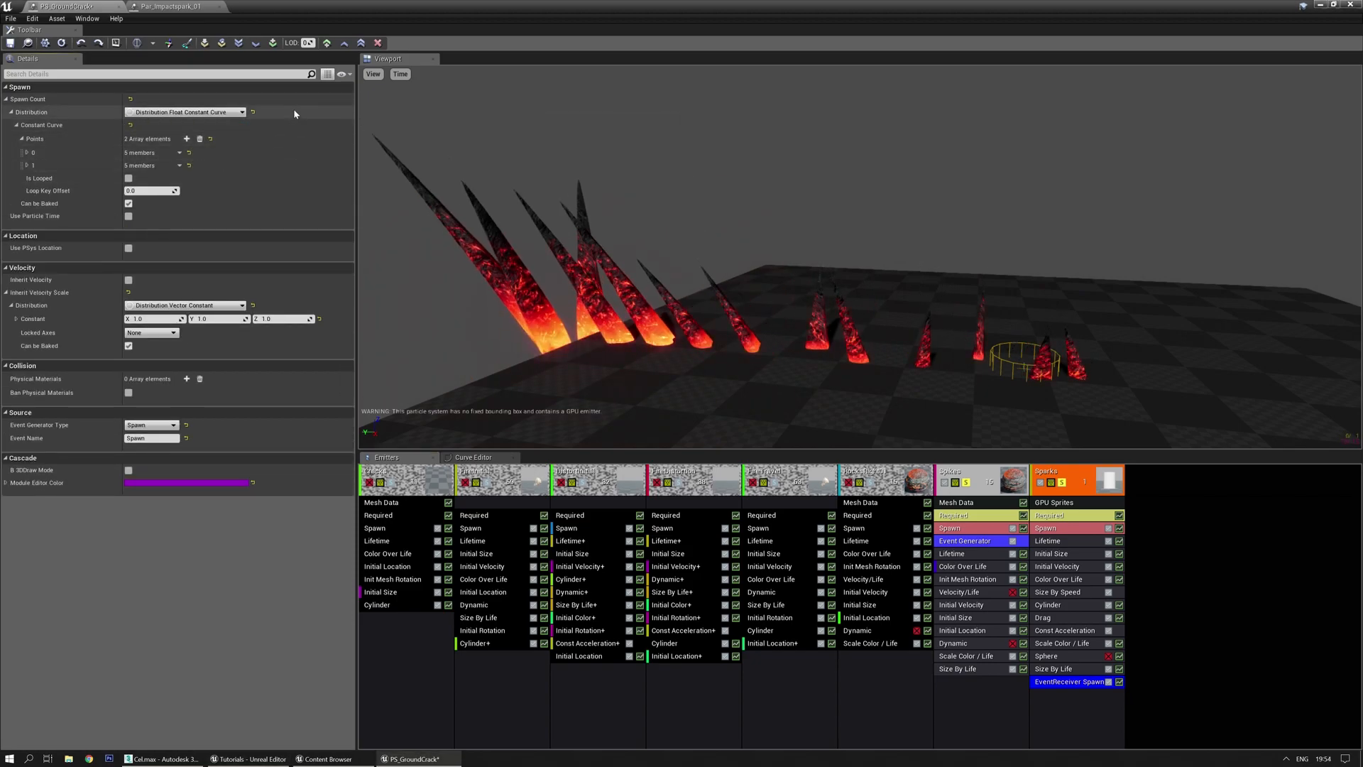
pyautogui.rightClick(294, 91)
pyautogui.click(313, 117)
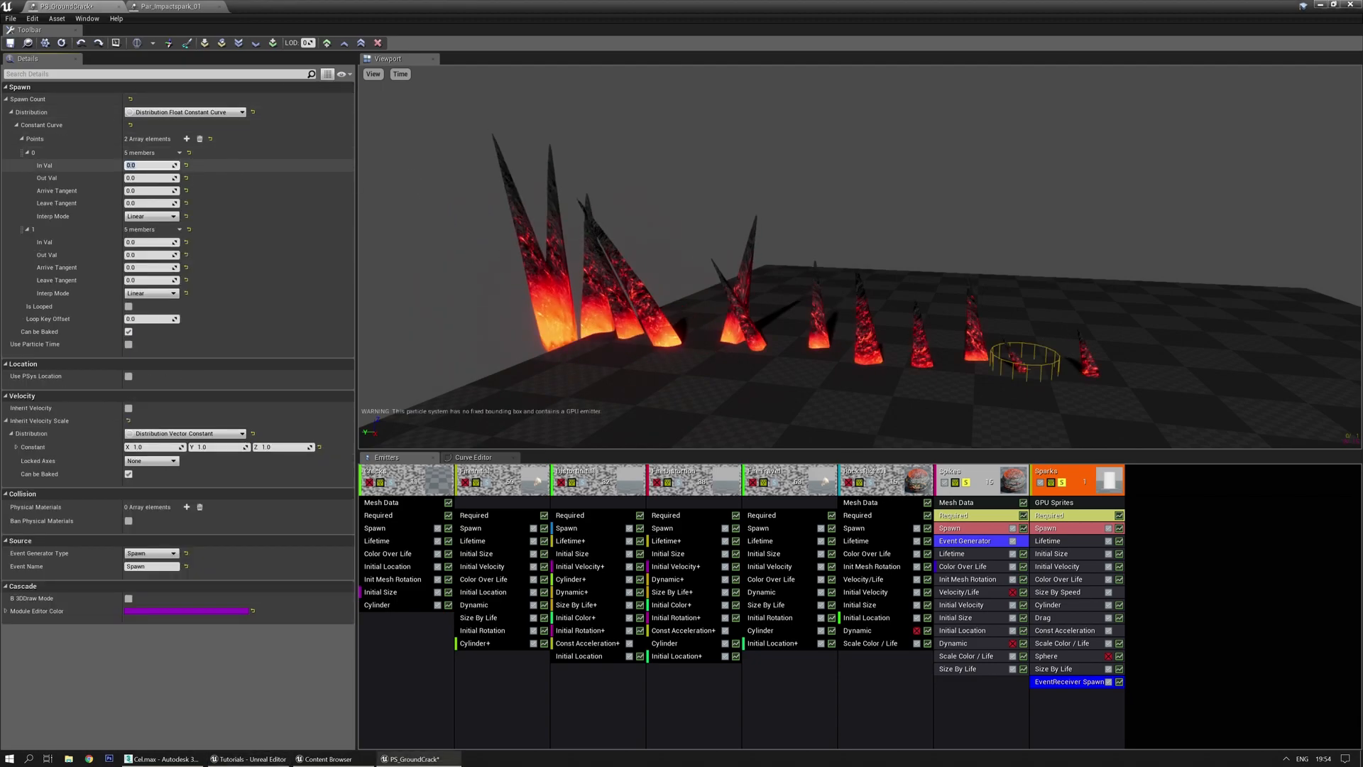
# Set the curve's first point Out Val to 25 and the second point's In Val to 0.5
pyautogui.press('Tab')
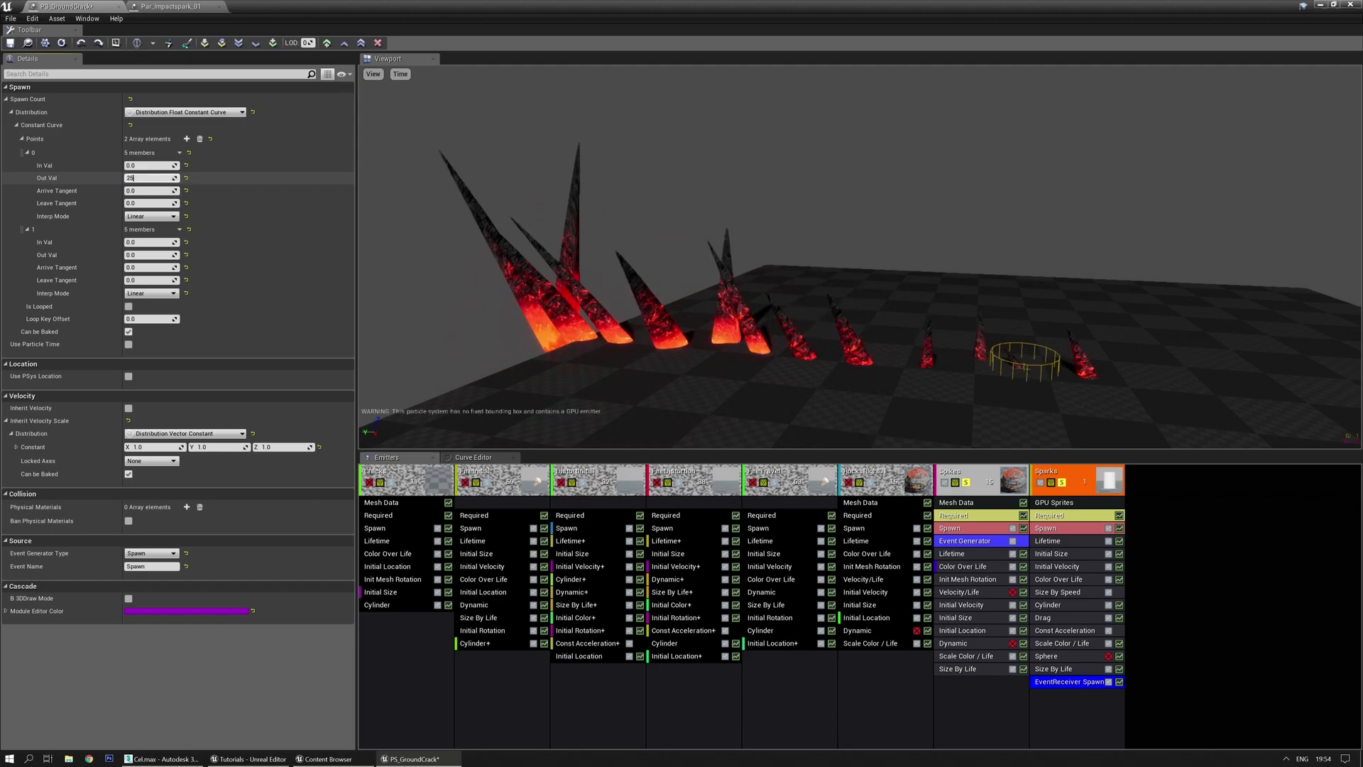
pyautogui.write('25')
pyautogui.press('Return')
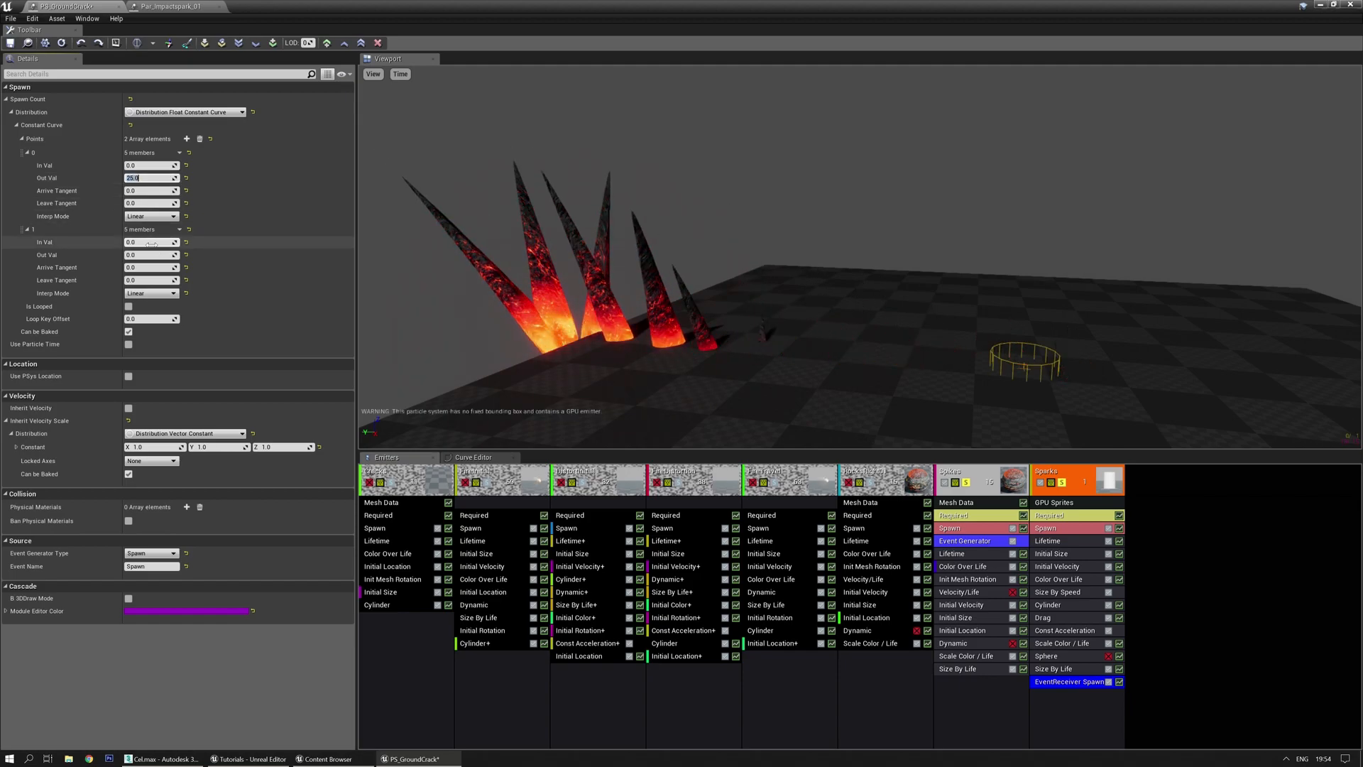
pyautogui.click(150, 243)
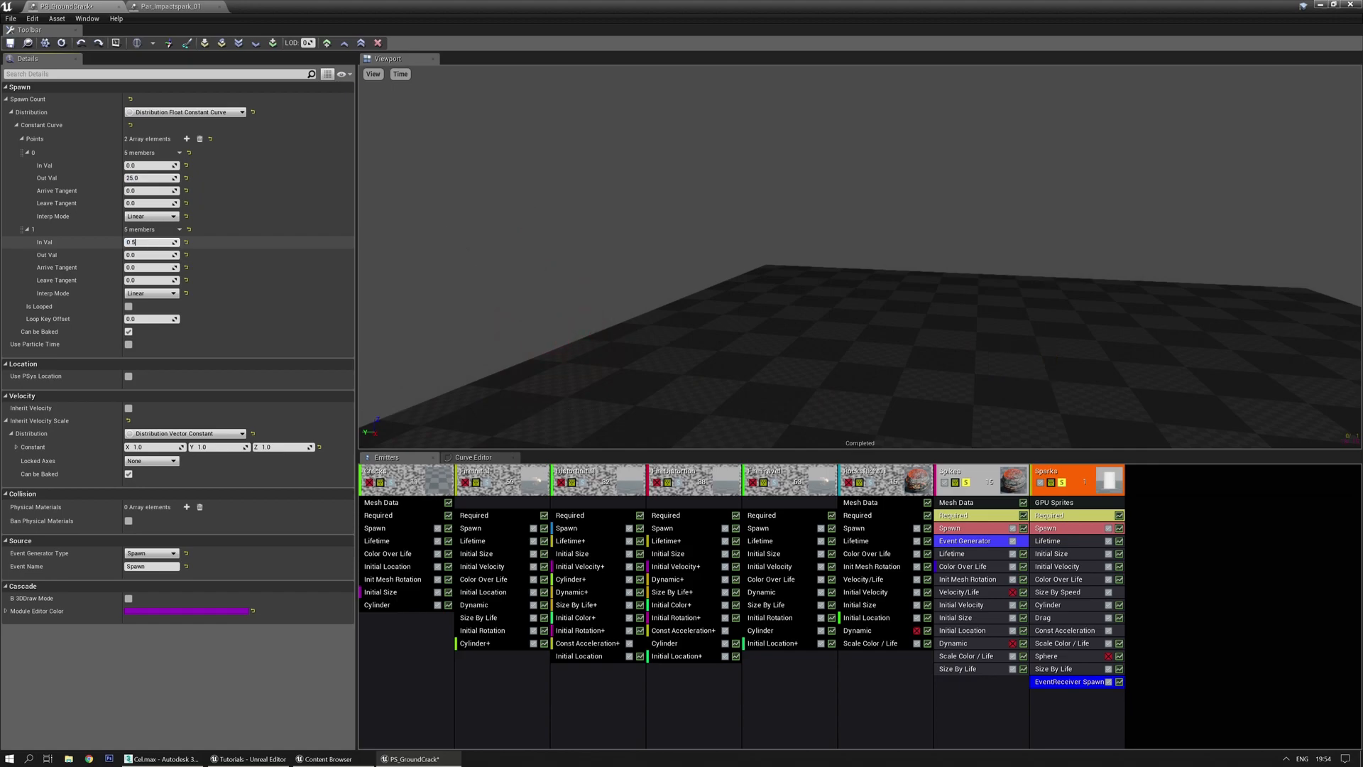
pyautogui.write('0.5')
pyautogui.press('Tab')
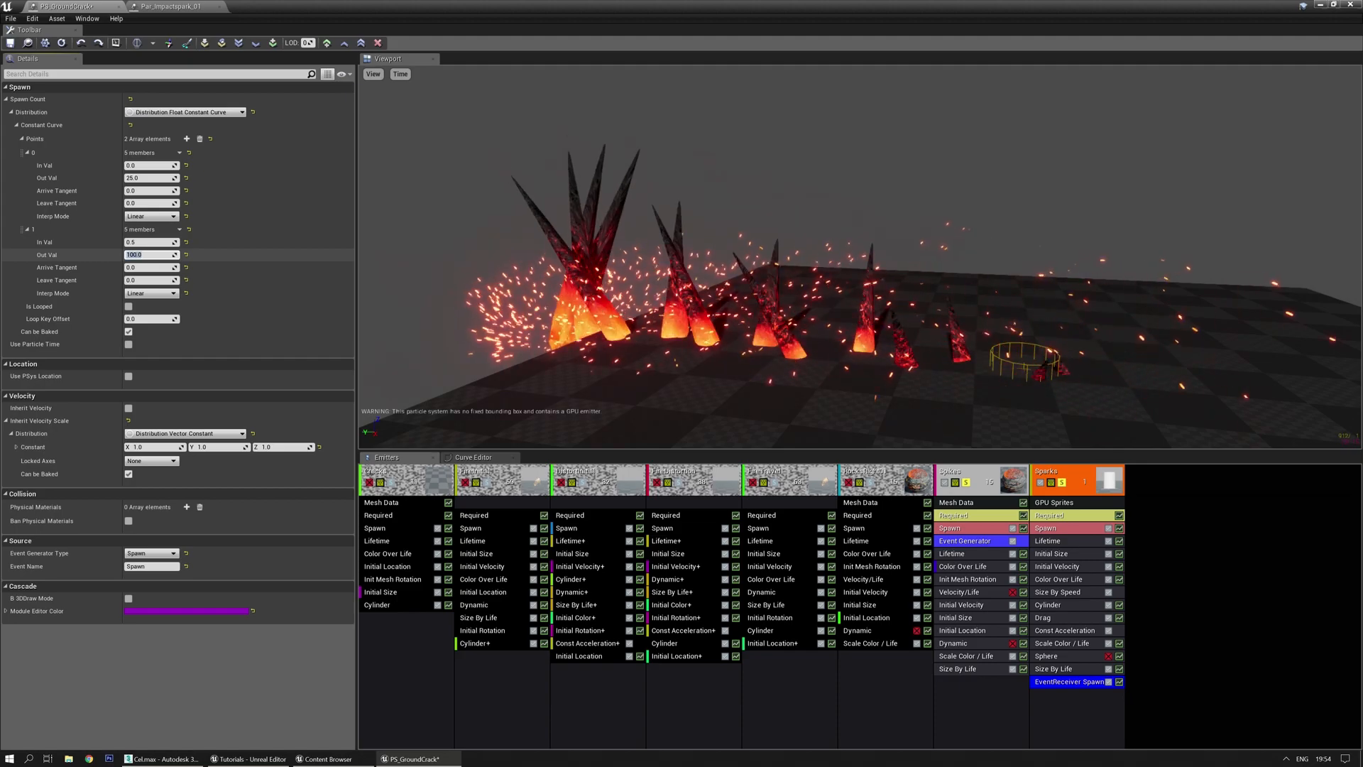
pyautogui.moveTo(859, 257); pyautogui.dragTo(751, 265, button='right')
pyautogui.moveTo(905, 284); pyautogui.dragTo(879, 284, button='right')
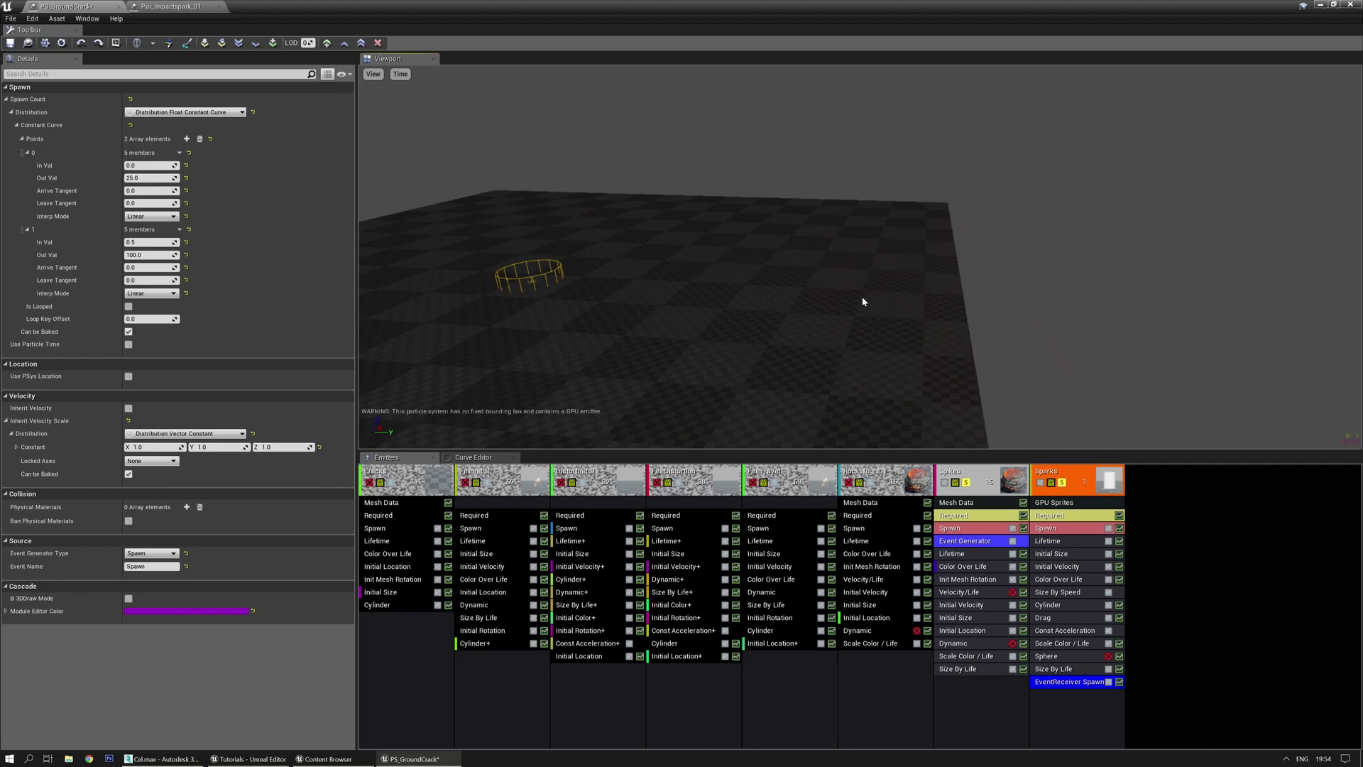
pyautogui.click(186, 112)
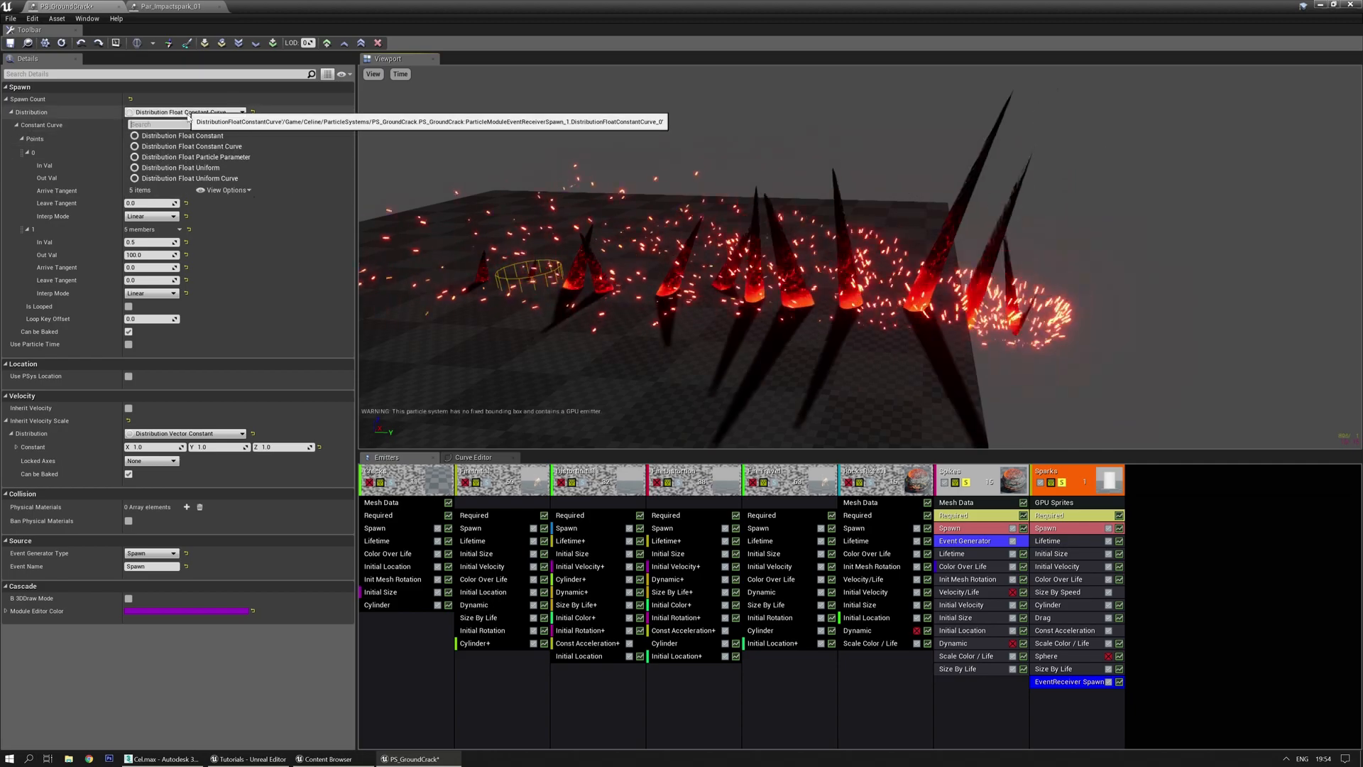
# Switch the Sparks spawn count to a Float Uniform Curve with two expanded points
pyautogui.click(203, 178)
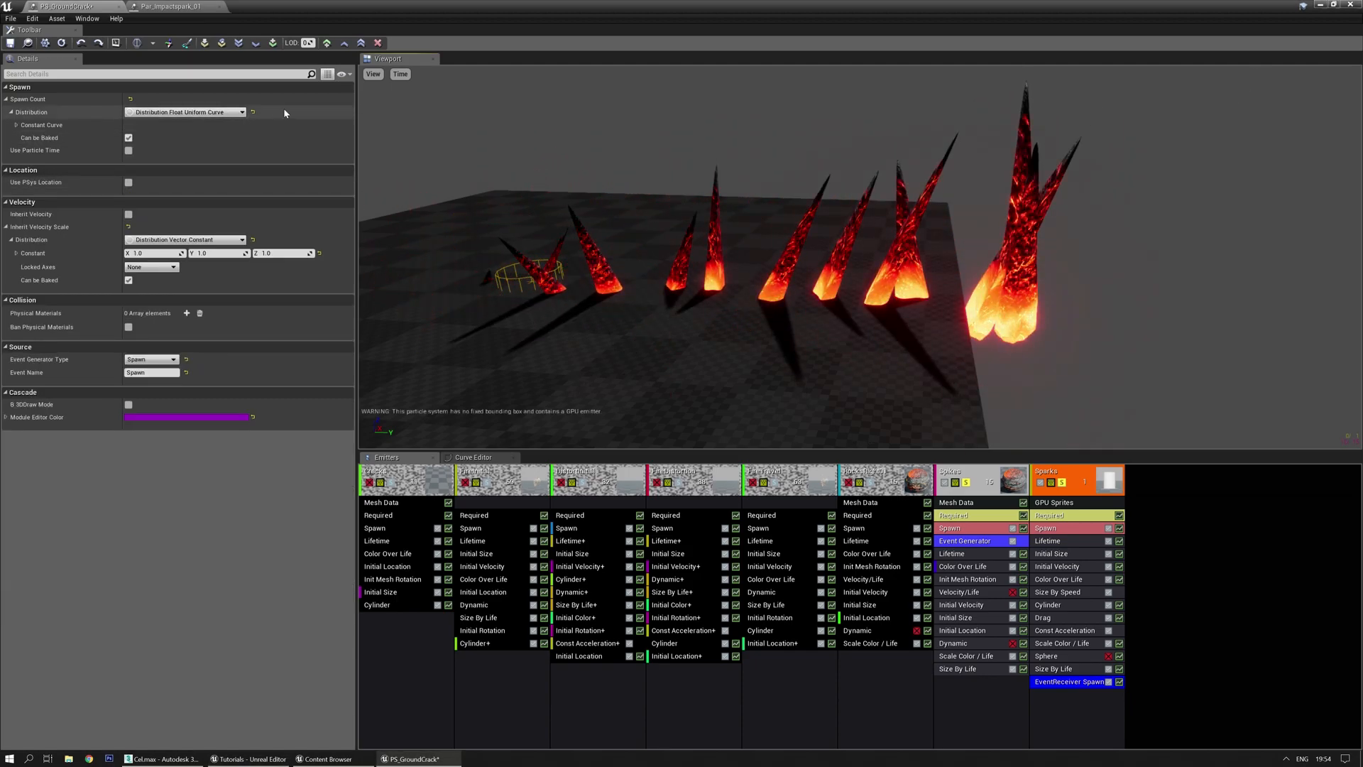
pyautogui.rightClick(305, 111)
pyautogui.click(328, 136)
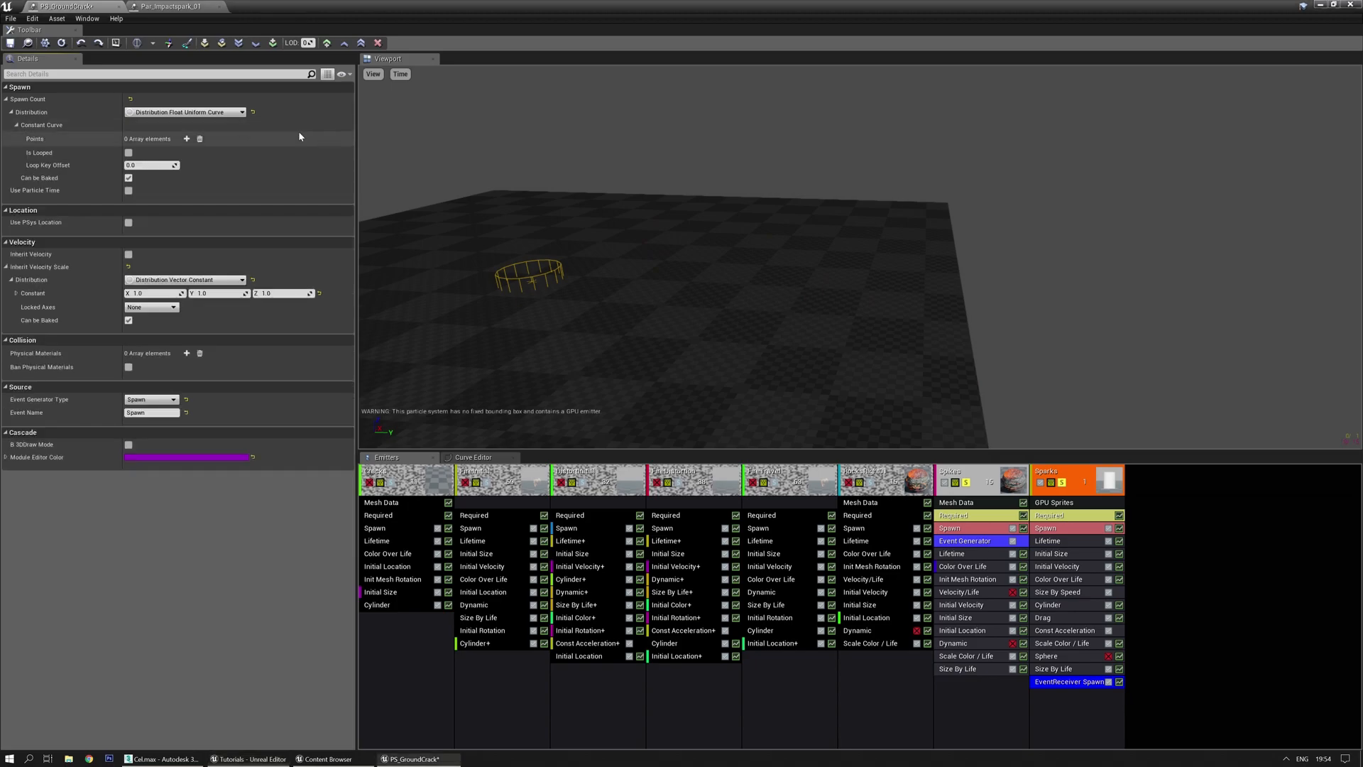
pyautogui.click(189, 138)
pyautogui.click(189, 139)
pyautogui.rightClick(307, 140)
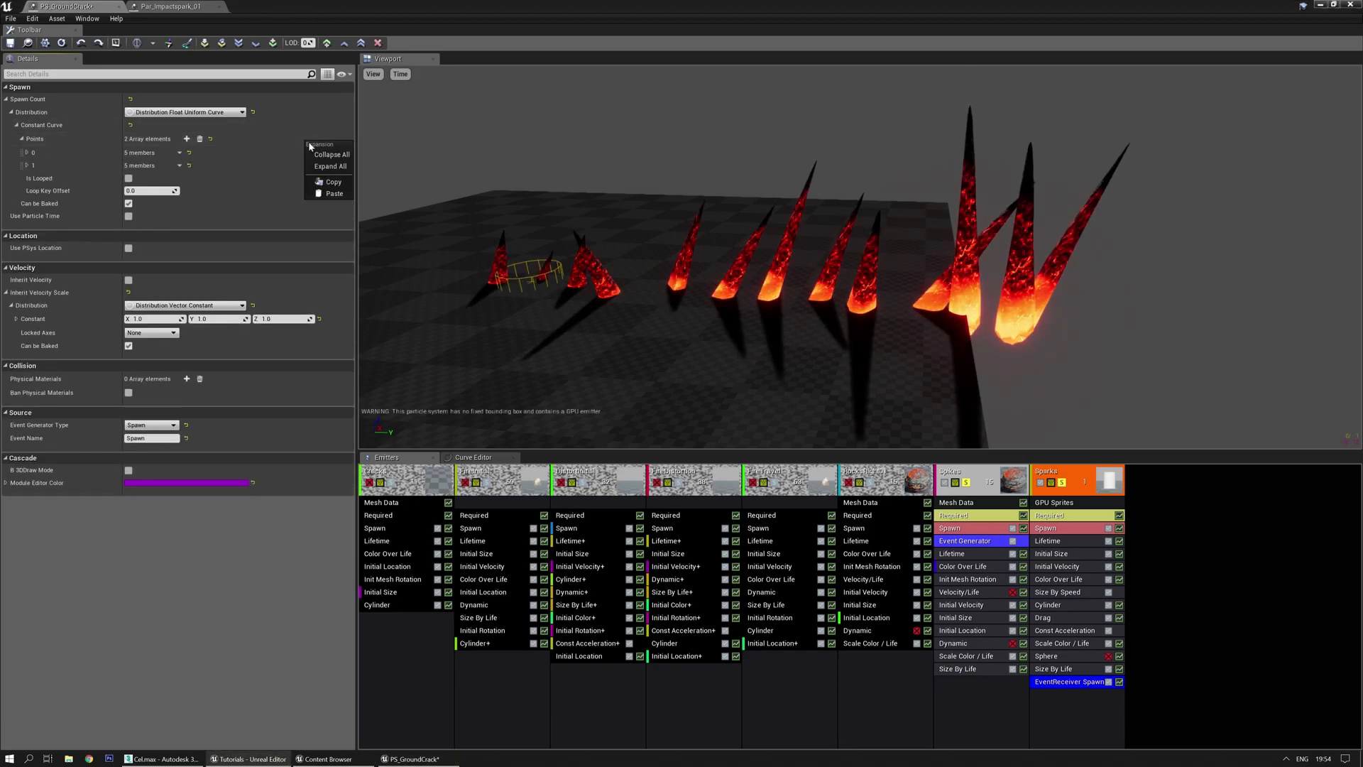
pyautogui.click(328, 166)
pyautogui.scroll(-1, 142, 355)
pyautogui.scroll(1, 103, 316)
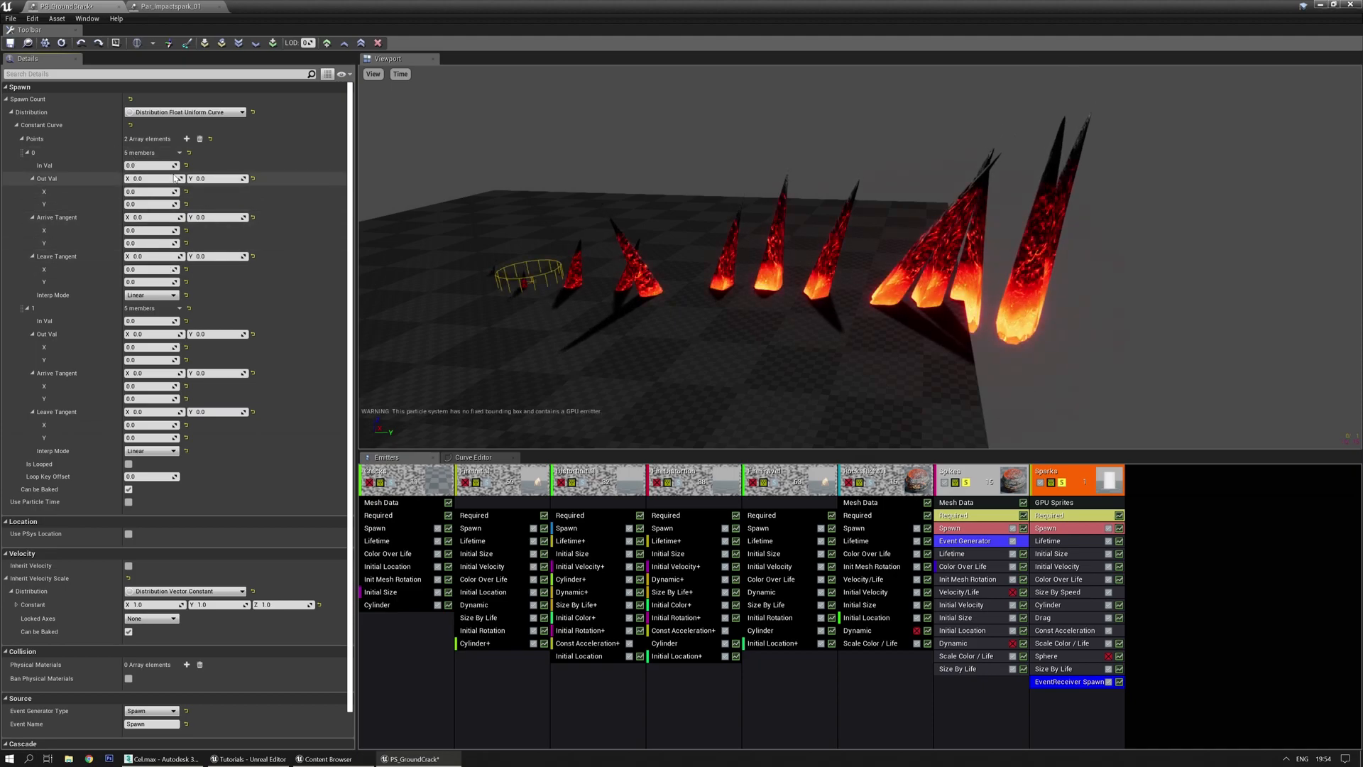
pyautogui.click(201, 113)
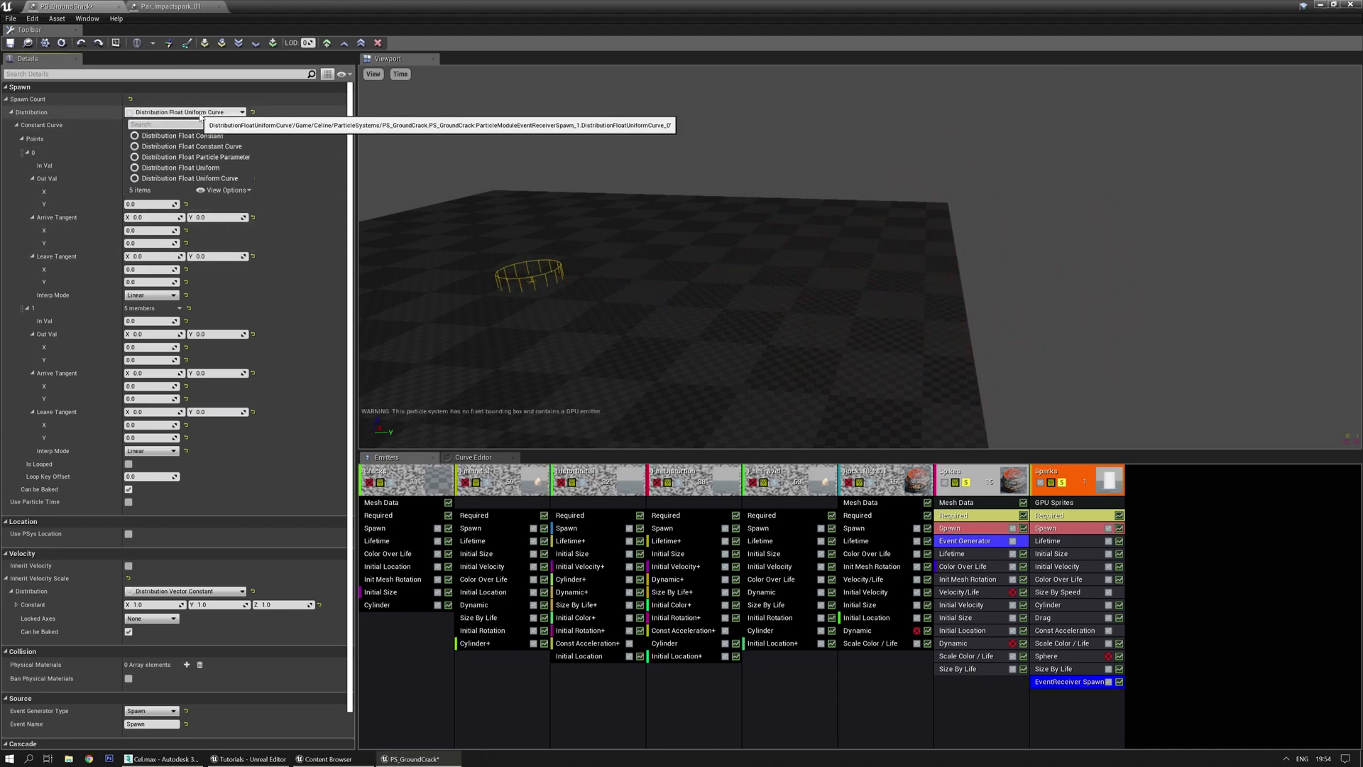
pyautogui.click(162, 178)
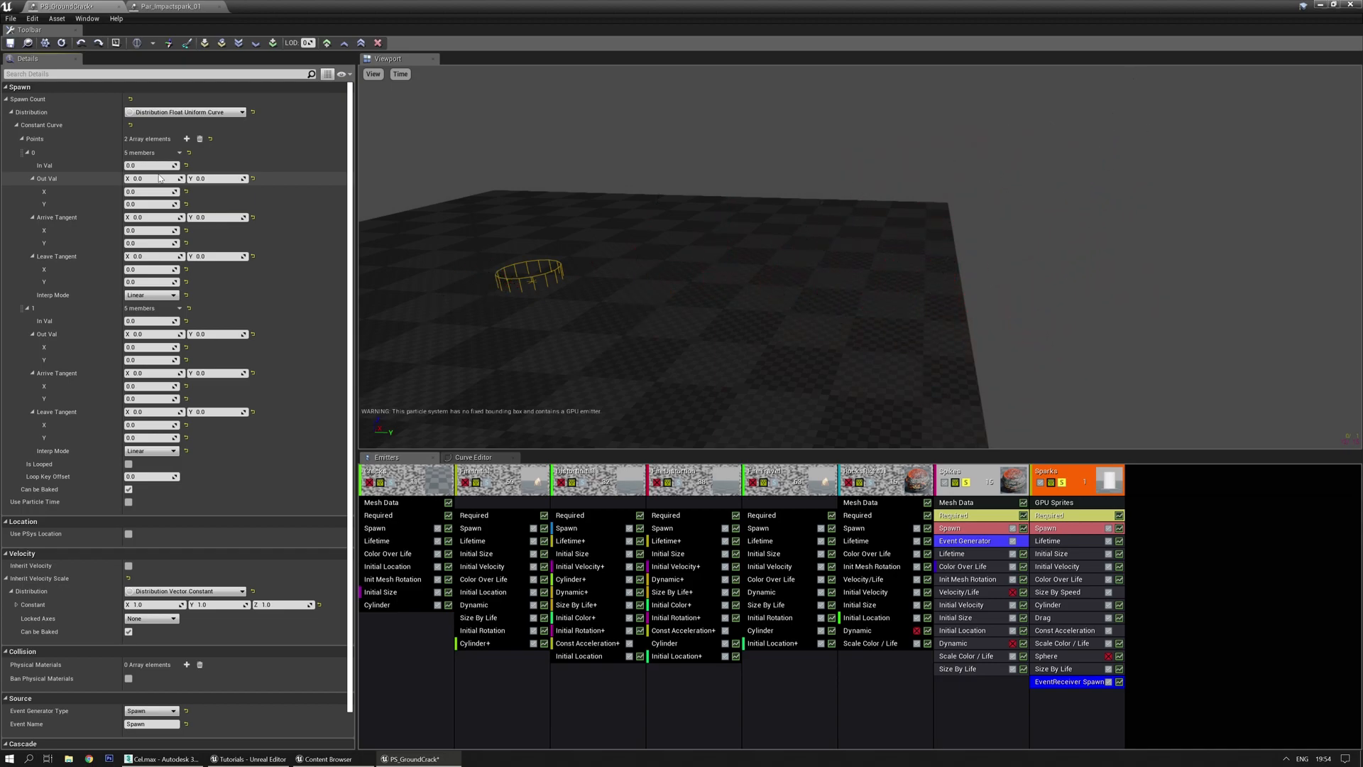
# Set the first curve point's spawn count range to 10–20
pyautogui.click(146, 178)
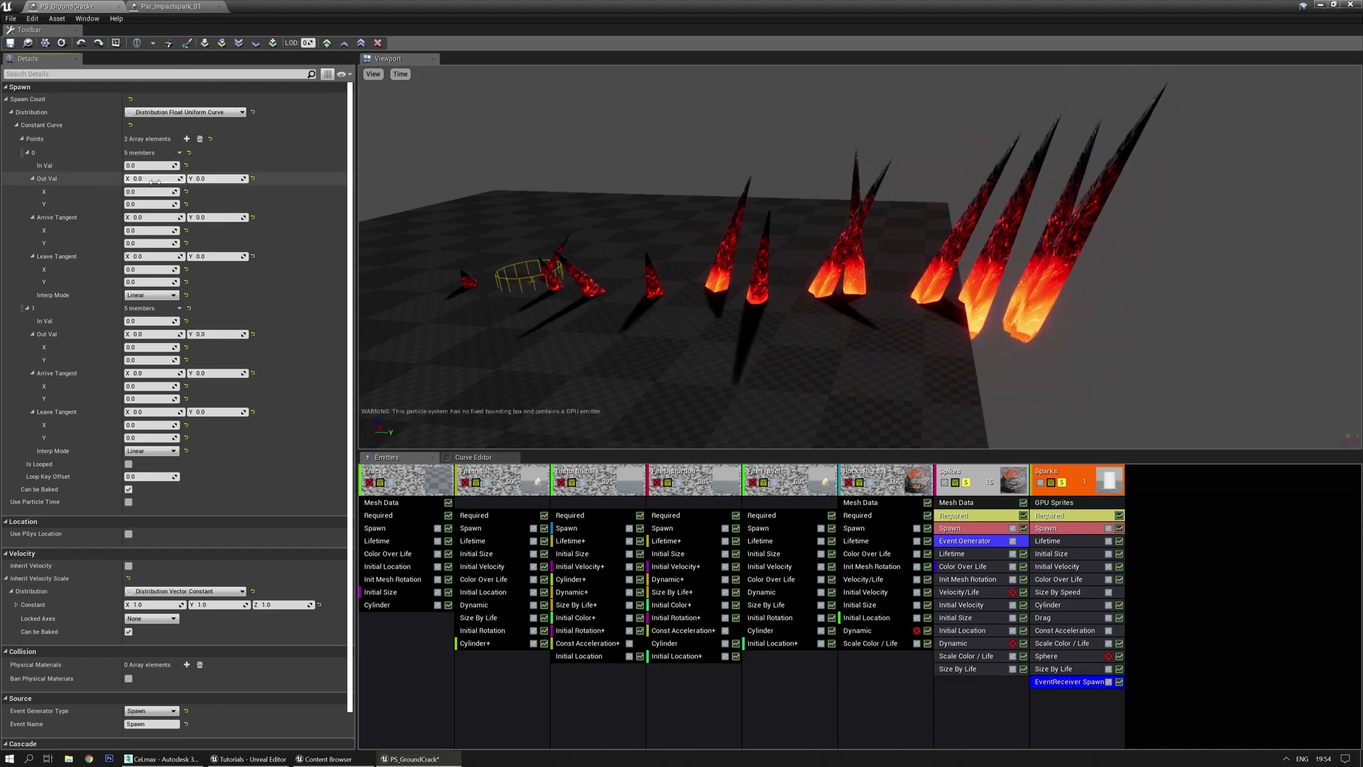
pyautogui.write('10')
pyautogui.press('Tab')
pyautogui.write('20')
pyautogui.press('Return')
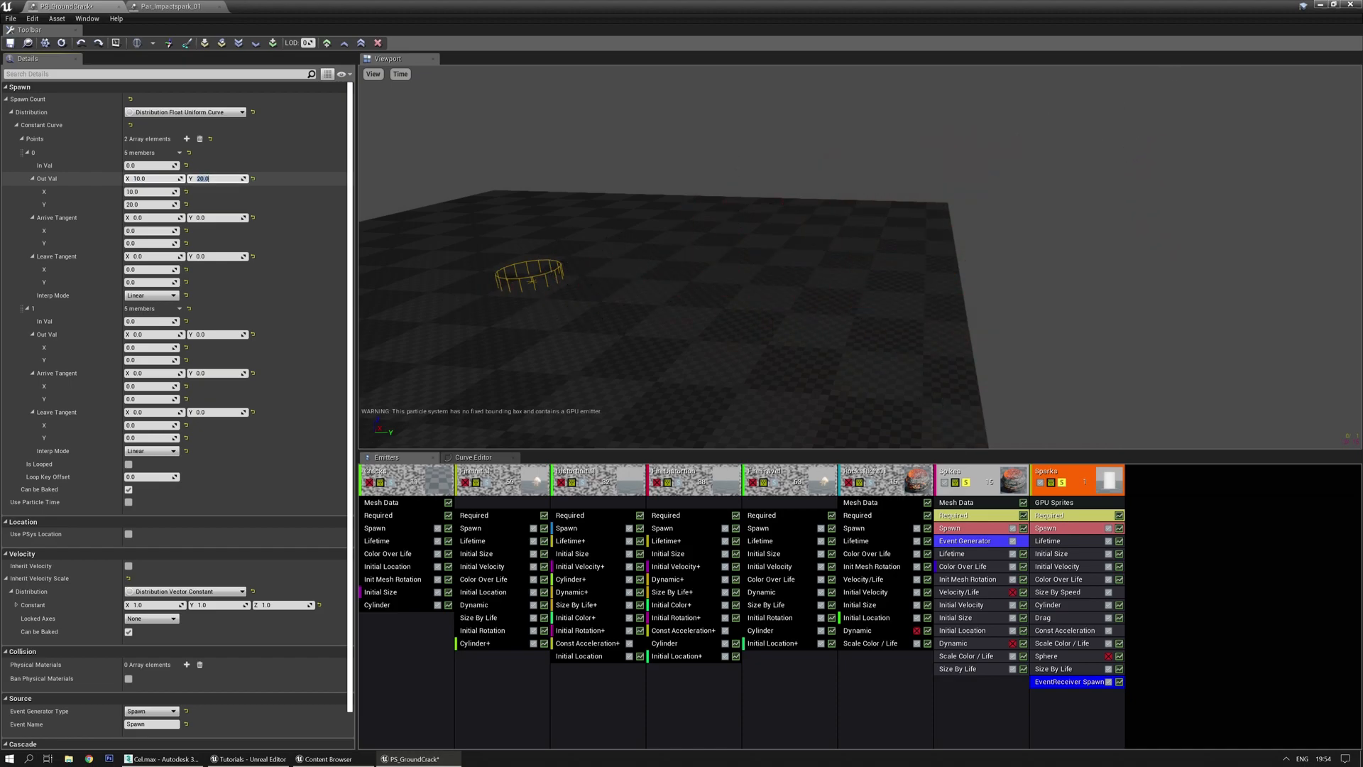
# Set the second point to time 0.6 with a spawn count range of 30–80
pyautogui.click(145, 320)
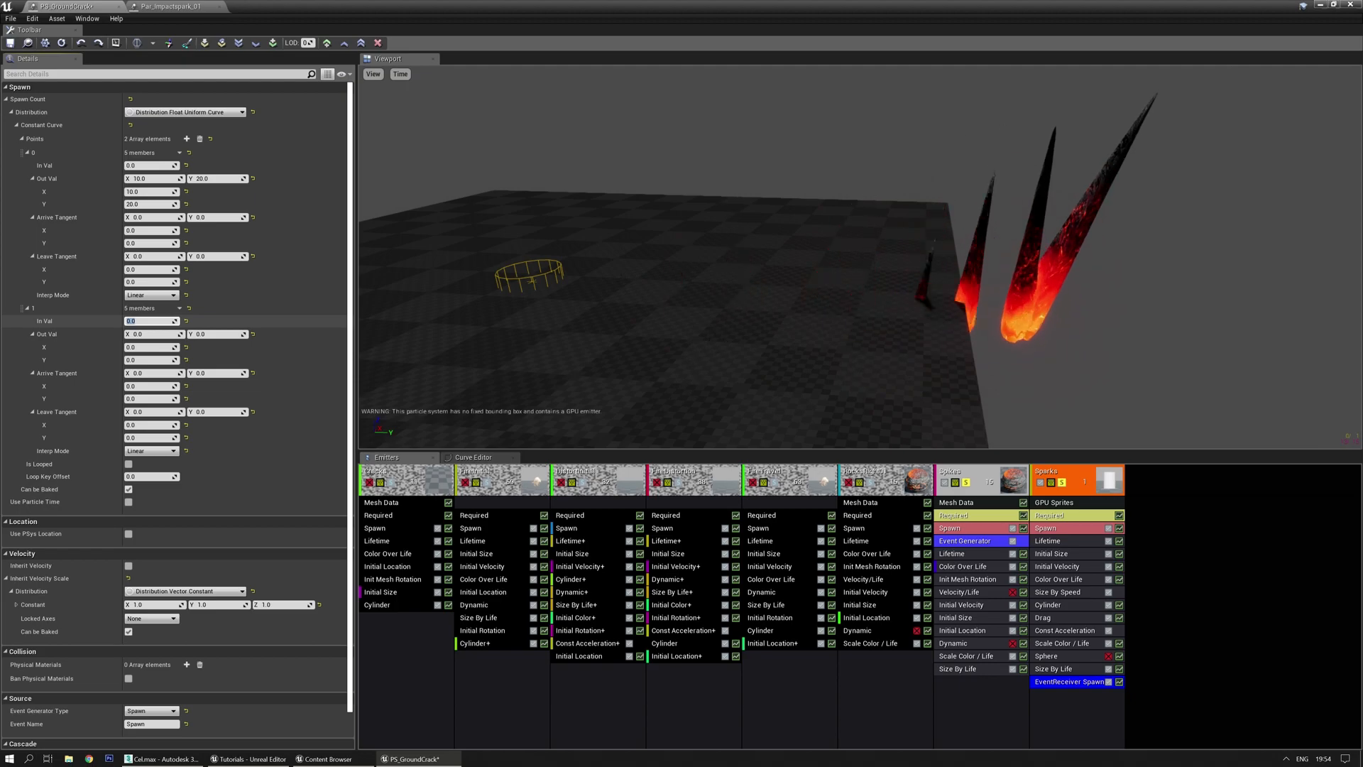
pyautogui.write('0.6')
pyautogui.press('Tab')
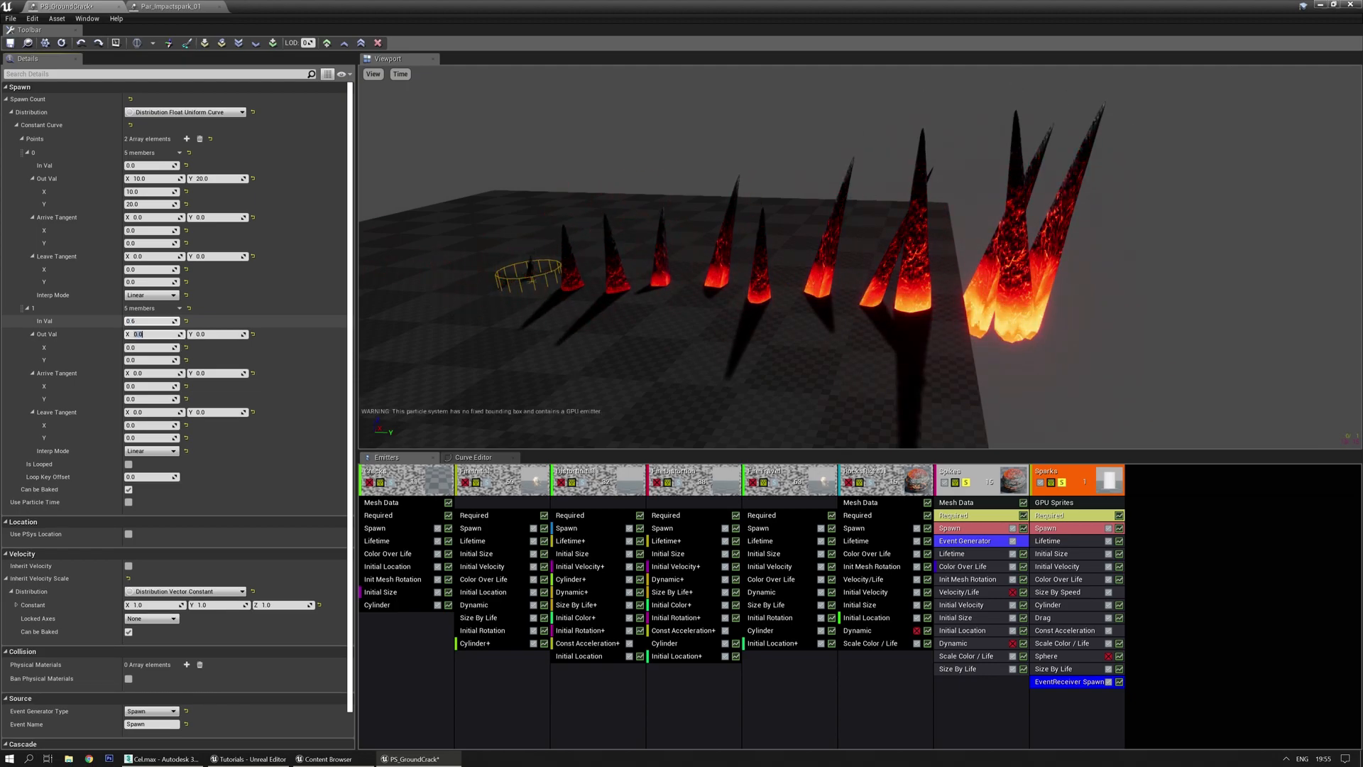
pyautogui.write('30')
pyautogui.press('Tab')
pyautogui.write('80')
pyautogui.press('Return')
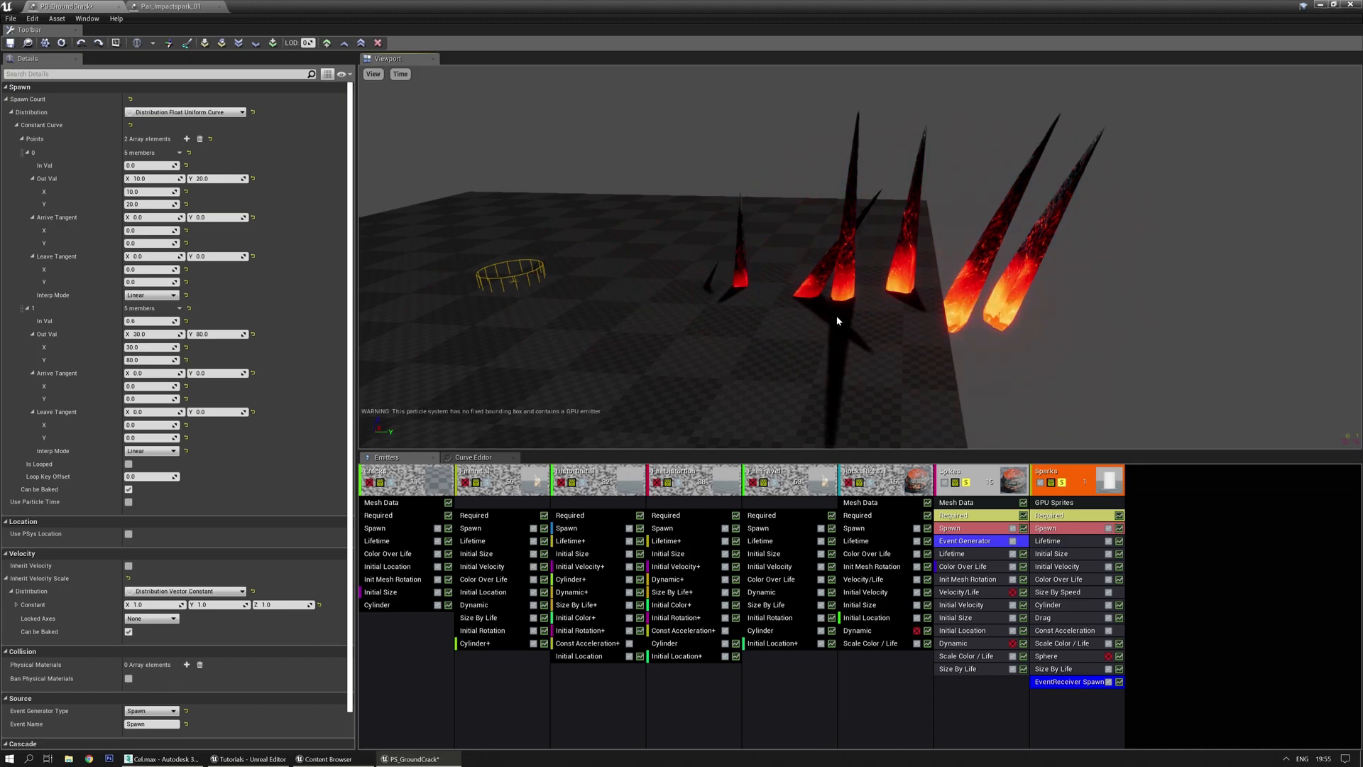
pyautogui.click(1056, 567)
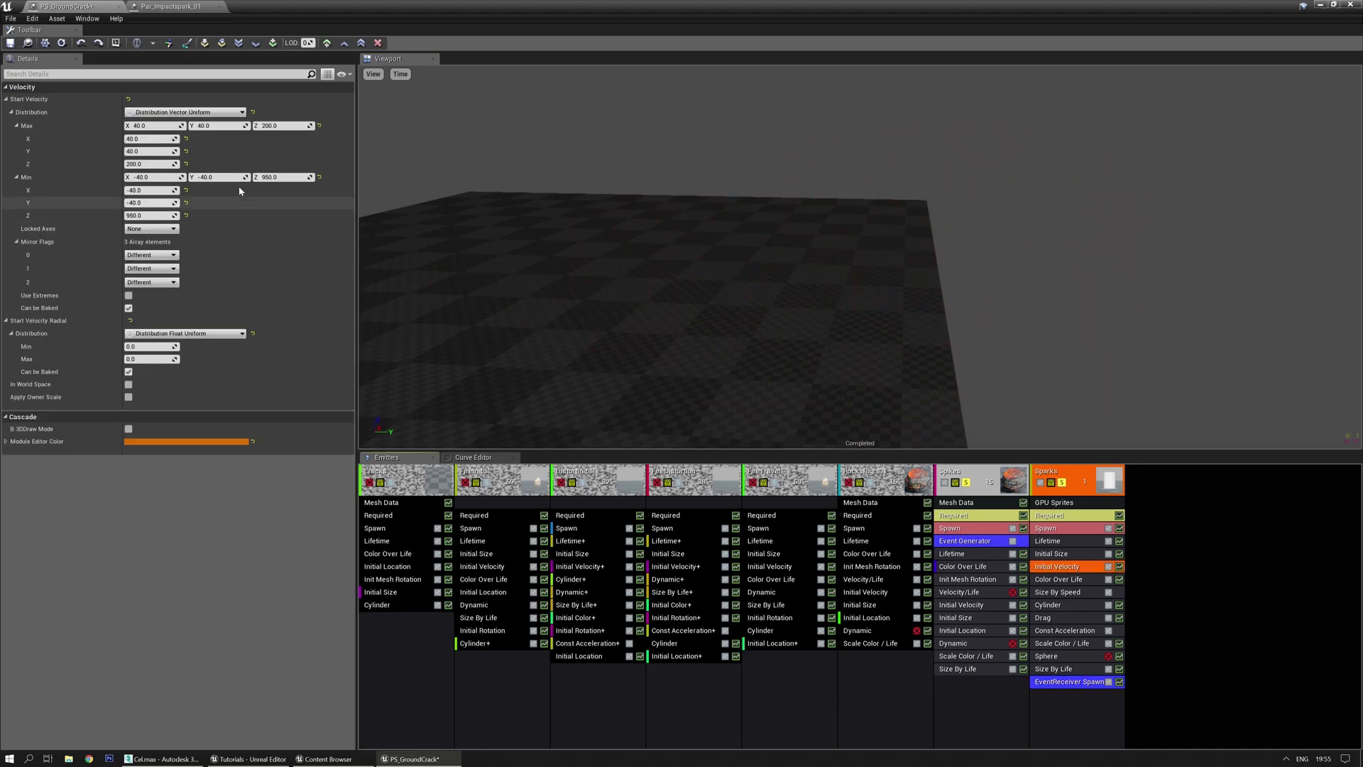
pyautogui.click(282, 126)
pyautogui.write('12')
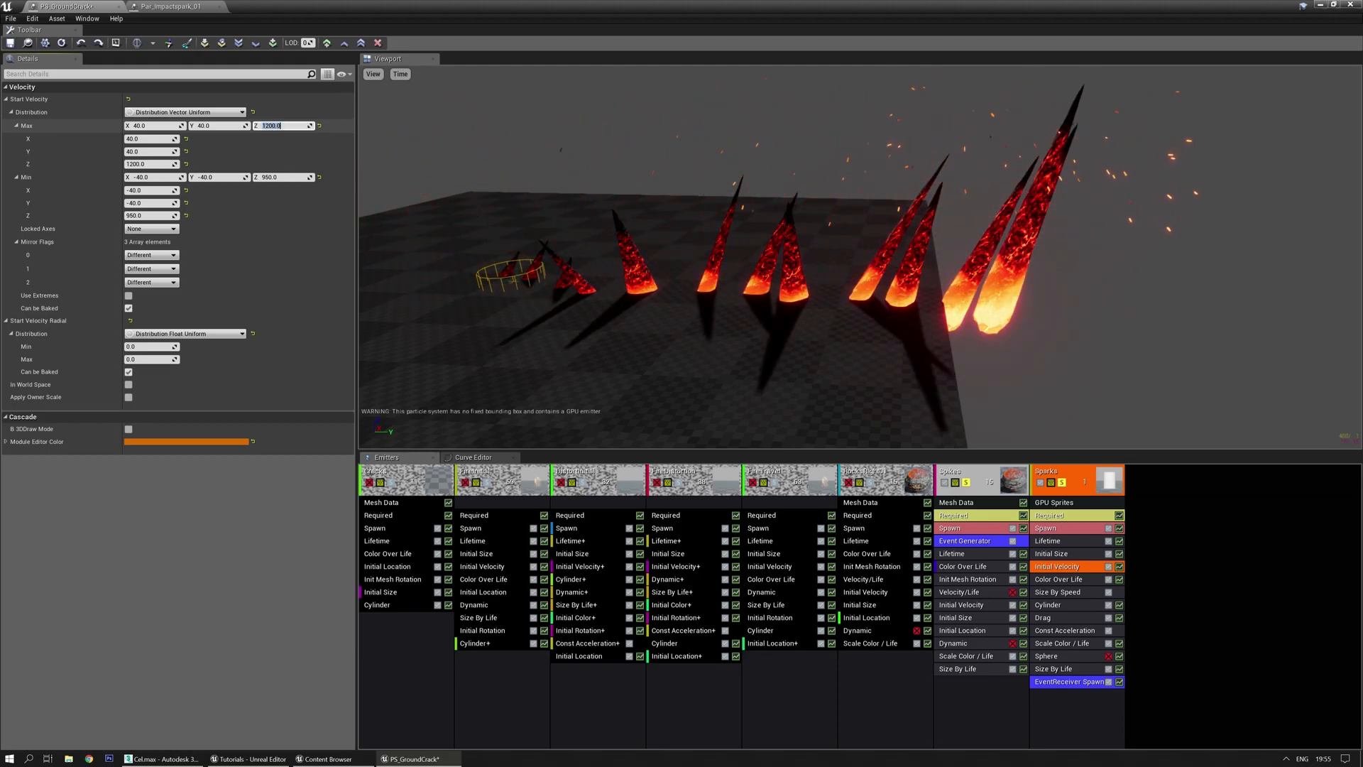
pyautogui.moveTo(572, 213)
pyautogui.mouseDown(button='right')
pyautogui.moveTo(554, 216)
pyautogui.moveTo(573, 213)
pyautogui.mouseUp(button='right')
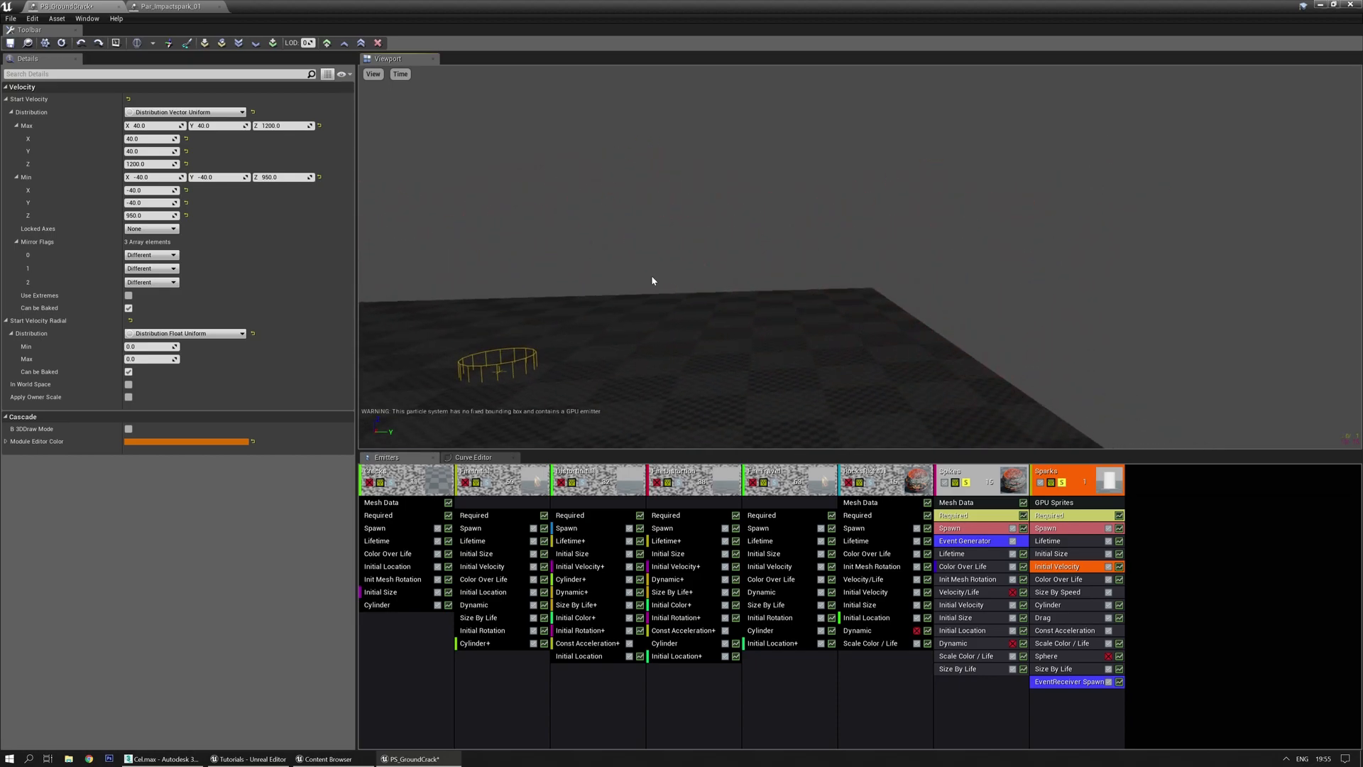
pyautogui.moveTo(652, 281); pyautogui.dragTo(661, 299, button='right')
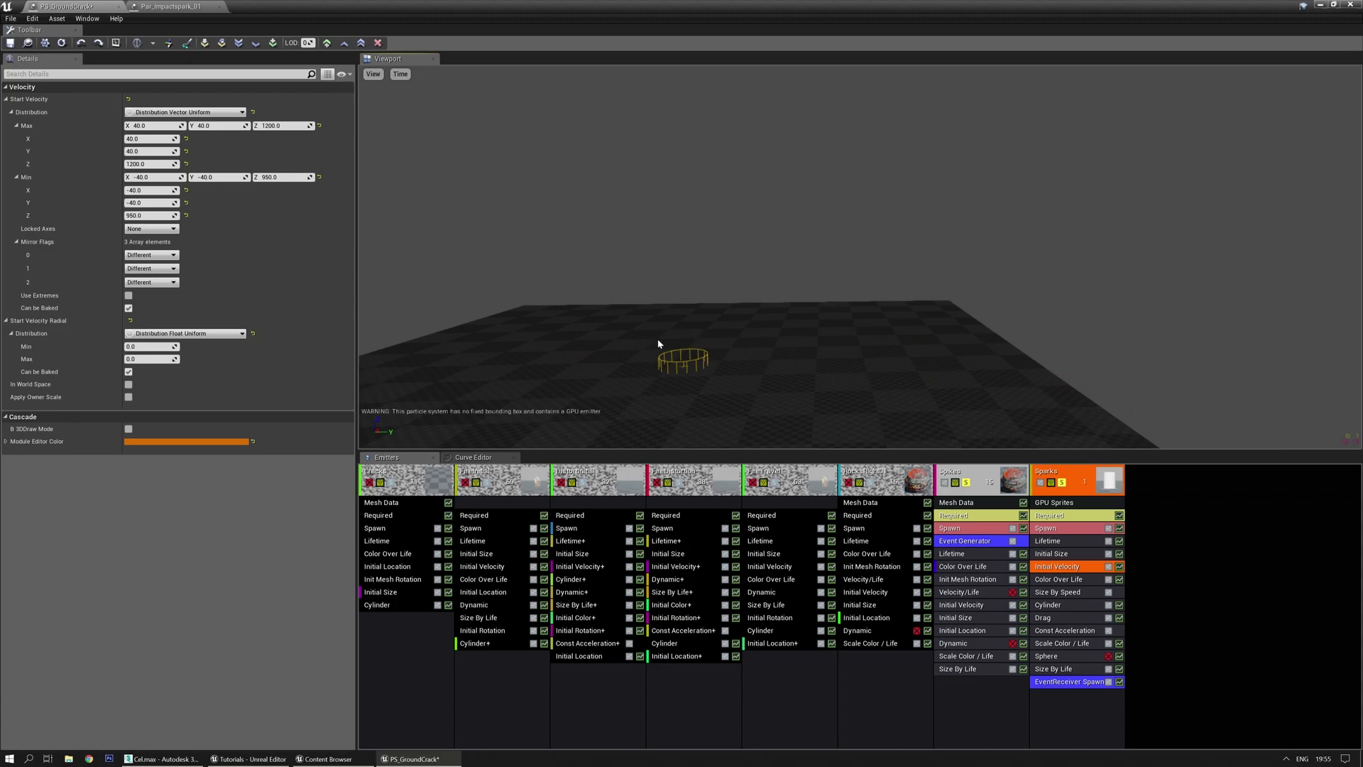
# Change the Sparks Initial Velocity to a Vector Uniform Curve with two expanded points
pyautogui.click(223, 113)
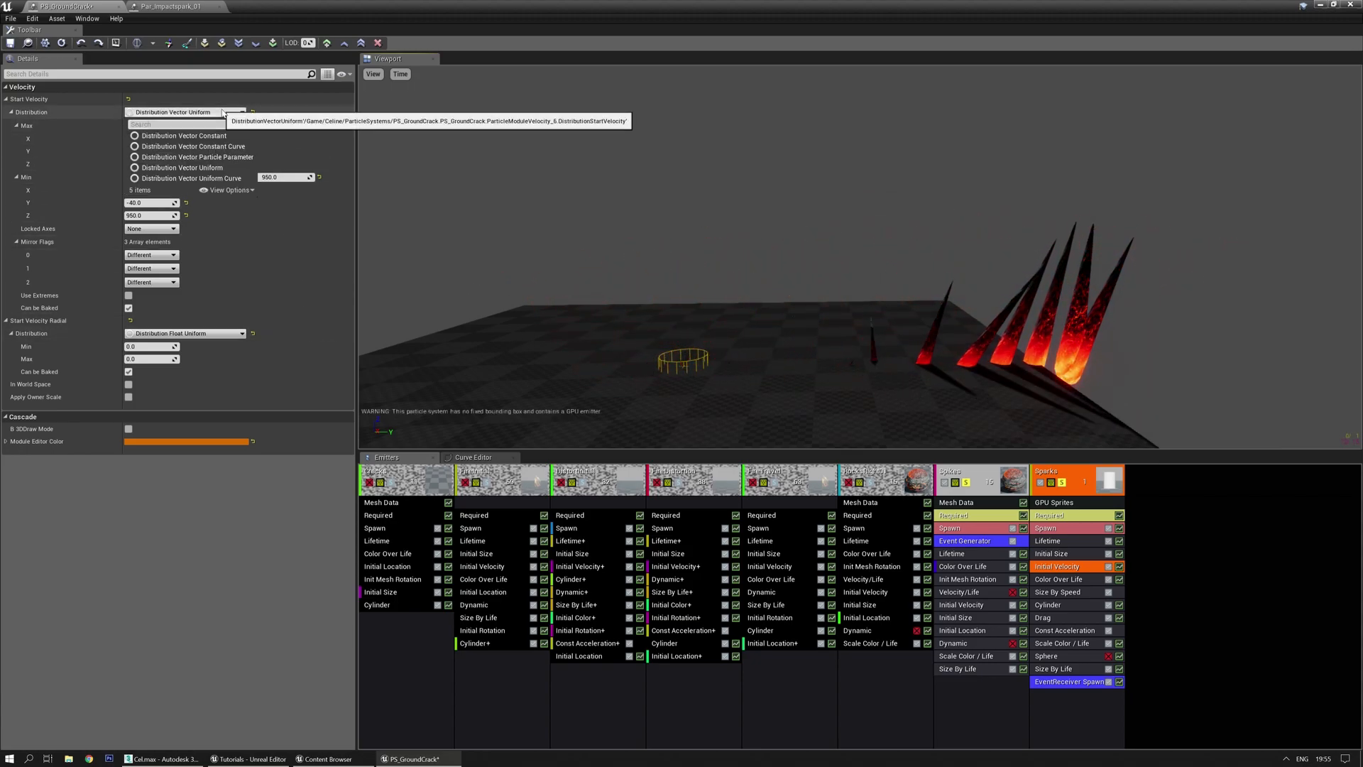
pyautogui.click(224, 180)
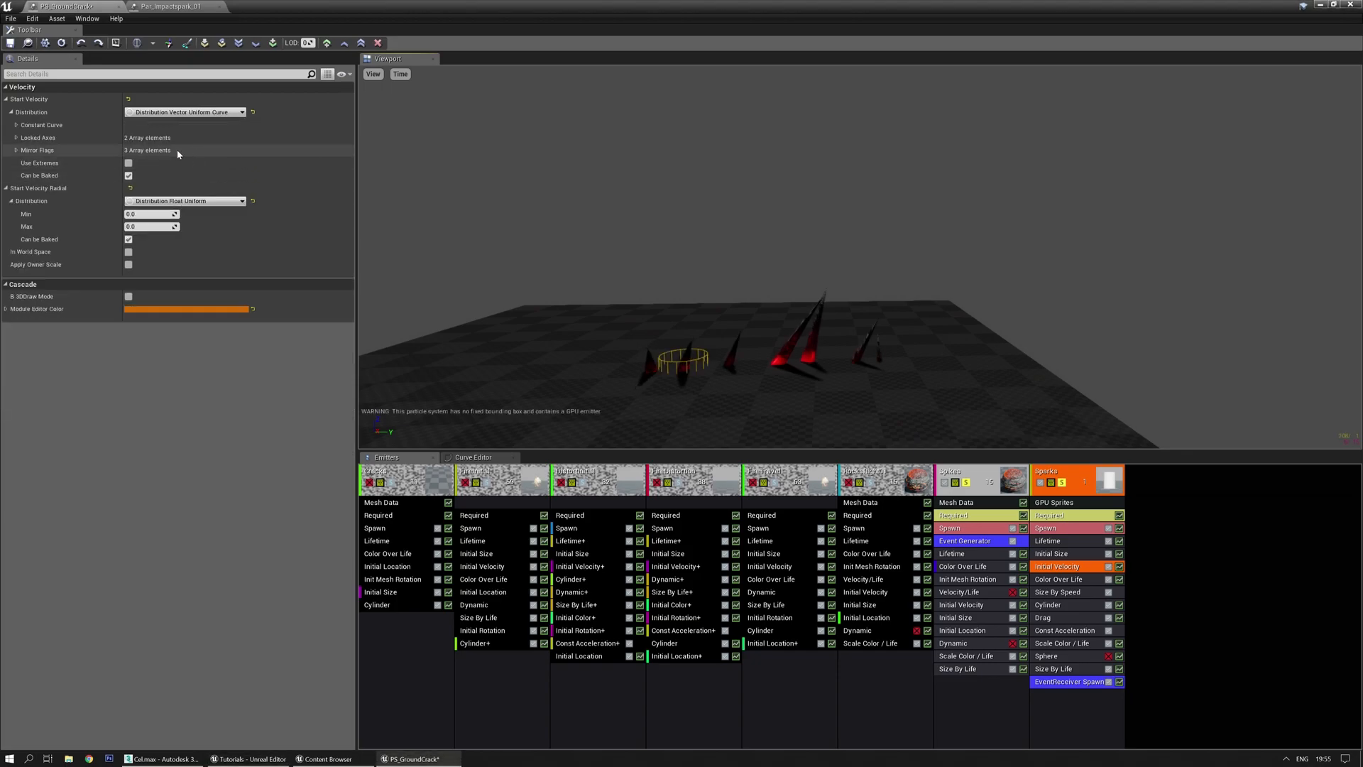
pyautogui.rightClick(274, 111)
pyautogui.click(301, 139)
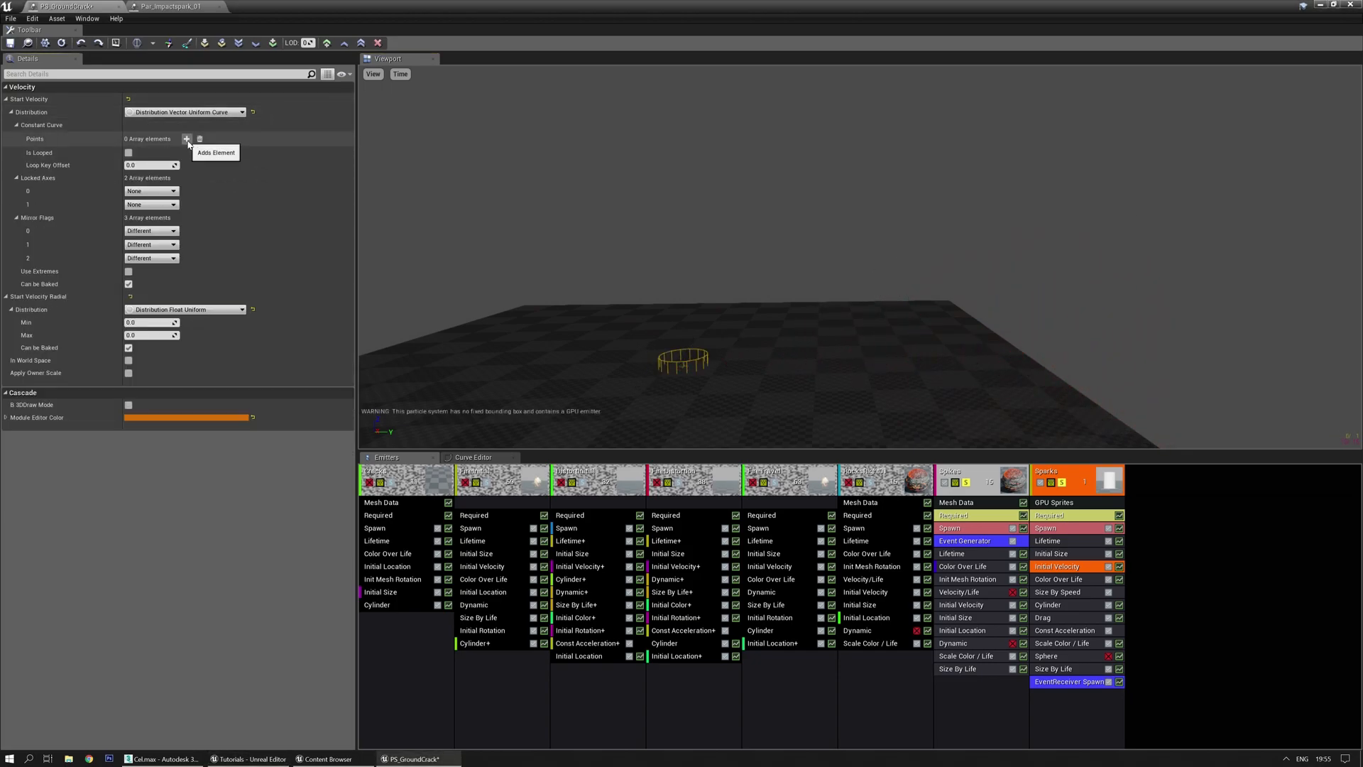
pyautogui.click(186, 139)
pyautogui.click(186, 139)
pyautogui.rightClick(282, 139)
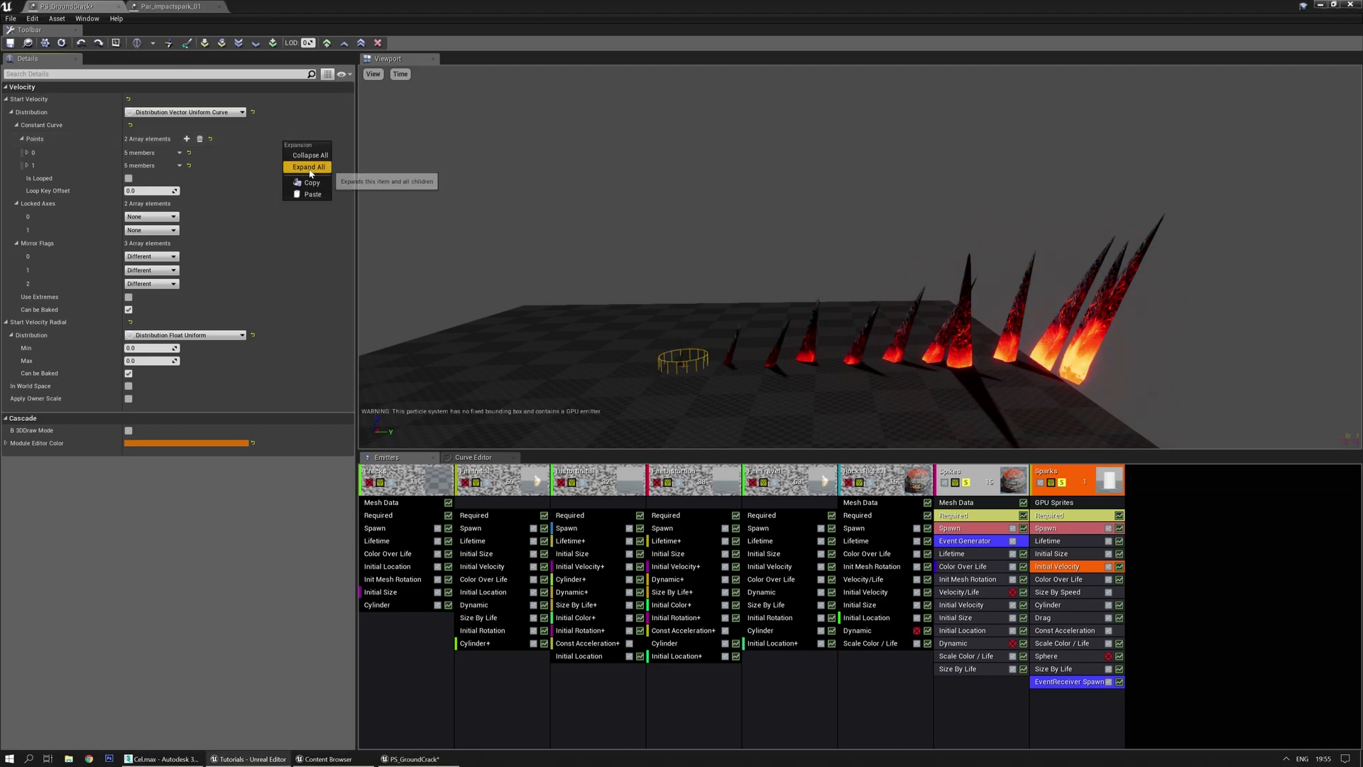
pyautogui.click(308, 169)
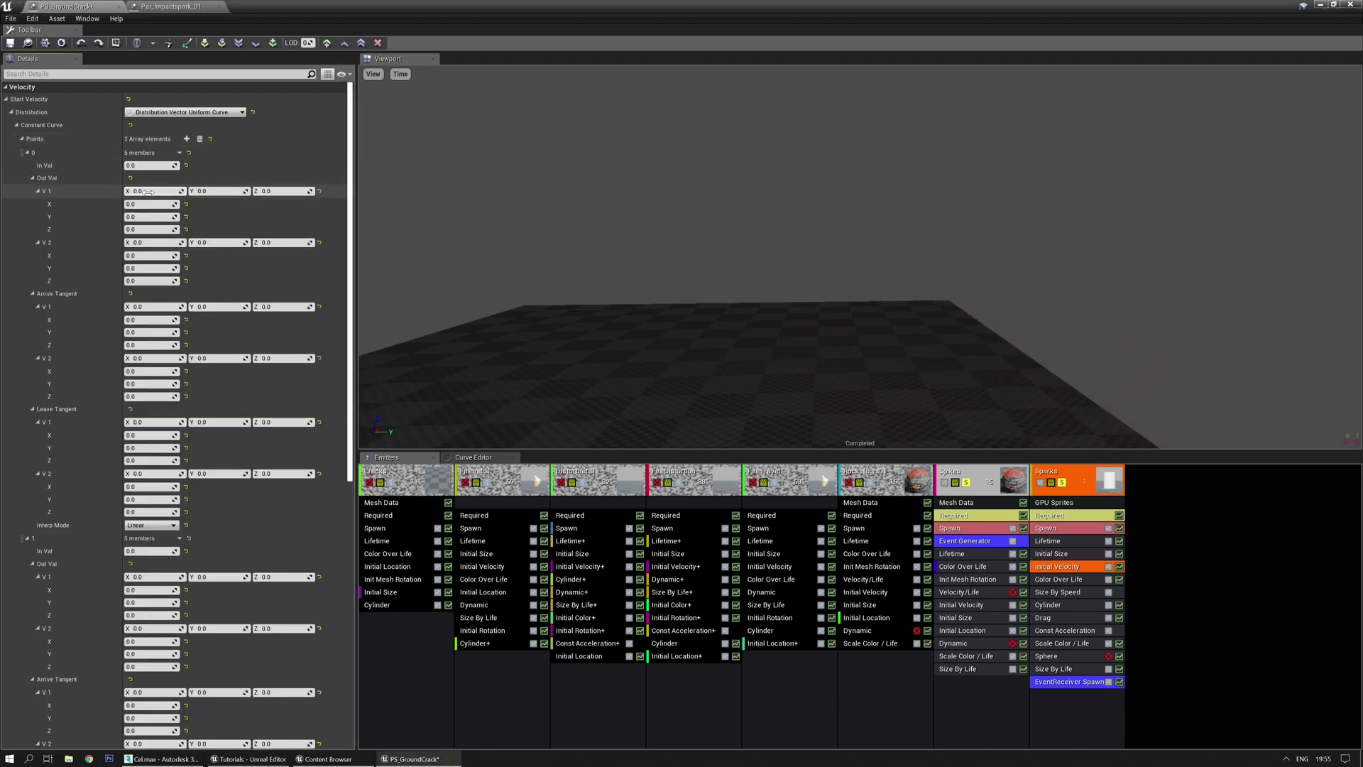
# Give the first point ±20 sideways and 400–500 upward velocity, and the second point time 0.6
pyautogui.click(148, 192)
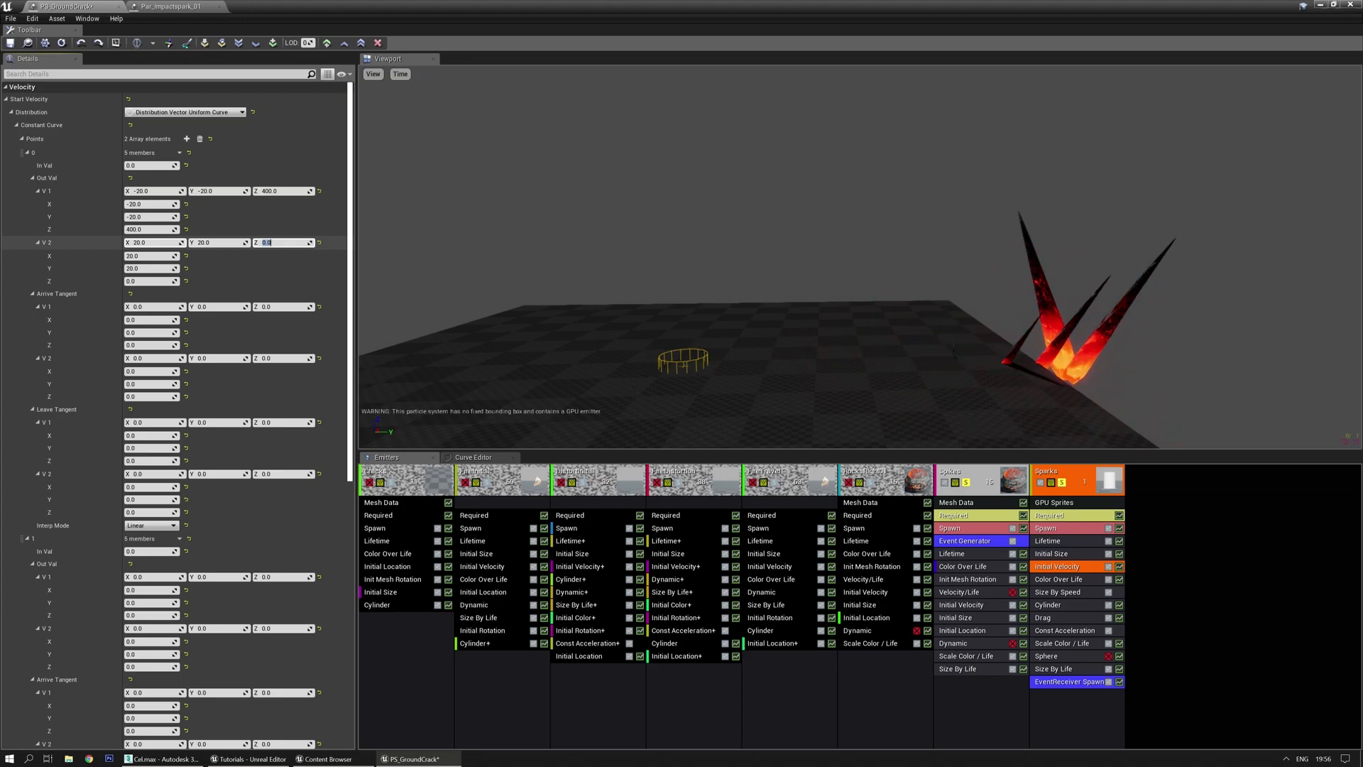
pyautogui.click(145, 551)
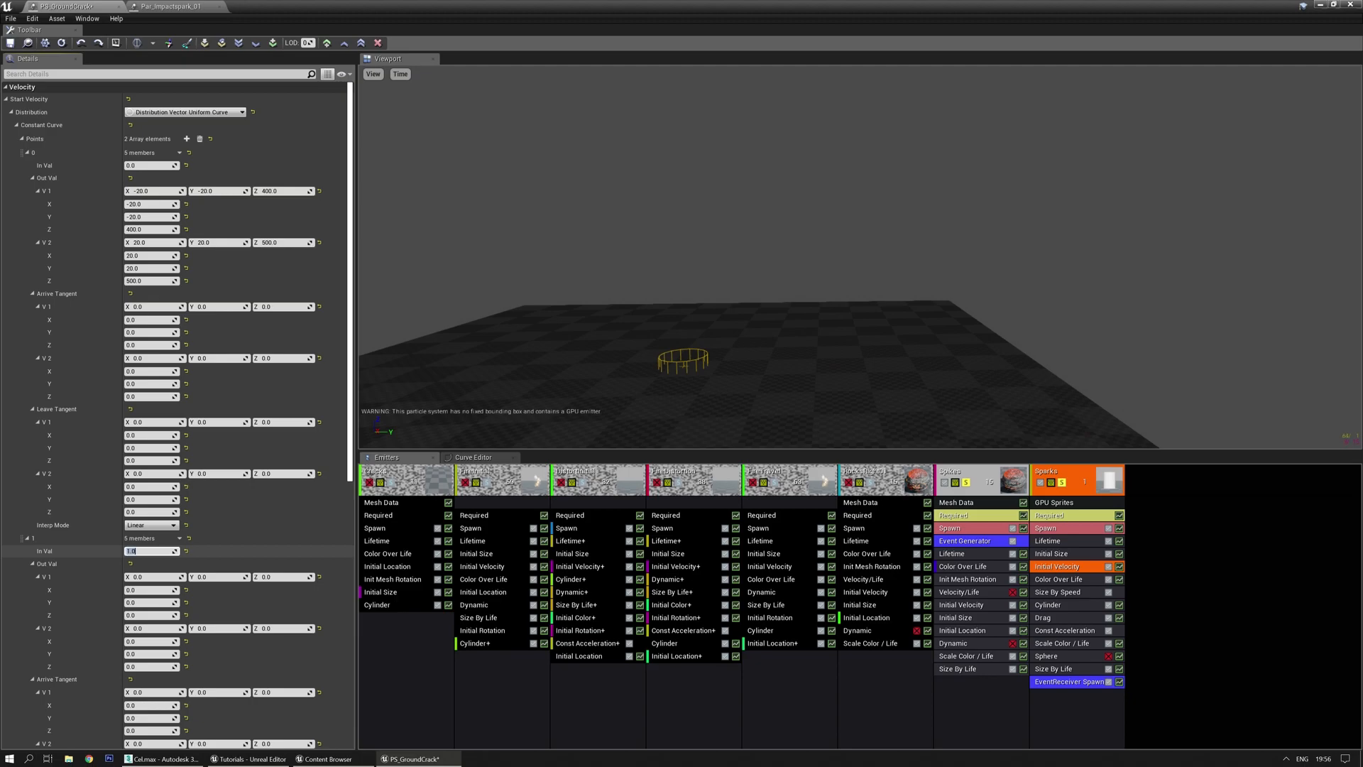
pyautogui.moveTo(757, 284)
pyautogui.mouseDown(button='middle')
pyautogui.moveTo(760, 297)
pyautogui.moveTo(732, 275)
pyautogui.mouseUp(button='middle')
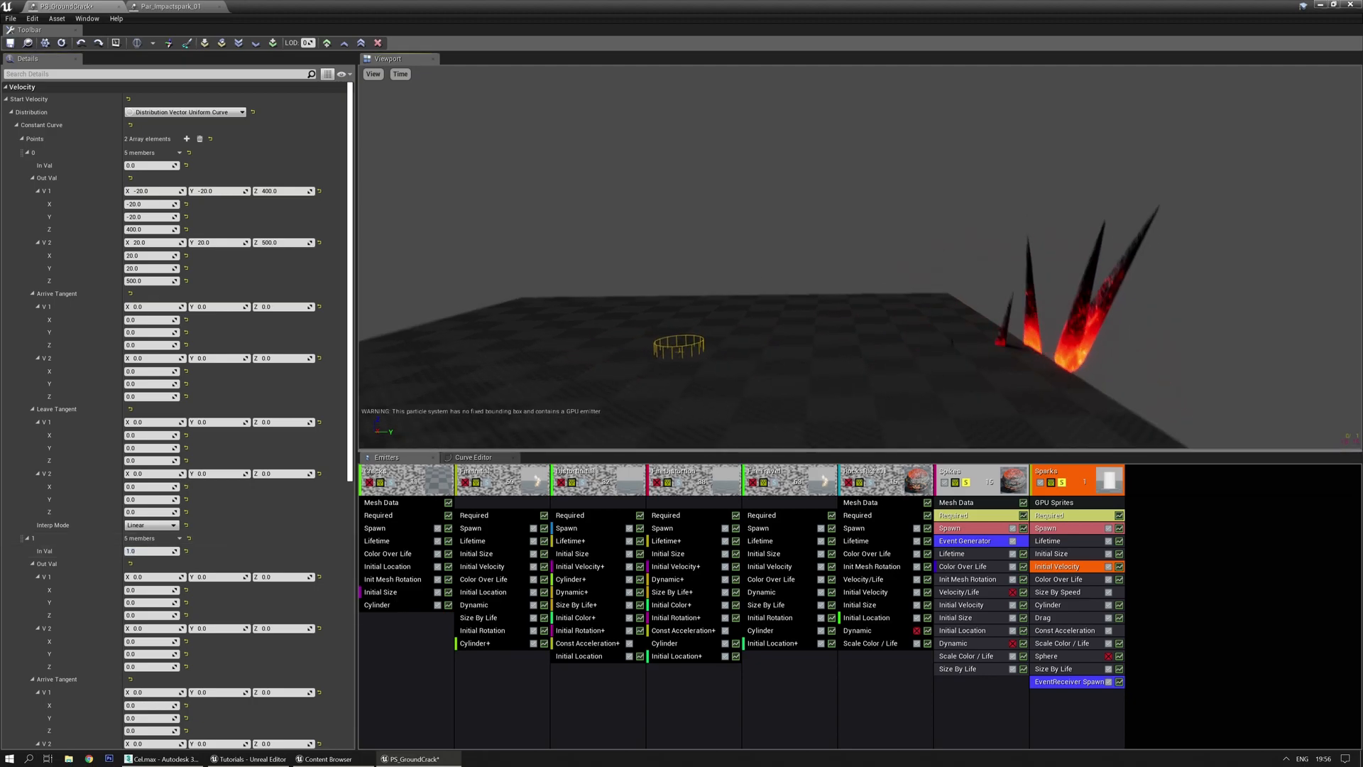
pyautogui.scroll(1, 732, 275)
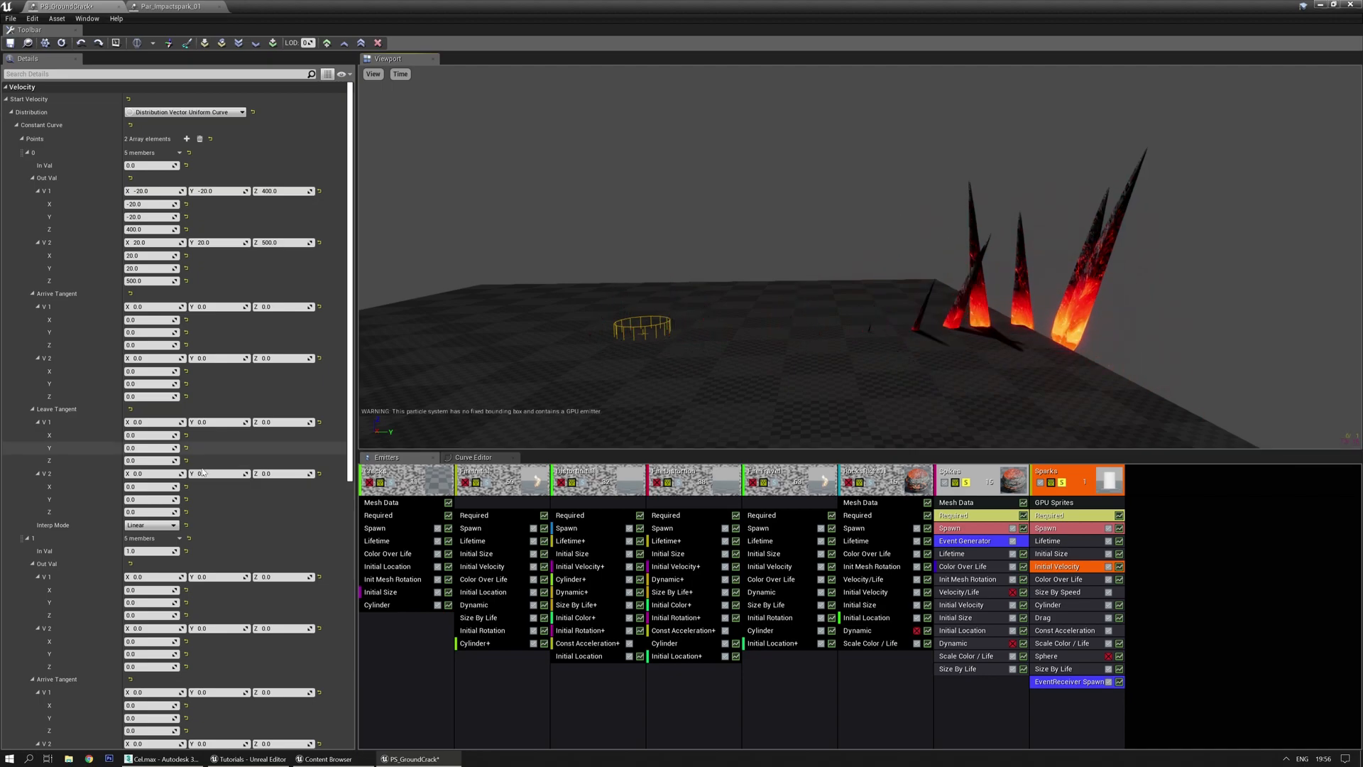
pyautogui.scroll(-4, 166, 510)
# Set the second point's velocity range from -50/-50/1500 to 50/50/1200
pyautogui.click(166, 510)
pyautogui.write('-50')
pyautogui.press('Tab')
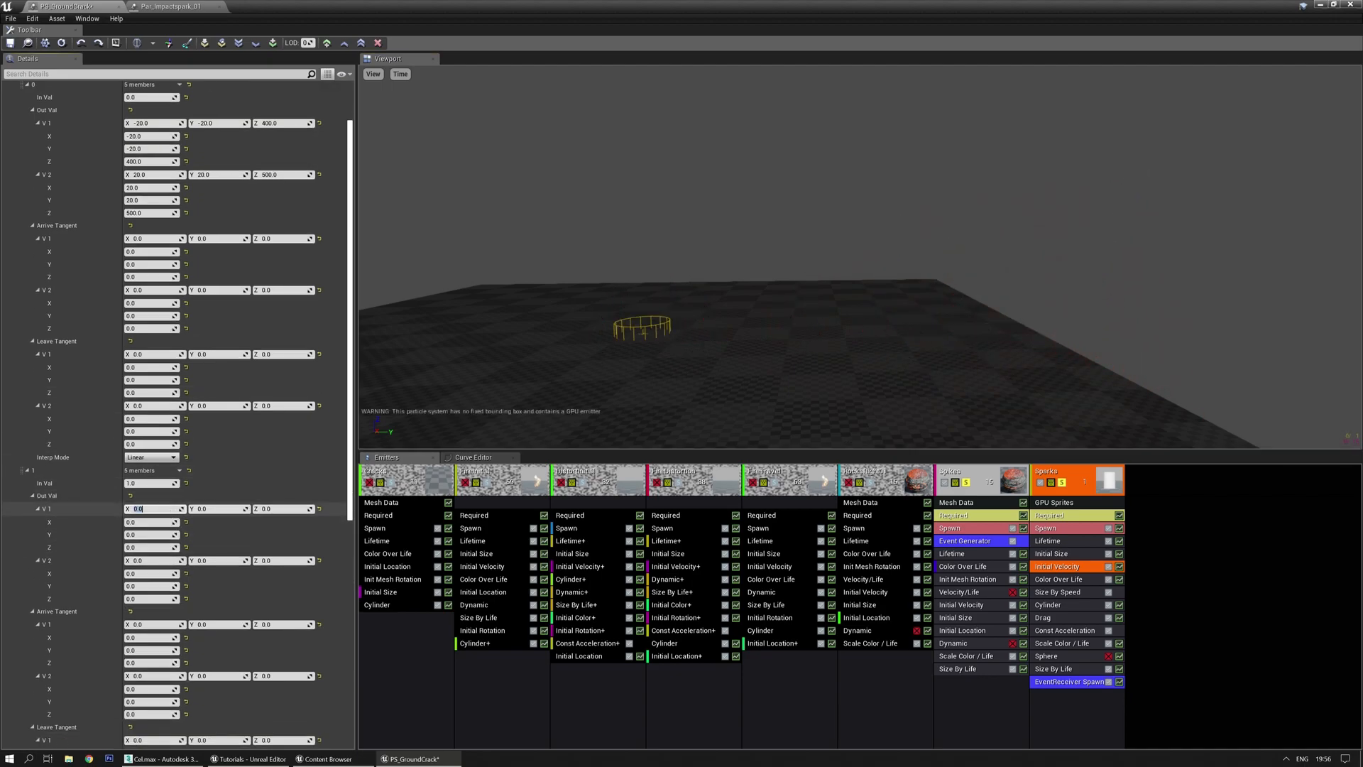
pyautogui.write('-50')
pyautogui.press('Tab')
pyautogui.write('15')
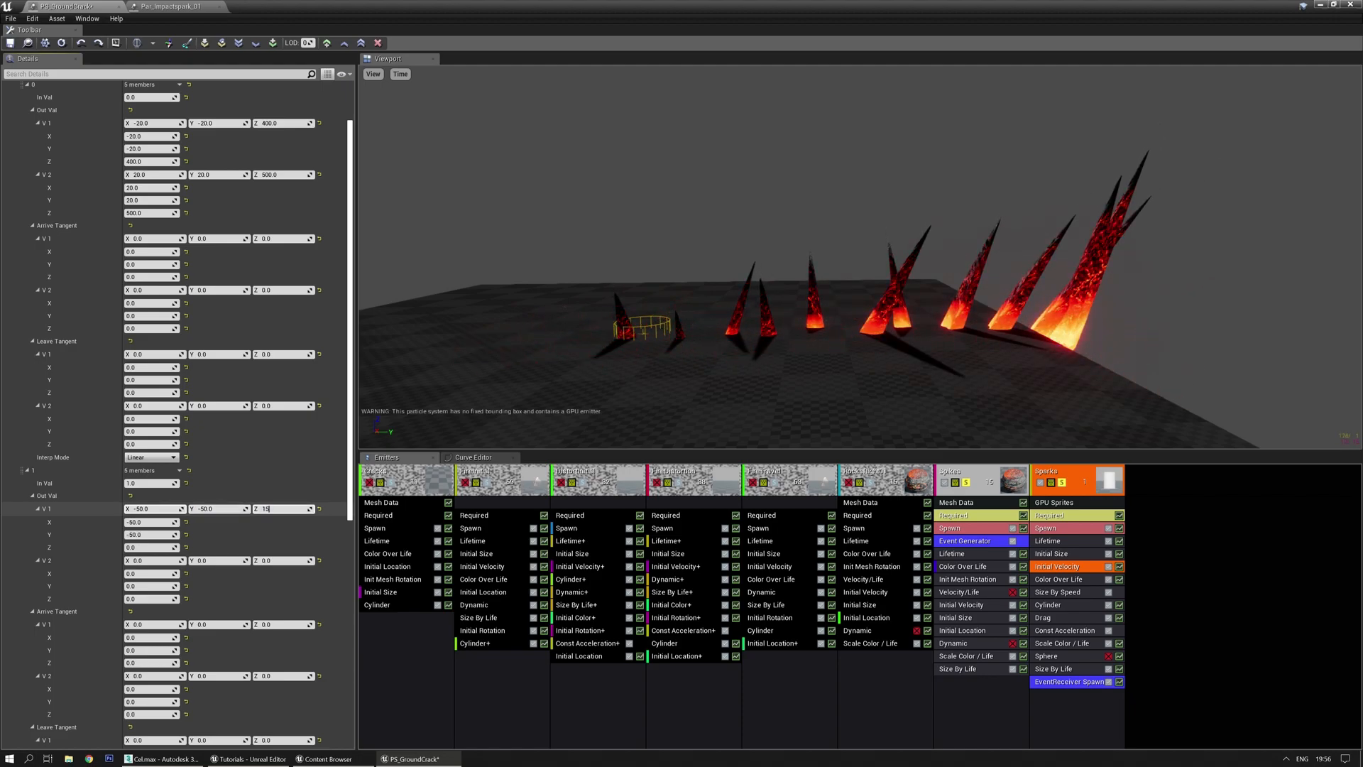
pyautogui.write('00')
pyautogui.press('Tab')
pyautogui.write('5')
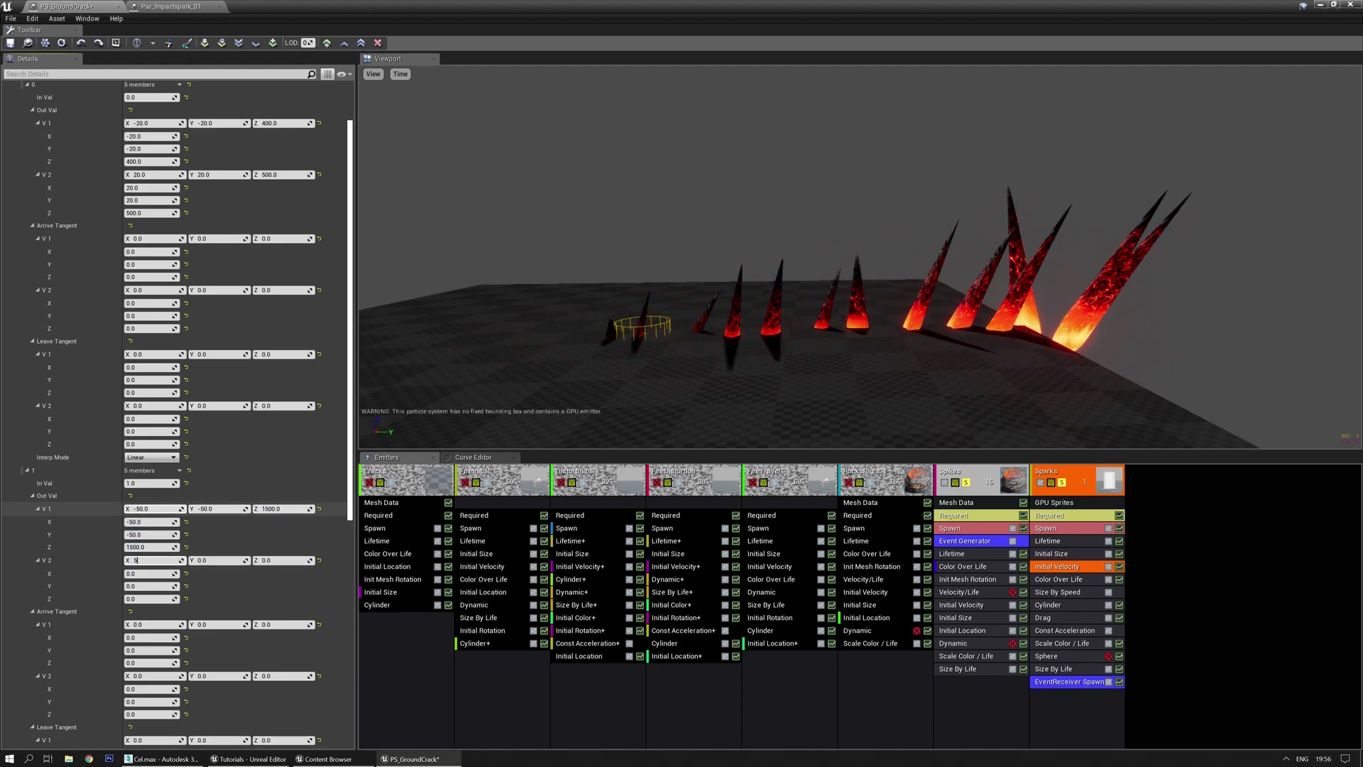
pyautogui.write('0')
pyautogui.press('Tab')
pyautogui.write('50')
pyautogui.press('Tab')
pyautogui.write('120')
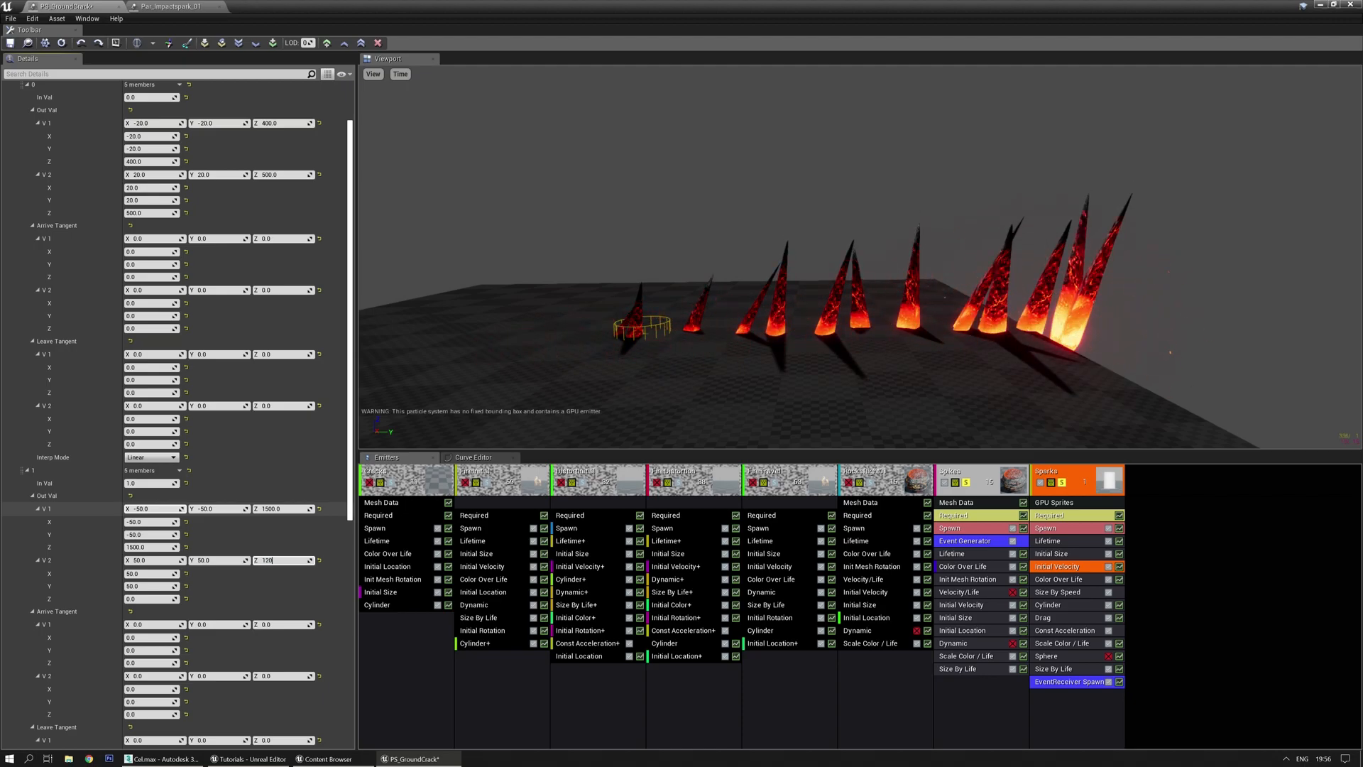
pyautogui.write('0')
pyautogui.press('Return')
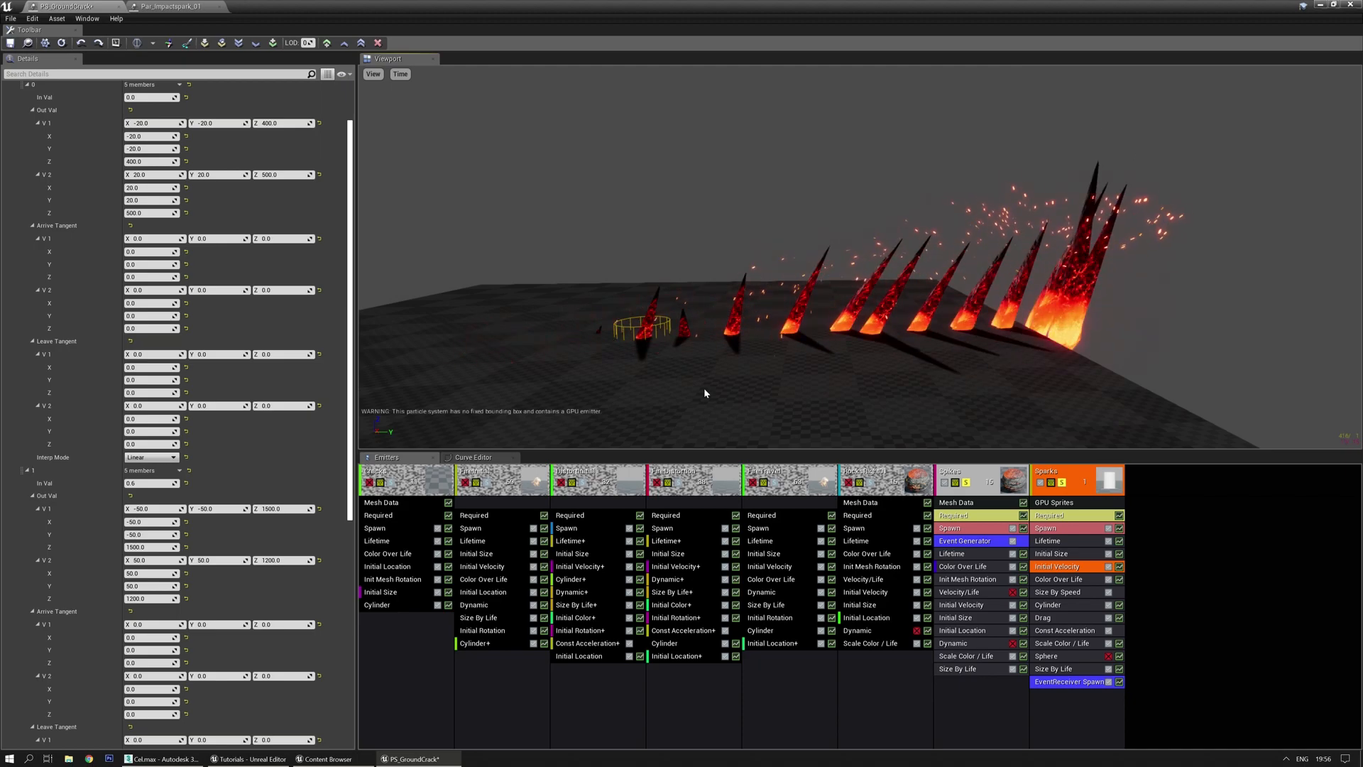
pyautogui.moveTo(704, 388); pyautogui.dragTo(653, 377, button='right')
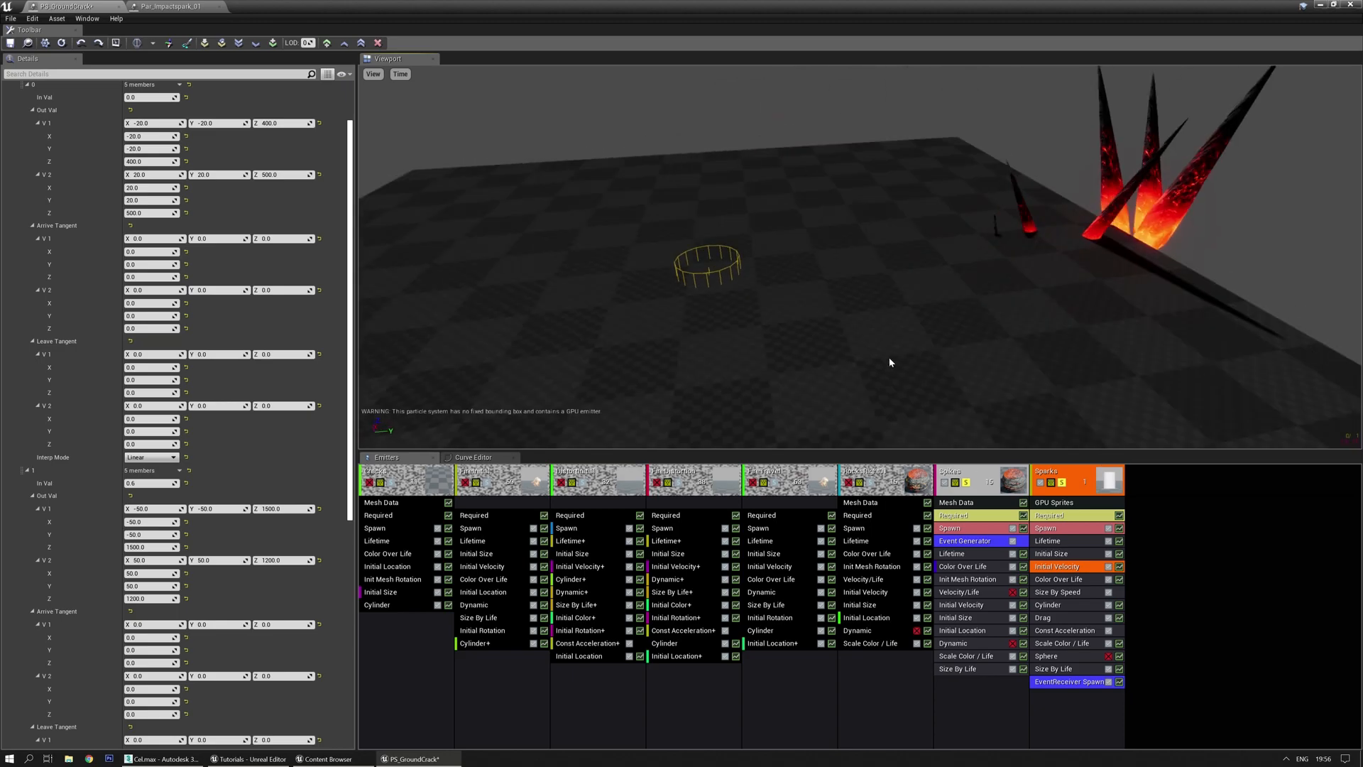
# On the Sparks Cylinder module, toggle Surface Only off and on and set Velocity Scale 10–15
pyautogui.click(1071, 604)
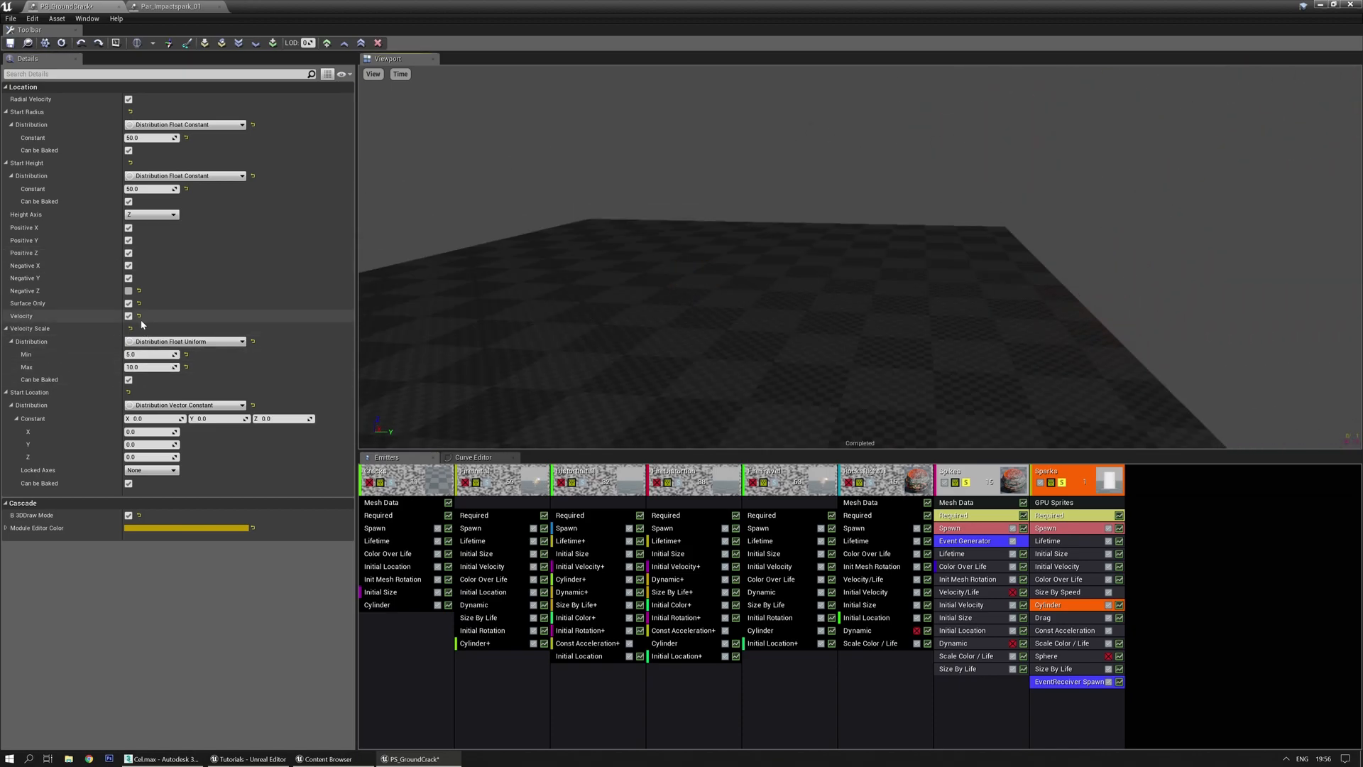
pyautogui.click(129, 304)
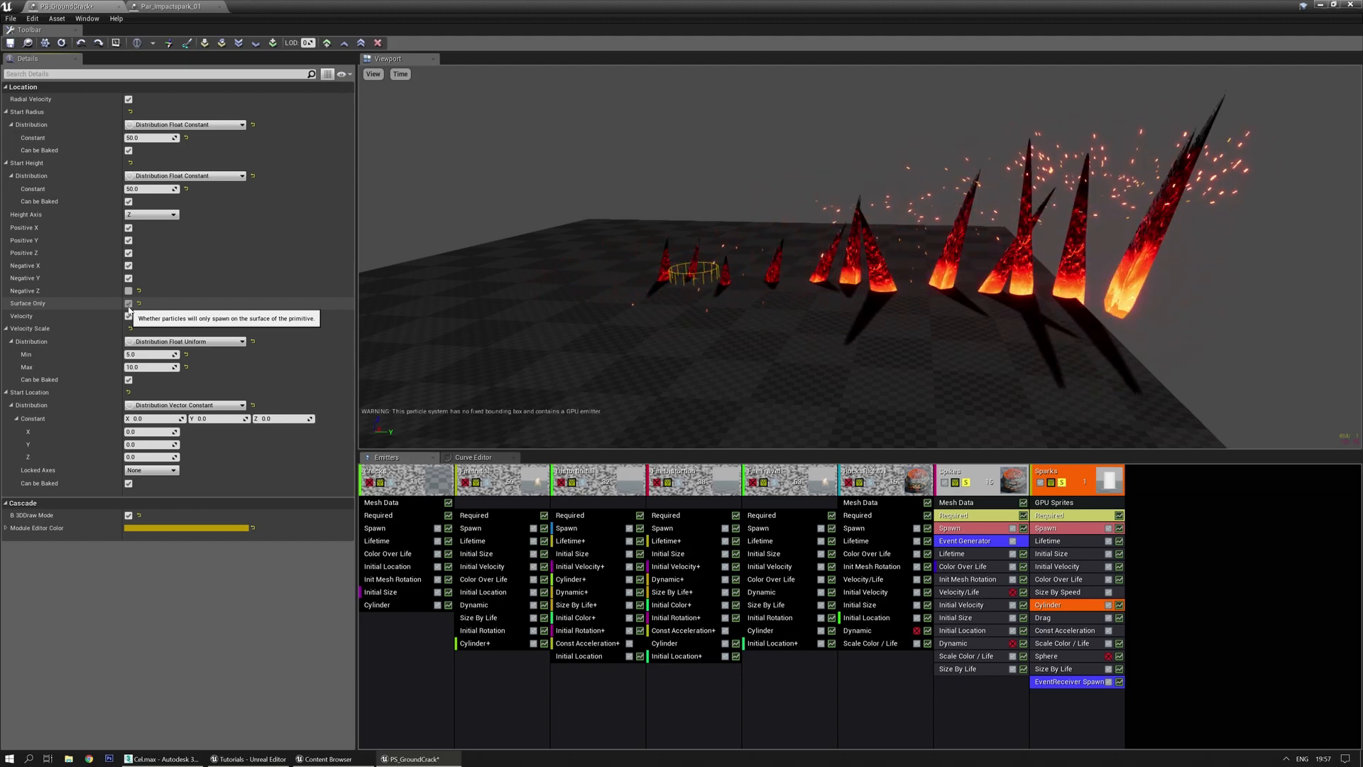
pyautogui.click(129, 304)
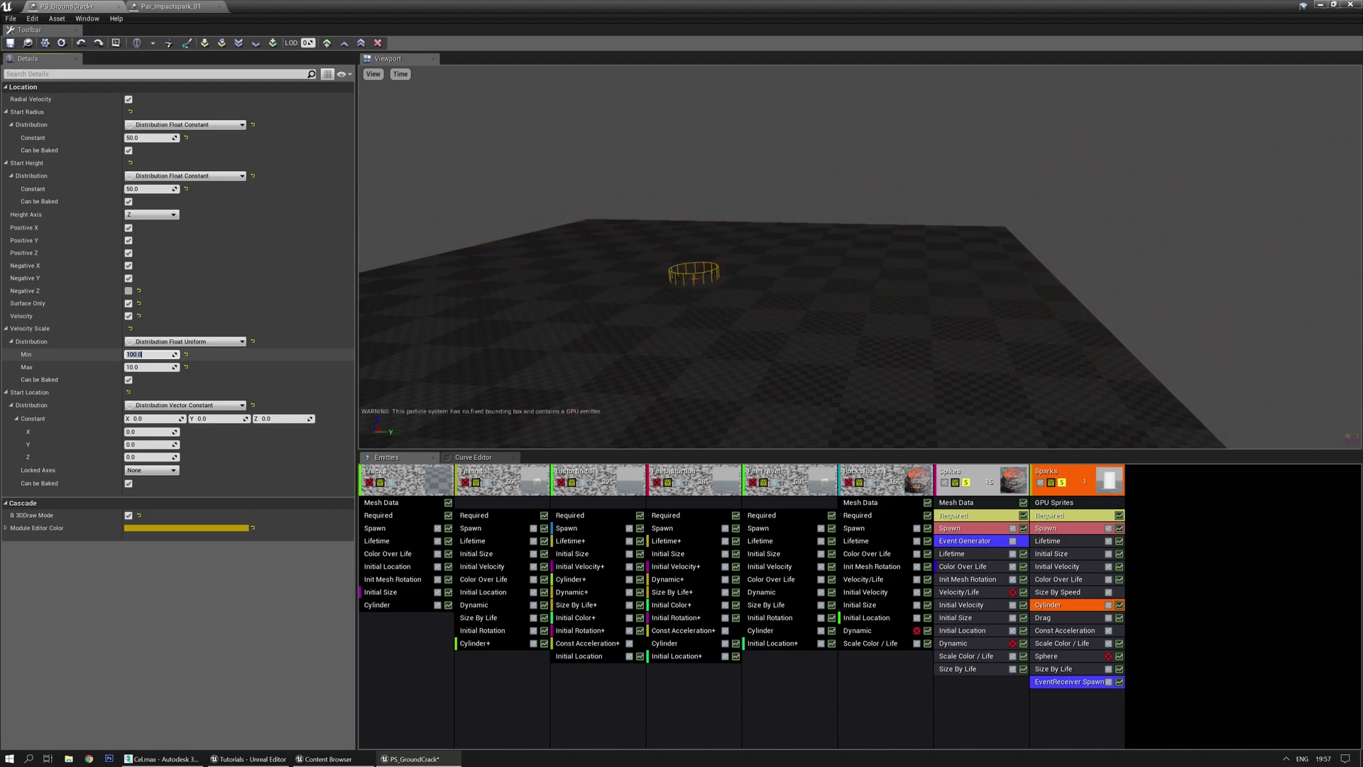
pyautogui.press('Tab')
pyautogui.write('15')
pyautogui.press('Return')
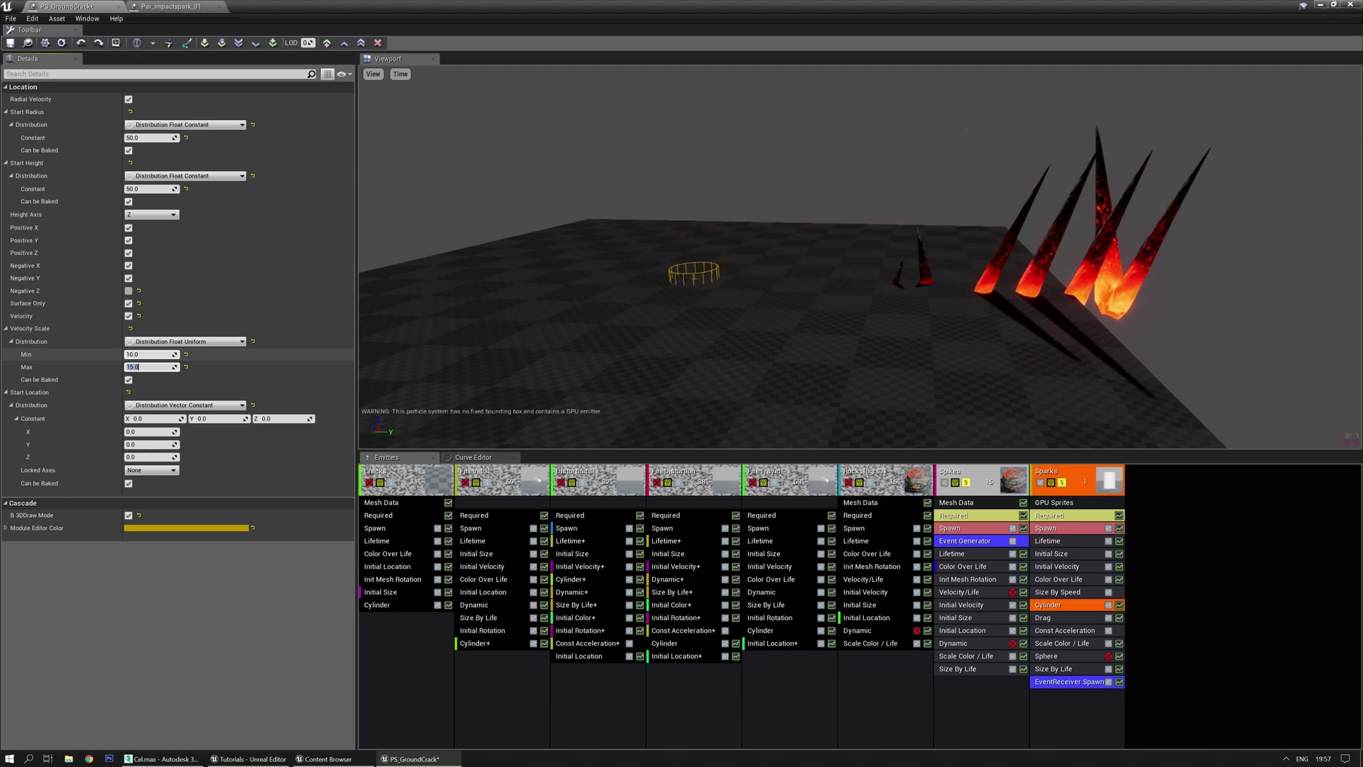
pyautogui.moveTo(680, 385); pyautogui.dragTo(794, 324, button='right')
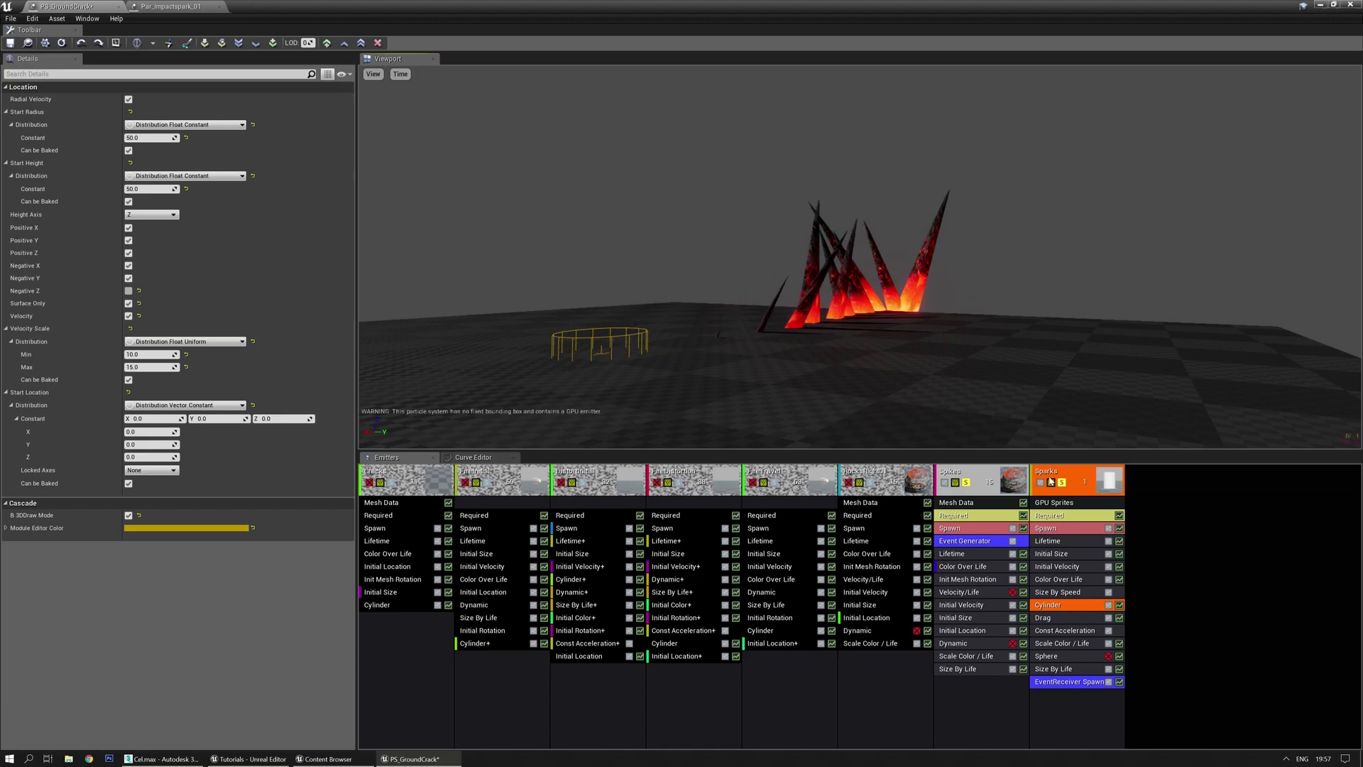
# Set the Sparks spawn count curve to 5–10 at time 0 and 20–40 at 0.6
pyautogui.click(1070, 683)
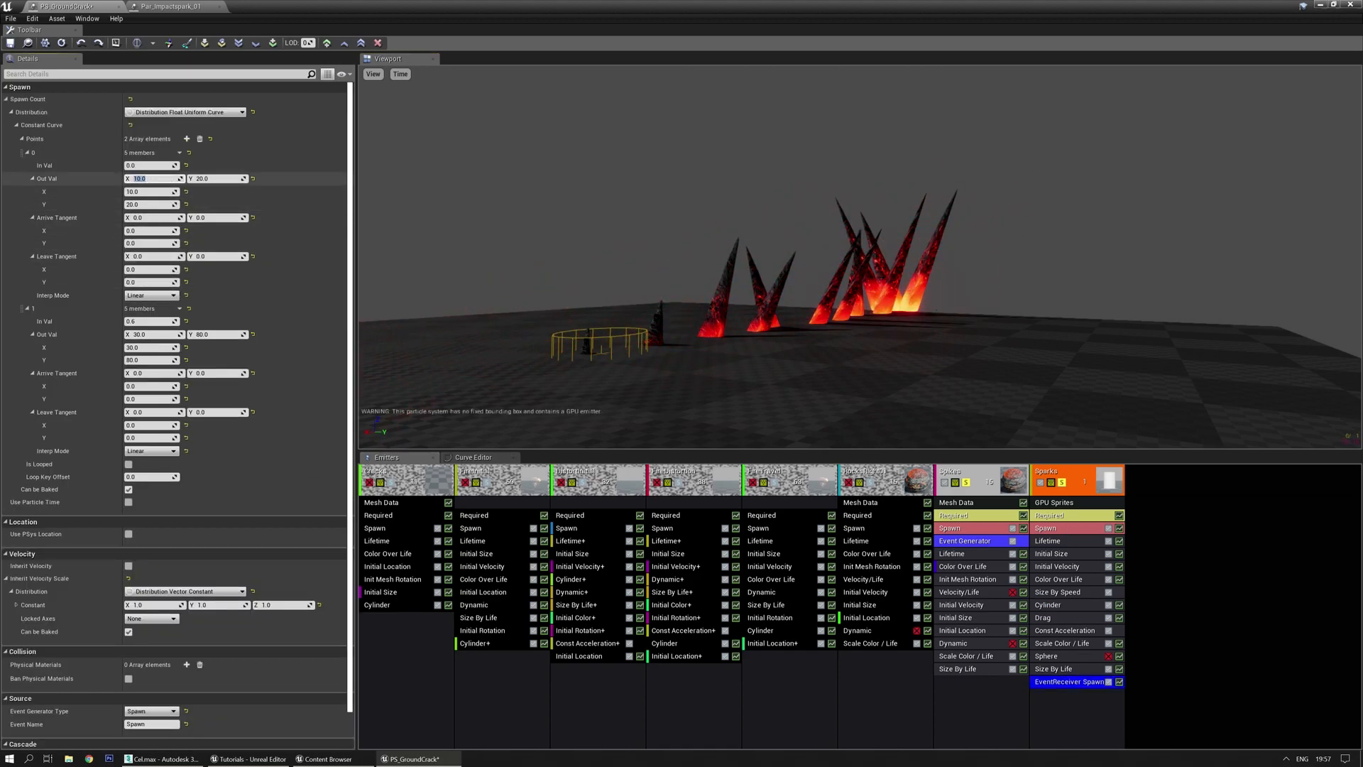
pyautogui.click(160, 178)
pyautogui.write('10')
pyautogui.press('Return')
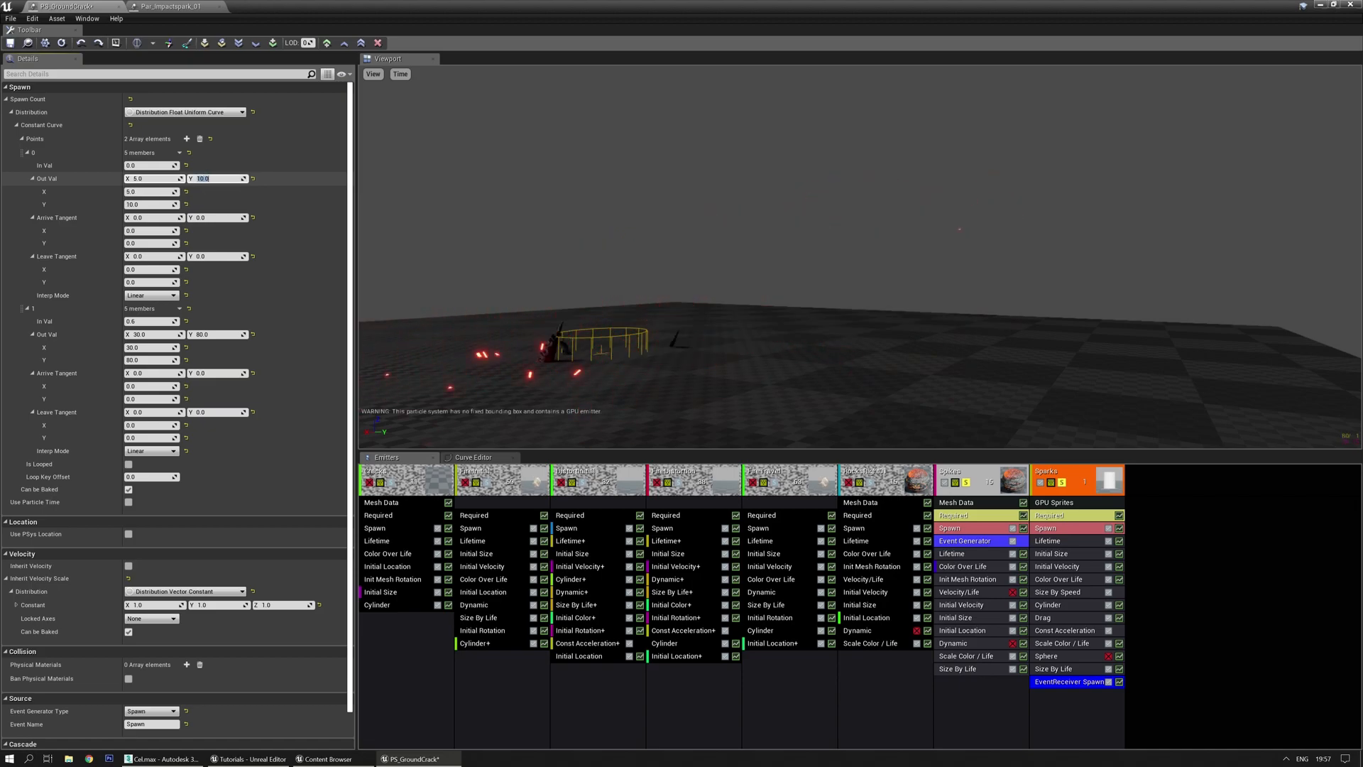
pyautogui.click(153, 321)
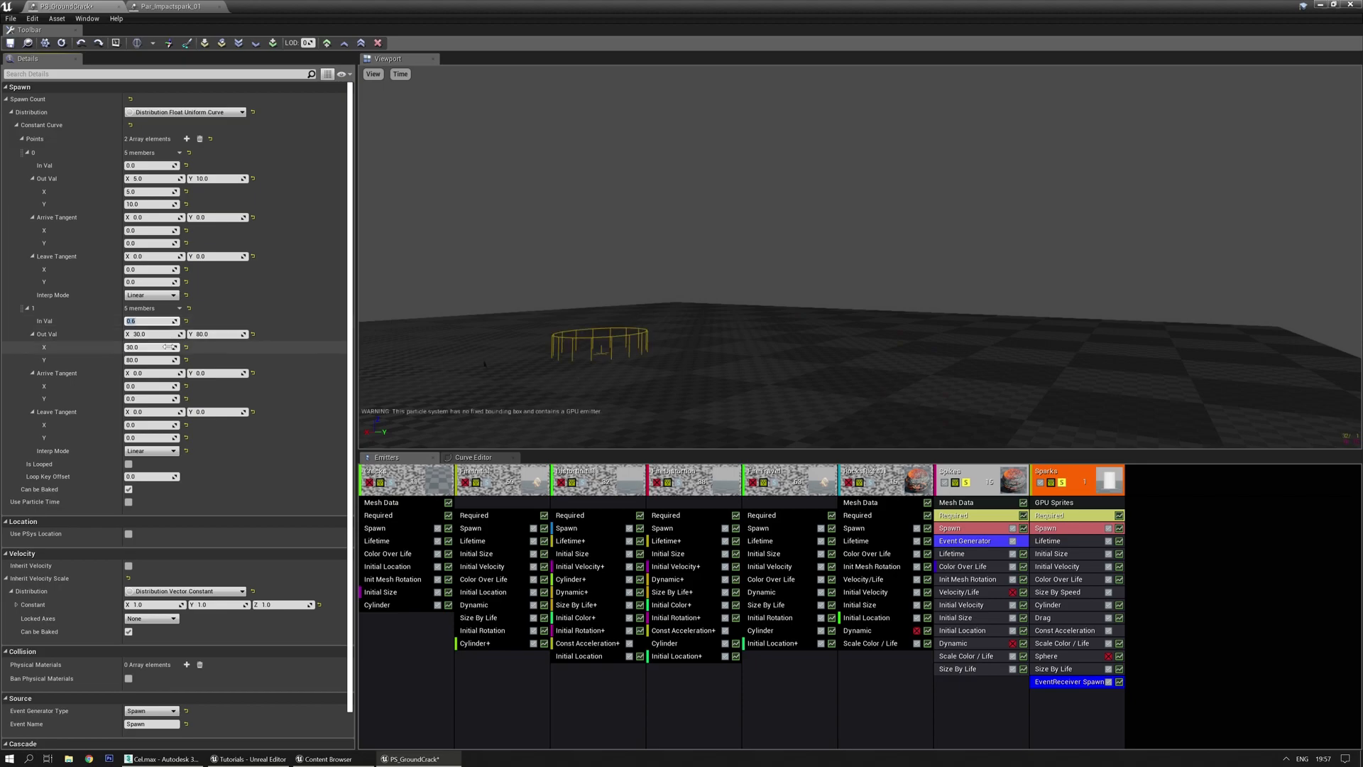
pyautogui.press('Tab')
pyautogui.write('20')
pyautogui.press('Tab')
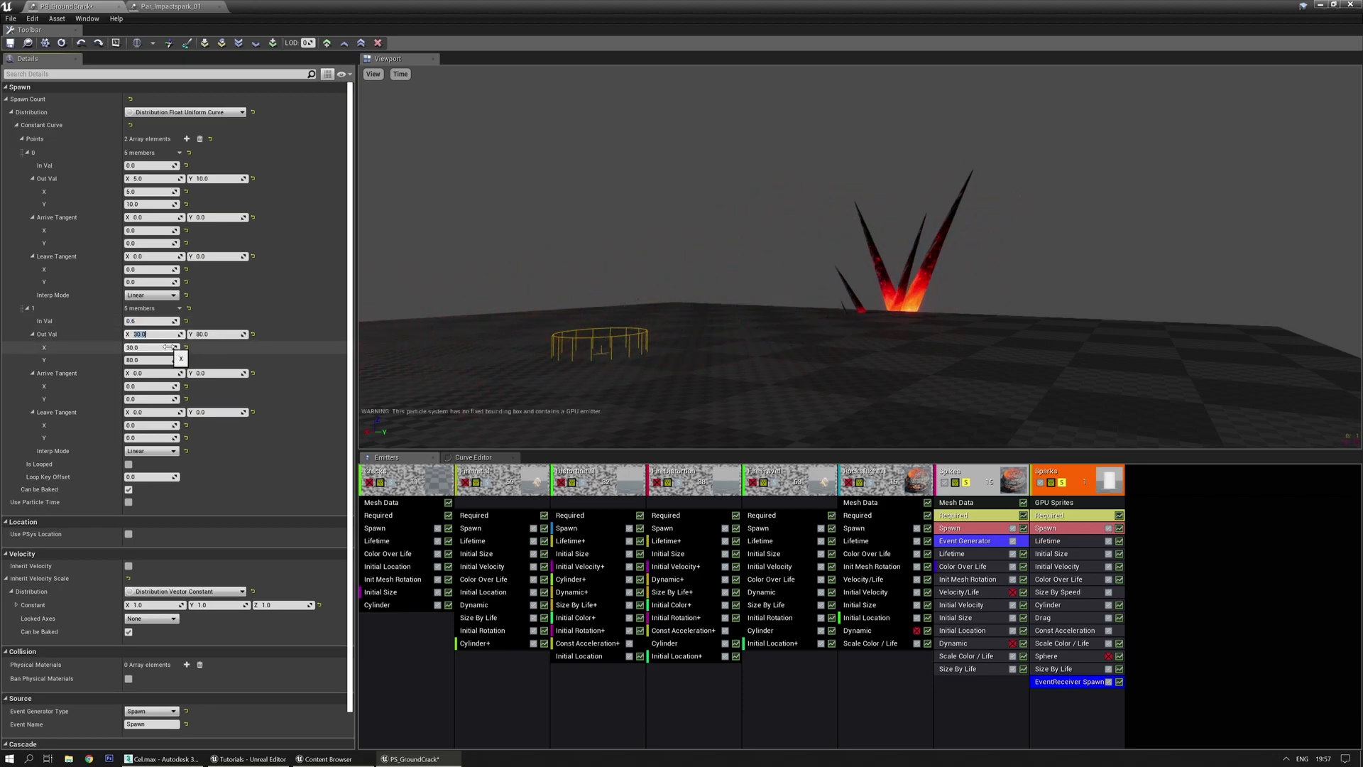
pyautogui.write('40')
pyautogui.press('Return')
pyautogui.moveTo(852, 341); pyautogui.dragTo(896, 347, button='right')
pyautogui.press('s')
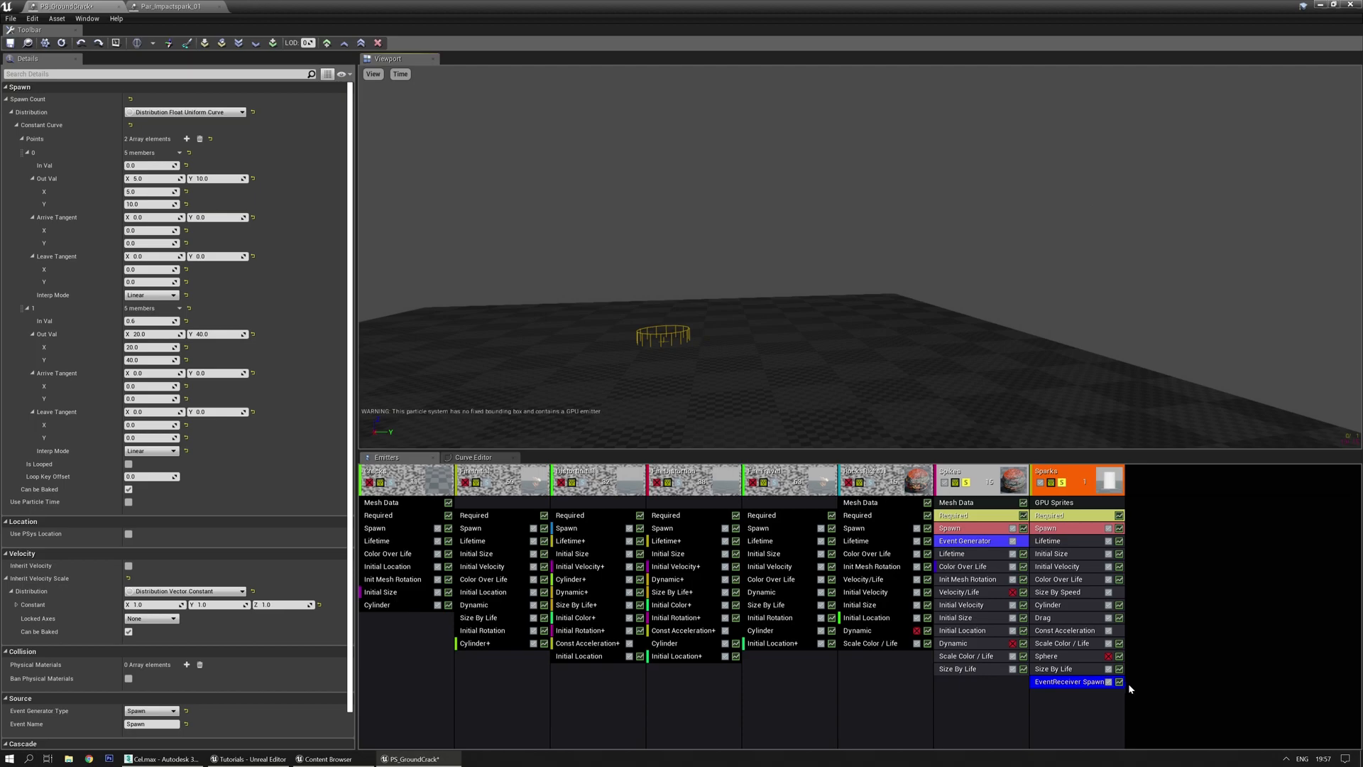
# In the curve editor, hide the StartSize curve and select the four SpawnCount keys
pyautogui.click(497, 458)
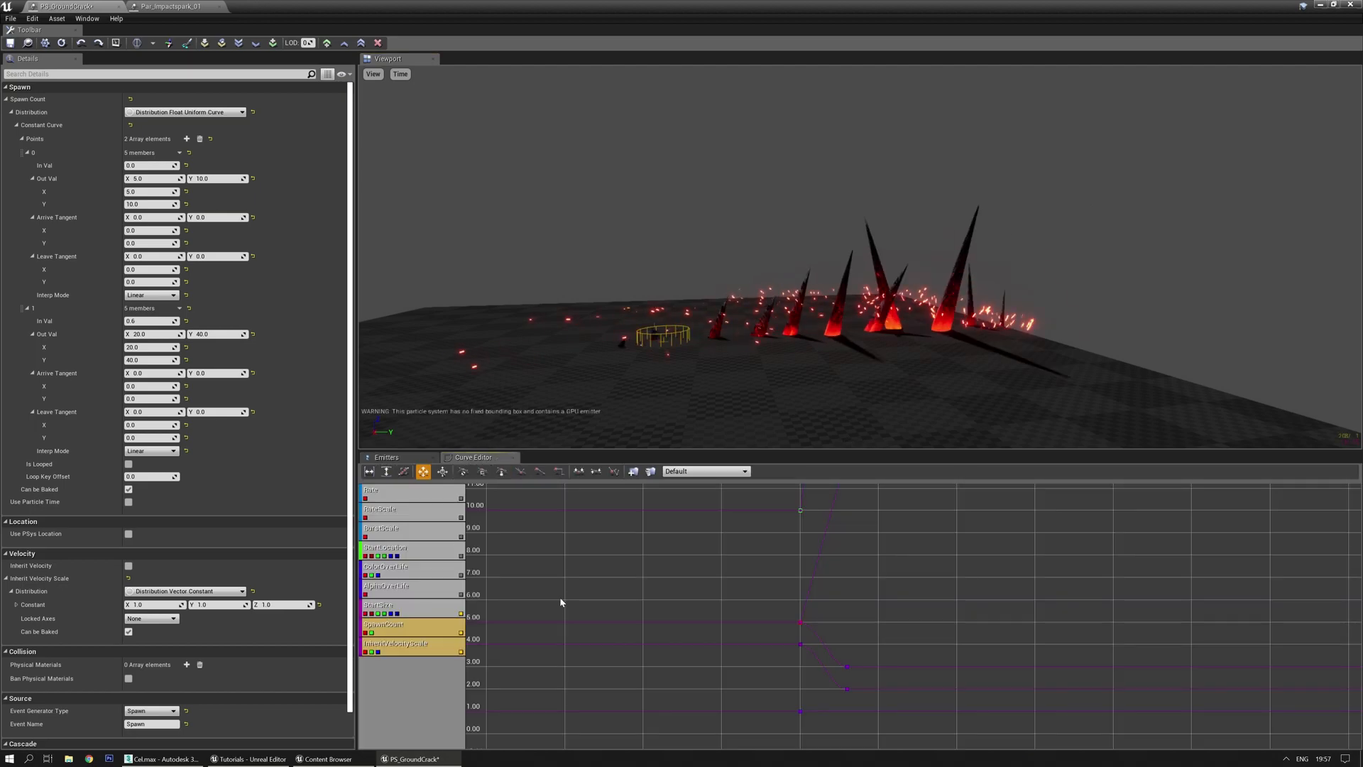
pyautogui.rightClick(624, 603)
pyautogui.click(462, 614)
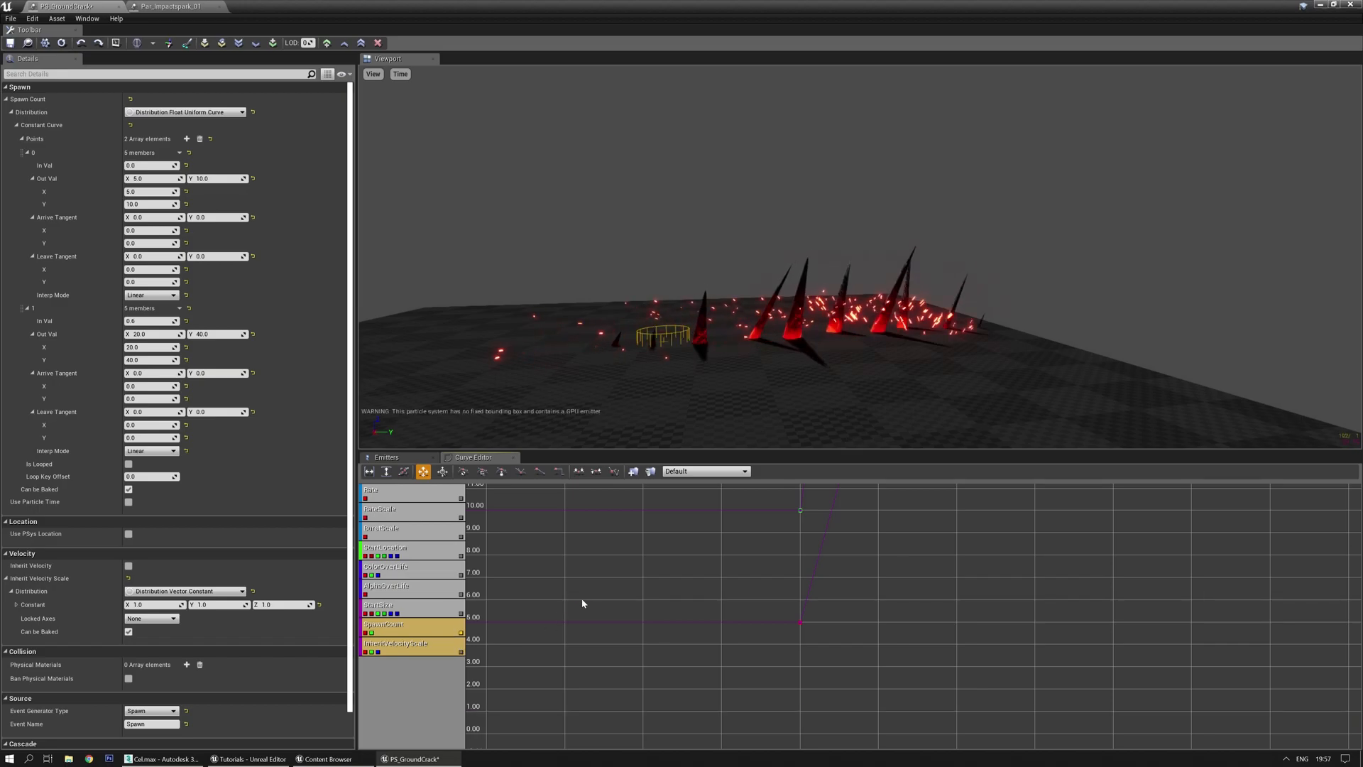
pyautogui.scroll(-5, 574, 599)
pyautogui.rightClick(693, 665)
pyautogui.click(676, 598)
pyautogui.keyDown('ctrl'); pyautogui.keyDown('alt'); pyautogui.moveTo(843, 526); pyautogui.dragTo(1016, 700); pyautogui.keyUp('alt'); pyautogui.keyUp('ctrl')
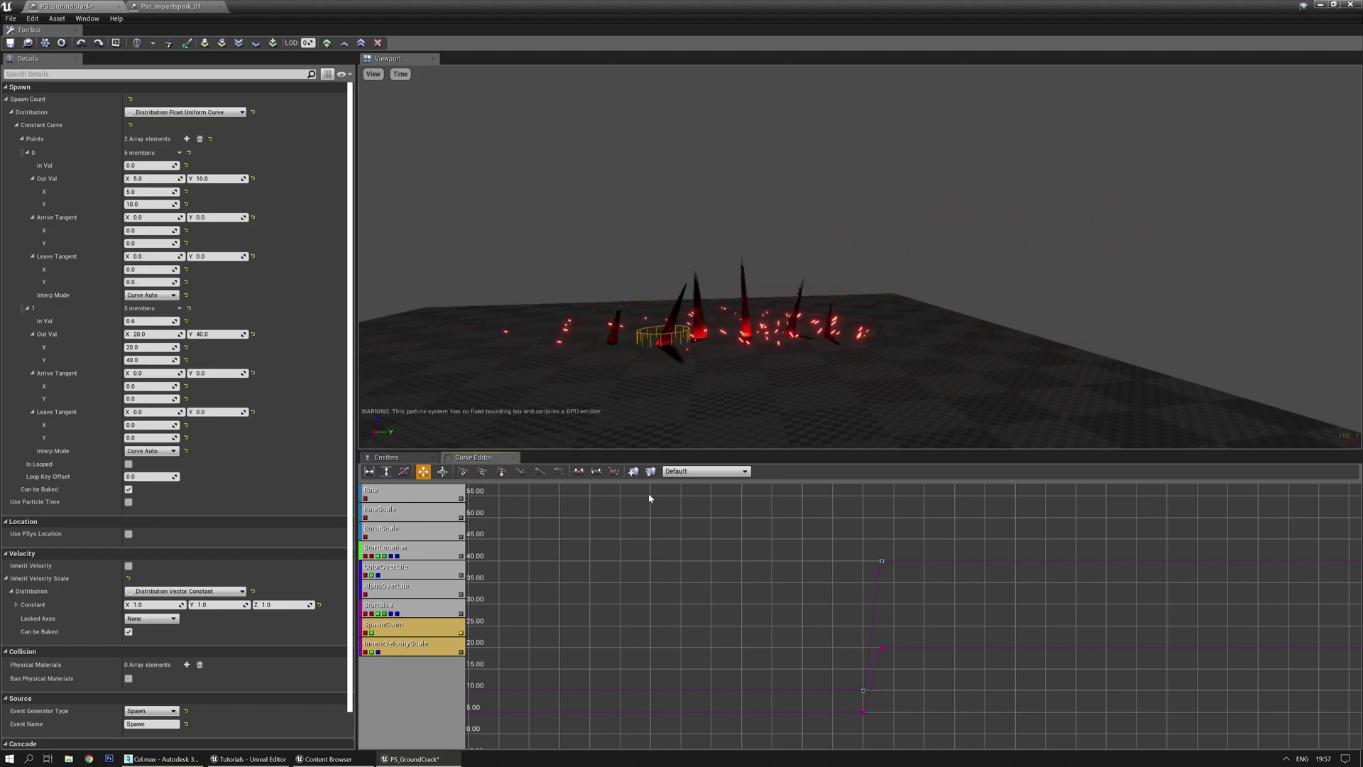
pyautogui.click(409, 460)
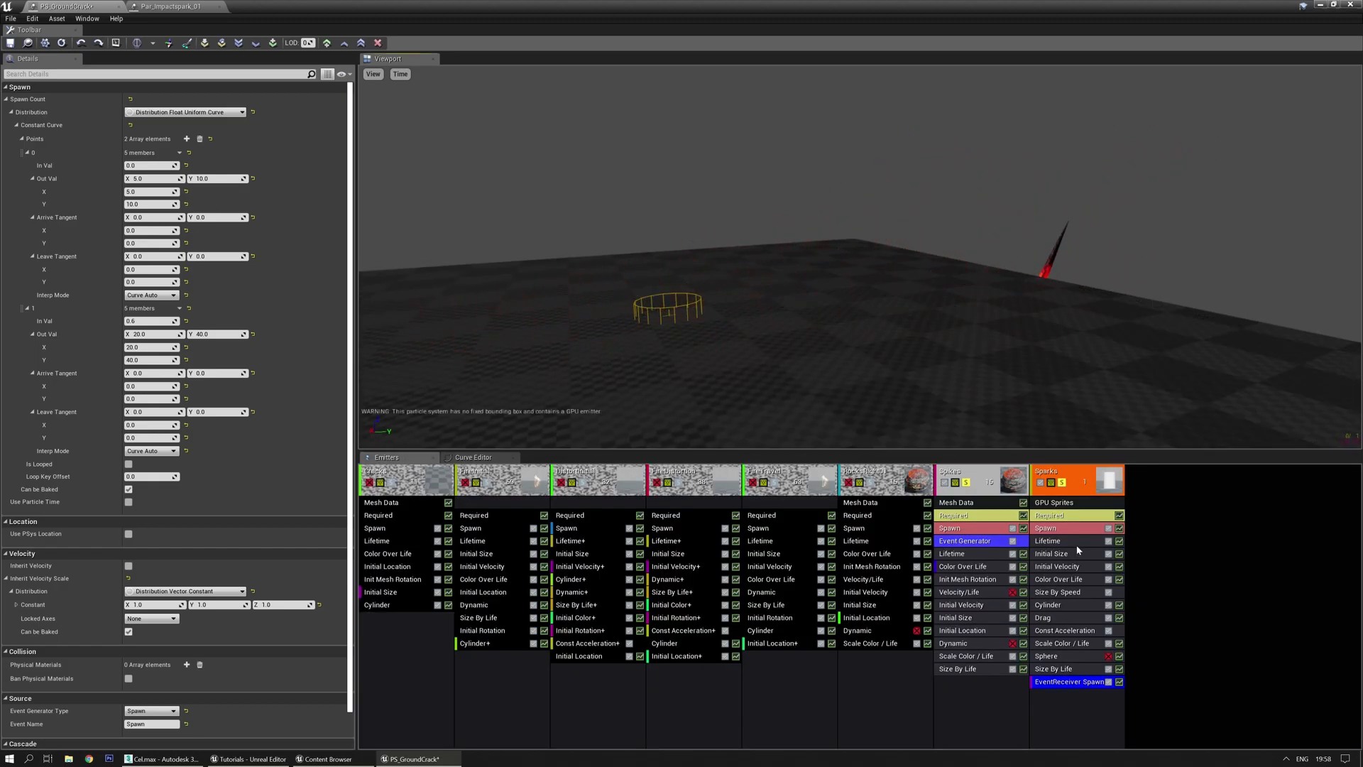
# Raise the Sparks' second-point maximum Z velocity from 1200 to 1800 and preview the taller sparks
pyautogui.click(1058, 567)
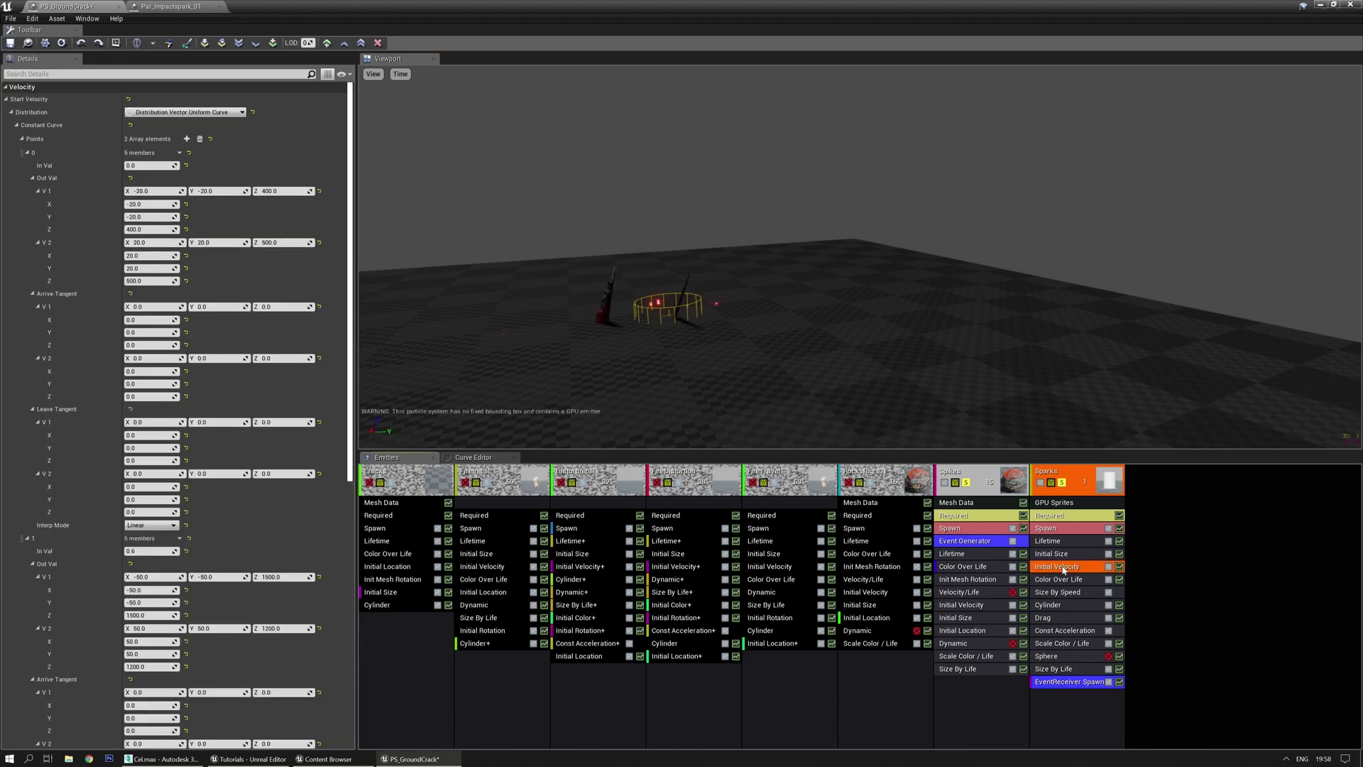
pyautogui.scroll(-5, 261, 372)
pyautogui.scroll(-2, 263, 372)
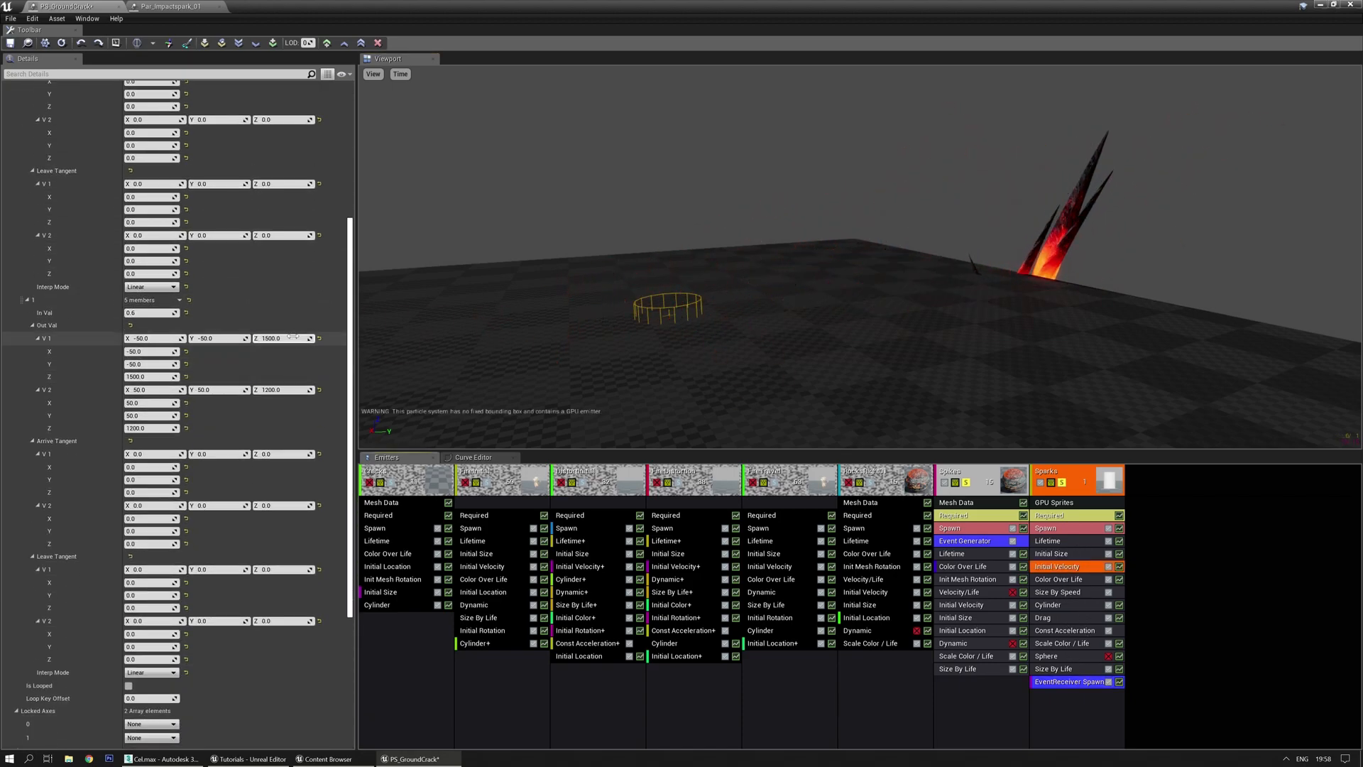
pyautogui.click(278, 390)
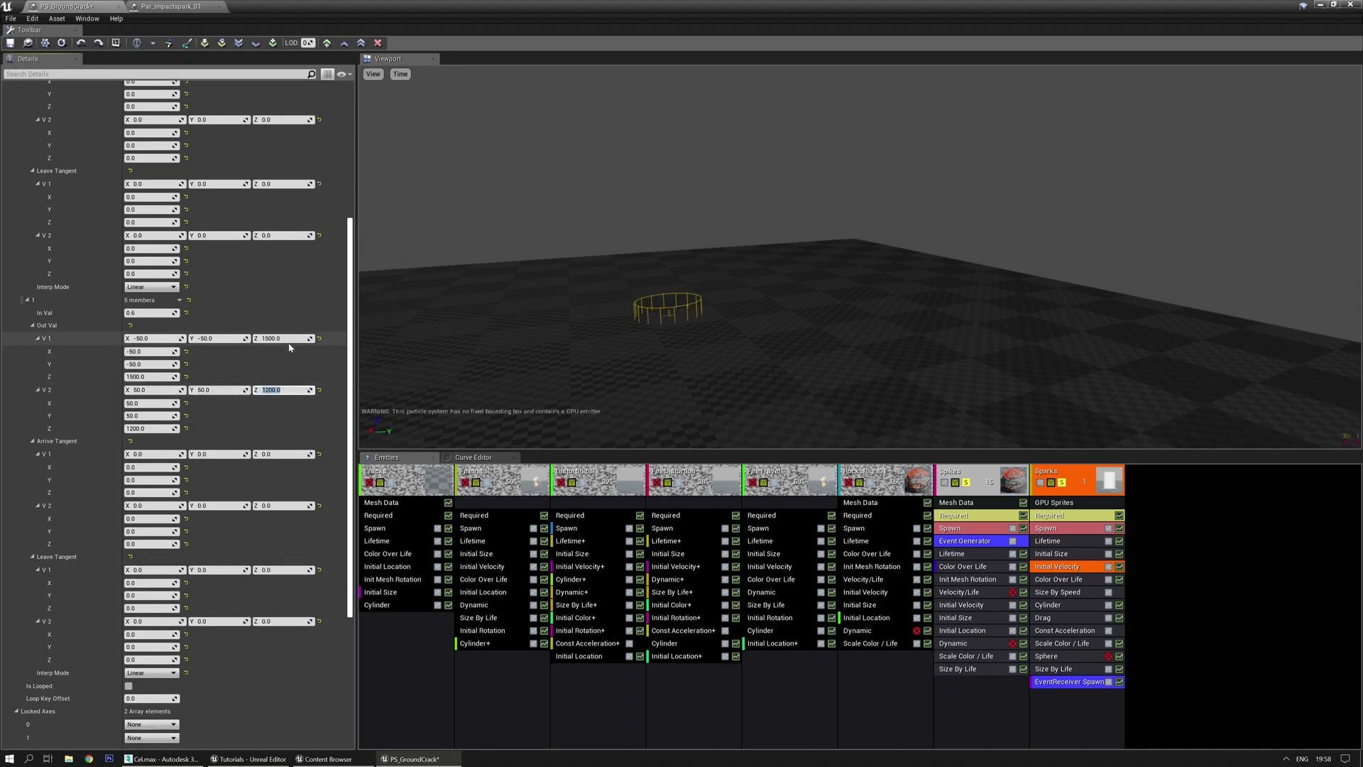
pyautogui.write('18')
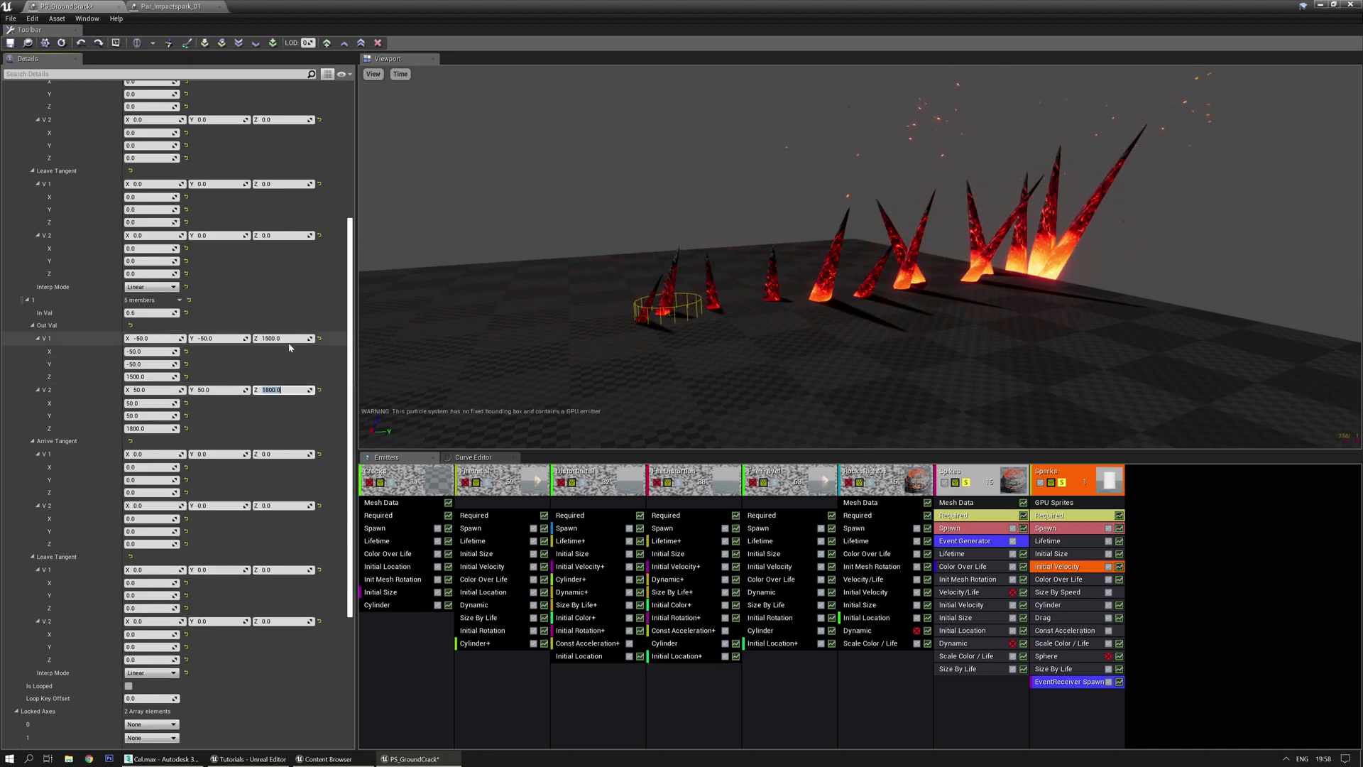
pyautogui.moveTo(710, 289)
pyautogui.mouseDown()
pyautogui.moveTo(752, 284)
pyautogui.moveTo(668, 287)
pyautogui.moveTo(710, 289)
pyautogui.mouseUp()
pyautogui.moveTo(879, 316); pyautogui.dragTo(841, 352)
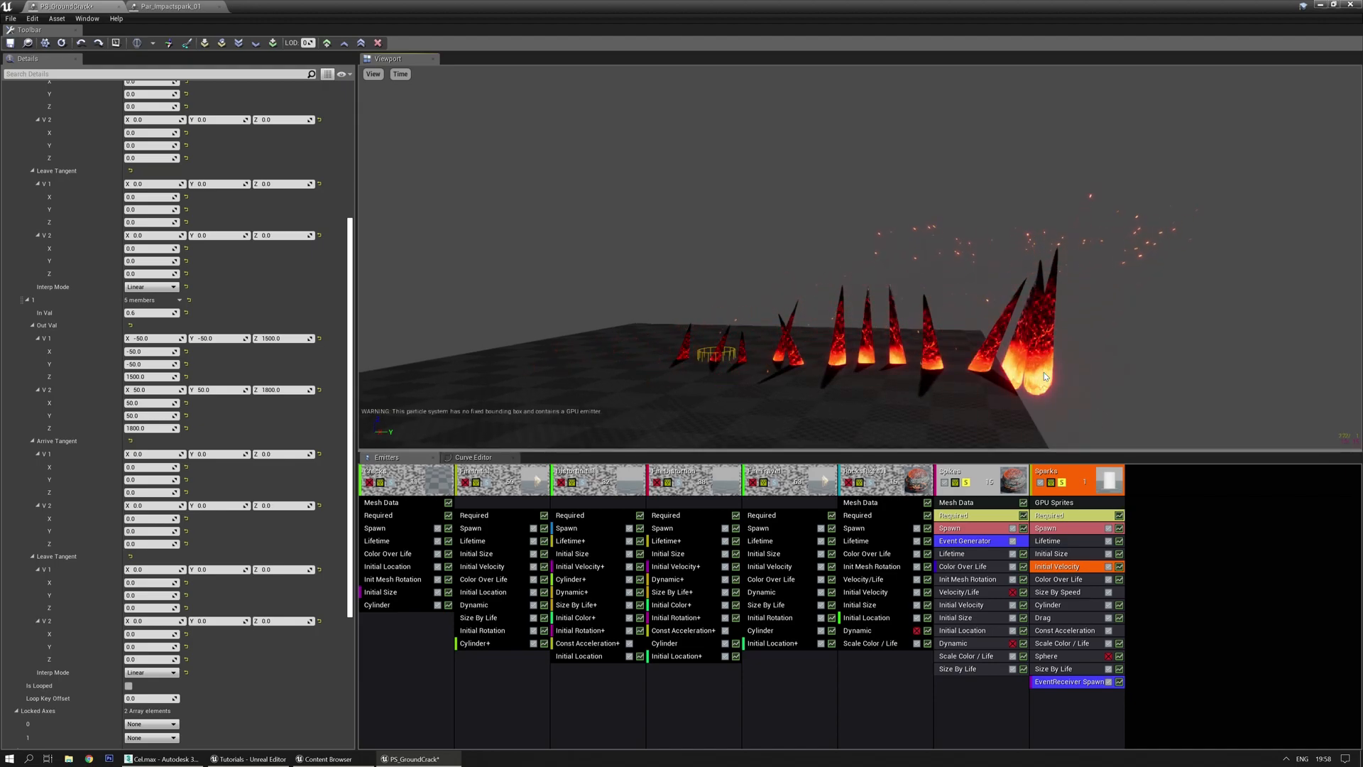
pyautogui.moveTo(1044, 372); pyautogui.dragTo(949, 334)
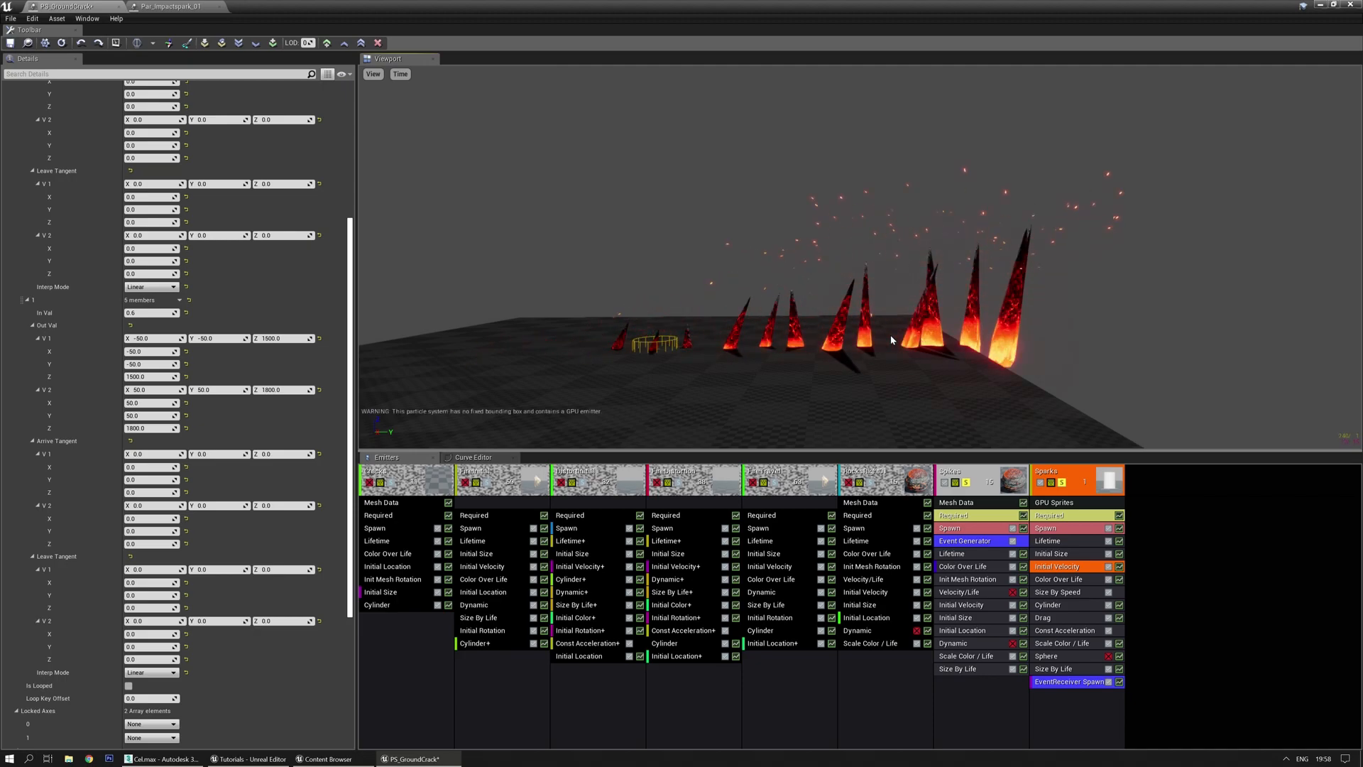
# Change the Sparks Lifetime to a Float Uniform Curve with two expanded points
pyautogui.click(1061, 543)
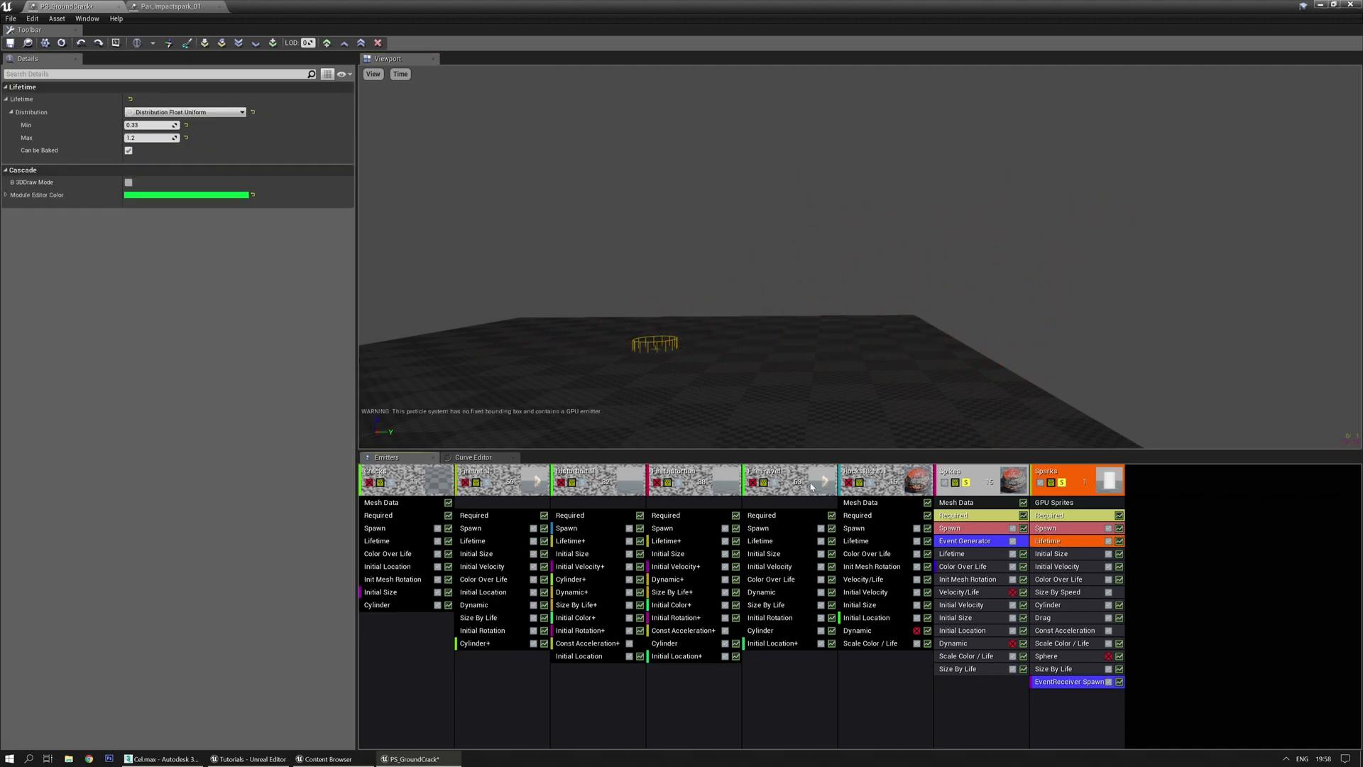
pyautogui.click(186, 112)
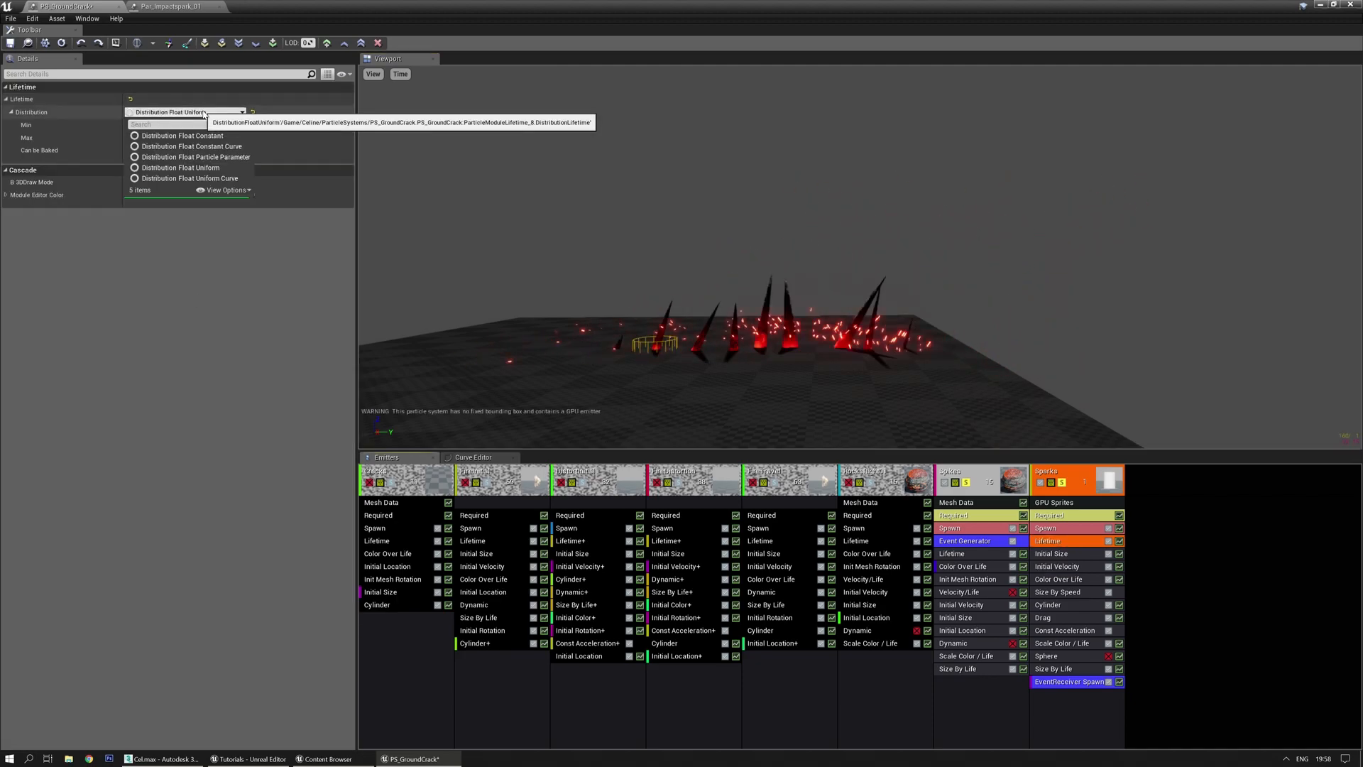
pyautogui.click(206, 179)
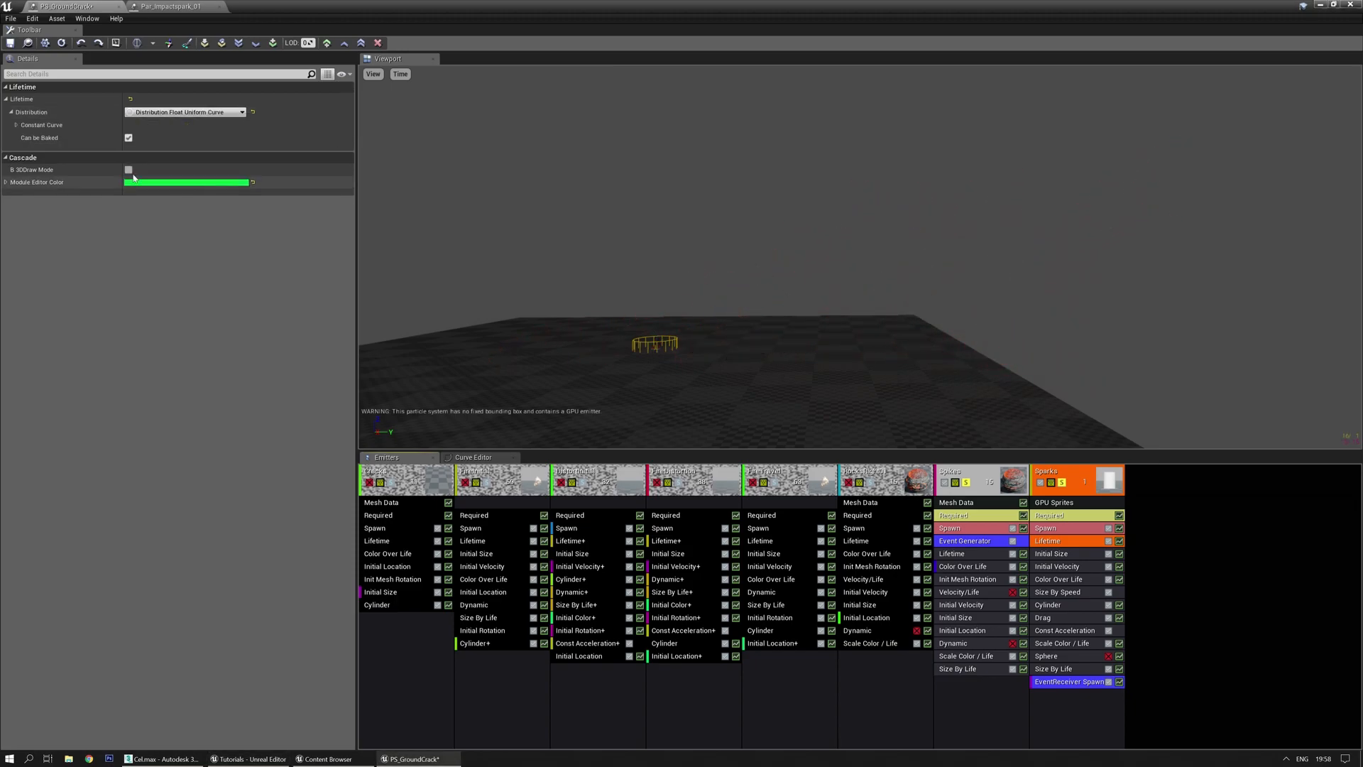
pyautogui.rightClick(276, 113)
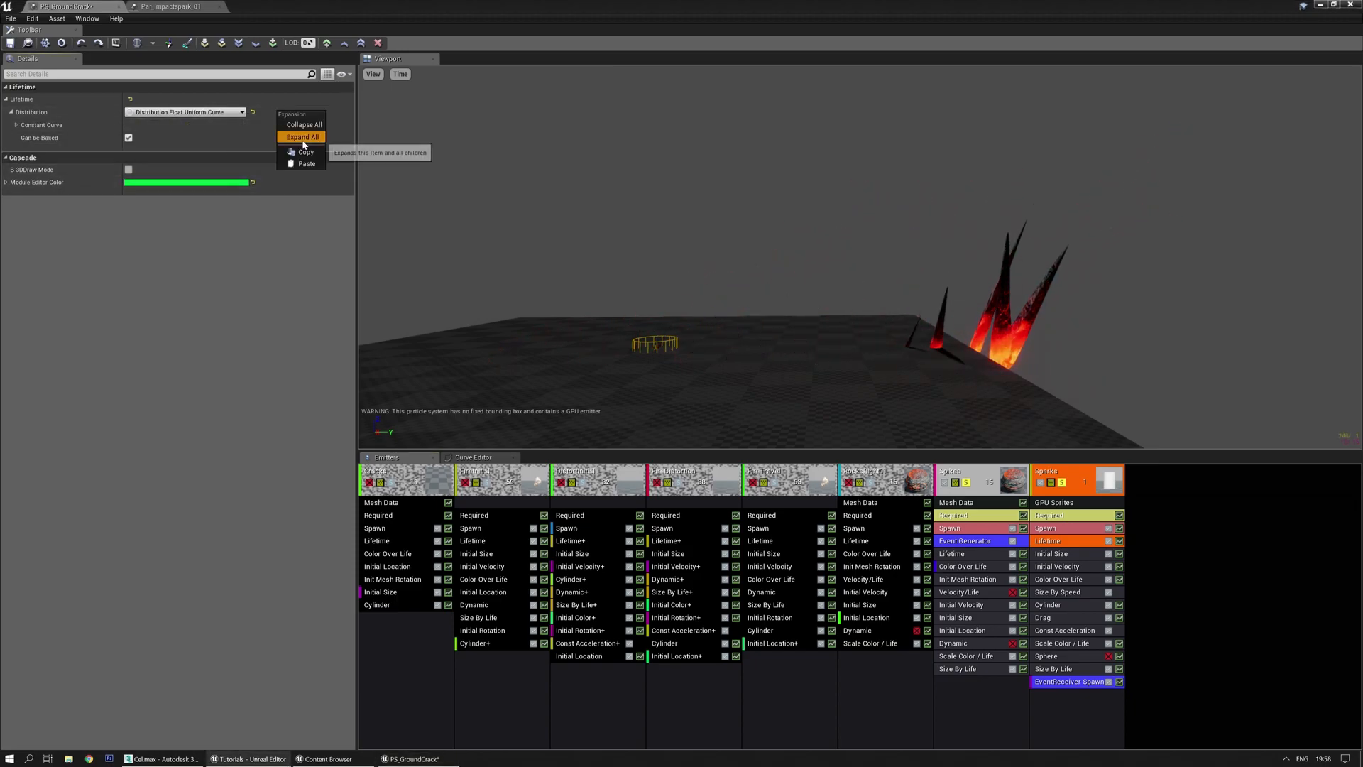
pyautogui.click(302, 138)
pyautogui.click(187, 139)
pyautogui.click(187, 138)
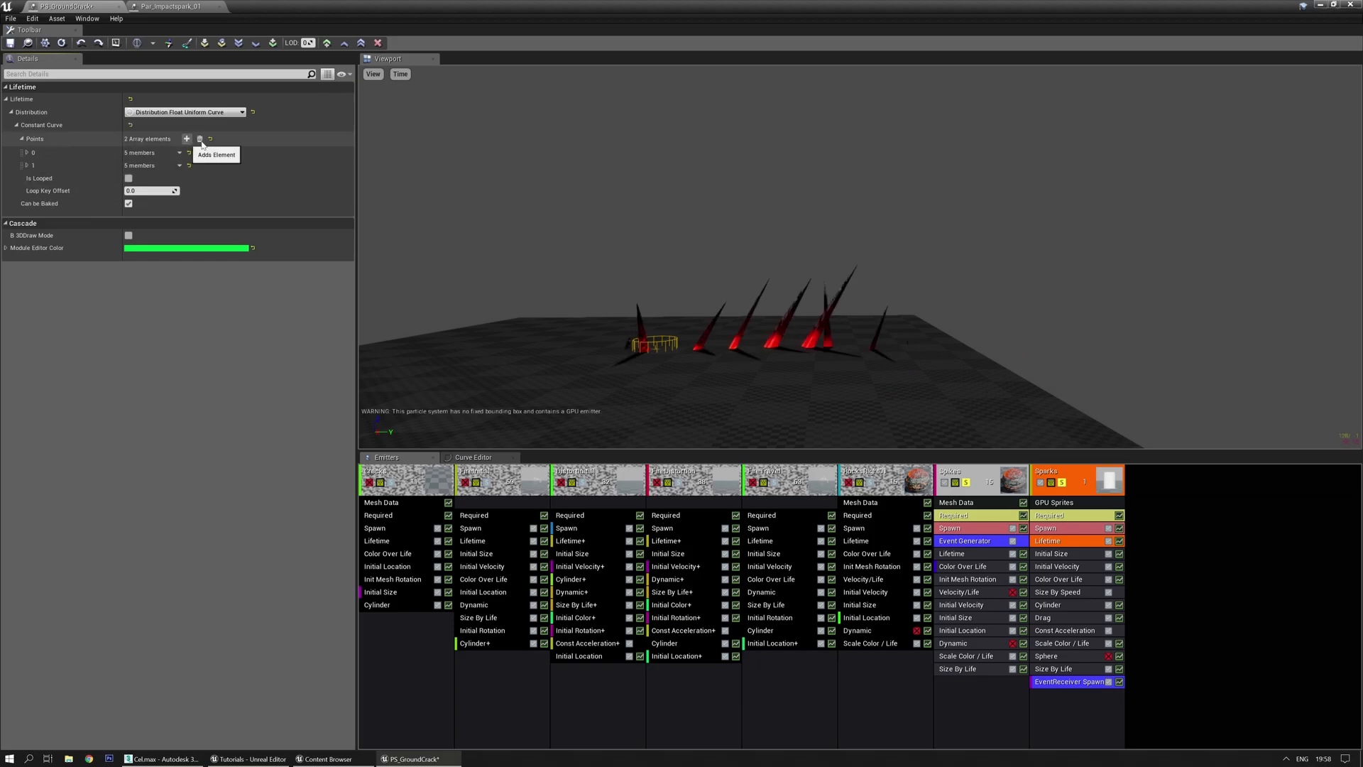
pyautogui.rightClick(261, 141)
pyautogui.click(288, 164)
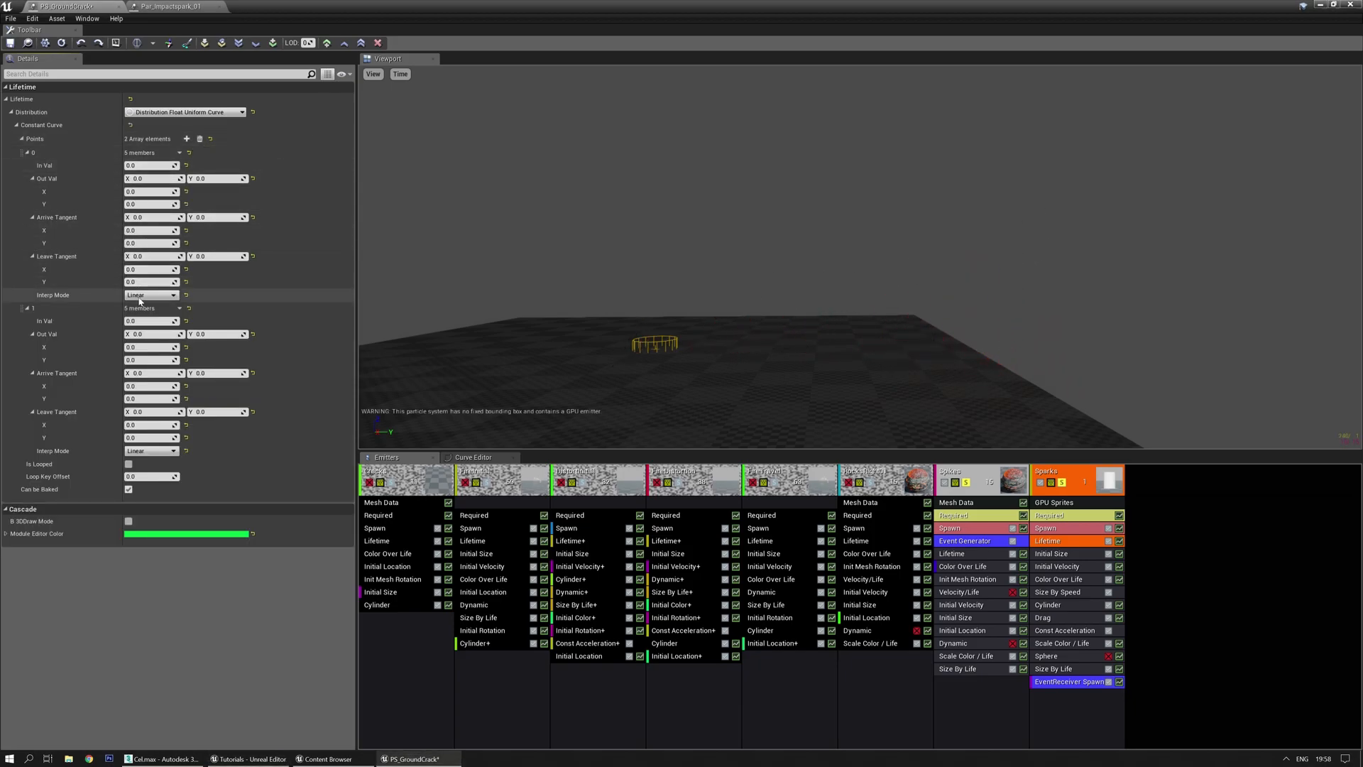
# Enter time 0.6 and lifetime ranges 0.32–1.0 and 0.66–1.5 for the two points
pyautogui.click(151, 321)
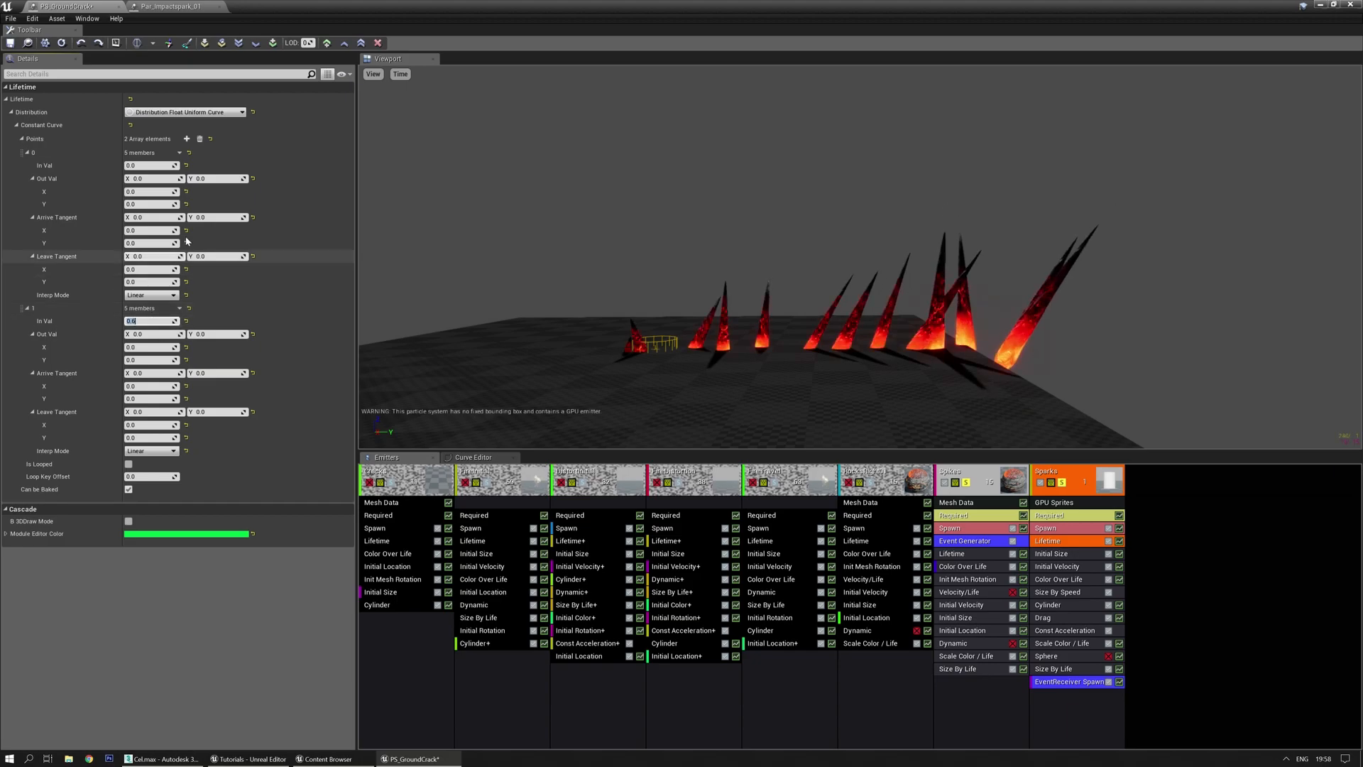
pyautogui.click(153, 179)
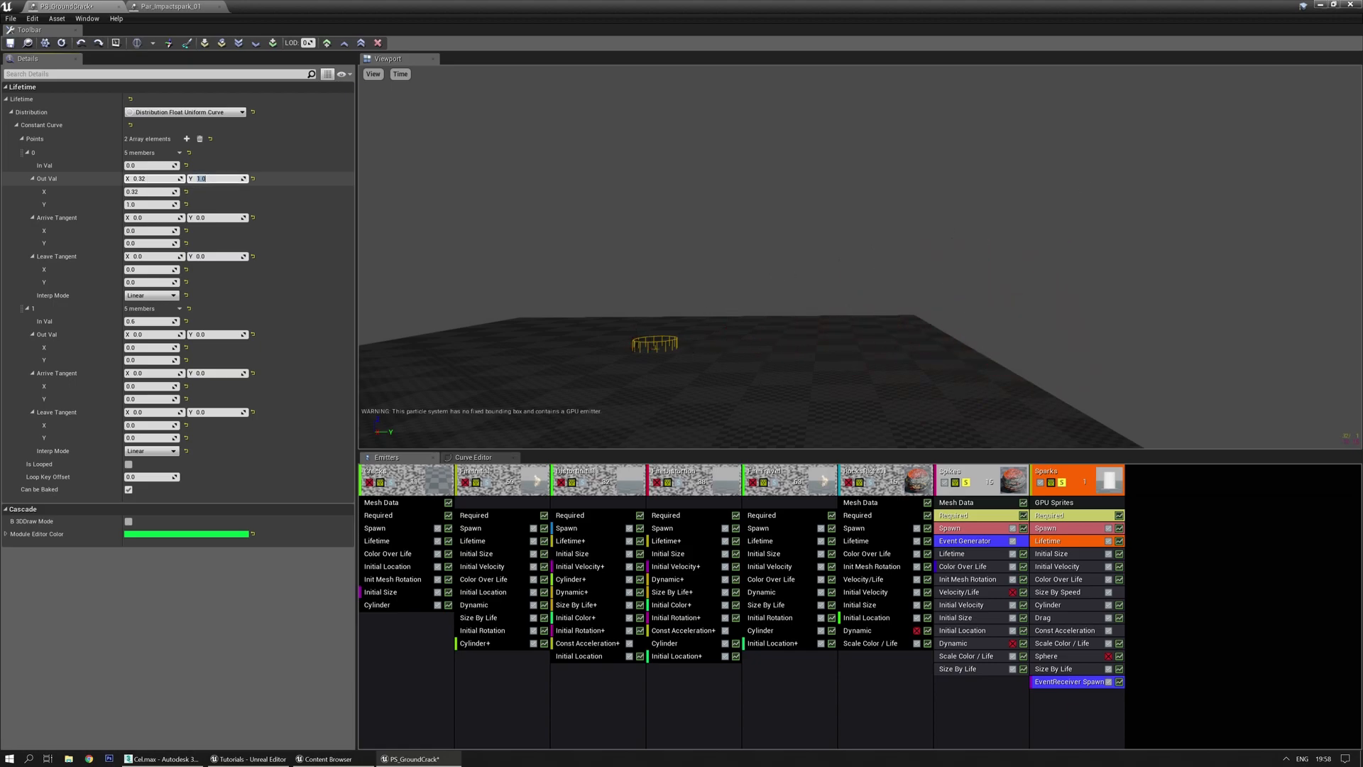
pyautogui.click(174, 335)
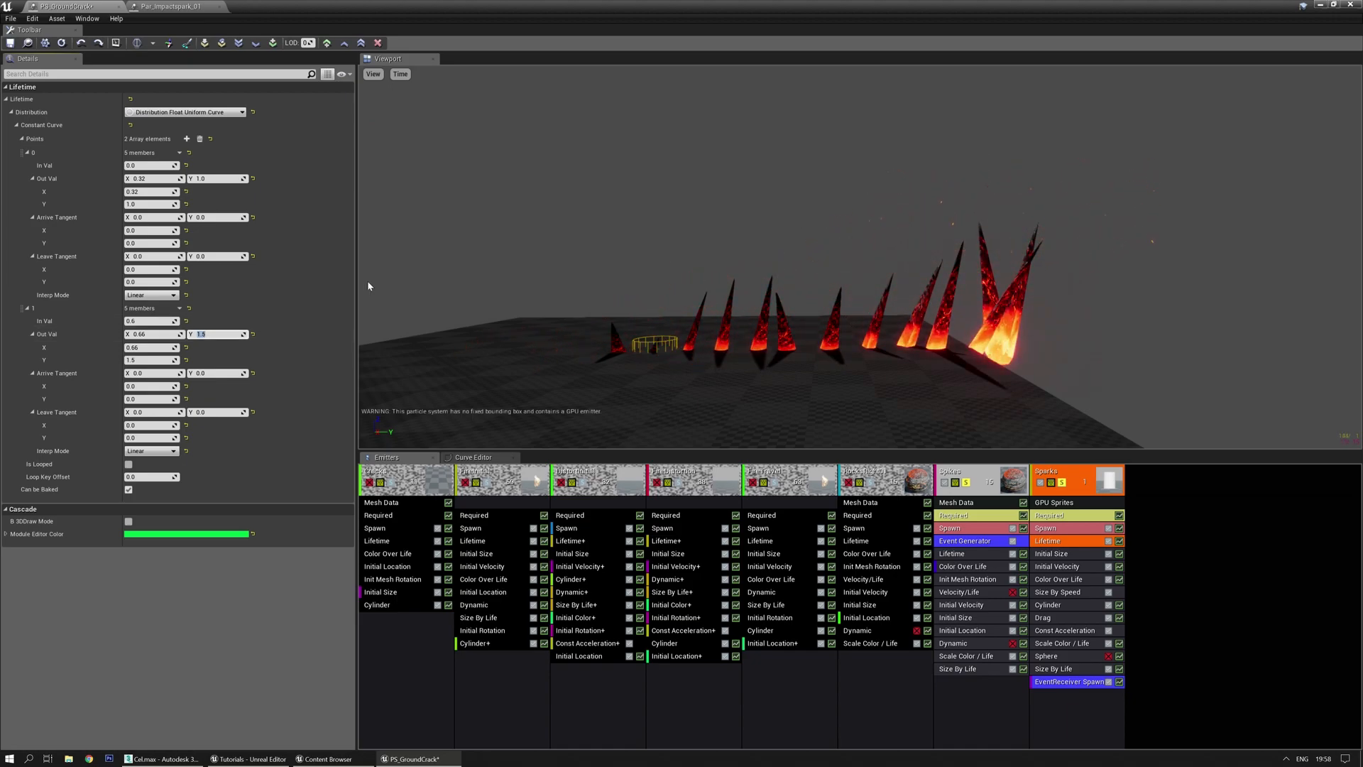
pyautogui.click(1047, 619)
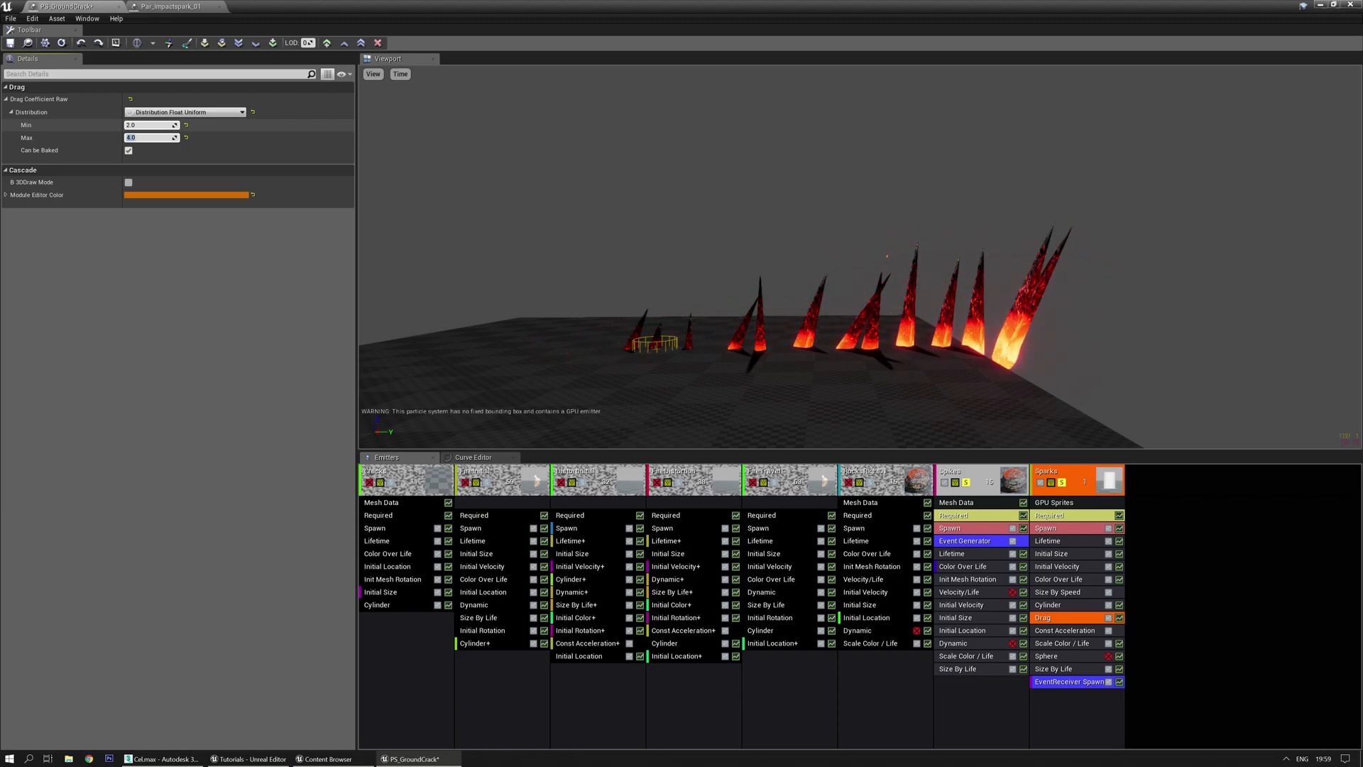
# Set the Sparks drag coefficient range to 1.0–1.5
pyautogui.click(154, 124)
pyautogui.write('1.5')
pyautogui.press('Return')
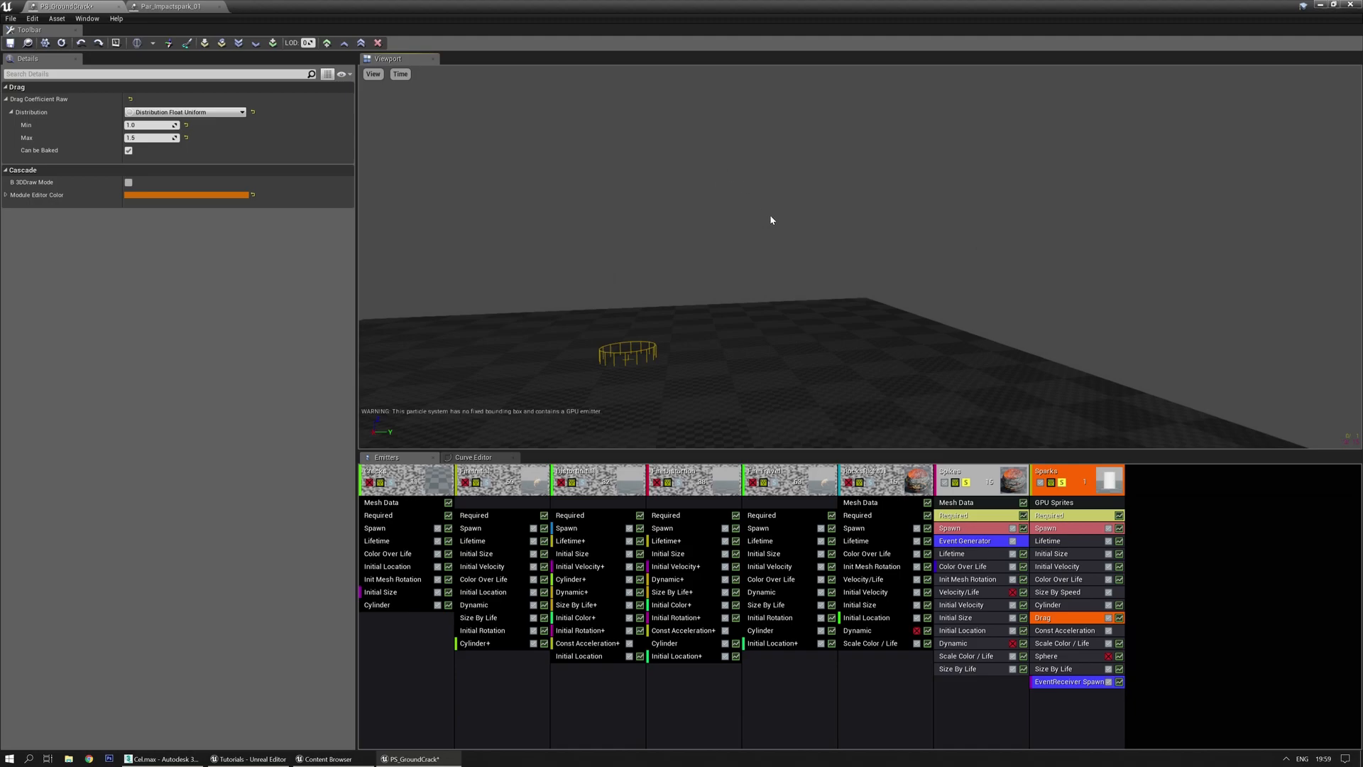
pyautogui.moveTo(769, 215); pyautogui.dragTo(838, 242, button='right')
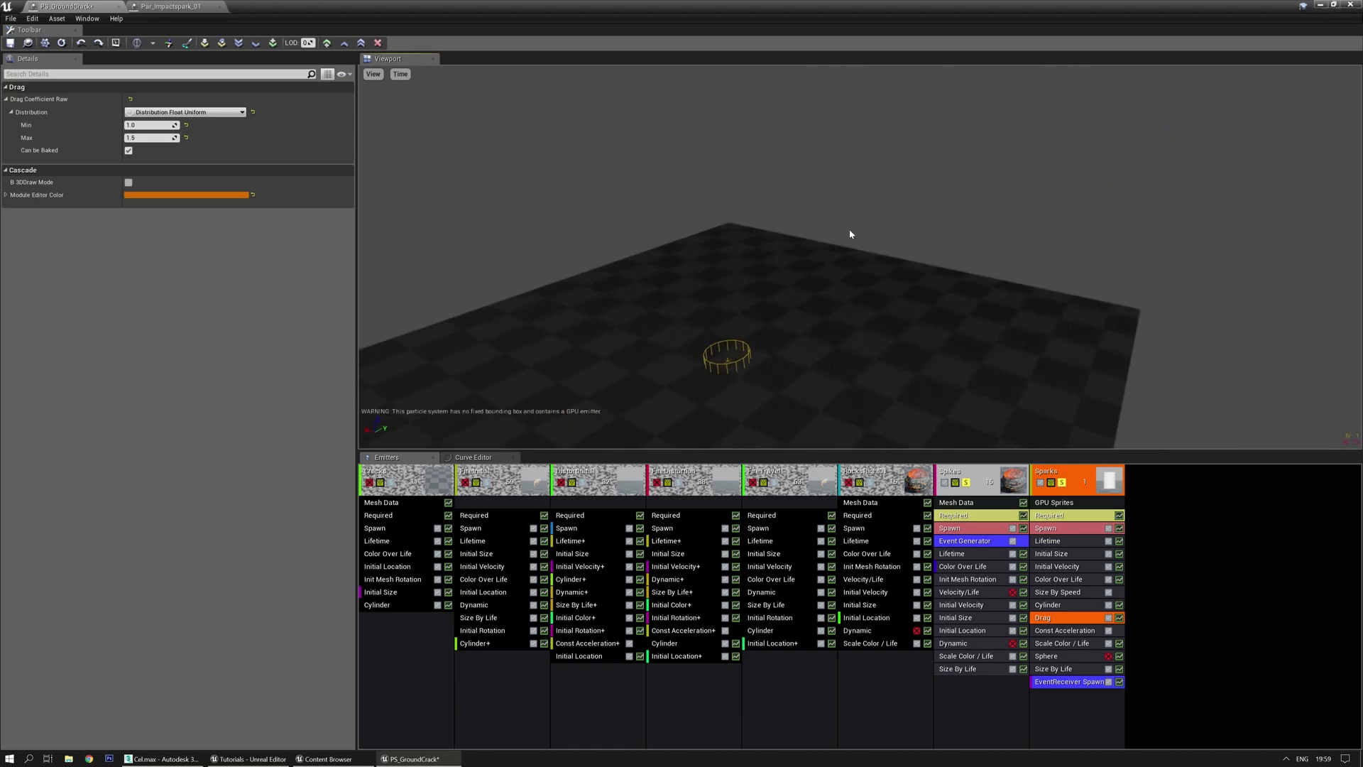
pyautogui.moveTo(901, 318); pyautogui.dragTo(916, 298, button='right')
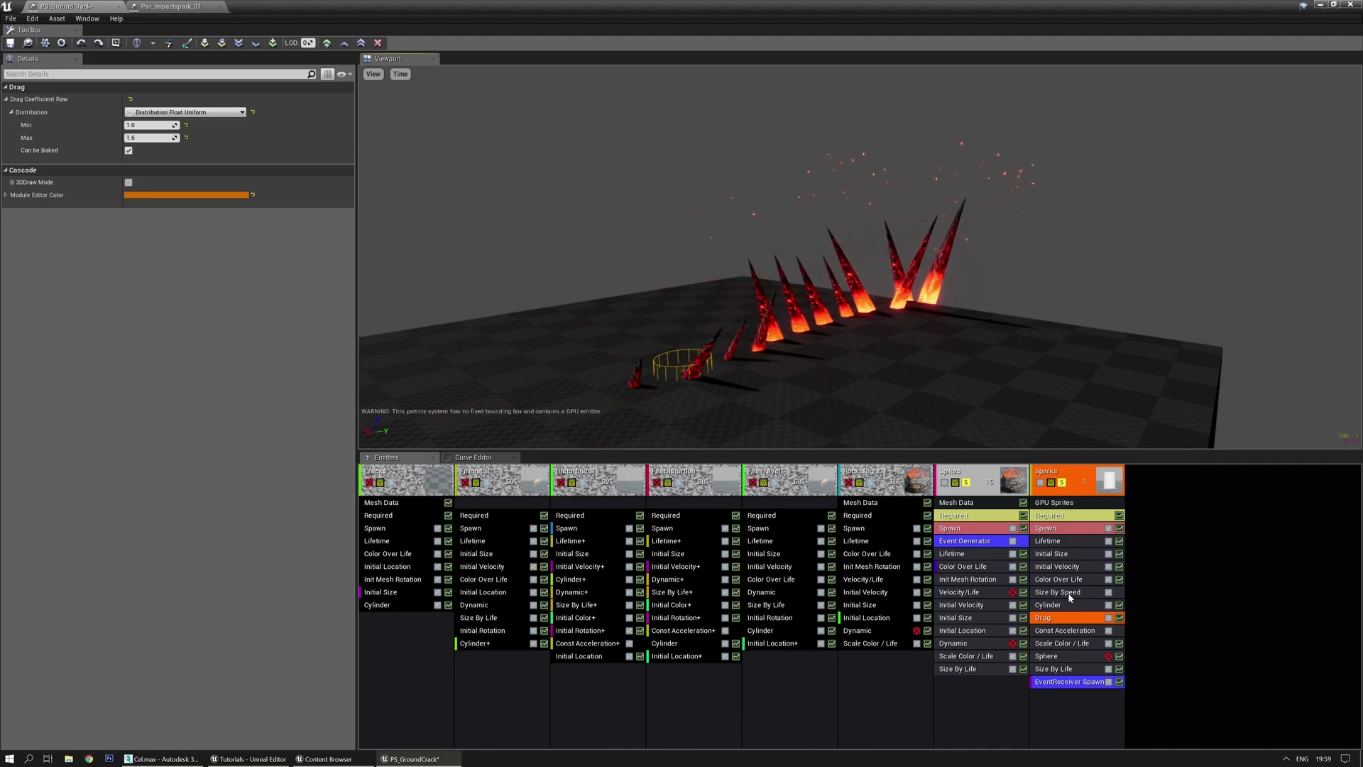
# Enable the Sparks Sphere location module and disable the Cylinder module
pyautogui.click(1073, 631)
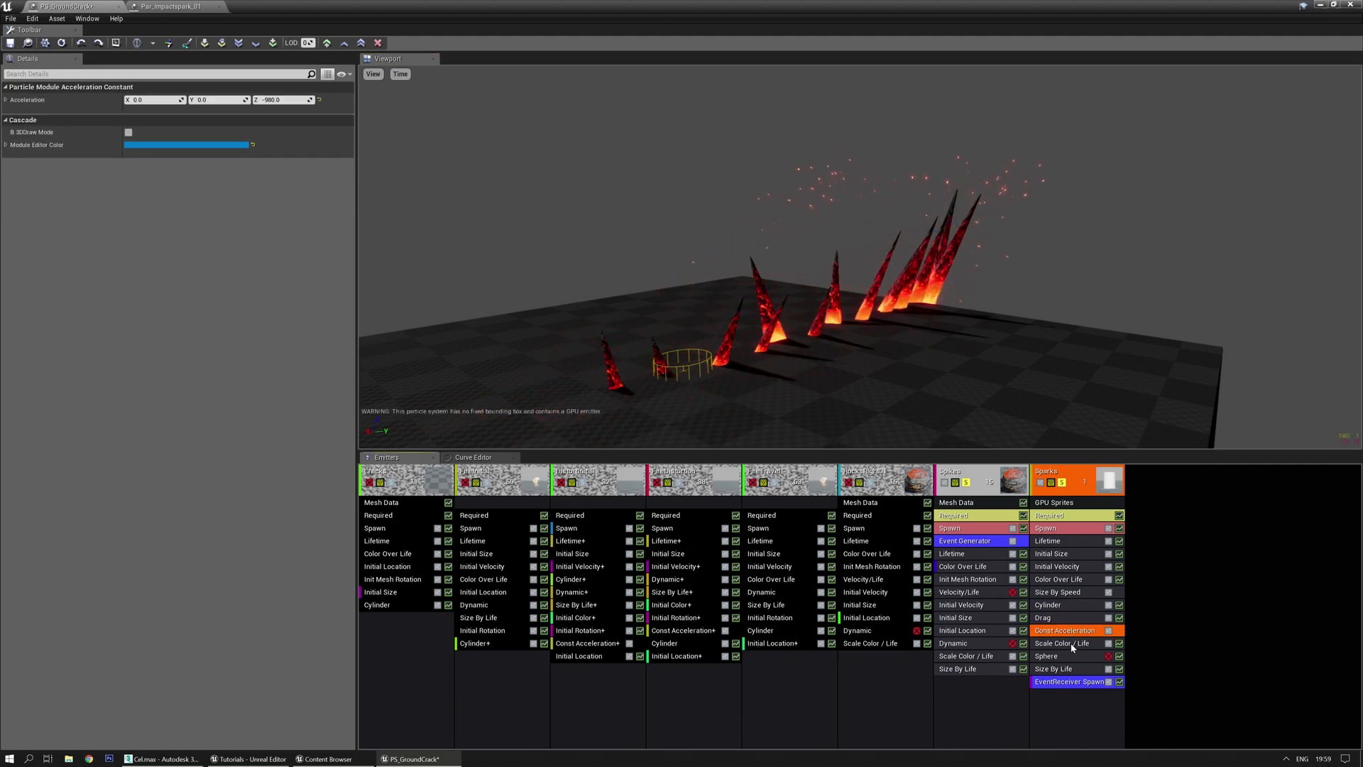
pyautogui.click(1108, 655)
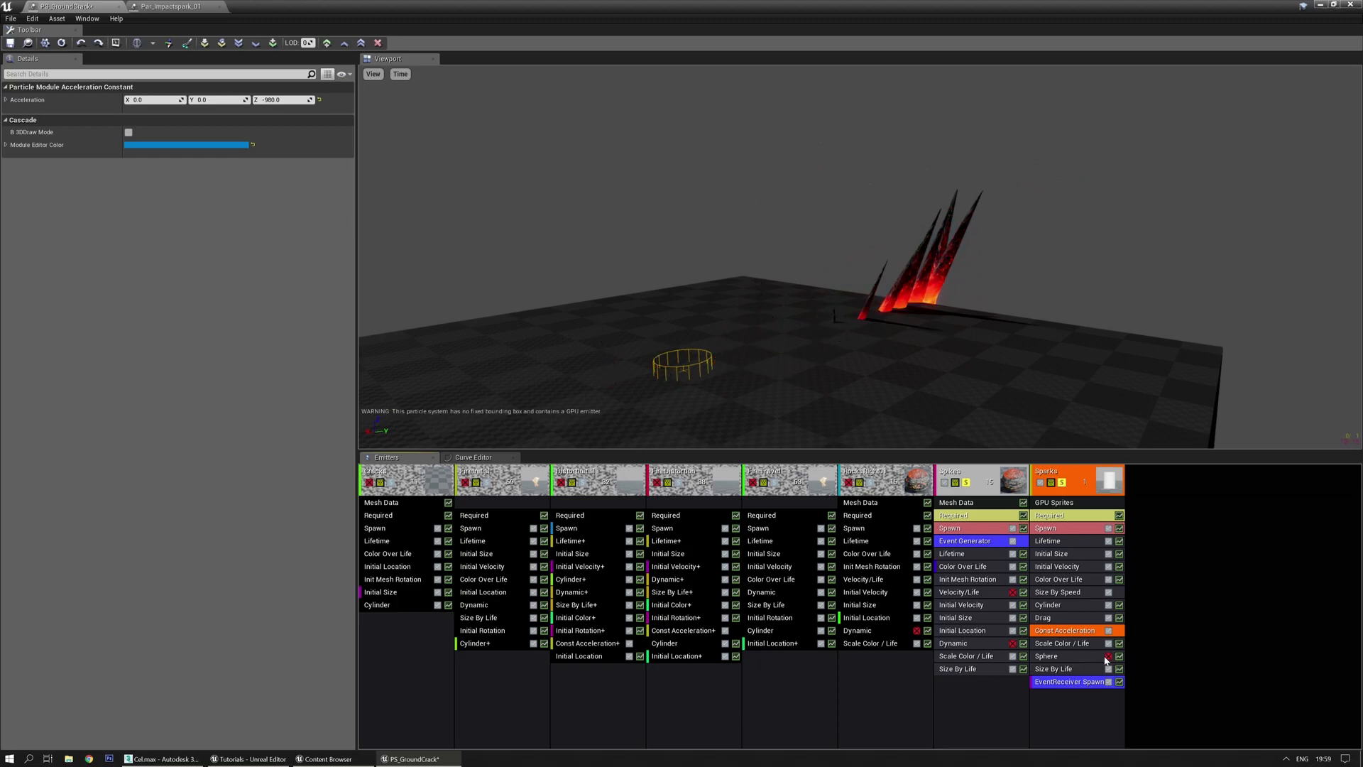
pyautogui.click(1108, 605)
pyautogui.moveTo(1024, 371); pyautogui.dragTo(885, 382, button='right')
# On the Sparks Sphere module, set the minimum Velocity Scale to 10
pyautogui.click(1064, 605)
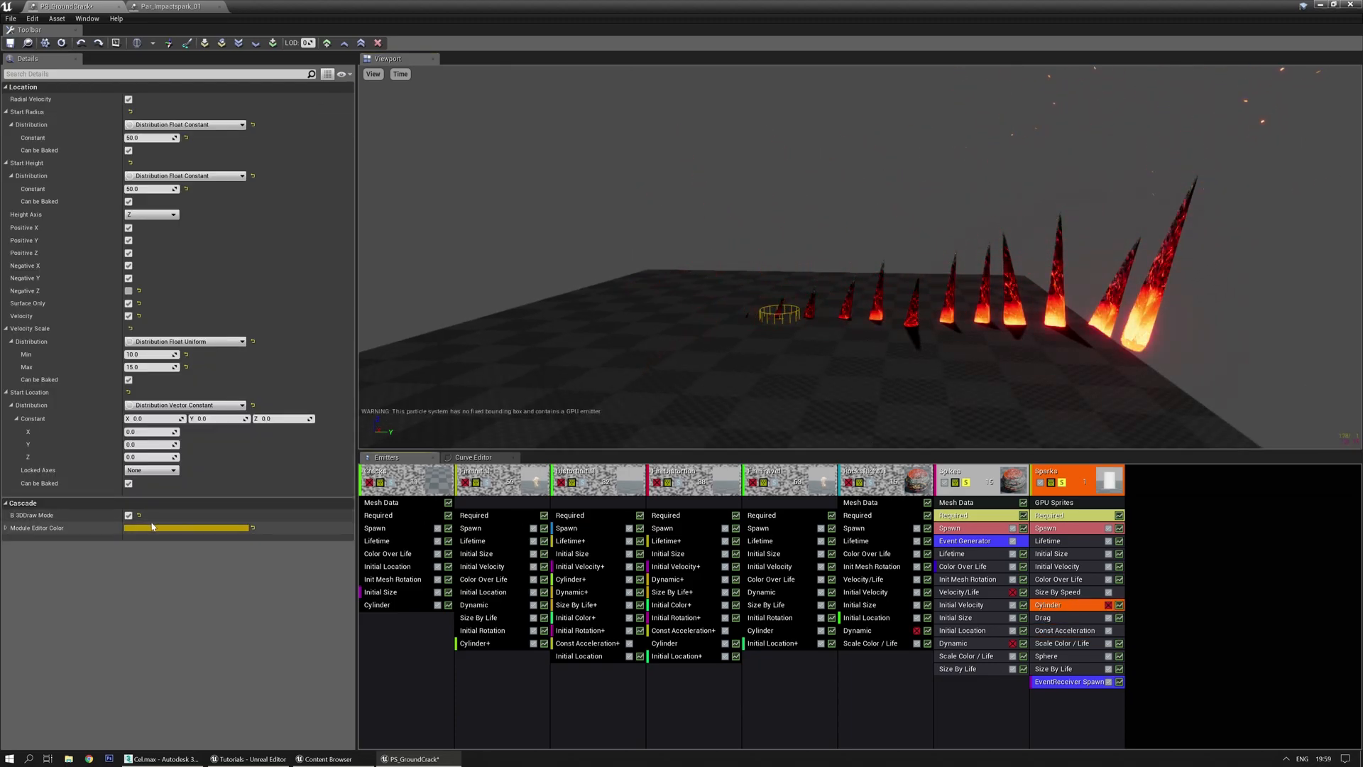
pyautogui.click(1061, 656)
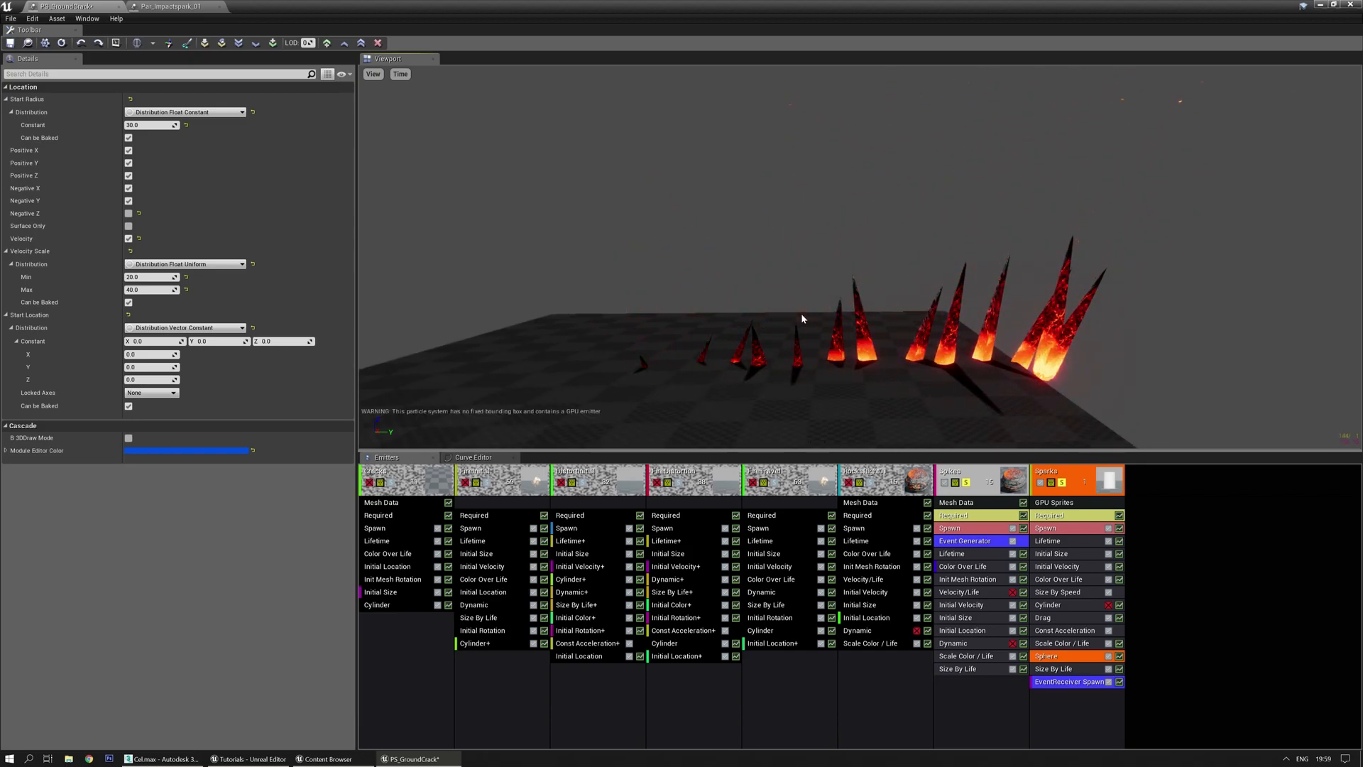
pyautogui.moveTo(826, 282); pyautogui.dragTo(829, 235)
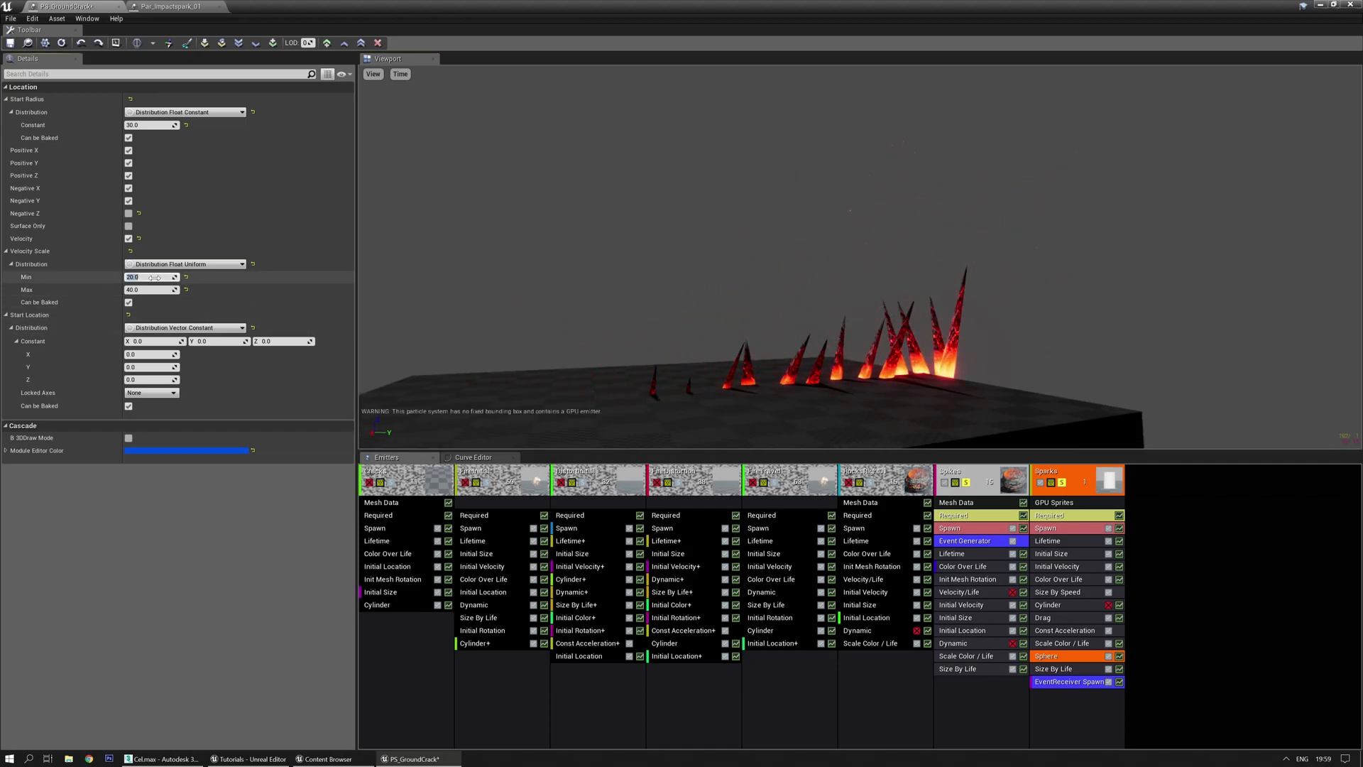
pyautogui.write('0')
pyautogui.press('Tab')
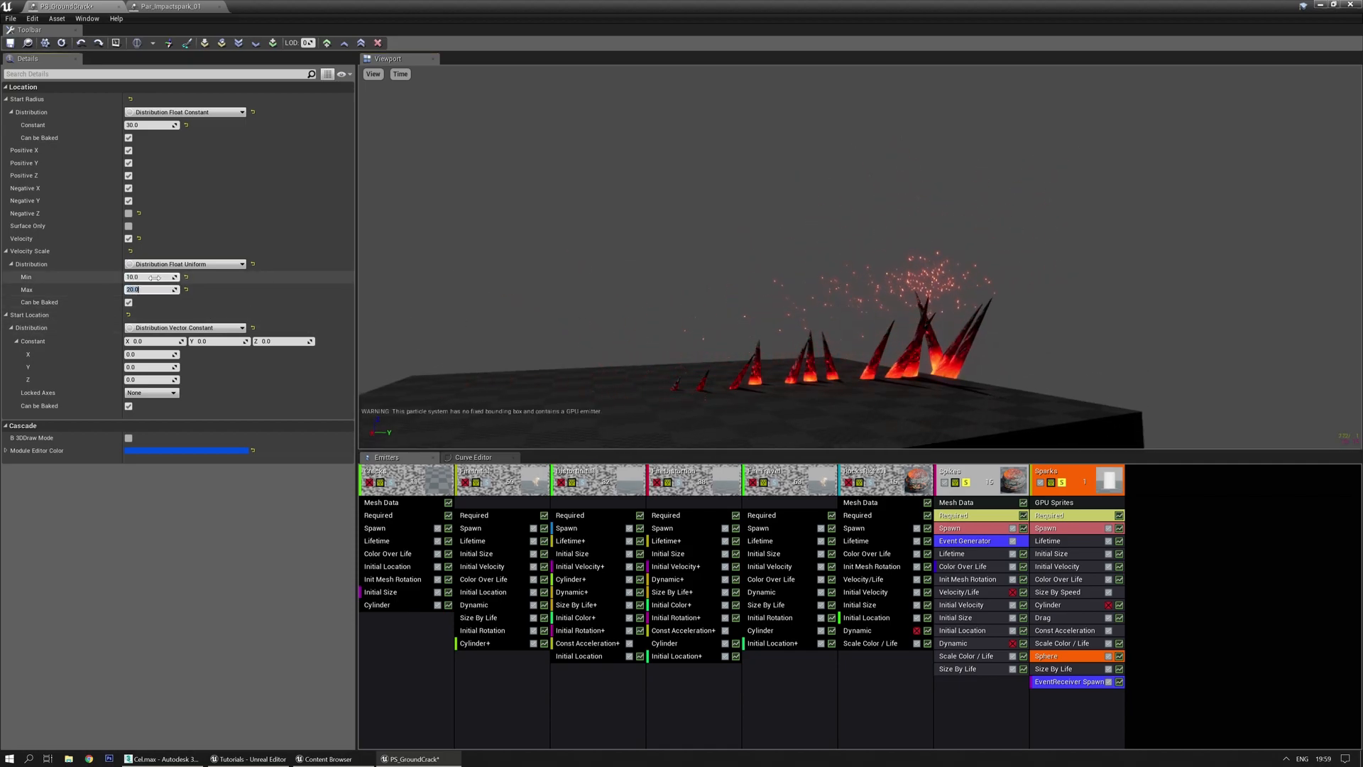
# Turn off Surface Only and Negative Z on the Sparks sphere spawn shape
pyautogui.moveTo(802, 309); pyautogui.dragTo(816, 330)
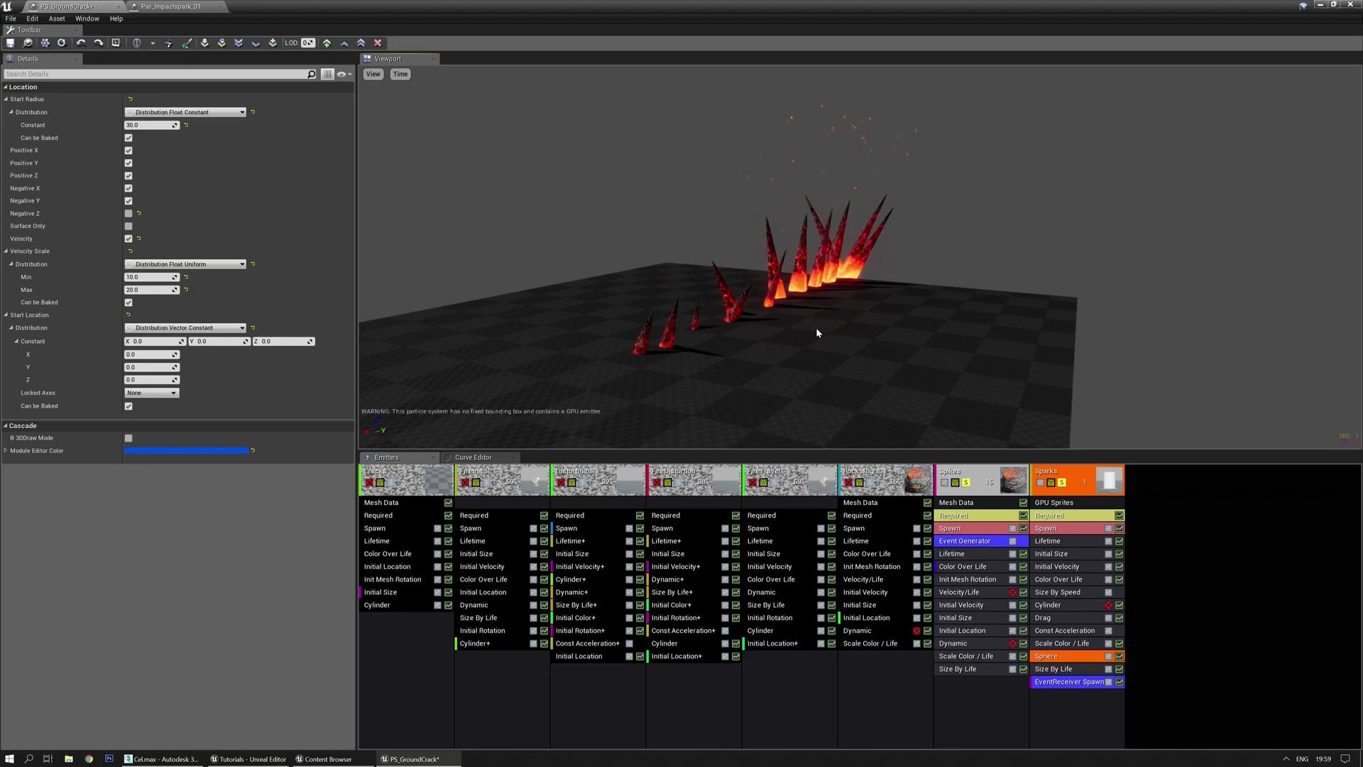
pyautogui.moveTo(880, 316)
pyautogui.mouseDown()
pyautogui.moveTo(832, 328)
pyautogui.moveTo(882, 319)
pyautogui.mouseUp()
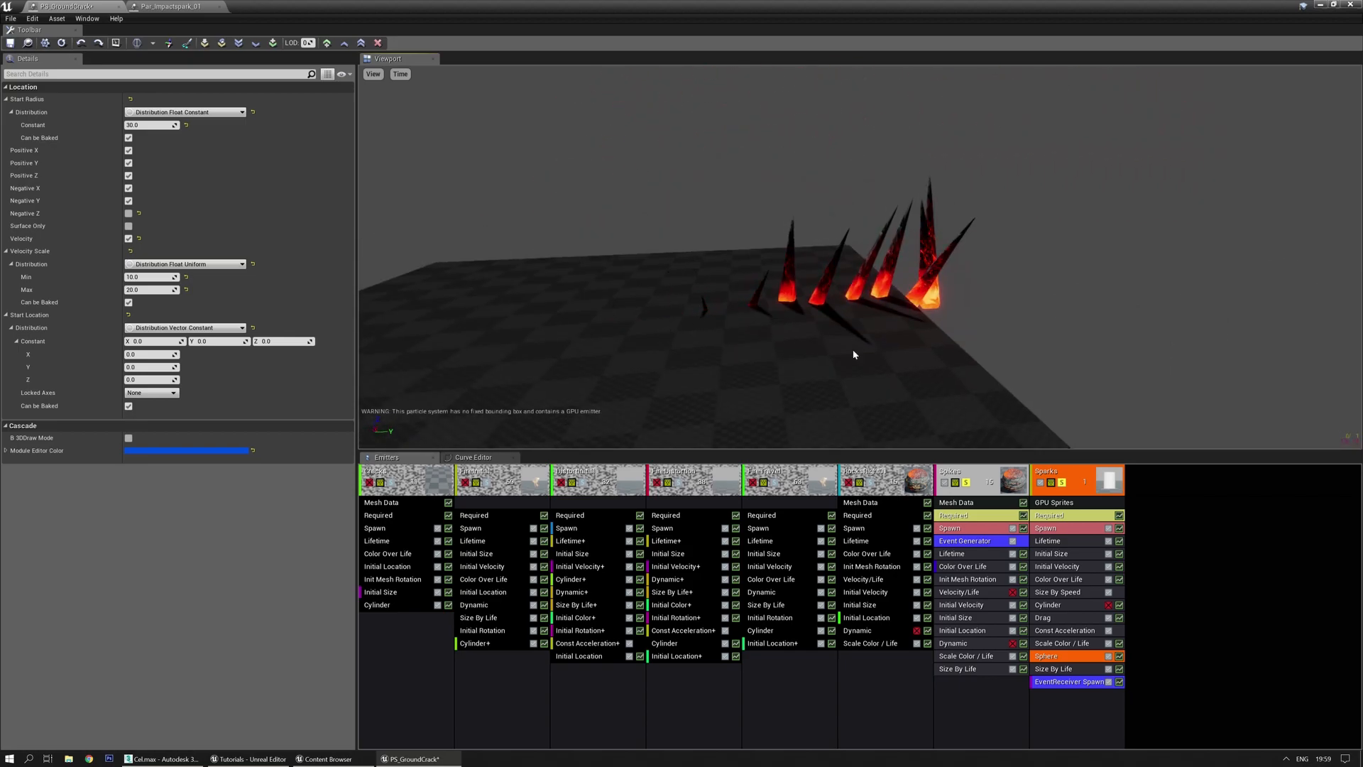
pyautogui.click(129, 226)
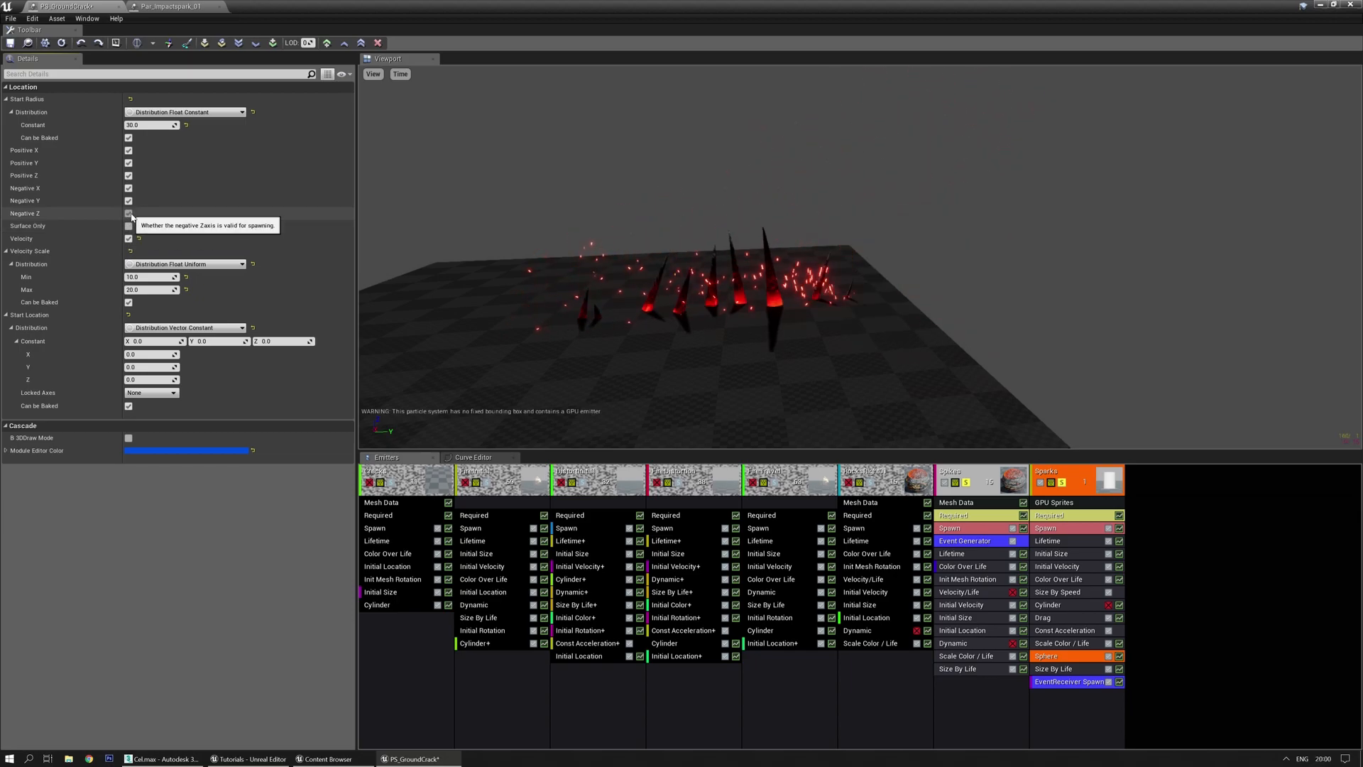
pyautogui.click(129, 213)
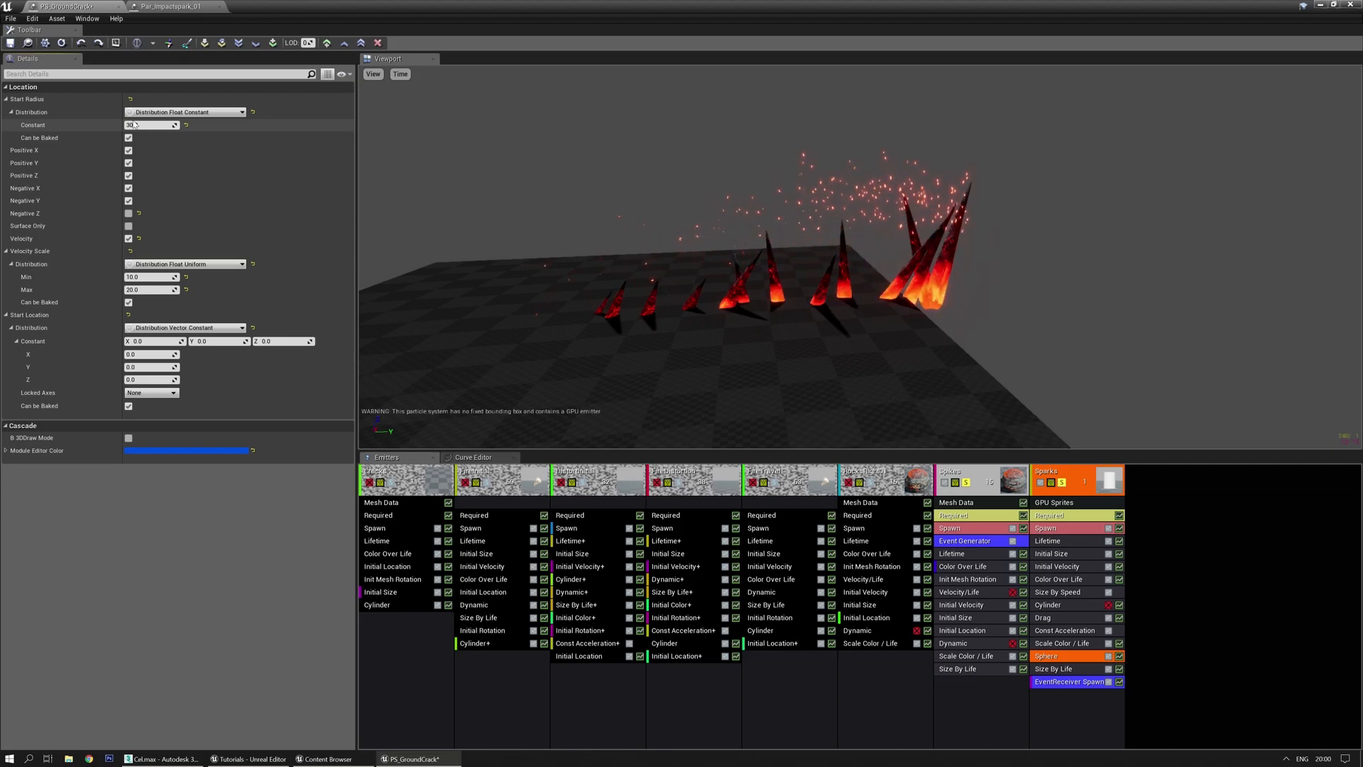
pyautogui.moveTo(566, 304); pyautogui.dragTo(852, 341)
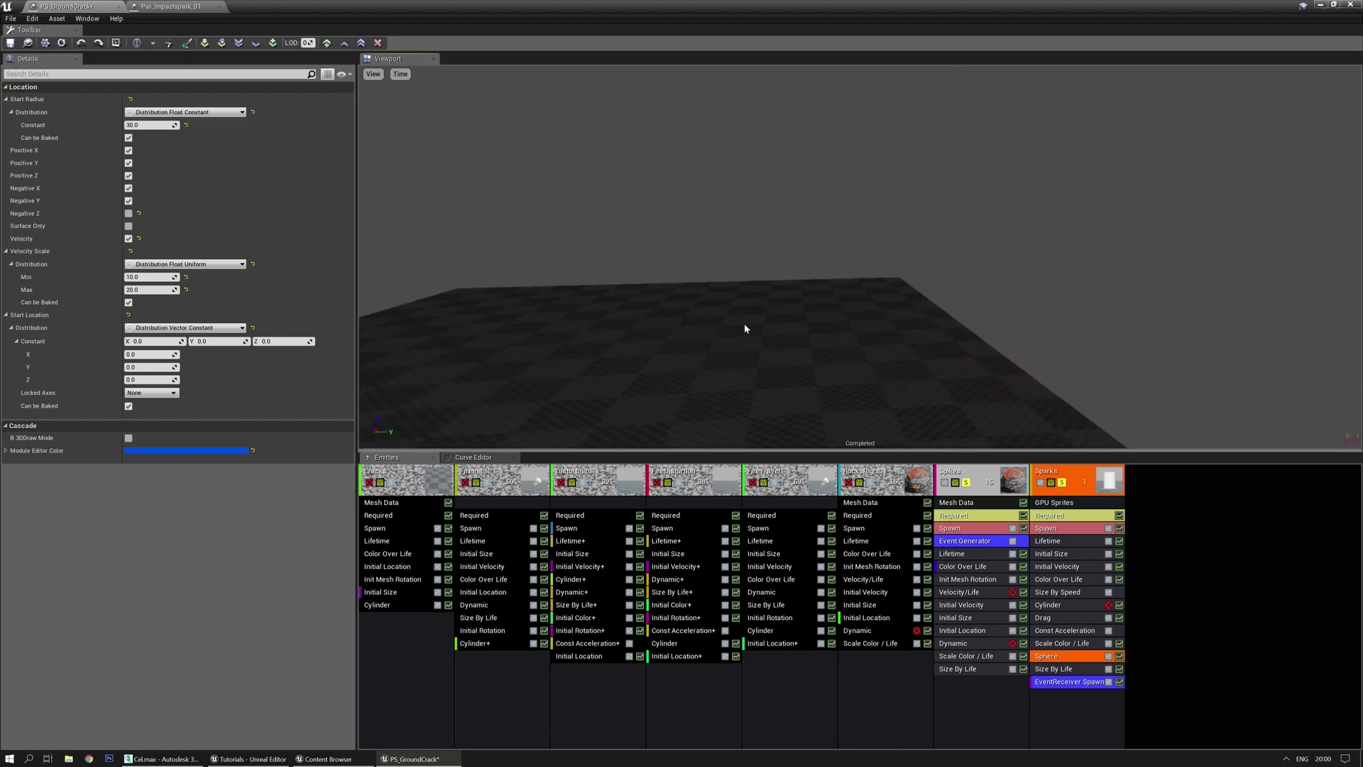
# Lower the minimum upward Z velocity to 200 on both Sparks Initial Velocity curve points
pyautogui.click(1061, 566)
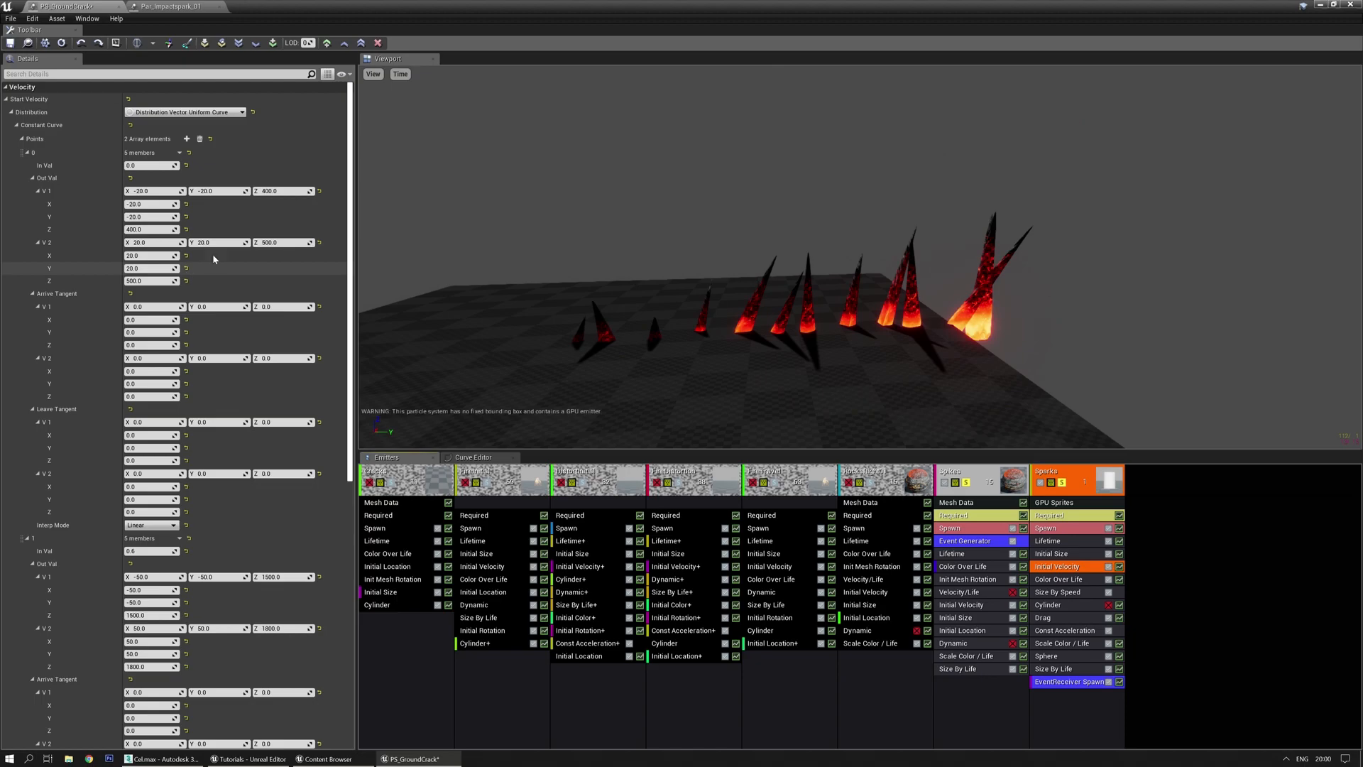
pyautogui.scroll(-5, 243, 245)
pyautogui.scroll(-2, 228, 490)
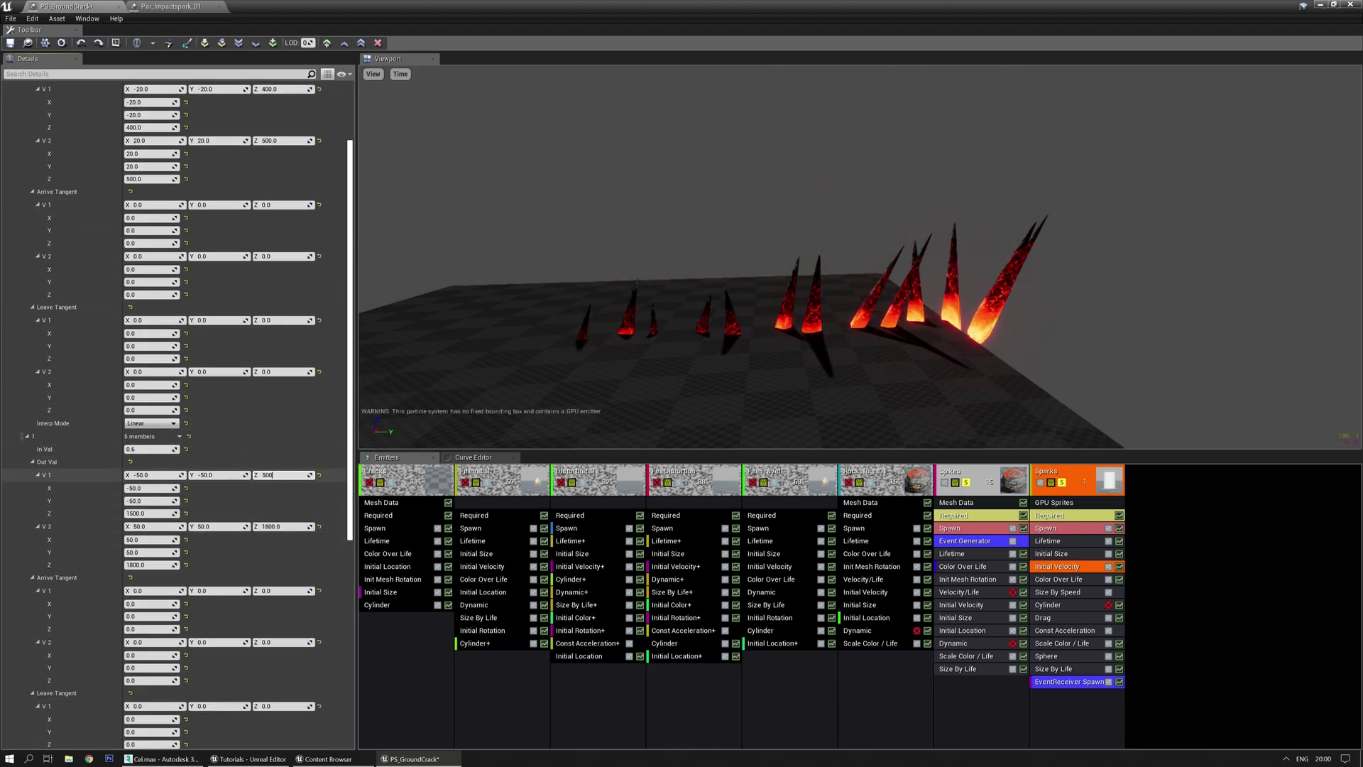
pyautogui.write('0')
pyautogui.press('Return')
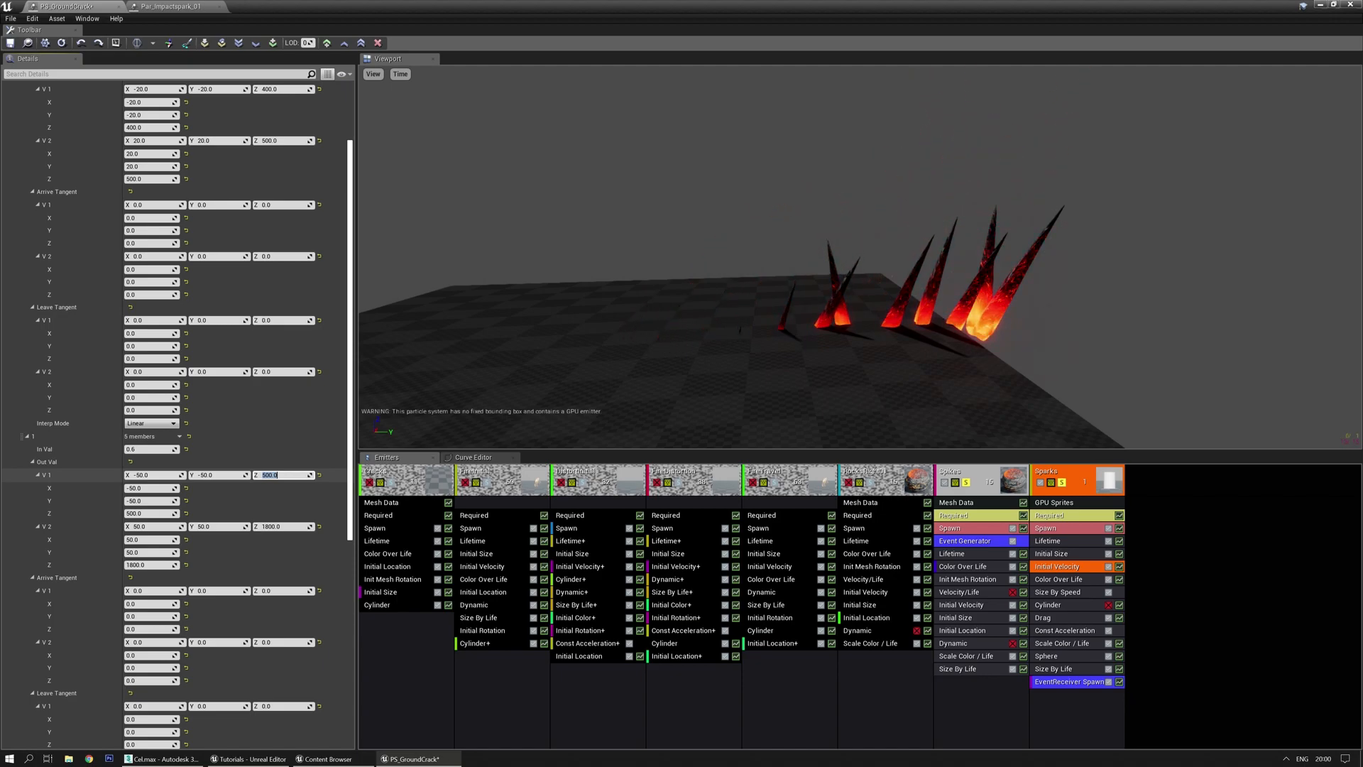
pyautogui.press('Return')
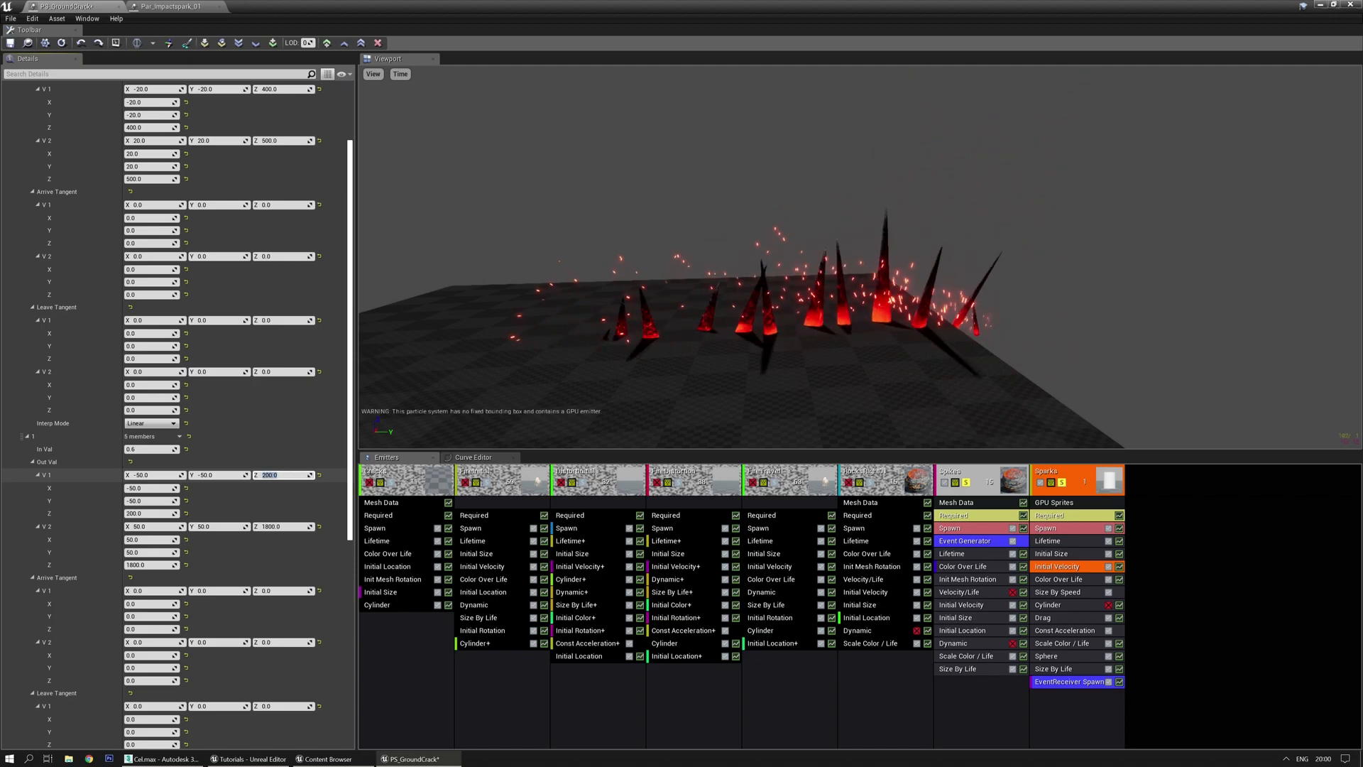
pyautogui.scroll(3, 264, 242)
pyautogui.click(273, 191)
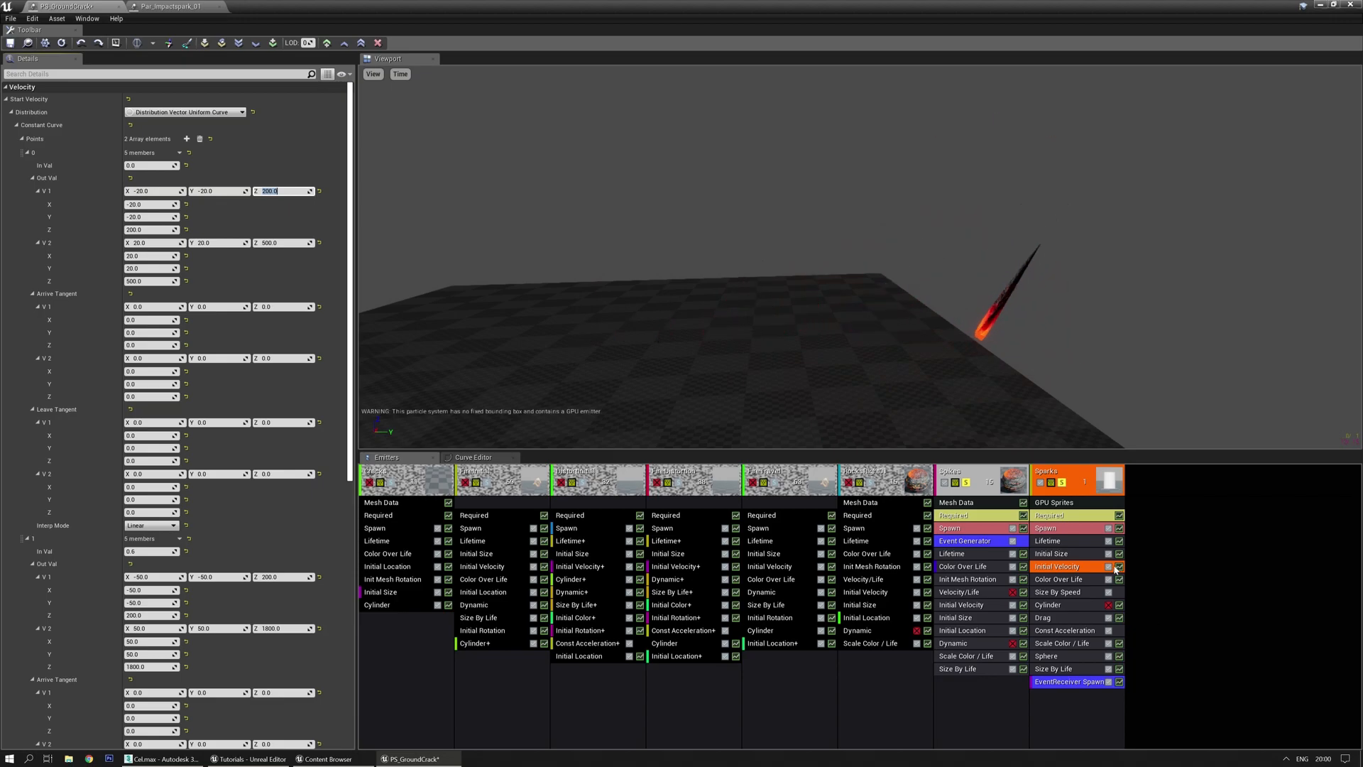
pyautogui.click(498, 462)
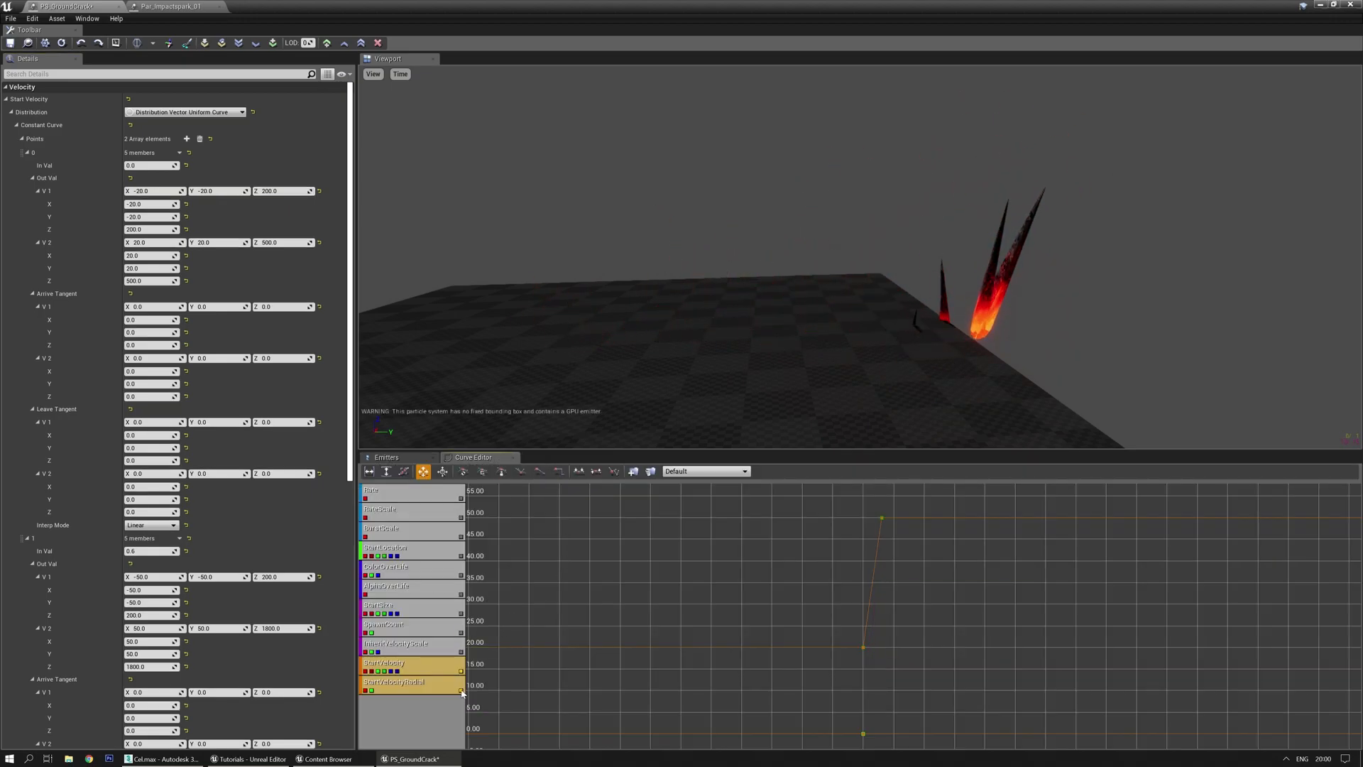
# Give the Sparks StartVelocity curve keys Curve Auto interpolation in the curve editor
pyautogui.scroll(-6, 561, 662)
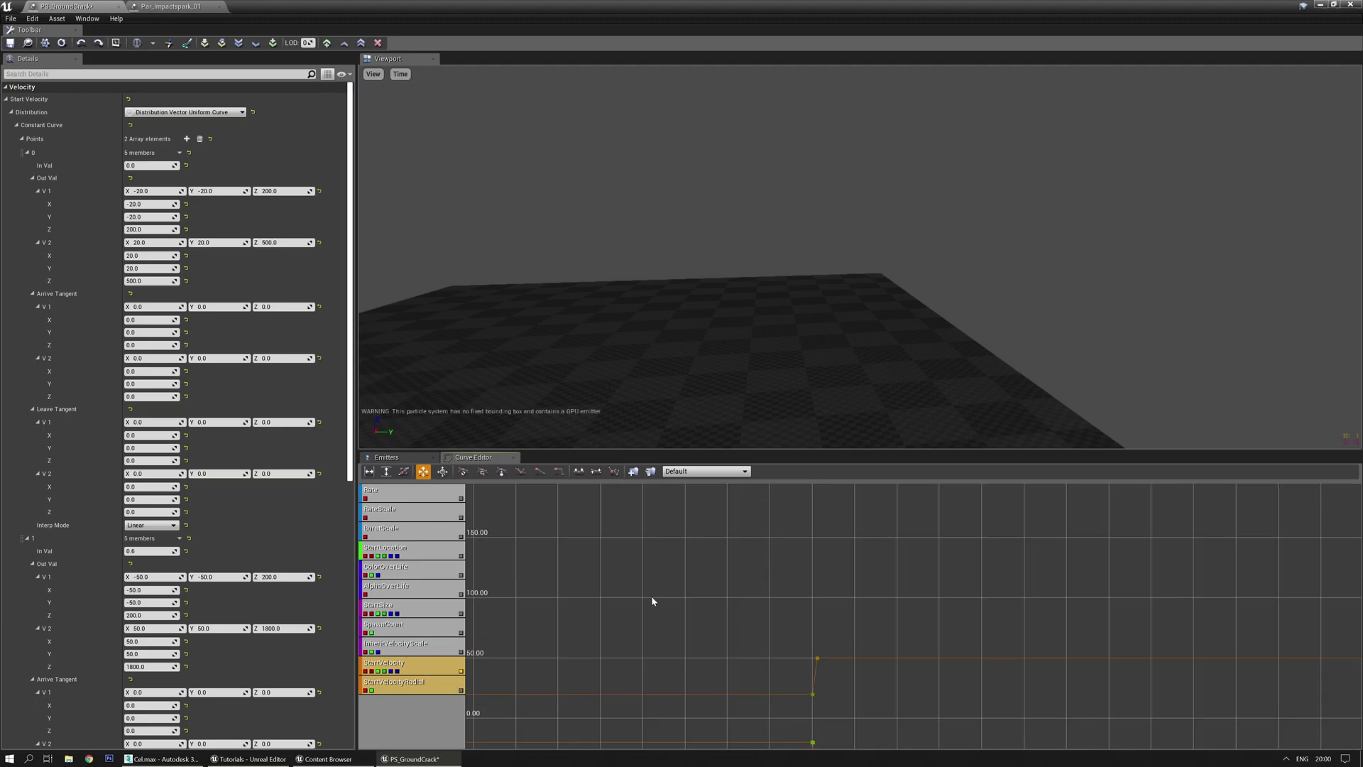
pyautogui.moveTo(890, 643); pyautogui.dragTo(885, 524, button='right')
pyautogui.moveTo(722, 658); pyautogui.dragTo(714, 631)
pyautogui.moveTo(715, 631); pyautogui.dragTo(760, 561, button='right')
pyautogui.moveTo(706, 664); pyautogui.dragTo(690, 554)
pyautogui.scroll(-3, 745, 540)
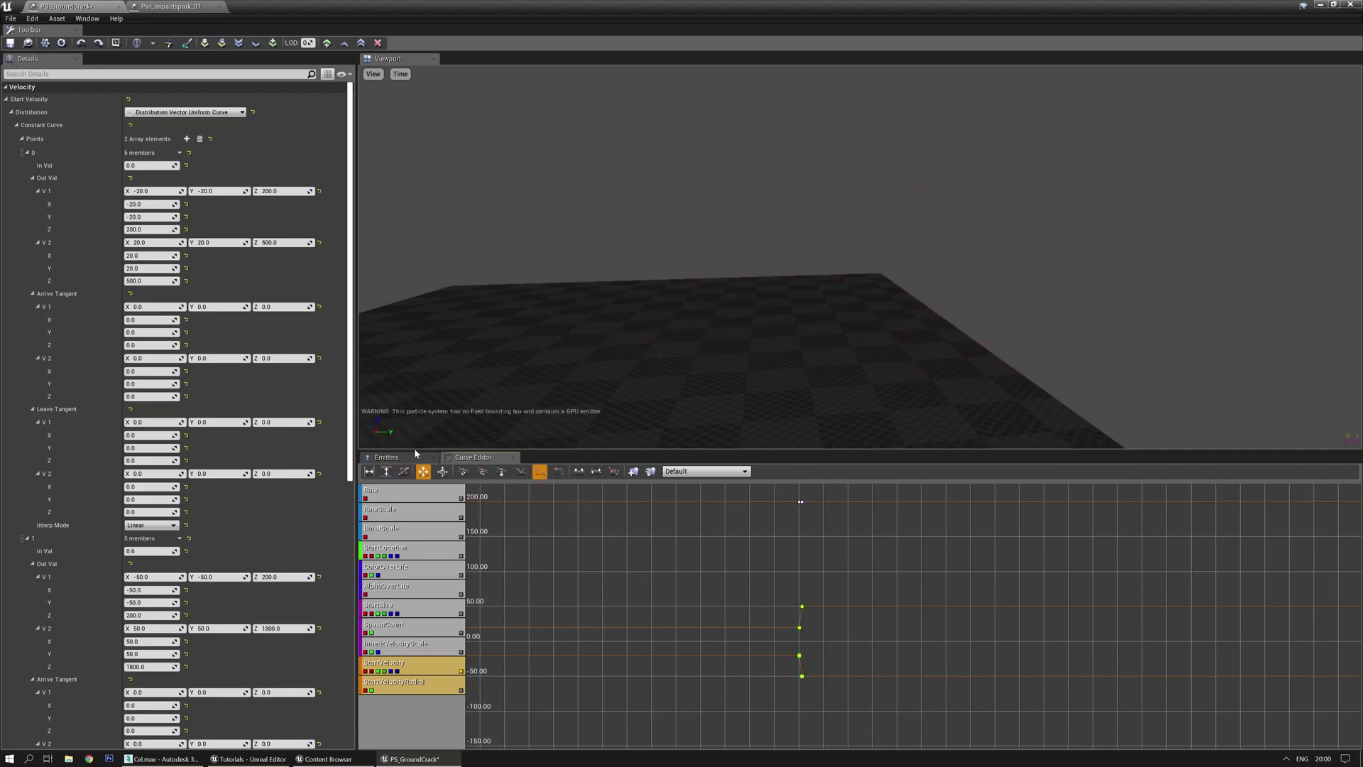
pyautogui.click(463, 472)
pyautogui.click(511, 519)
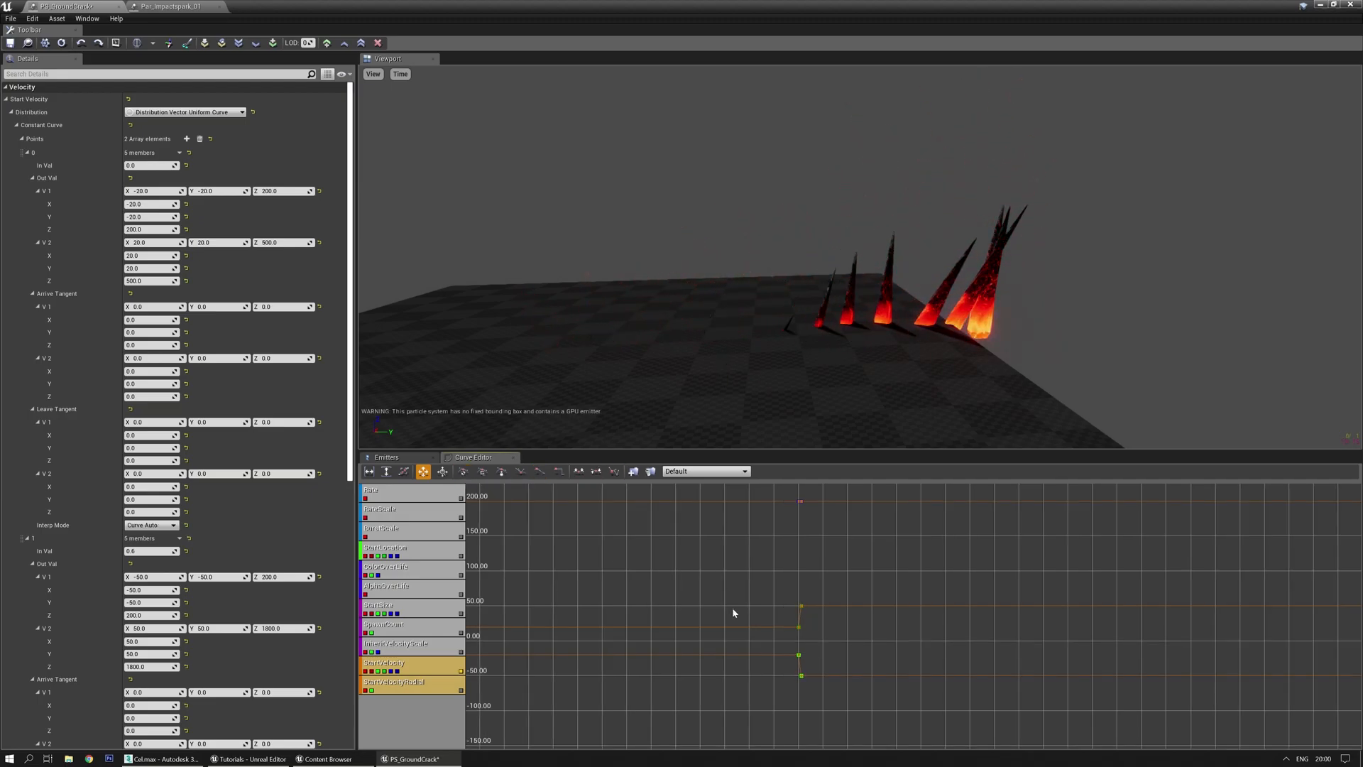
pyautogui.scroll(6, 730, 601)
pyautogui.moveTo(864, 599); pyautogui.dragTo(670, 608)
pyautogui.moveTo(822, 590); pyautogui.dragTo(913, 600)
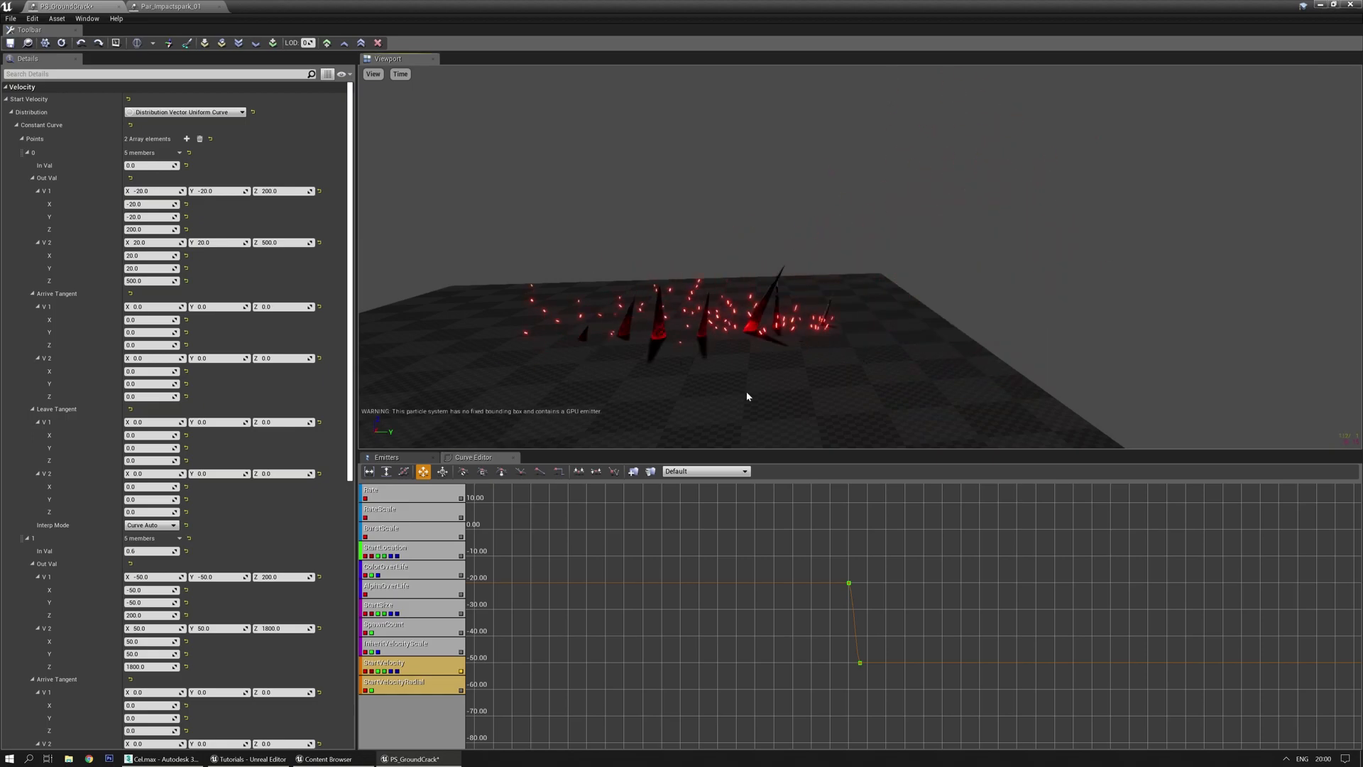
pyautogui.click(394, 459)
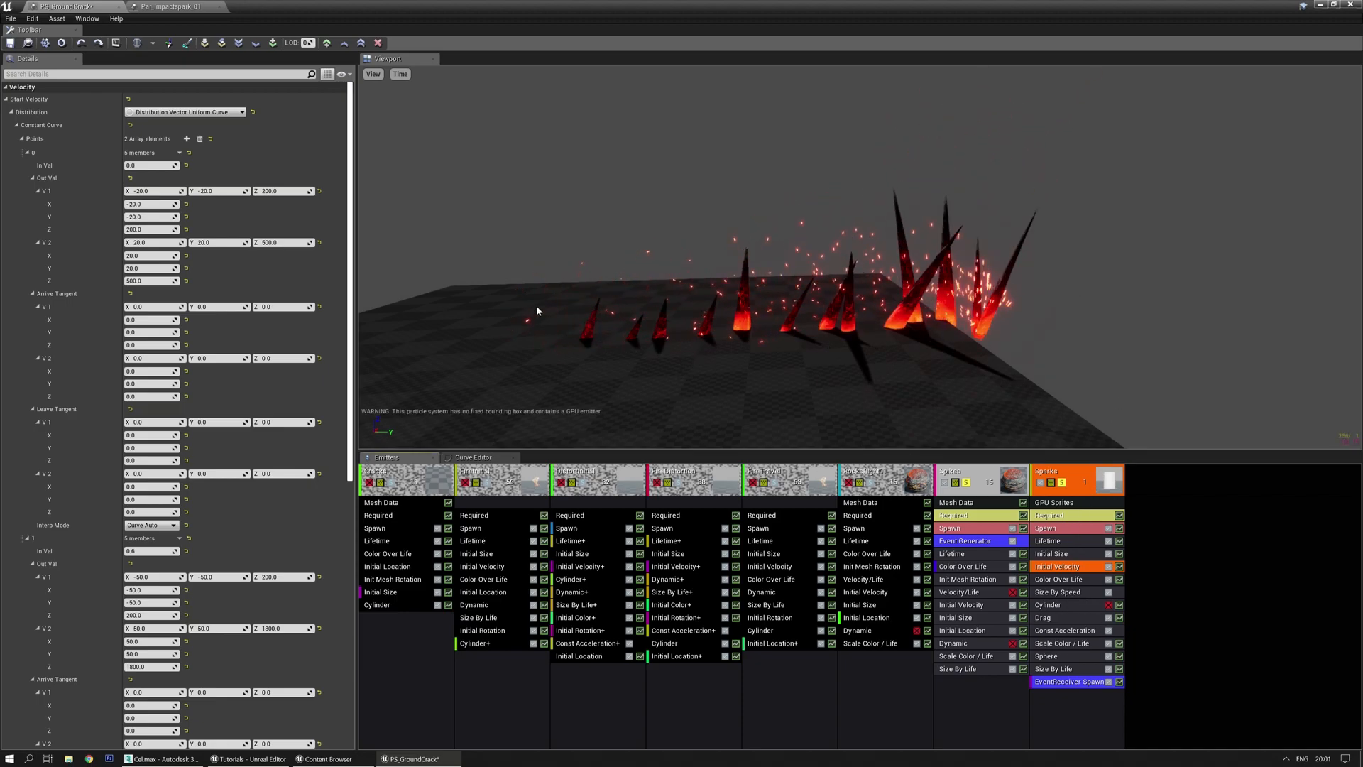
# Raise the sparks' second Initial Velocity point maximum Y to 1200
pyautogui.scroll(-5, 153, 545)
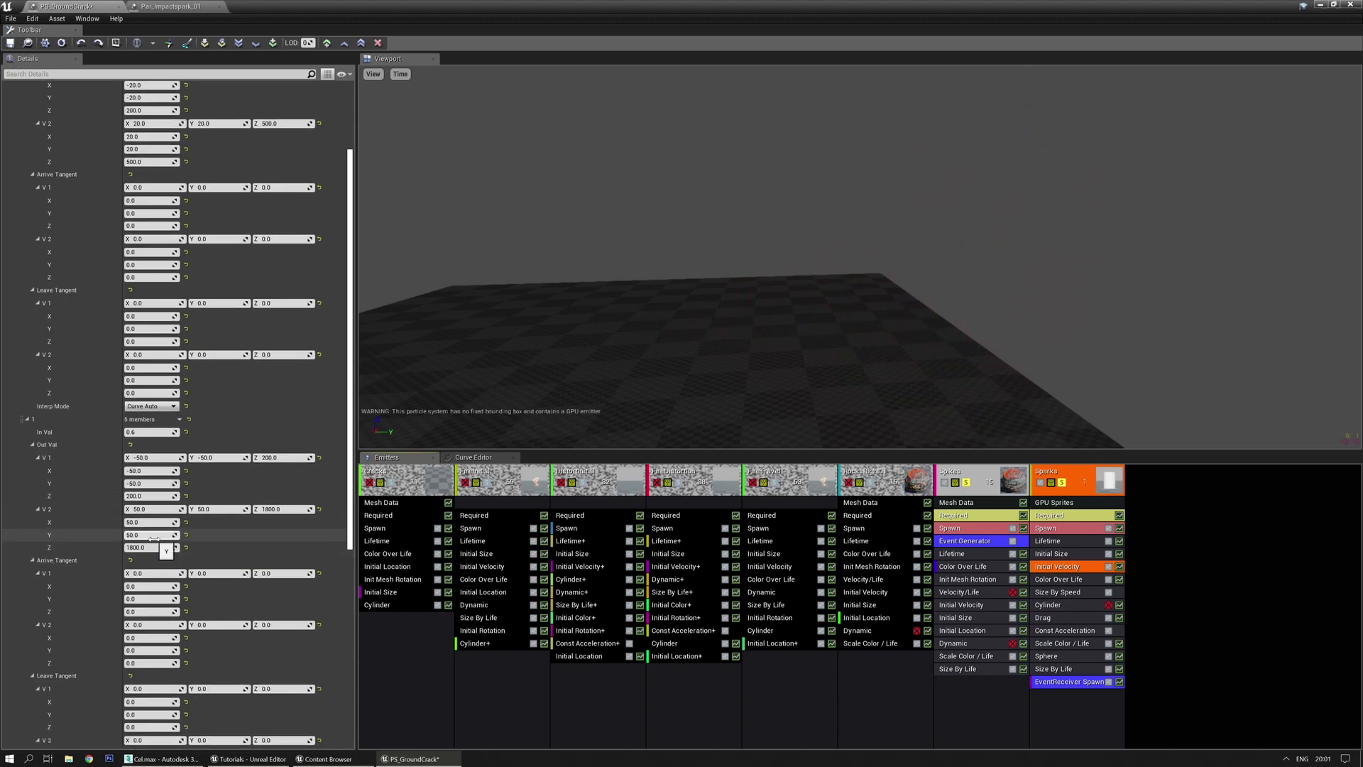
pyautogui.click(217, 509)
pyautogui.write('200')
pyautogui.press('Return')
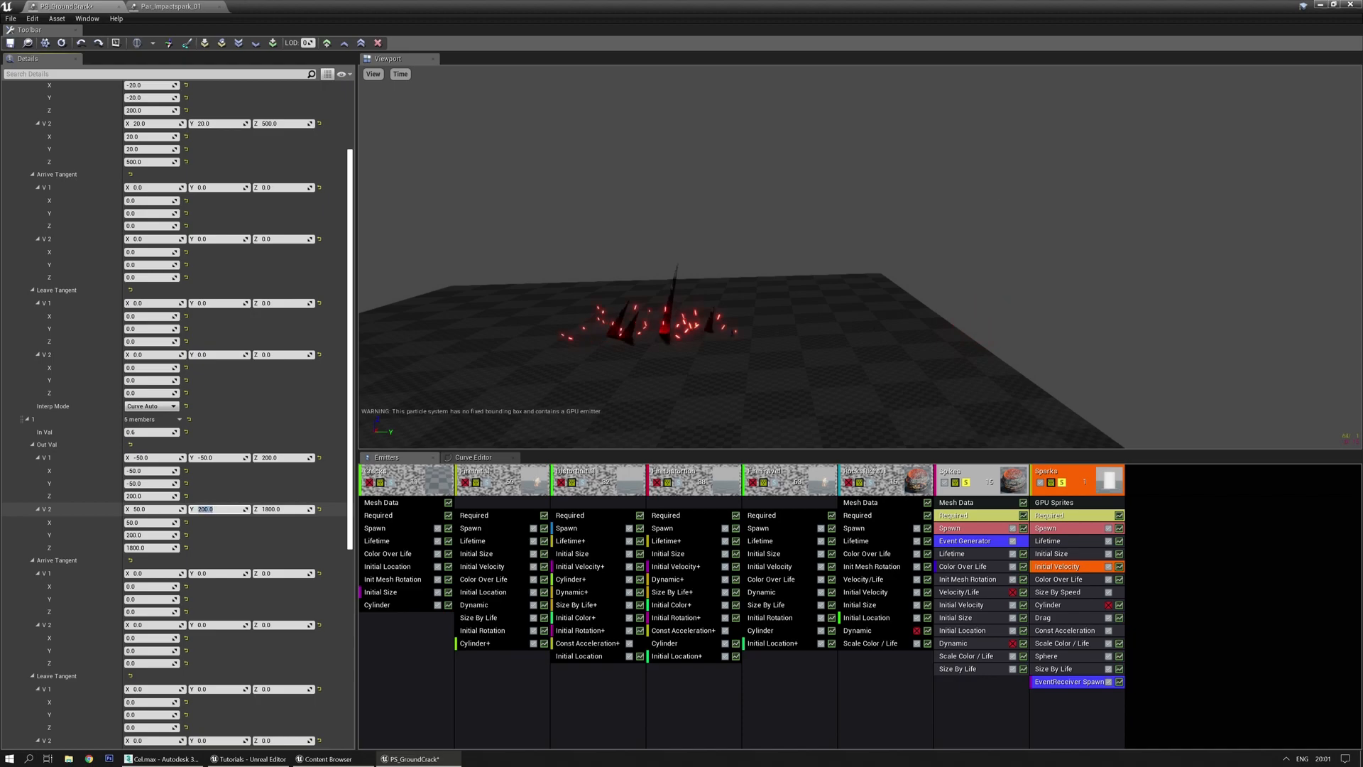
pyautogui.write('400')
pyautogui.press('Return')
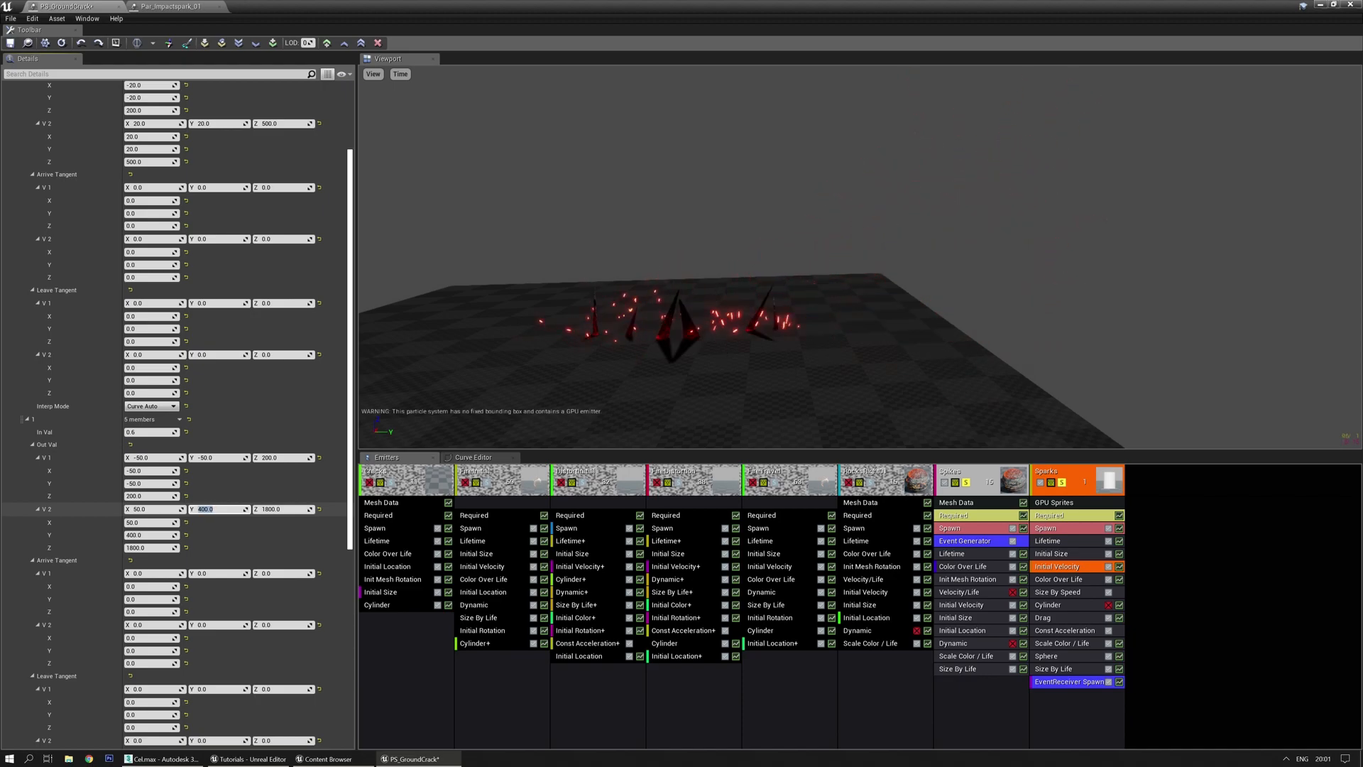
pyautogui.write('12')
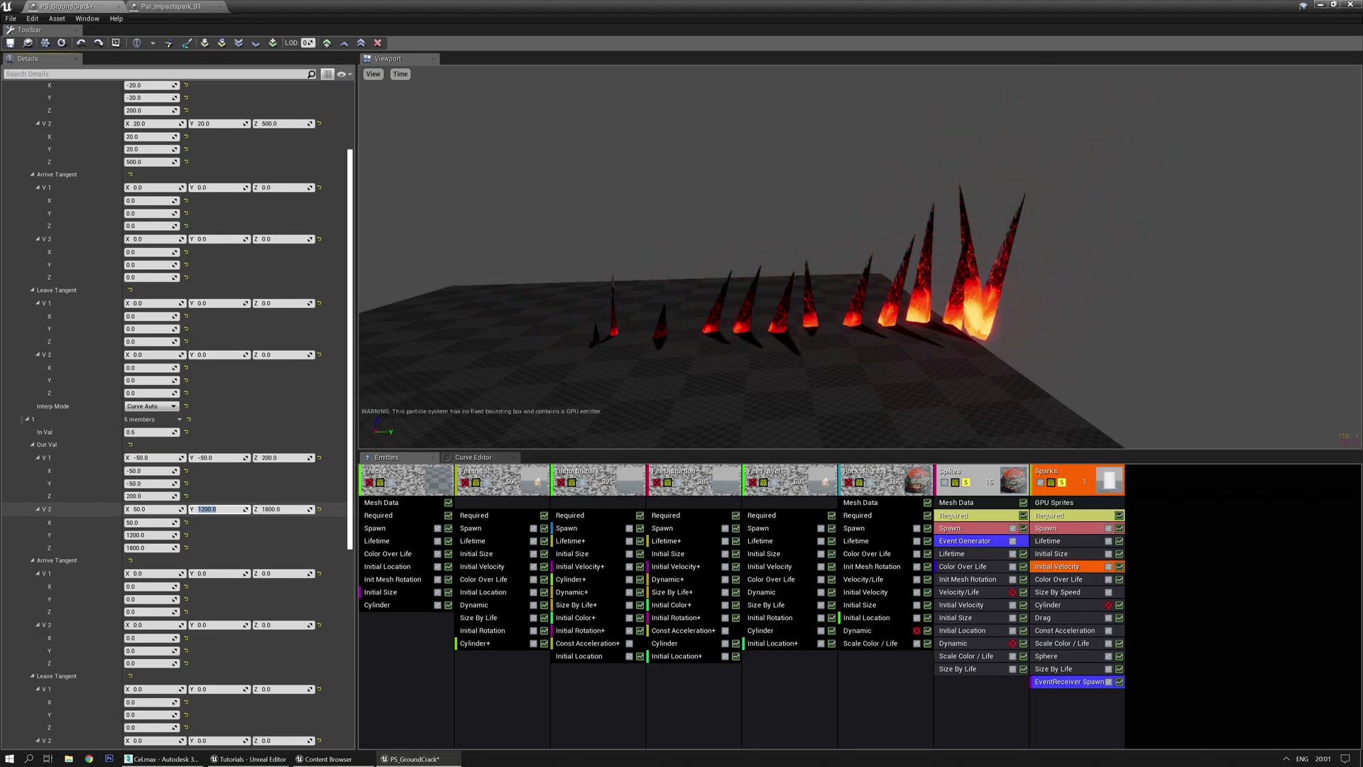
pyautogui.moveTo(731, 403); pyautogui.dragTo(818, 387, button='middle')
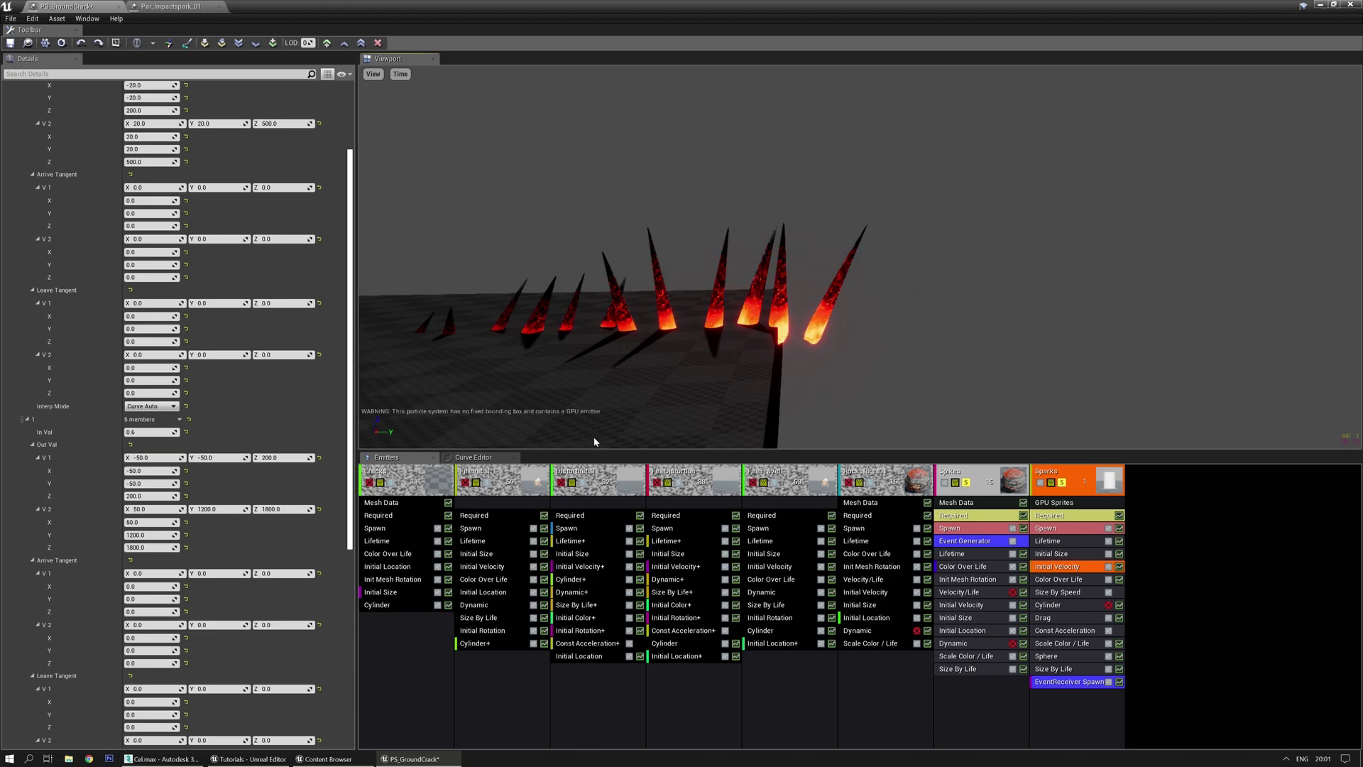
# Set the first Initial Velocity point's maximum Y to 150
pyautogui.scroll(5, 222, 259)
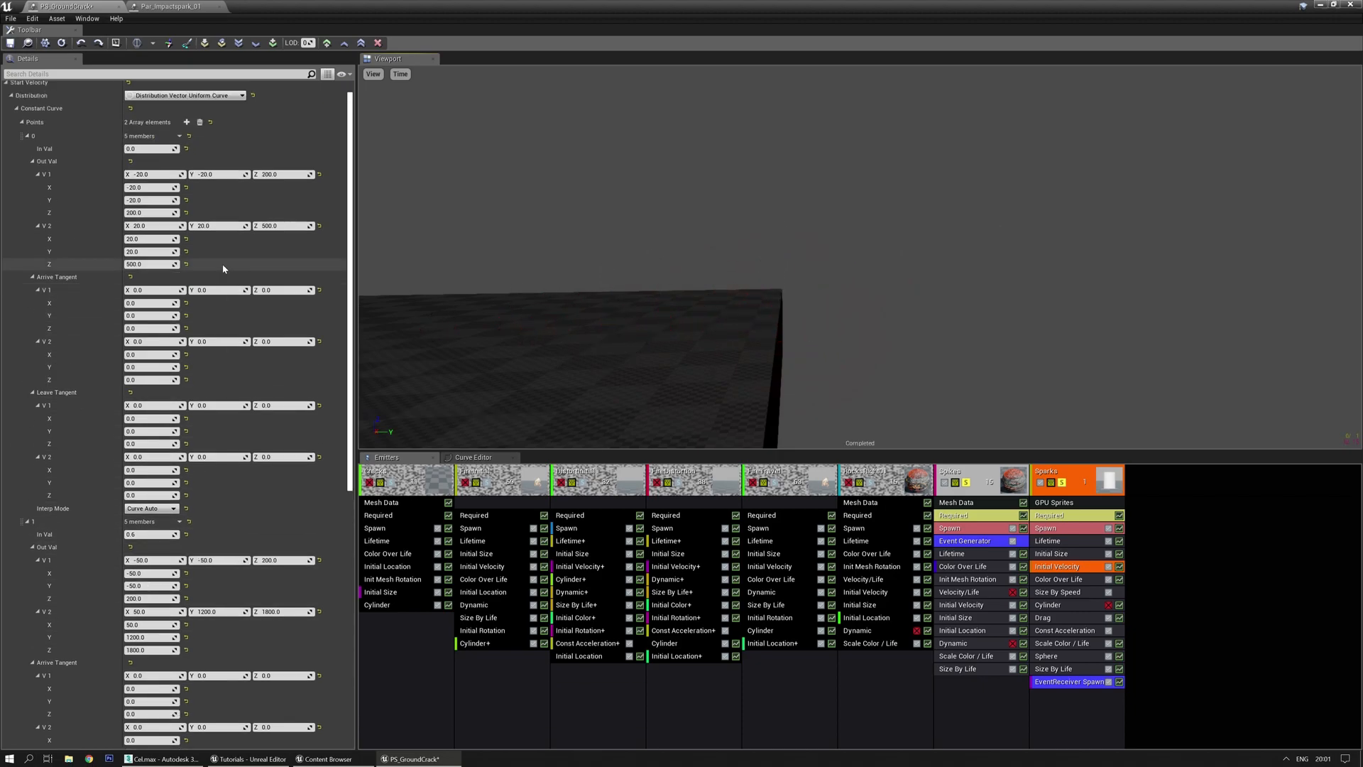
pyautogui.click(209, 243)
pyautogui.write('1')
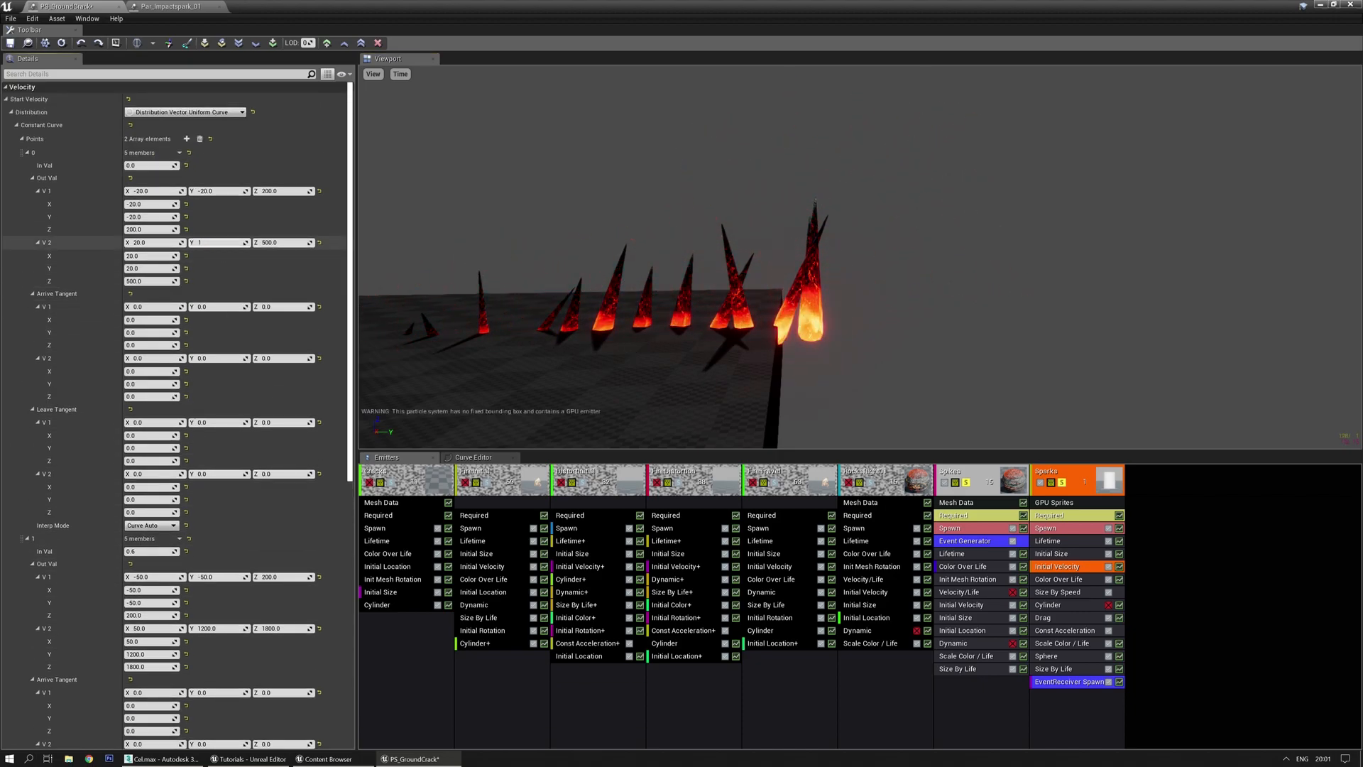
pyautogui.write('50')
pyautogui.press('Return')
pyautogui.moveTo(721, 254); pyautogui.dragTo(721, 254, button='right')
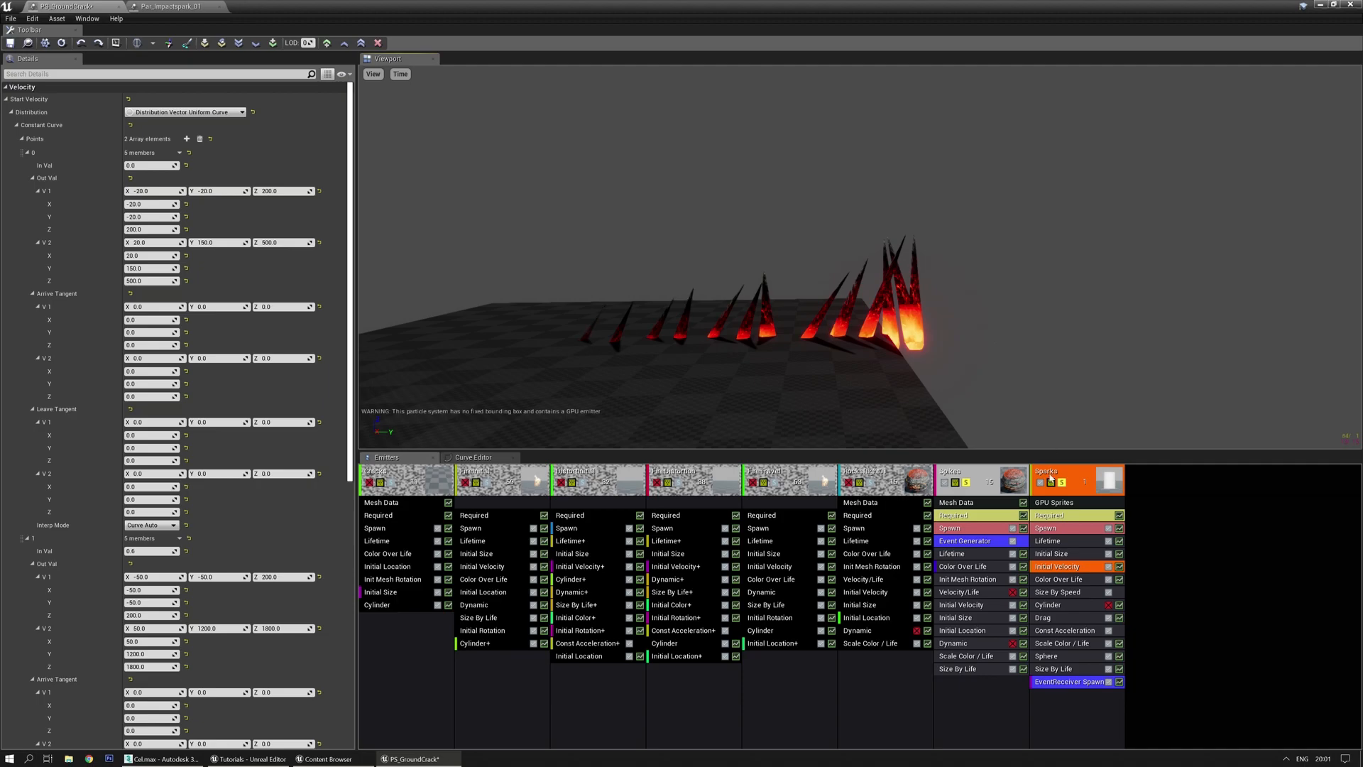
pyautogui.click(1052, 554)
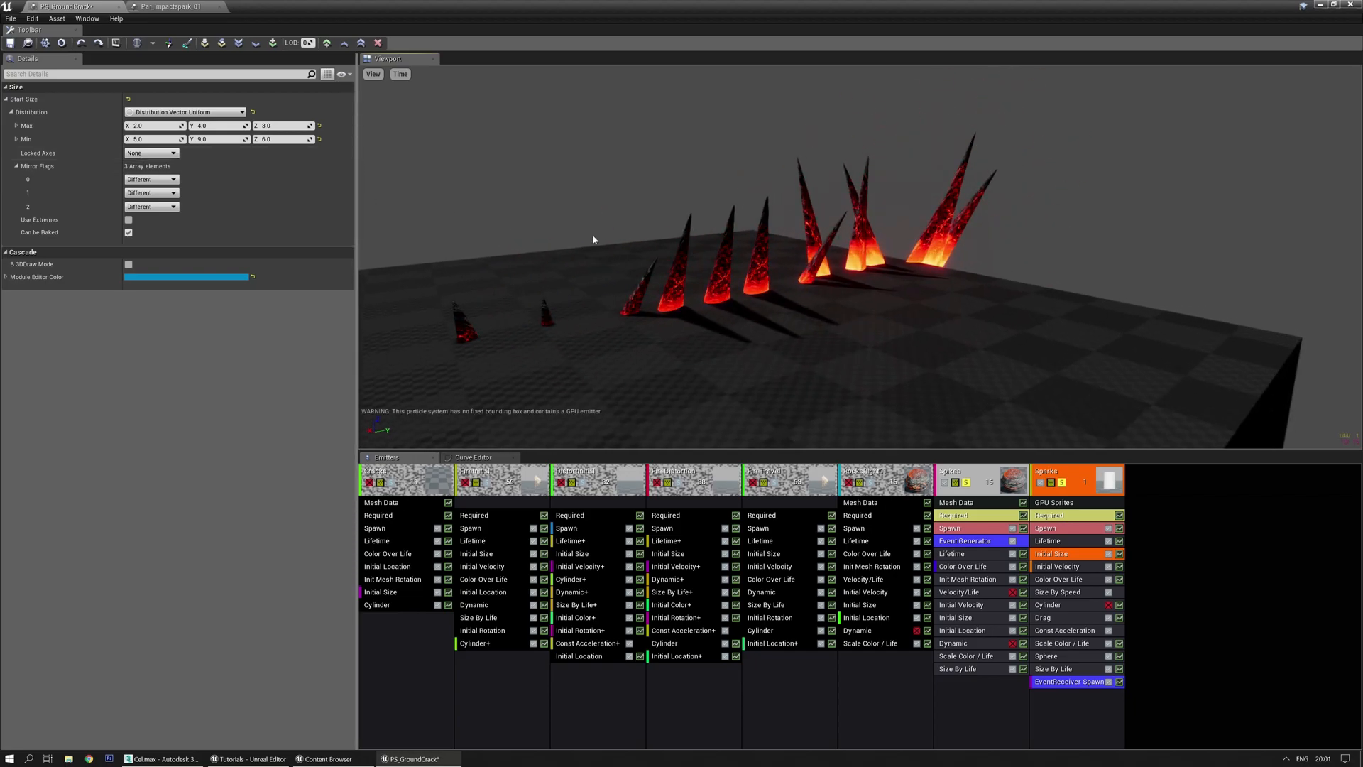
# Delete Cylinder from Sparks and the Velocity/Life and Dynamic modules from Spikes
pyautogui.click(1065, 605)
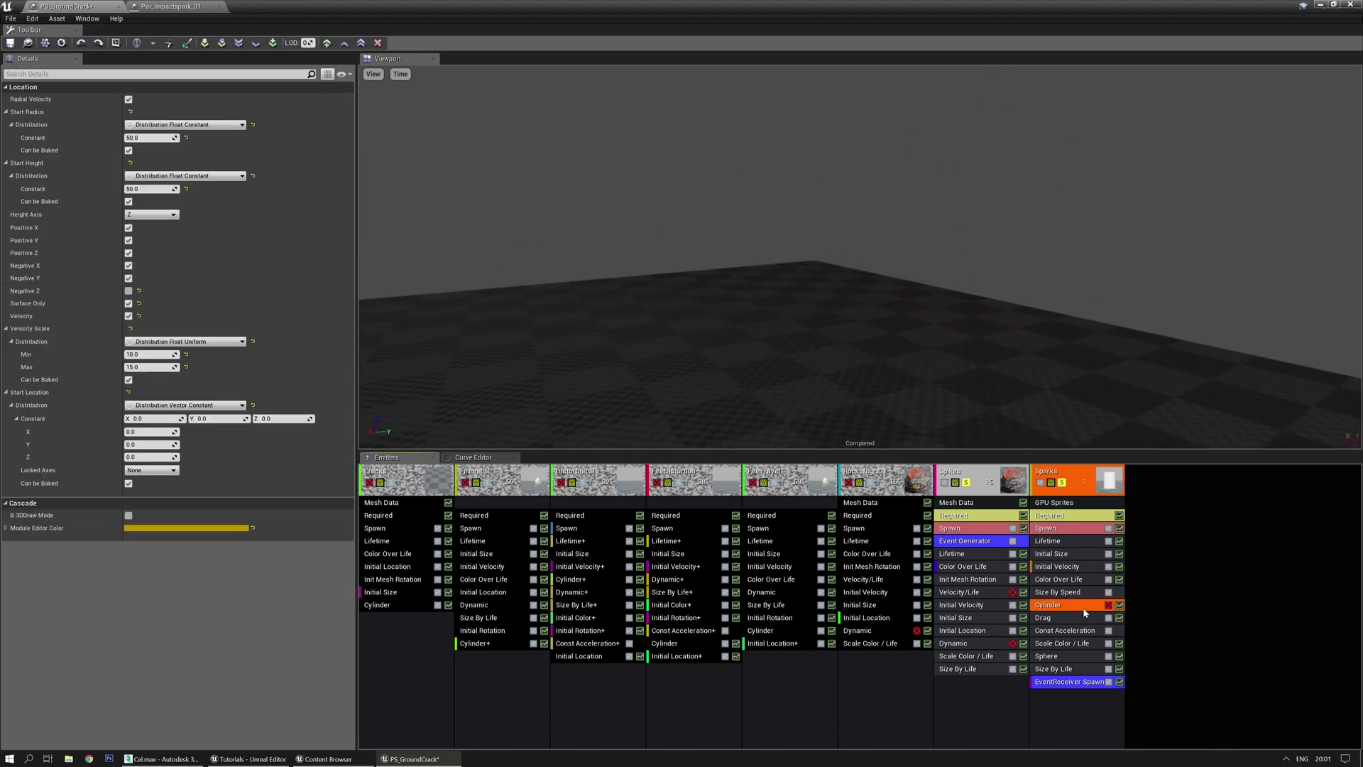
pyautogui.press('Delete')
pyautogui.click(980, 590)
pyautogui.press('Delete')
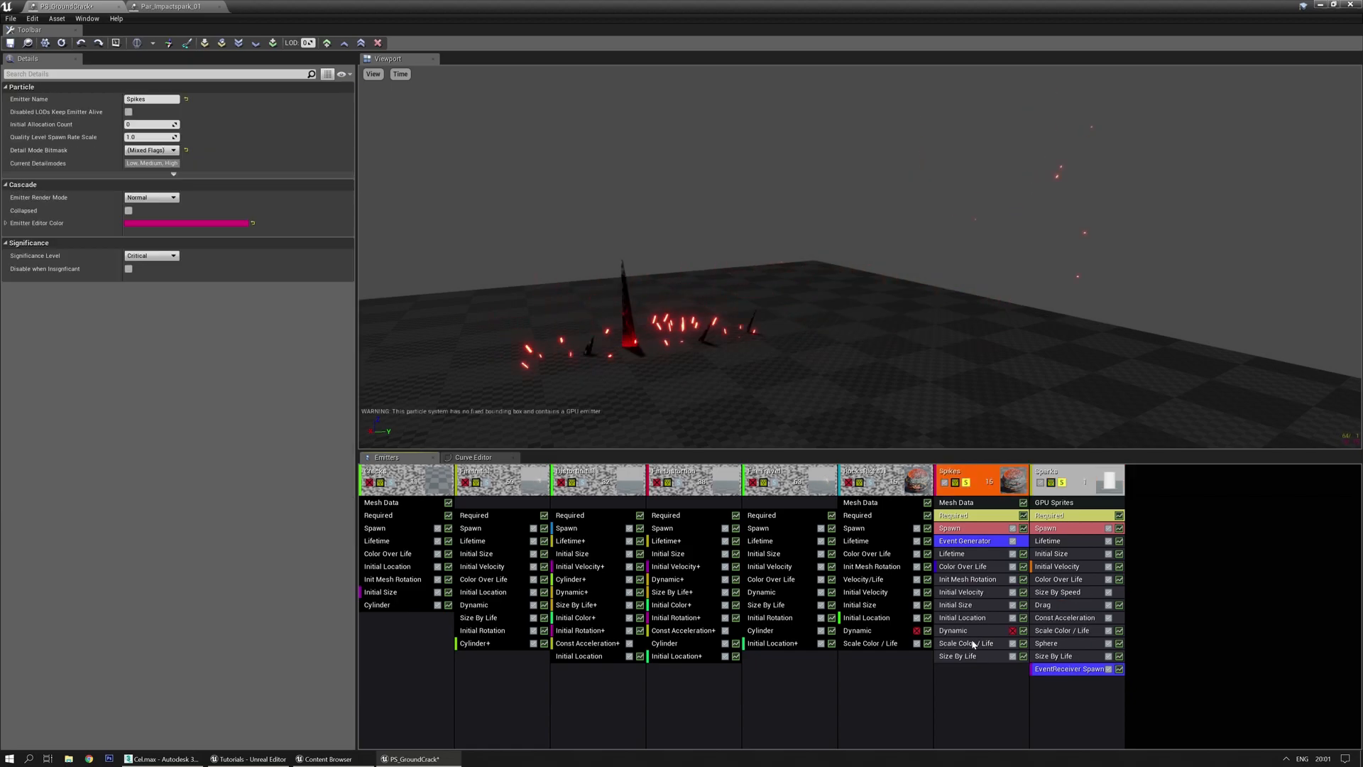
pyautogui.click(982, 630)
pyautogui.press('Delete')
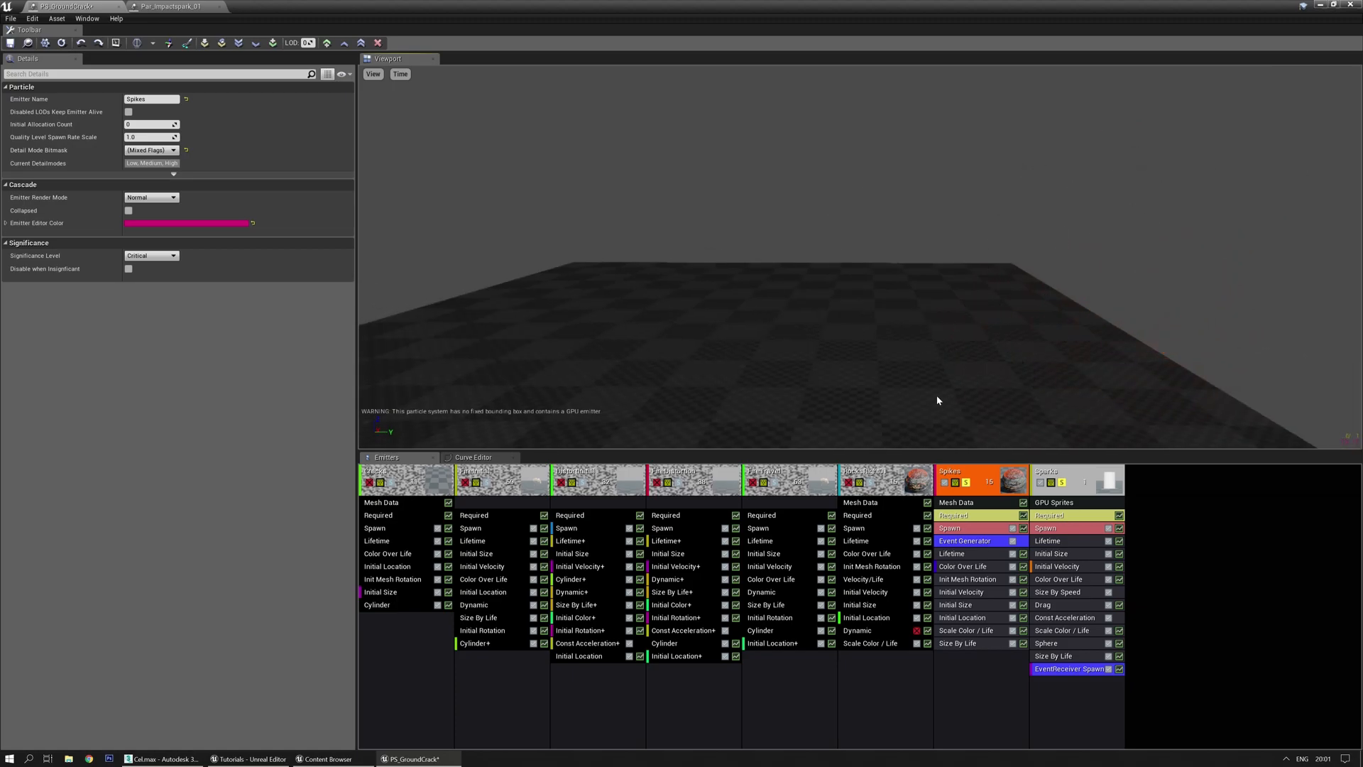
# Screenshot the Spikes' Init Mesh Rotation start rotation values with the capture tool
pyautogui.click(984, 580)
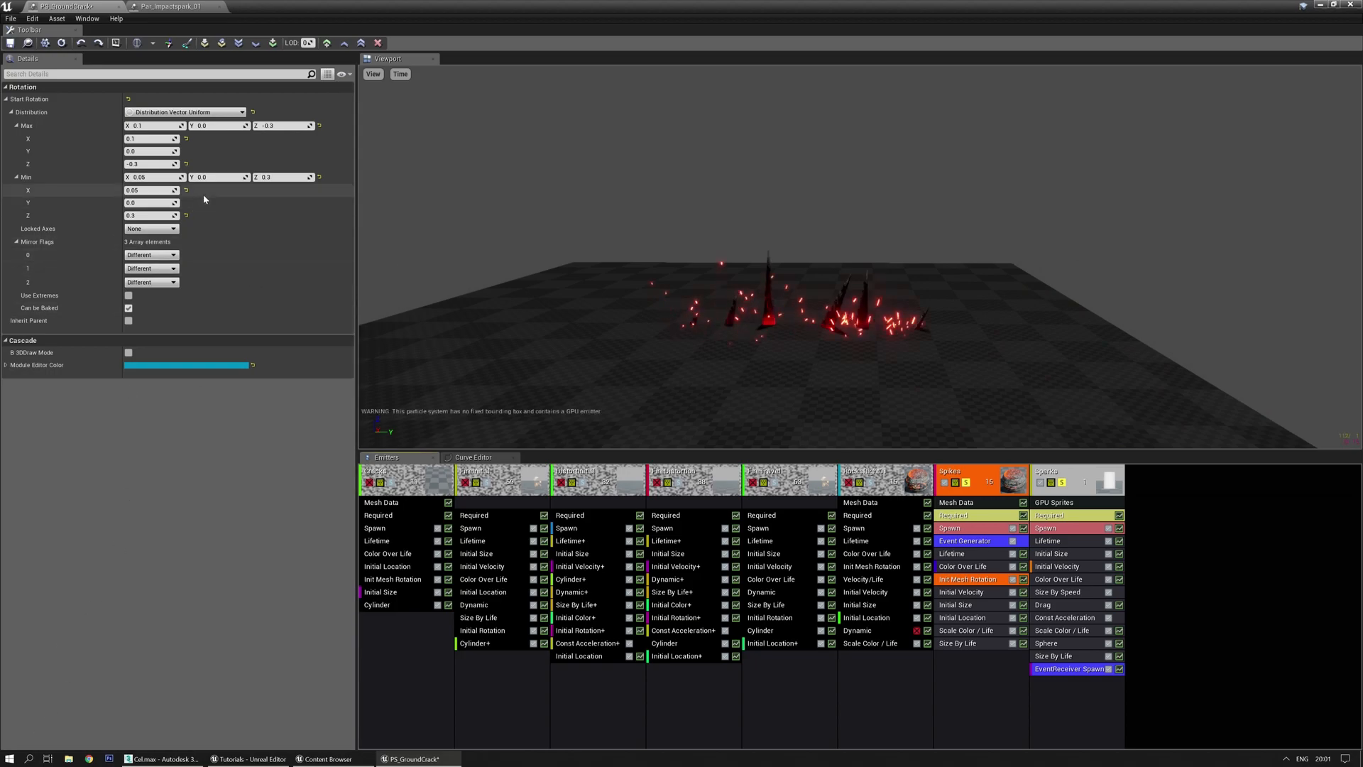
pyautogui.click(9, 758)
pyautogui.click(312, 521)
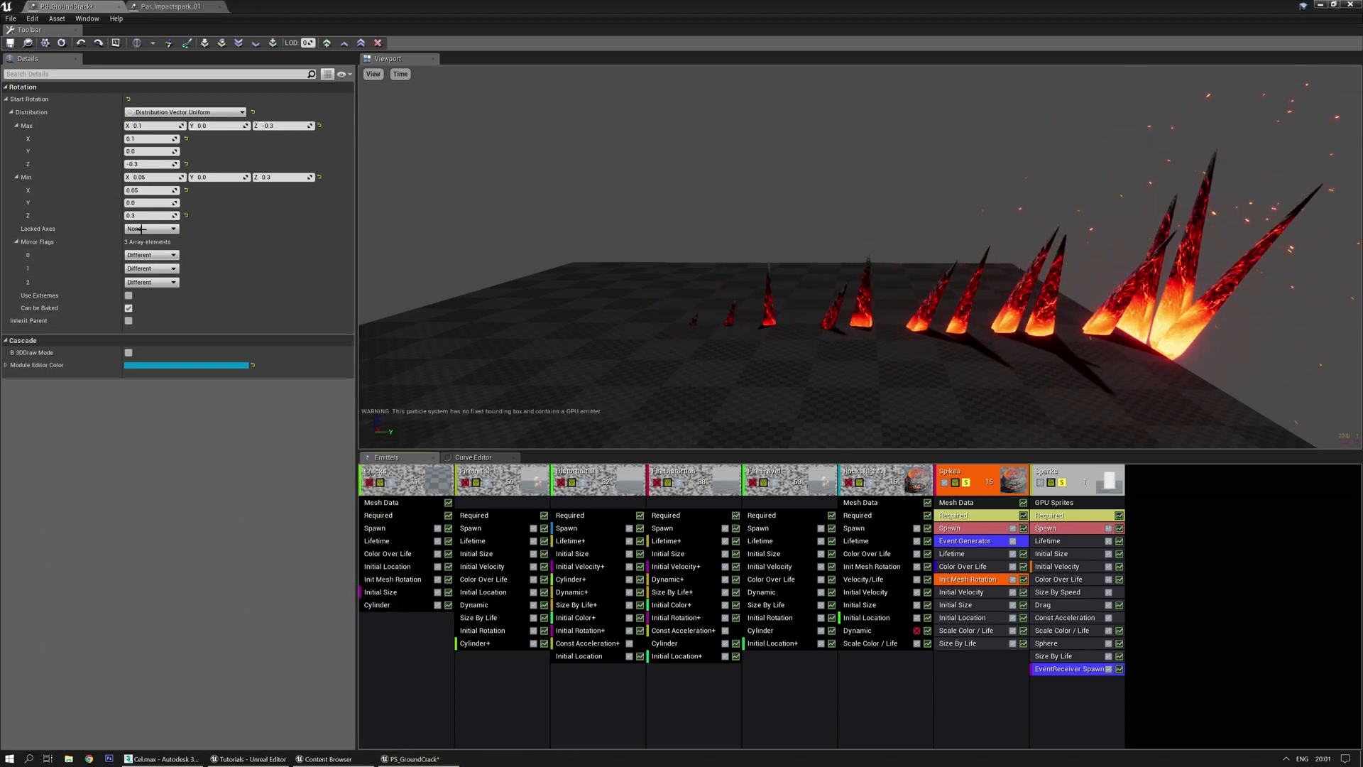
pyautogui.moveTo(343, 95); pyautogui.dragTo(3, 248)
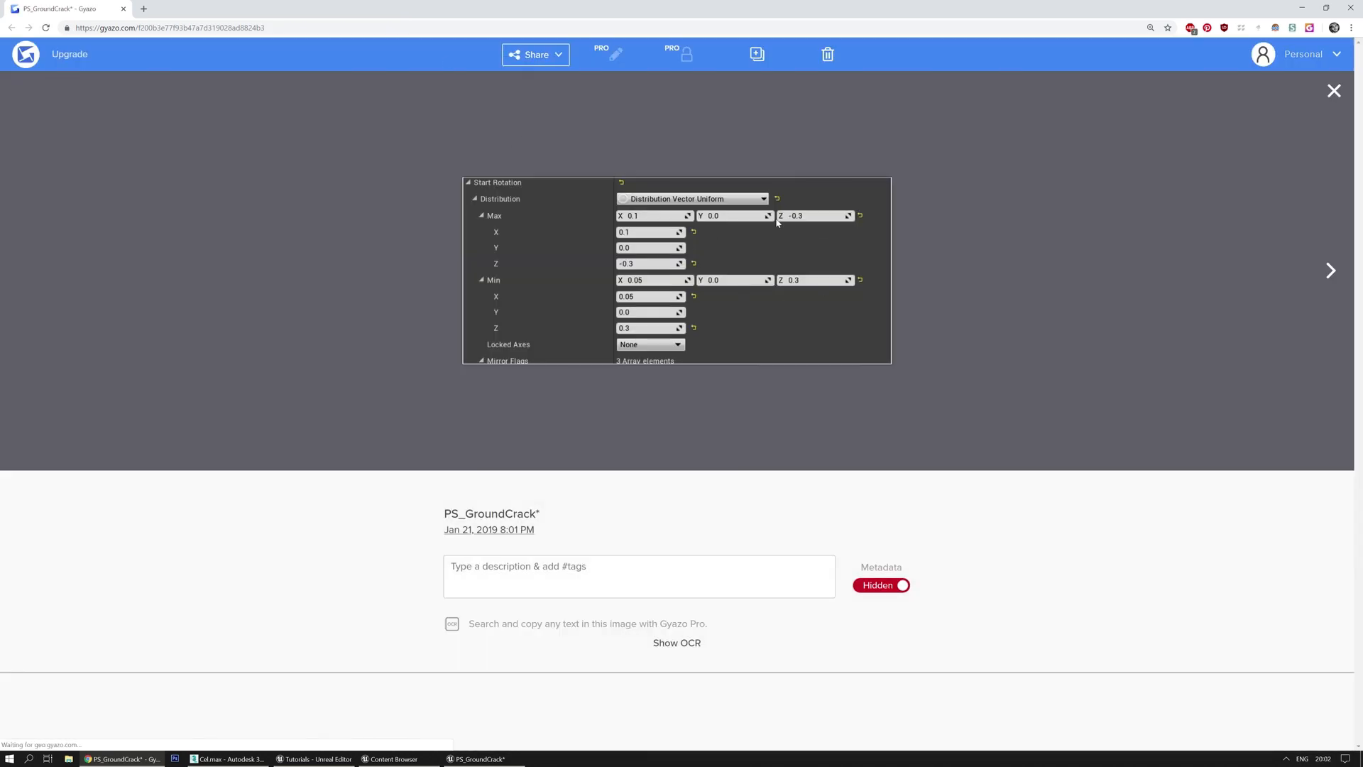
# Drag the Chrome window showing the Gyazo capture aside to uncover Cascade
pyautogui.moveTo(687, 19); pyautogui.dragTo(0, 50)
# Make Start Rotation a uniform curve with two points, point 0 minimum Z -0.3
pyautogui.click(210, 112)
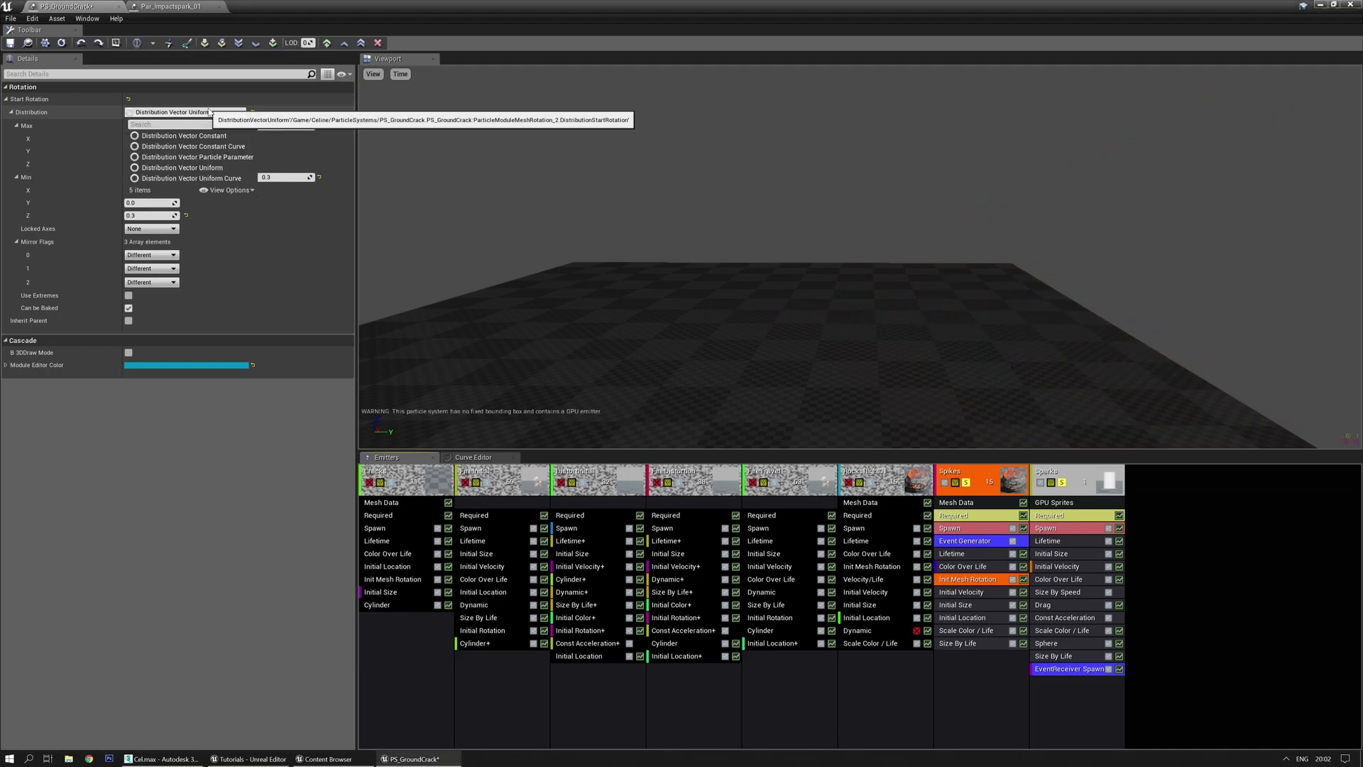
pyautogui.click(209, 180)
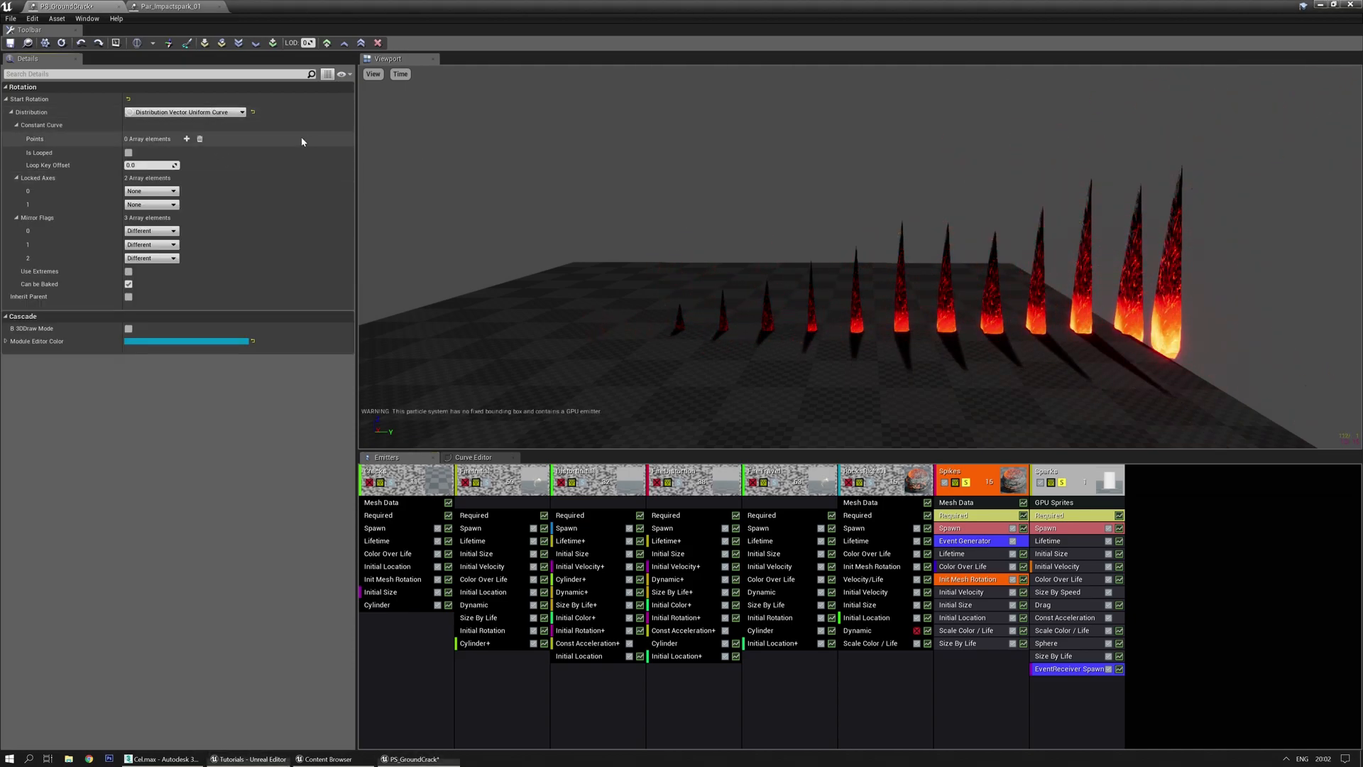
pyautogui.click(186, 139)
pyautogui.click(186, 139)
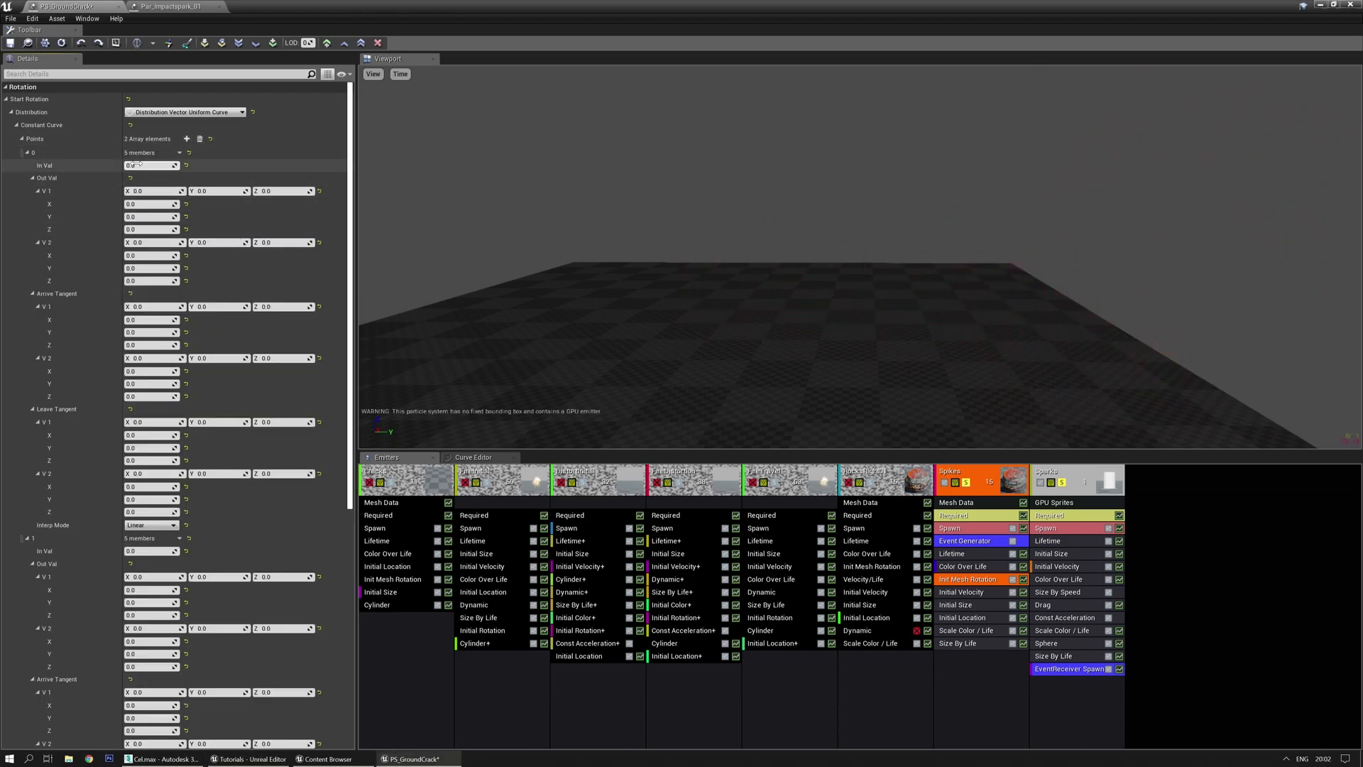
pyautogui.click(142, 165)
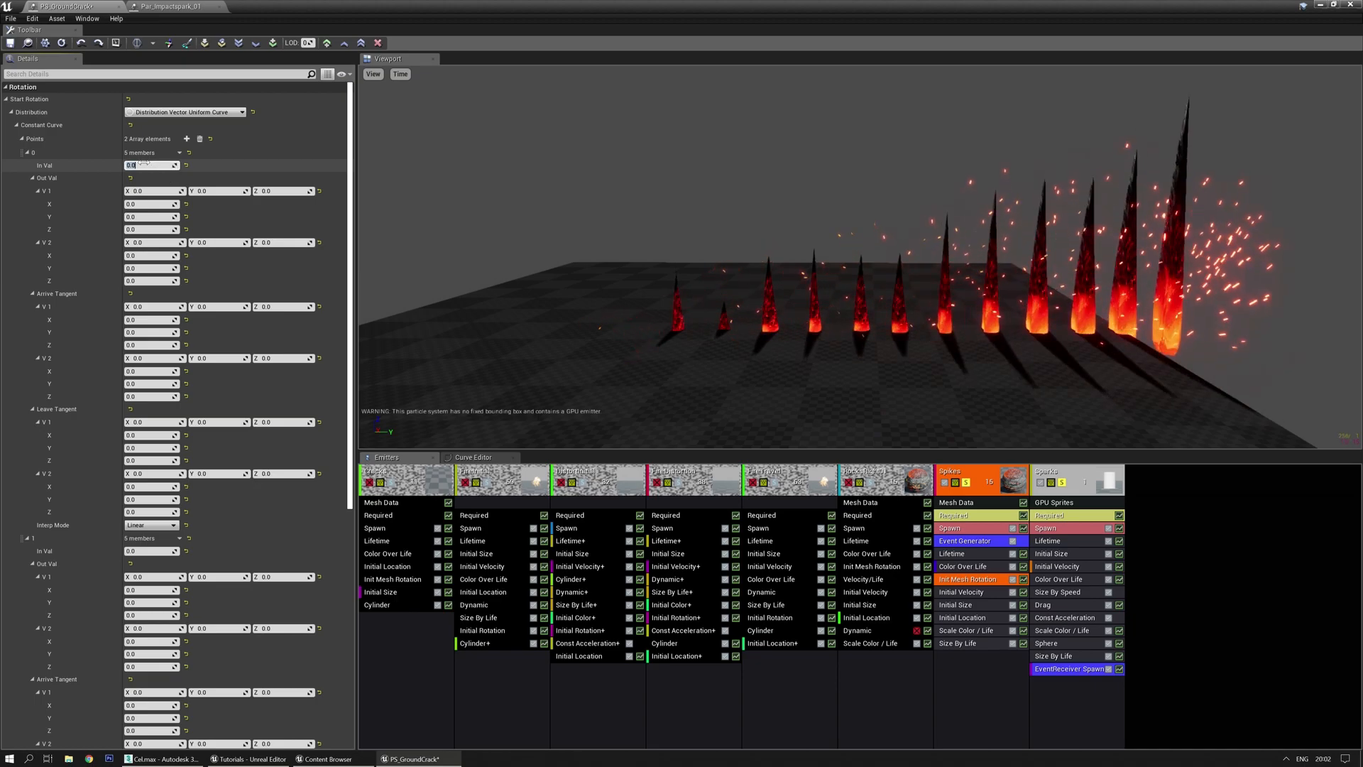
pyautogui.press('Tab')
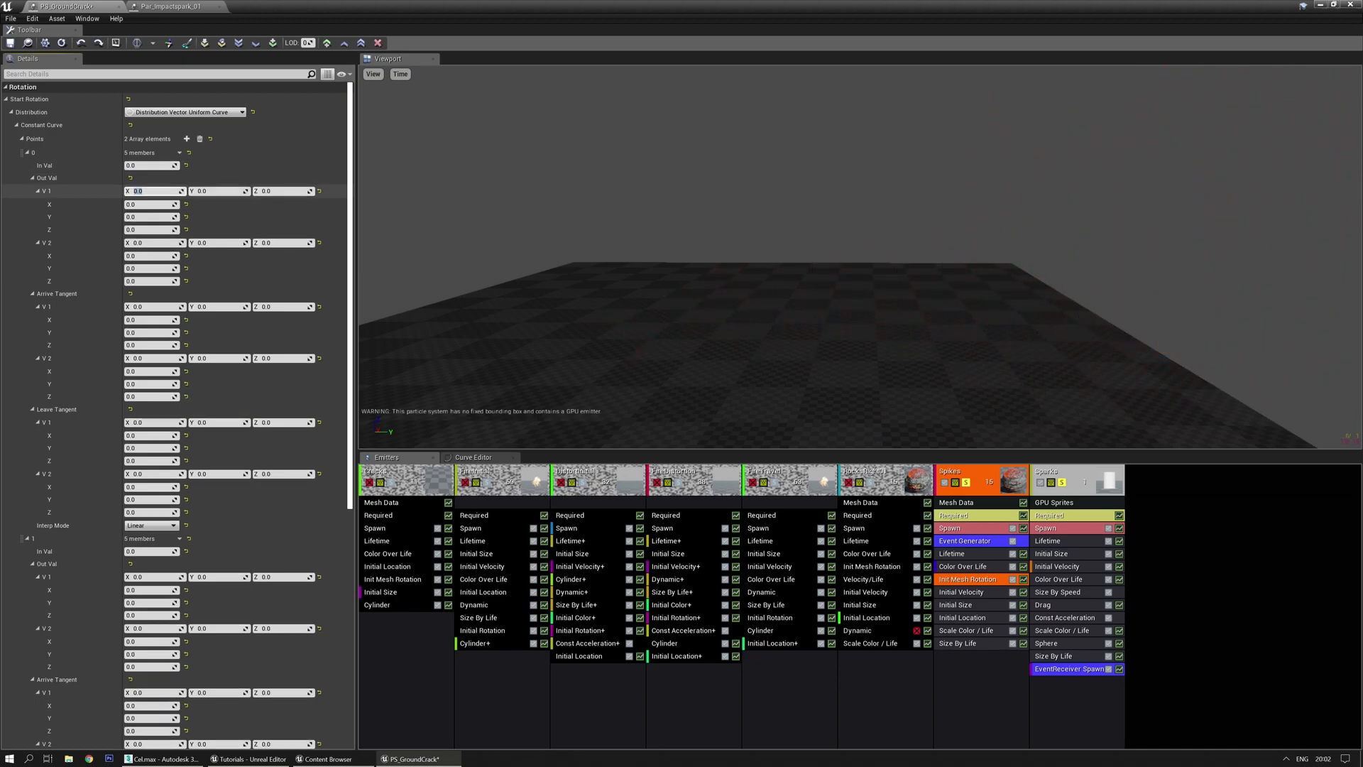
pyautogui.write('-0.3')
pyautogui.press('Return')
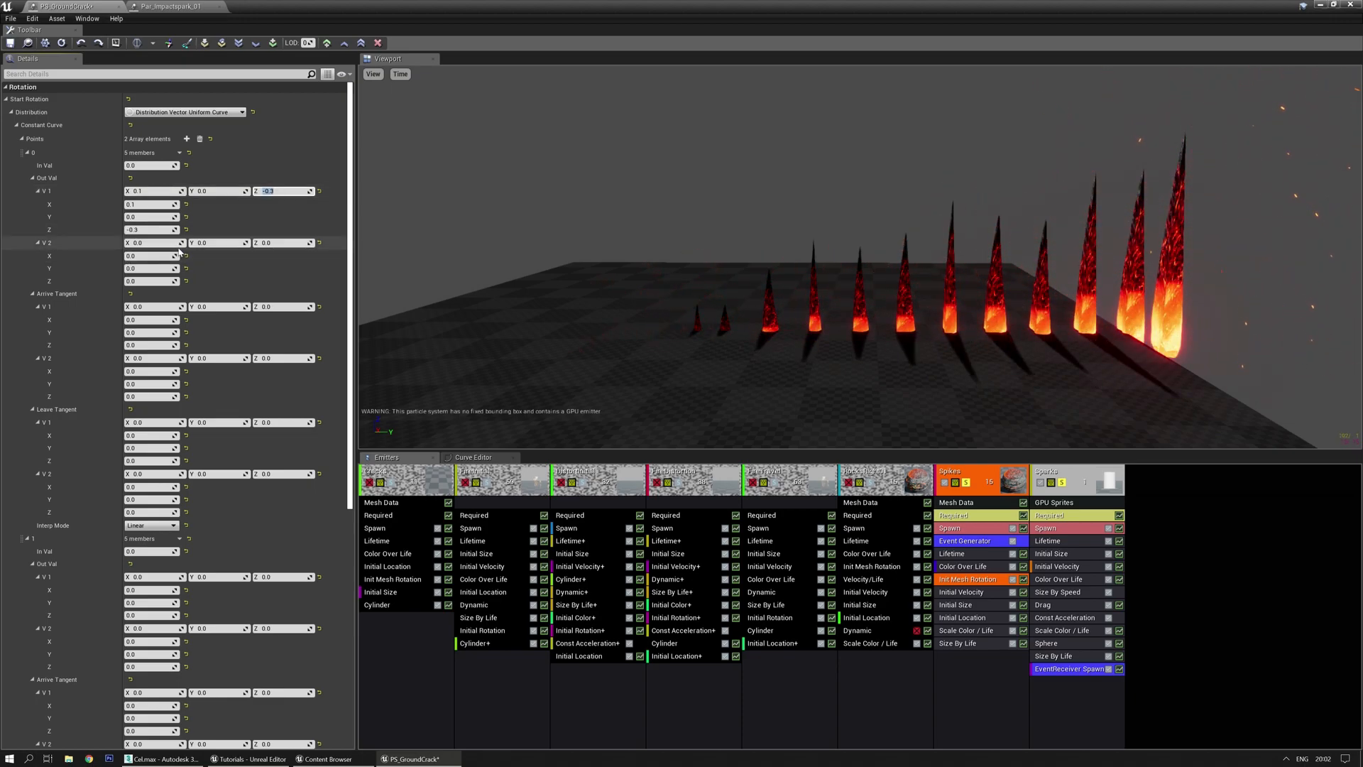
# Set point 0's maximum rotation Z to 0.3 and view the tilted spikes
pyautogui.click(163, 243)
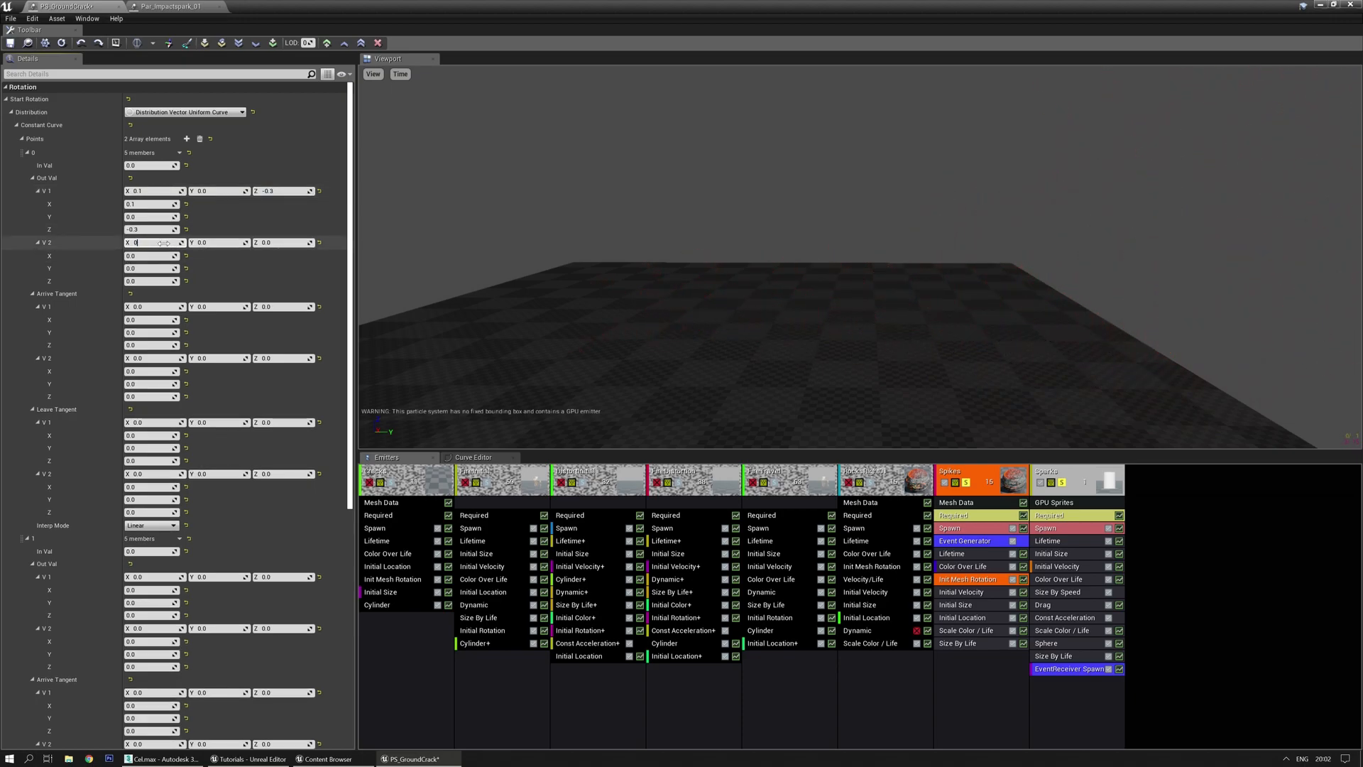
pyautogui.press('Tab')
pyautogui.write('0.3')
pyautogui.press('Return')
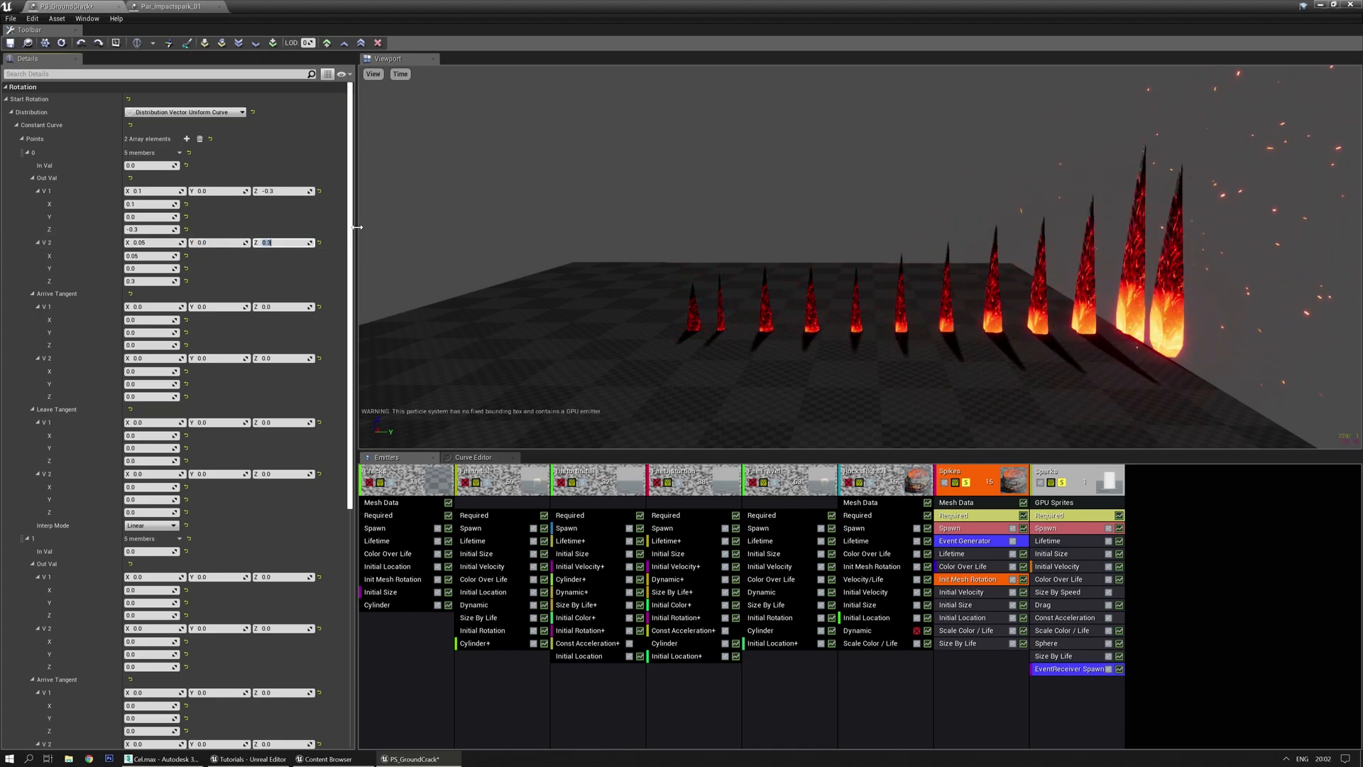
pyautogui.click(151, 551)
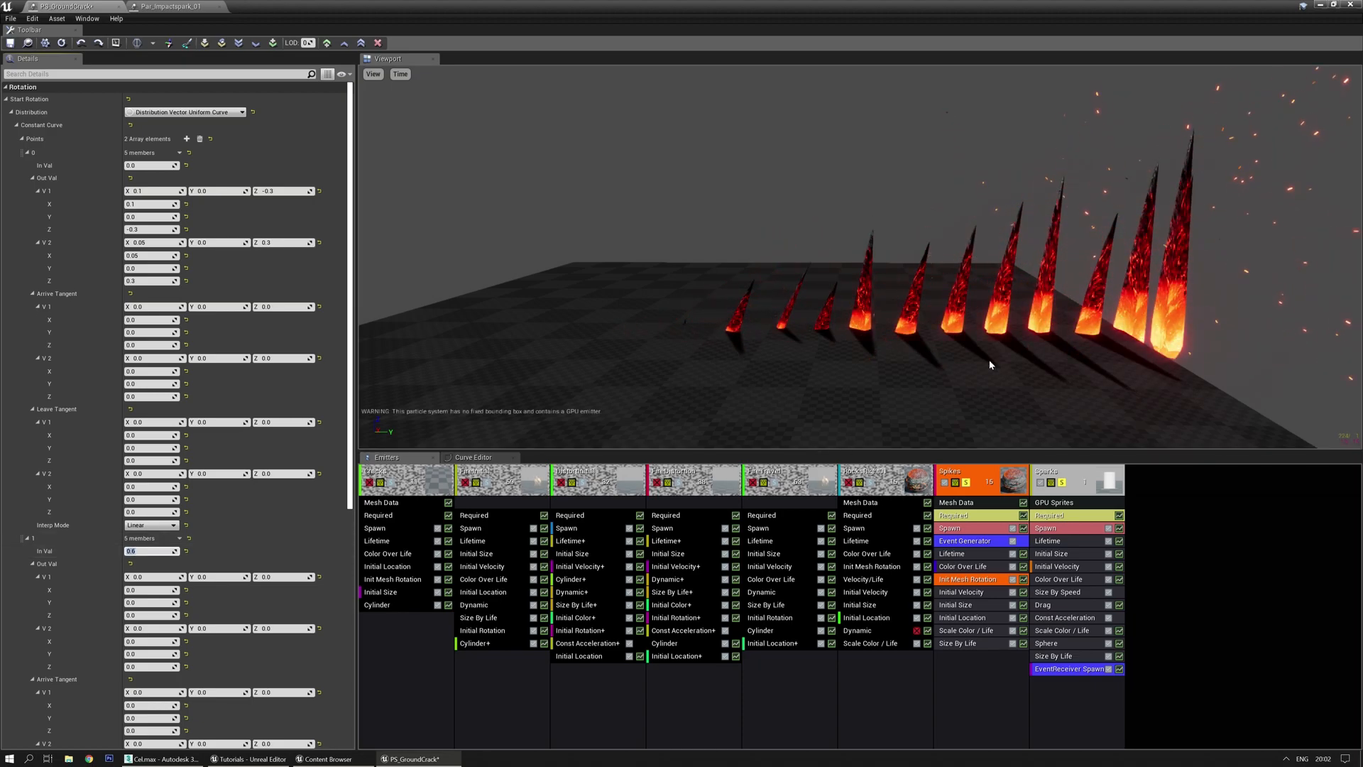
pyautogui.moveTo(811, 305)
pyautogui.mouseDown()
pyautogui.moveTo(944, 325)
pyautogui.moveTo(838, 326)
pyautogui.moveTo(828, 356)
pyautogui.moveTo(933, 291)
pyautogui.moveTo(790, 308)
pyautogui.mouseUp()
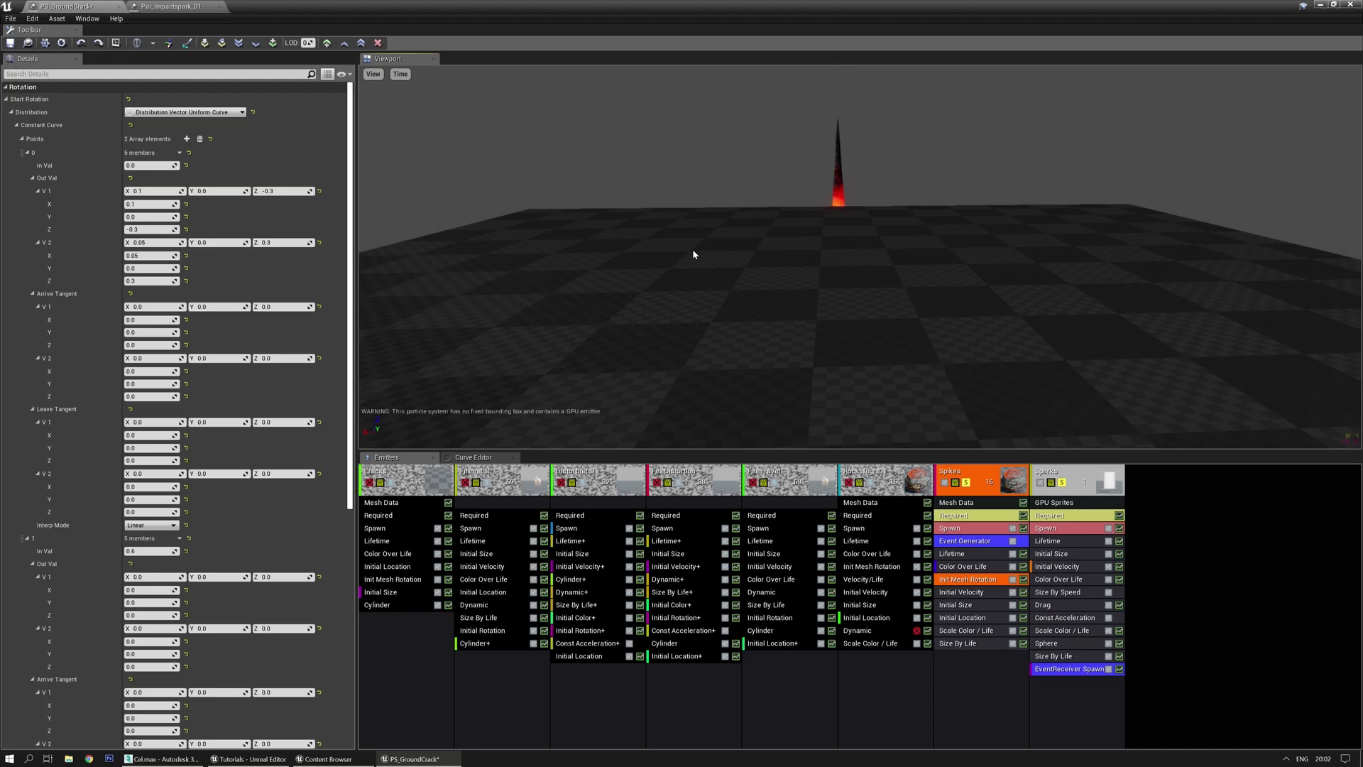
pyautogui.moveTo(748, 325); pyautogui.dragTo(919, 321)
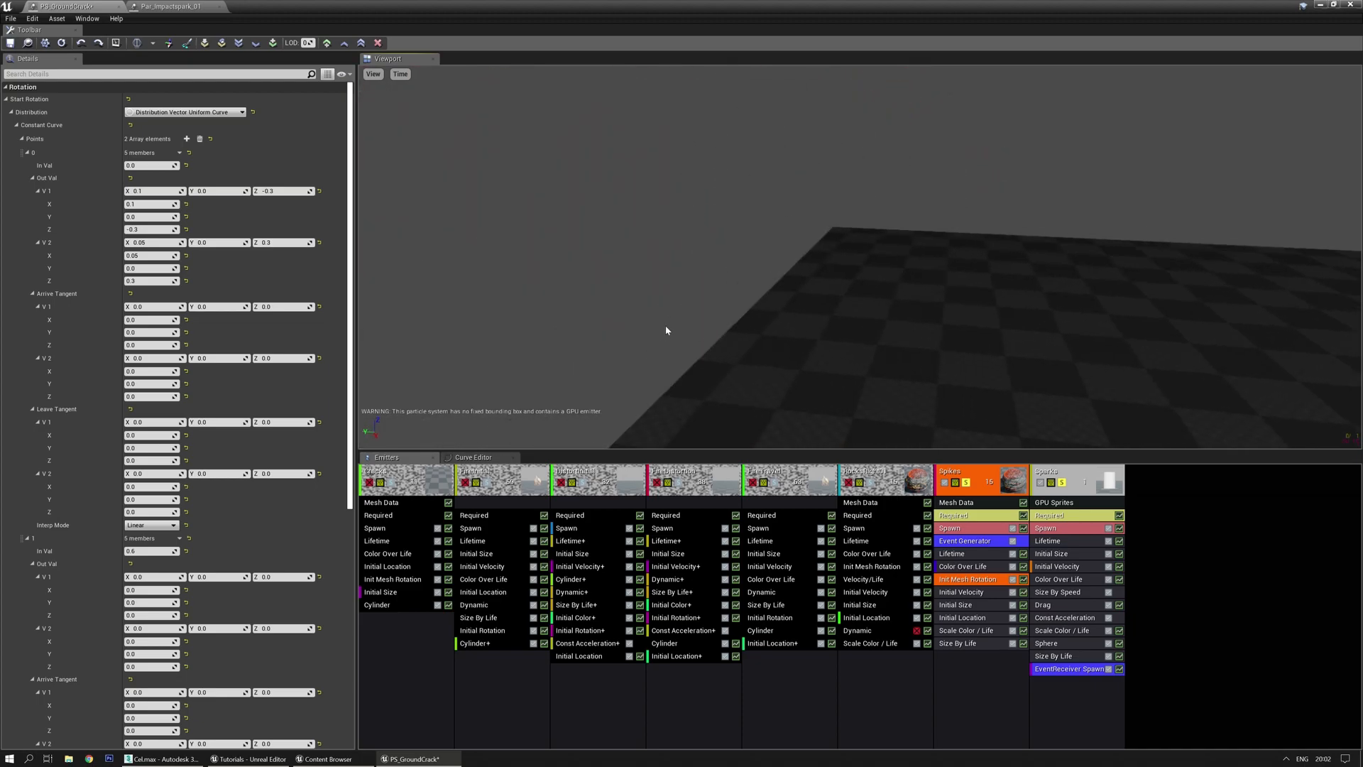
pyautogui.moveTo(658, 292); pyautogui.dragTo(607, 297)
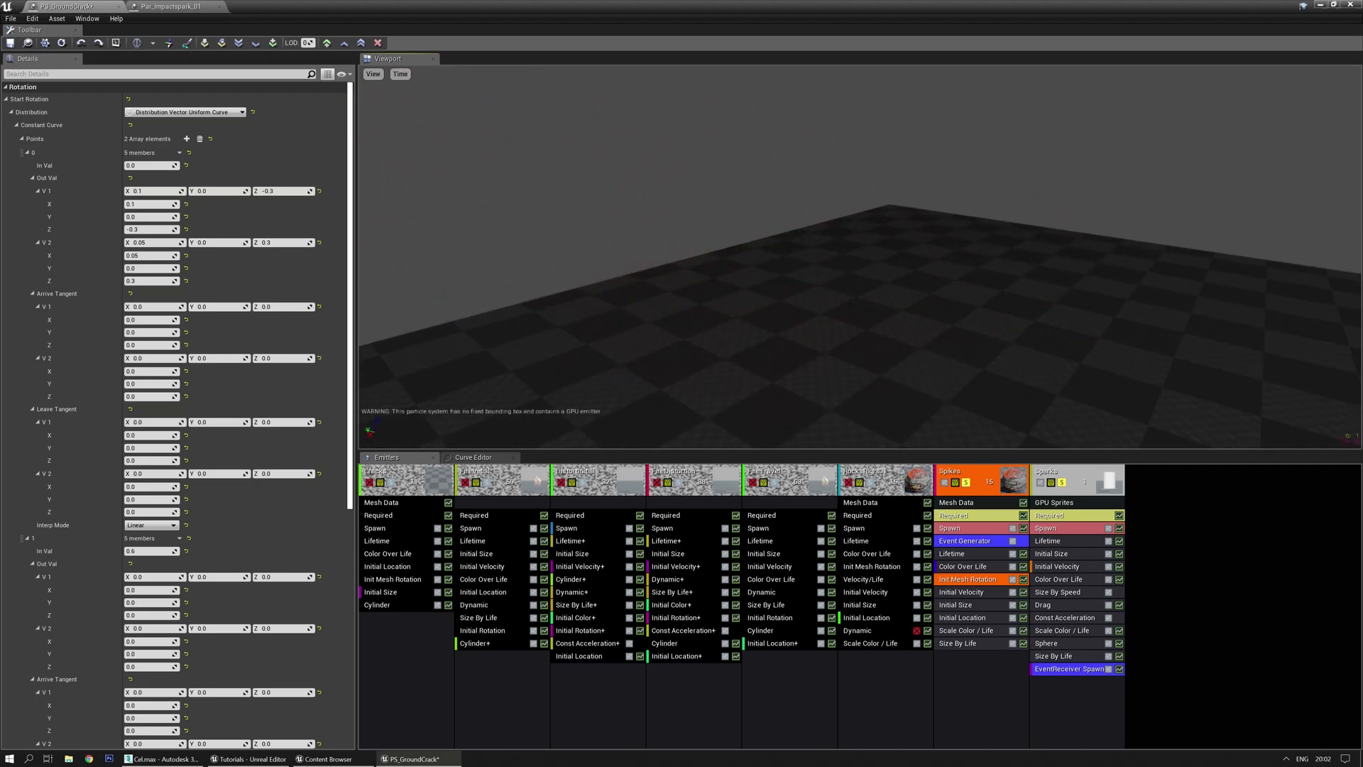
# Give rotation point 1 a Z range of -0.2 to 0.2 and view the fanned spikes
pyautogui.scroll(-3, 184, 488)
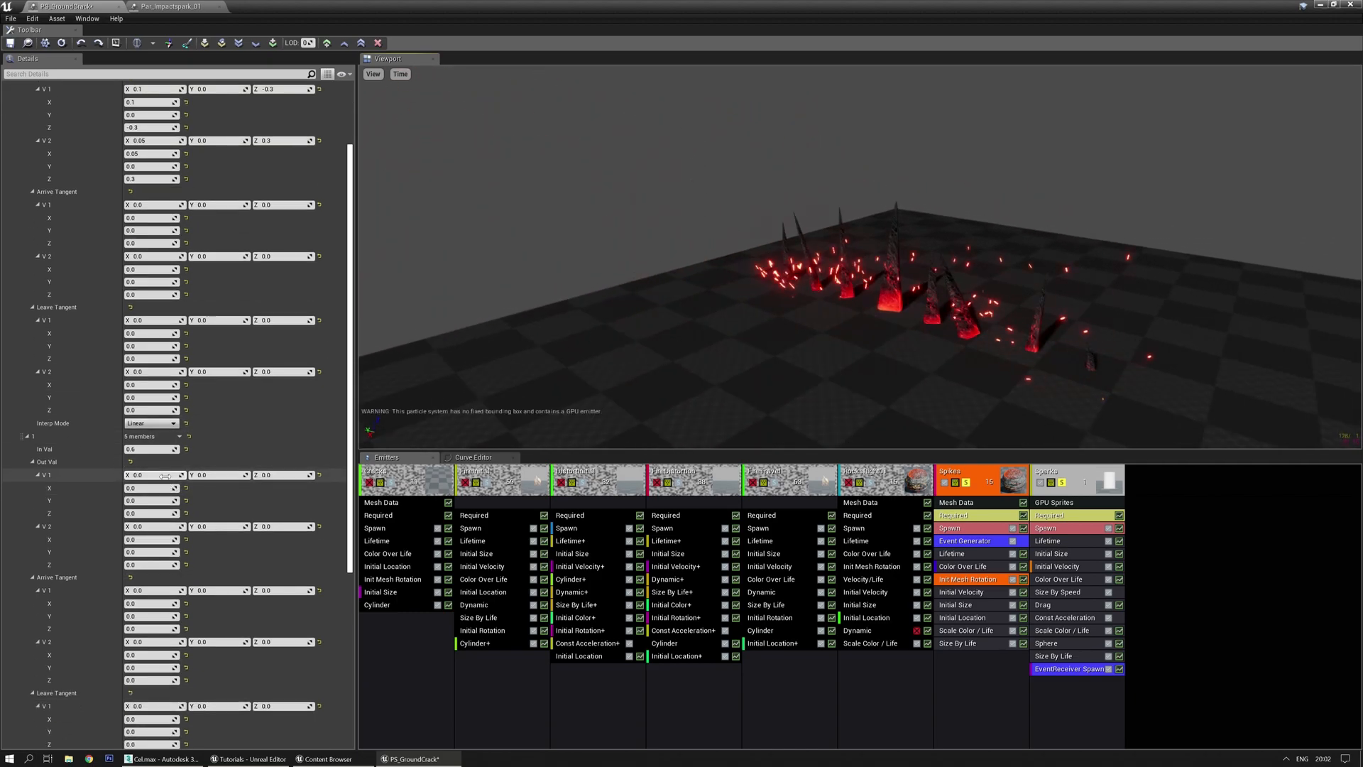
pyautogui.scroll(2, 181, 471)
pyautogui.scroll(-1, 213, 479)
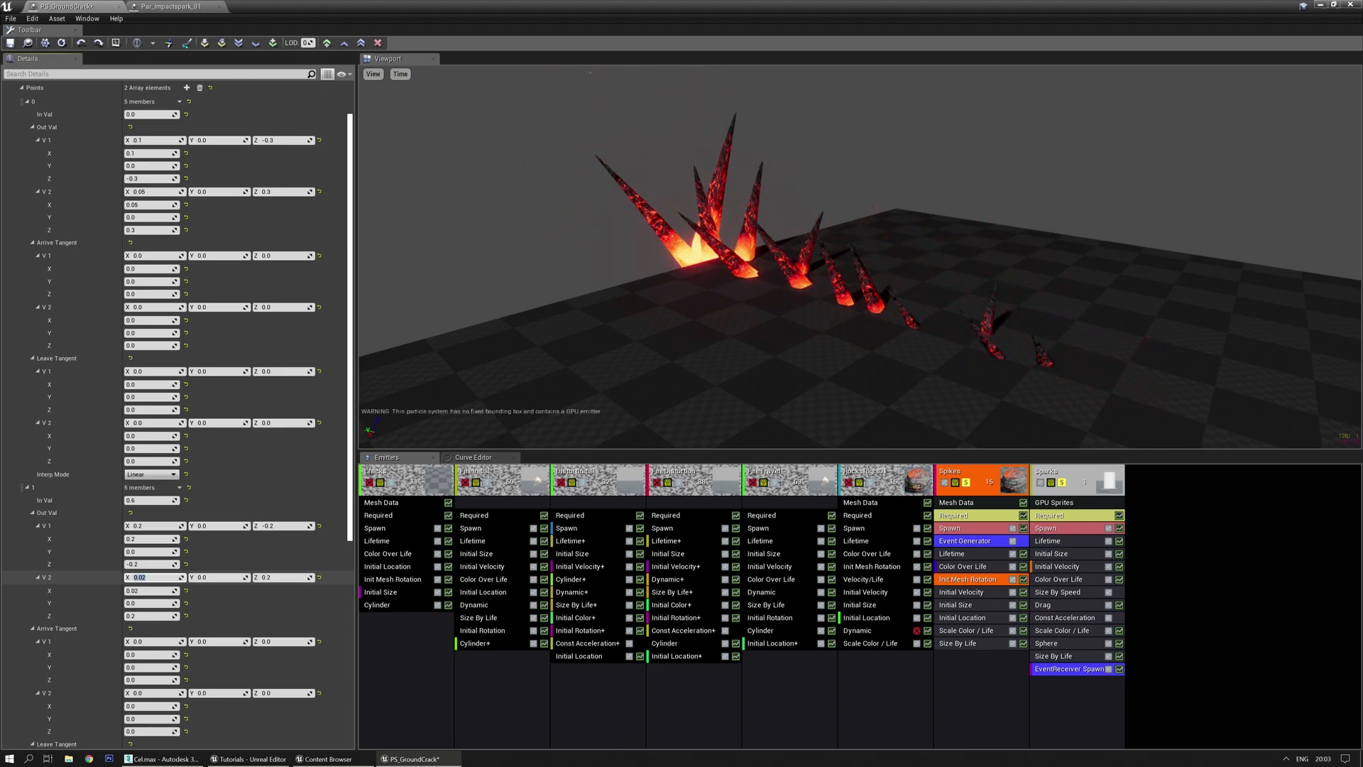
pyautogui.moveTo(666, 409); pyautogui.dragTo(901, 409)
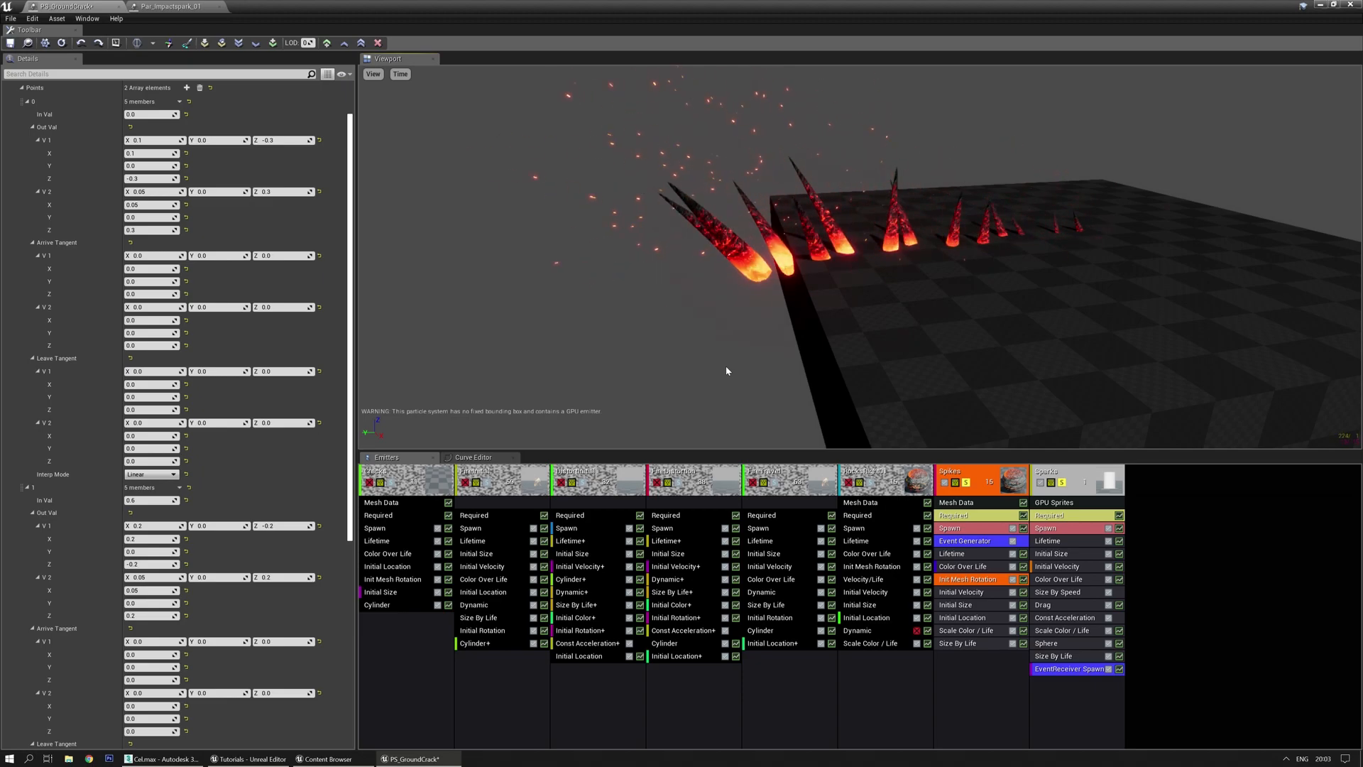
pyautogui.moveTo(725, 367); pyautogui.dragTo(785, 383)
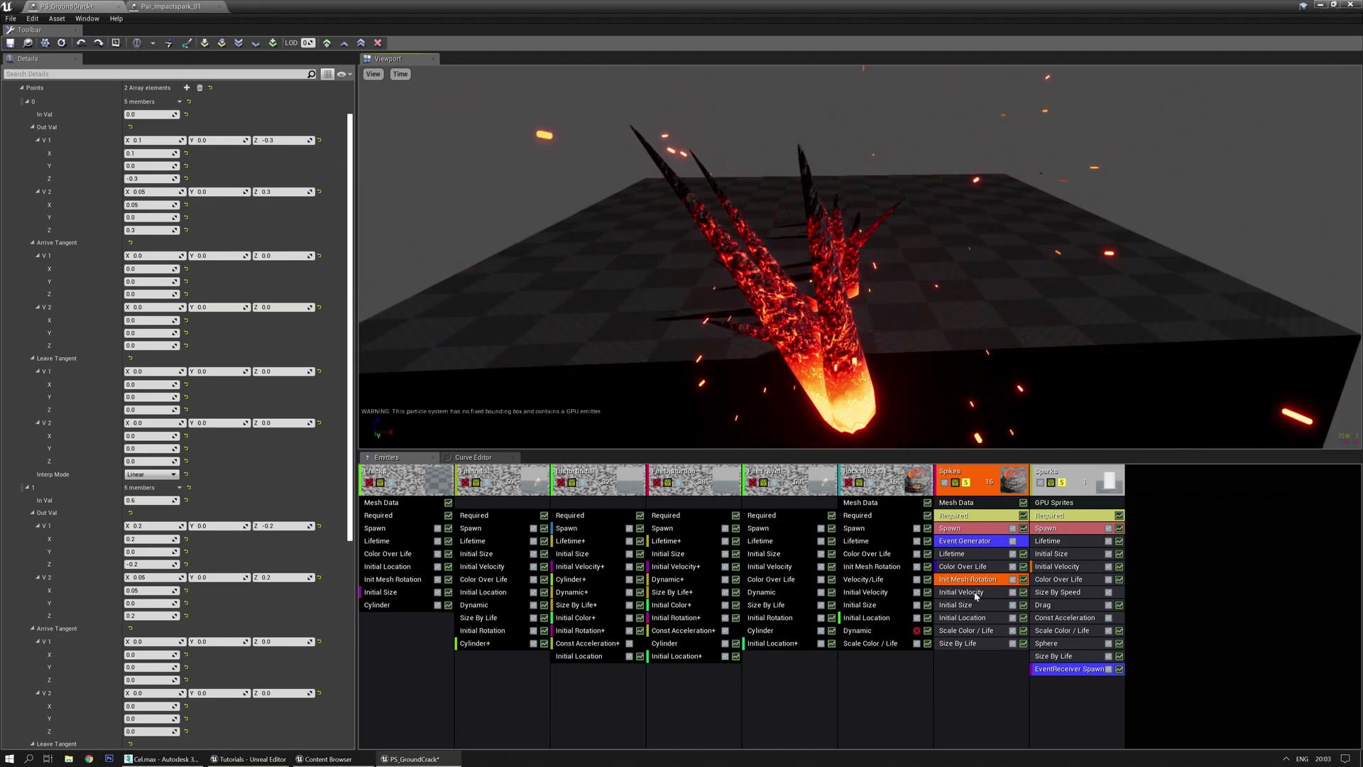
pyautogui.click(965, 664)
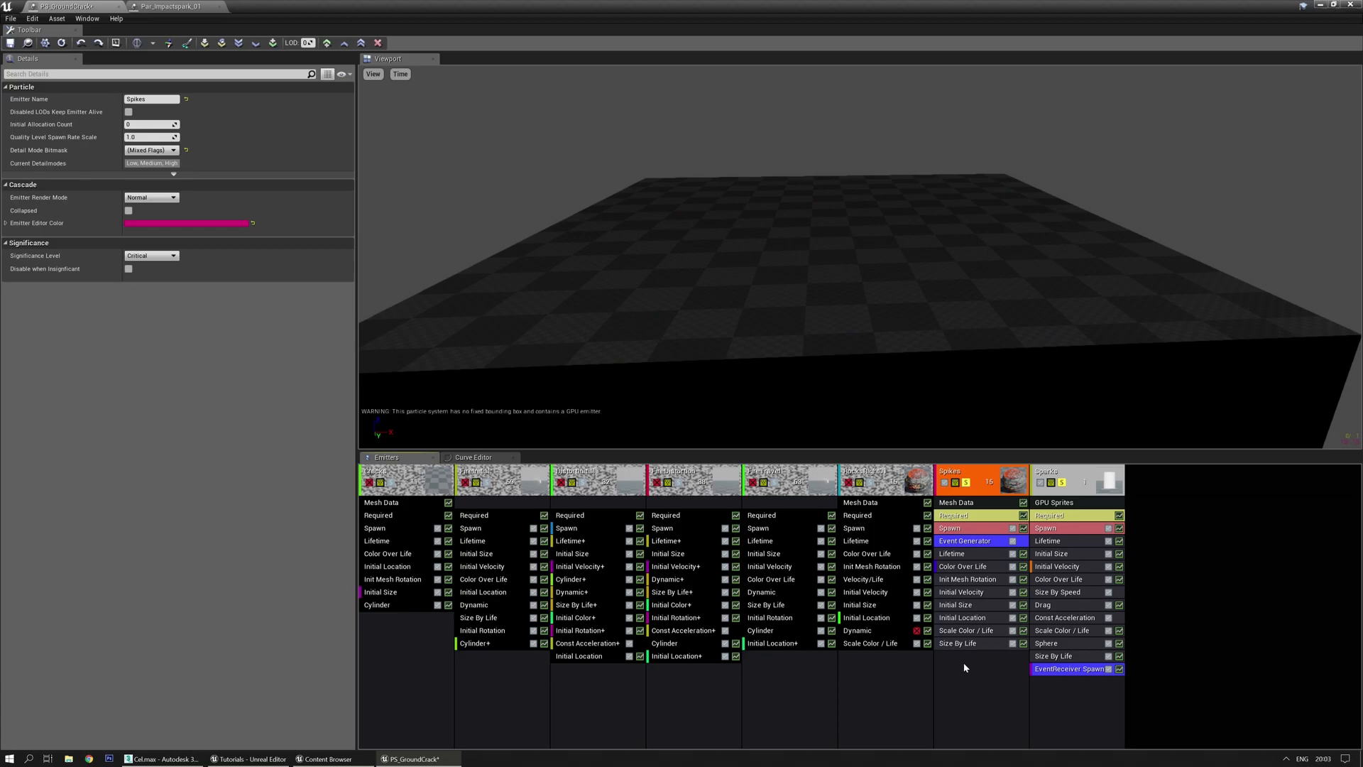
# Add a Cylinder location module to Spikes with a two-point constant-curve Start Radius
pyautogui.rightClick(965, 667)
pyautogui.moveTo(1003, 546)
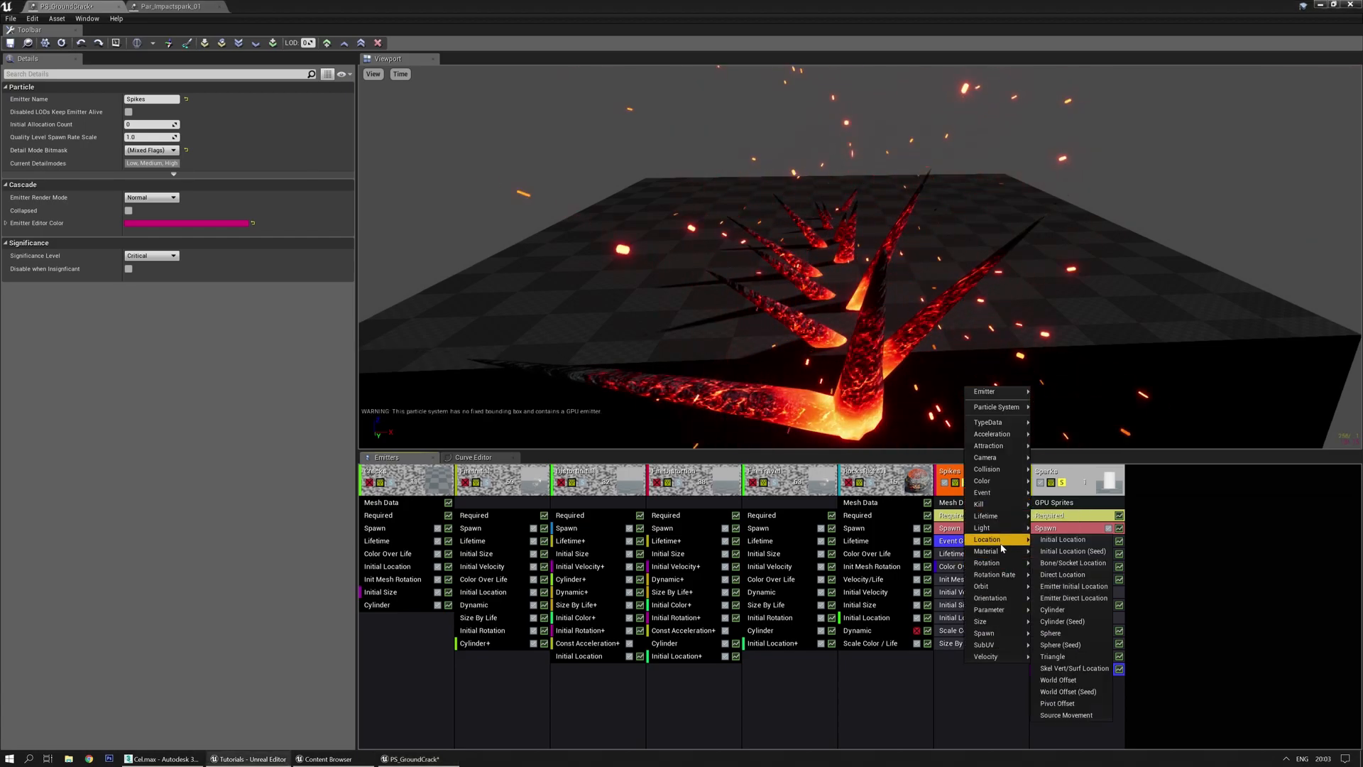
pyautogui.click(1065, 602)
pyautogui.click(965, 657)
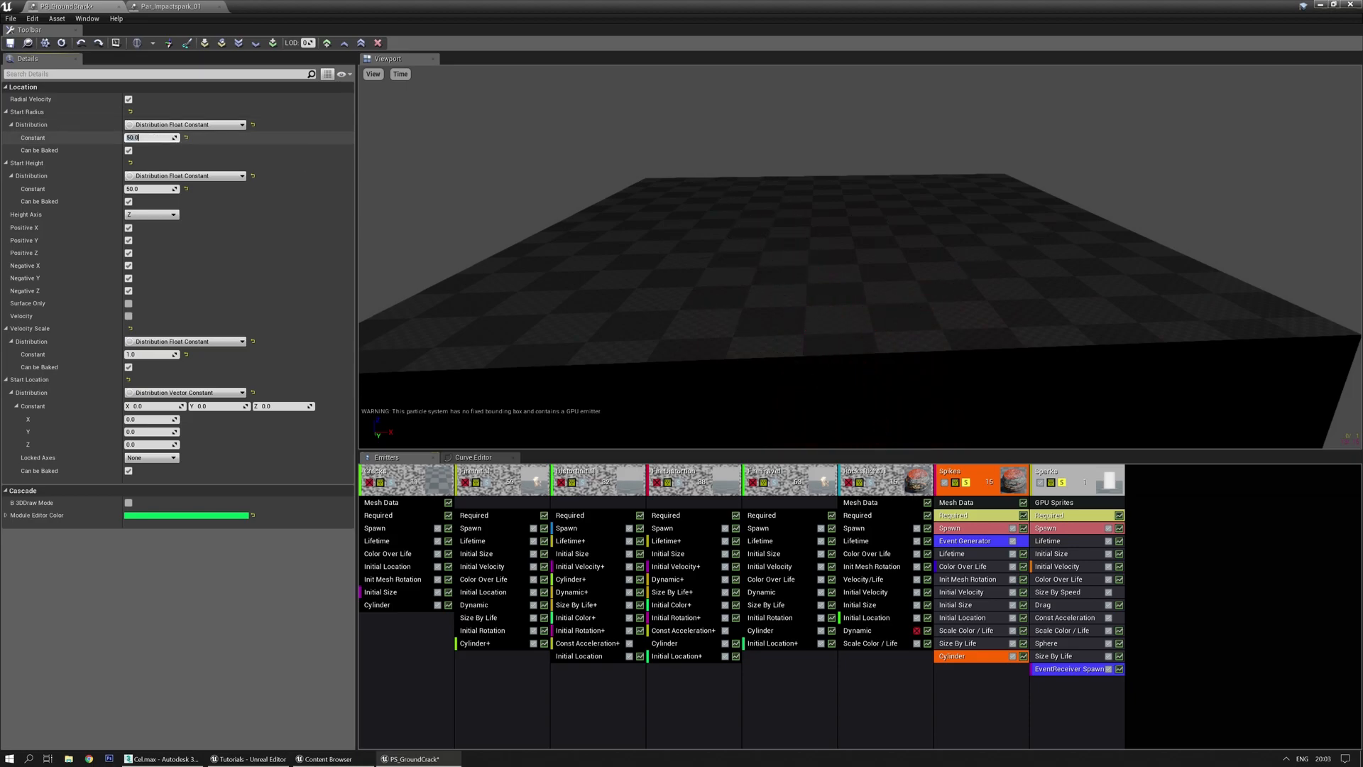
pyautogui.click(193, 126)
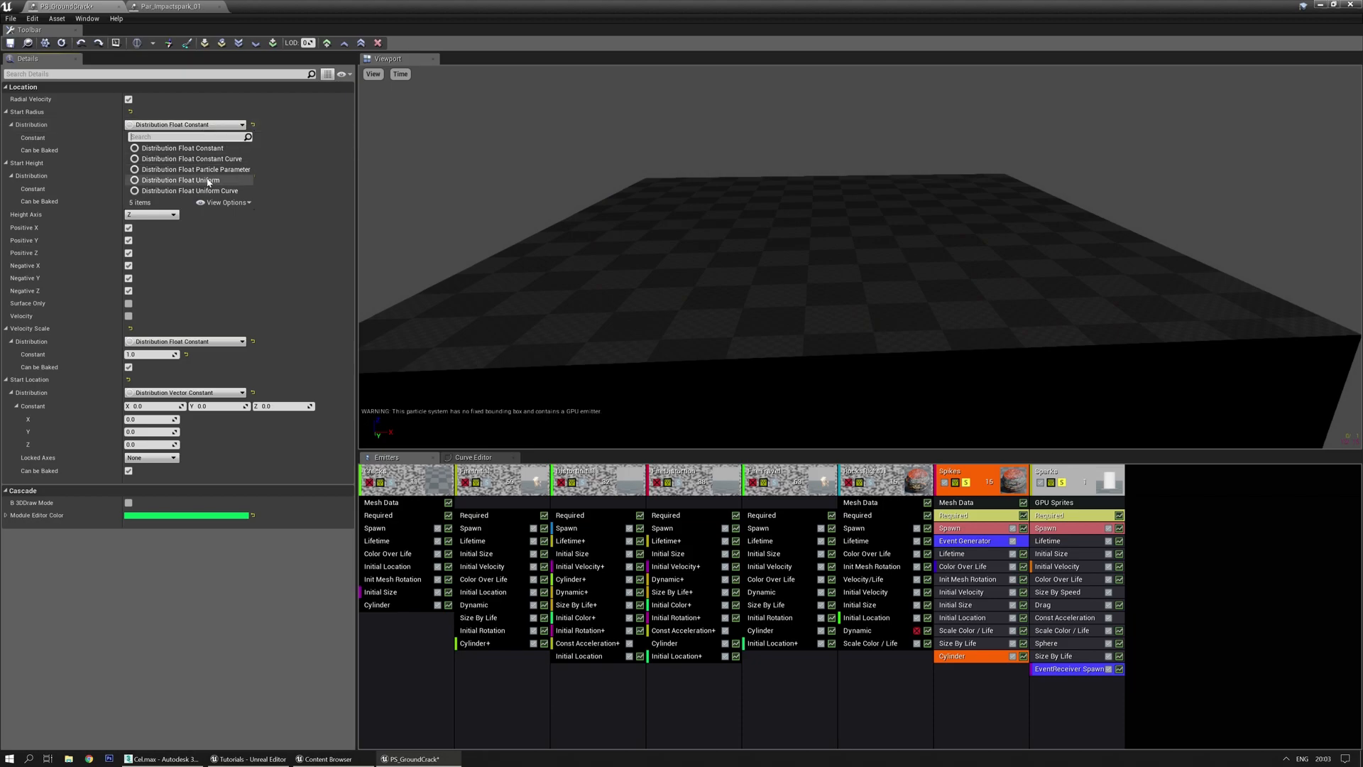
pyautogui.click(220, 159)
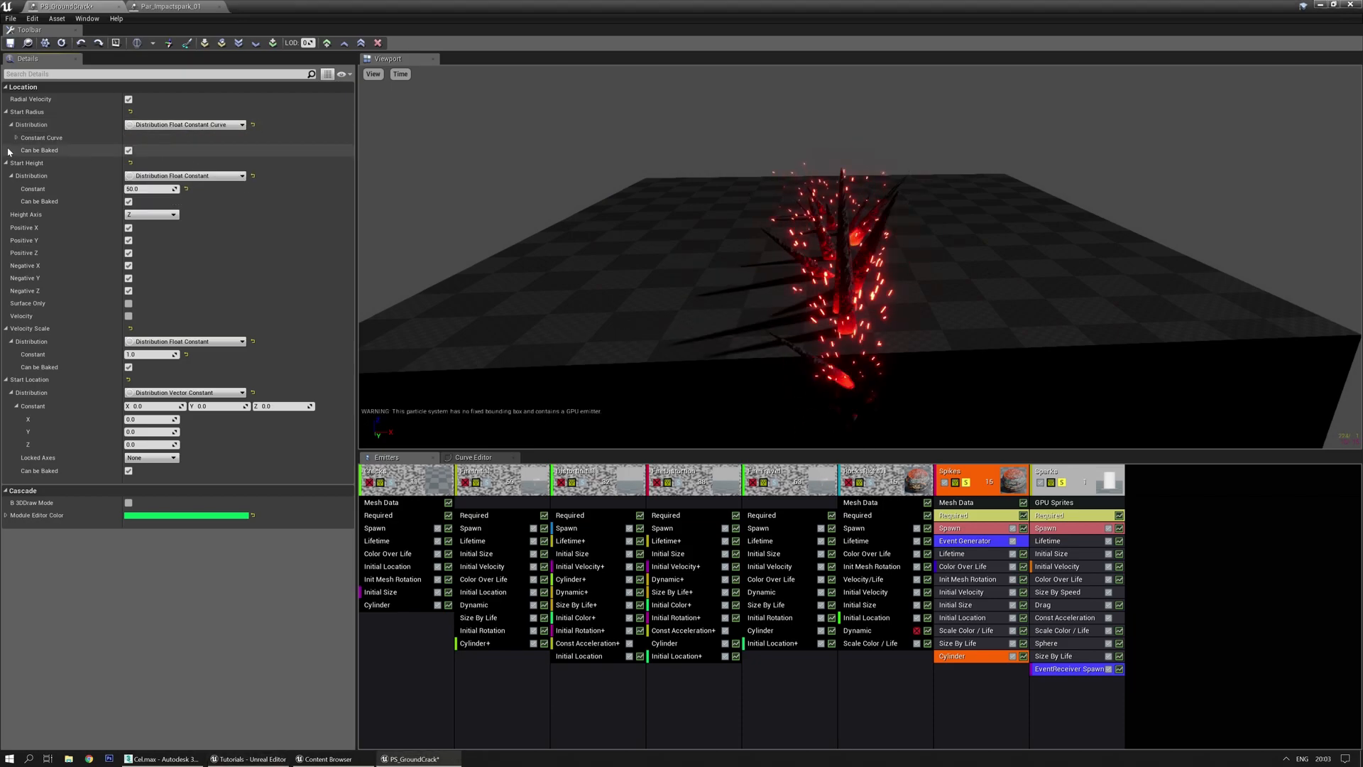
pyautogui.click(187, 151)
pyautogui.click(187, 151)
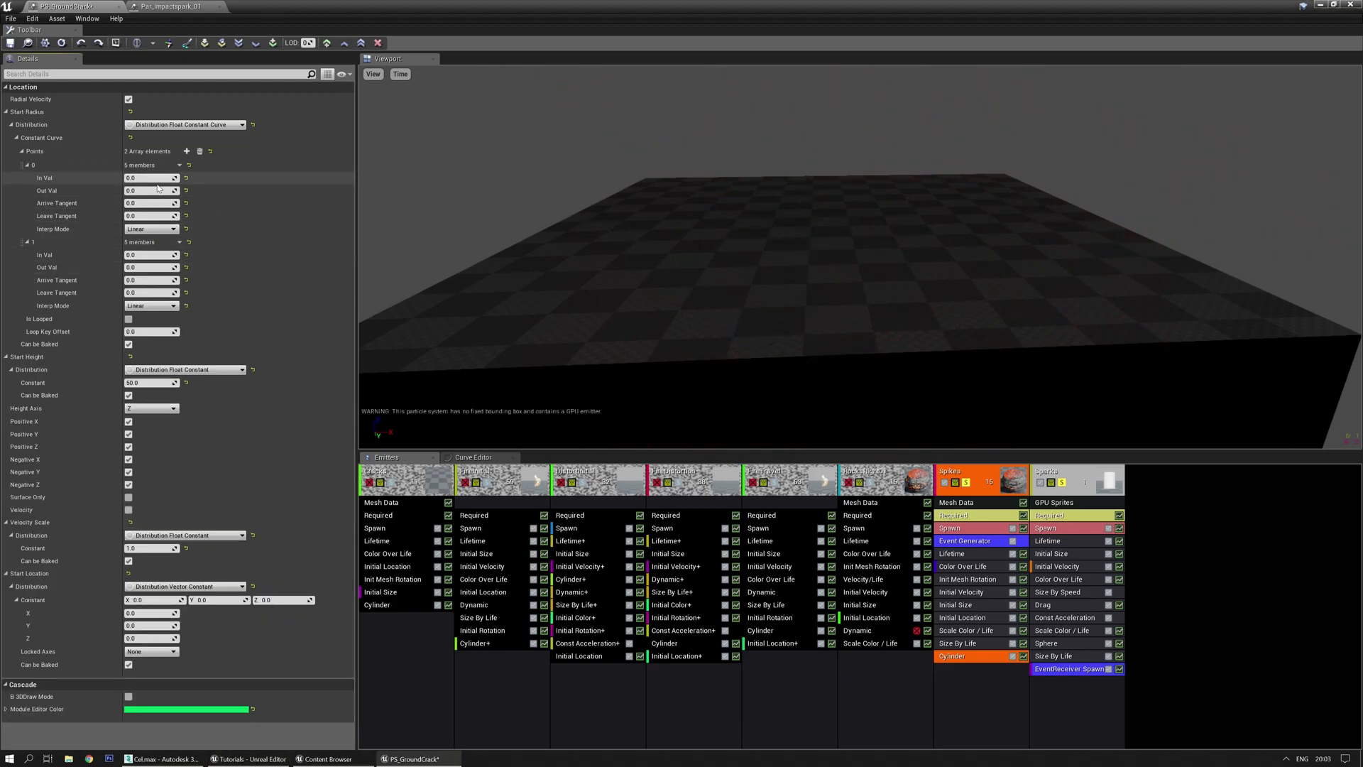
# Set the start radius points to 10 at time 0 and 50 at 0.6
pyautogui.moveTo(594, 213); pyautogui.dragTo(667, 214)
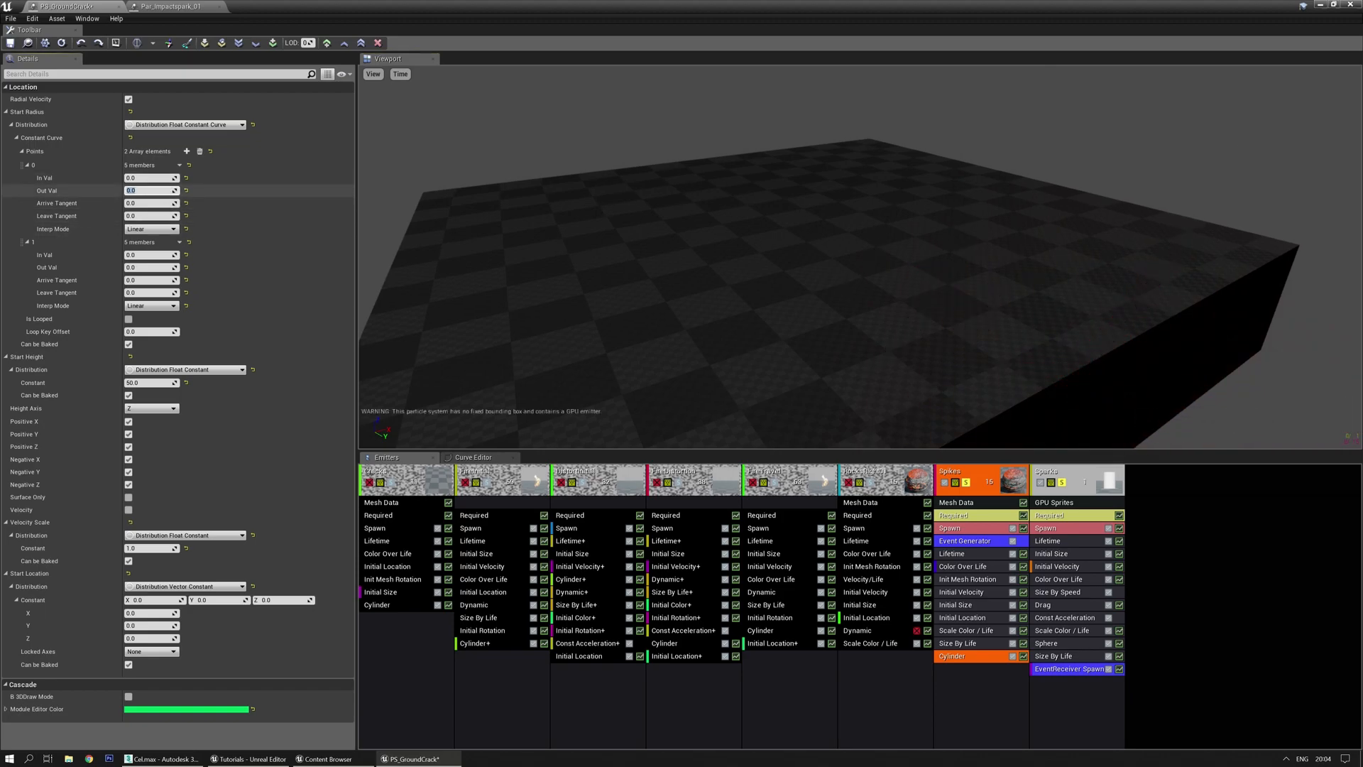
pyautogui.write('10')
pyautogui.press('Return')
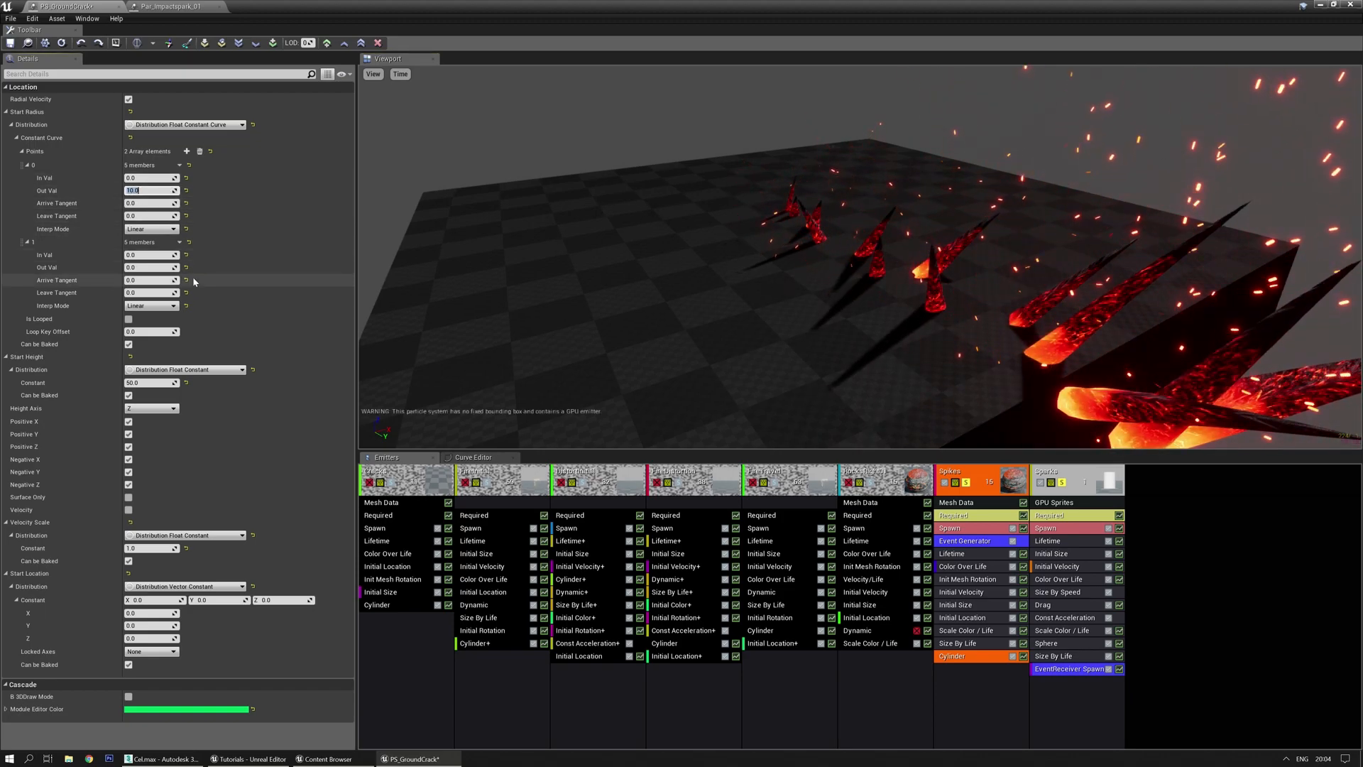
pyautogui.click(149, 254)
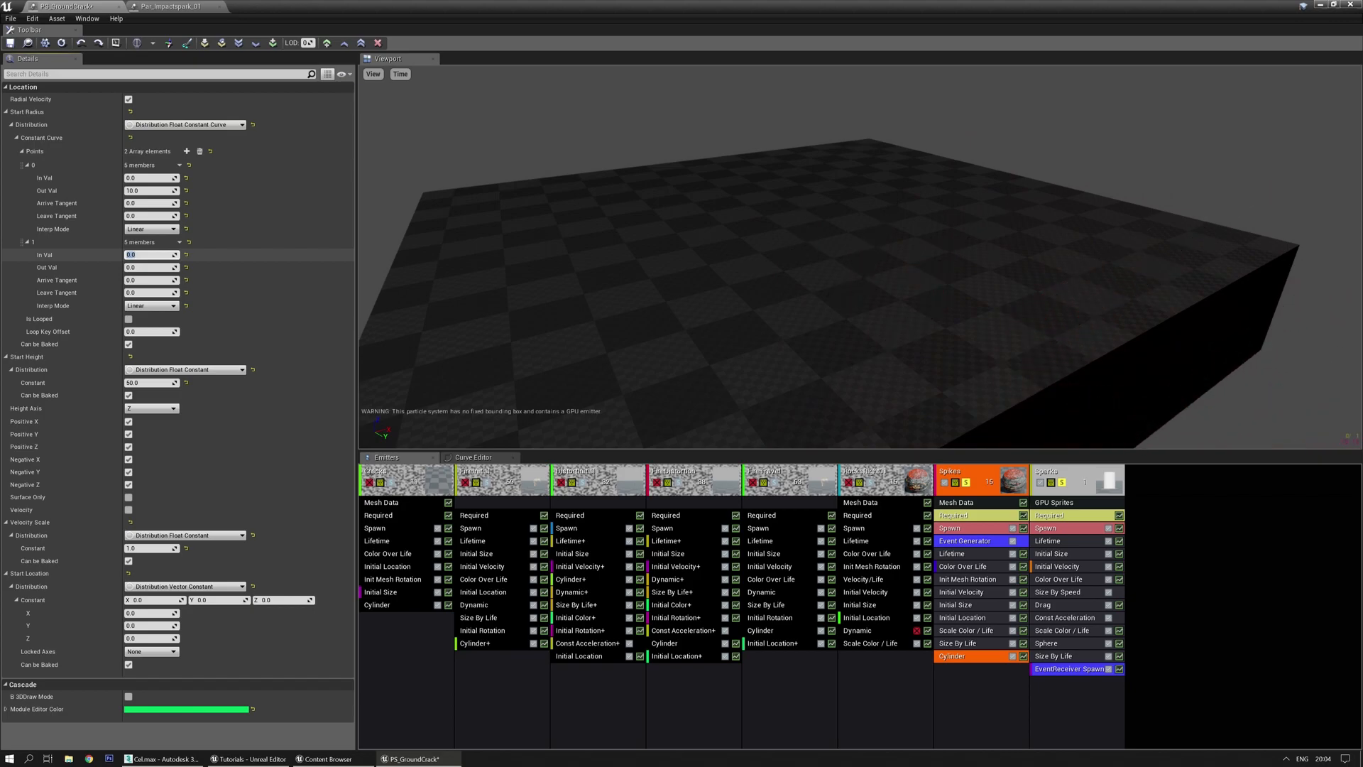
pyautogui.write('0.6')
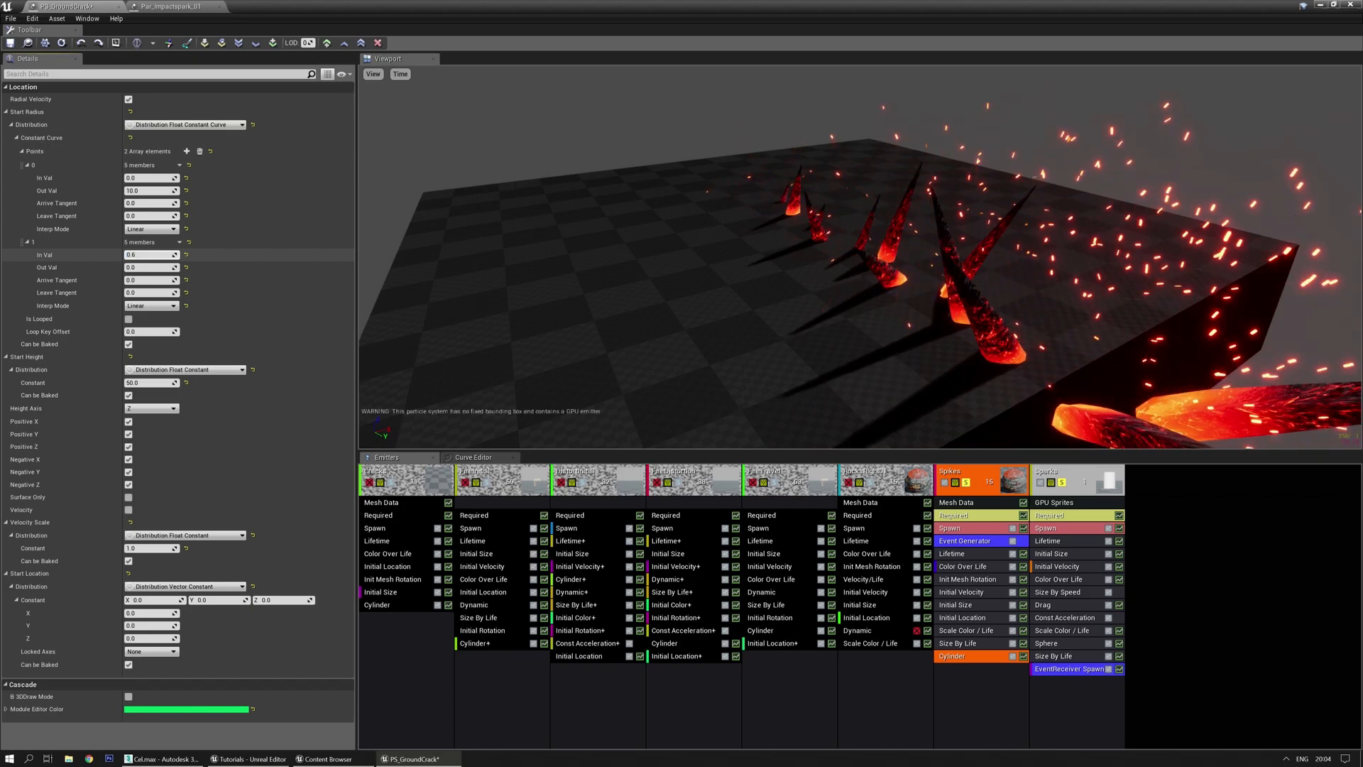
pyautogui.press('Tab')
pyautogui.write('50')
pyautogui.press('Return')
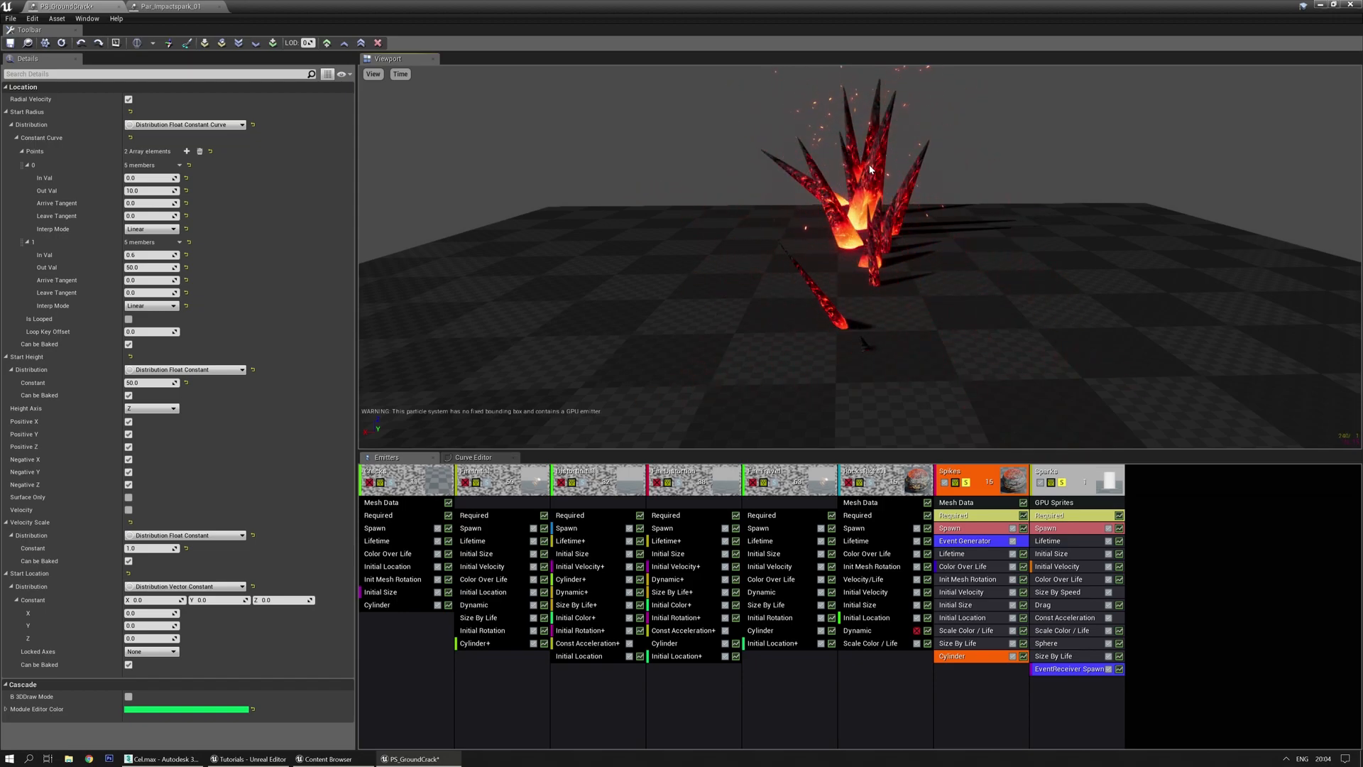
pyautogui.moveTo(867, 209); pyautogui.dragTo(948, 213)
pyautogui.moveTo(855, 242)
pyautogui.mouseDown()
pyautogui.moveTo(958, 238)
pyautogui.moveTo(854, 242)
pyautogui.mouseUp()
pyautogui.moveTo(862, 322); pyautogui.dragTo(895, 313)
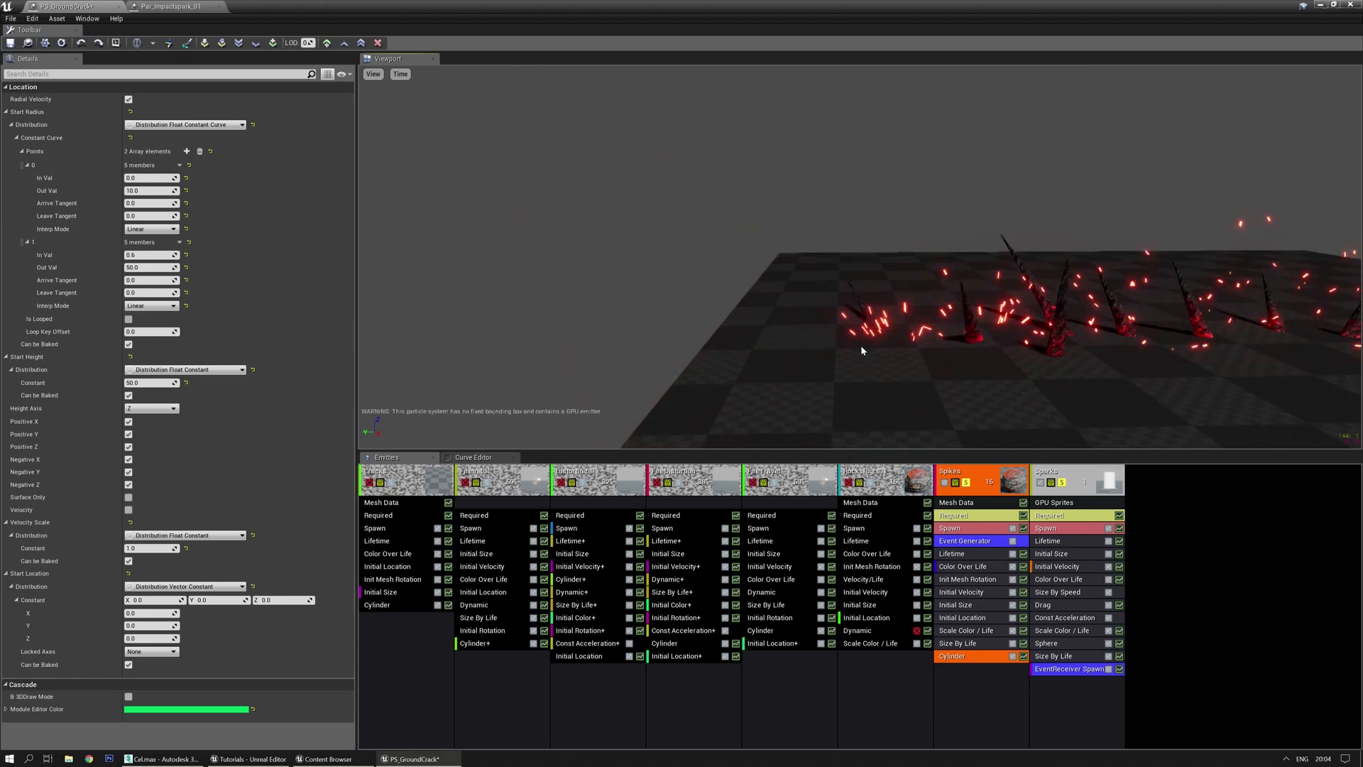
pyautogui.moveTo(860, 346); pyautogui.dragTo(832, 327)
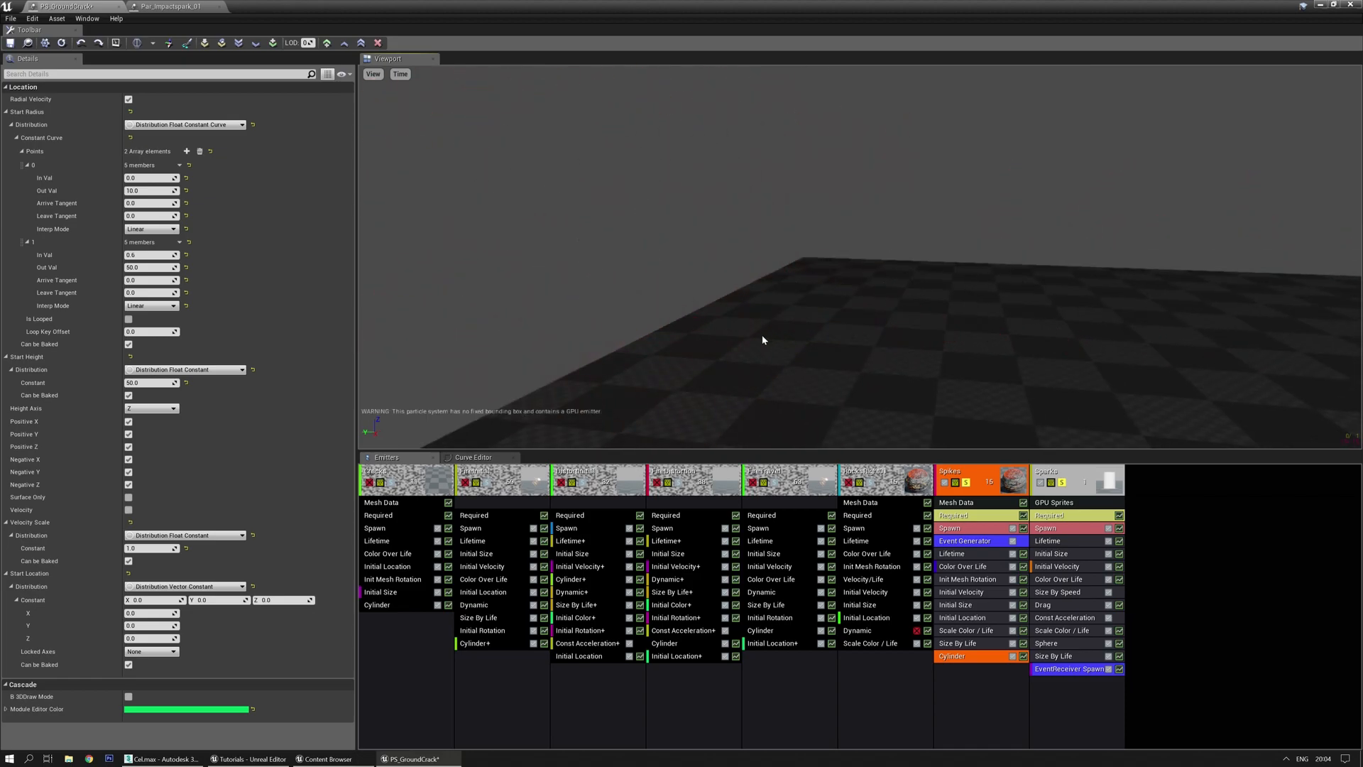
# Save PS_GroundCrack, select the Spikes' Init Mesh Rotation and replay the preview
pyautogui.click(10, 44)
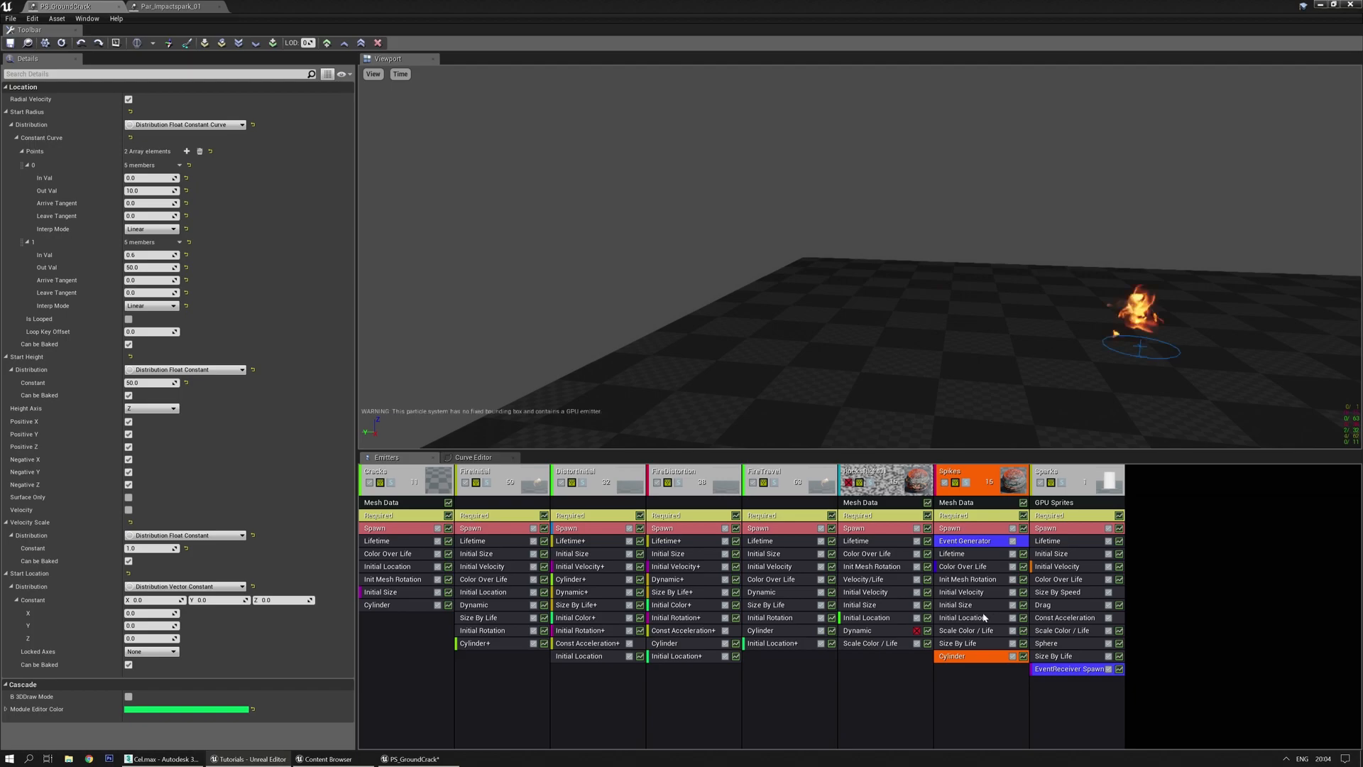
pyautogui.moveTo(916, 334); pyautogui.dragTo(820, 390)
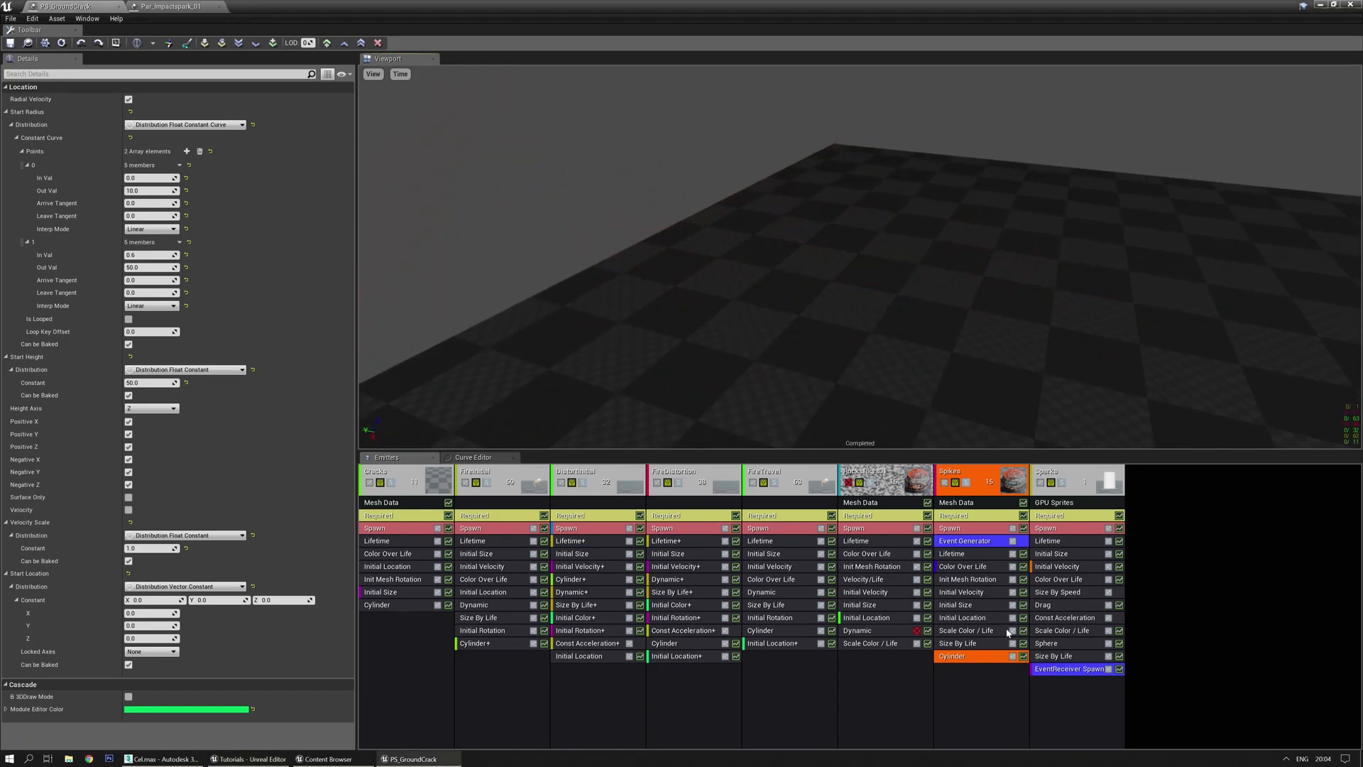
pyautogui.click(978, 580)
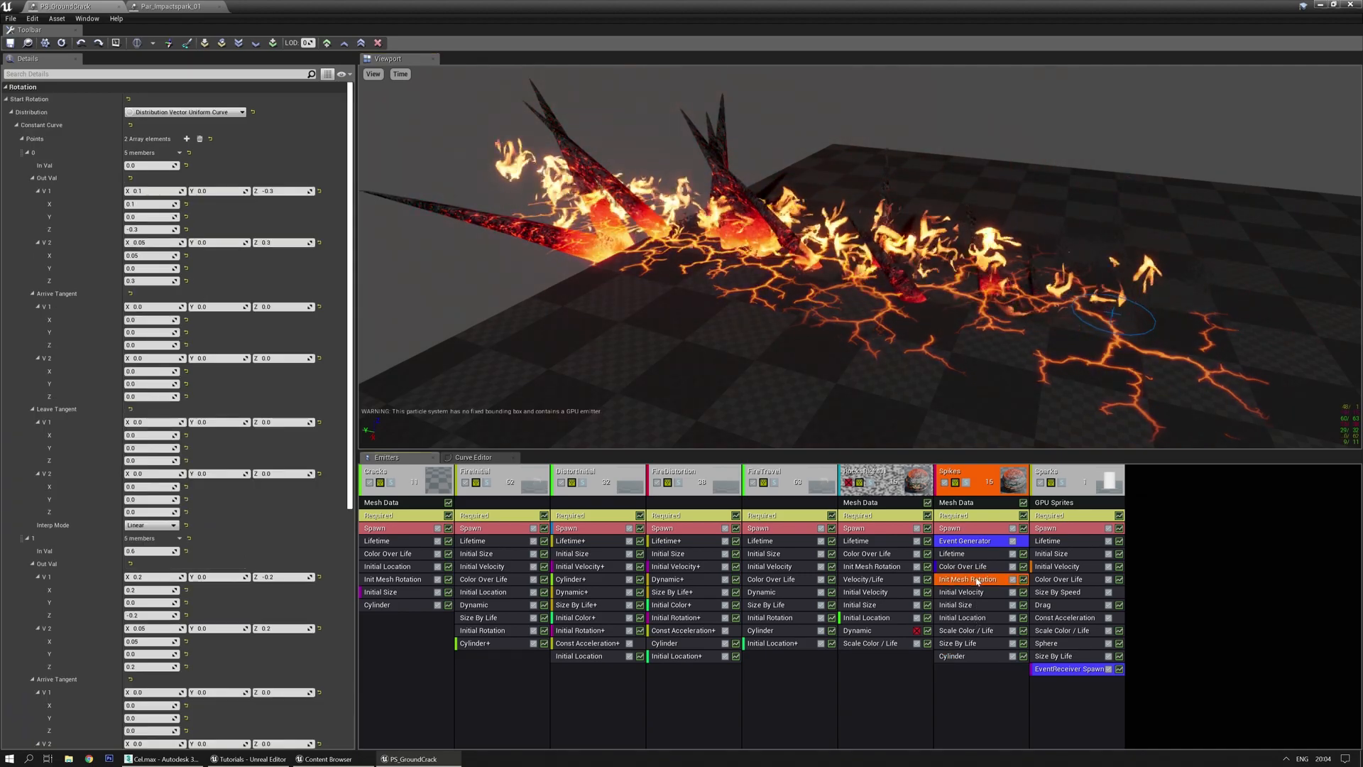
pyautogui.moveTo(783, 439); pyautogui.dragTo(754, 359)
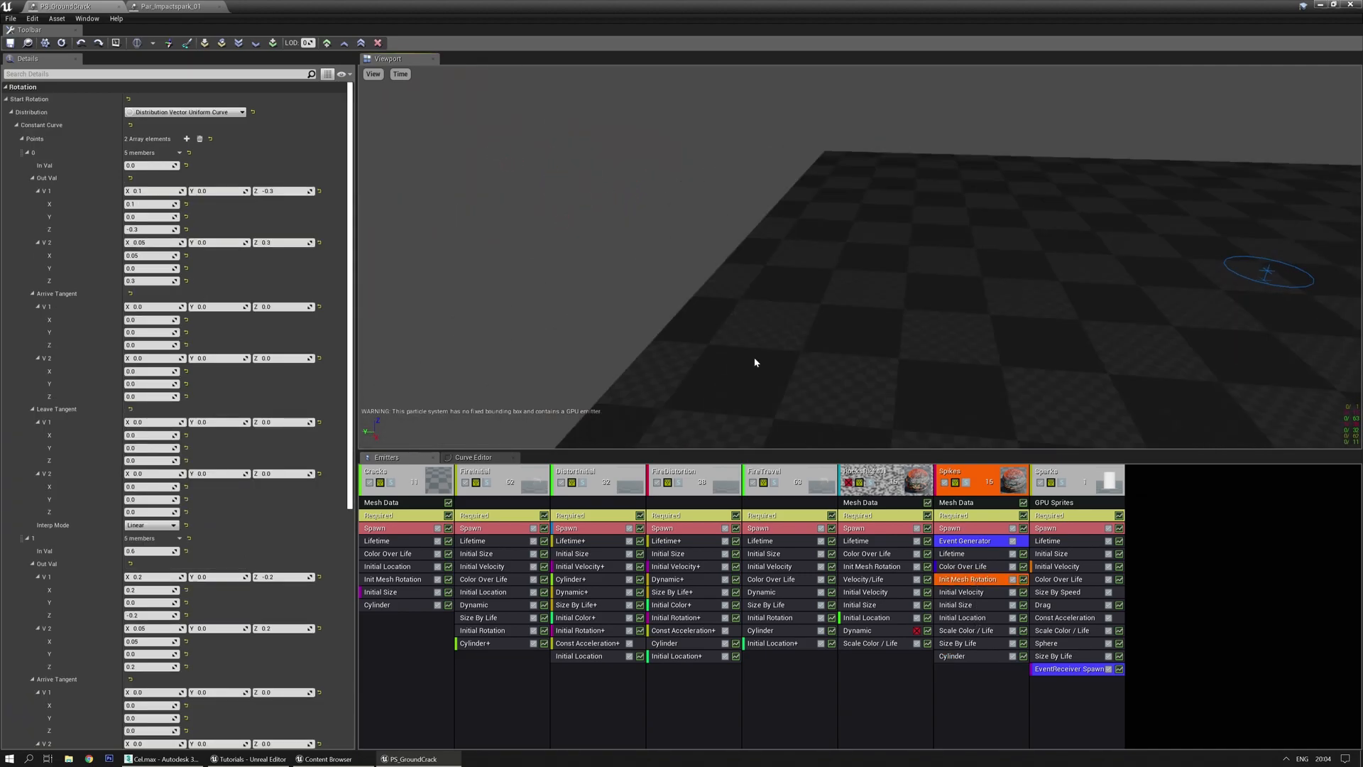
pyautogui.moveTo(913, 311); pyautogui.dragTo(712, 105)
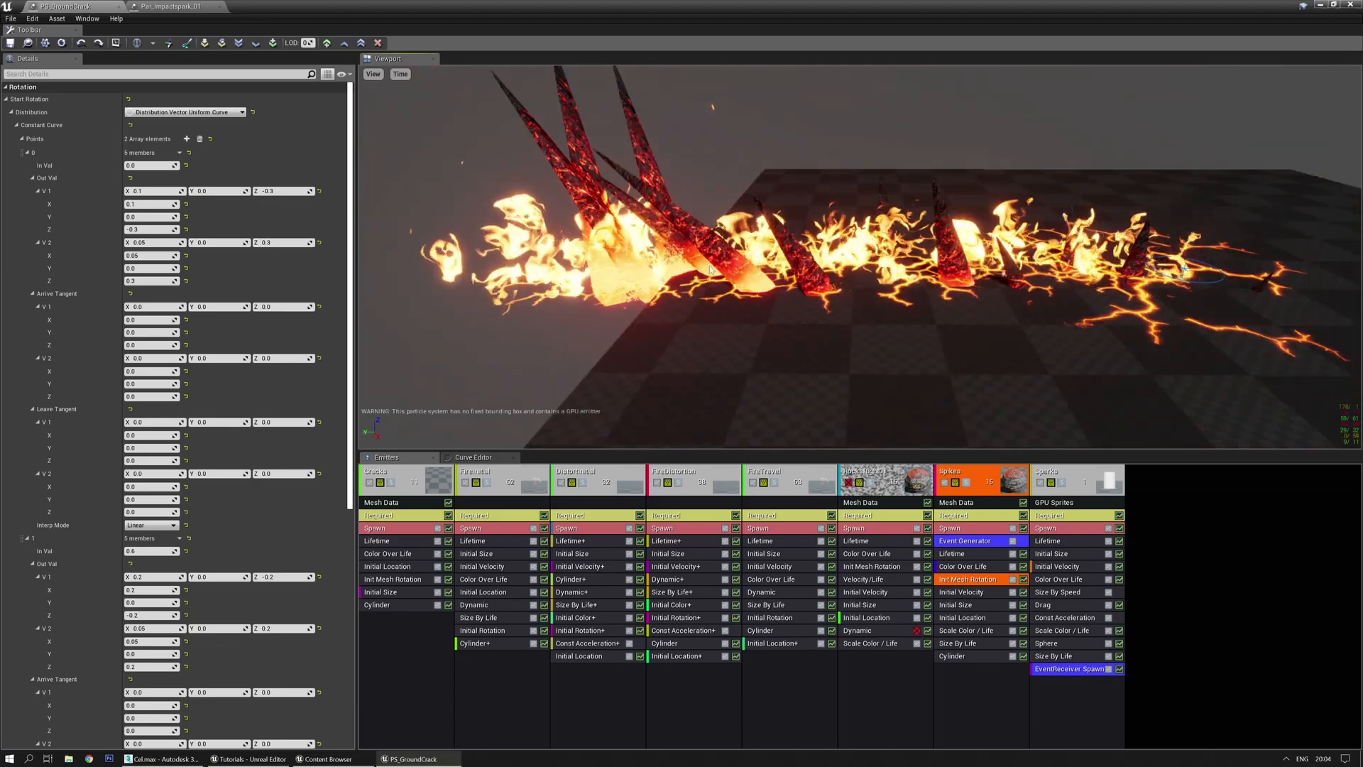
pyautogui.press('space')
pyautogui.moveTo(735, 220)
pyautogui.mouseDown()
pyautogui.moveTo(870, 525)
pyautogui.moveTo(886, 497)
pyautogui.mouseUp()
# Convert Init Mesh Rotation to seeded and set its Parameter Name to Random
pyautogui.rightClick(995, 581)
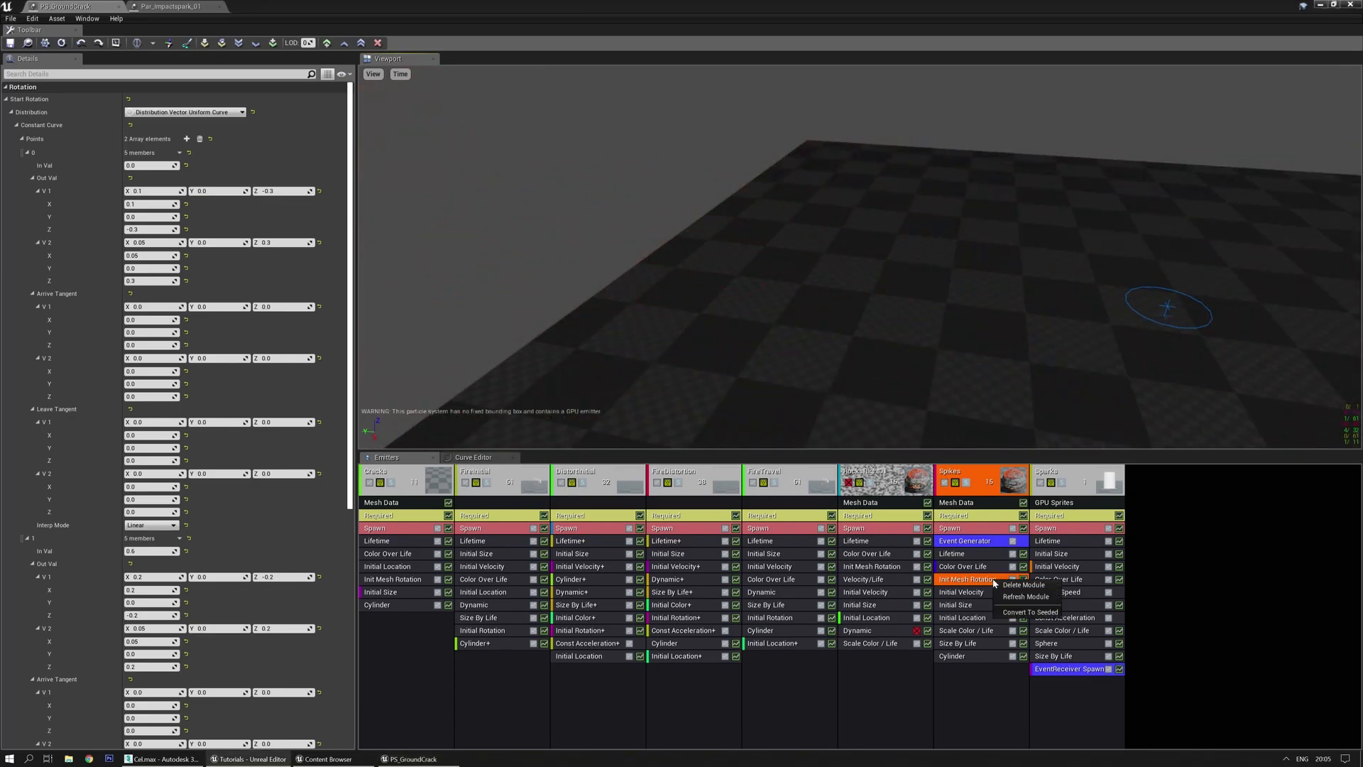
pyautogui.click(1018, 613)
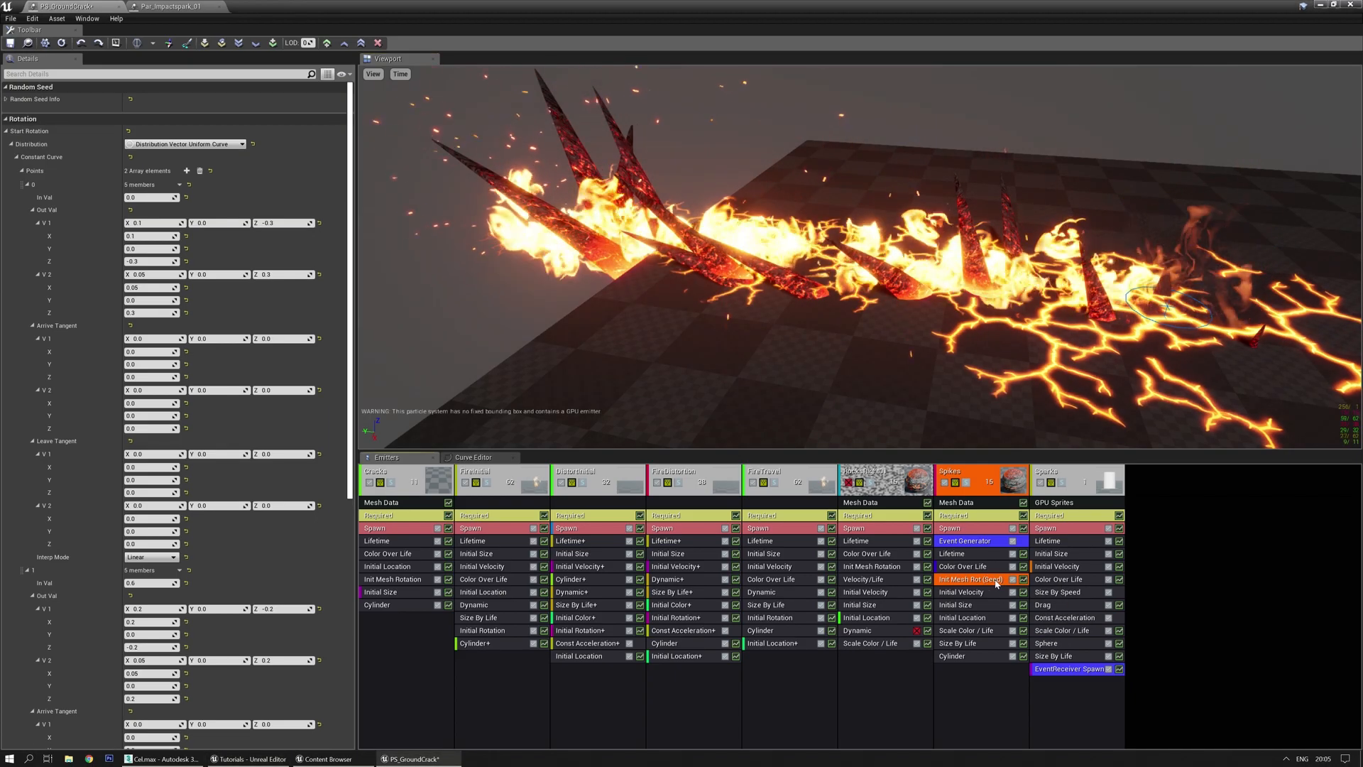
pyautogui.click(7, 100)
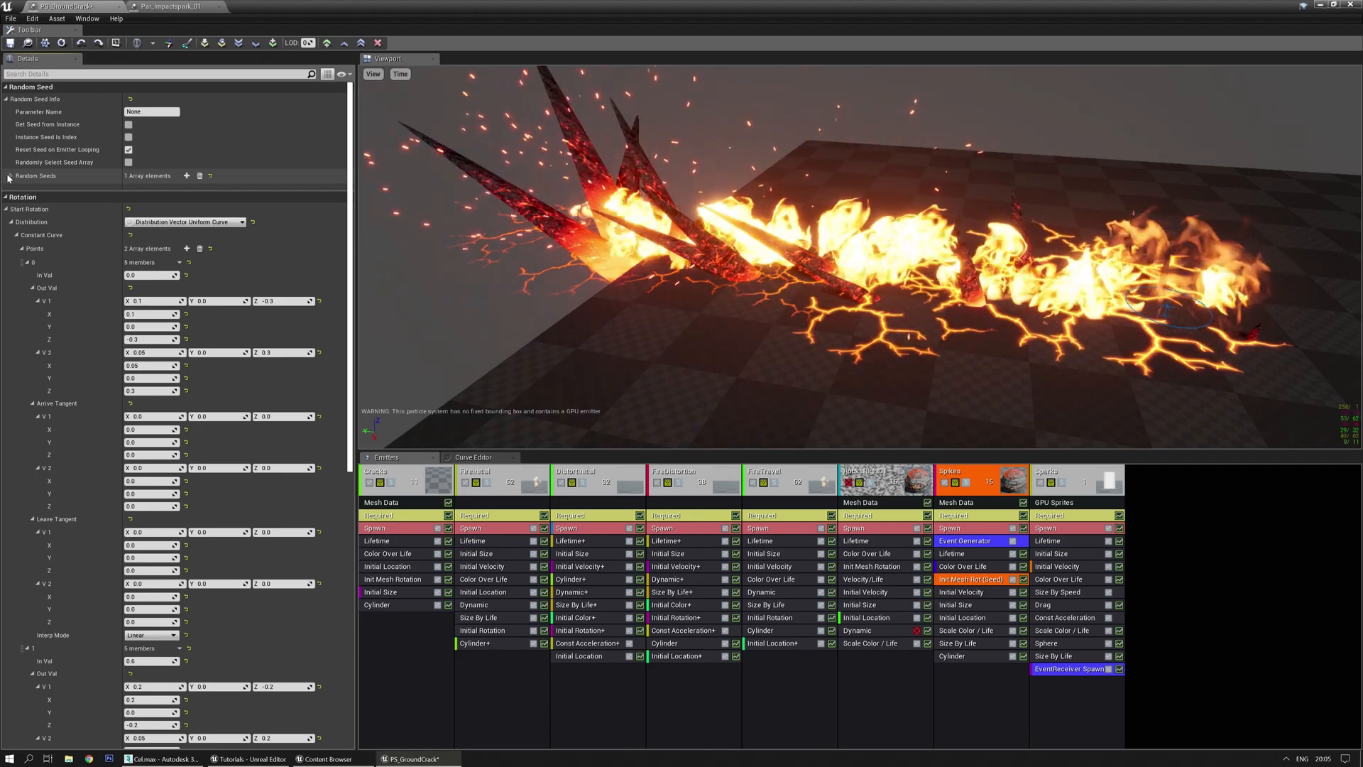
pyautogui.click(11, 176)
pyautogui.moveTo(567, 296); pyautogui.dragTo(603, 296)
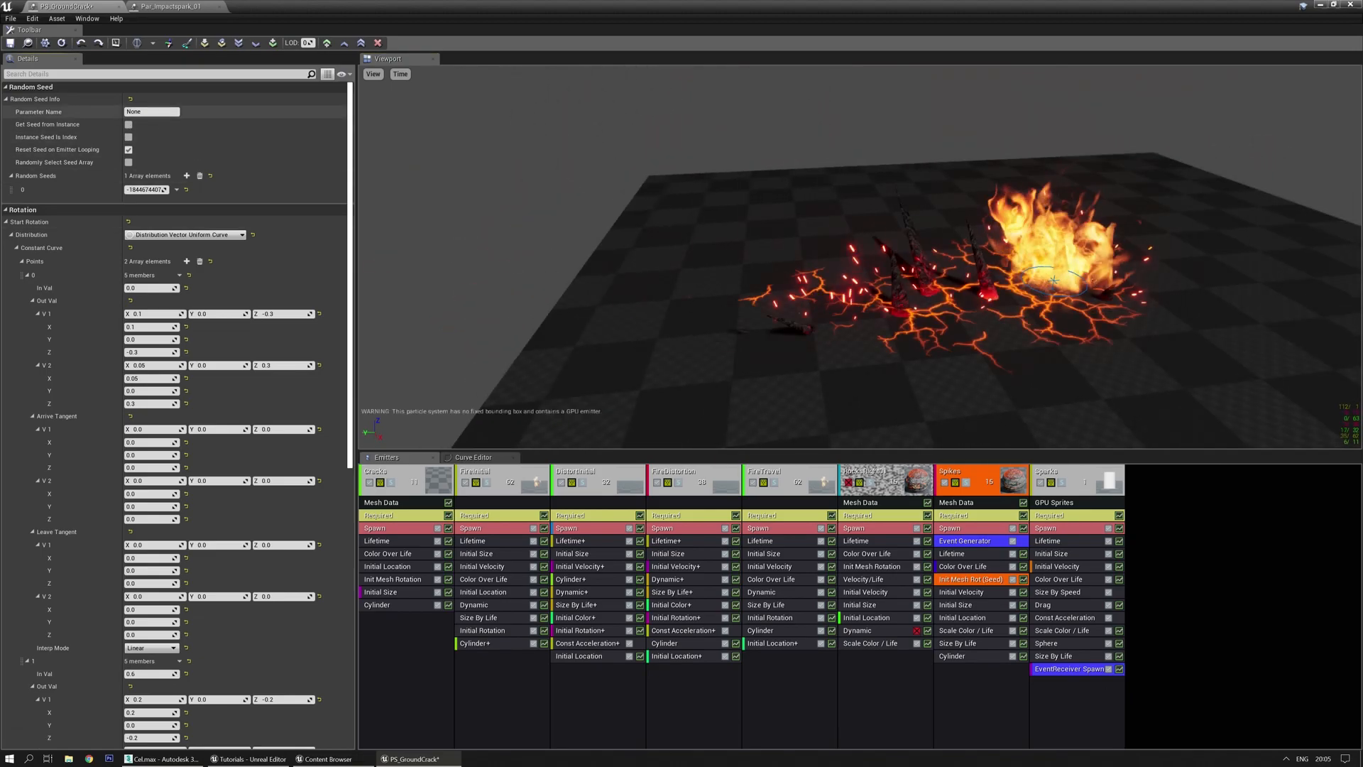
pyautogui.click(145, 112)
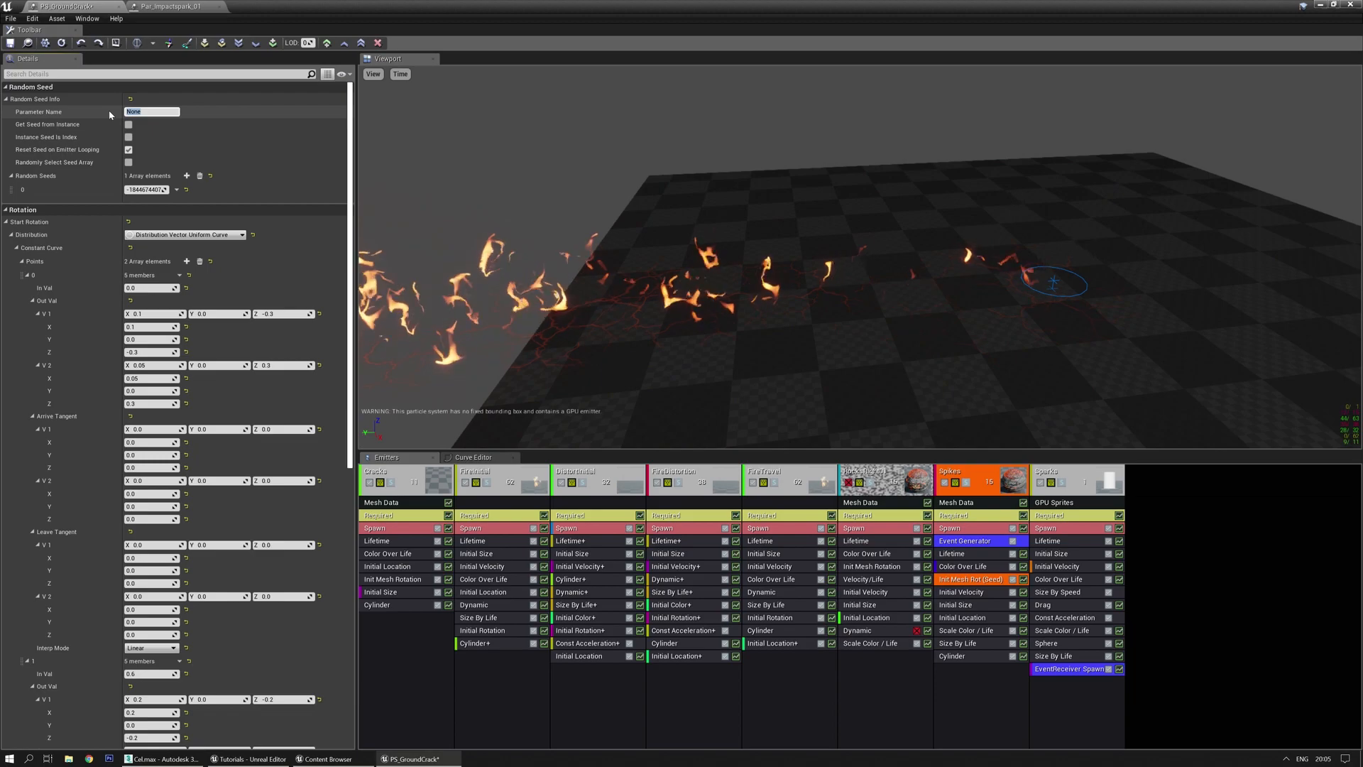
pyautogui.press('Return')
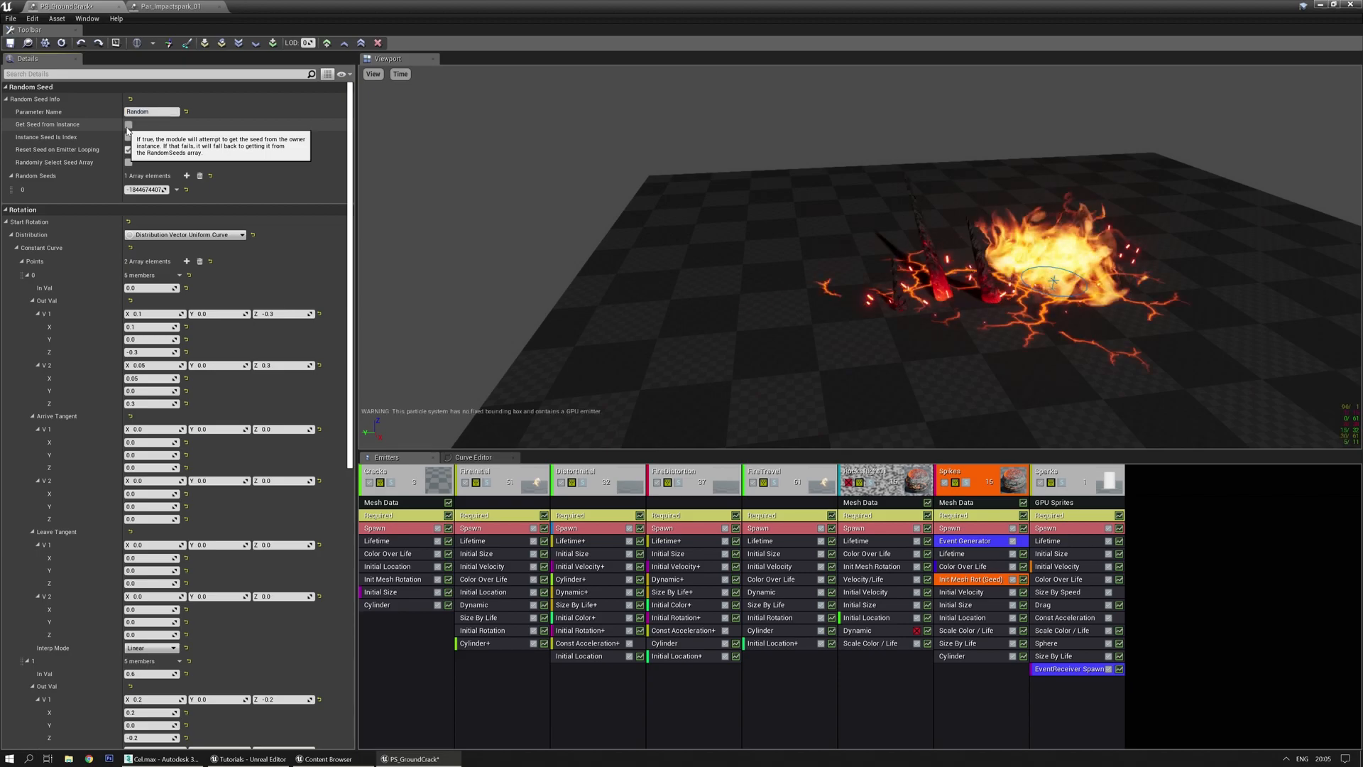
# Enable Get Seed from Instance and Randomly Select Seed Array, and add seed entries
pyautogui.click(128, 125)
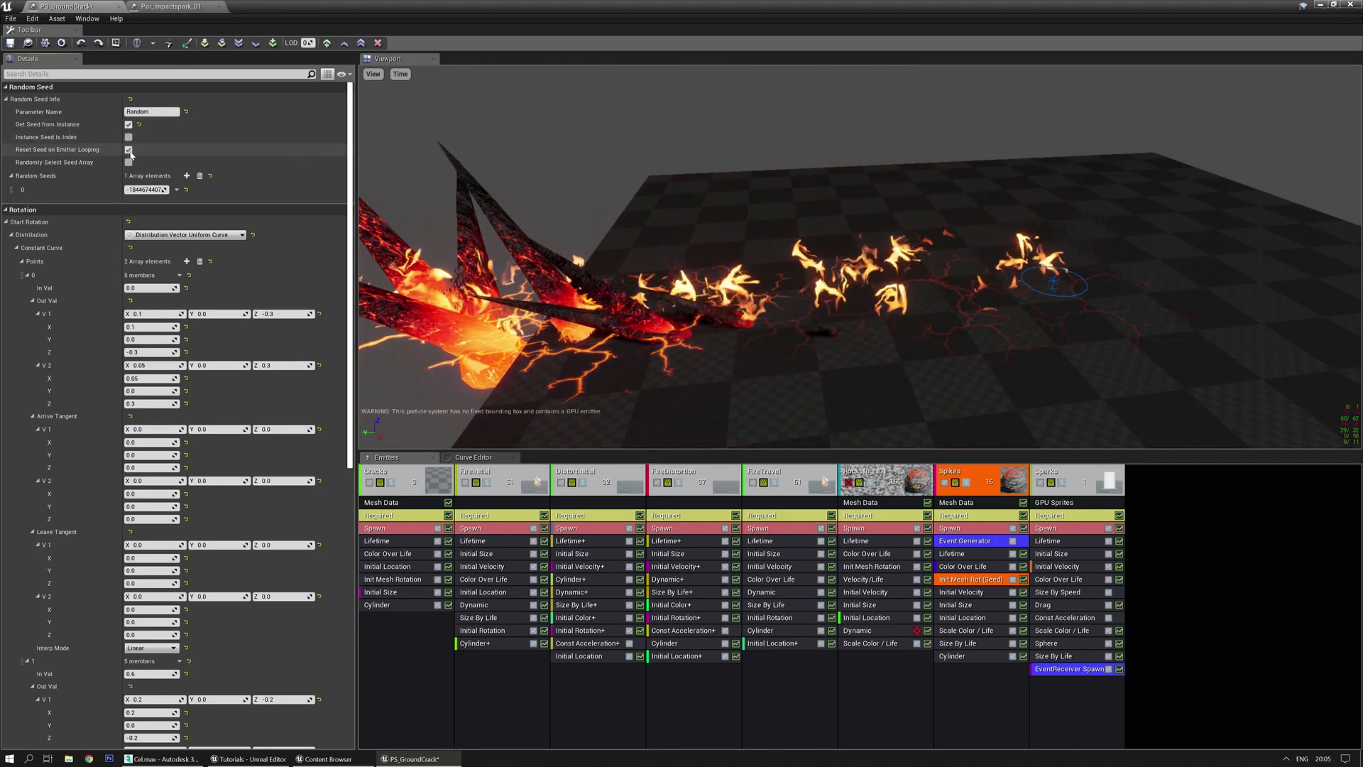
pyautogui.click(128, 163)
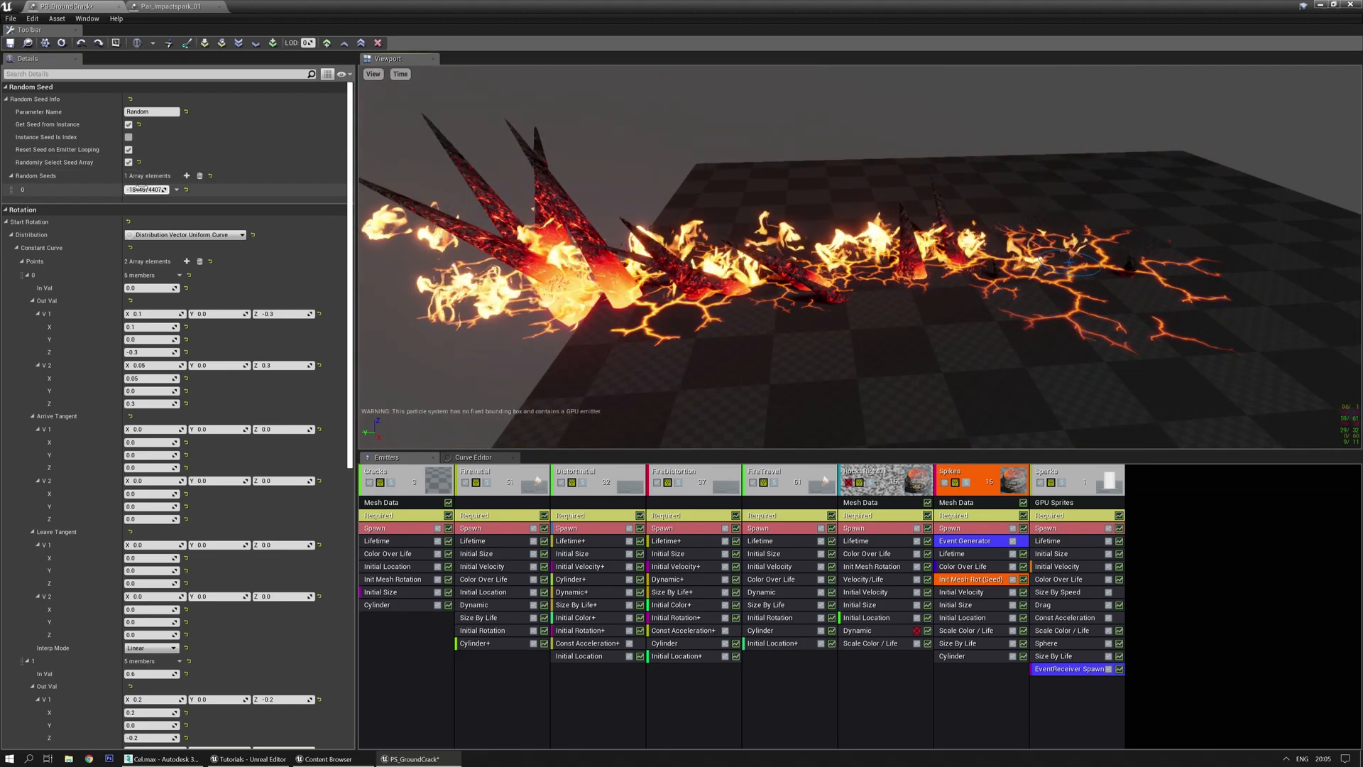
pyautogui.click(199, 176)
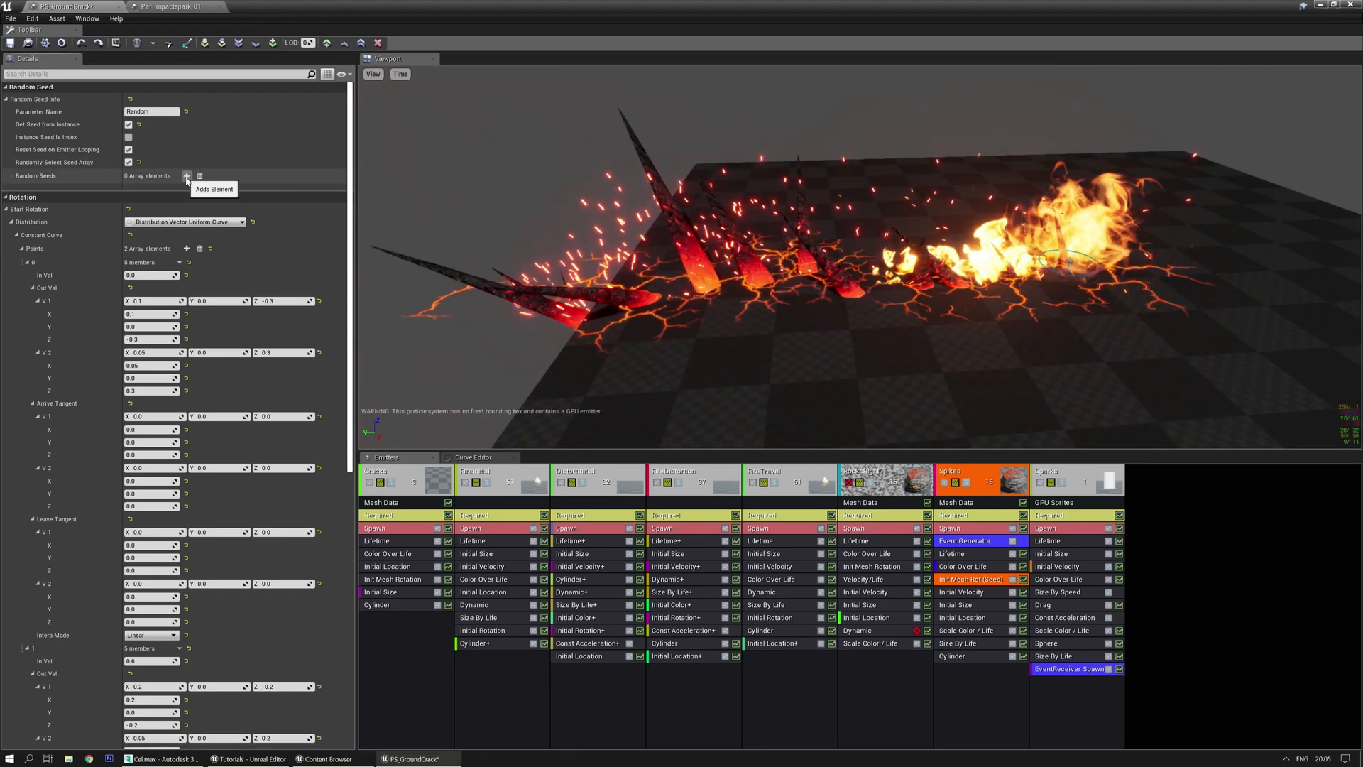
pyautogui.doubleClick(186, 177)
pyautogui.click(130, 203)
pyautogui.write('1')
pyautogui.press('Return')
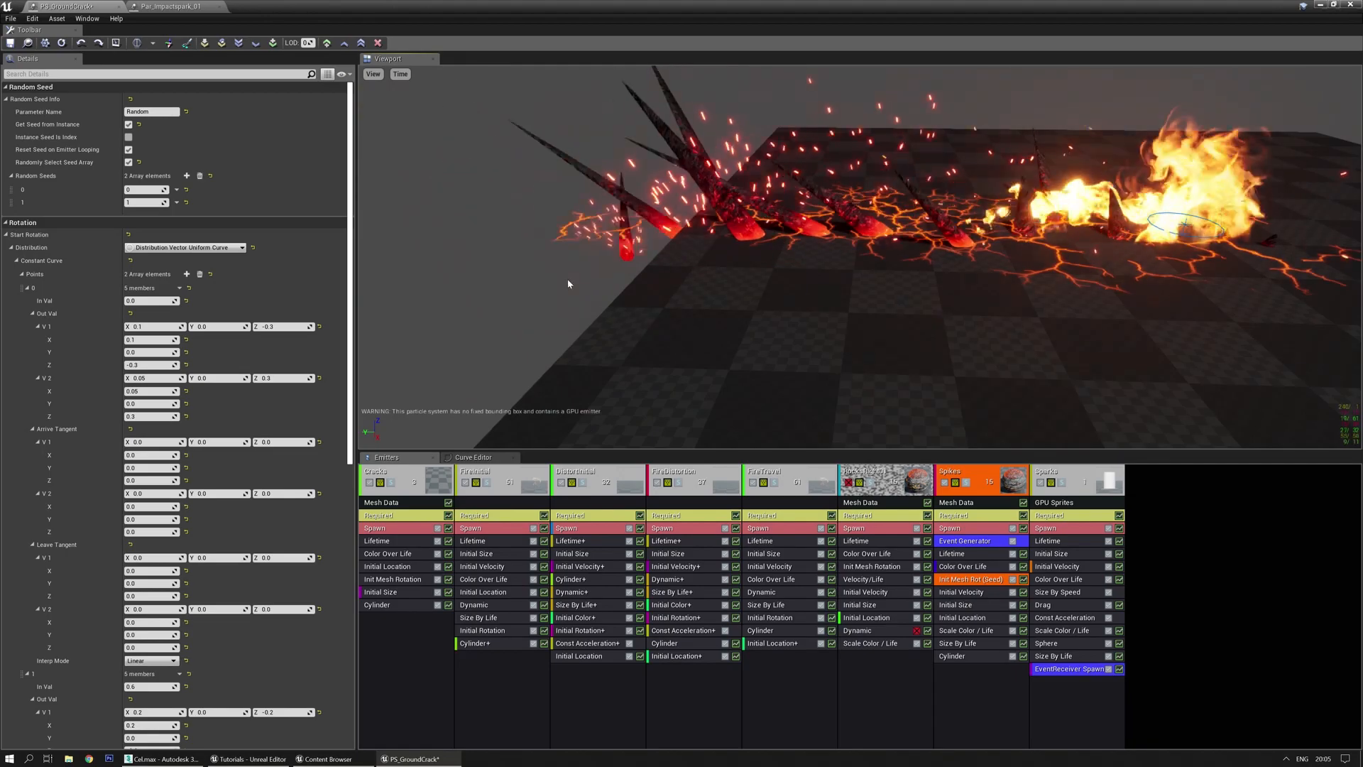
# Reduce Random Seeds to a single element with value 4 and replay
pyautogui.moveTo(464, 301); pyautogui.dragTo(602, 321)
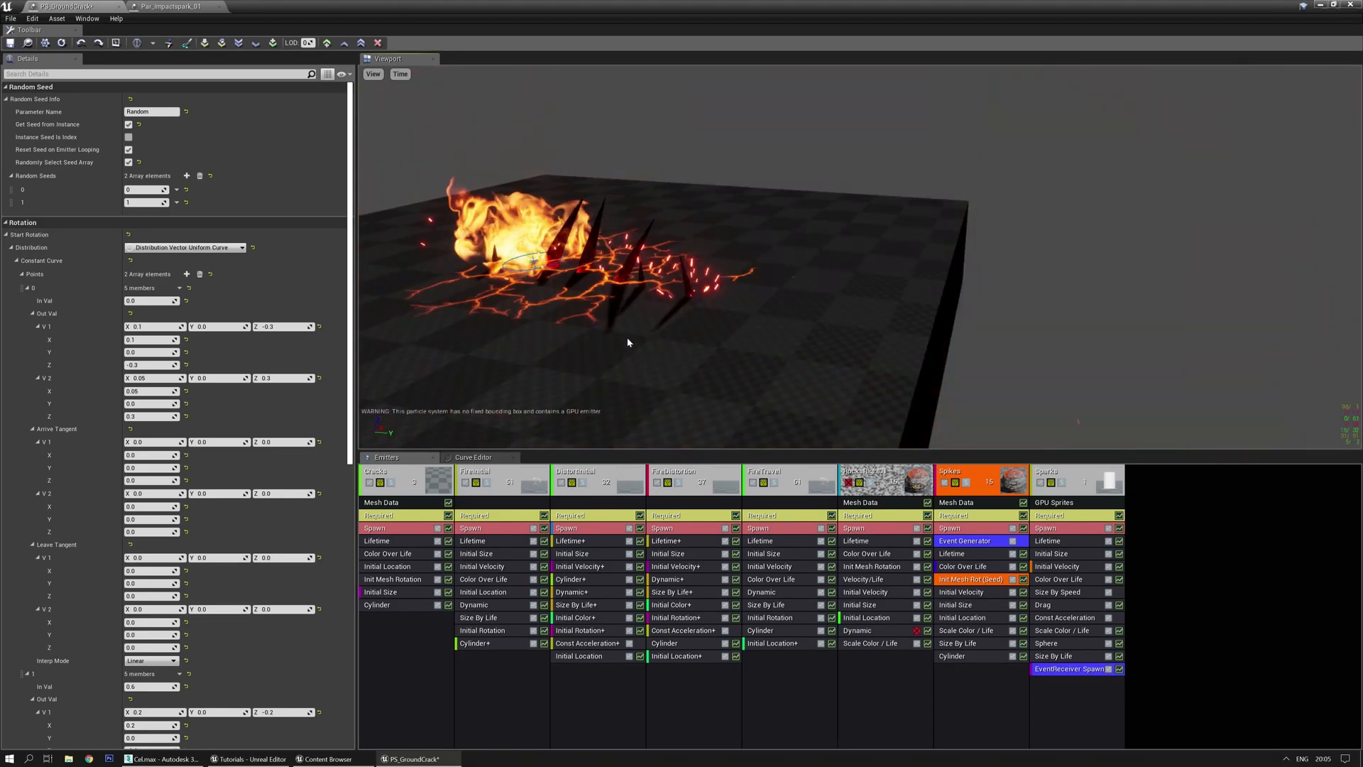
pyautogui.moveTo(602, 323); pyautogui.dragTo(643, 344, button='middle')
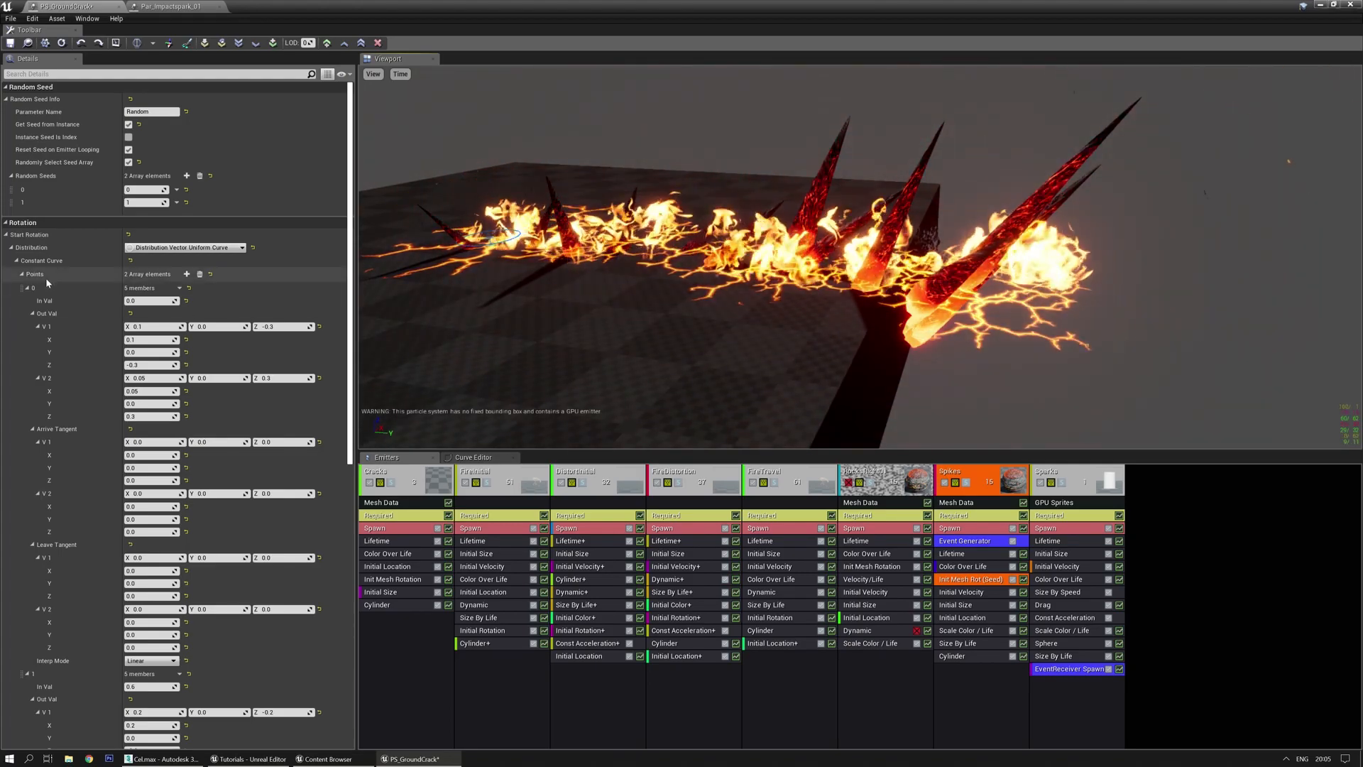
pyautogui.click(199, 176)
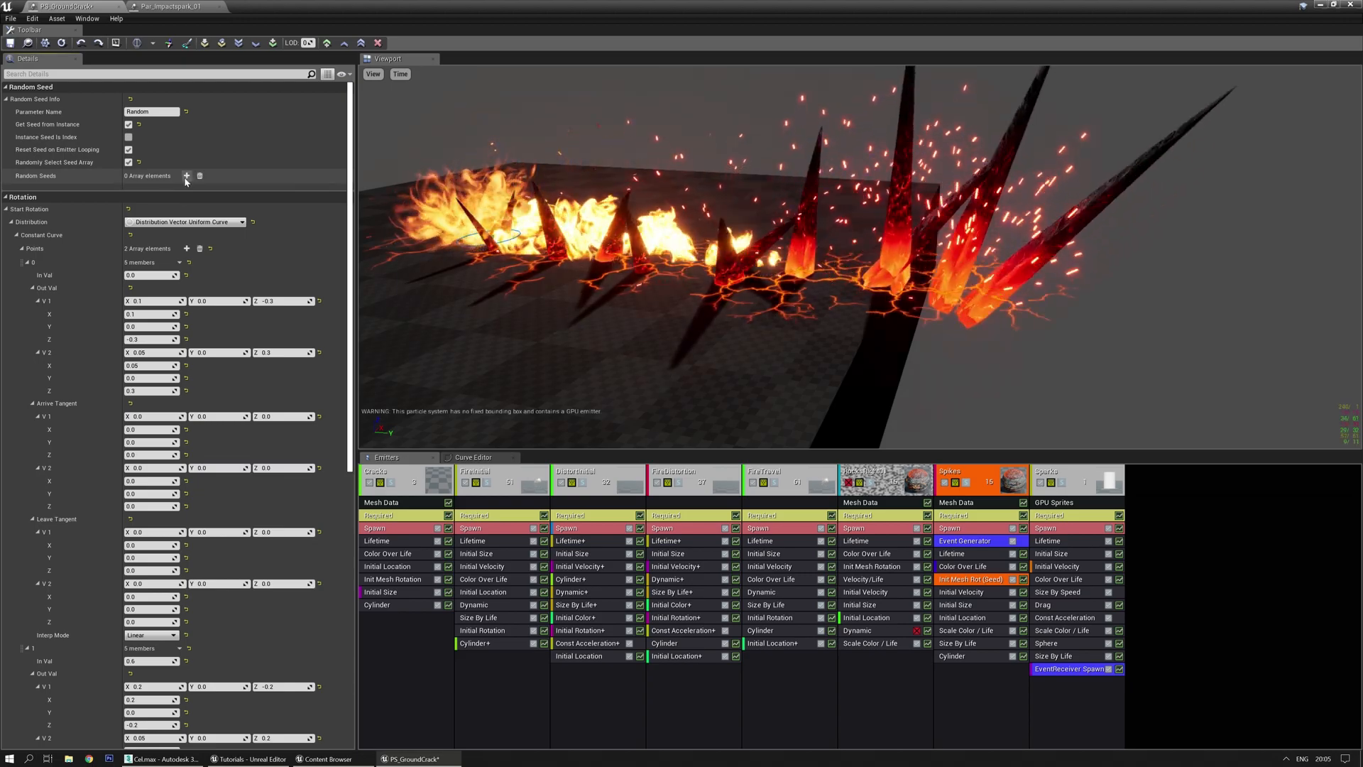
pyautogui.click(186, 176)
pyautogui.click(149, 190)
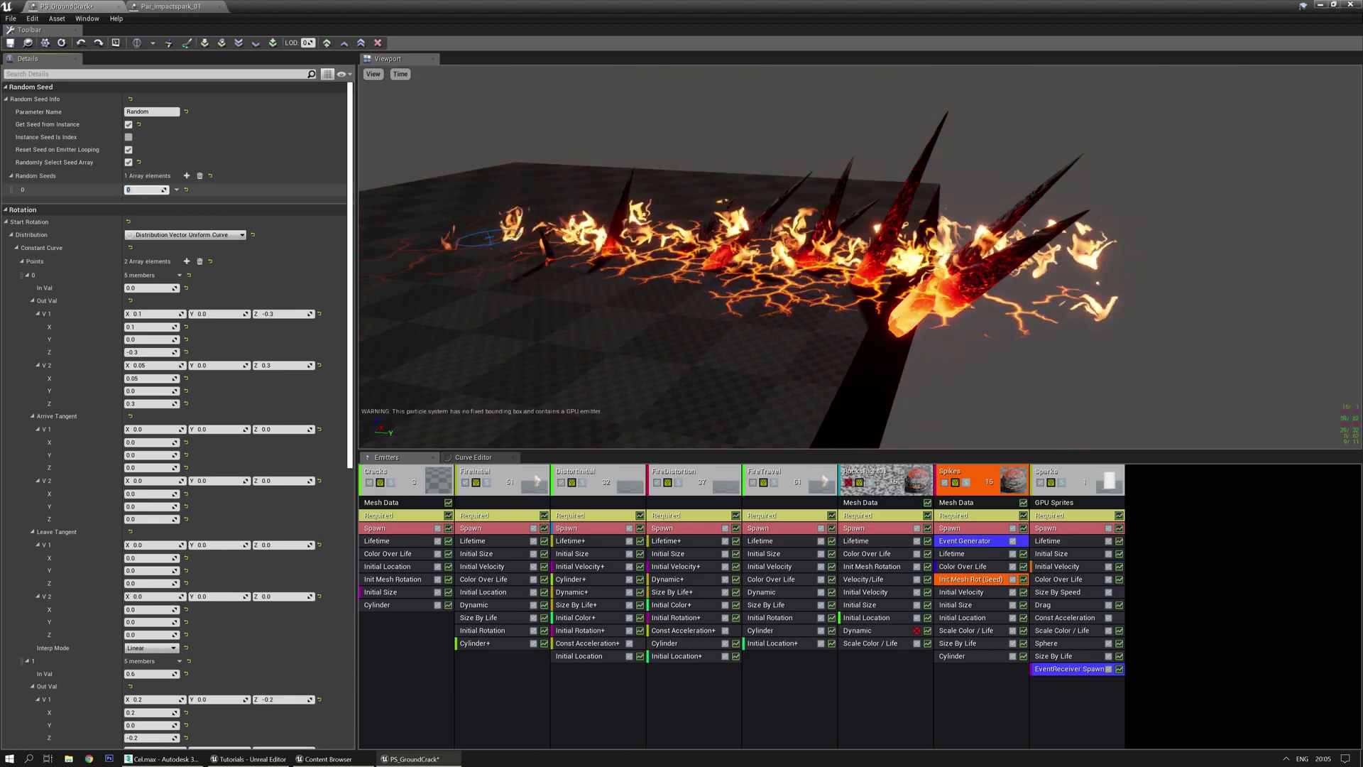
pyautogui.write('1')
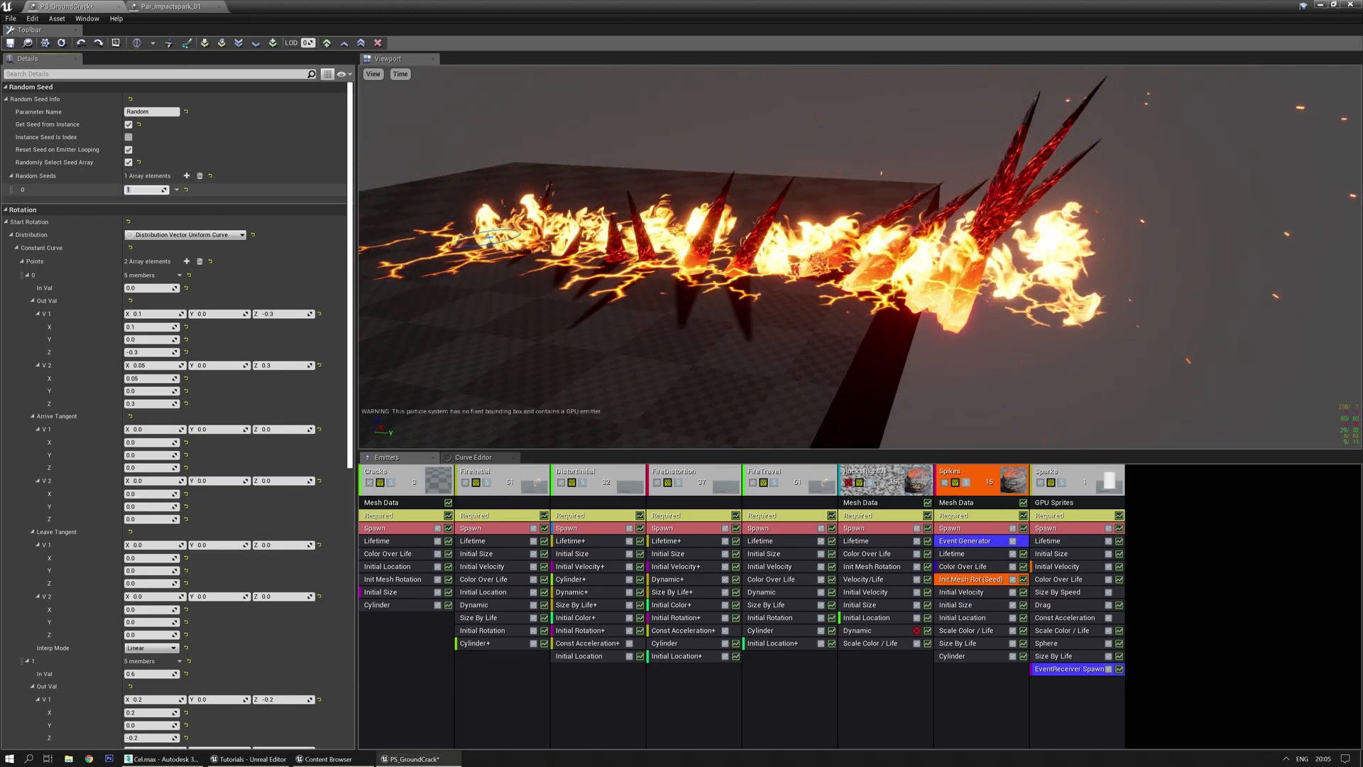
pyautogui.write('0')
pyautogui.press('Return')
pyautogui.moveTo(682, 256); pyautogui.dragTo(639, 284)
pyautogui.moveTo(1029, 198); pyautogui.dragTo(831, 234)
pyautogui.moveTo(1001, 265); pyautogui.dragTo(852, 261)
pyautogui.moveTo(674, 313); pyautogui.dragTo(710, 315)
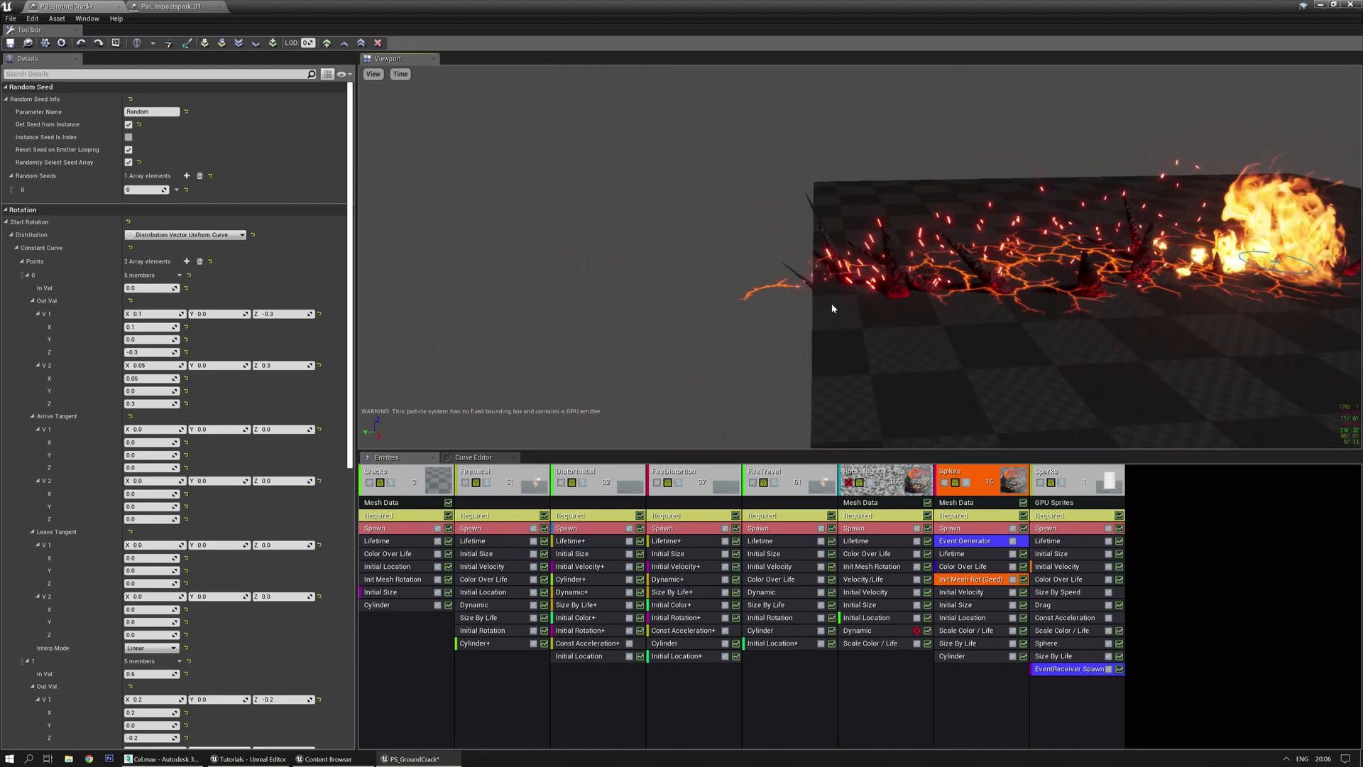
pyautogui.click(146, 190)
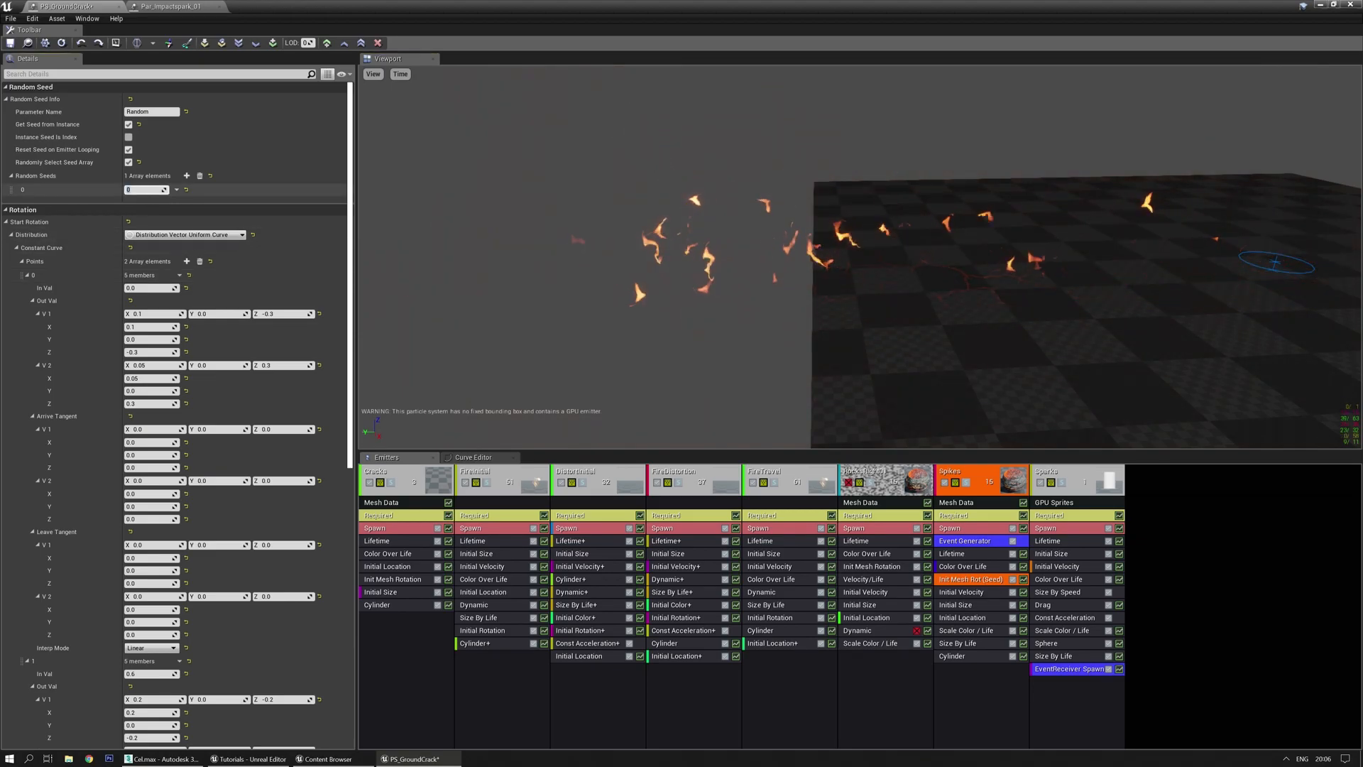
pyautogui.write('3')
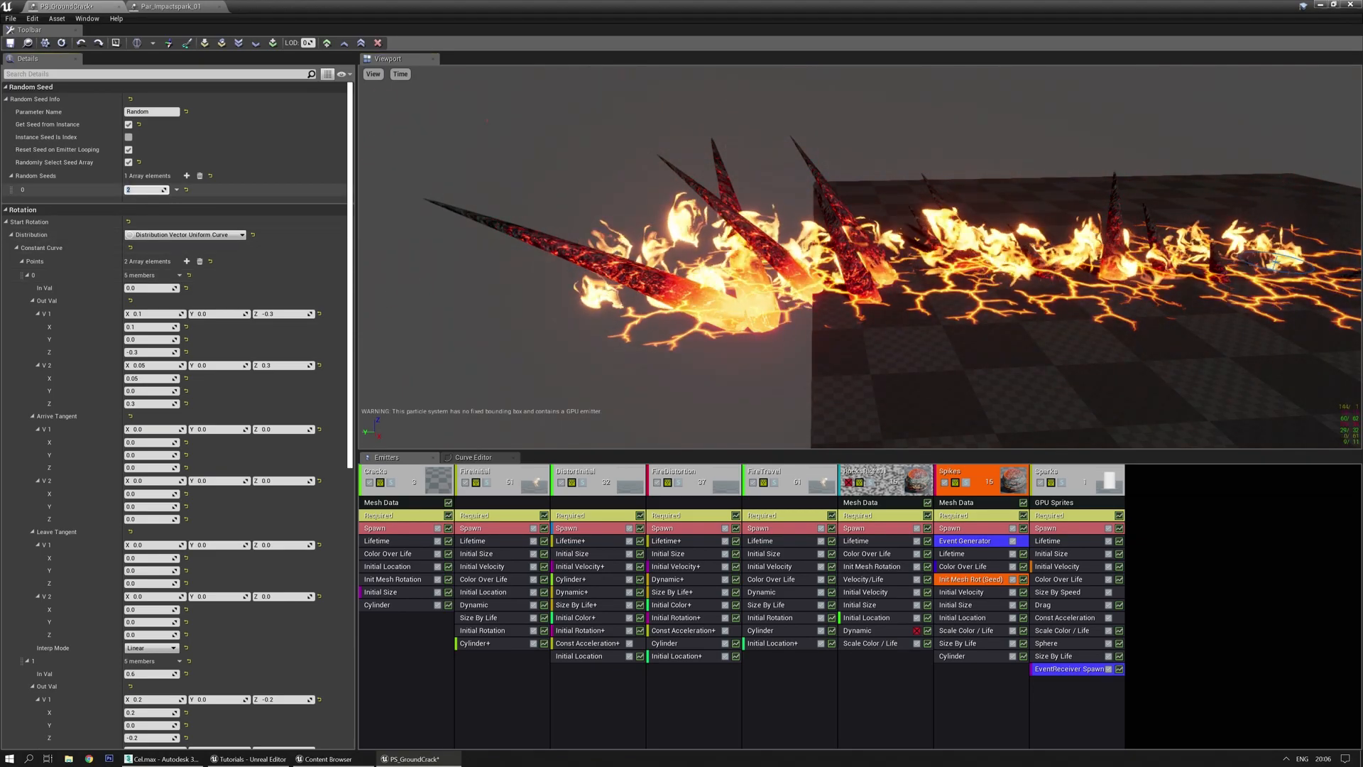
pyautogui.write('4')
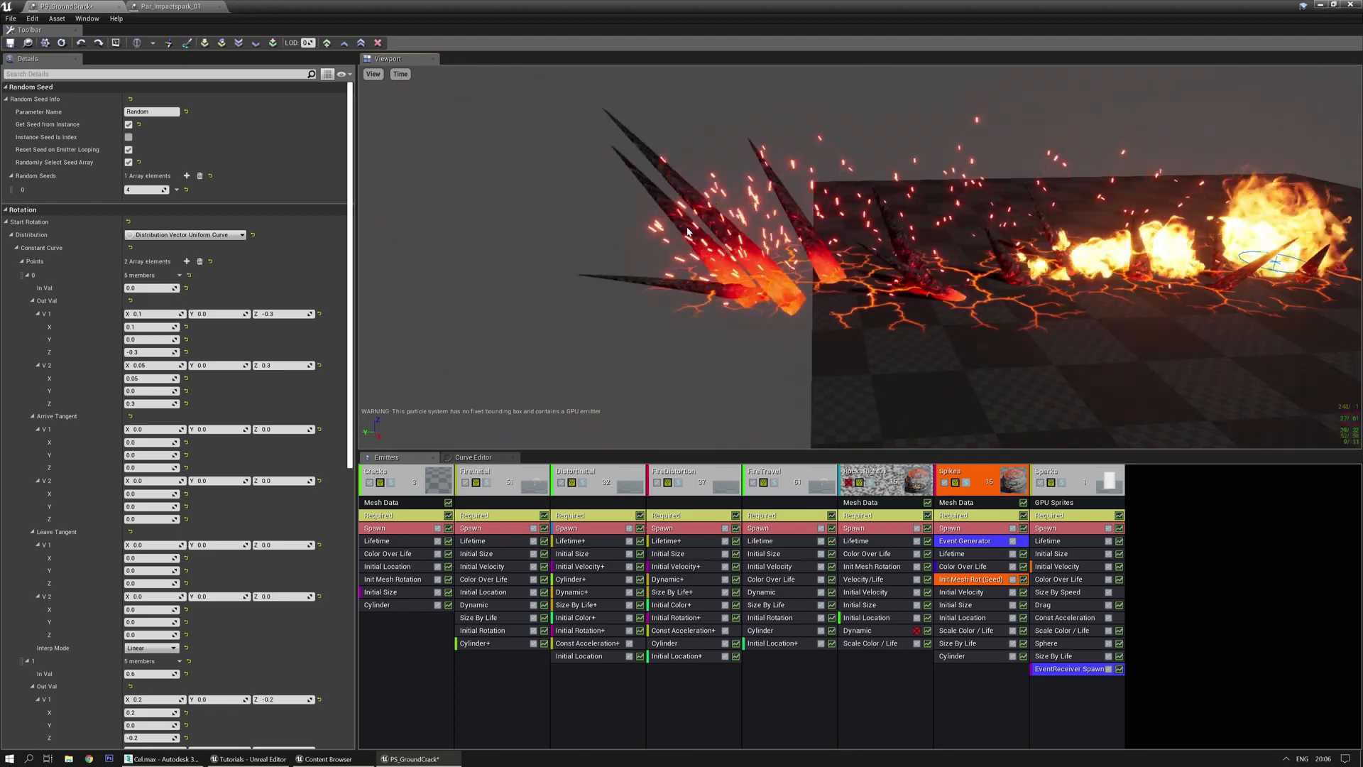
pyautogui.moveTo(688, 232)
pyautogui.mouseDown()
pyautogui.moveTo(689, 195)
pyautogui.moveTo(687, 231)
pyautogui.mouseUp()
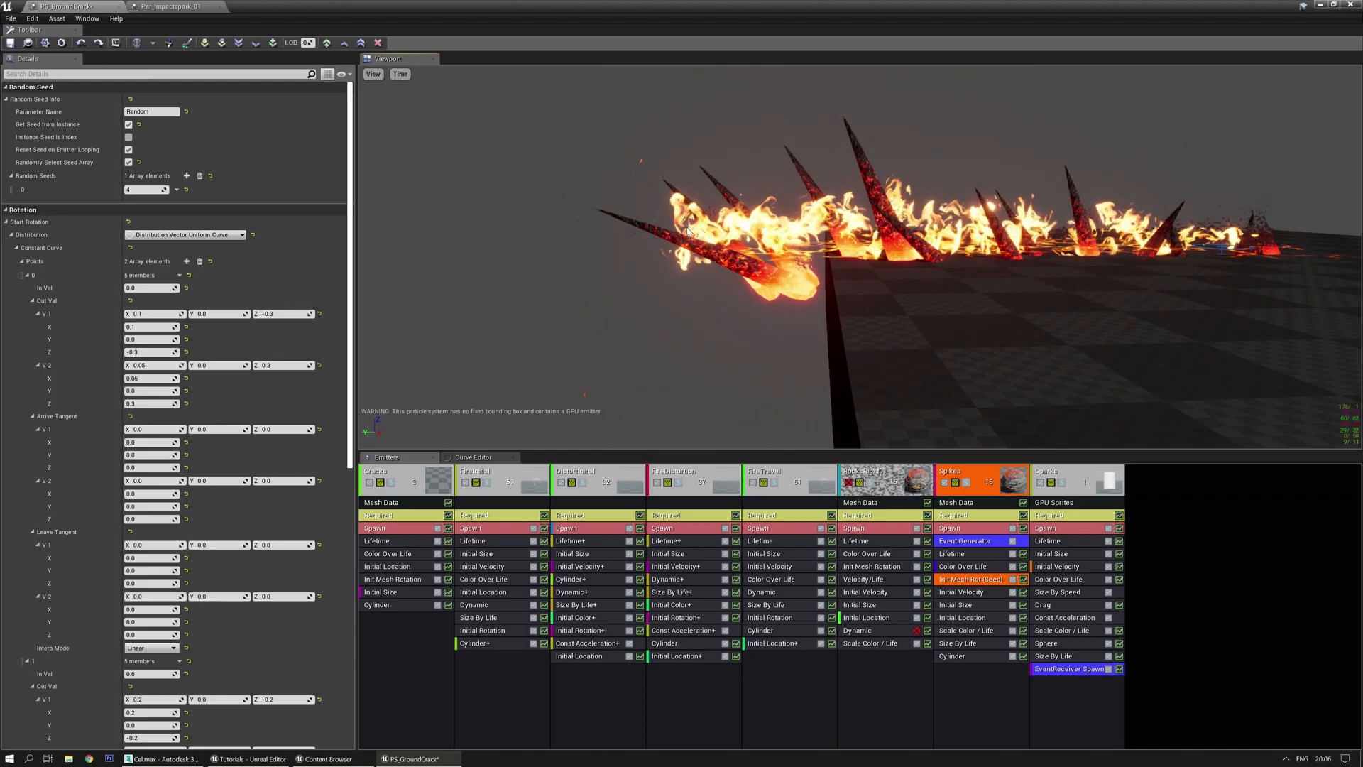
pyautogui.press('space')
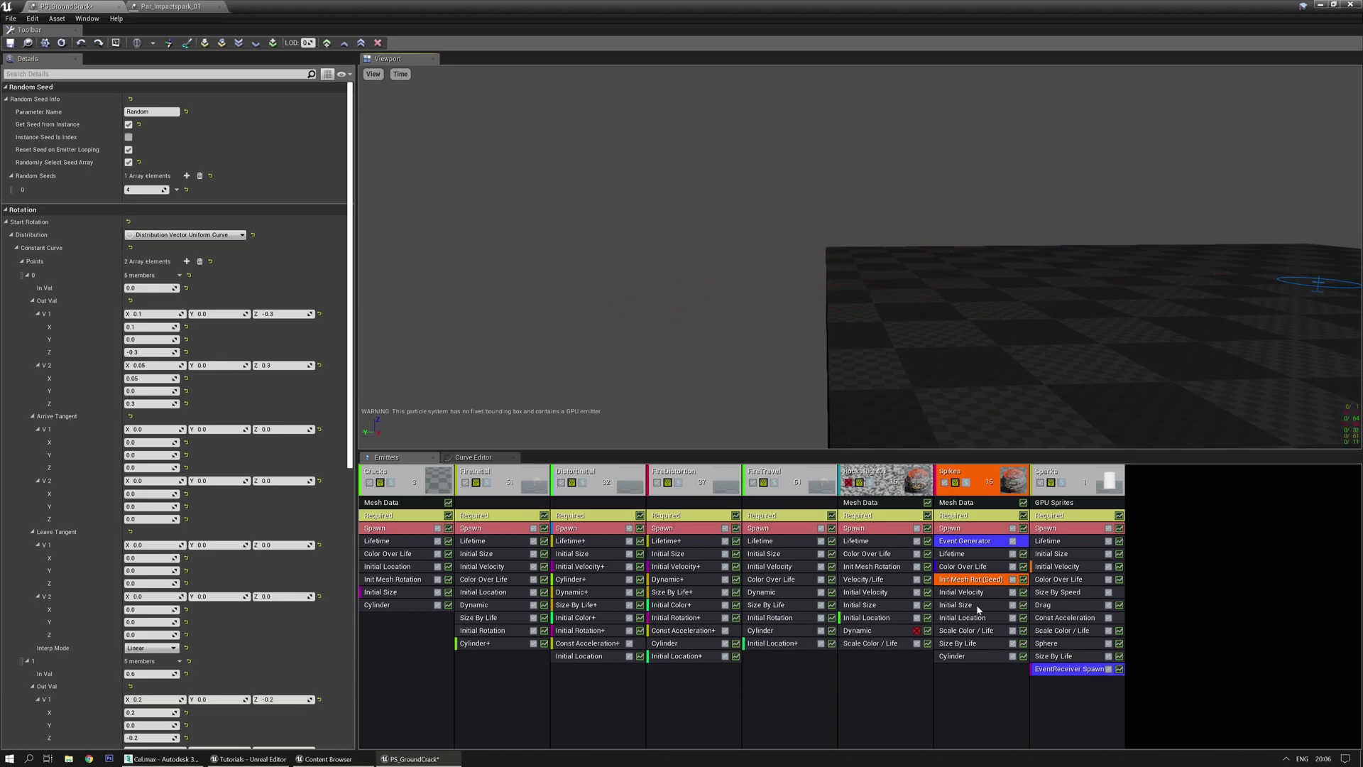
# Edit the Spikes' Initial Location Z values, giving point 1's V2 Z -30
pyautogui.click(972, 625)
pyautogui.click(282, 191)
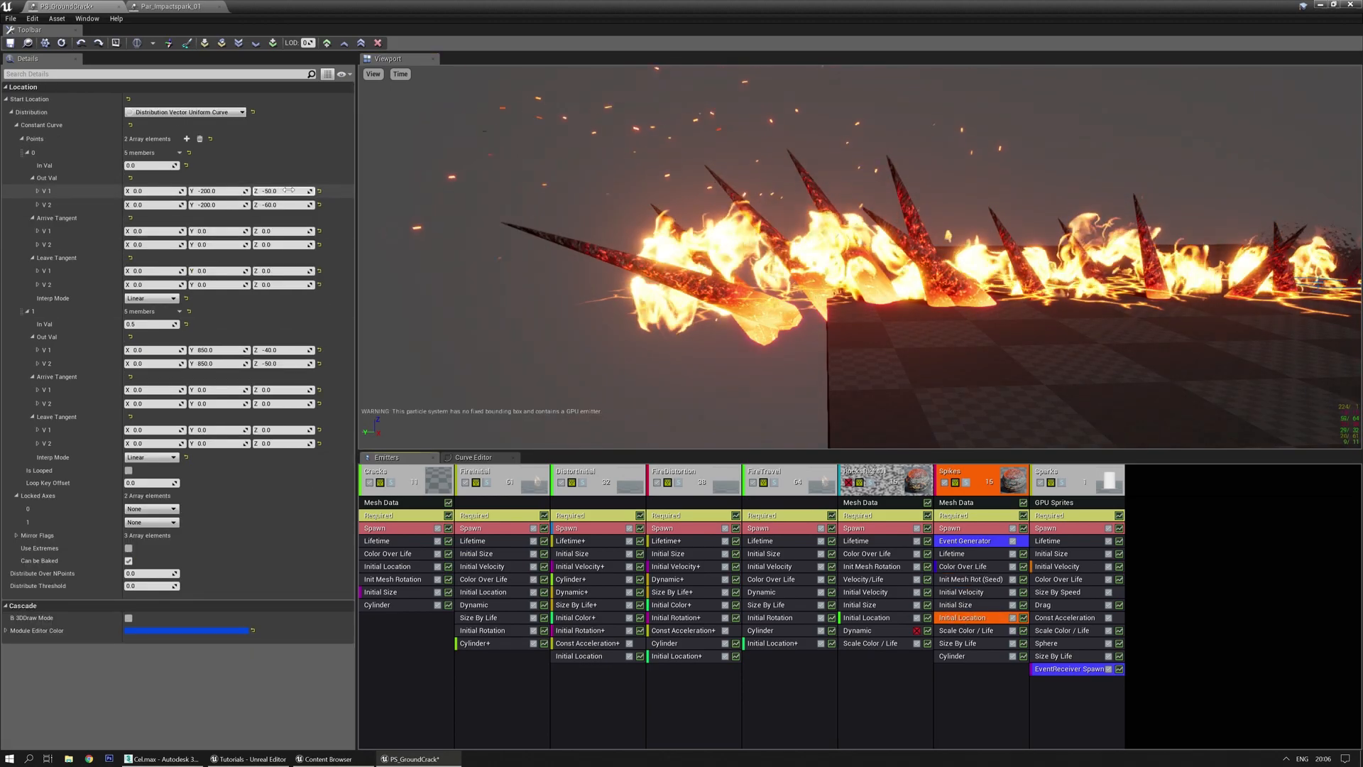
pyautogui.write('-')
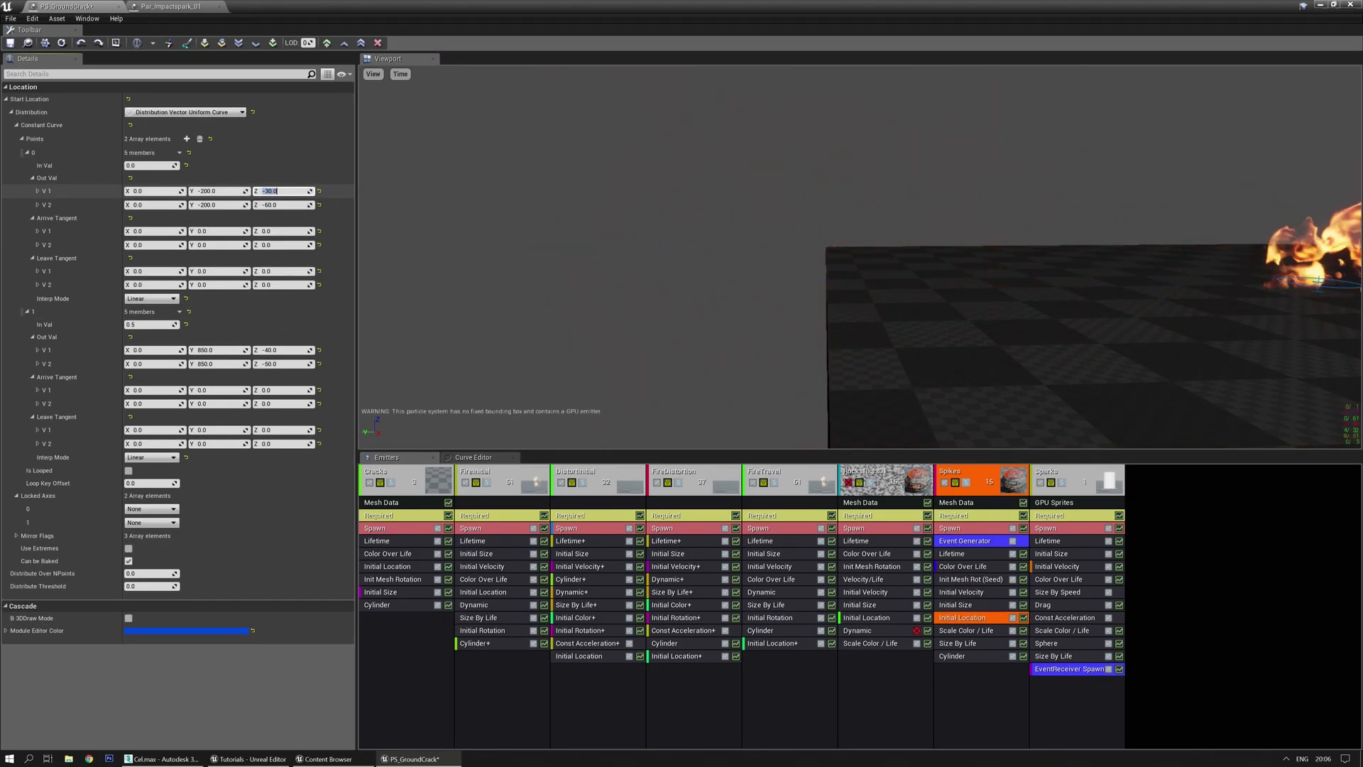
pyautogui.press('Tab')
pyautogui.press('Tab')
pyautogui.write('-40')
pyautogui.press('Return')
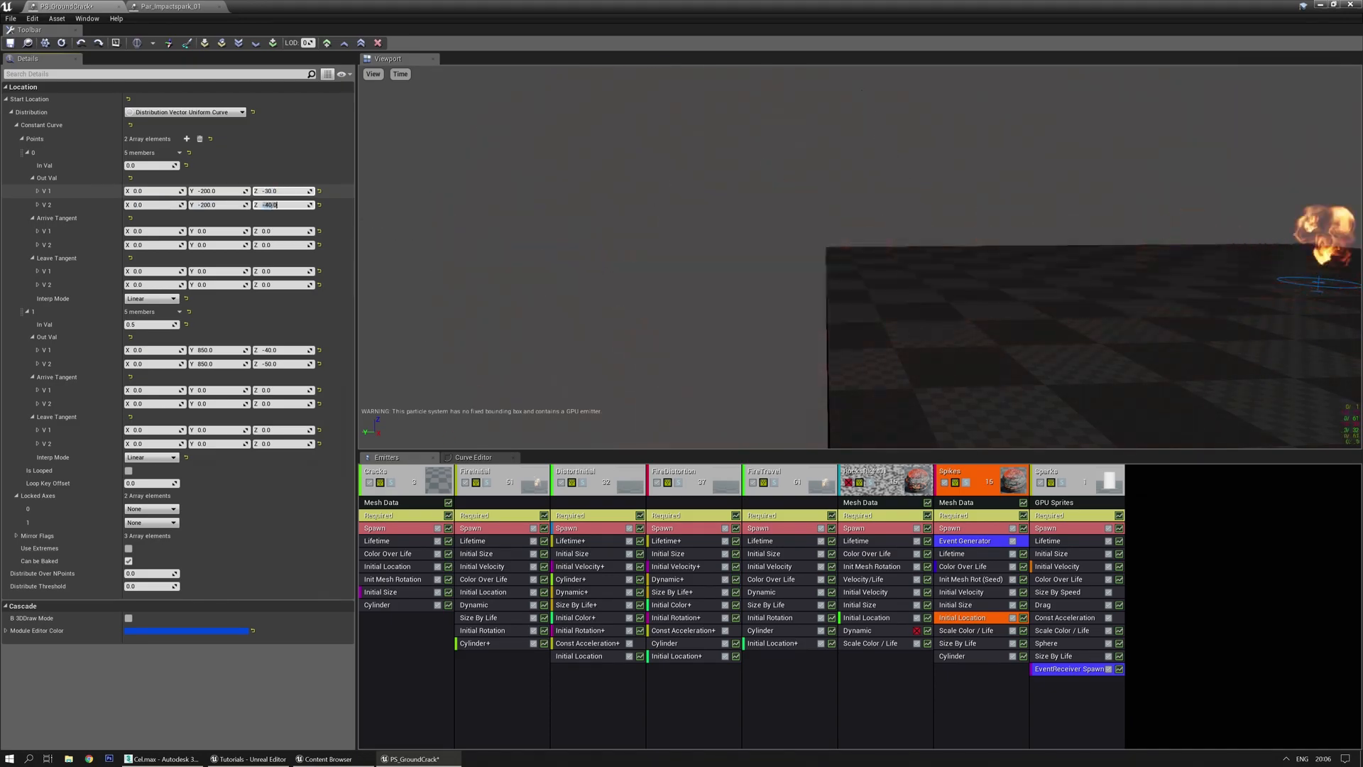
pyautogui.click(282, 350)
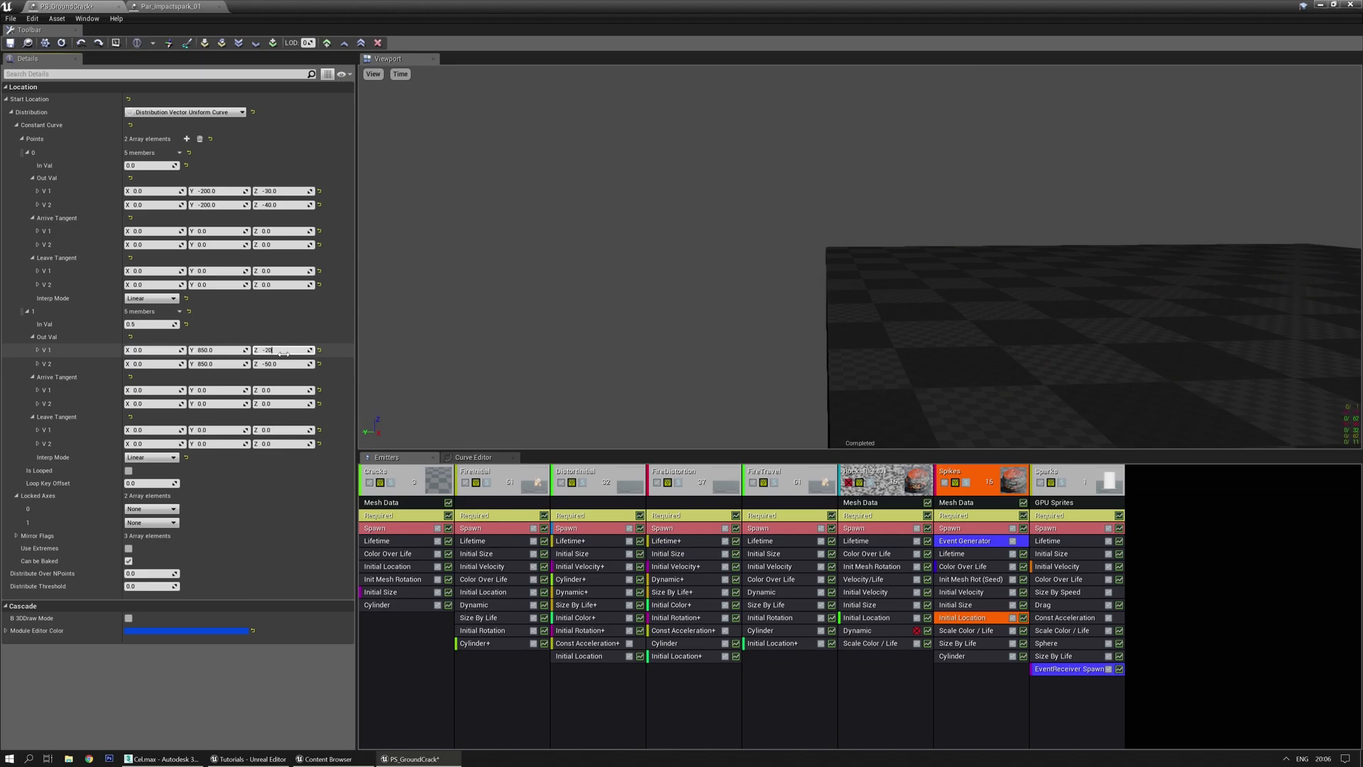
pyautogui.write('-30')
pyautogui.press('Return')
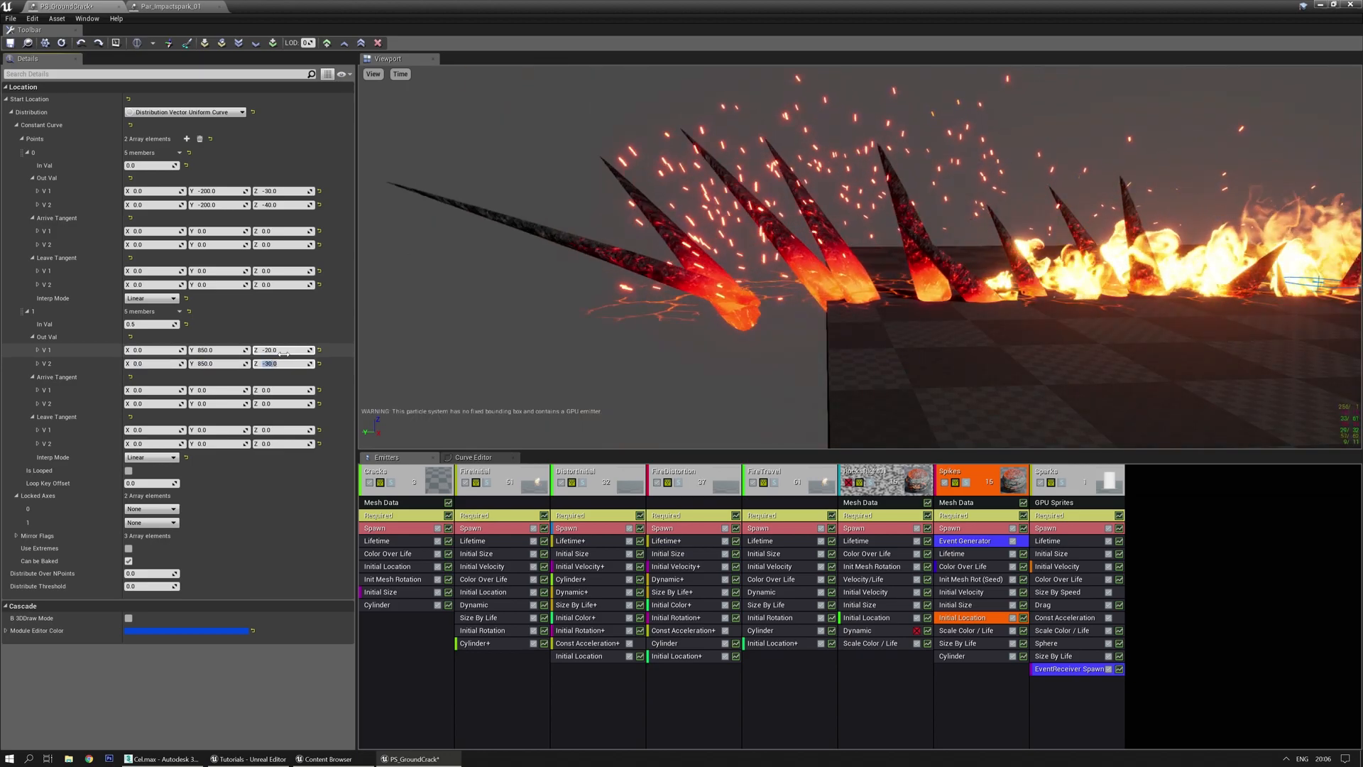
pyautogui.moveTo(683, 334)
pyautogui.mouseDown()
pyautogui.moveTo(678, 348)
pyautogui.moveTo(683, 334)
pyautogui.mouseUp()
pyautogui.press('space')
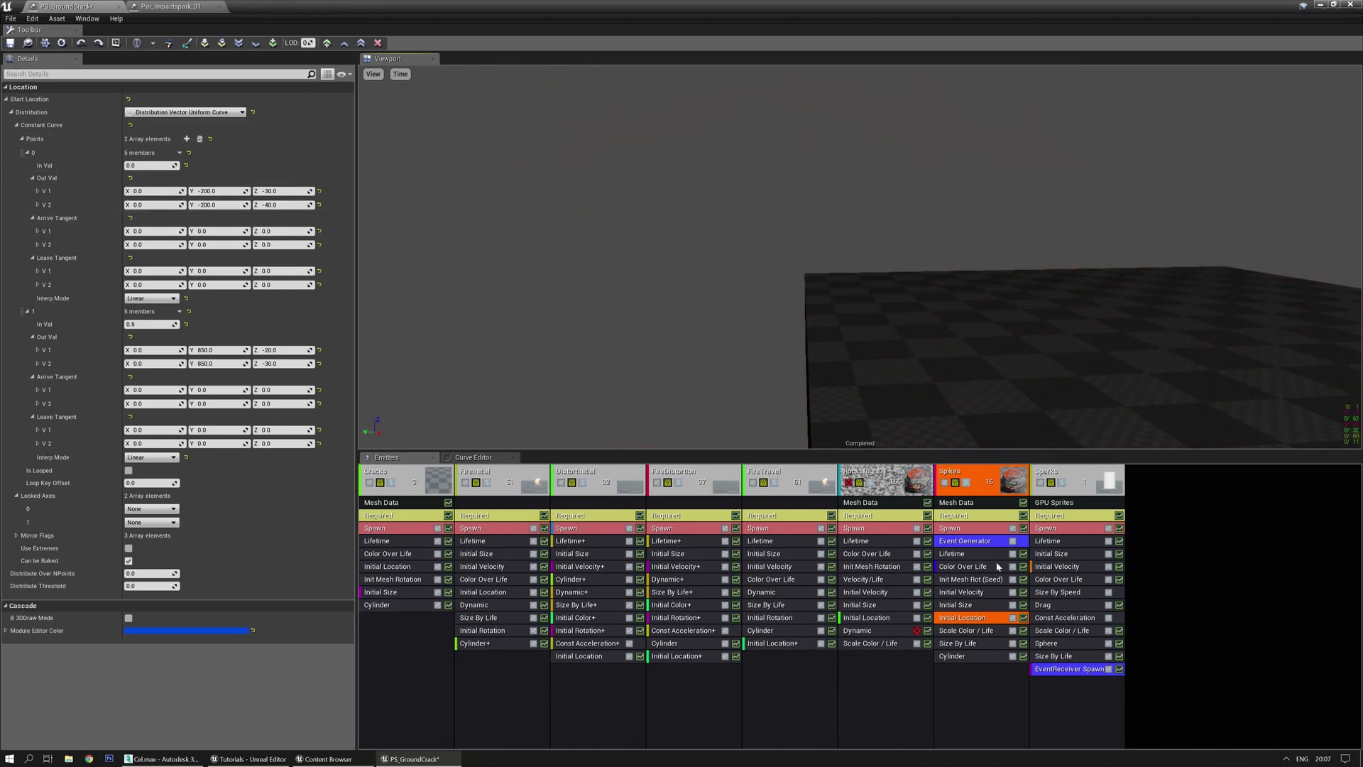
# Try seeds 6, 8 and 11 on the Spikes' seeded rotation, settling on 12
pyautogui.click(979, 579)
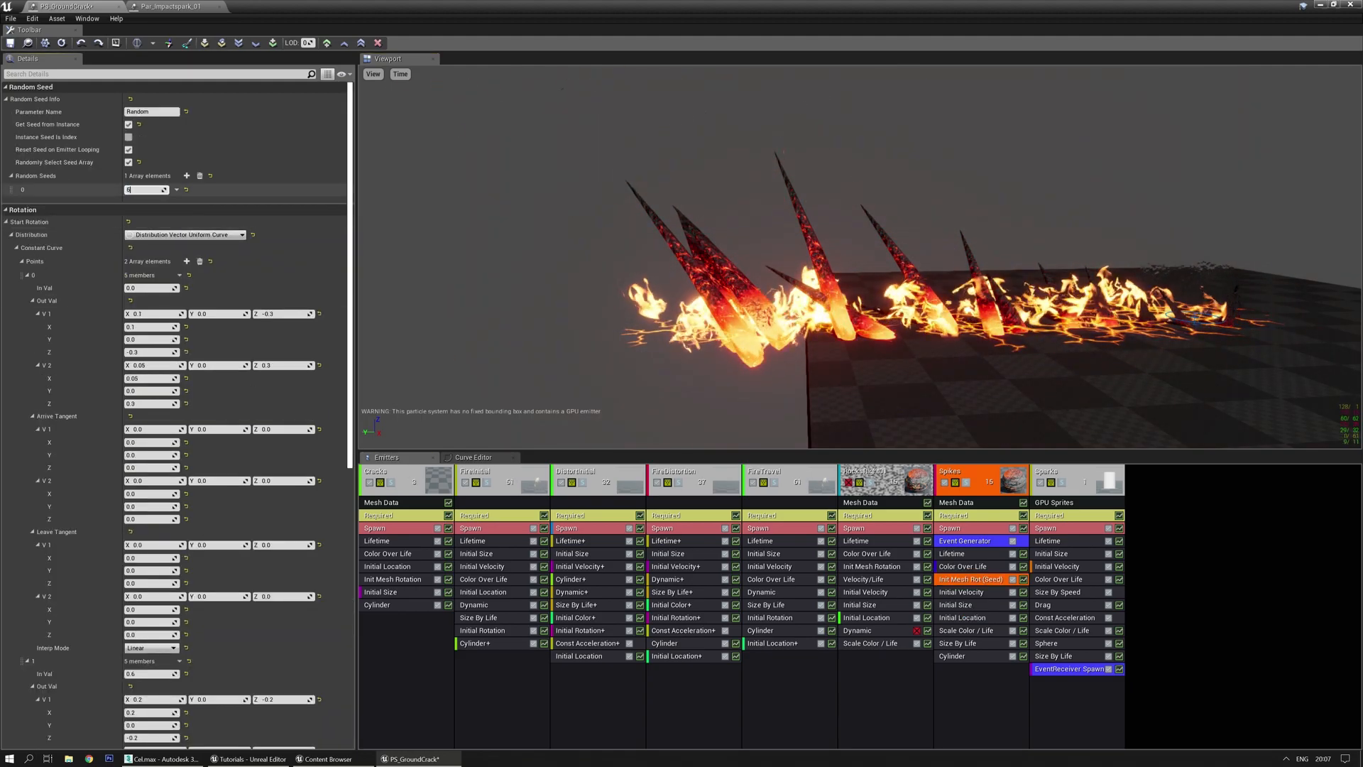
pyautogui.write('6')
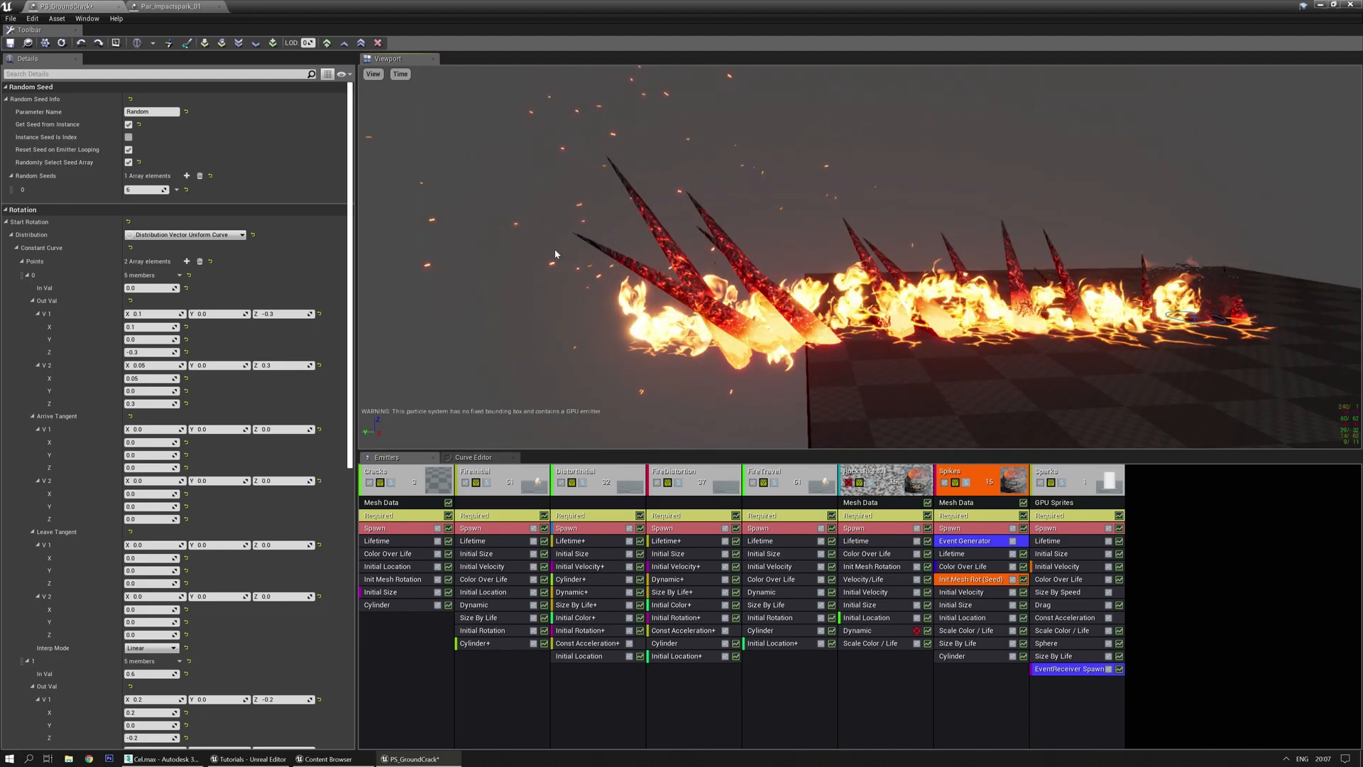
pyautogui.moveTo(555, 254); pyautogui.dragTo(675, 266, button='right')
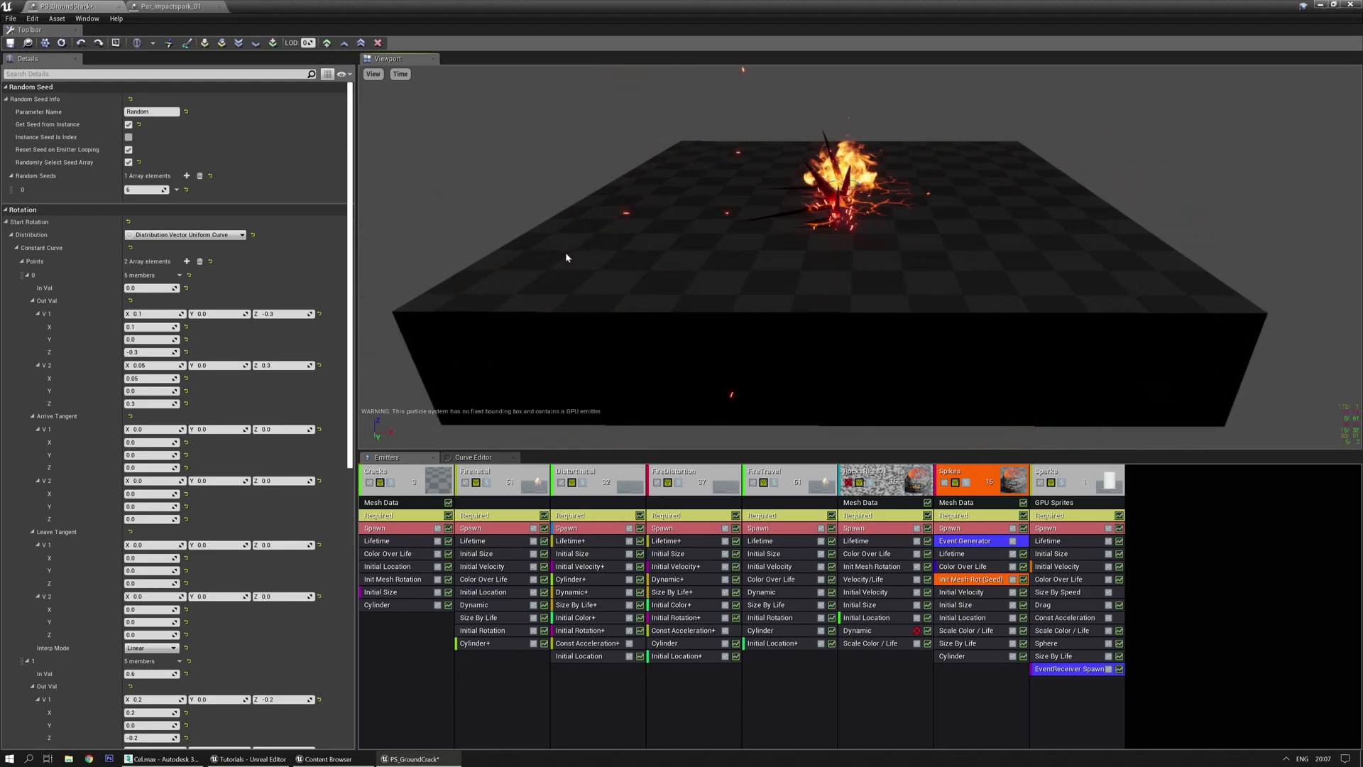
pyautogui.moveTo(569, 246); pyautogui.dragTo(532, 232, button='right')
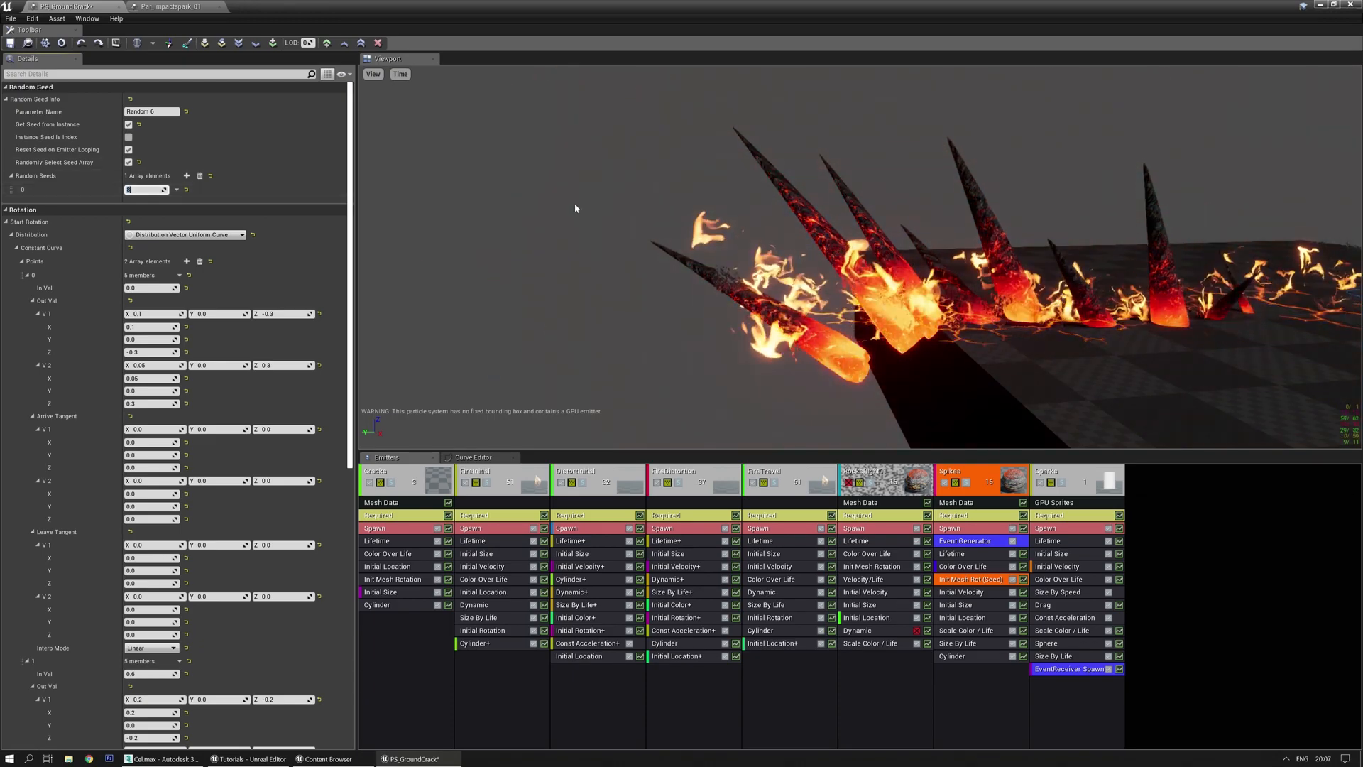
pyautogui.press('Return')
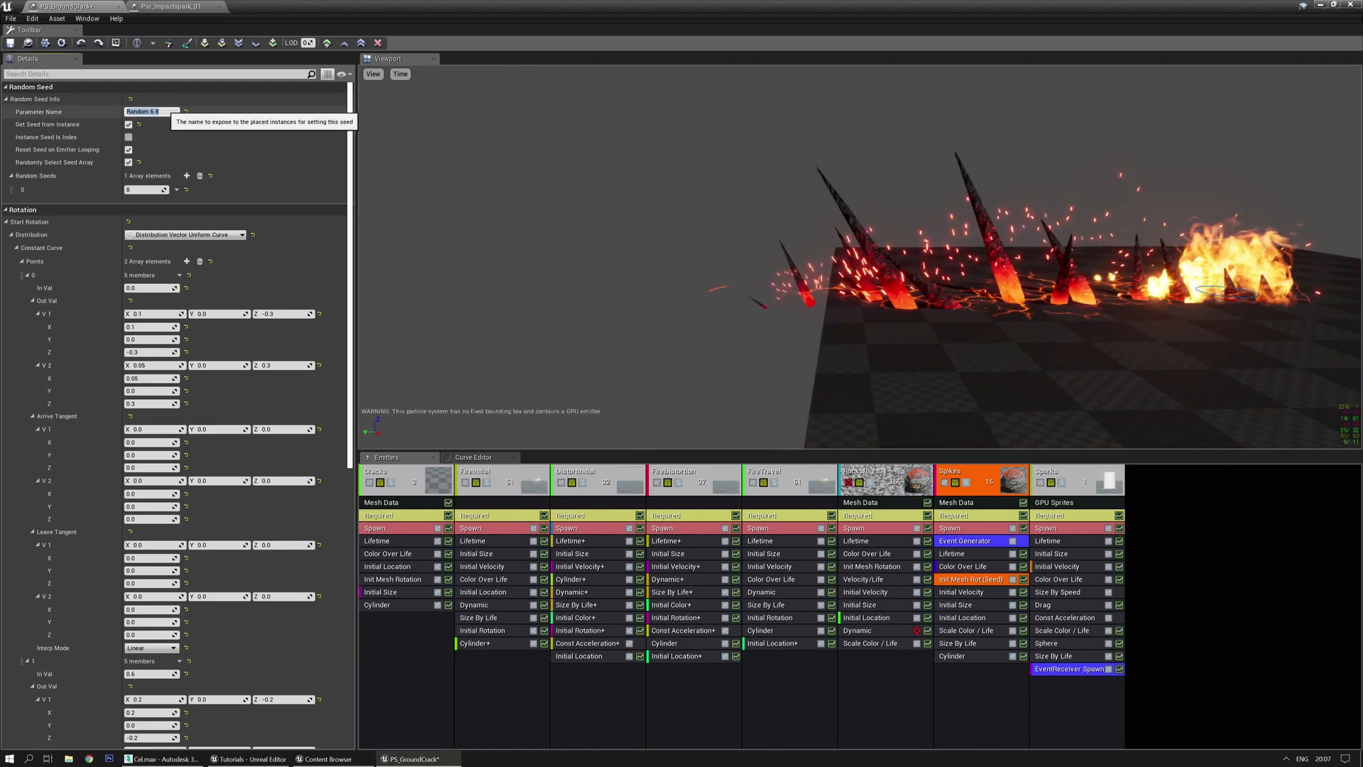
pyautogui.click(145, 190)
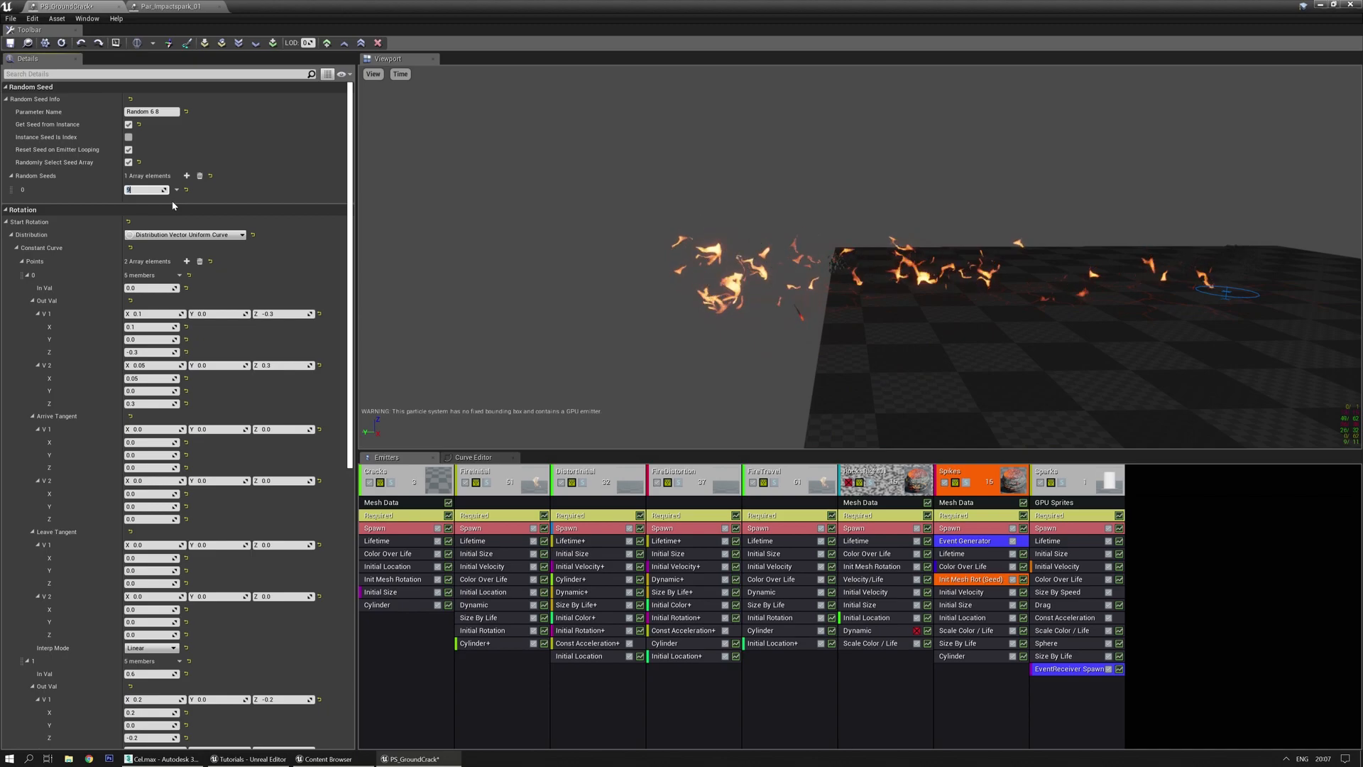
pyautogui.write('11')
pyautogui.press('Return')
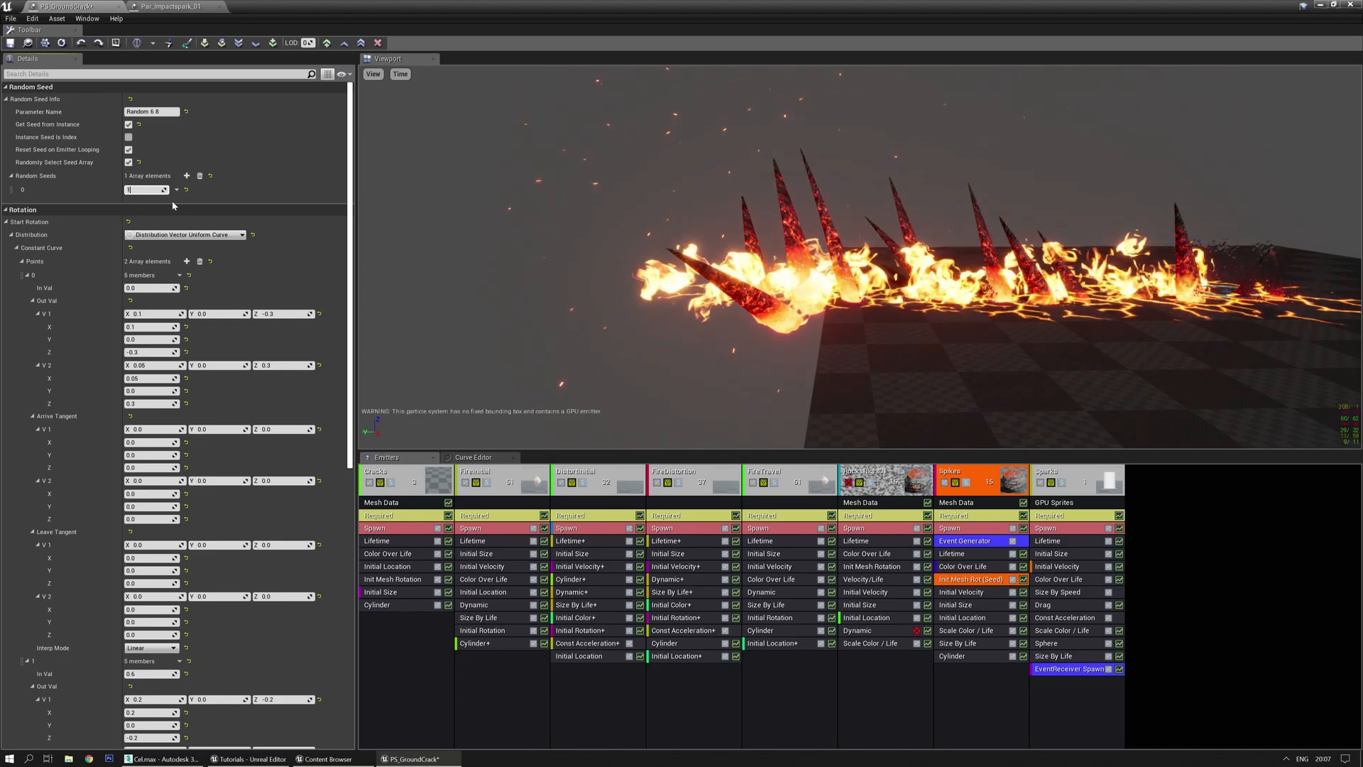
pyautogui.write('12')
pyautogui.press('Return')
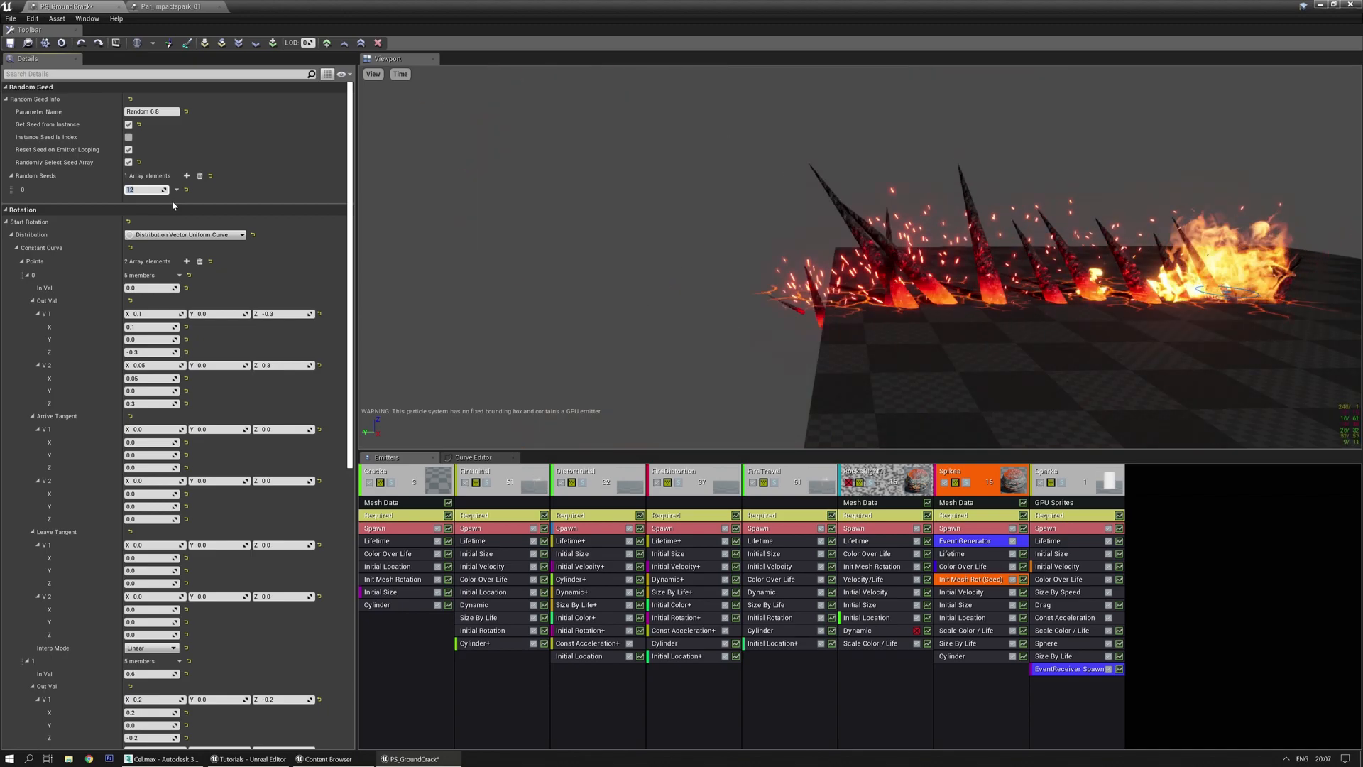
pyautogui.moveTo(585, 197); pyautogui.dragTo(667, 217)
pyautogui.moveTo(608, 296)
pyautogui.mouseDown()
pyautogui.moveTo(923, 295)
pyautogui.moveTo(607, 302)
pyautogui.mouseUp()
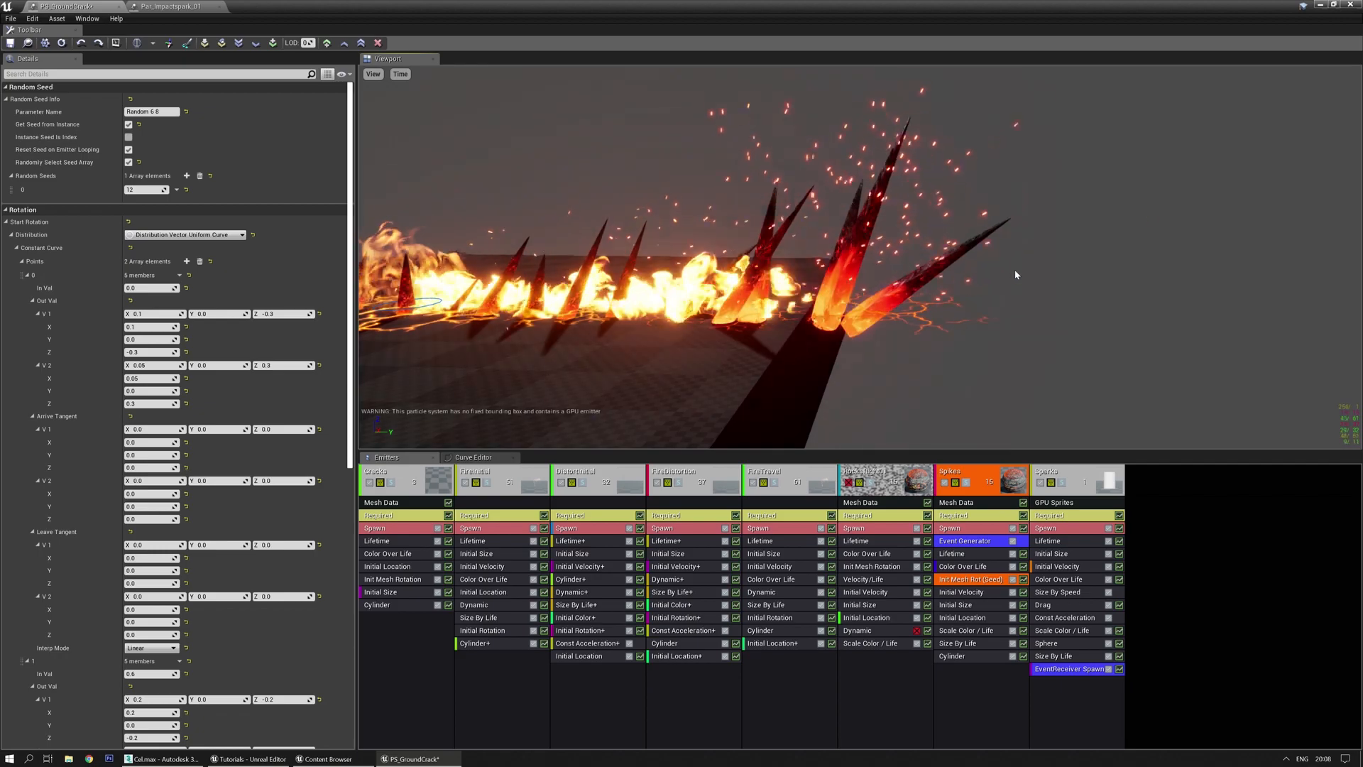
# Add two more Random Seeds set to 8 and rename the seed parameter back to Random
pyautogui.click(187, 176)
pyautogui.click(186, 176)
pyautogui.click(142, 202)
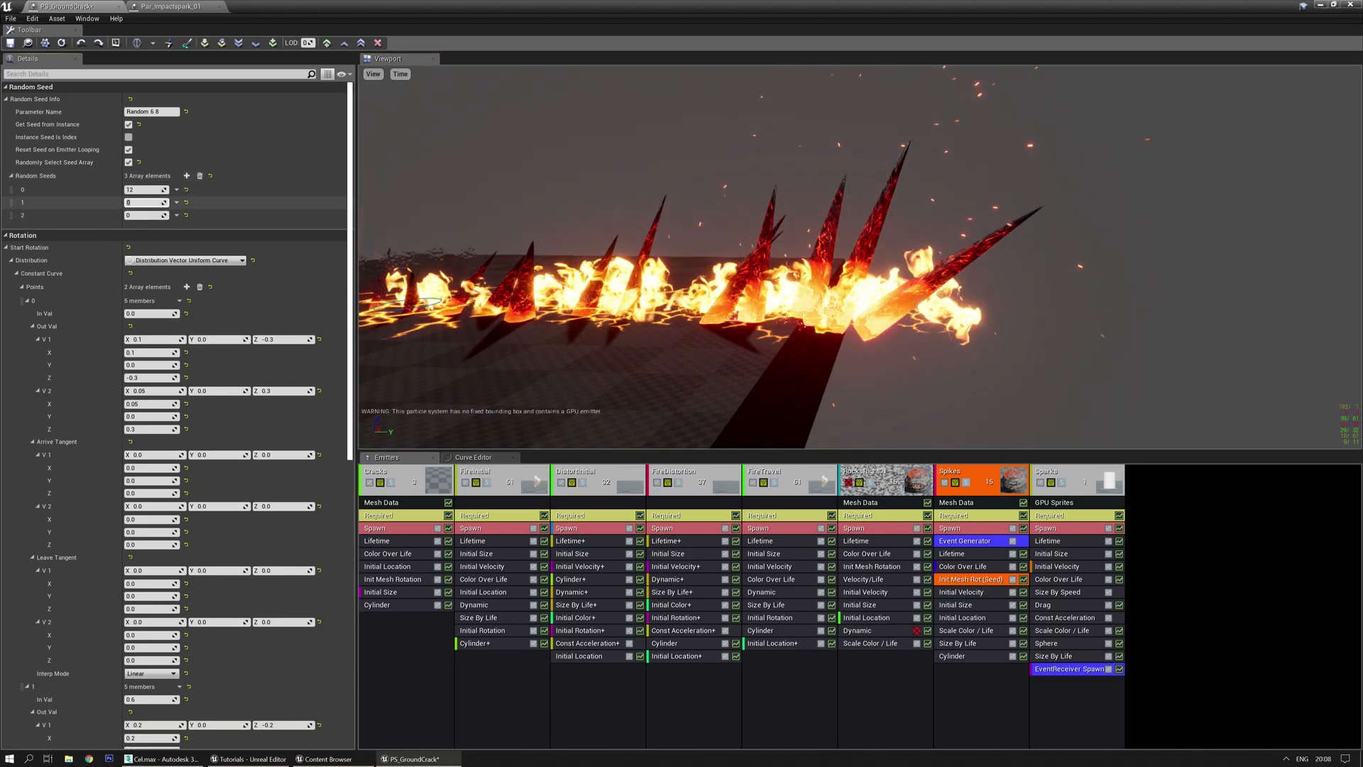
pyautogui.write('8')
pyautogui.press('Return')
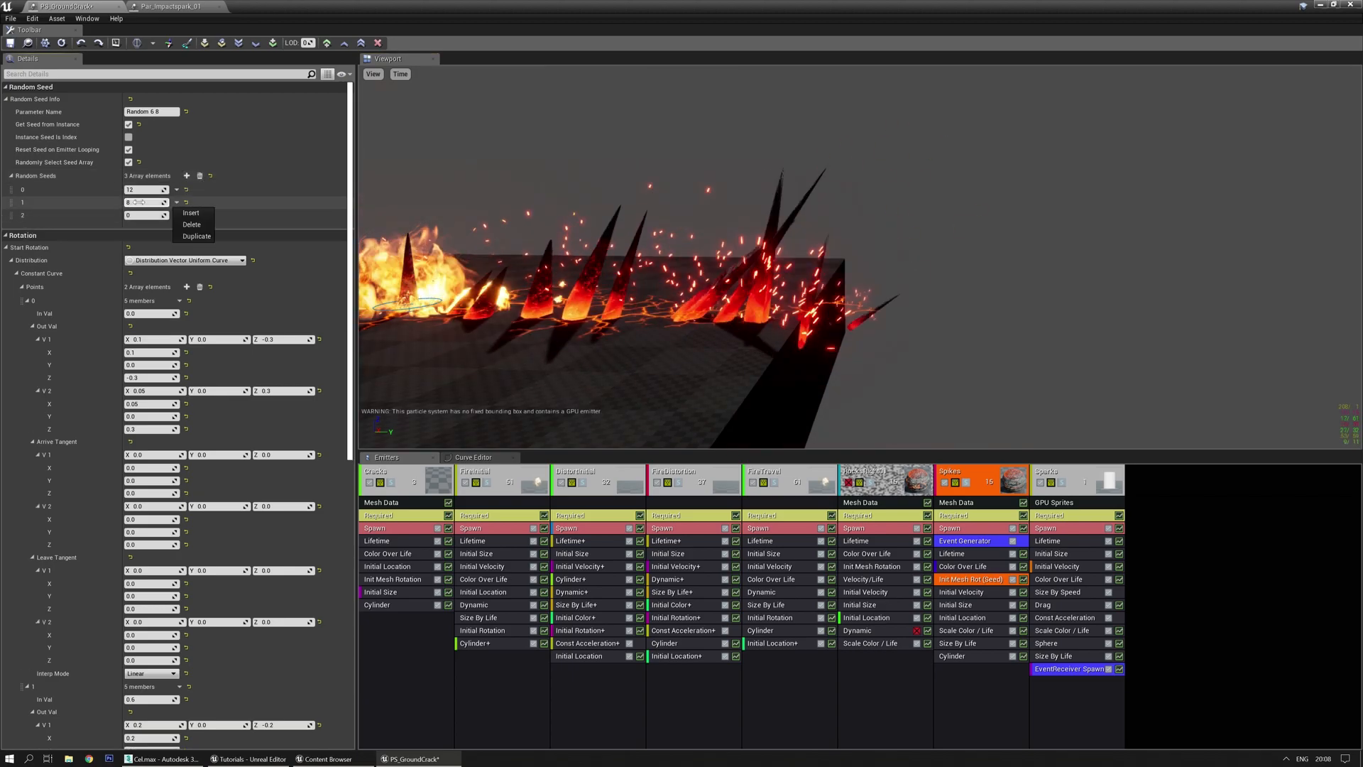
pyautogui.write('8')
pyautogui.press('Return')
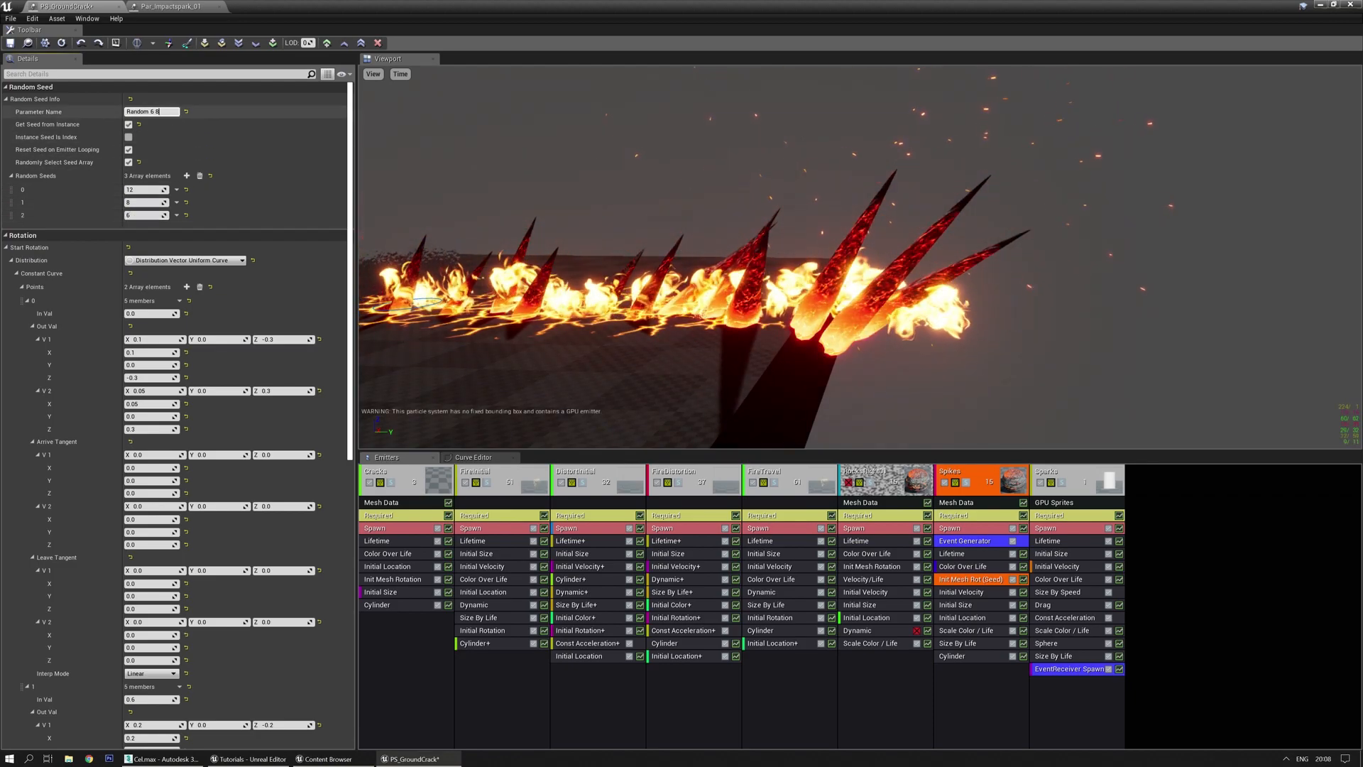
pyautogui.click(164, 112)
pyautogui.click(164, 112)
pyautogui.press('BackSpace')
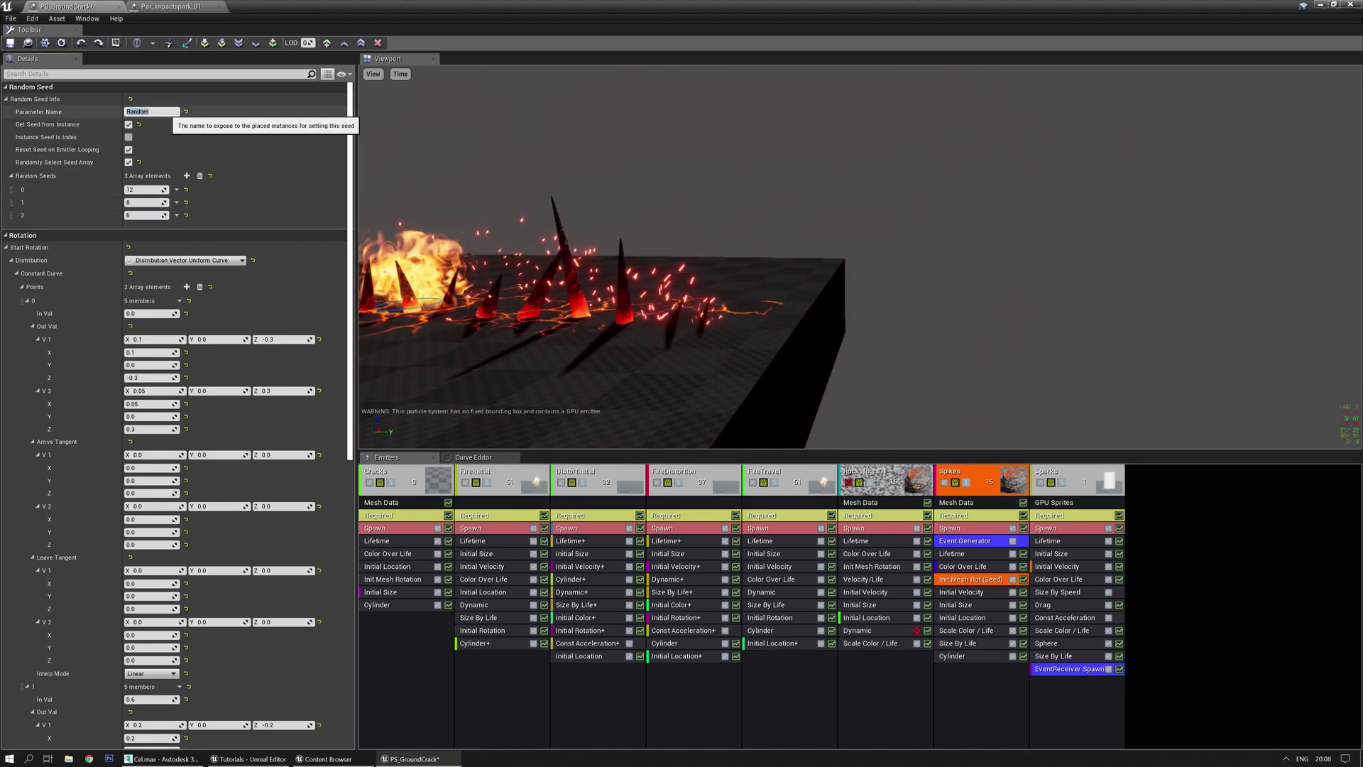
# Orbit the preview to inspect the lava spikes from several angles
pyautogui.moveTo(691, 157); pyautogui.dragTo(690, 108)
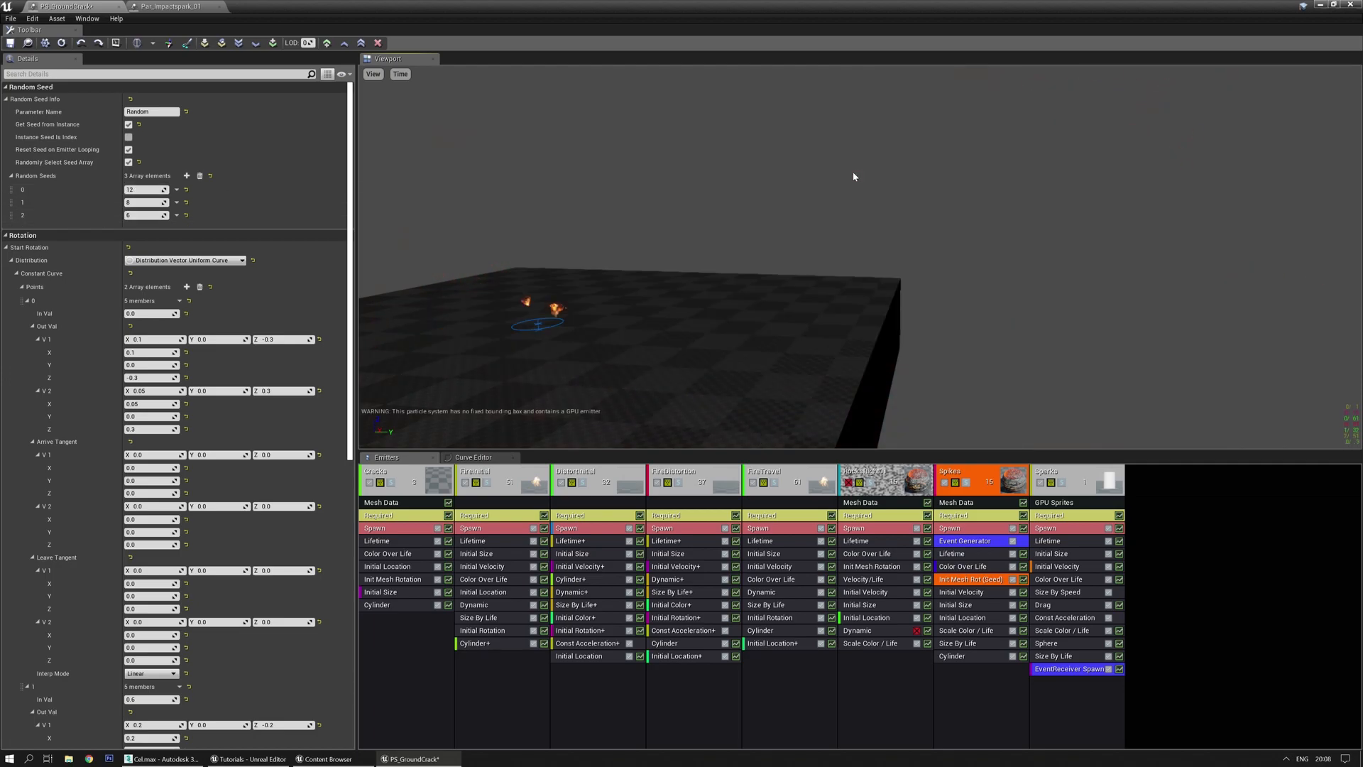
pyautogui.moveTo(869, 203); pyautogui.dragTo(958, 208)
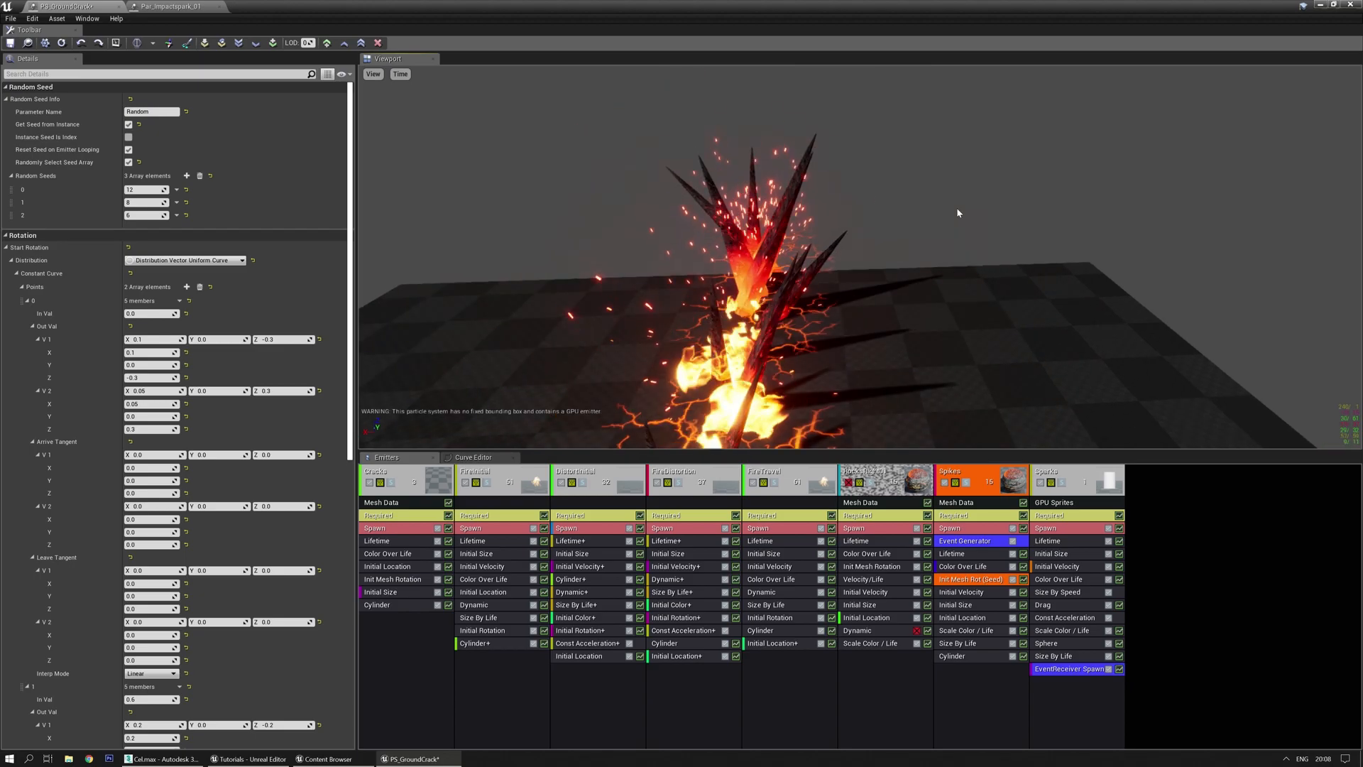
pyautogui.moveTo(911, 203); pyautogui.dragTo(850, 292)
pyautogui.moveTo(741, 326); pyautogui.dragTo(673, 279)
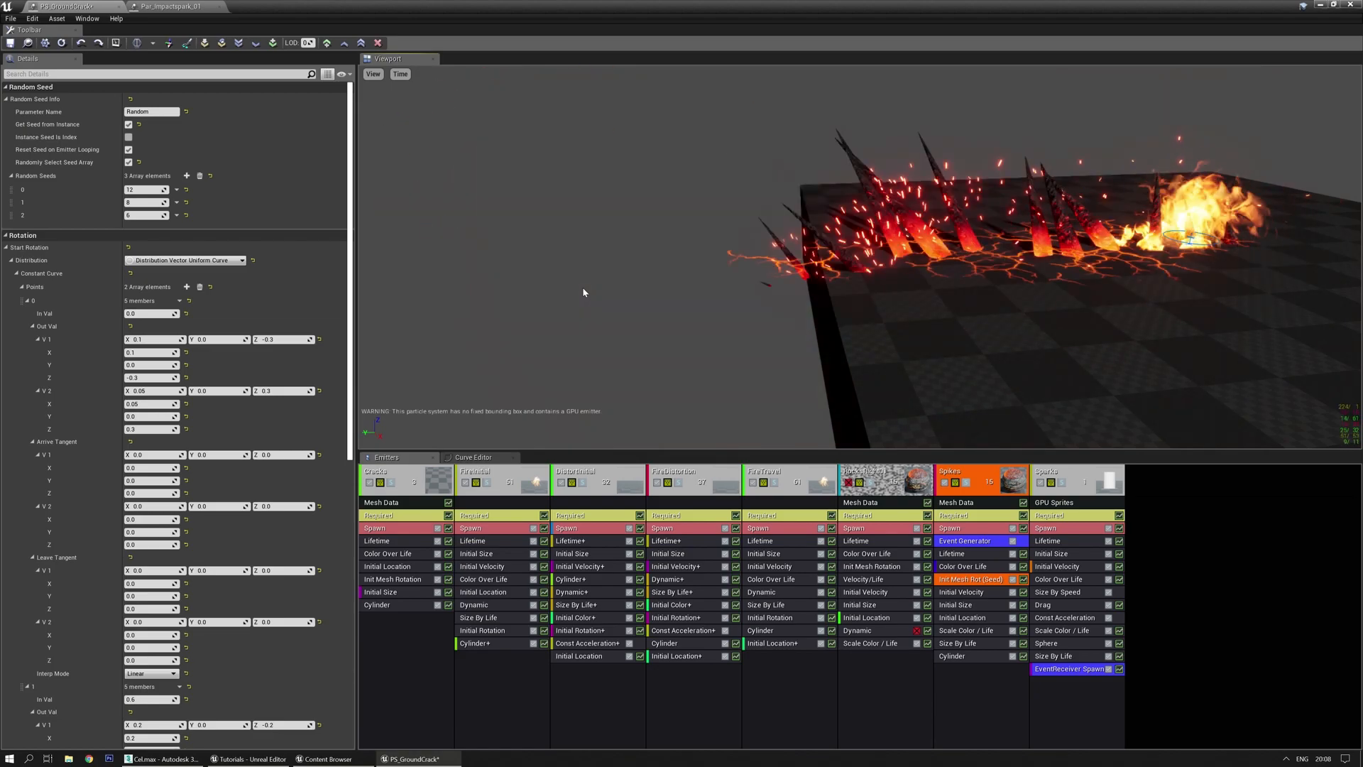
pyautogui.moveTo(653, 350)
pyautogui.mouseDown()
pyautogui.moveTo(702, 340)
pyautogui.moveTo(654, 349)
pyautogui.mouseUp()
pyautogui.moveTo(561, 353); pyautogui.dragTo(547, 358)
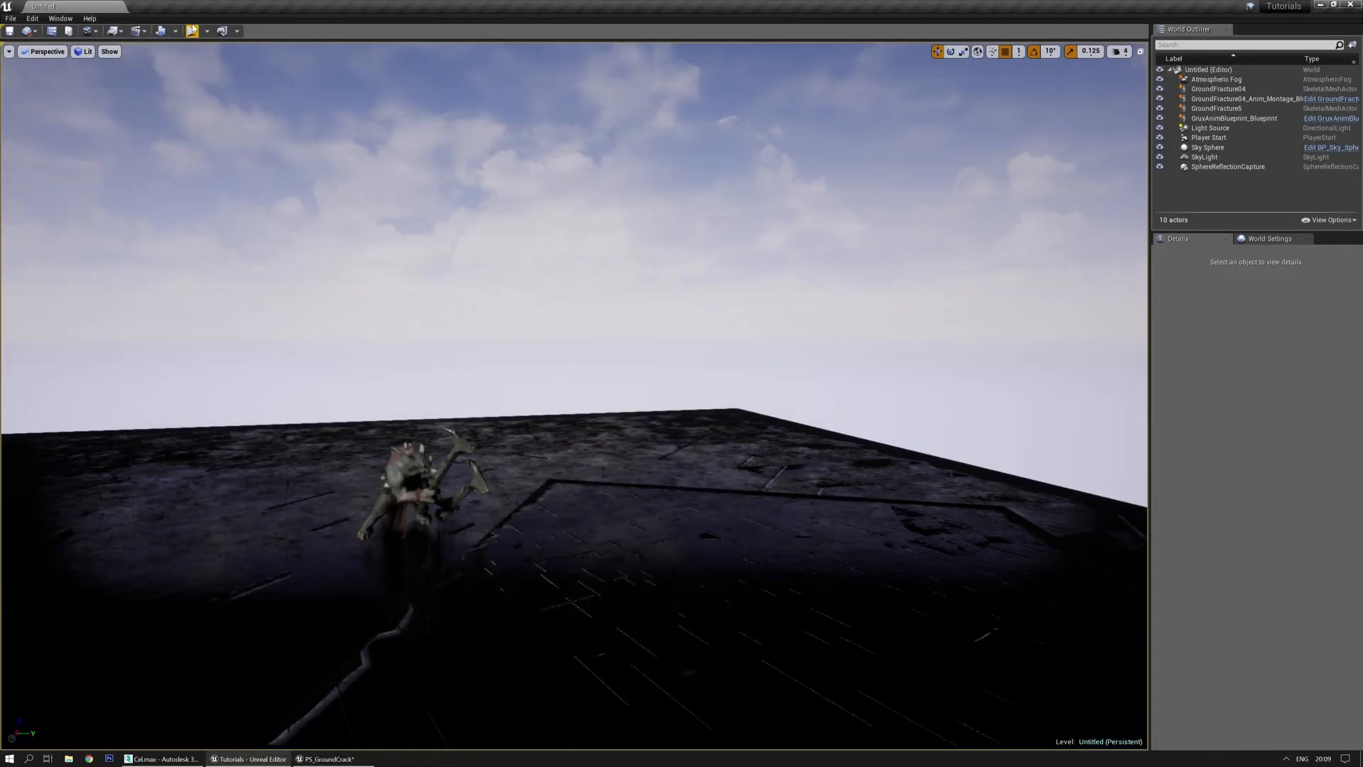
# Play-test the level, stop the session, and bring the Cascade window back on screen
pyautogui.click(192, 31)
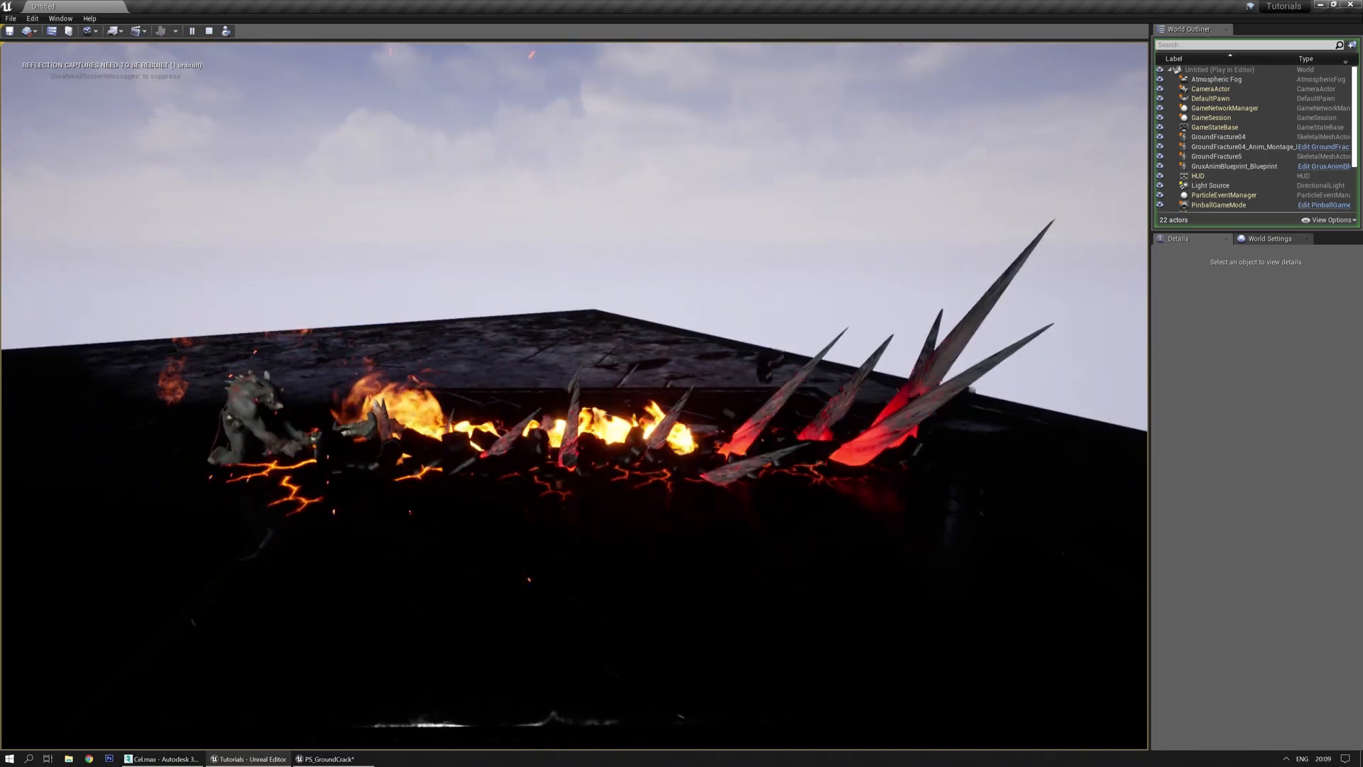
pyautogui.press('Escape')
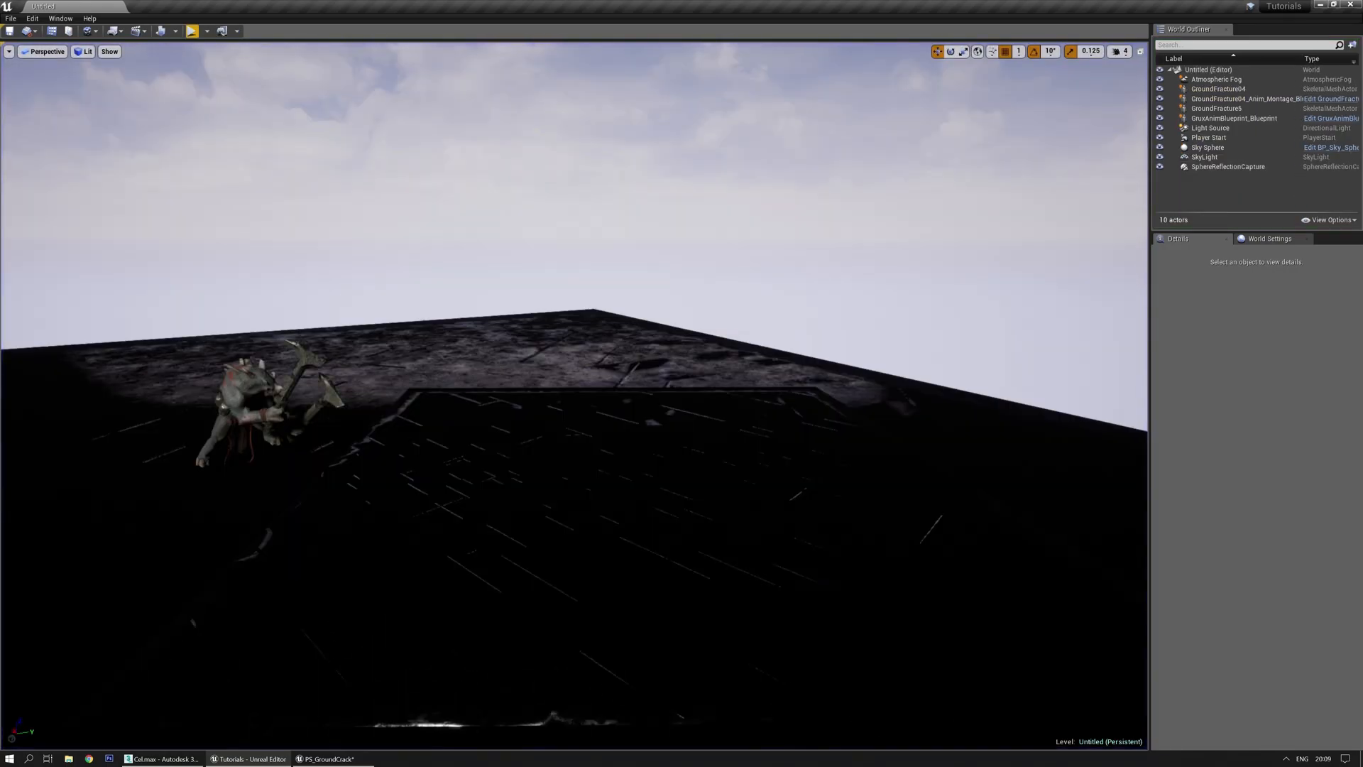
pyautogui.moveTo(0, 147); pyautogui.dragTo(678, 134)
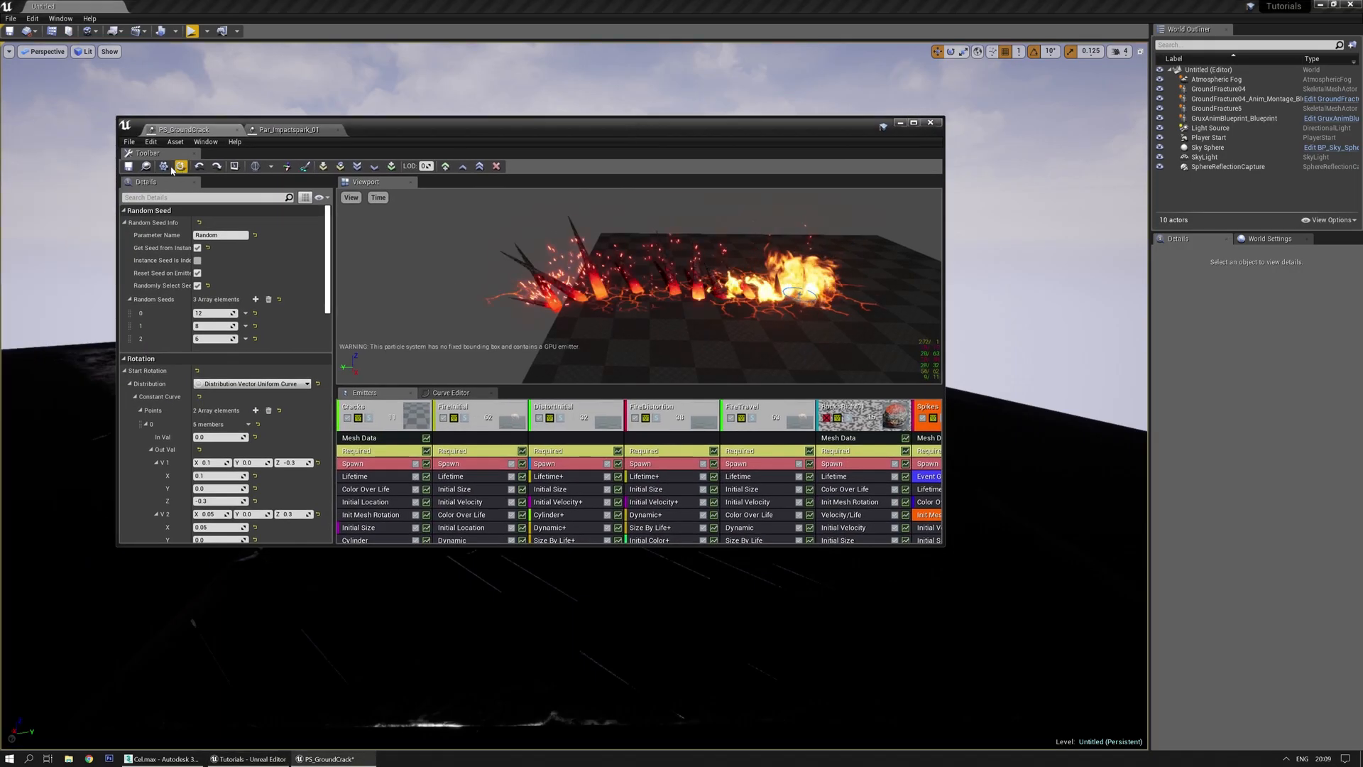
# Save the particle system, maximize Cascade, and enable Use Fixed Relative Bounding Box
pyautogui.click(130, 167)
pyautogui.doubleClick(601, 122)
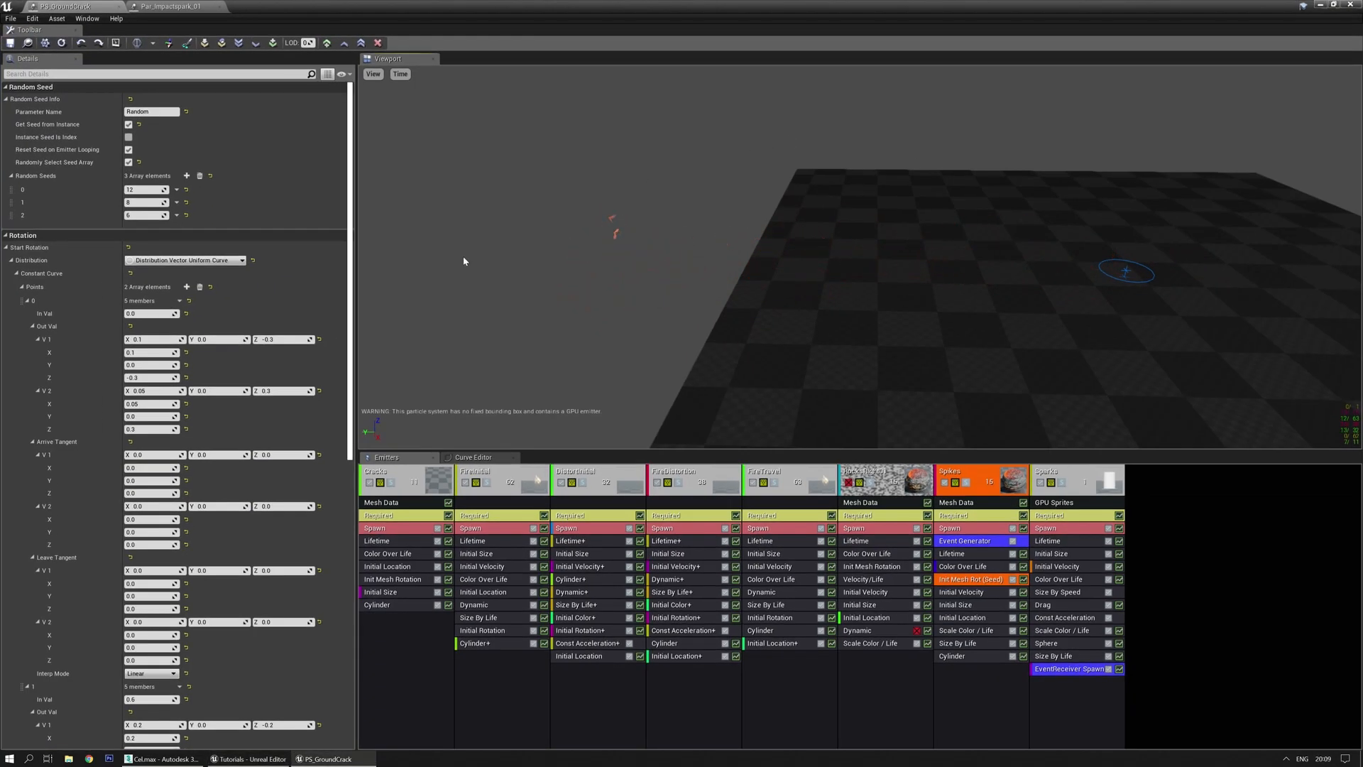
pyautogui.click(1185, 589)
pyautogui.click(129, 314)
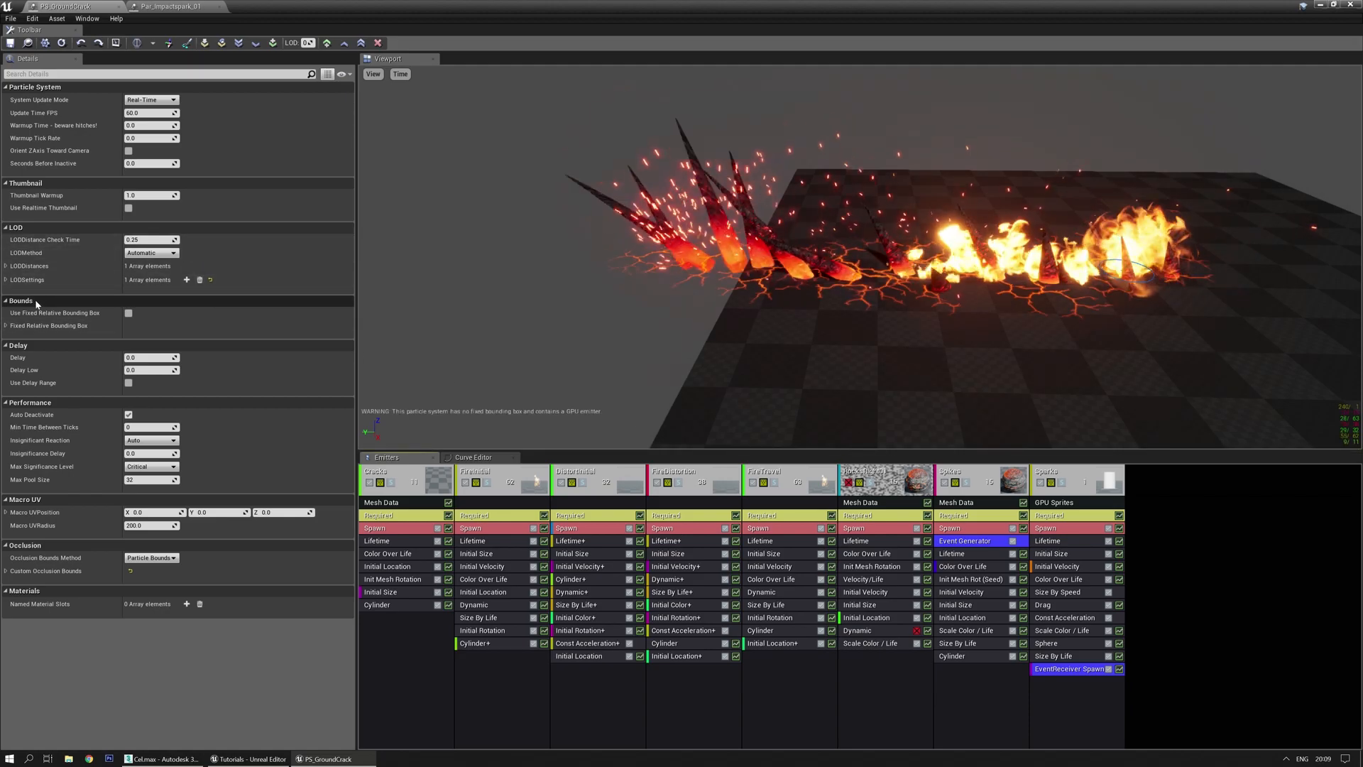
pyautogui.click(27, 328)
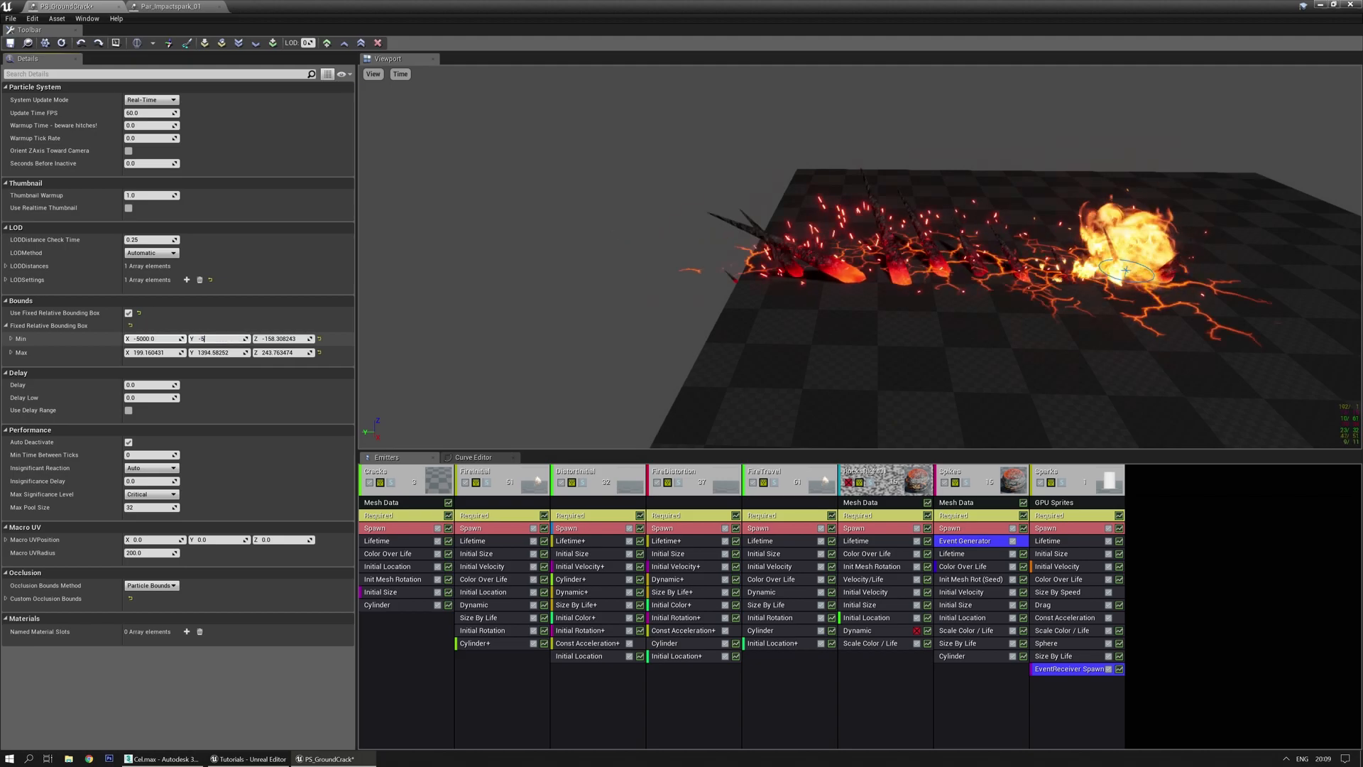
# Set the bounding box Min to -5000 and Max to 5000 on X, Y and Z
pyautogui.write('000')
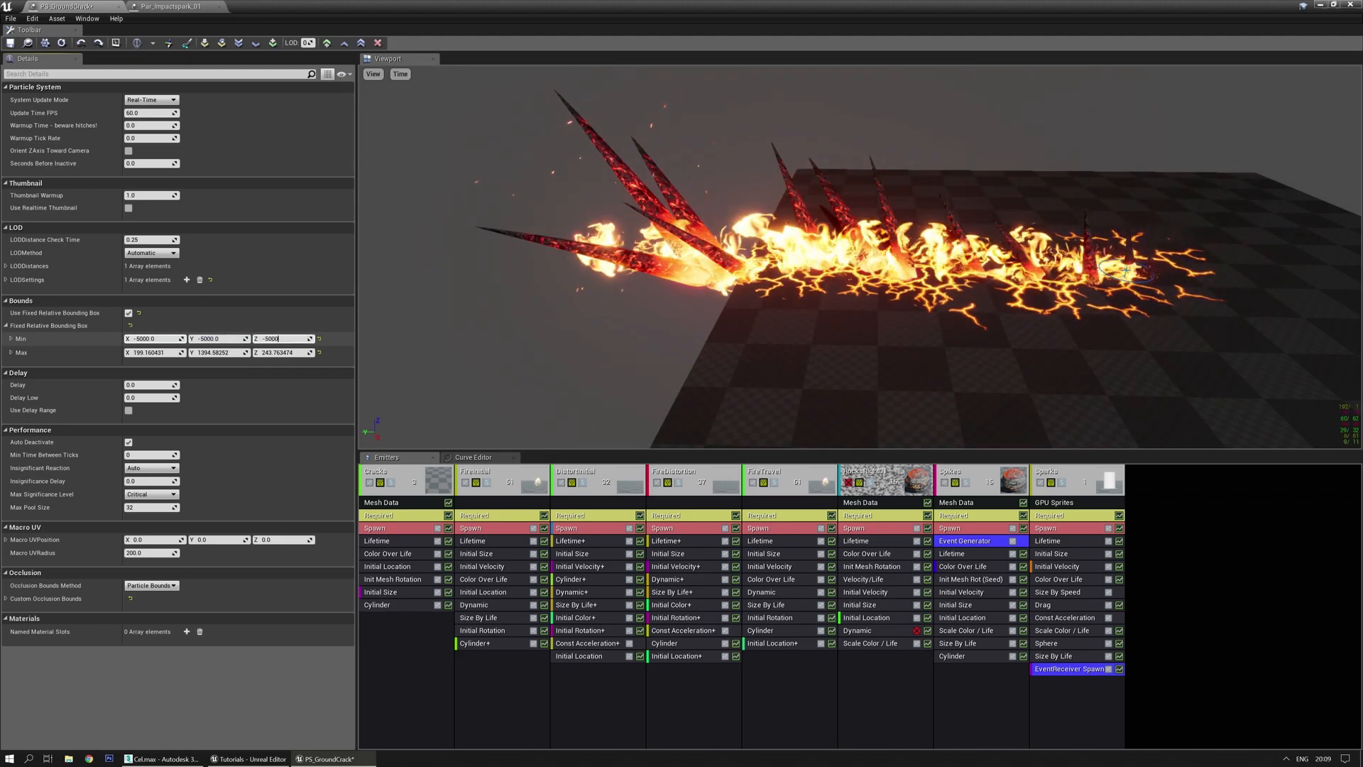
pyautogui.write('5000')
pyautogui.press('Tab')
pyautogui.write('5000')
pyautogui.press('Return')
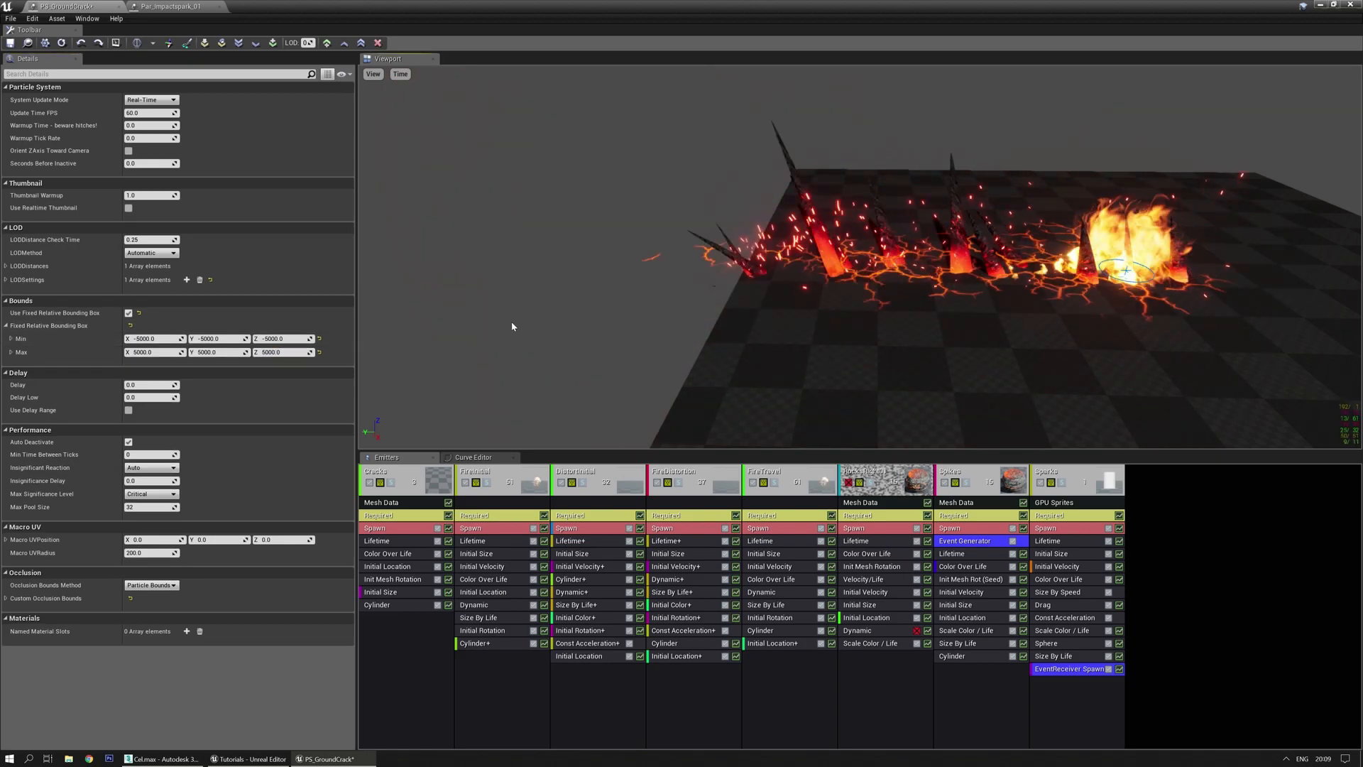
# Save PS_GroundCrack and start a play session in the level to test it
pyautogui.hotkey('ctrl', 's')
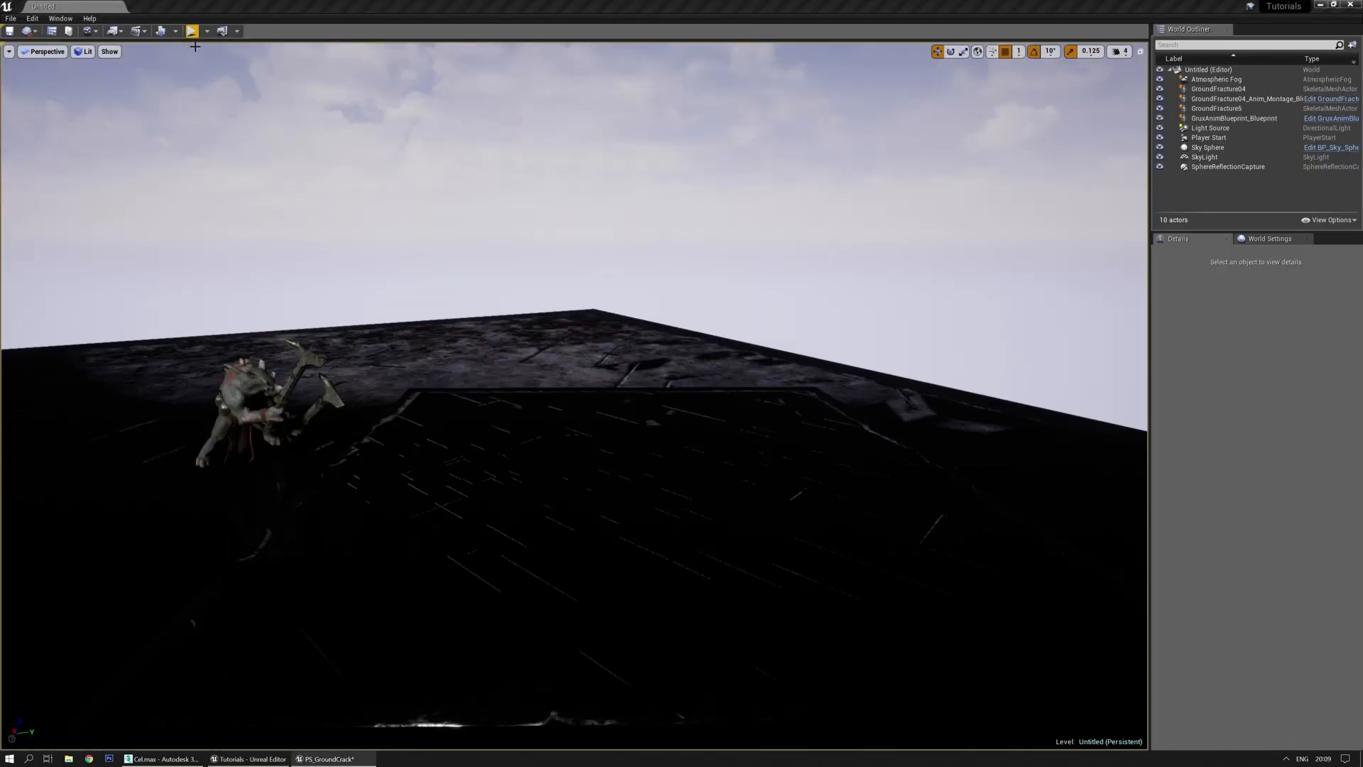
pyautogui.click(191, 31)
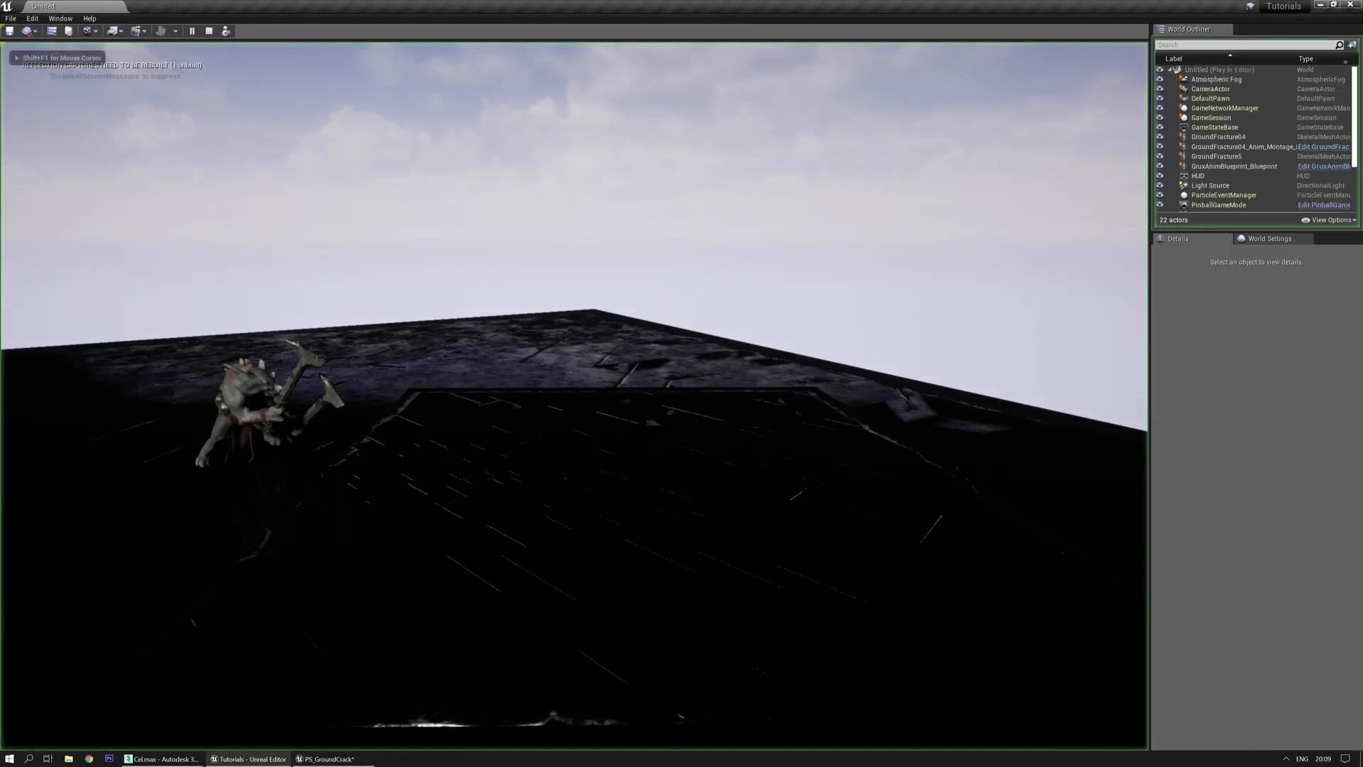
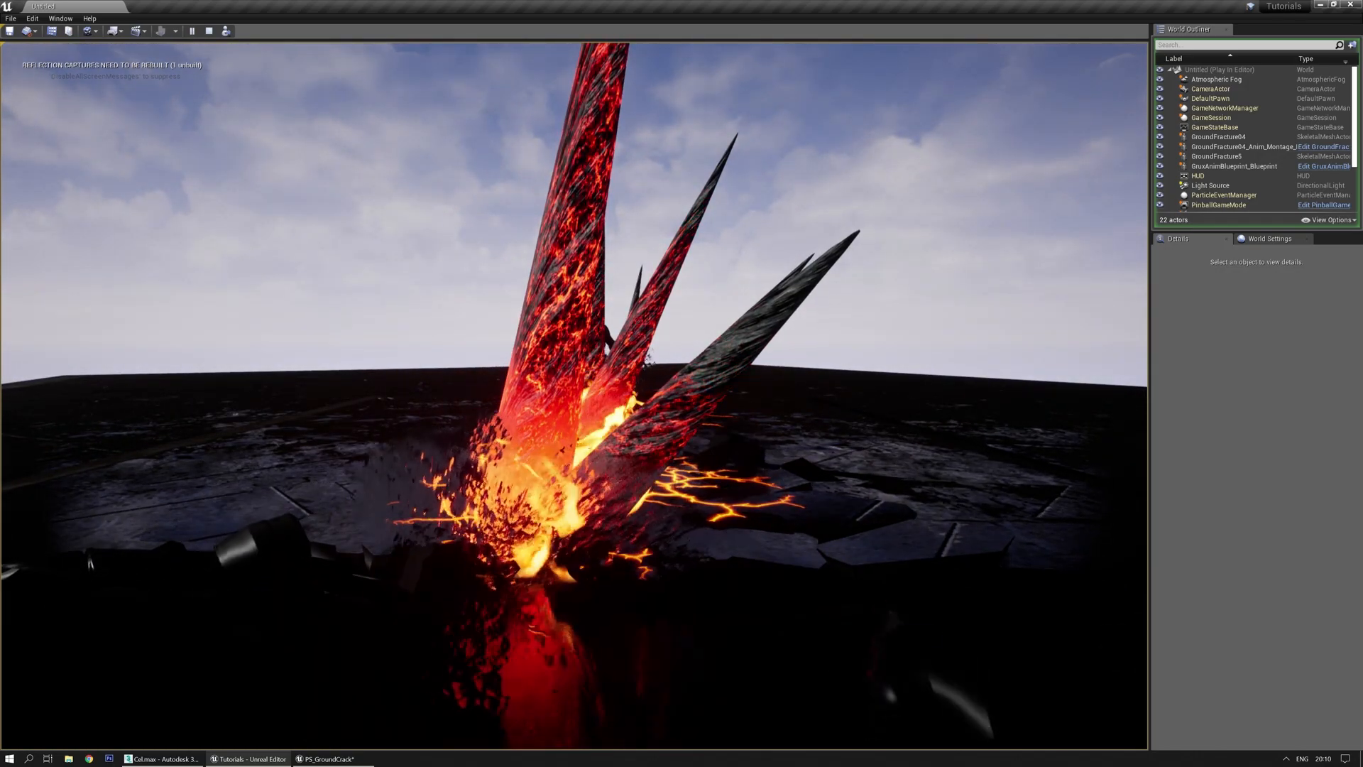
# Stop the play session and bring the PS_GroundCrack Cascade editor up full screen
pyautogui.press('Escape')
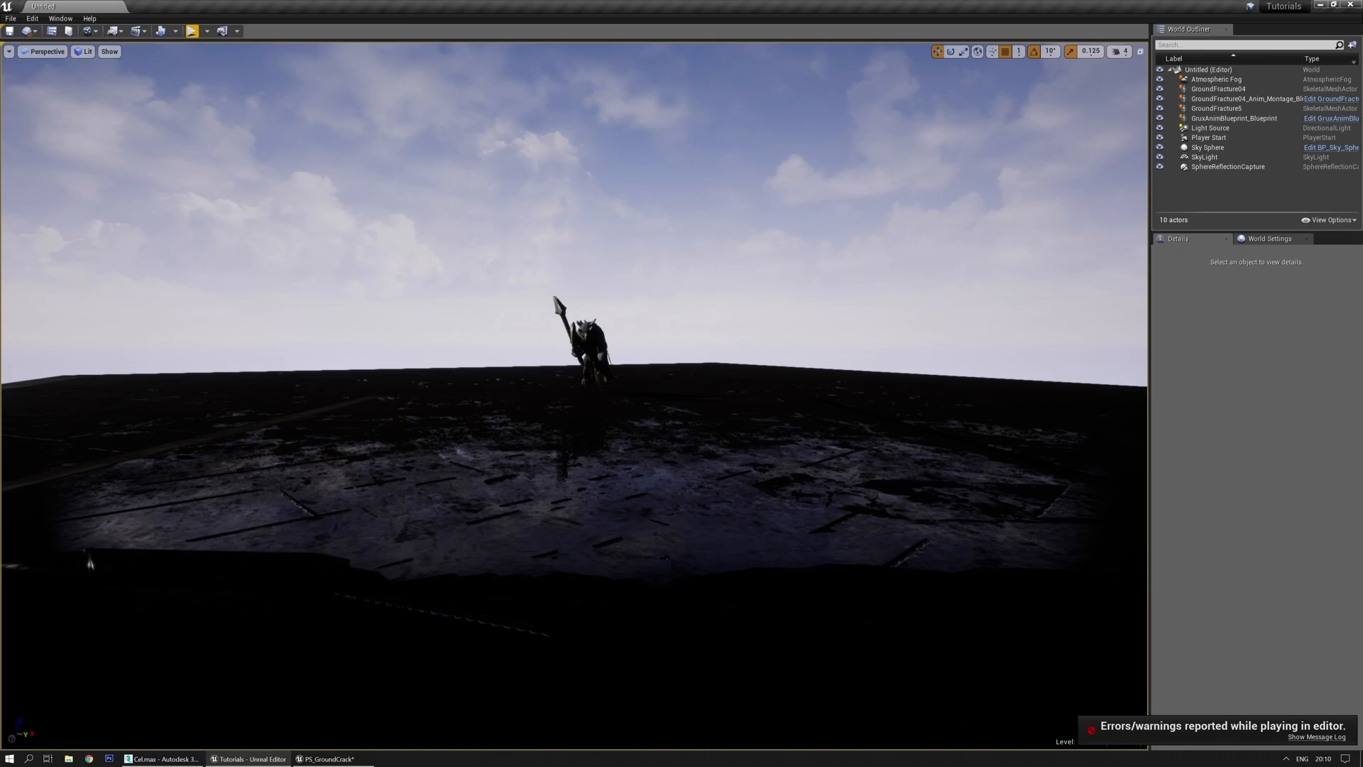
pyautogui.moveTo(0, 186); pyautogui.dragTo(625, 1)
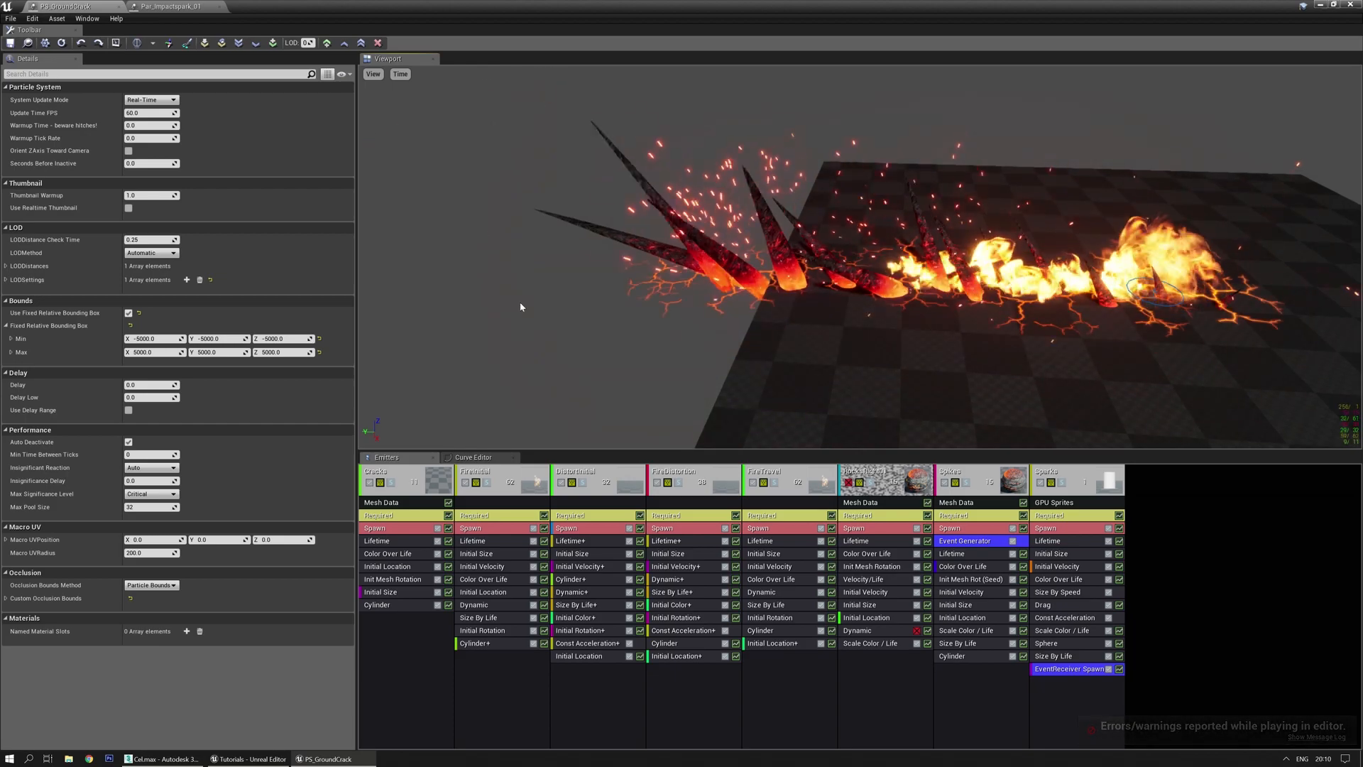
# Review the Sparks, Spikes Event Generator and SpikeSparks EventReceiver Spawn modules, then save PS_GroundCrack
pyautogui.click(1051, 473)
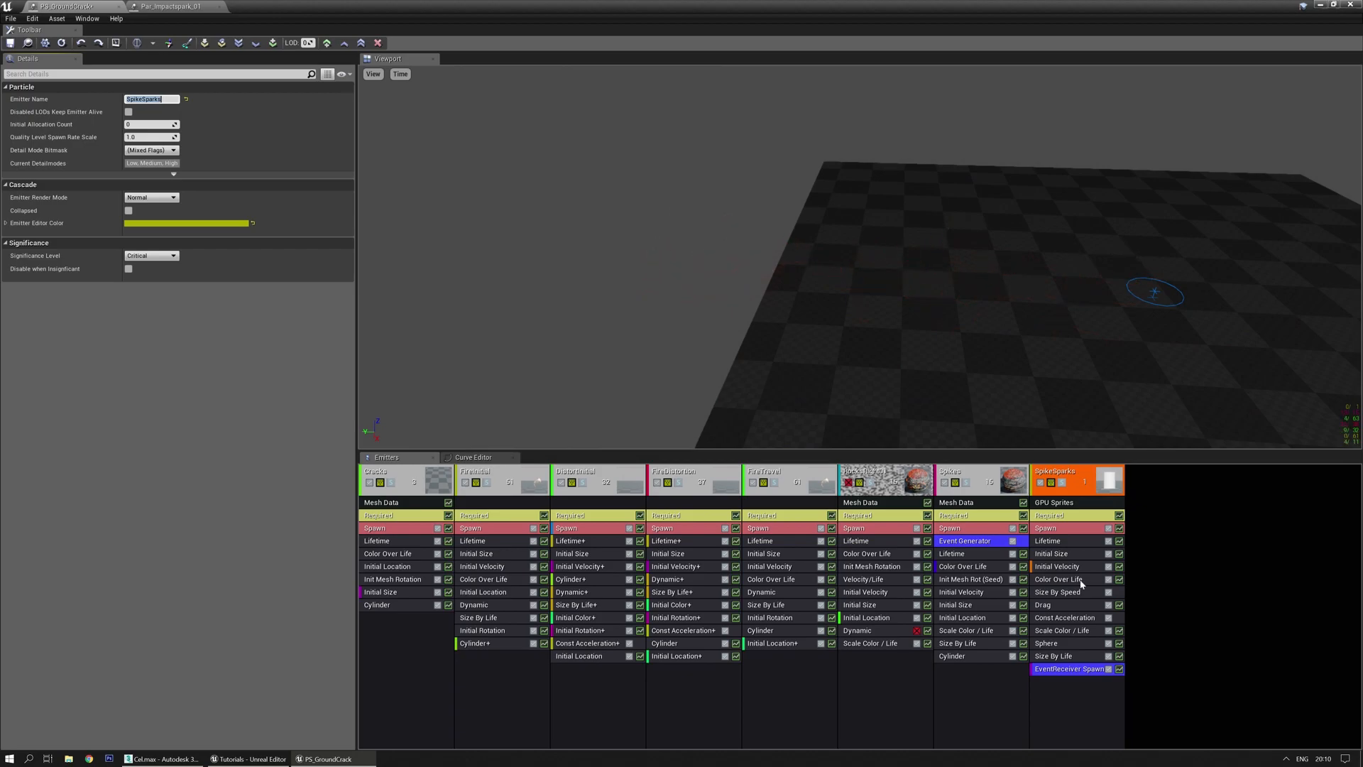
pyautogui.click(972, 544)
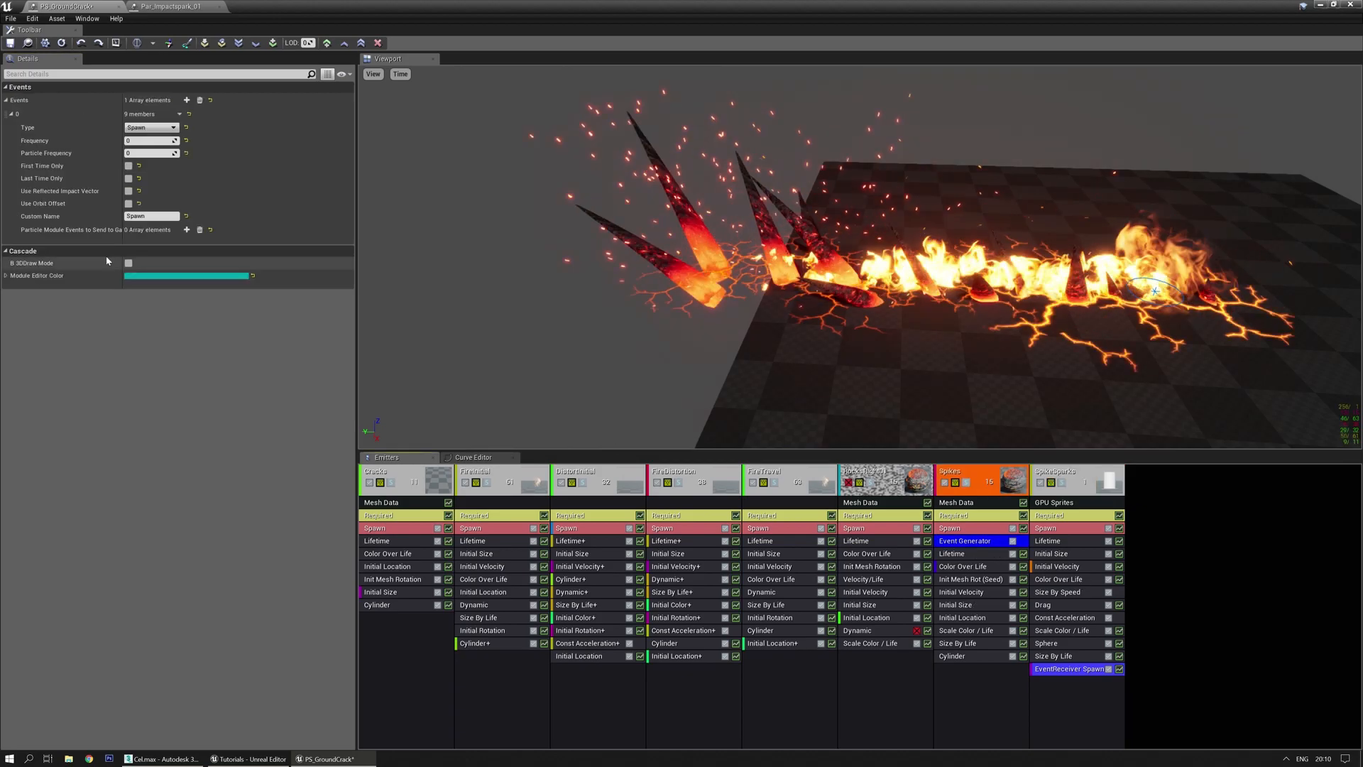
pyautogui.click(1081, 671)
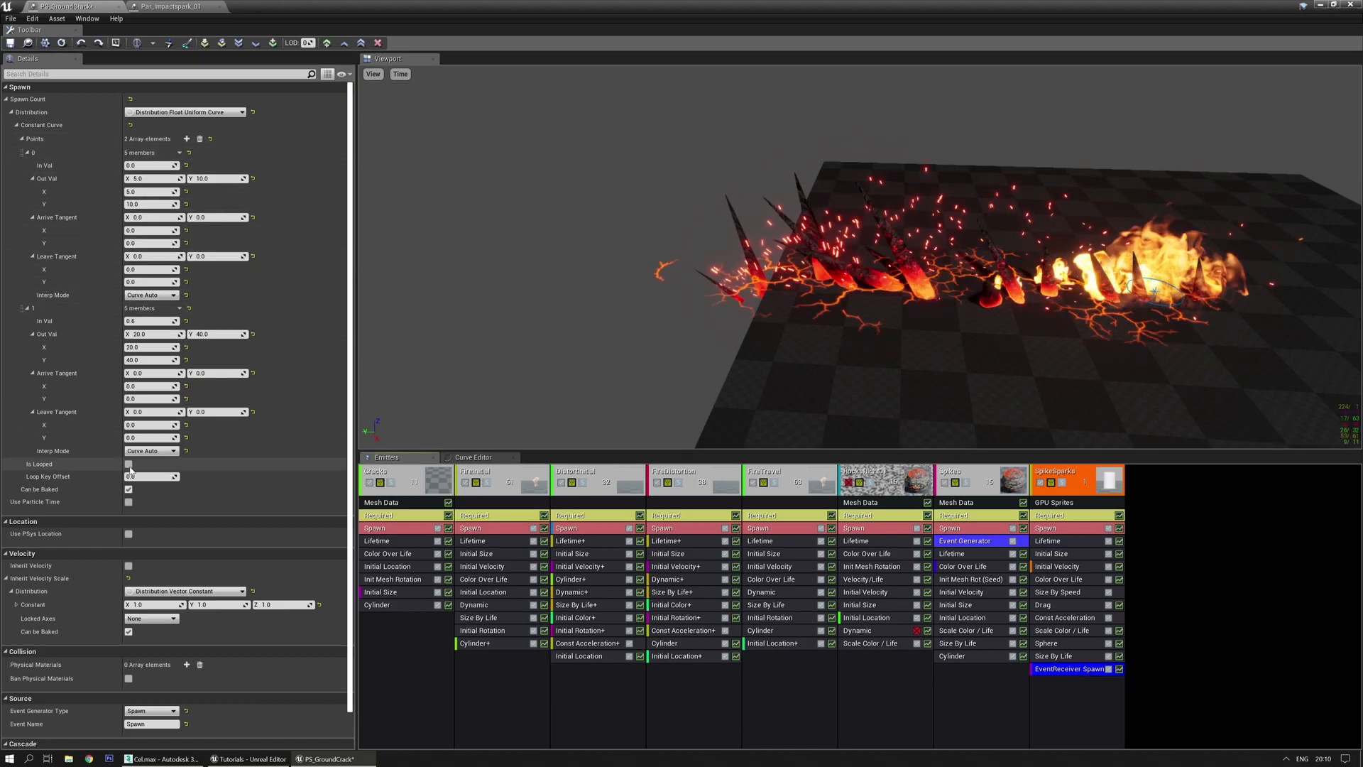
pyautogui.scroll(-1, 167, 558)
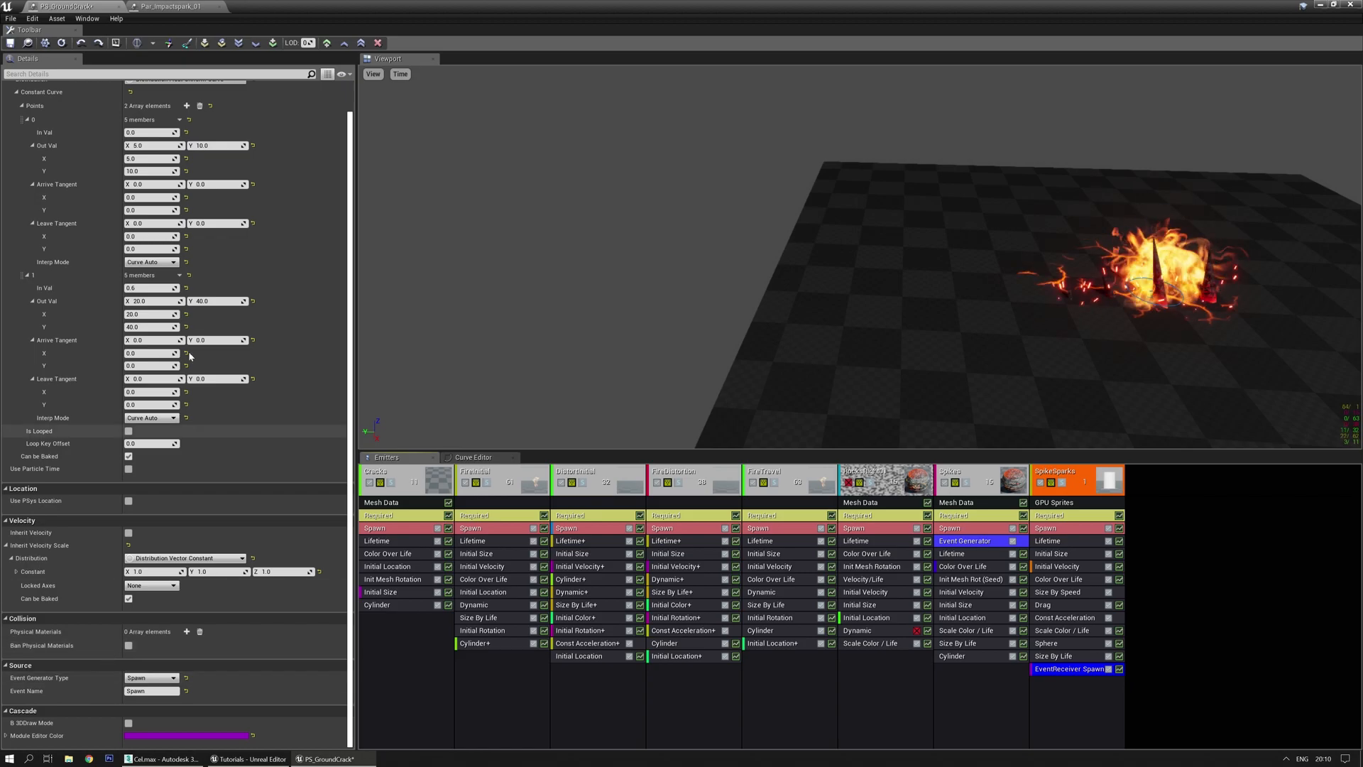
pyautogui.click(11, 43)
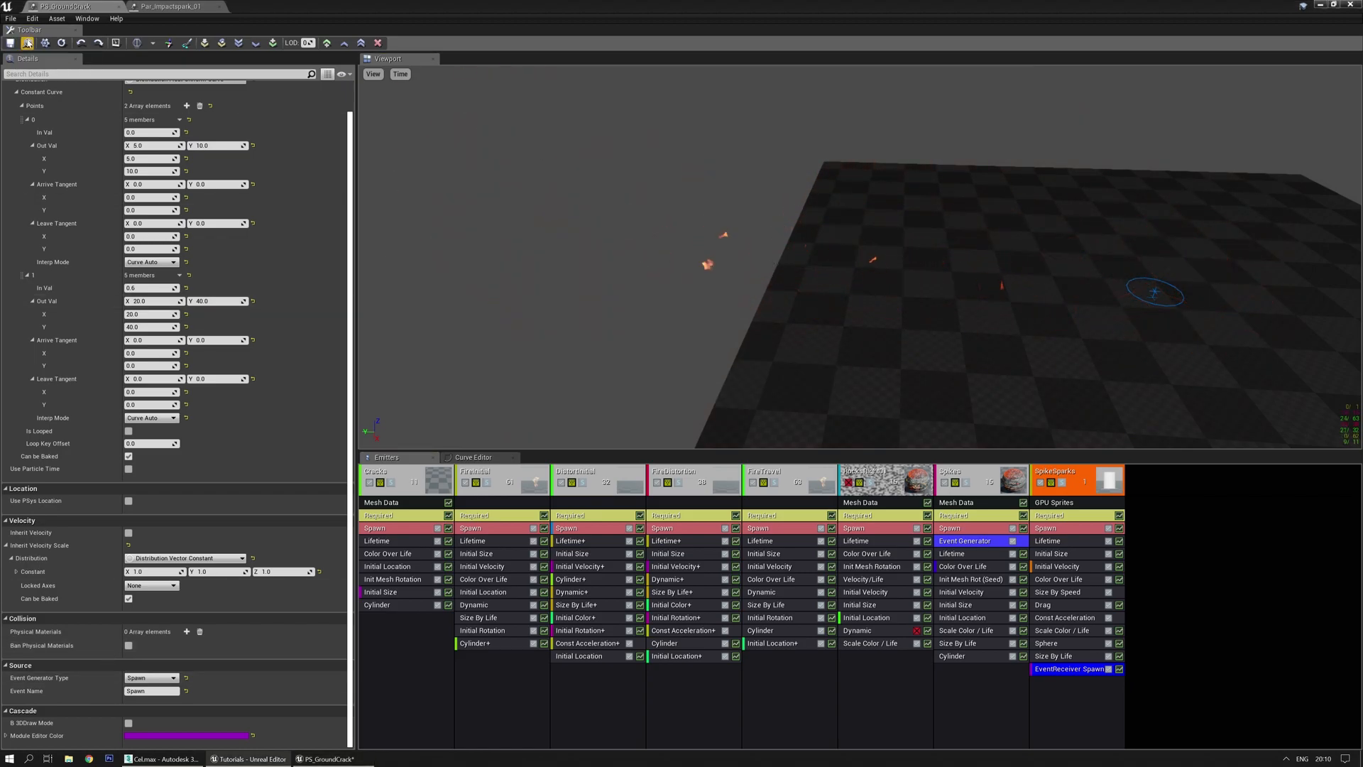
# Close the Par_Impactspark_01 effect and orbit the preview
pyautogui.click(186, 8)
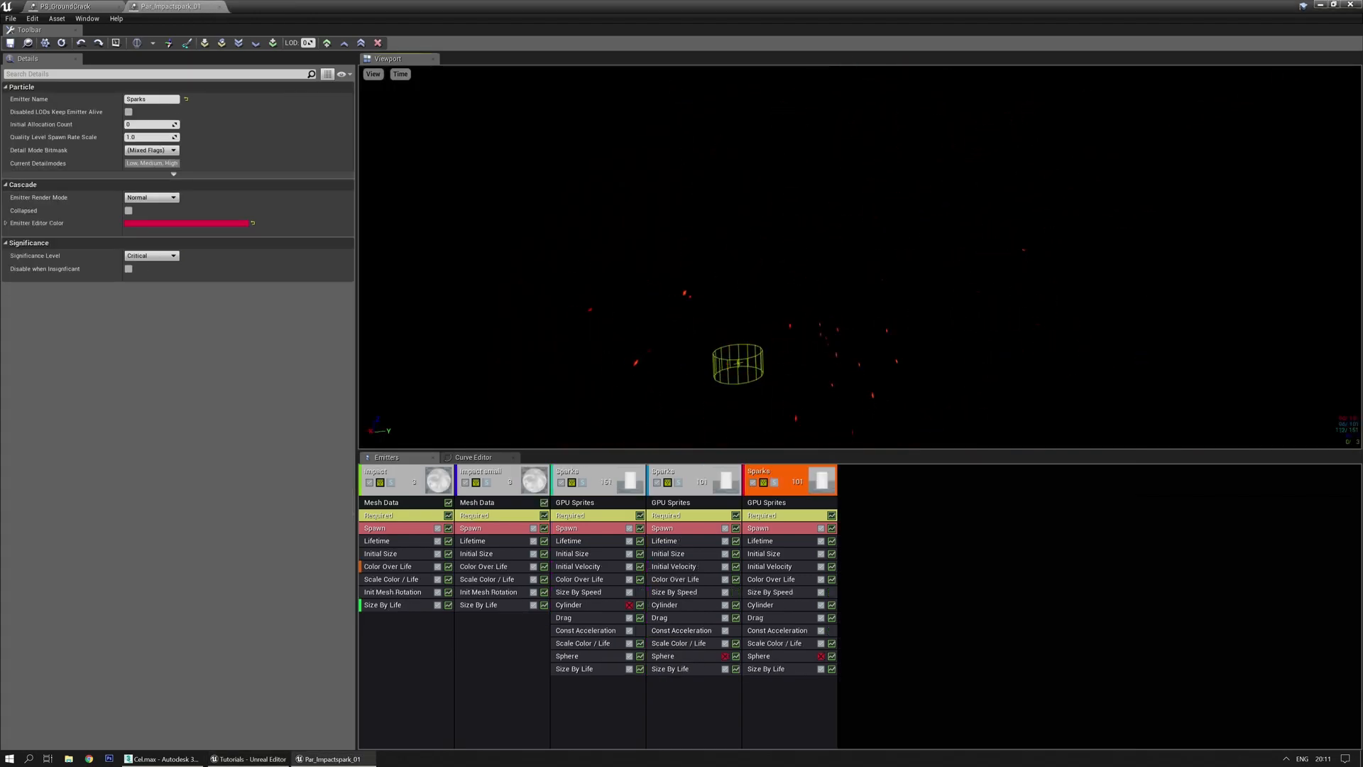
pyautogui.click(218, 6)
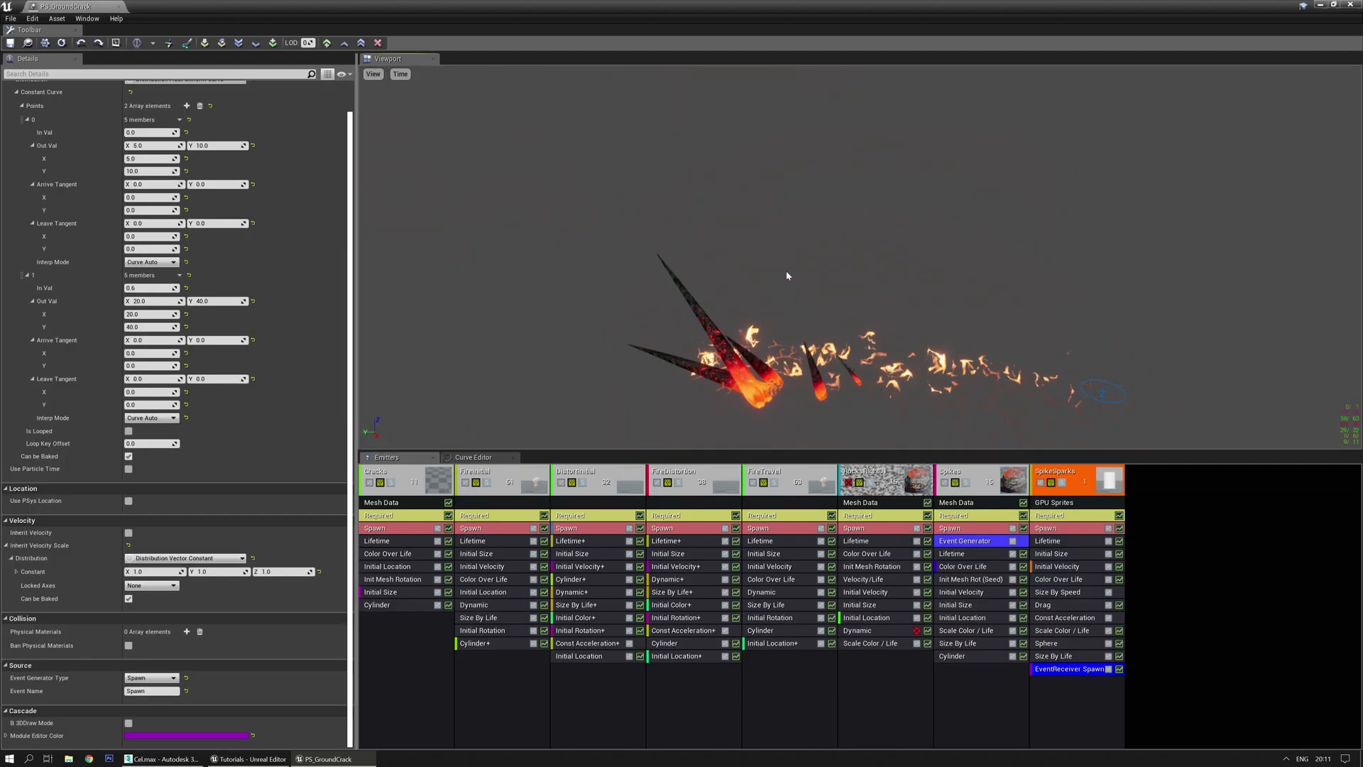
pyautogui.moveTo(803, 260); pyautogui.dragTo(852, 312, button='middle')
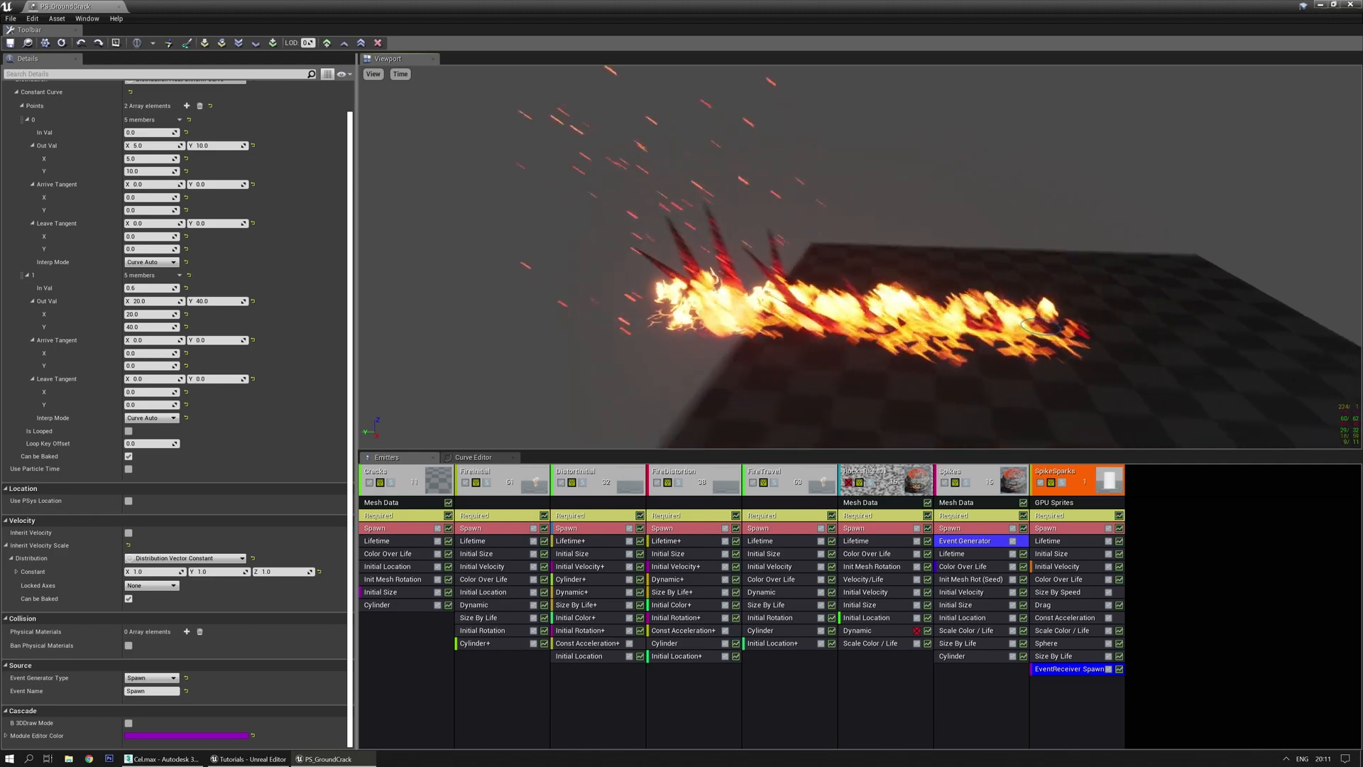
pyautogui.moveTo(713, 262)
pyautogui.mouseDown()
pyautogui.moveTo(761, 249)
pyautogui.moveTo(738, 274)
pyautogui.moveTo(712, 263)
pyautogui.mouseUp()
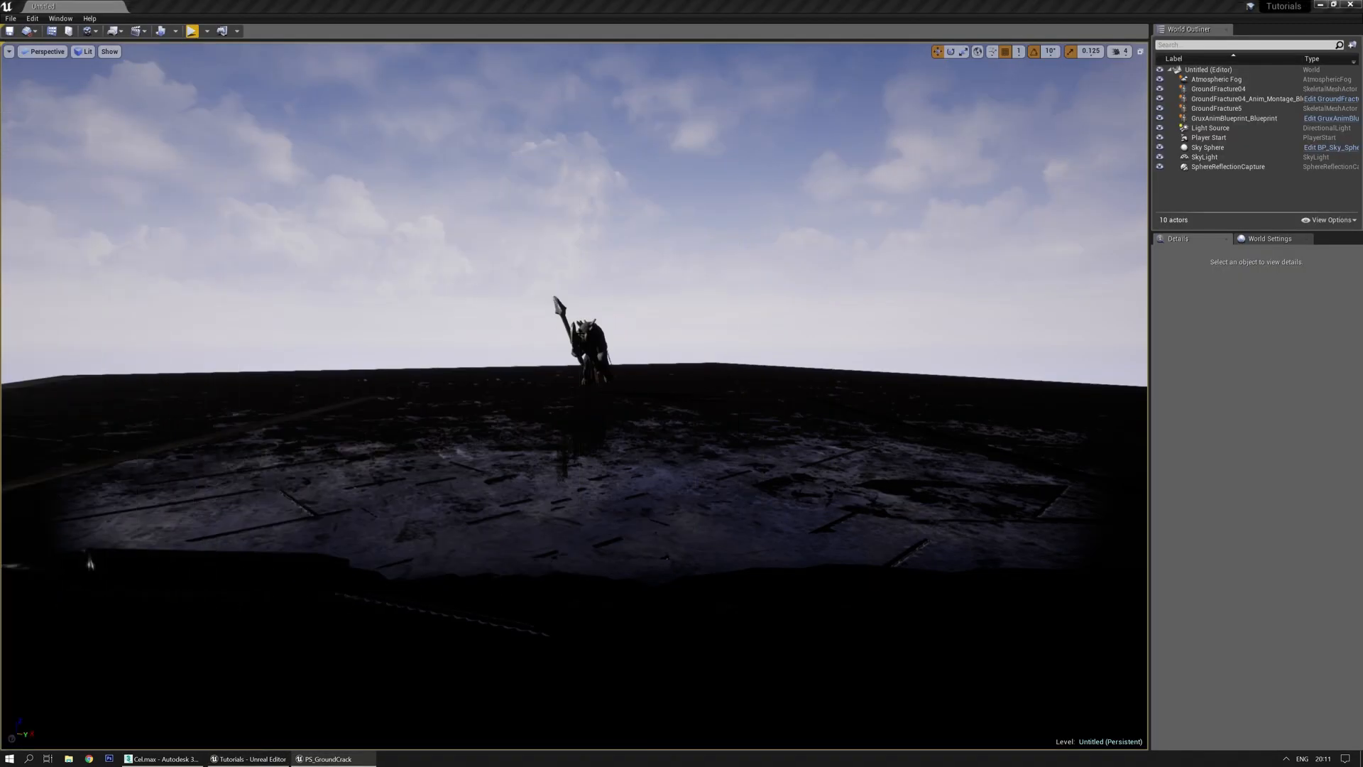
# Open the Grux creature's blueprint in the Blueprint Editor and maximize it
pyautogui.click(593, 348)
pyautogui.moveTo(701, 279); pyautogui.dragTo(771, 287, button='right')
pyautogui.scroll(-4, 1285, 566)
pyautogui.scroll(3, 1284, 566)
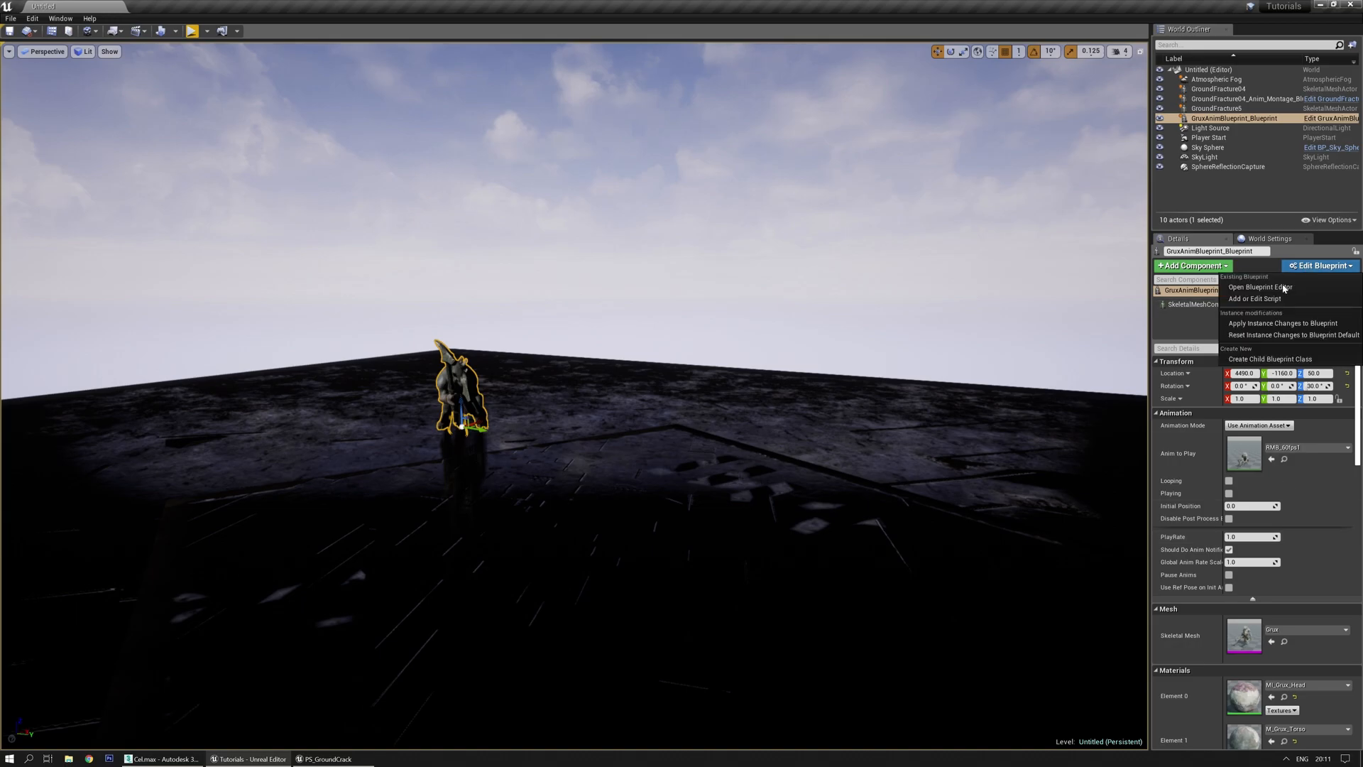
pyautogui.click(1281, 289)
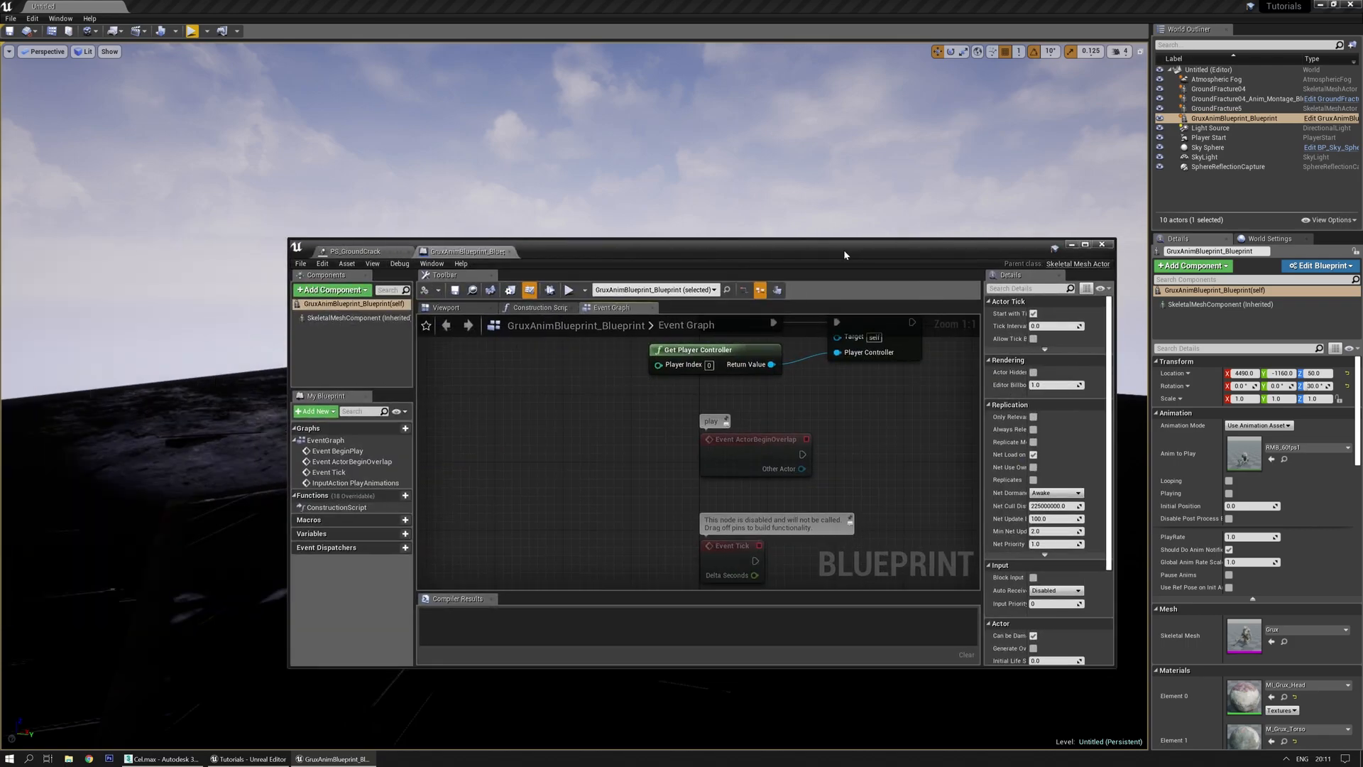
pyautogui.doubleClick(844, 249)
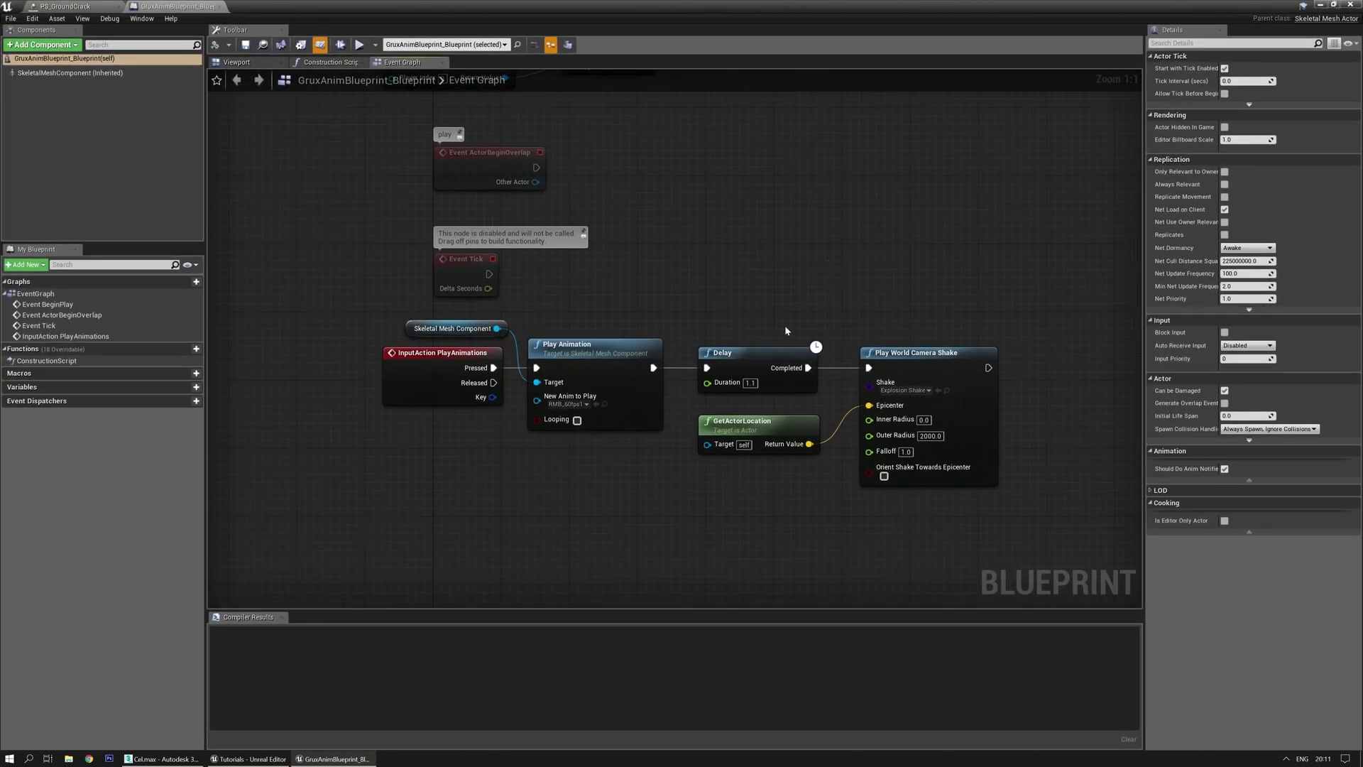
# From the Play Animation node, open the RMB_60fps1 animation in the Animation Editor
pyautogui.click(599, 345)
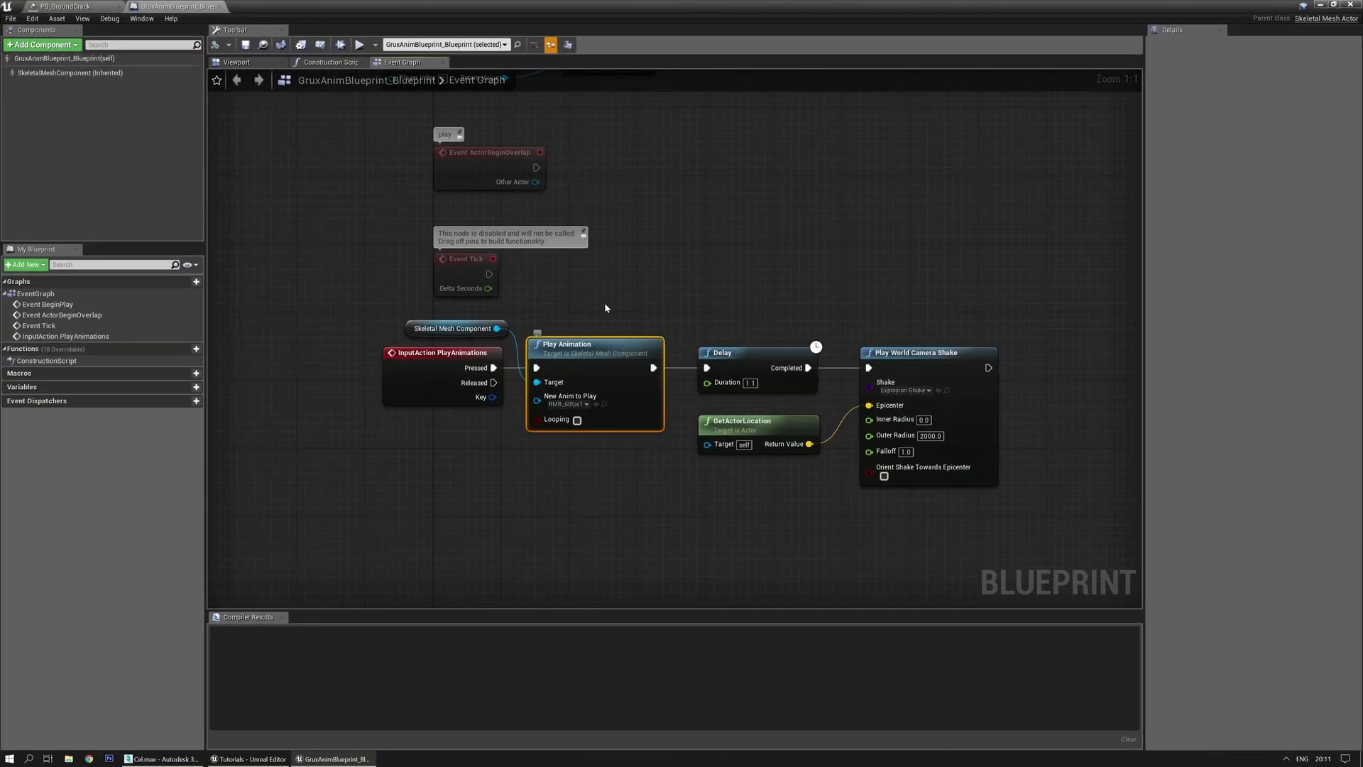
pyautogui.click(596, 403)
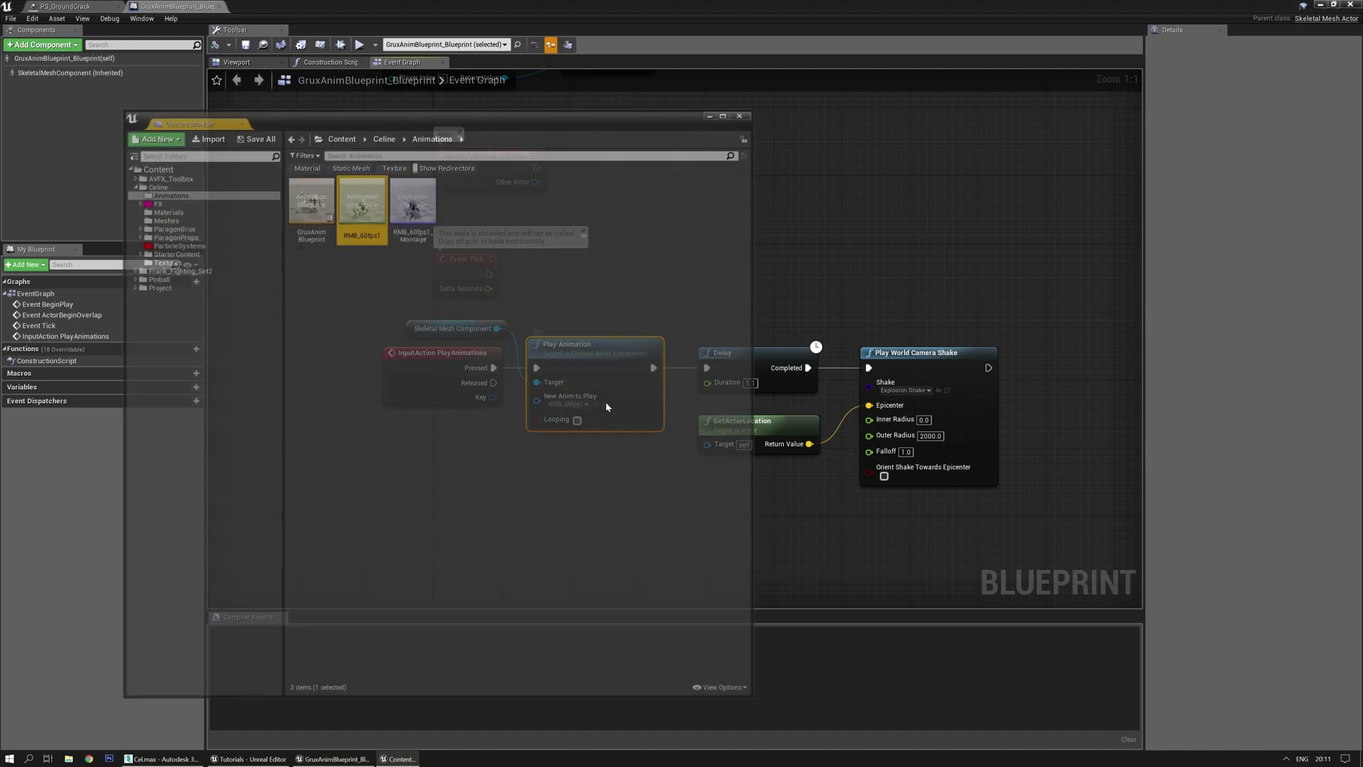
pyautogui.doubleClick(379, 245)
pyautogui.moveTo(622, 277); pyautogui.dragTo(752, 283, button='right')
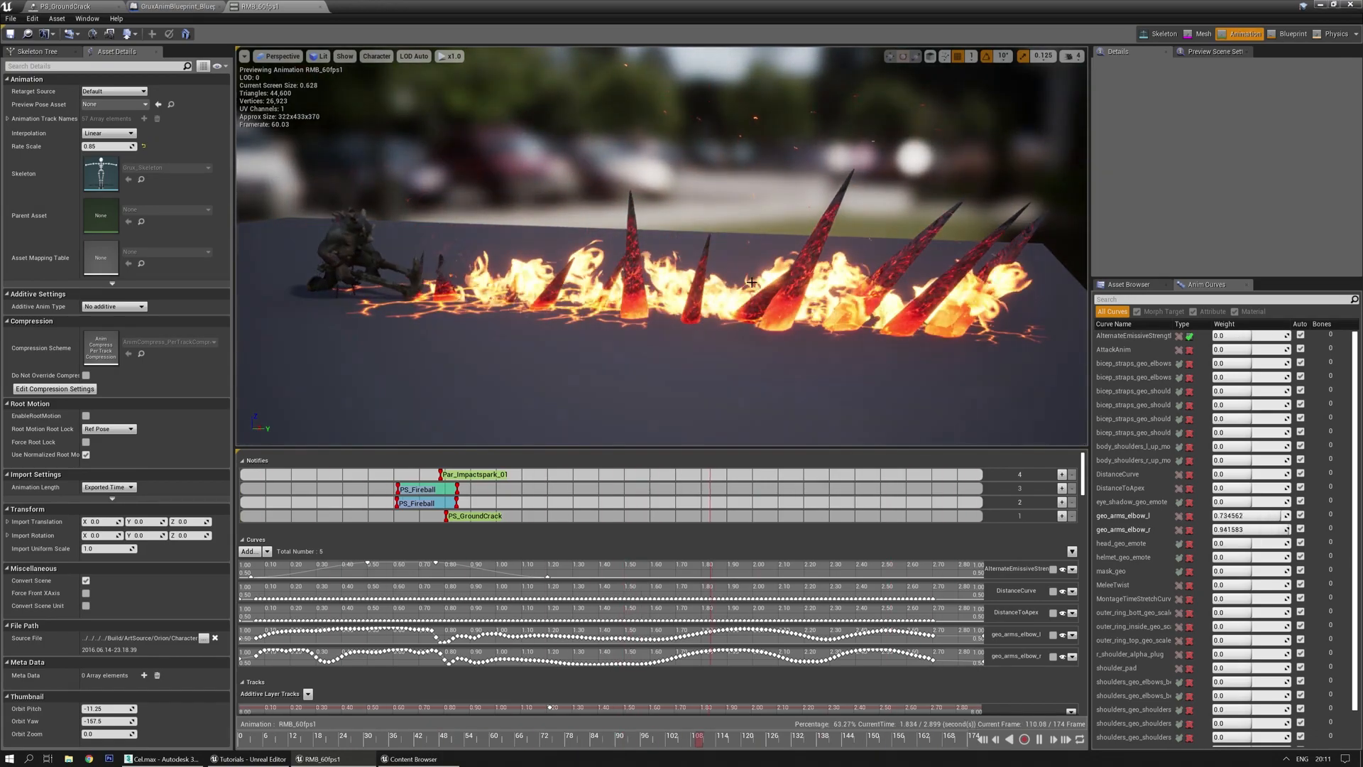
# Orbit and fly the preview camera around RMB_60fps1's fire and spike effects
pyautogui.moveTo(752, 283); pyautogui.dragTo(717, 279, button='right')
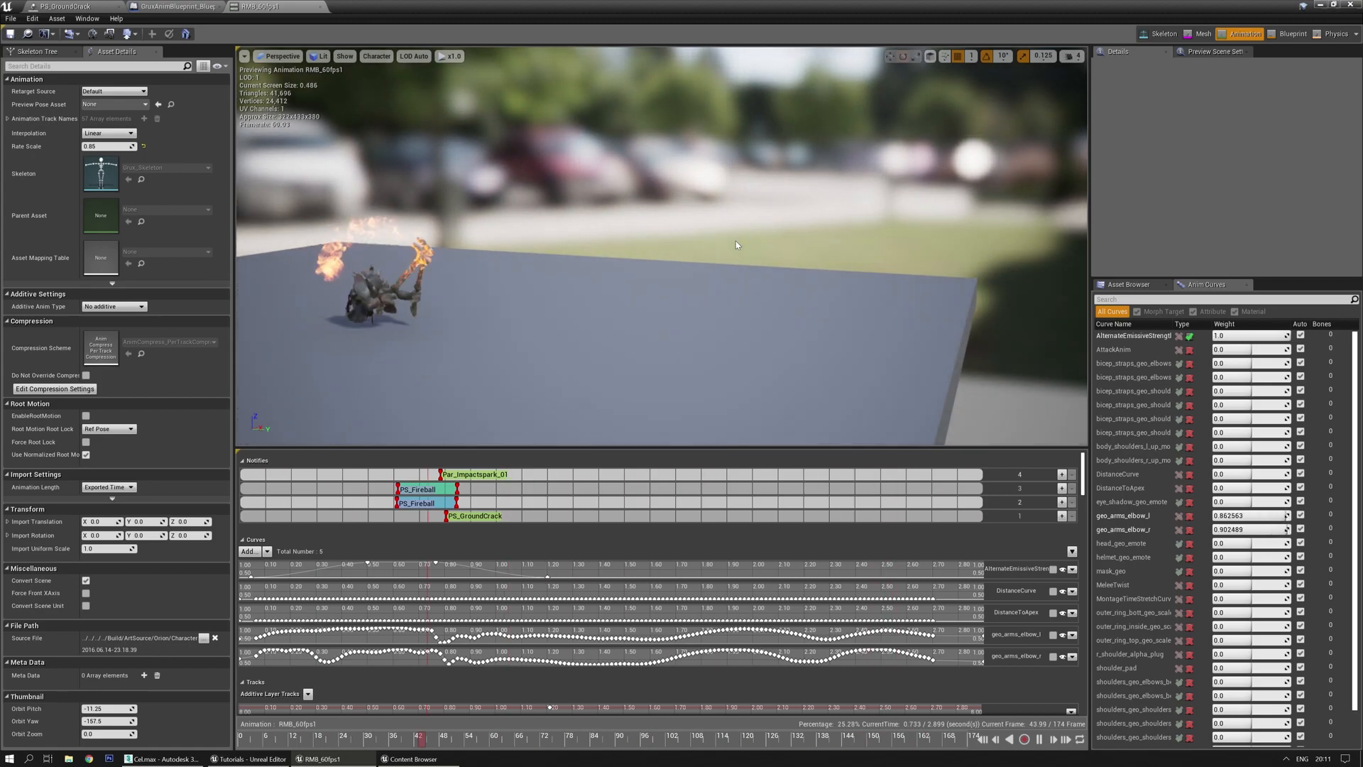
pyautogui.moveTo(717, 225); pyautogui.dragTo(712, 169, button='right')
pyautogui.press('w')
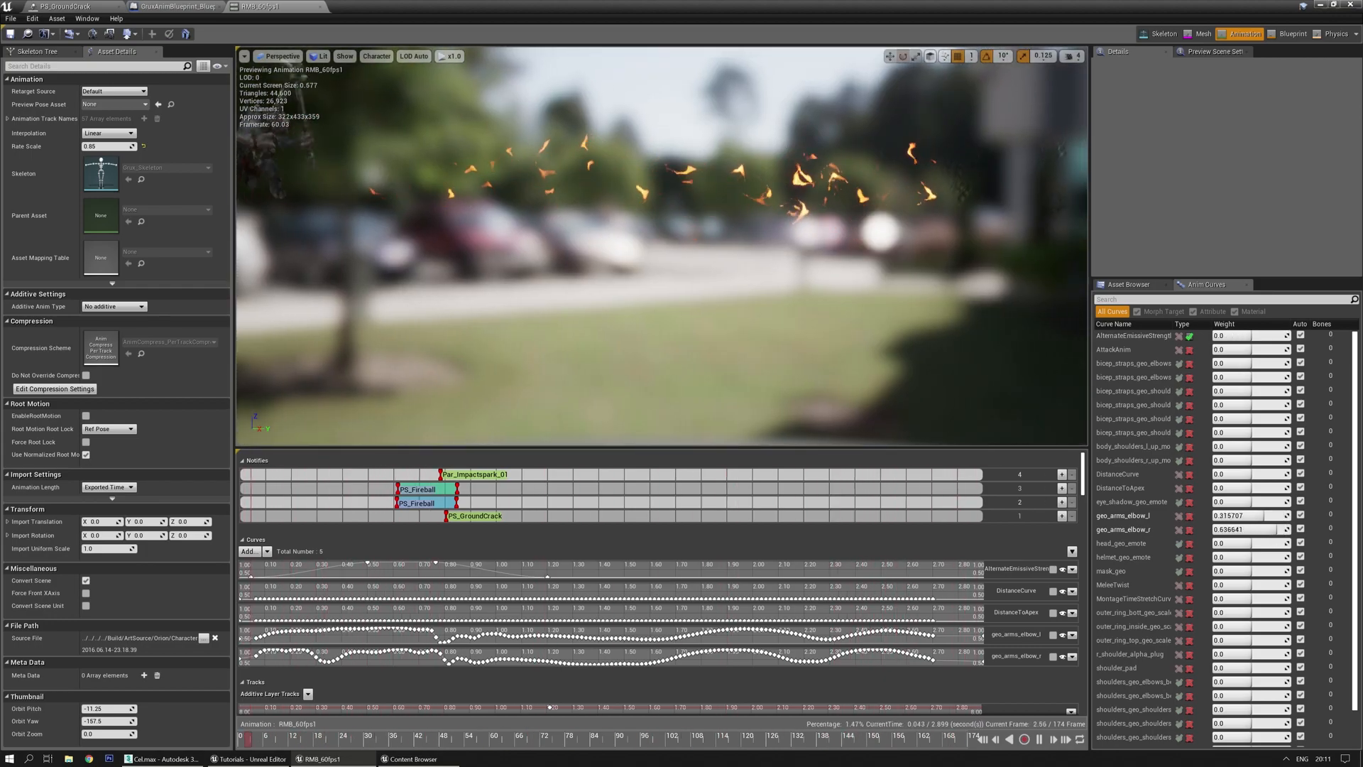
pyautogui.press('s')
pyautogui.moveTo(723, 258); pyautogui.dragTo(723, 258, button='right')
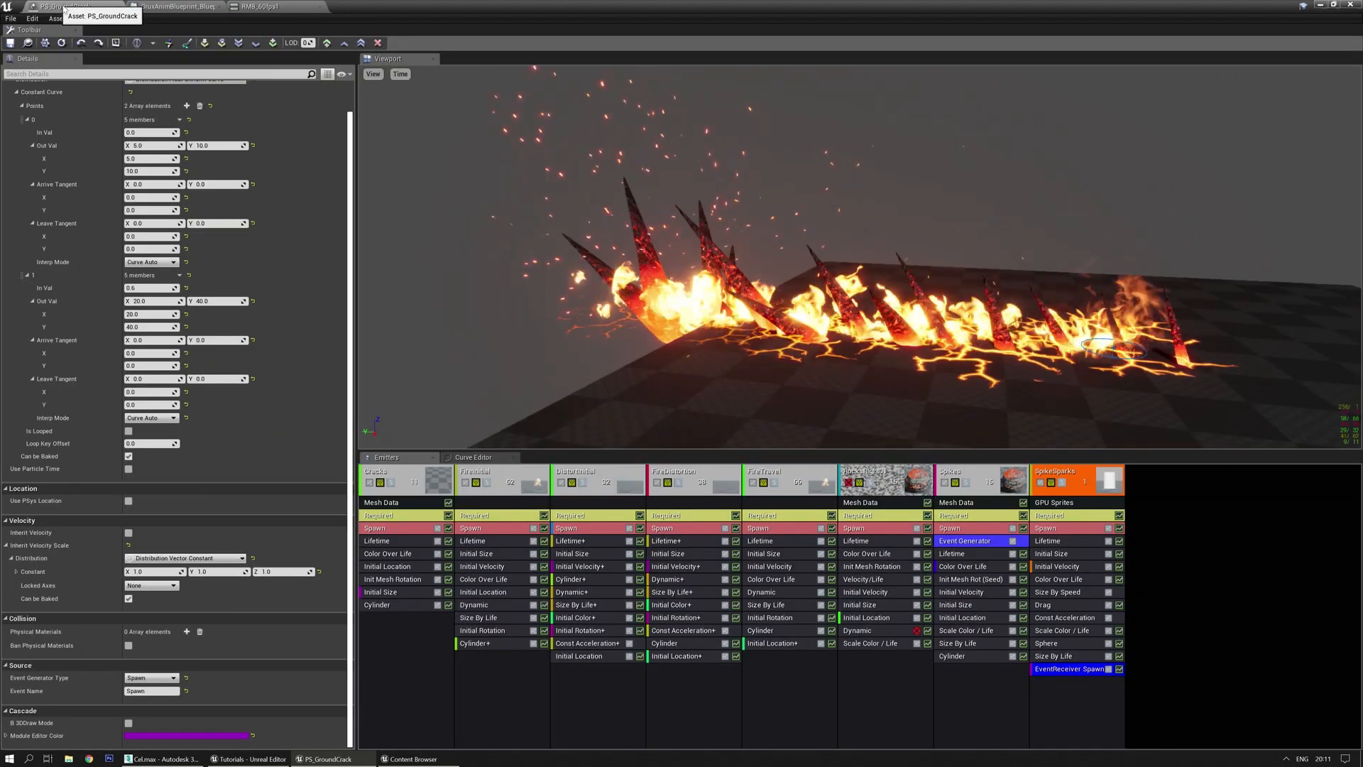
# Set the SpikeSparks emitter's Emitter Duration to 2.0 in its Required module
pyautogui.click(1081, 515)
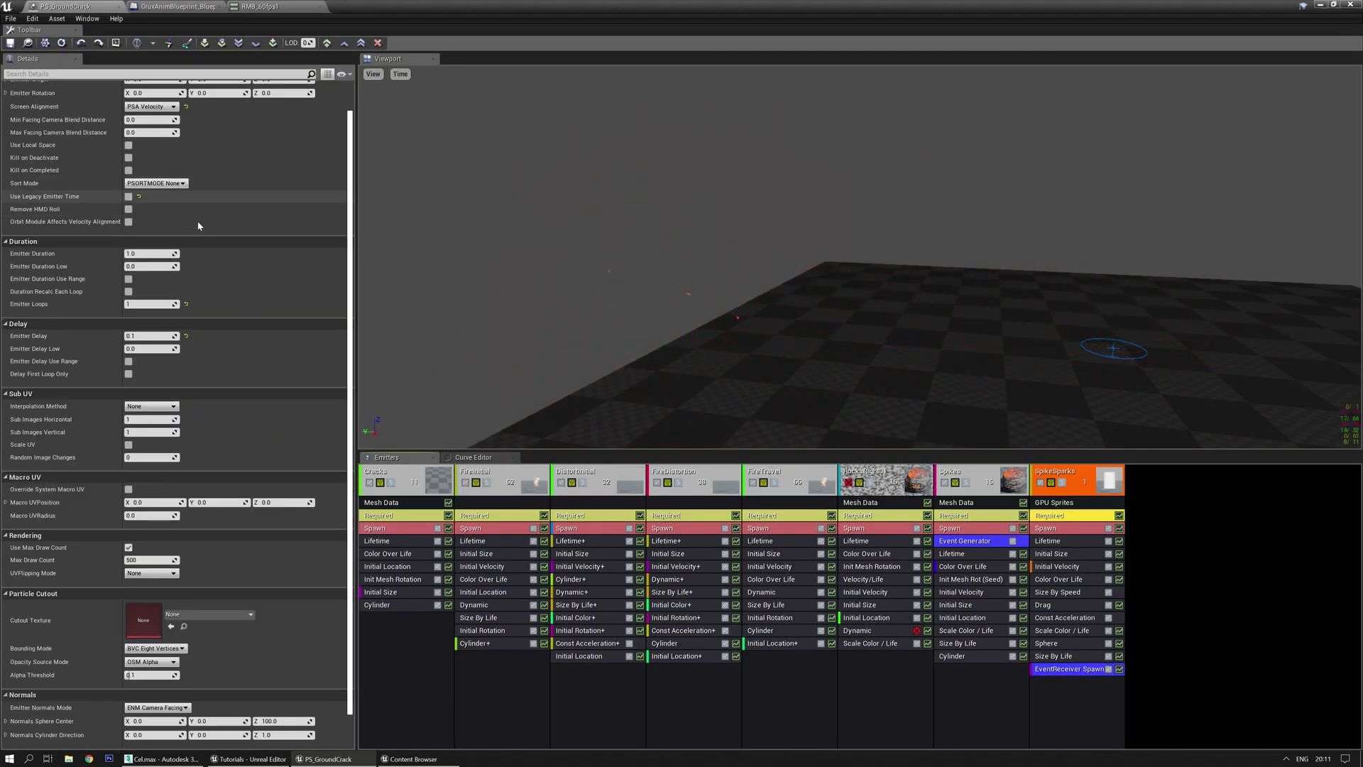
pyautogui.scroll(2, 190, 210)
pyautogui.write('2')
pyautogui.press('Return')
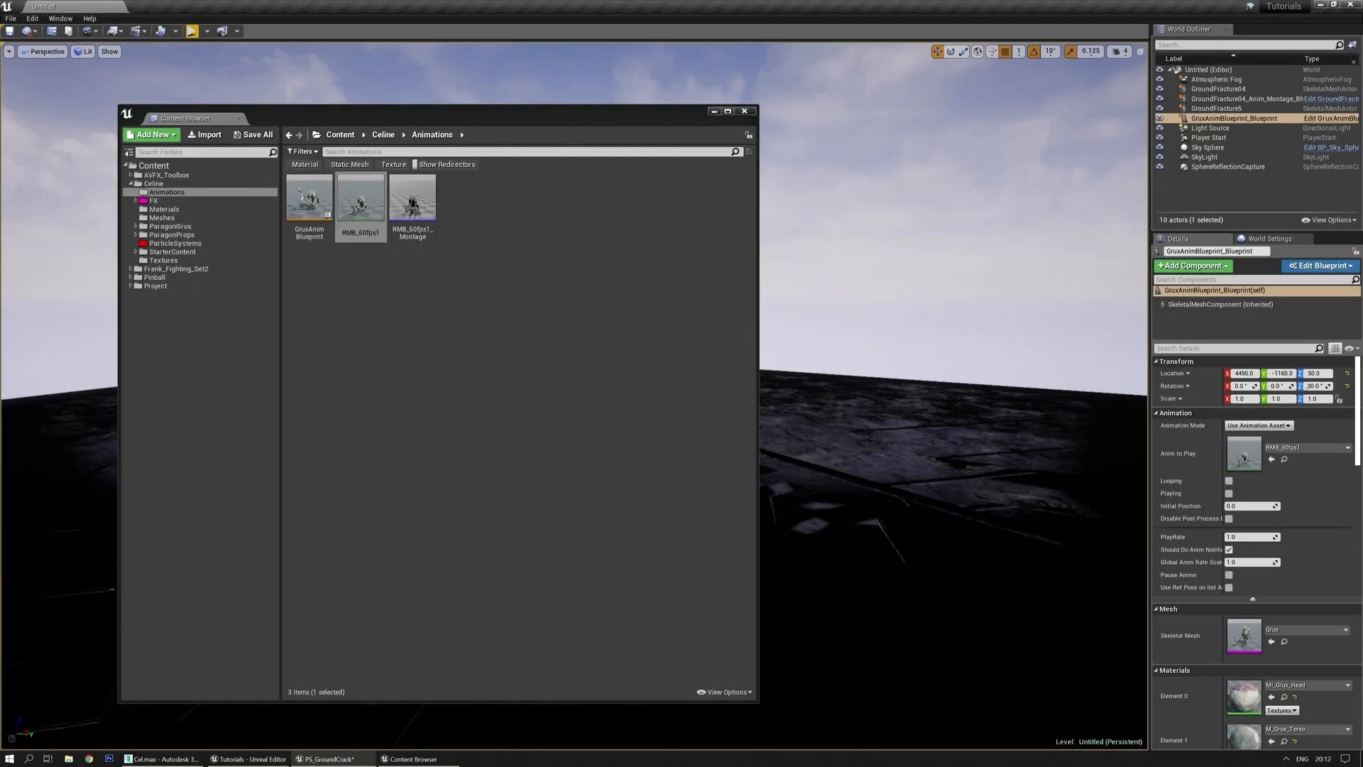
# Close the Content Browser and run a play session to test the effect
pyautogui.click(745, 112)
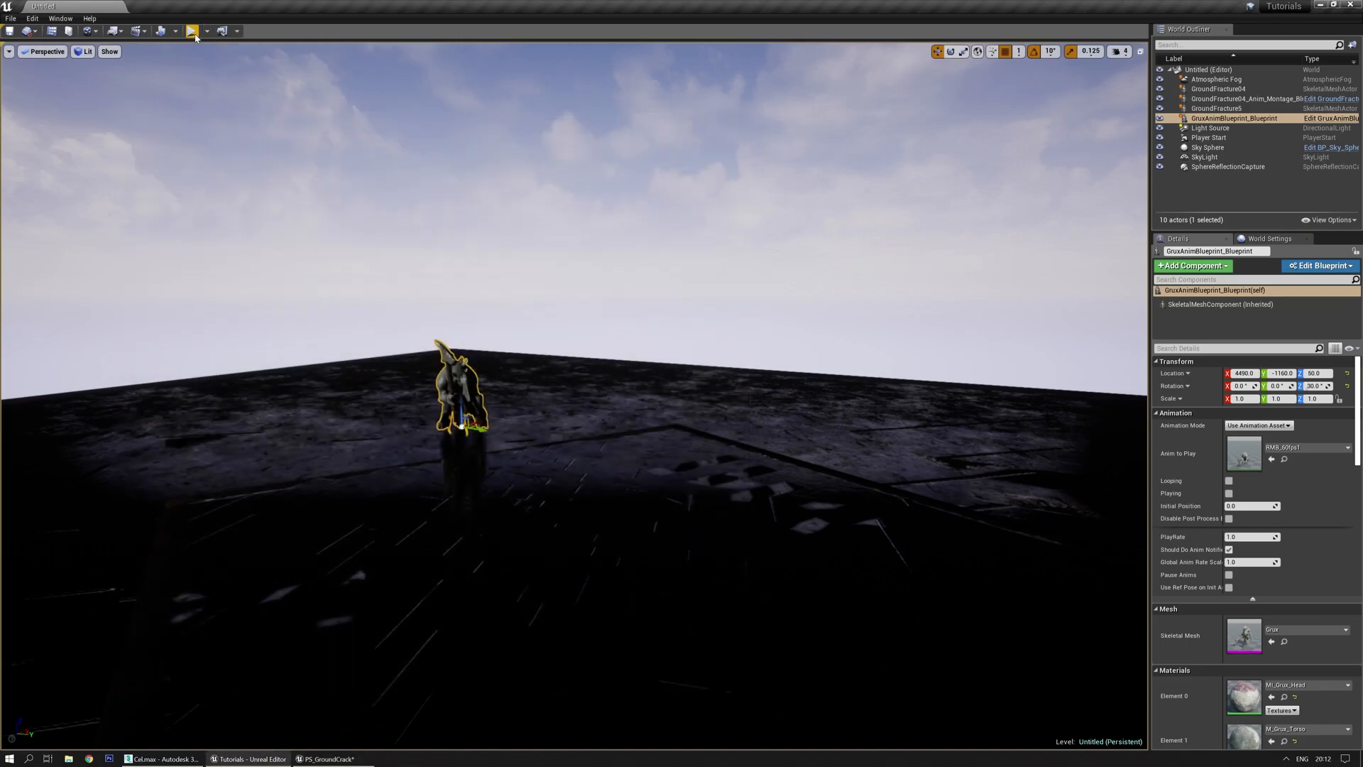
pyautogui.click(192, 31)
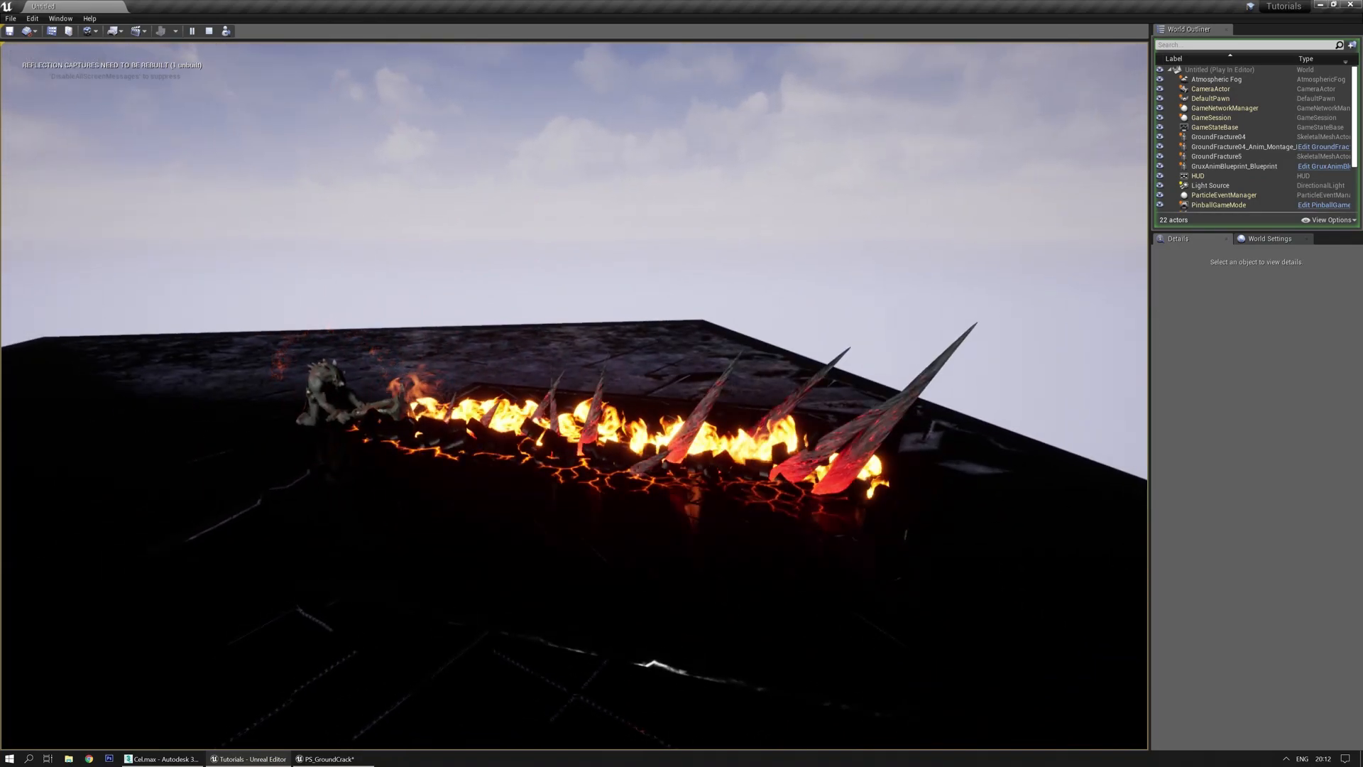
pyautogui.press('Escape')
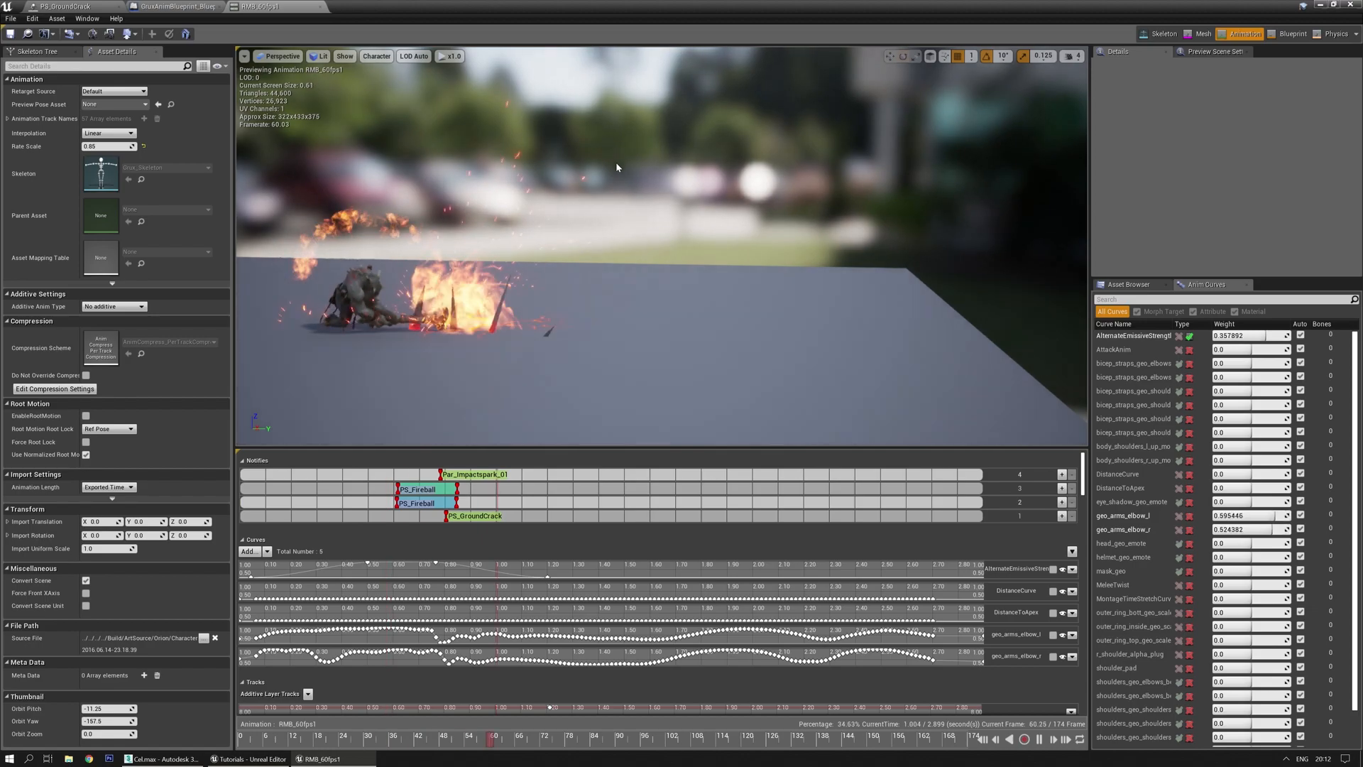
# Assign PS_GroundCrack as the ground-crack notify's Particle System and inspect the preview
pyautogui.click(477, 518)
pyautogui.click(1245, 124)
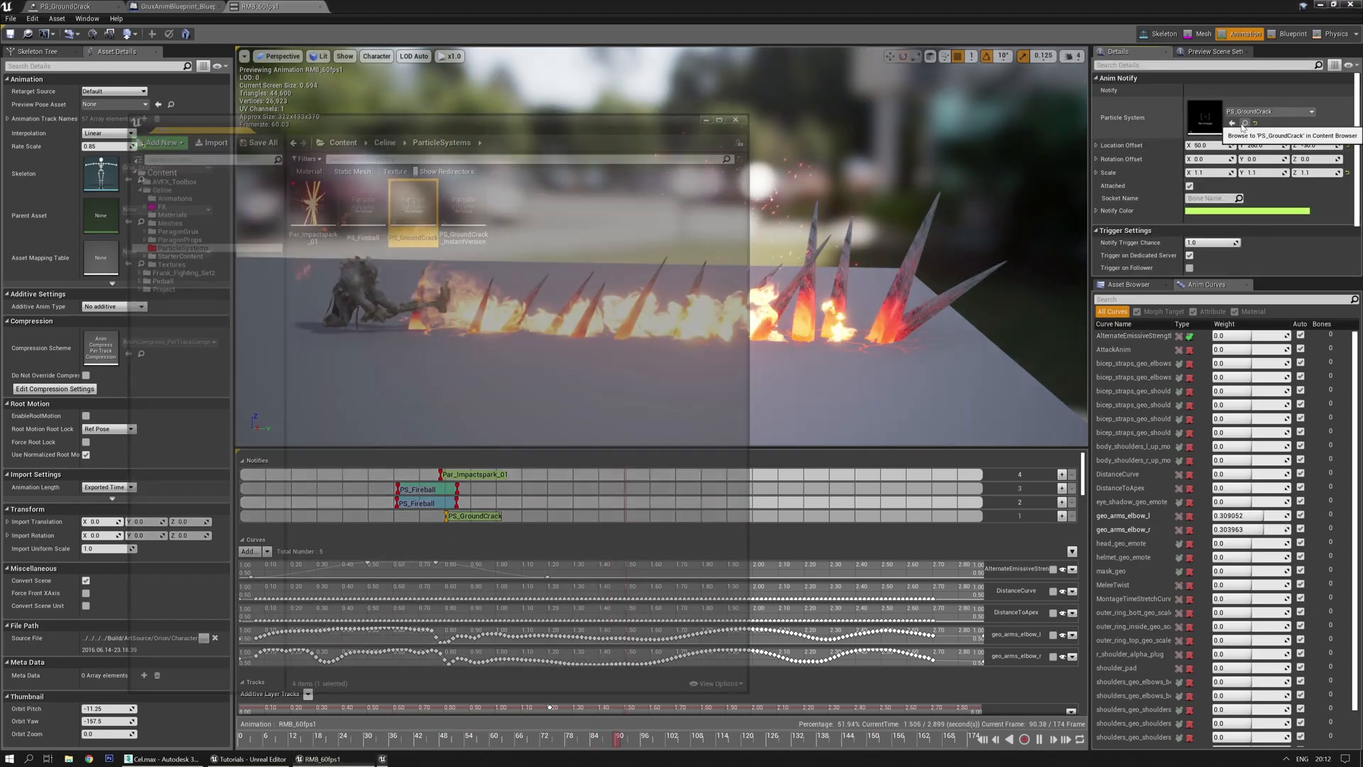
pyautogui.click(1231, 124)
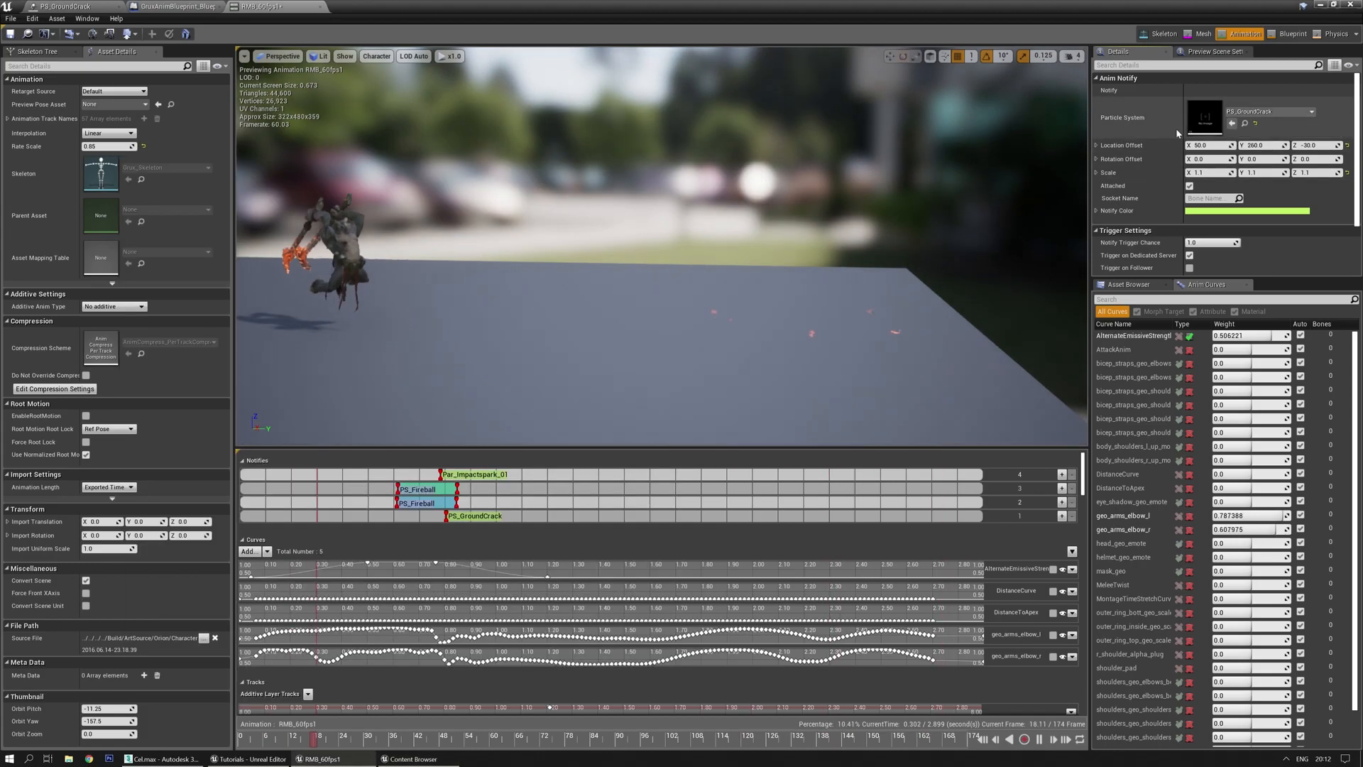
pyautogui.moveTo(826, 197); pyautogui.dragTo(840, 164, button='right')
pyautogui.press('q')
pyautogui.press('e')
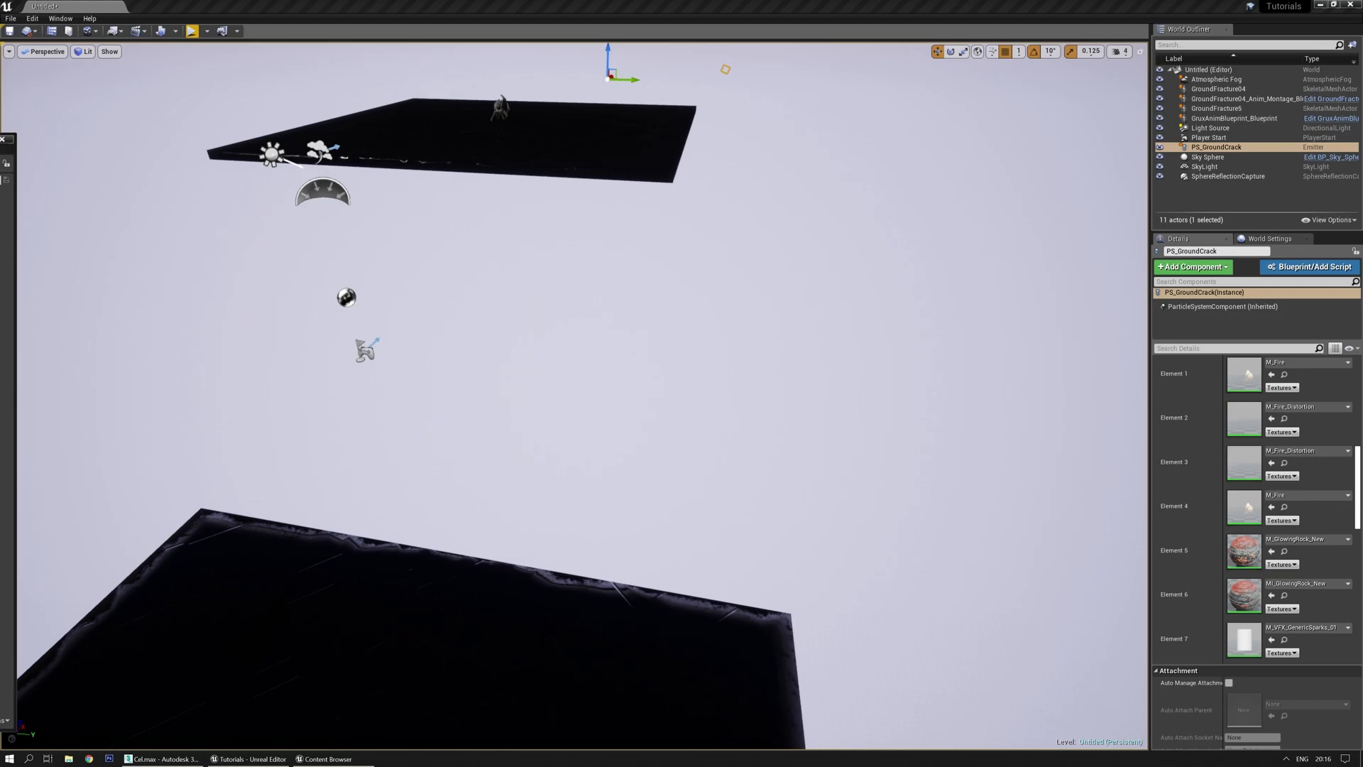
# Fly the level camera to the placed PS_GroundCrack emitter and open it with Ctrl+E
pyautogui.moveTo(848, 518); pyautogui.dragTo(816, 437, button='right')
pyautogui.moveTo(603, 486); pyautogui.dragTo(547, 526, button='right')
pyautogui.moveTo(604, 528); pyautogui.dragTo(578, 527, button='right')
pyautogui.moveTo(562, 461); pyautogui.dragTo(644, 496, button='right')
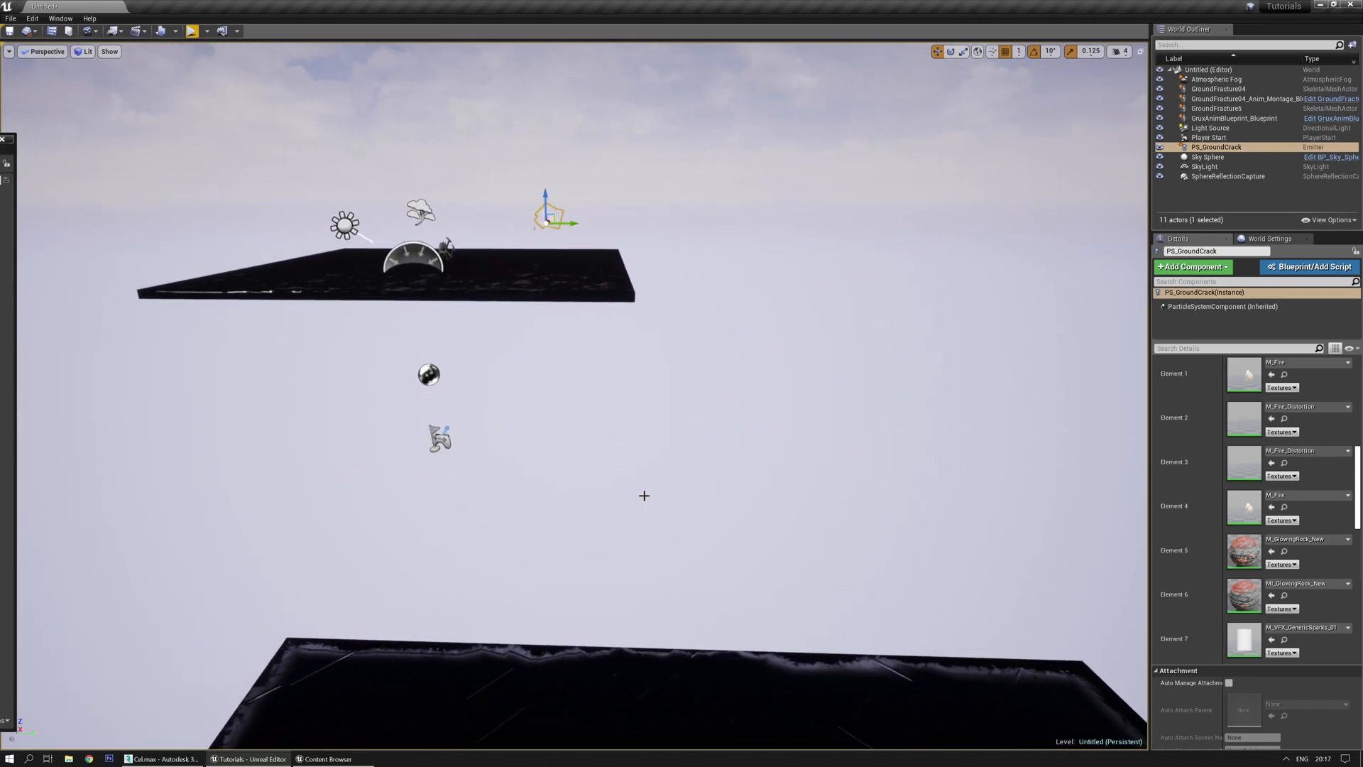
pyautogui.moveTo(580, 445); pyautogui.dragTo(580, 445, button='right')
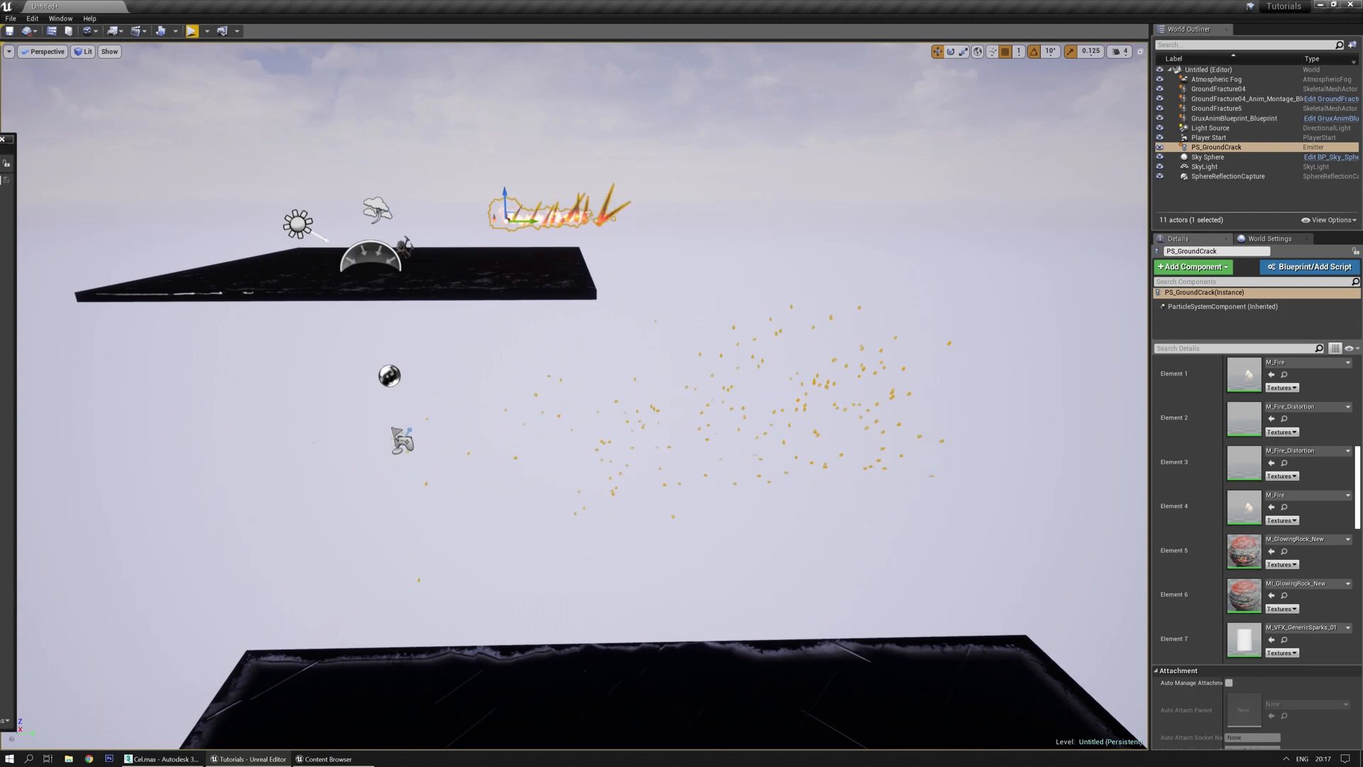
pyautogui.hotkey('ctrl', 'e')
# On SpikeSparks' EventReceiver Spawn module, enable then disable Use PSys Location
pyautogui.scroll(-5, 580, 444)
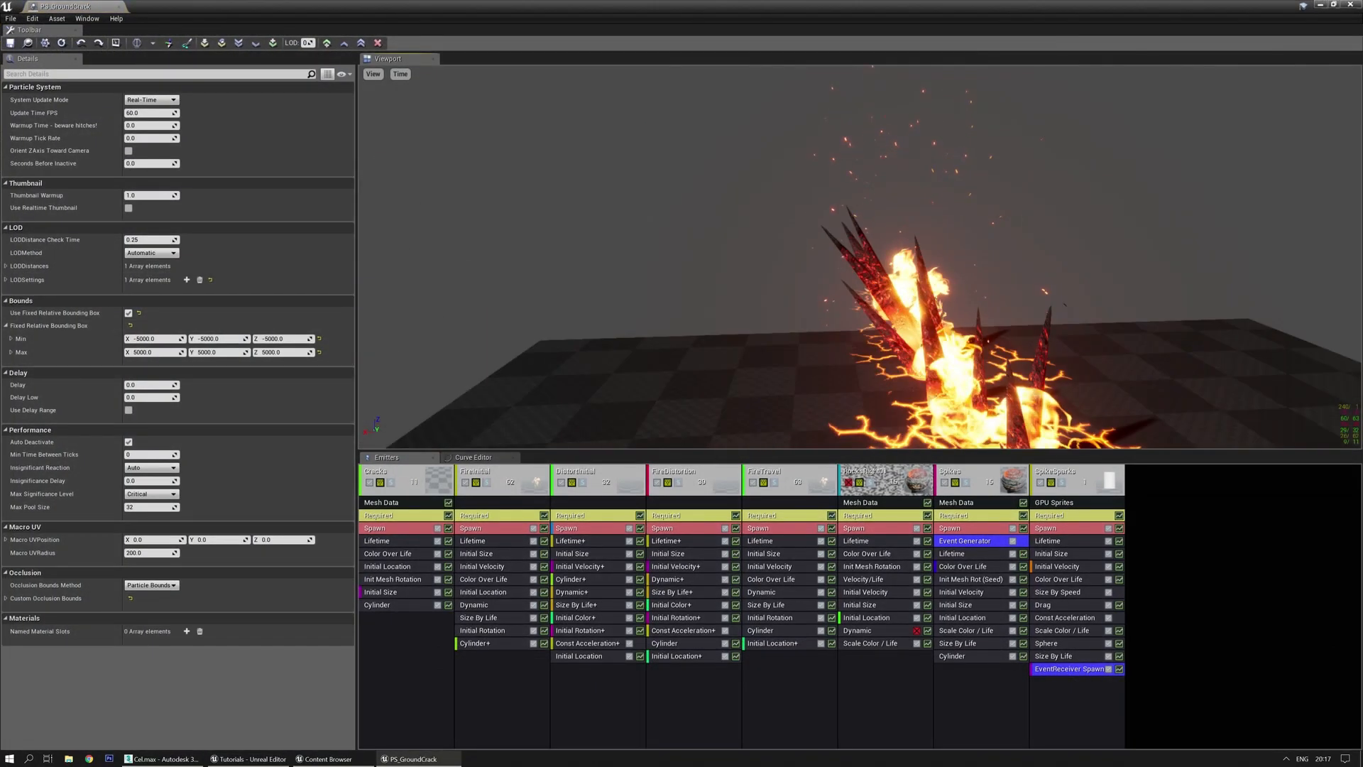
pyautogui.moveTo(580, 444); pyautogui.dragTo(580, 445)
pyautogui.moveTo(845, 329); pyautogui.dragTo(846, 329)
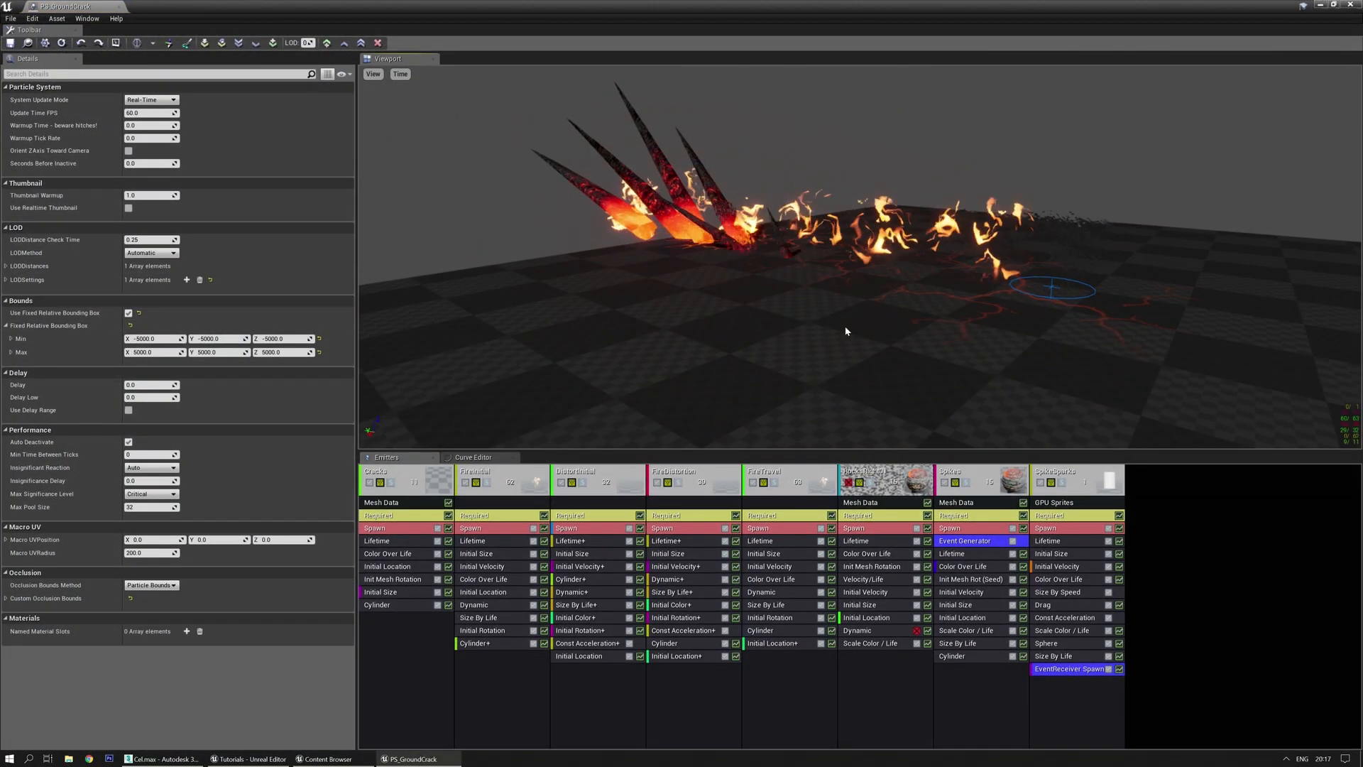
pyautogui.click(1070, 642)
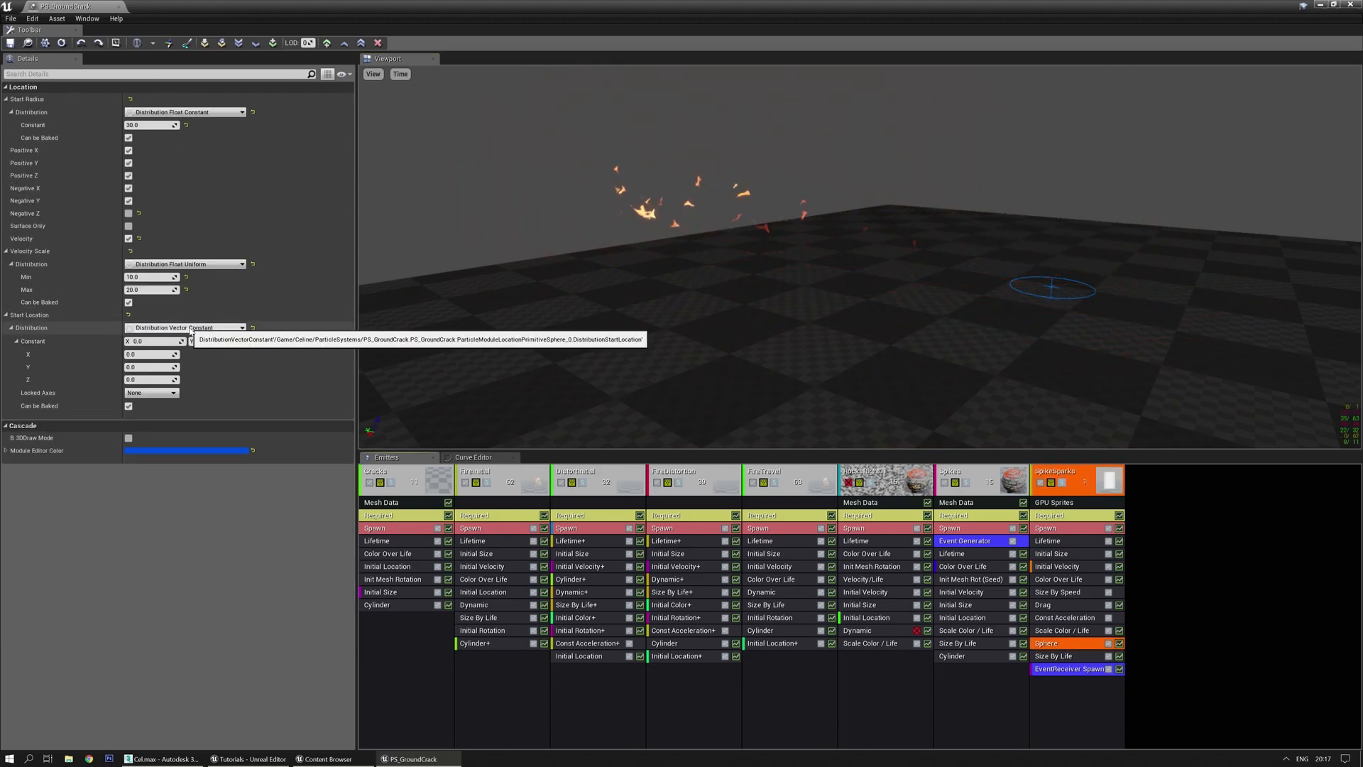
pyautogui.click(1069, 669)
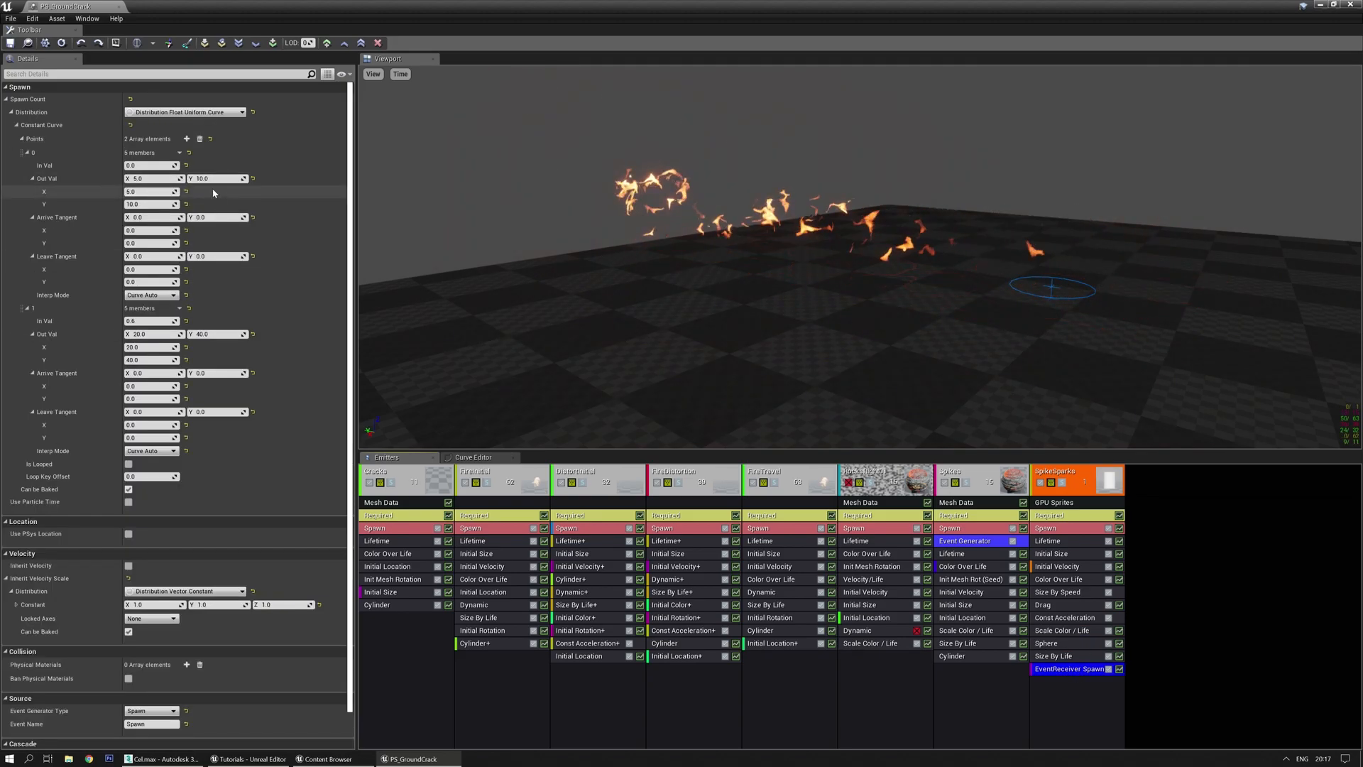
pyautogui.scroll(-2, 192, 527)
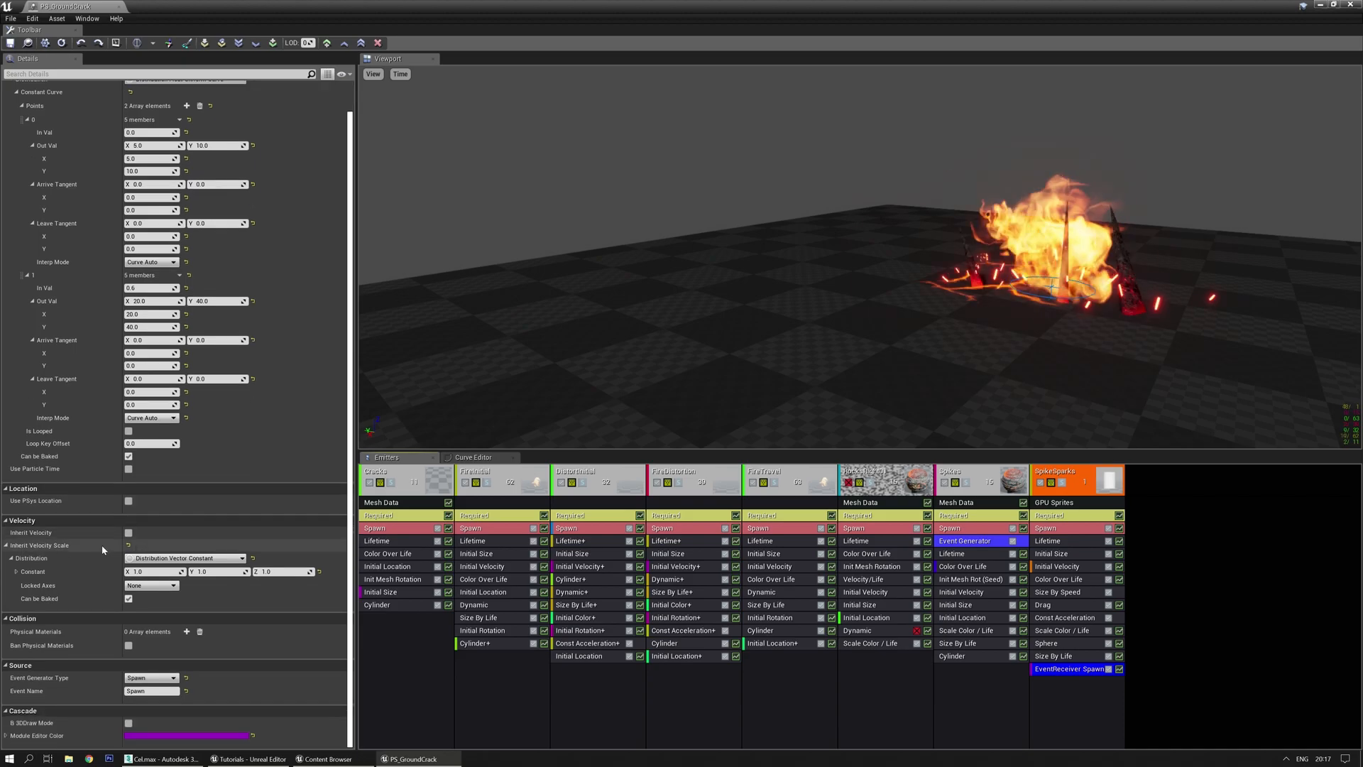
pyautogui.click(129, 501)
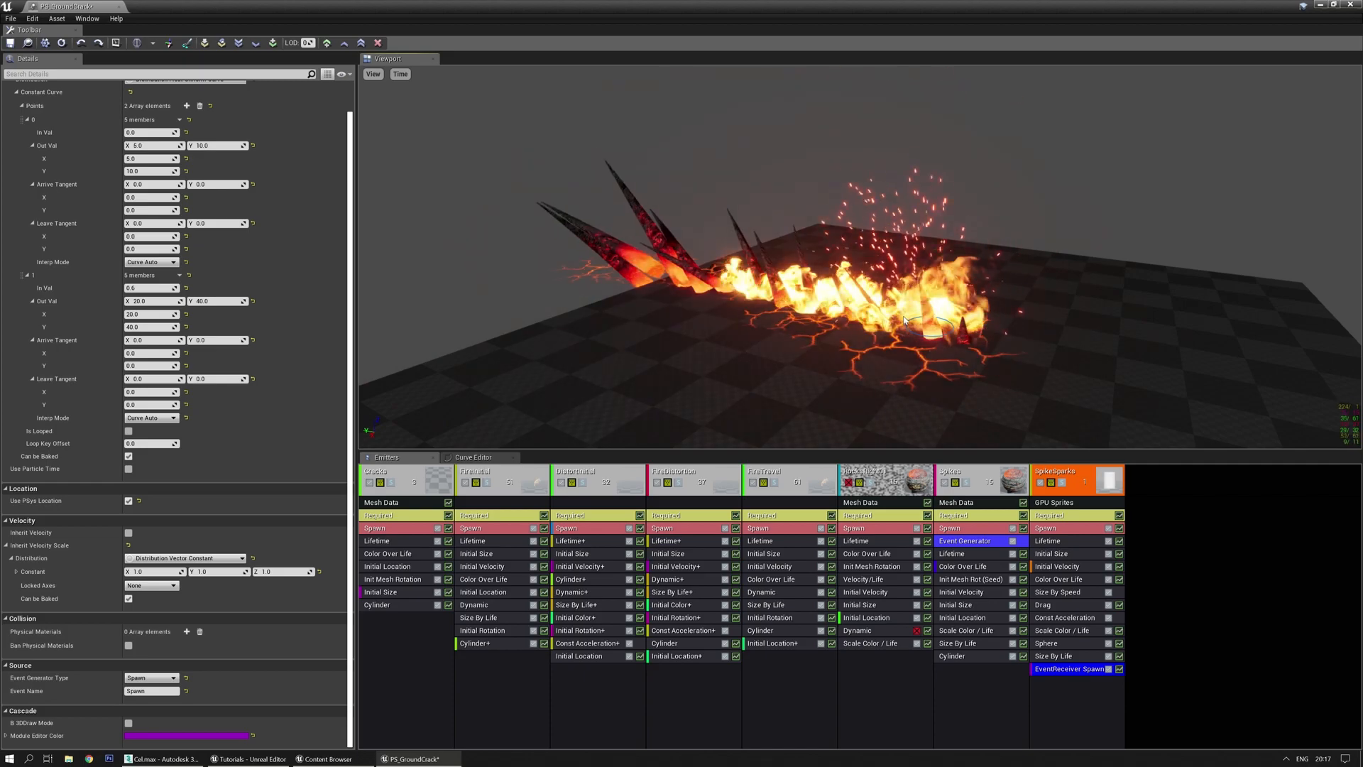
pyautogui.click(129, 501)
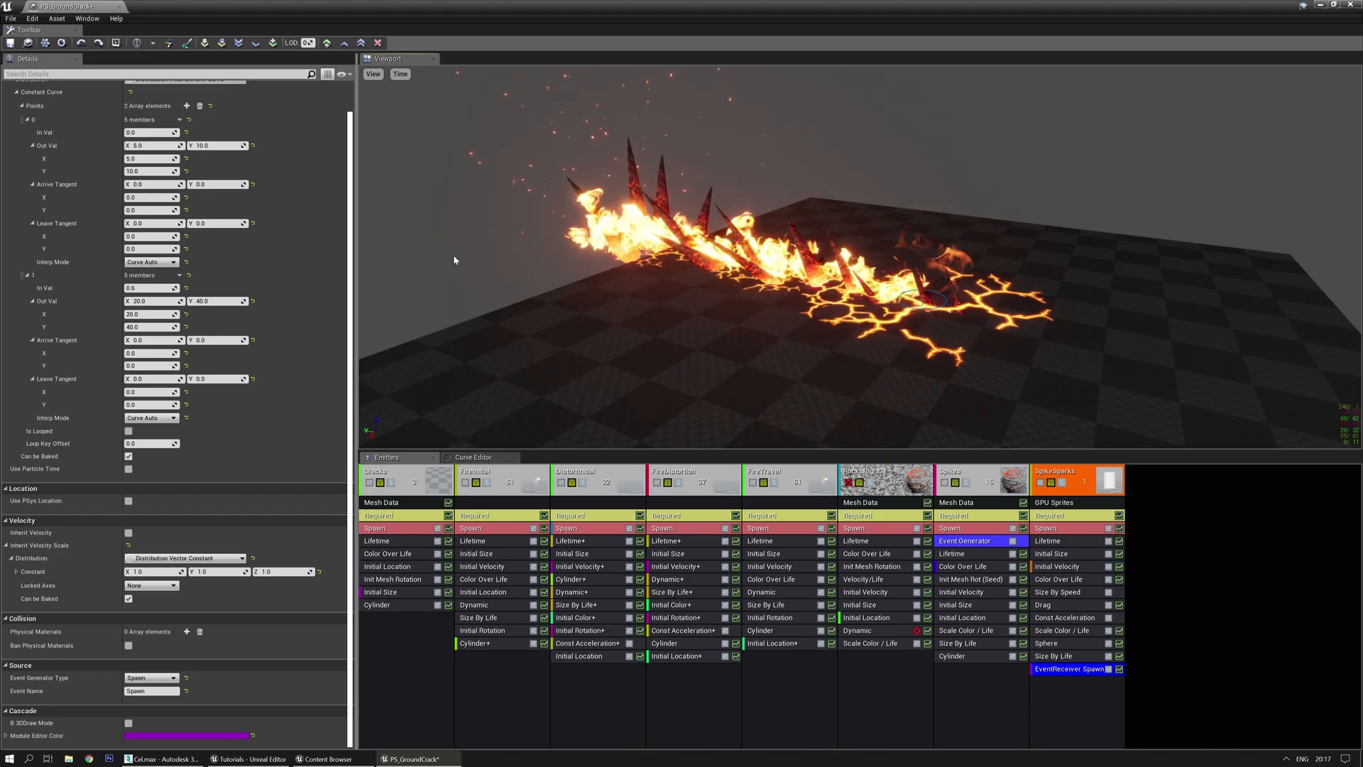
# Orbit the preview, then move the Cascade window aside to reveal the level
pyautogui.moveTo(453, 254); pyautogui.dragTo(510, 231)
pyautogui.moveTo(514, 265); pyautogui.dragTo(513, 234, button='right')
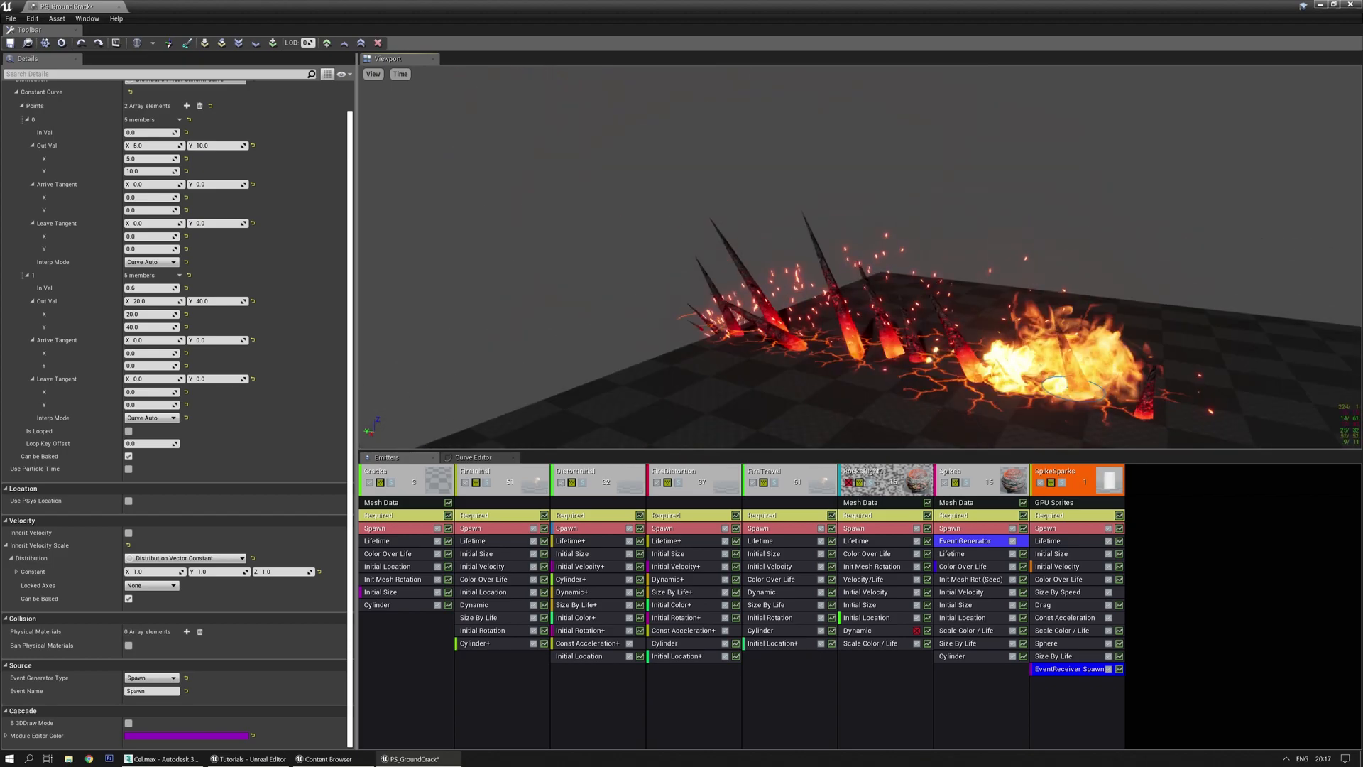
pyautogui.moveTo(653, 5); pyautogui.dragTo(0, 147)
pyautogui.moveTo(448, 331); pyautogui.dragTo(406, 291, button='right')
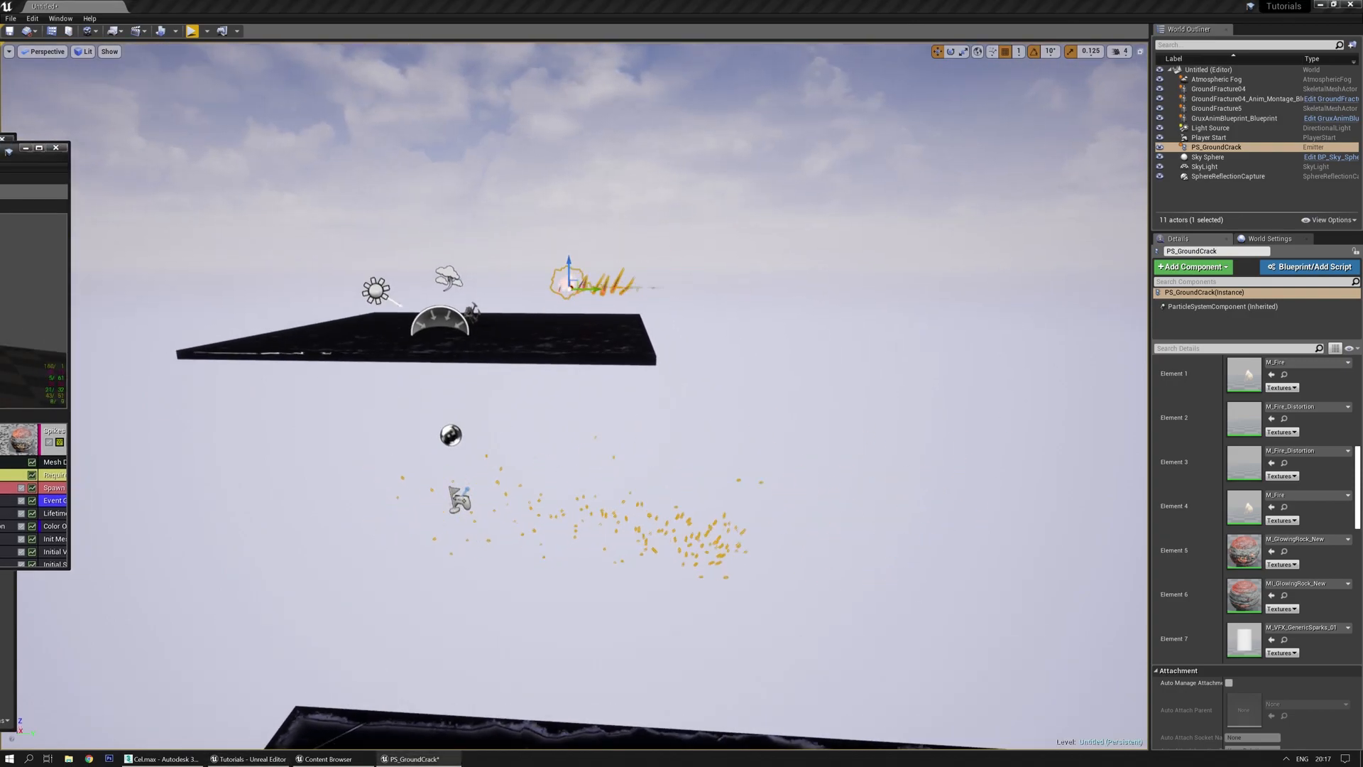
pyautogui.moveTo(0, 155); pyautogui.dragTo(920, 275)
pyautogui.doubleClick(920, 276)
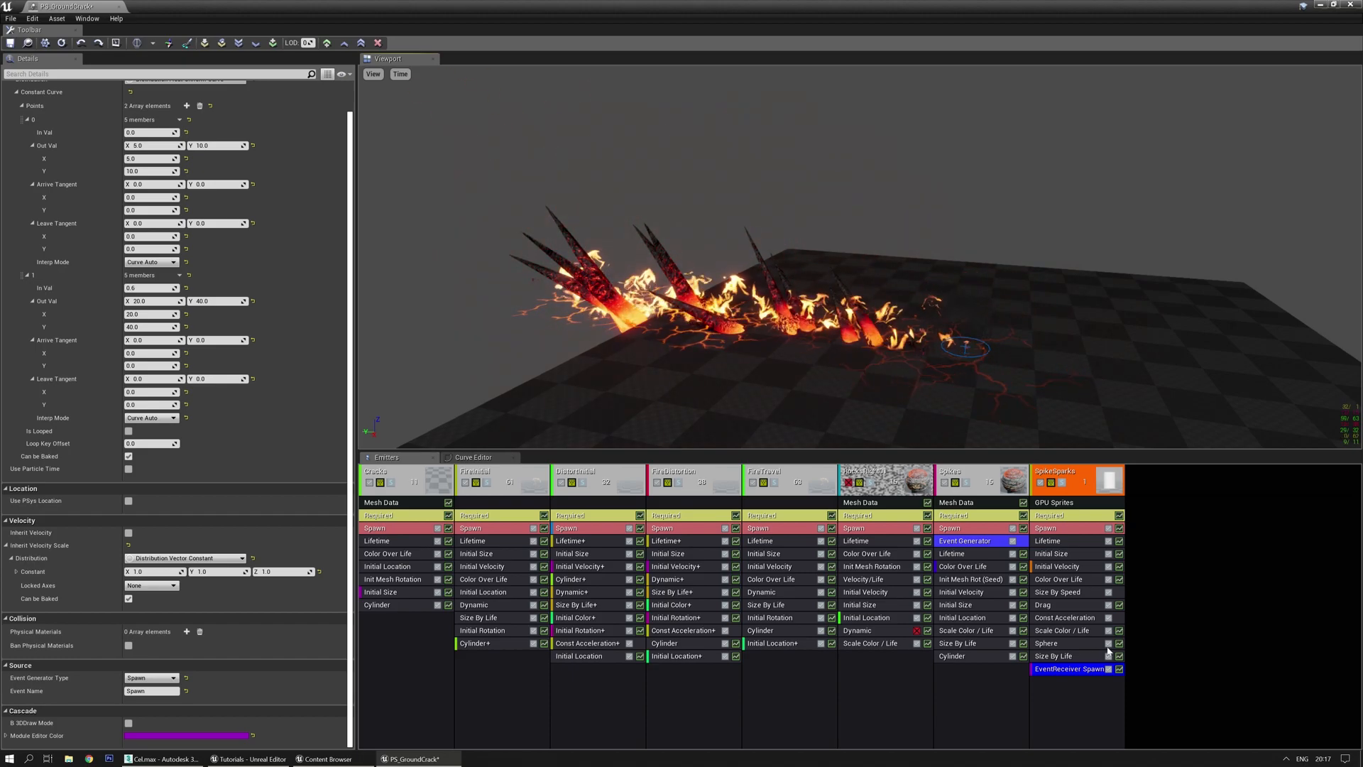
pyautogui.moveTo(810, 13); pyautogui.dragTo(0, 48)
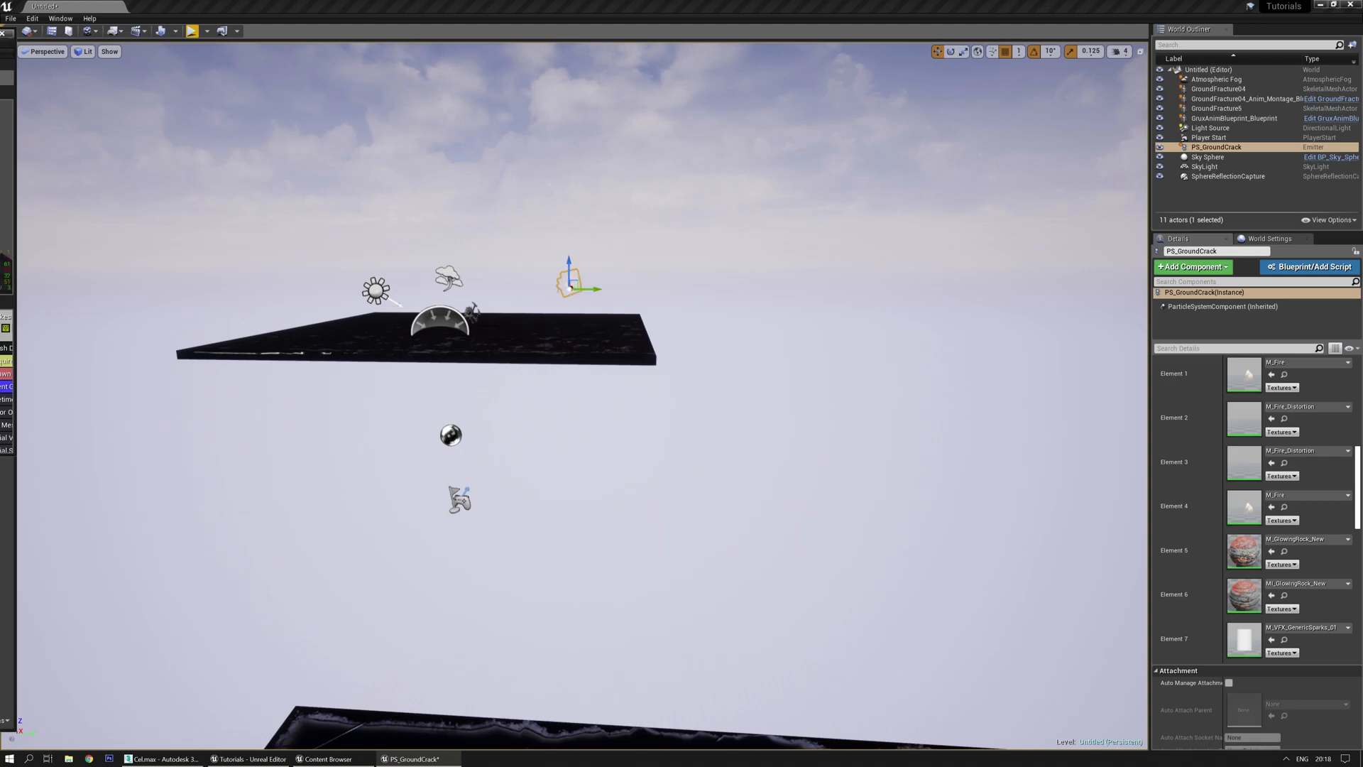
pyautogui.moveTo(0, 38); pyautogui.dragTo(728, 153)
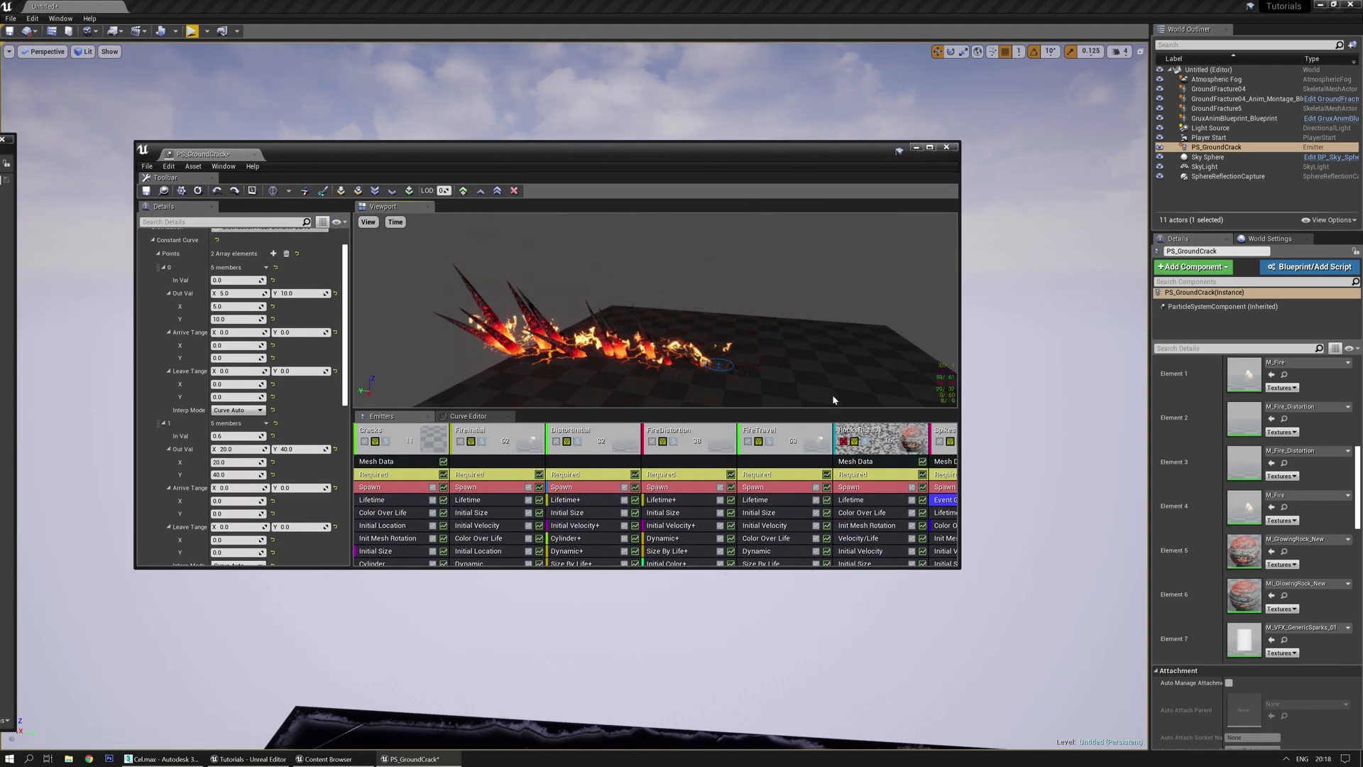
pyautogui.doubleClick(828, 151)
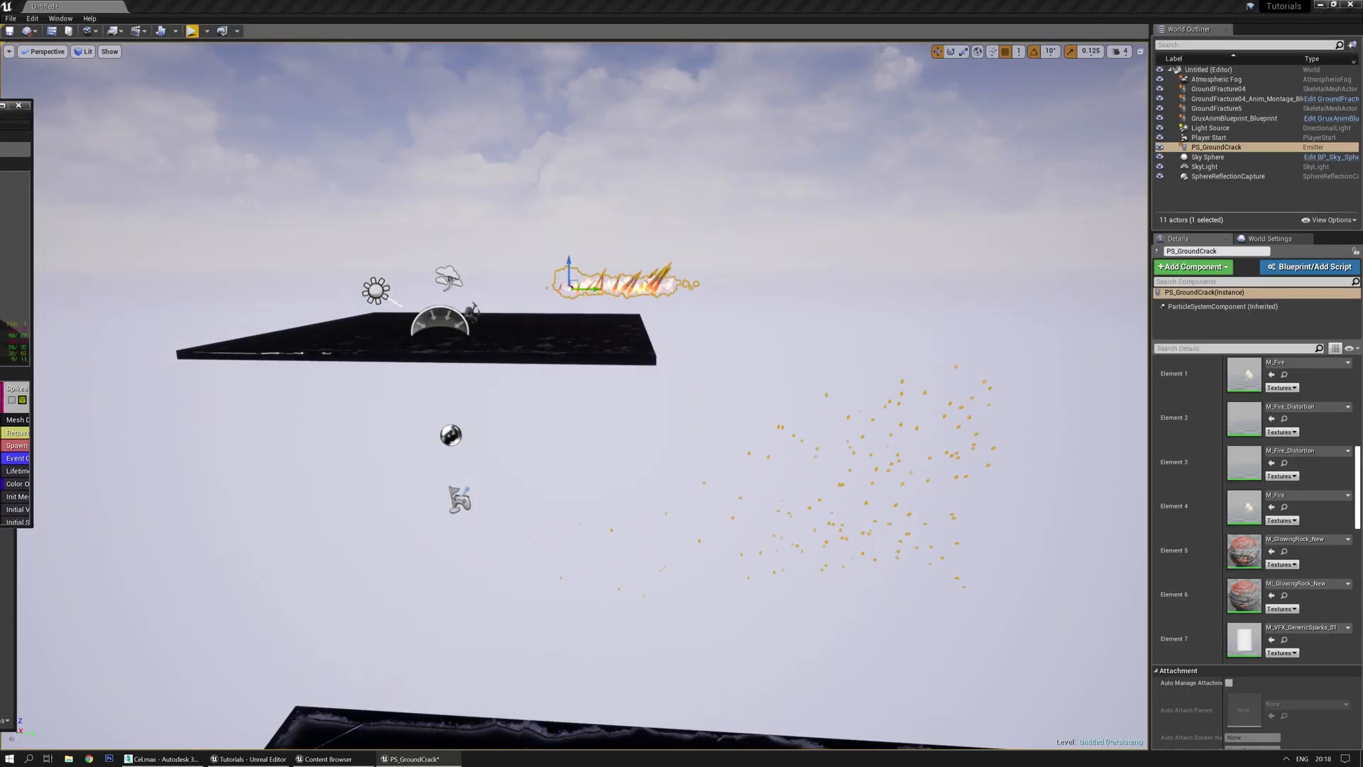
pyautogui.moveTo(0, 114); pyautogui.dragTo(857, 228)
pyautogui.doubleClick(858, 228)
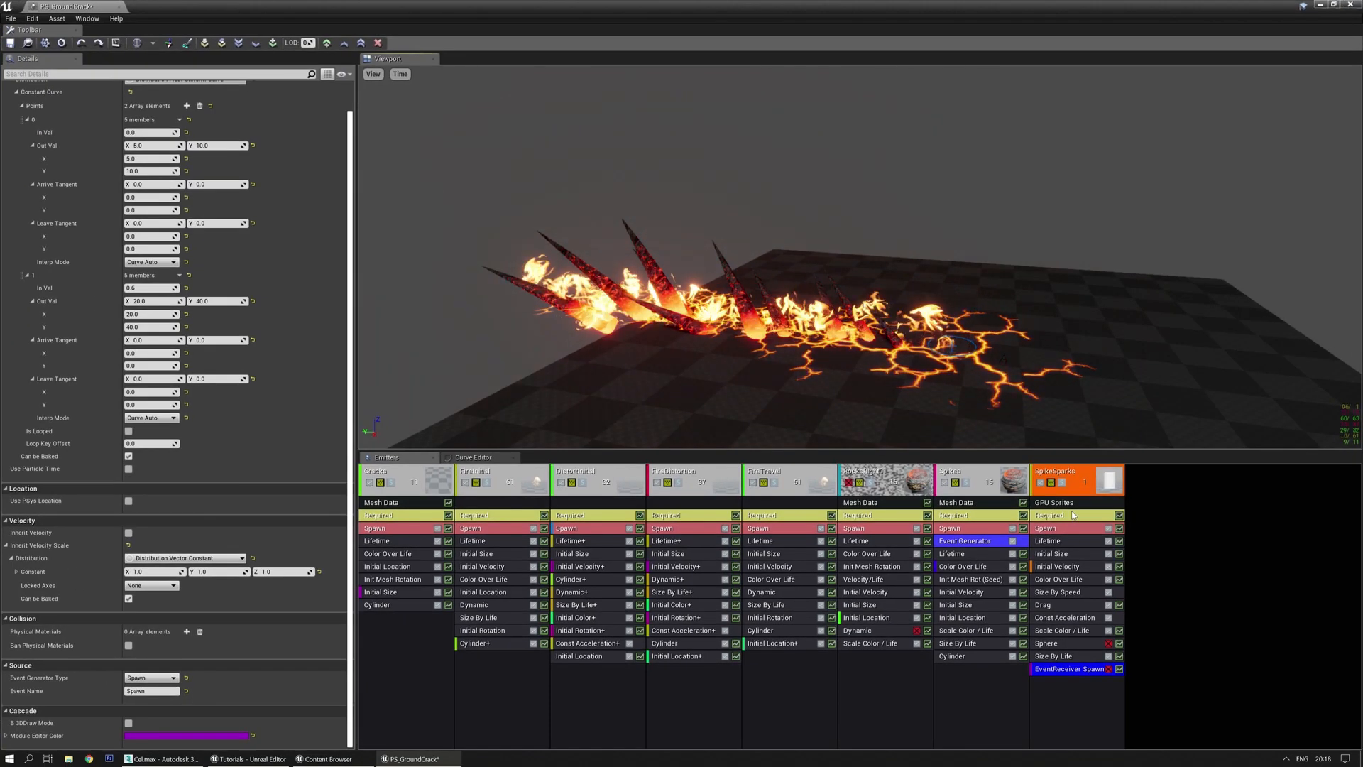
pyautogui.click(1073, 516)
pyautogui.scroll(3, 215, 251)
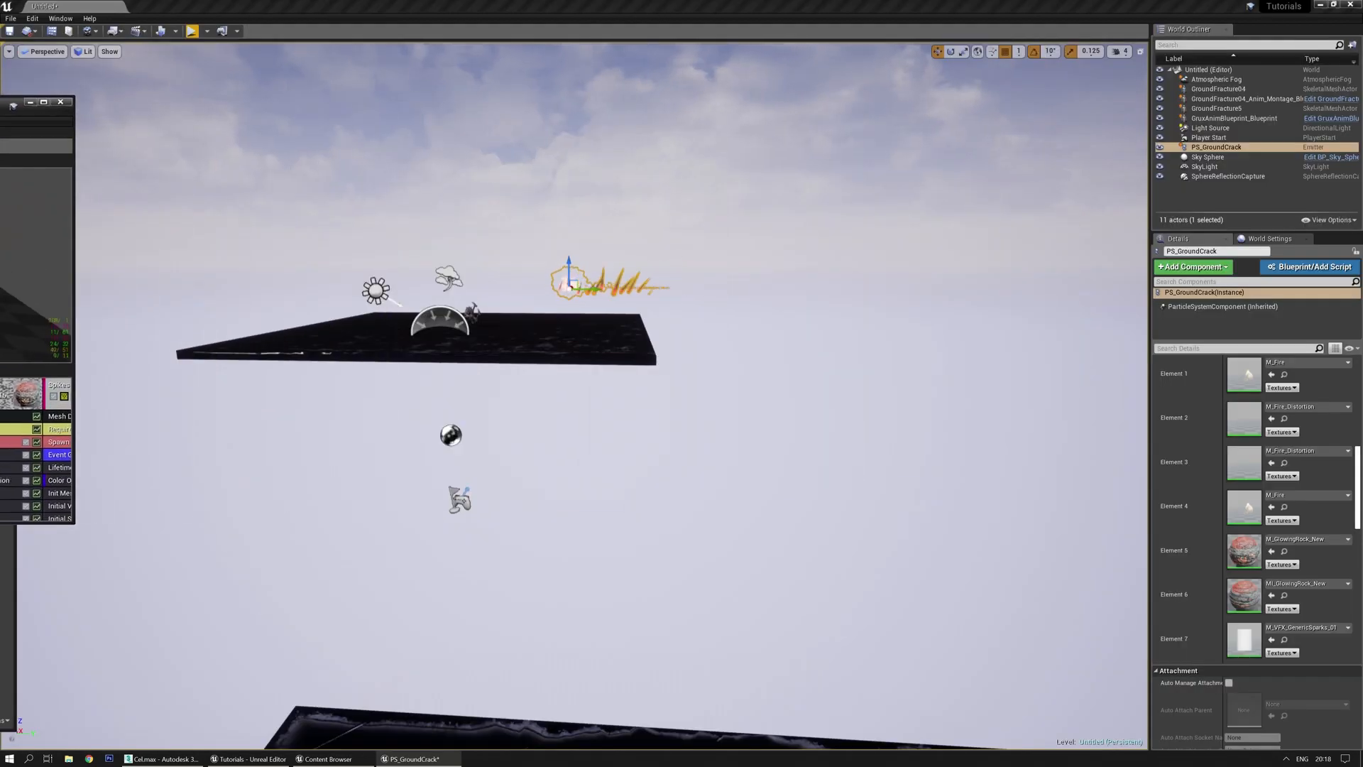
# Fly the level camera close to the ground-crack effect, then bring Cascade back over the level
pyautogui.press('w')
pyautogui.moveTo(513, 417); pyautogui.dragTo(568, 421, button='right')
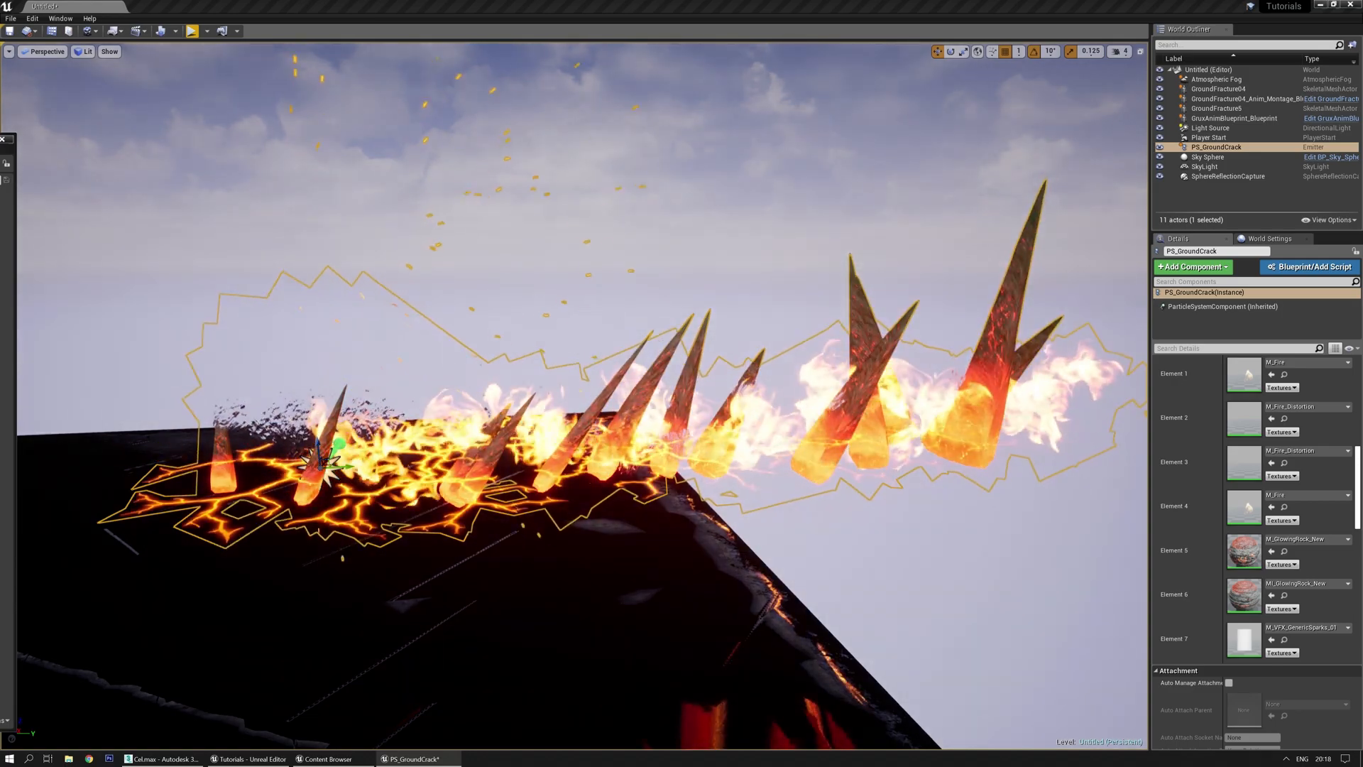
pyautogui.moveTo(575, 396); pyautogui.dragTo(565, 419, button='right')
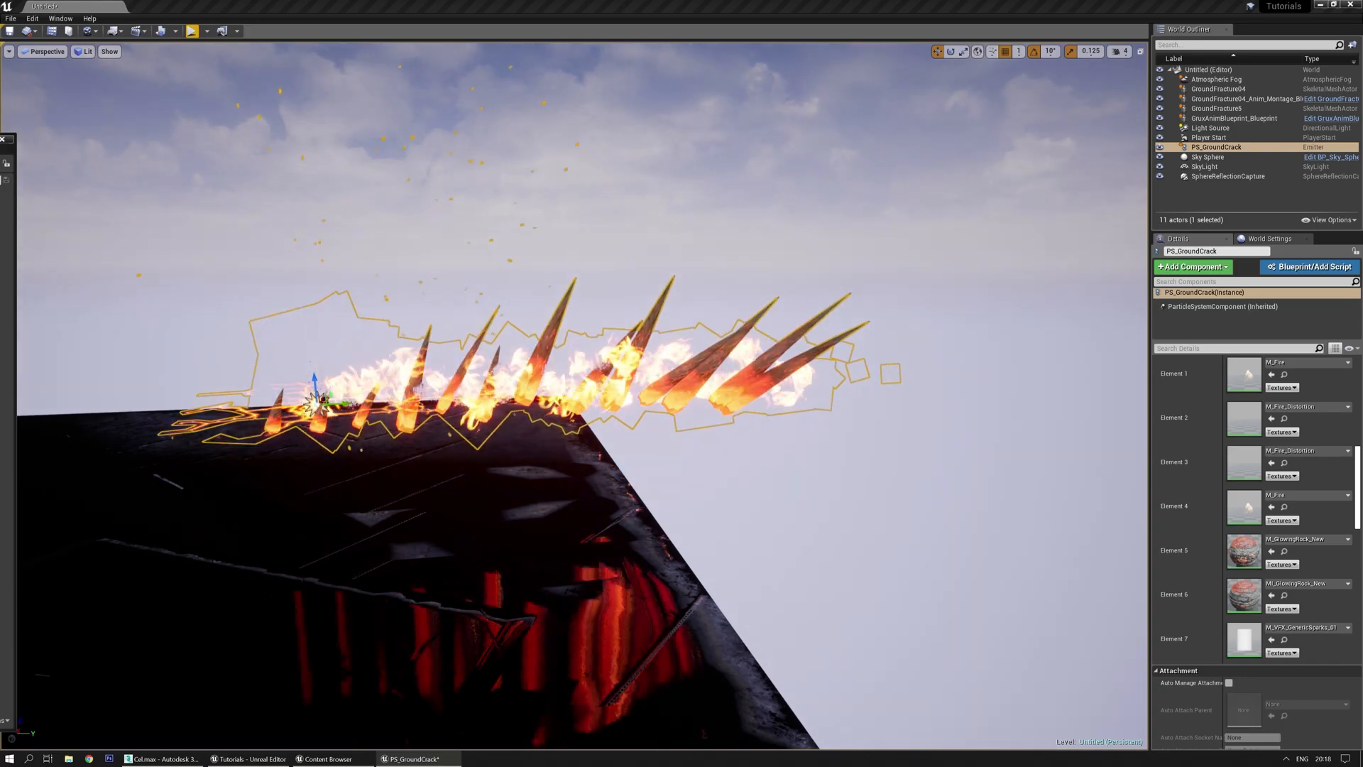
pyautogui.moveTo(0, 190); pyautogui.dragTo(932, 145)
# Maximize Cascade, tick Use Local Space in SpikeSparks' Required module, then move the window aside
pyautogui.doubleClick(953, 137)
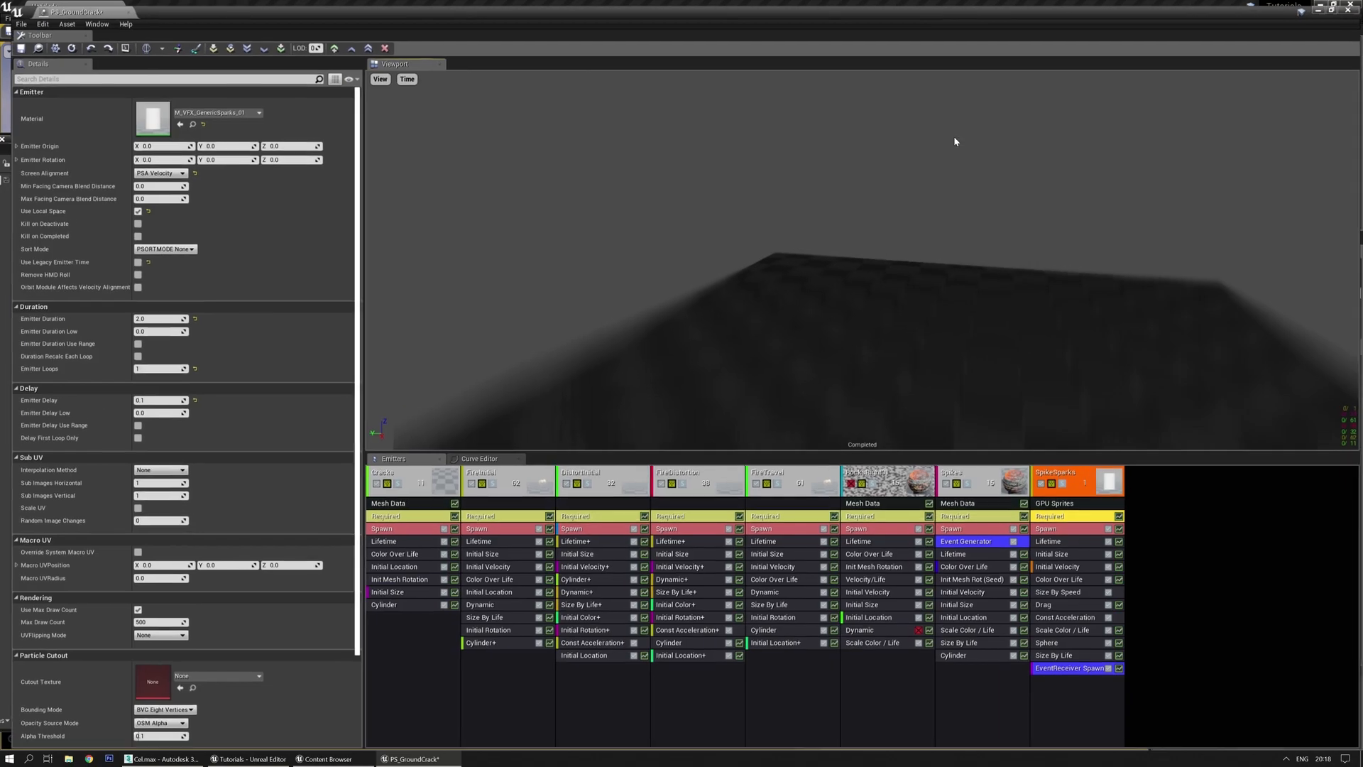
pyautogui.click(1069, 669)
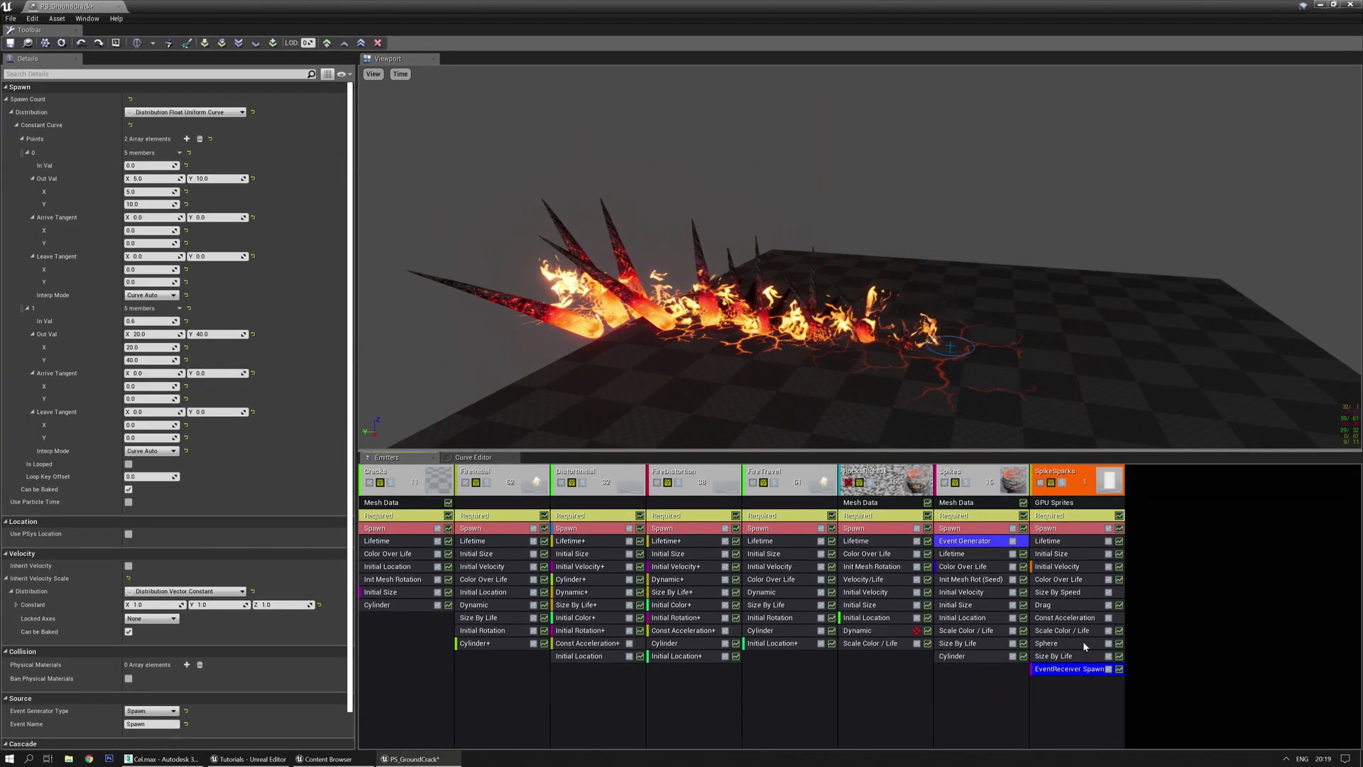
pyautogui.click(1058, 517)
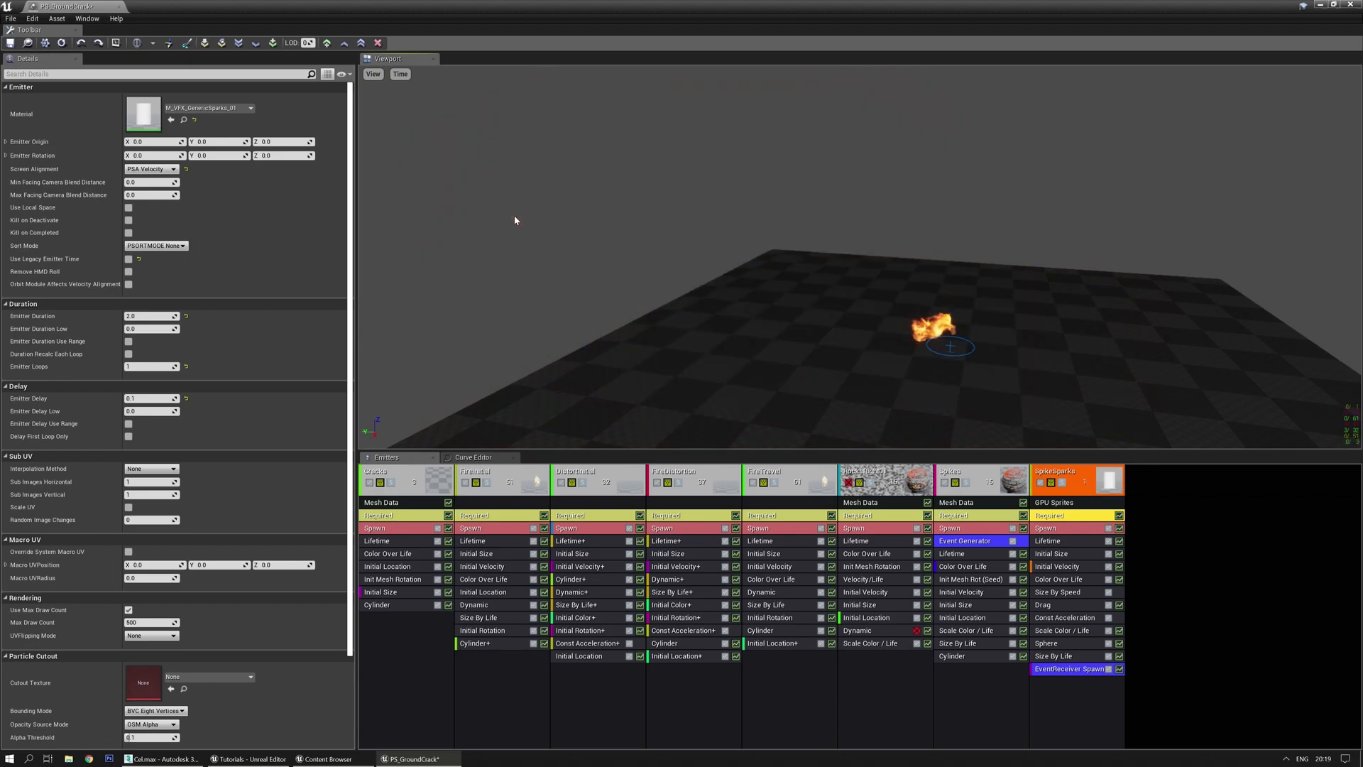
pyautogui.click(128, 207)
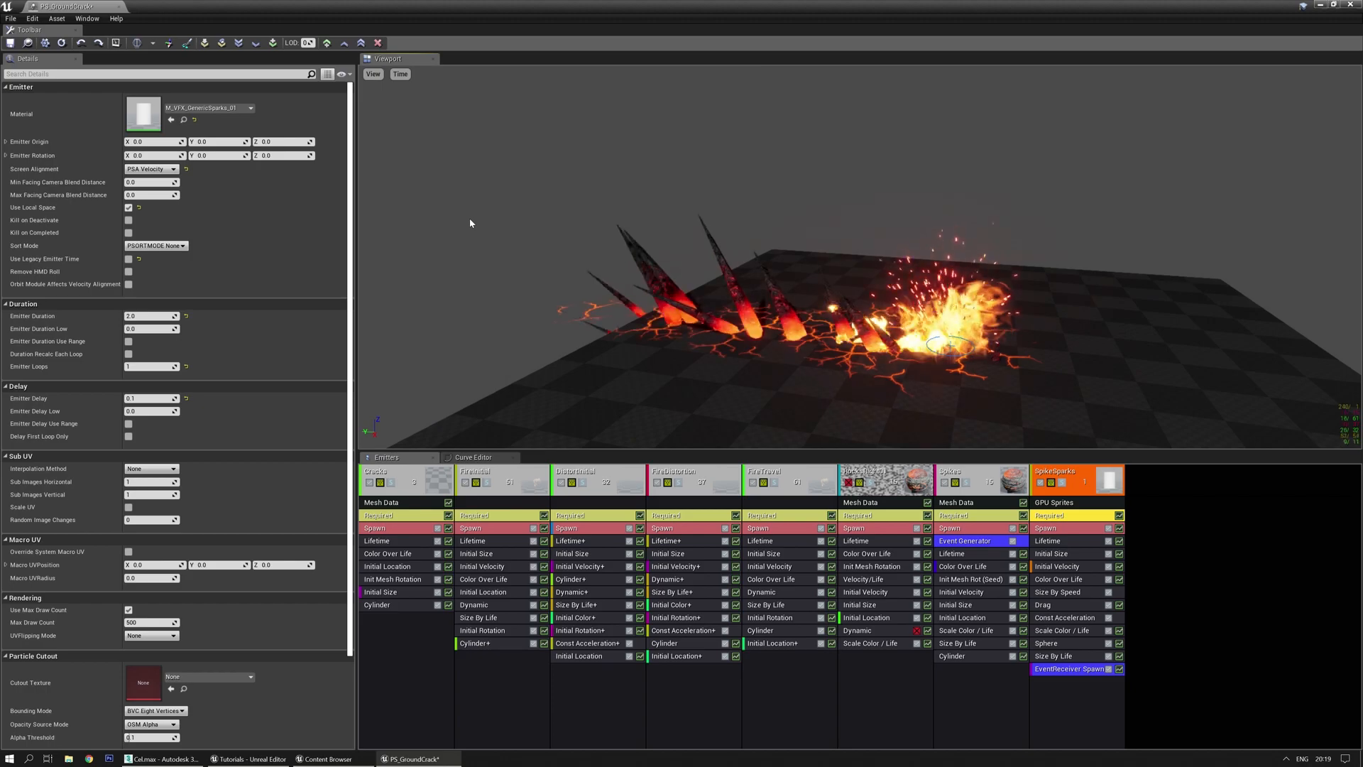
pyautogui.moveTo(656, 7); pyautogui.dragTo(0, 130)
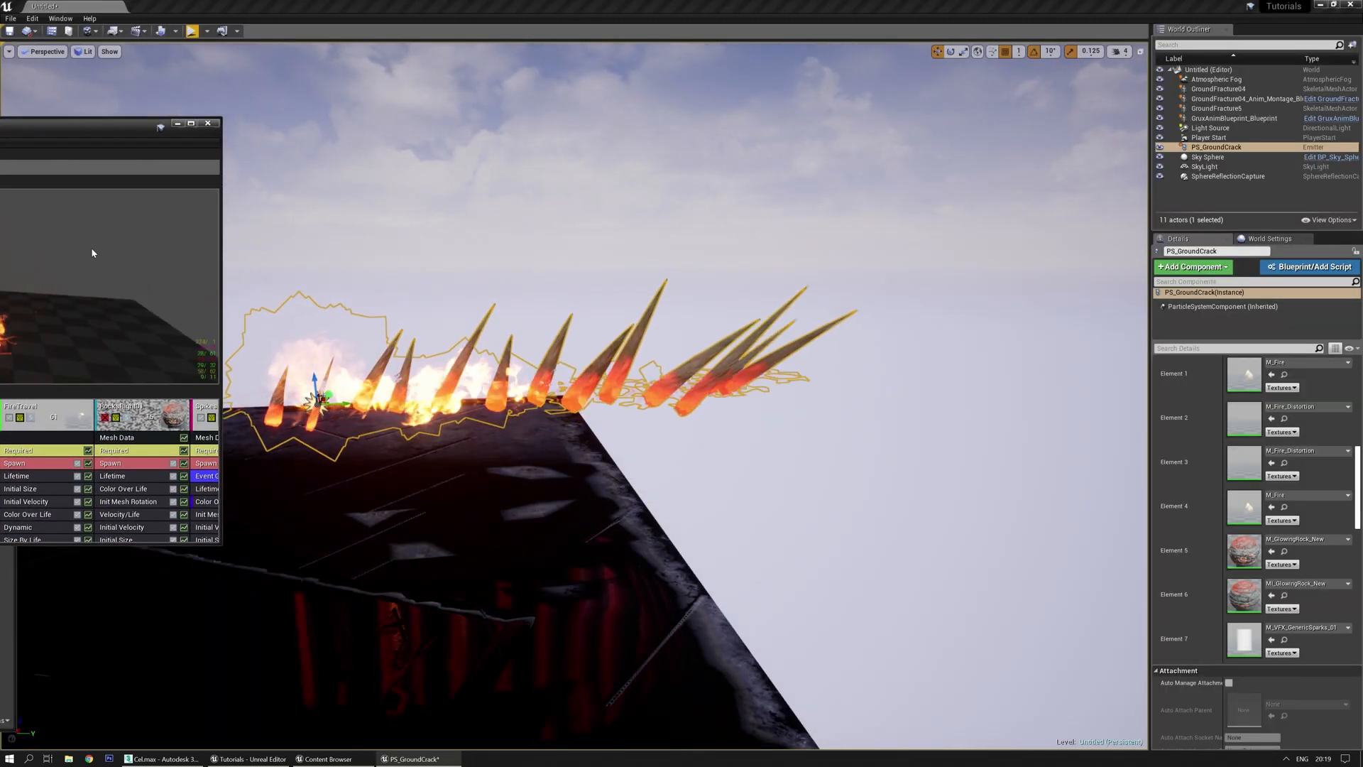
# Pull the level camera back and start a Gyazo GIF capture over the effect
pyautogui.moveTo(454, 284)
pyautogui.mouseDown(button='right')
pyautogui.moveTo(426, 284)
pyautogui.moveTo(468, 284)
pyautogui.moveTo(431, 284)
pyautogui.mouseUp(button='right')
pyautogui.click(114, 244)
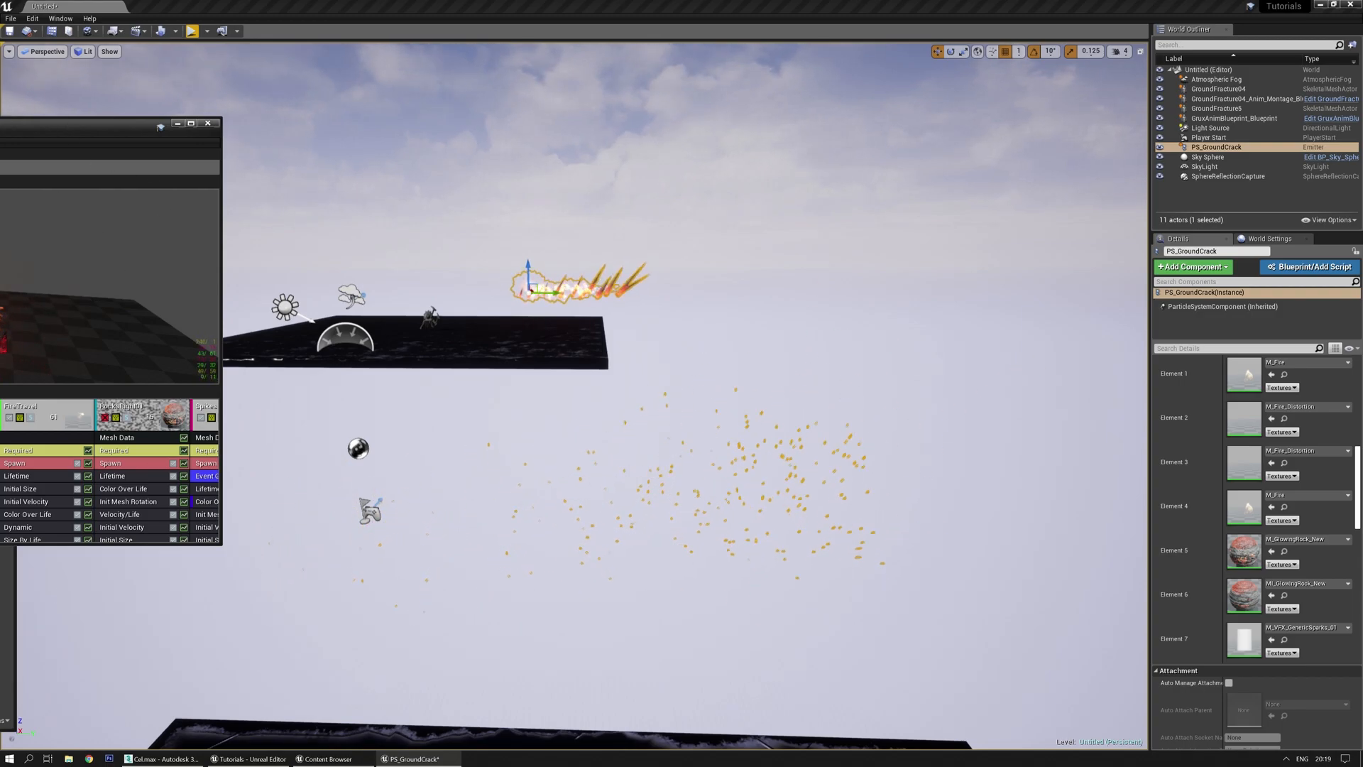
pyautogui.click(10, 759)
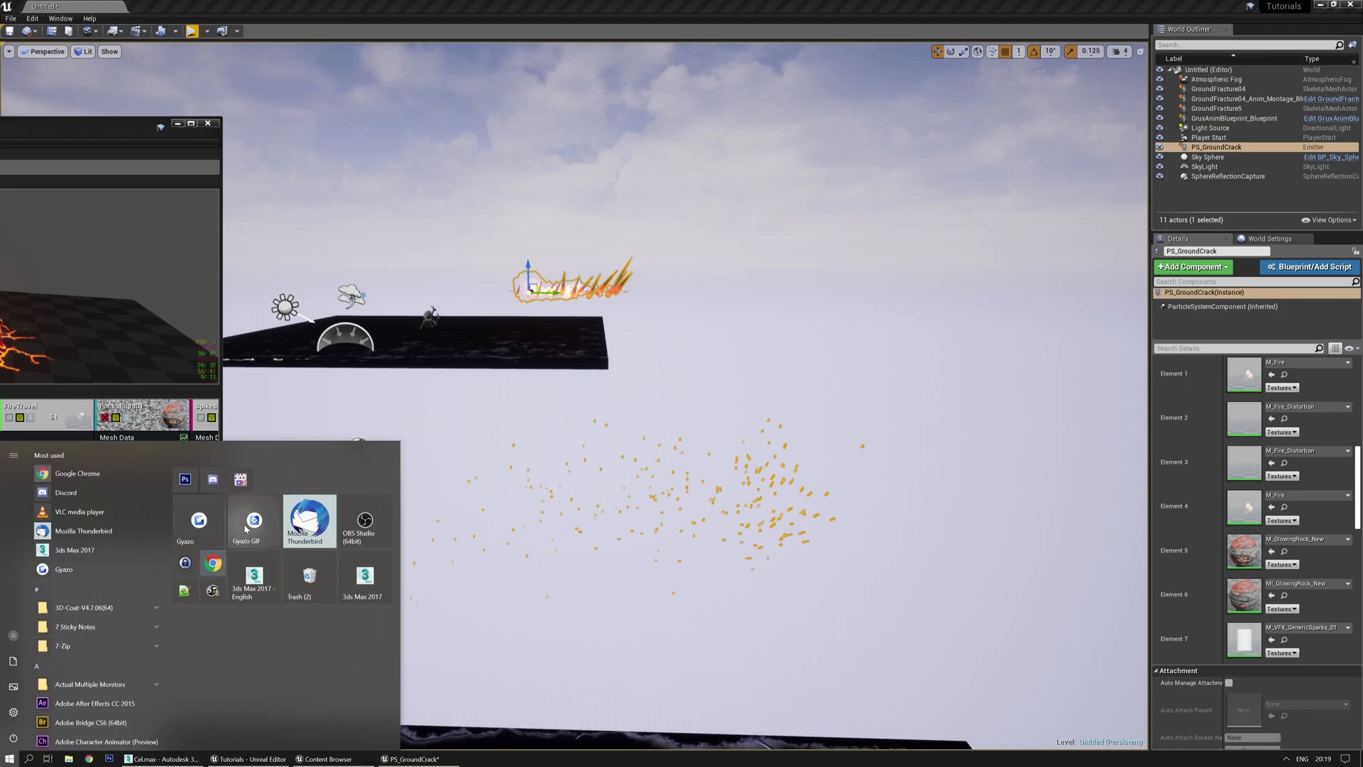
pyautogui.click(248, 525)
pyautogui.moveTo(1020, 155); pyautogui.dragTo(147, 647)
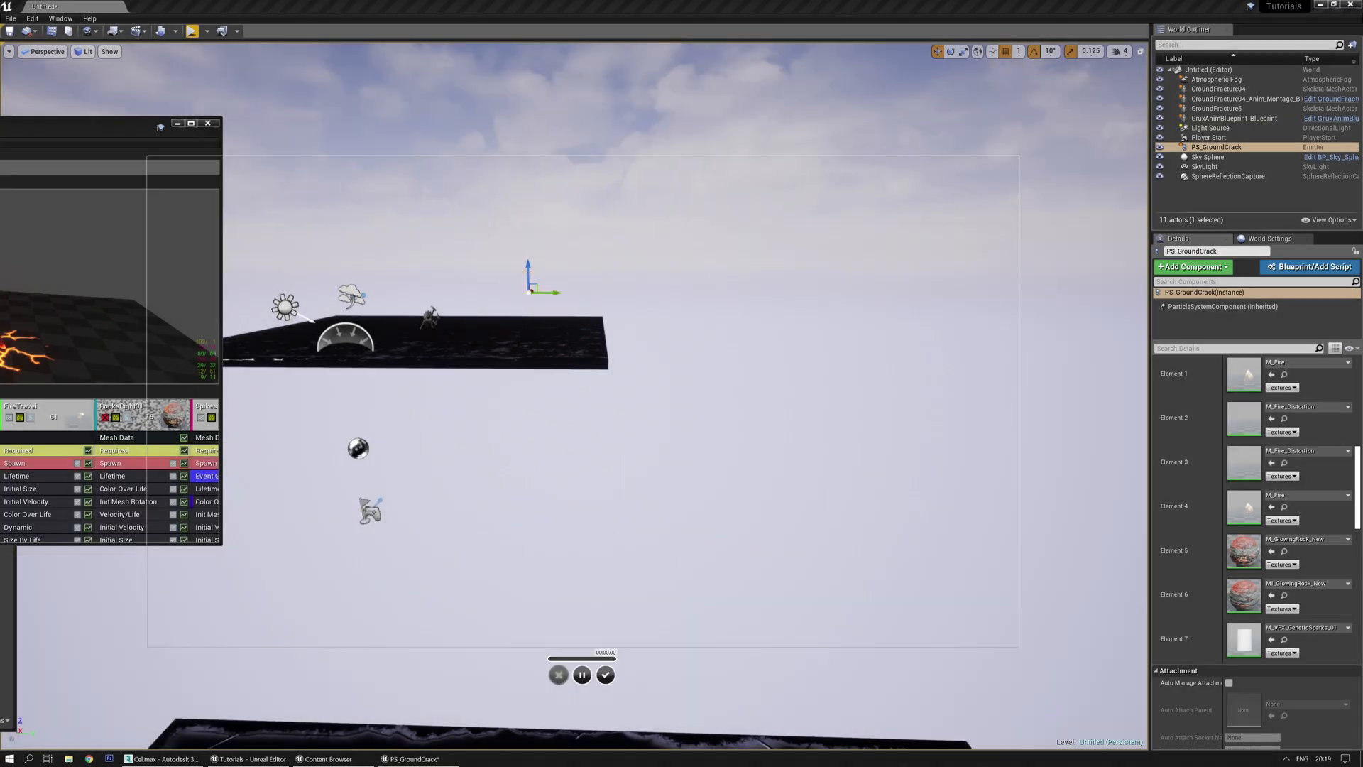
# Replay the effect from the particle editor and select PS_GroundCrack in the level
pyautogui.click(159, 633)
pyautogui.press('e')
pyautogui.click(50, 312)
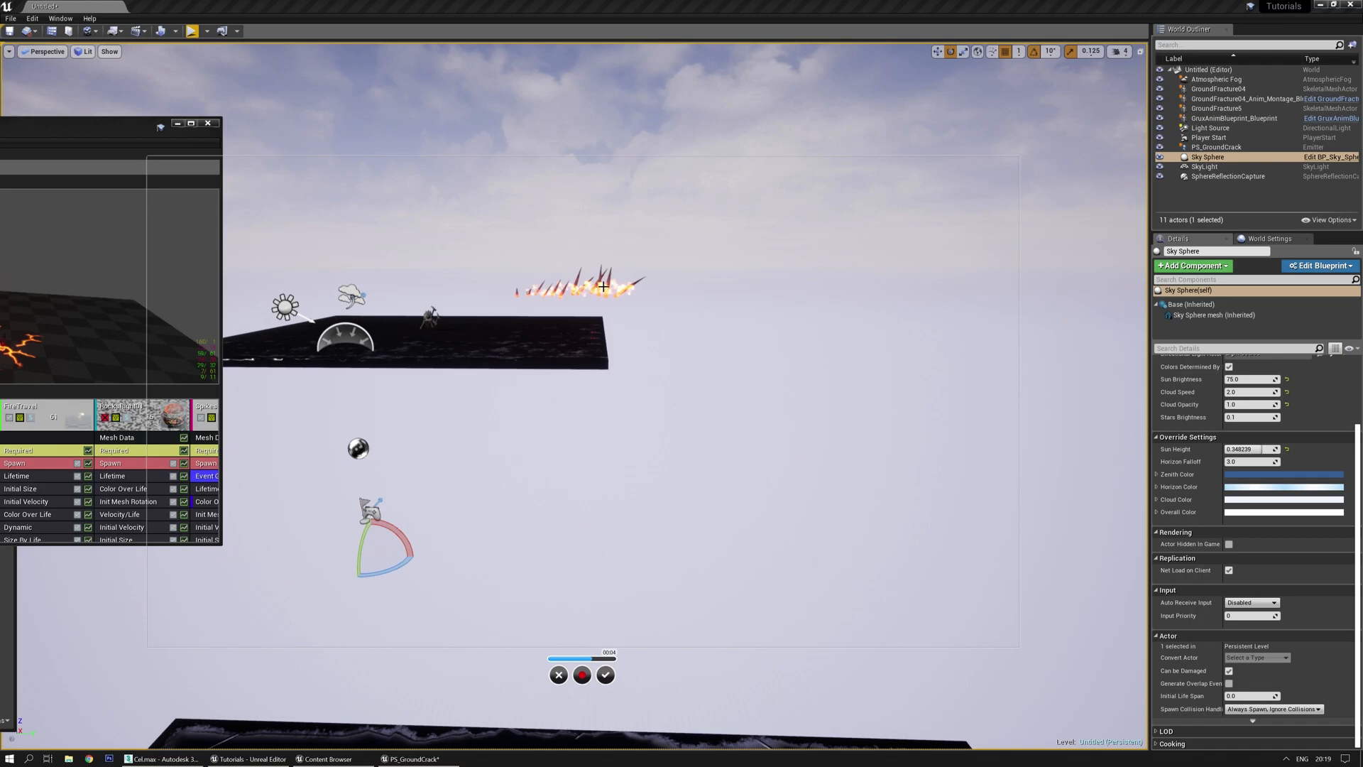
pyautogui.click(528, 293)
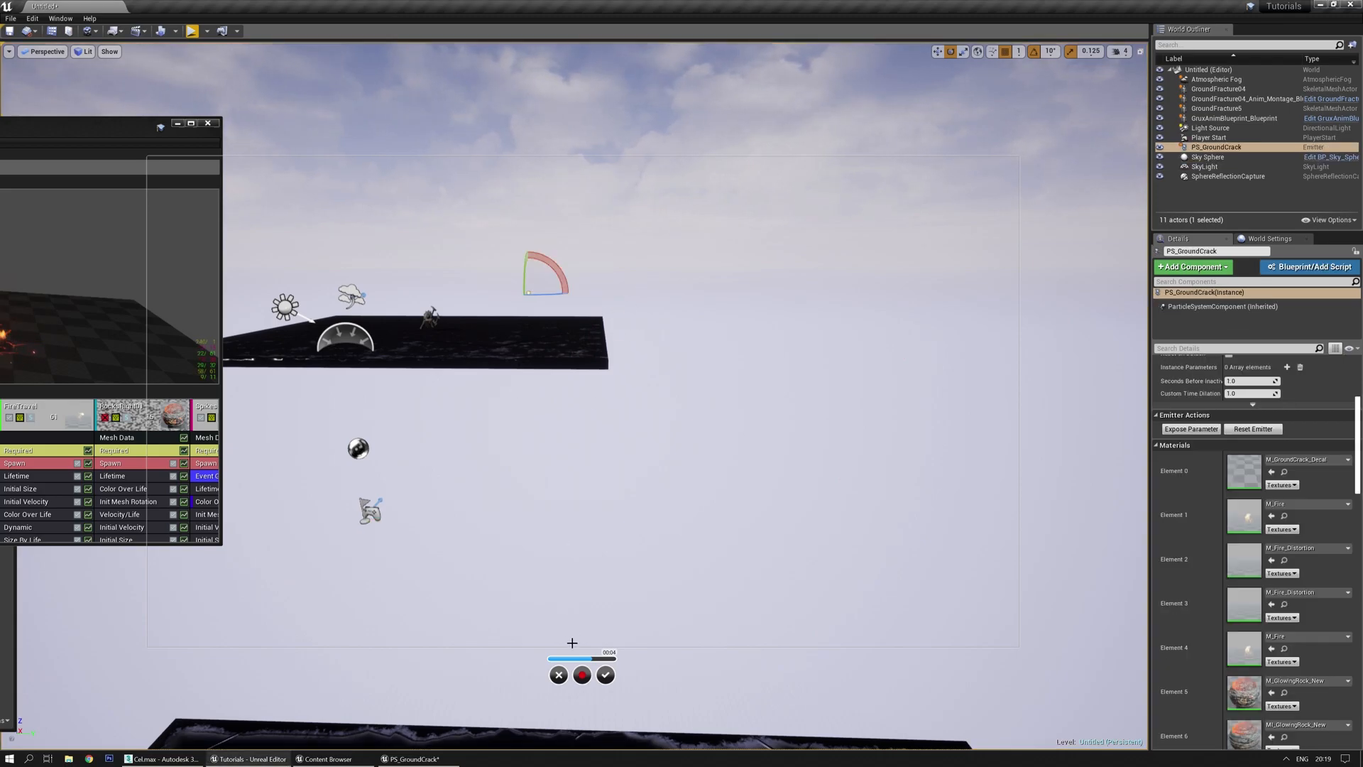
# Record a Gyazo GIF of the ground-crack effect, then drag the Cascade window back in
pyautogui.click(11, 758)
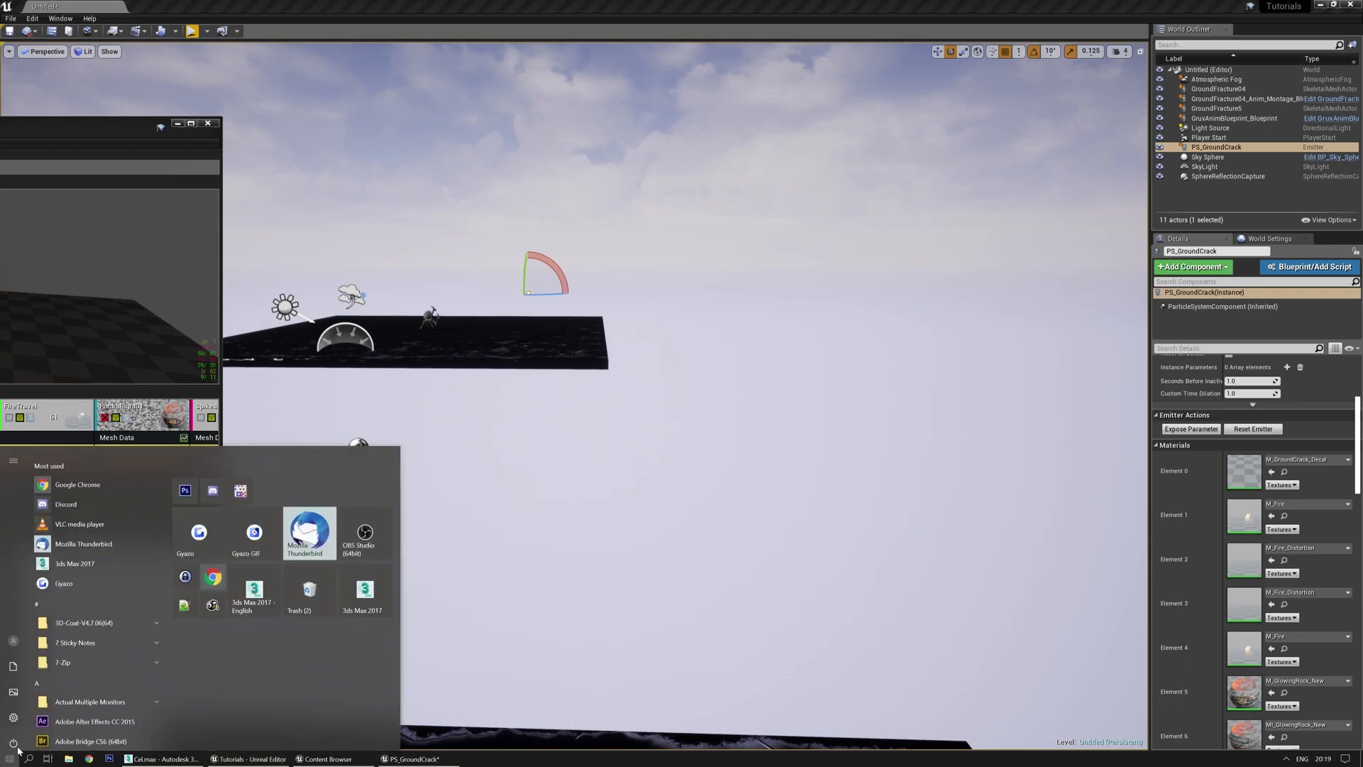
pyautogui.click(256, 521)
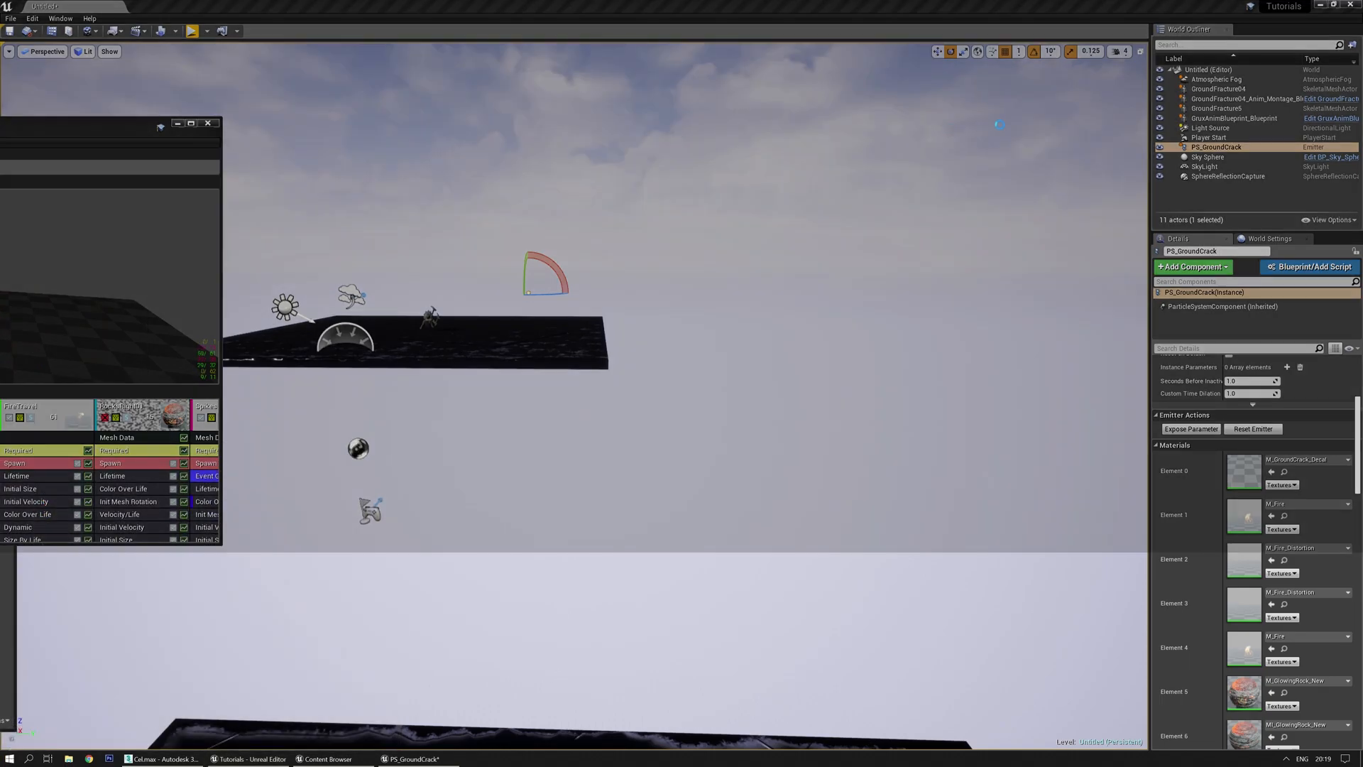
pyautogui.moveTo(1002, 113); pyautogui.dragTo(274, 637)
pyautogui.moveTo(237, 681); pyautogui.dragTo(238, 681)
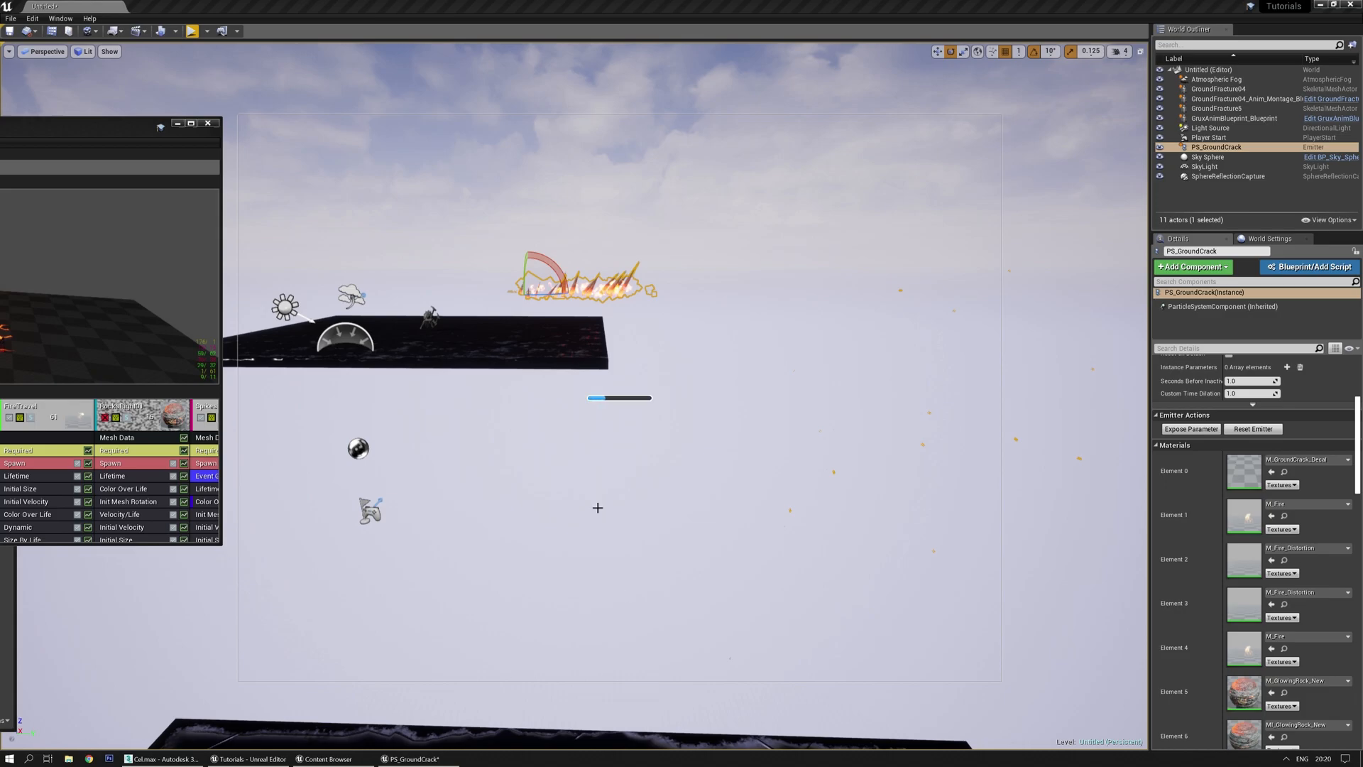
pyautogui.moveTo(0, 129); pyautogui.dragTo(646, 228)
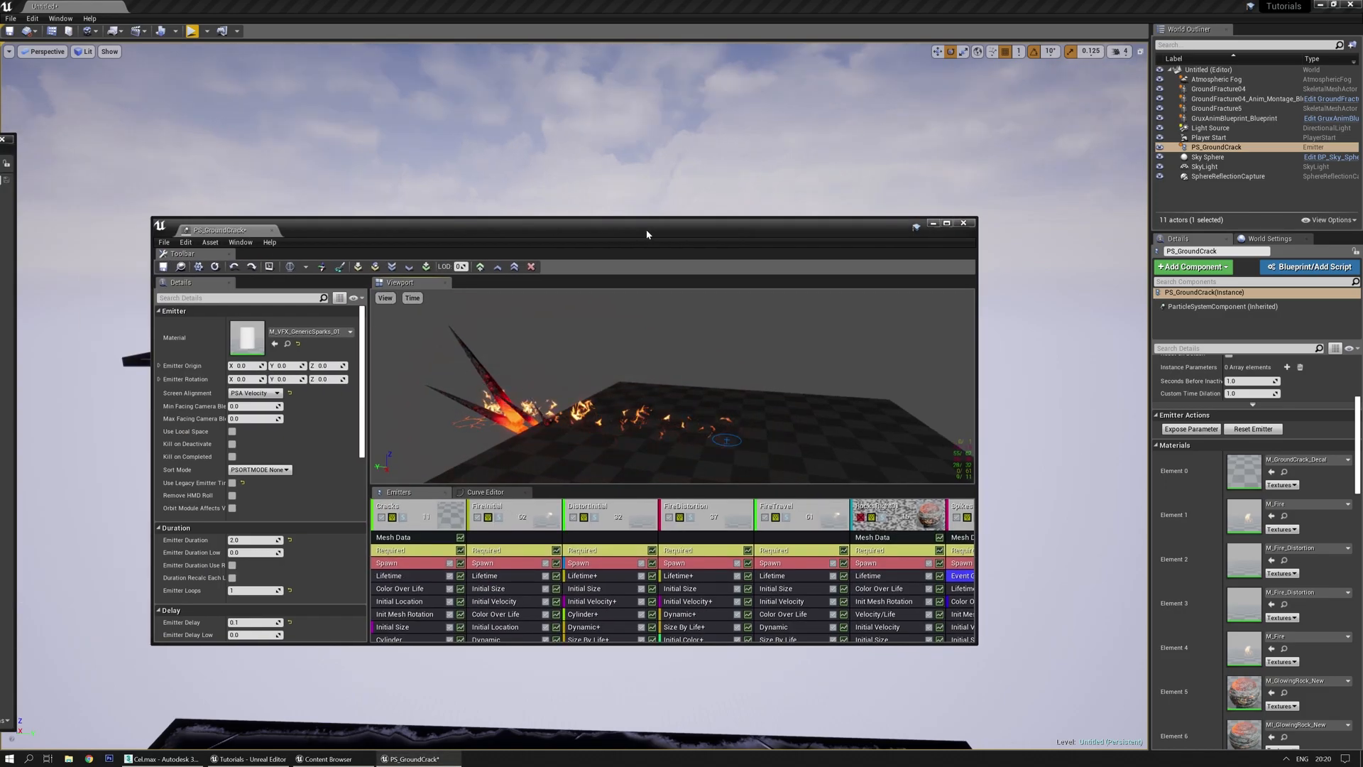
# Maximize Cascade and give the Cracks emitter Use Local Space and Kill on Completed
pyautogui.doubleClick(646, 229)
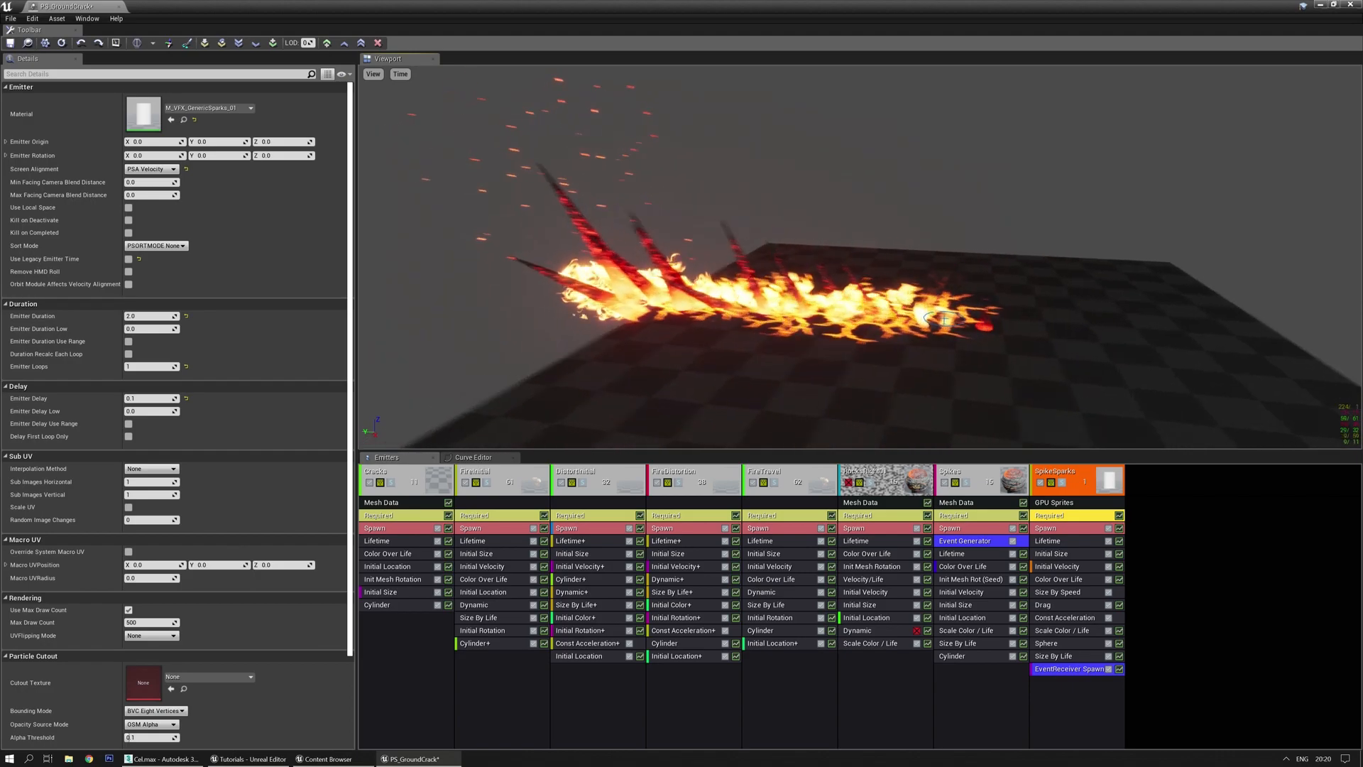
pyautogui.click(976, 516)
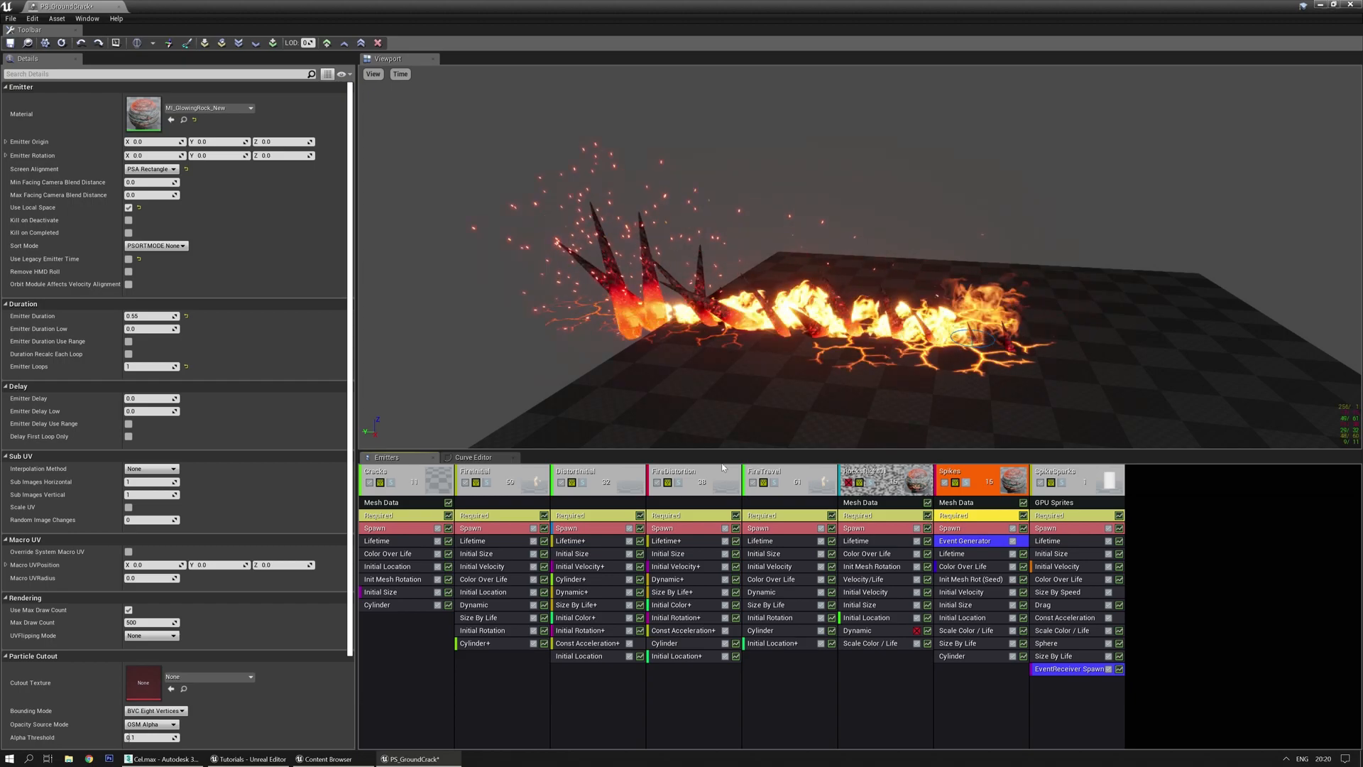
pyautogui.click(129, 208)
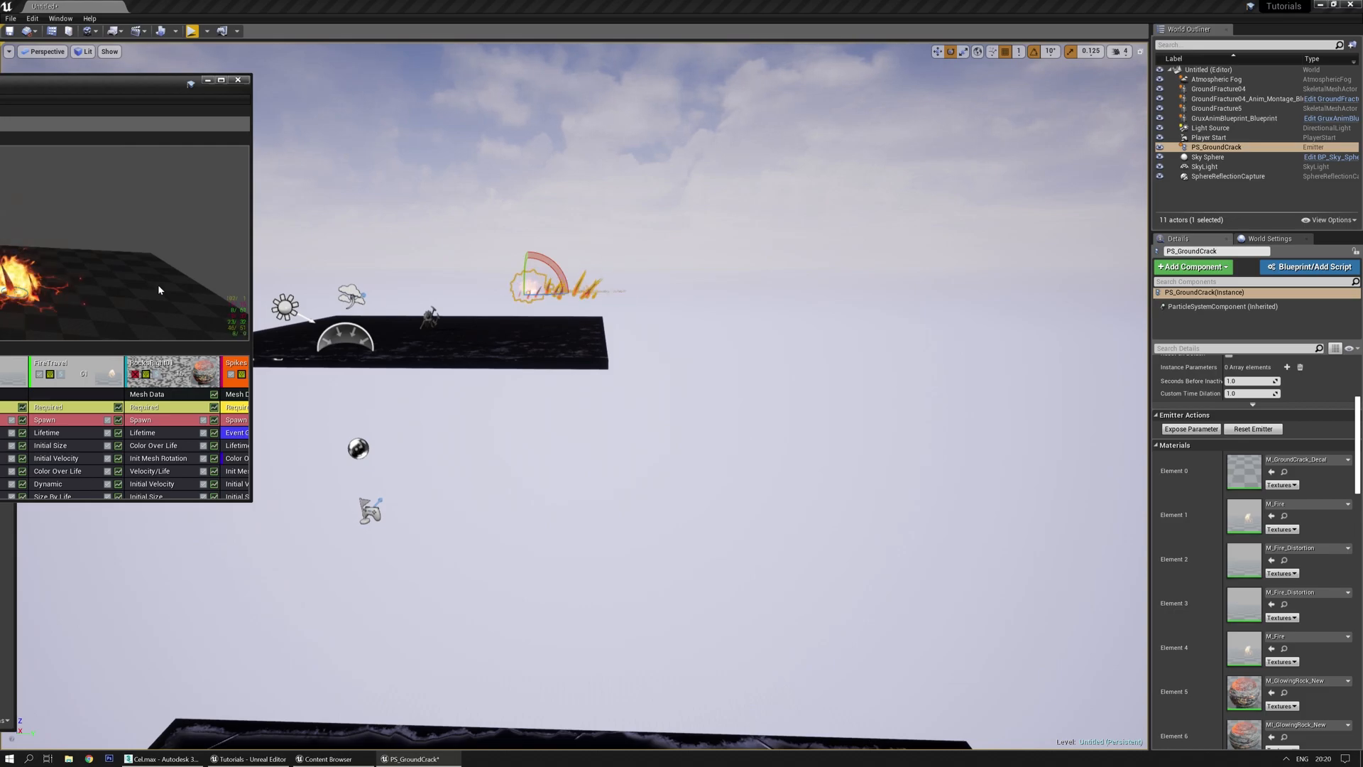
pyautogui.doubleClick(133, 88)
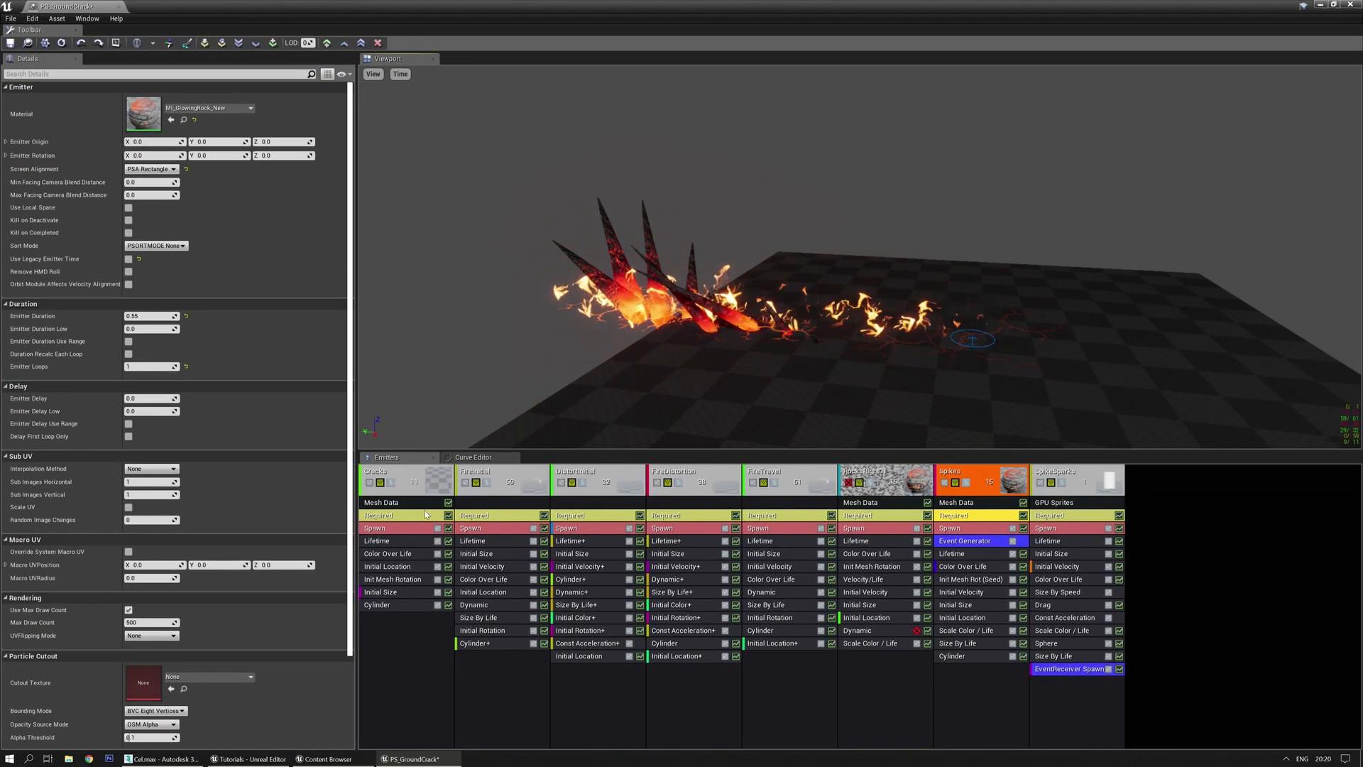
pyautogui.click(129, 207)
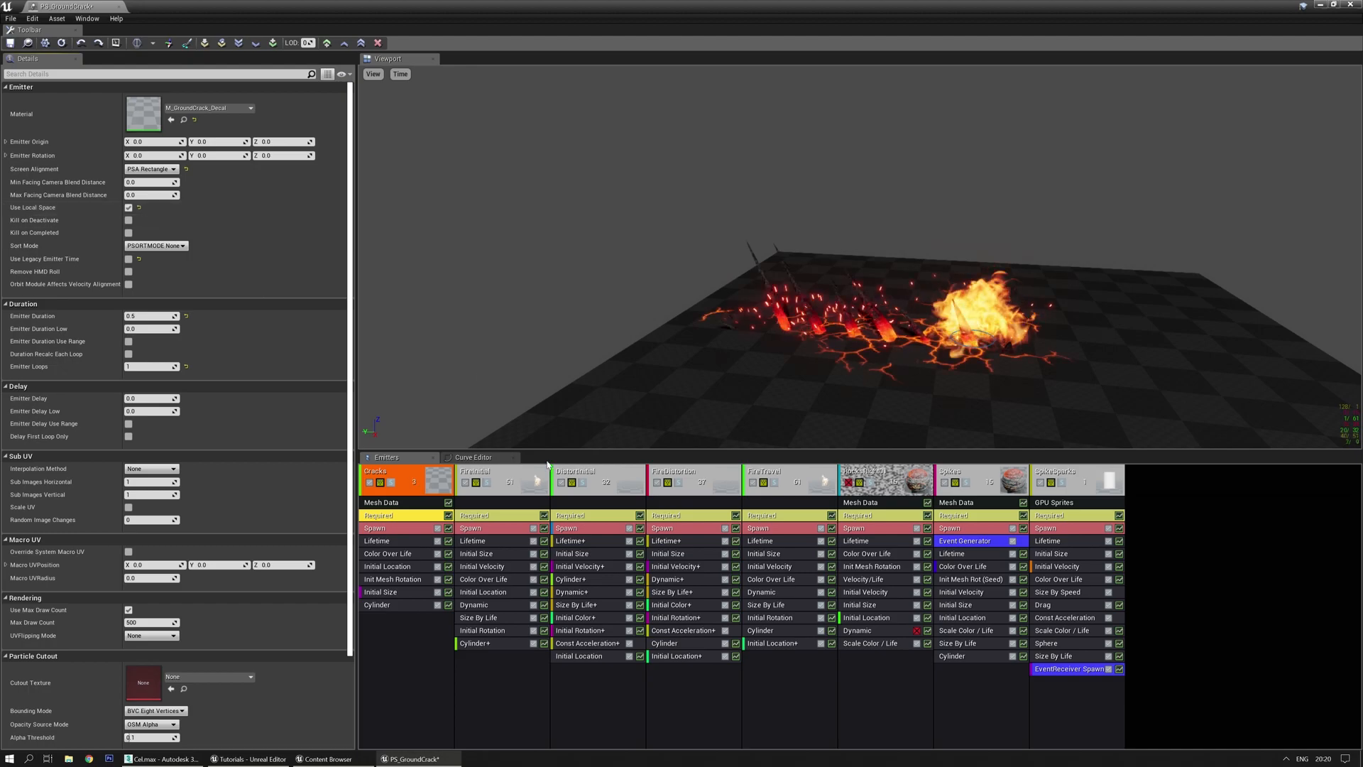
pyautogui.click(128, 233)
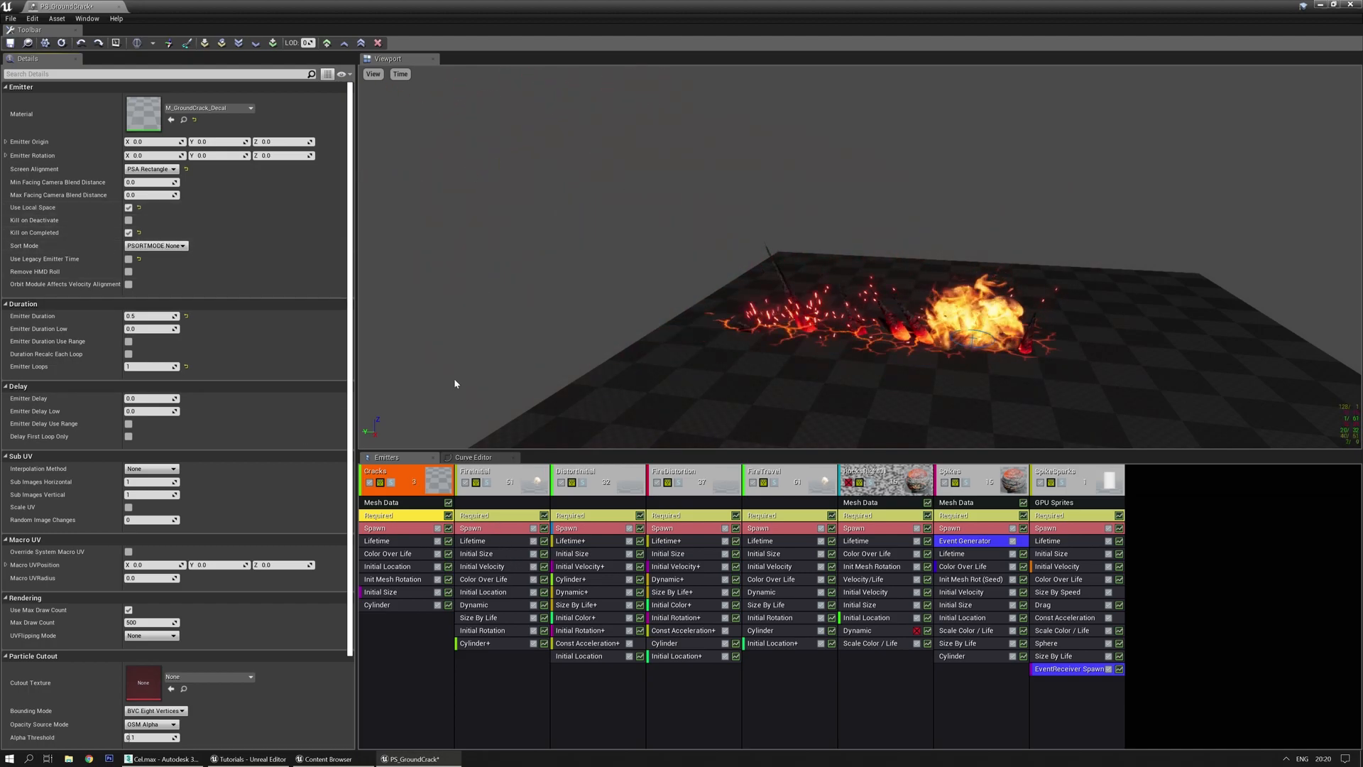
# Tick Use Local Space and Kill on Completed for the FireDistortion and FireTravel emitters
pyautogui.click(514, 517)
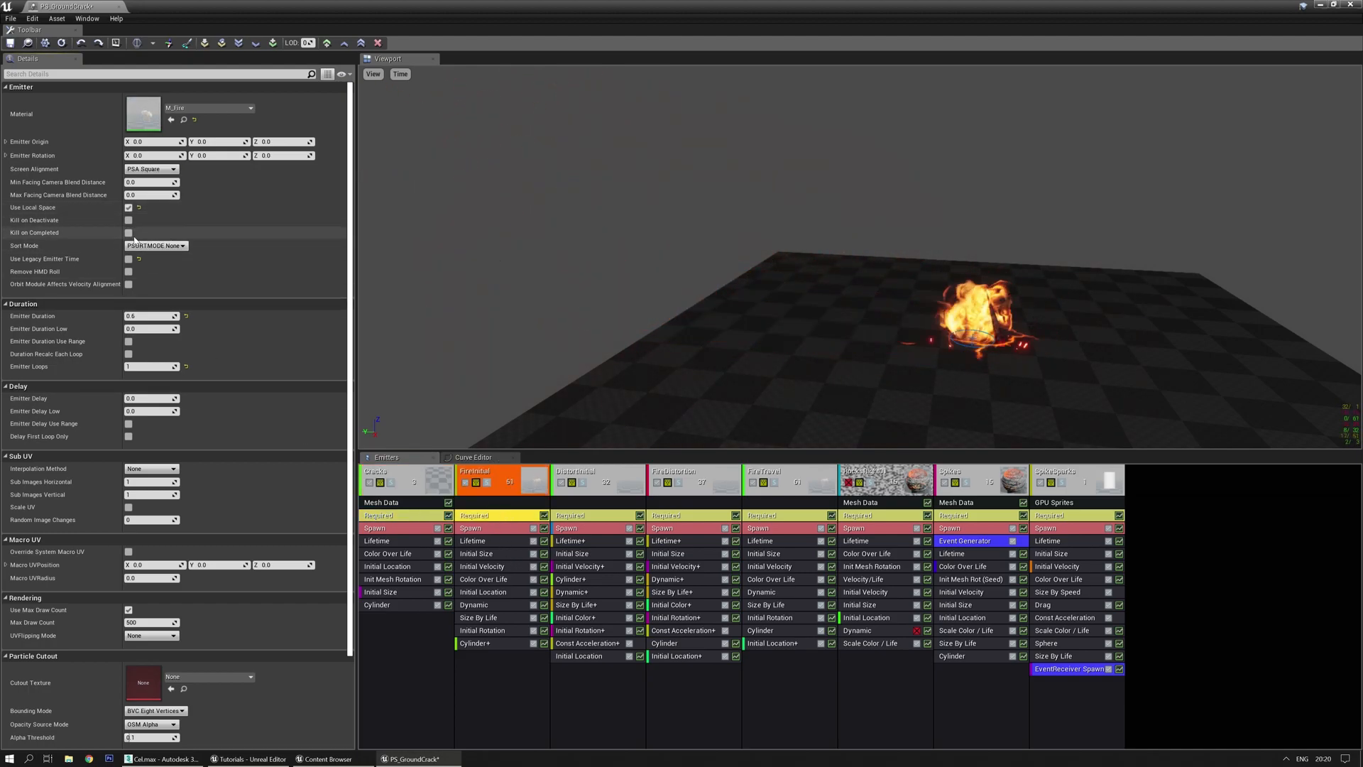
pyautogui.click(577, 516)
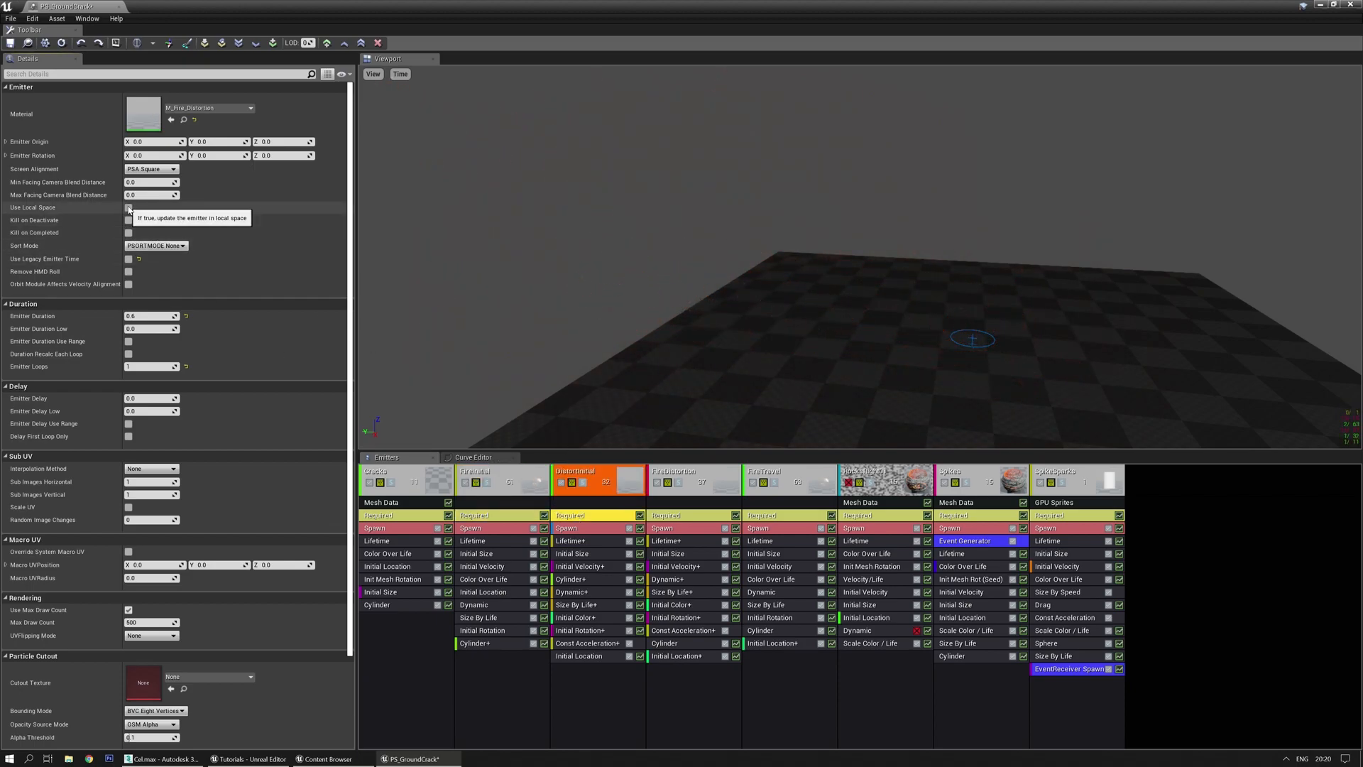
pyautogui.click(674, 516)
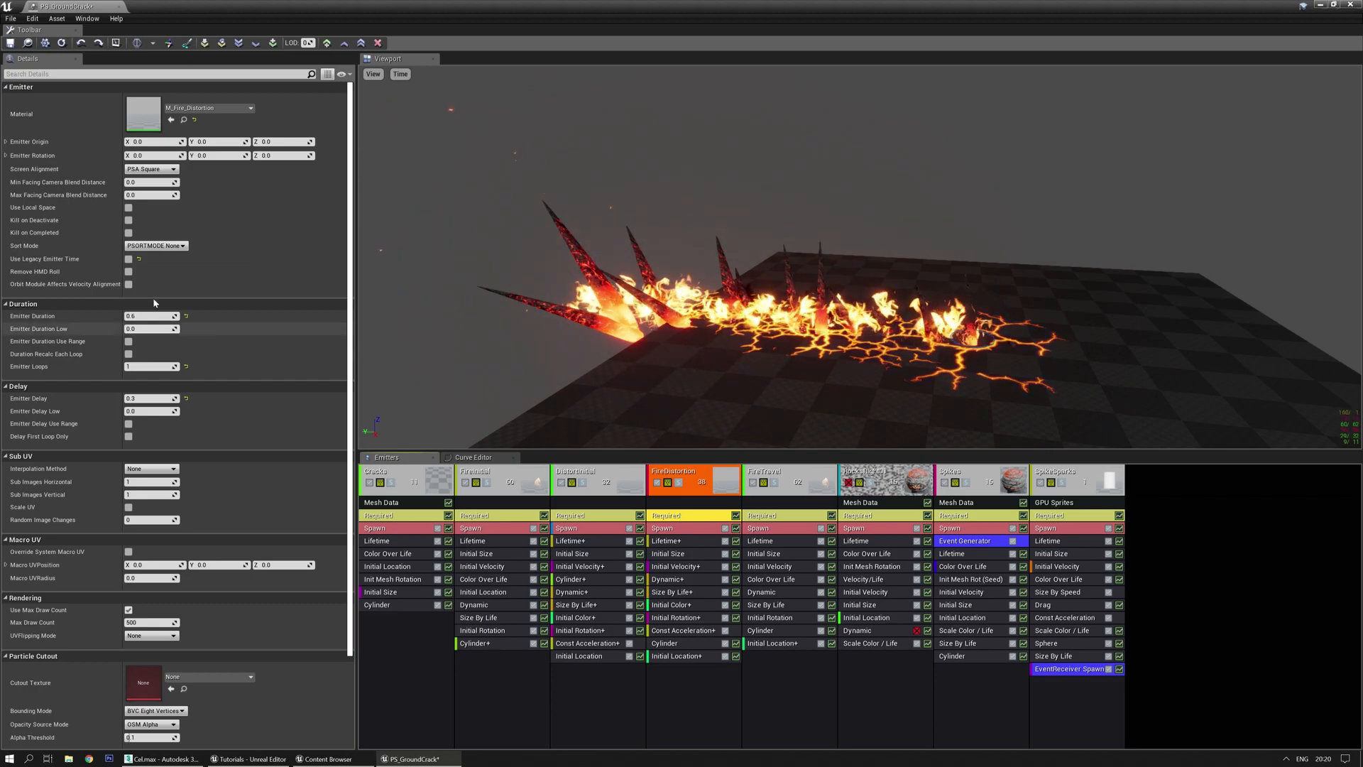
pyautogui.click(128, 207)
pyautogui.click(128, 233)
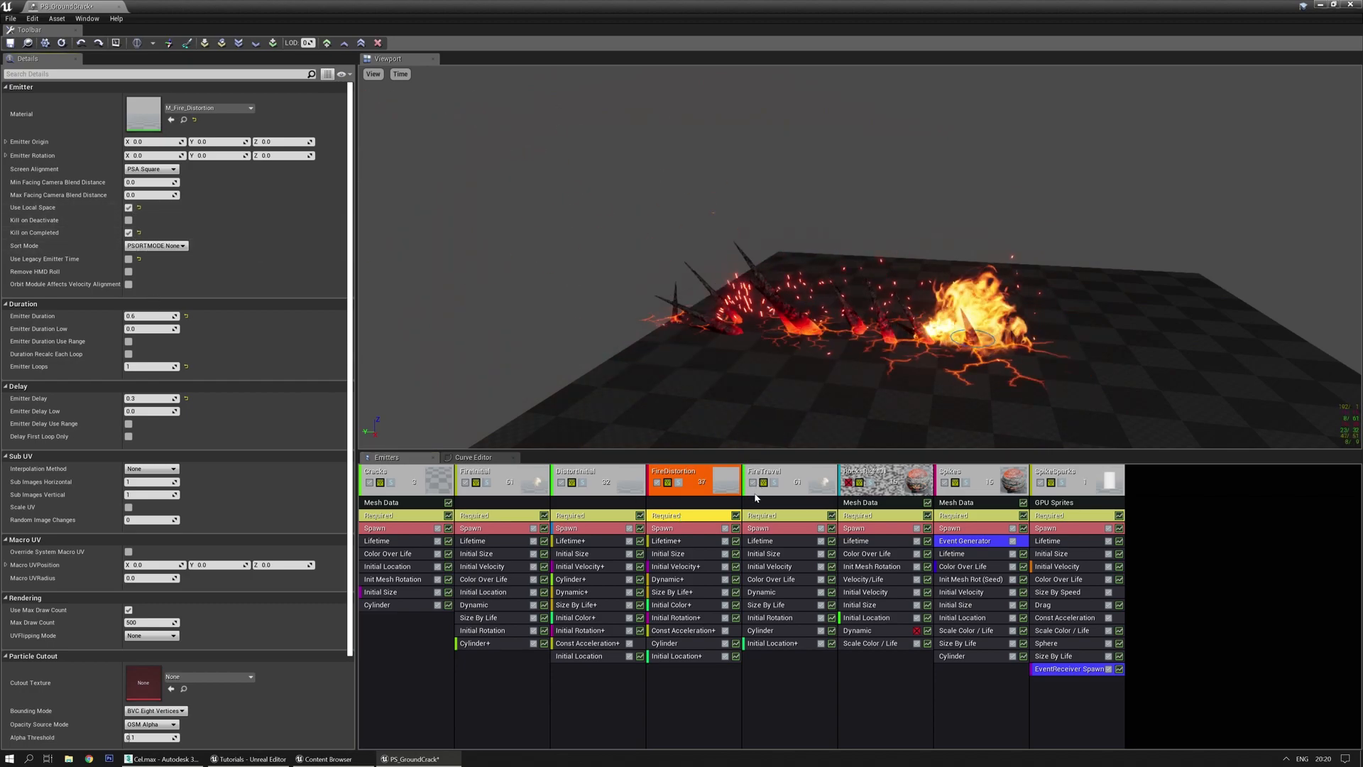
pyautogui.click(761, 516)
pyautogui.click(129, 207)
pyautogui.click(128, 233)
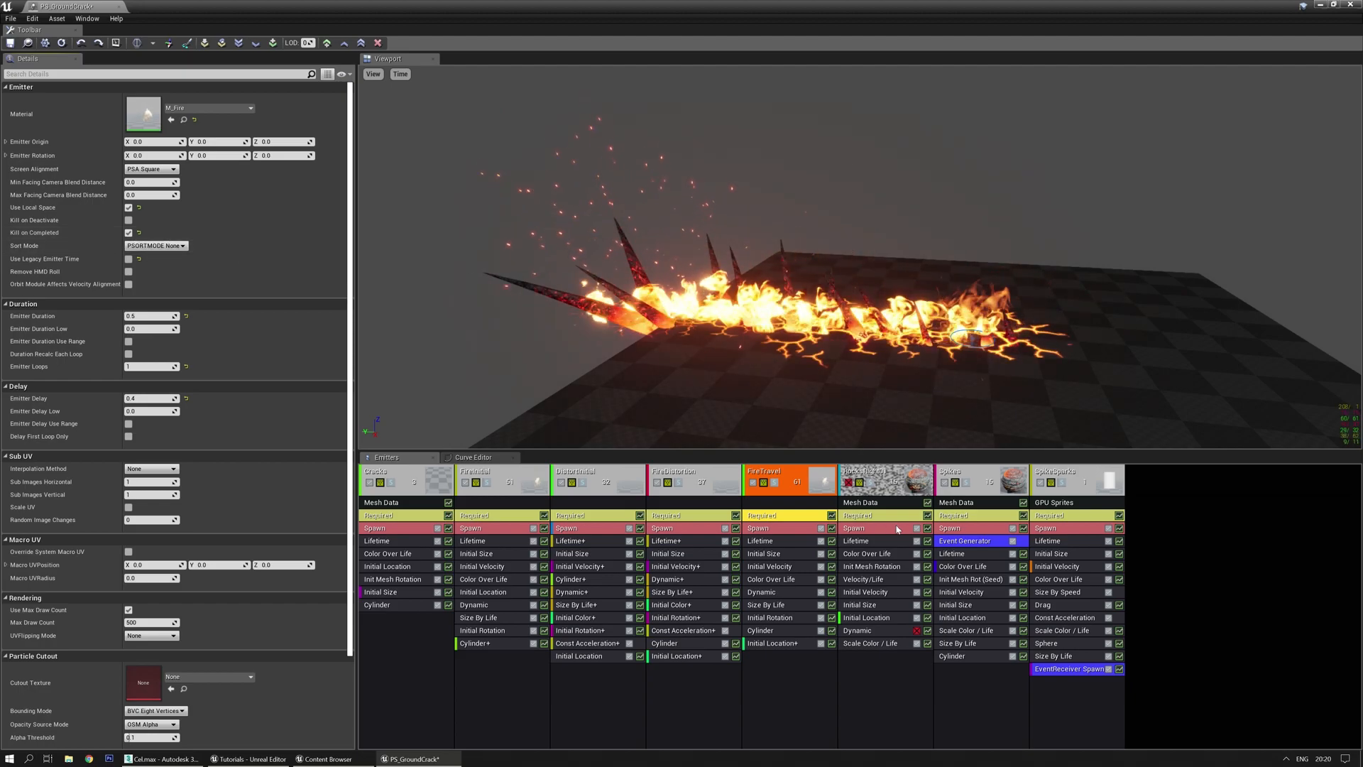
# Set Spikes to local space with kill on completion, SpikeSparks to kill on completion, and save
pyautogui.click(954, 516)
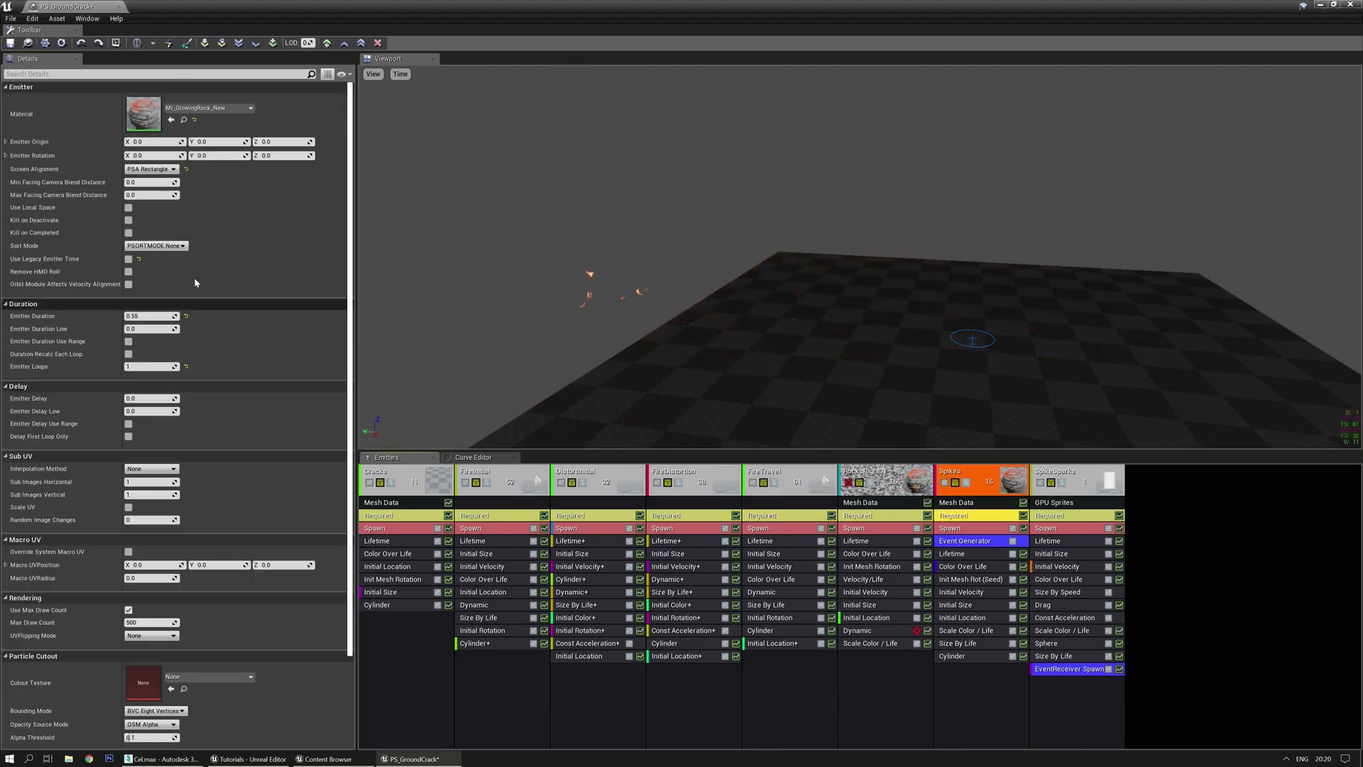
pyautogui.click(129, 207)
pyautogui.click(129, 233)
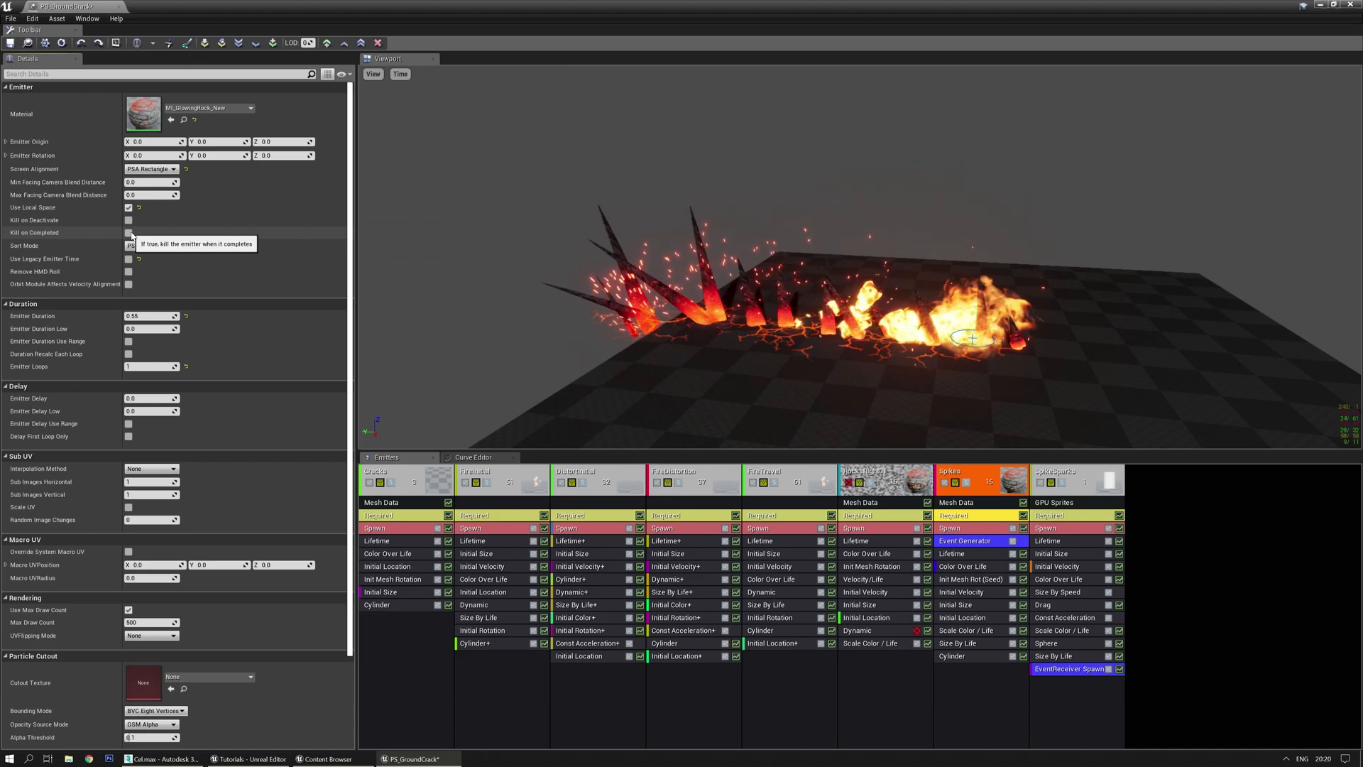
pyautogui.click(1064, 516)
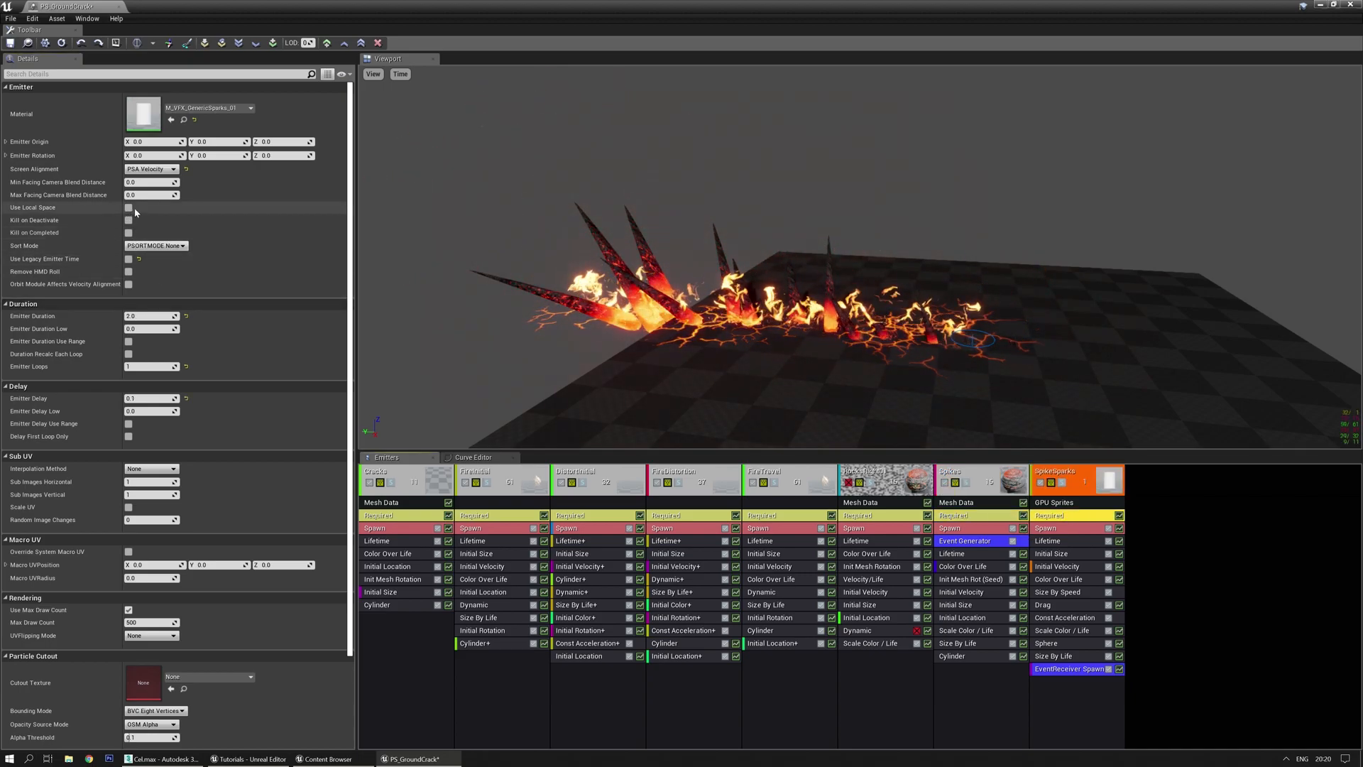
pyautogui.click(128, 233)
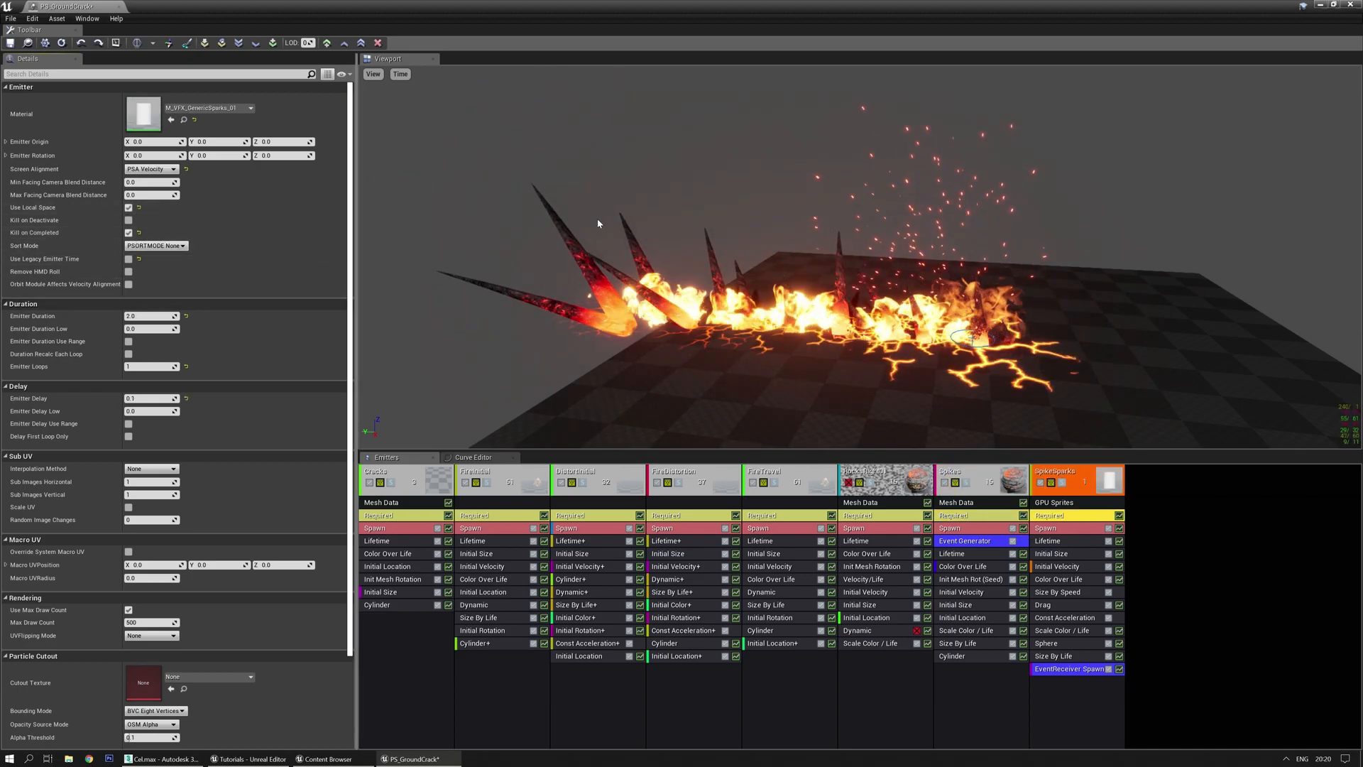
pyautogui.click(10, 43)
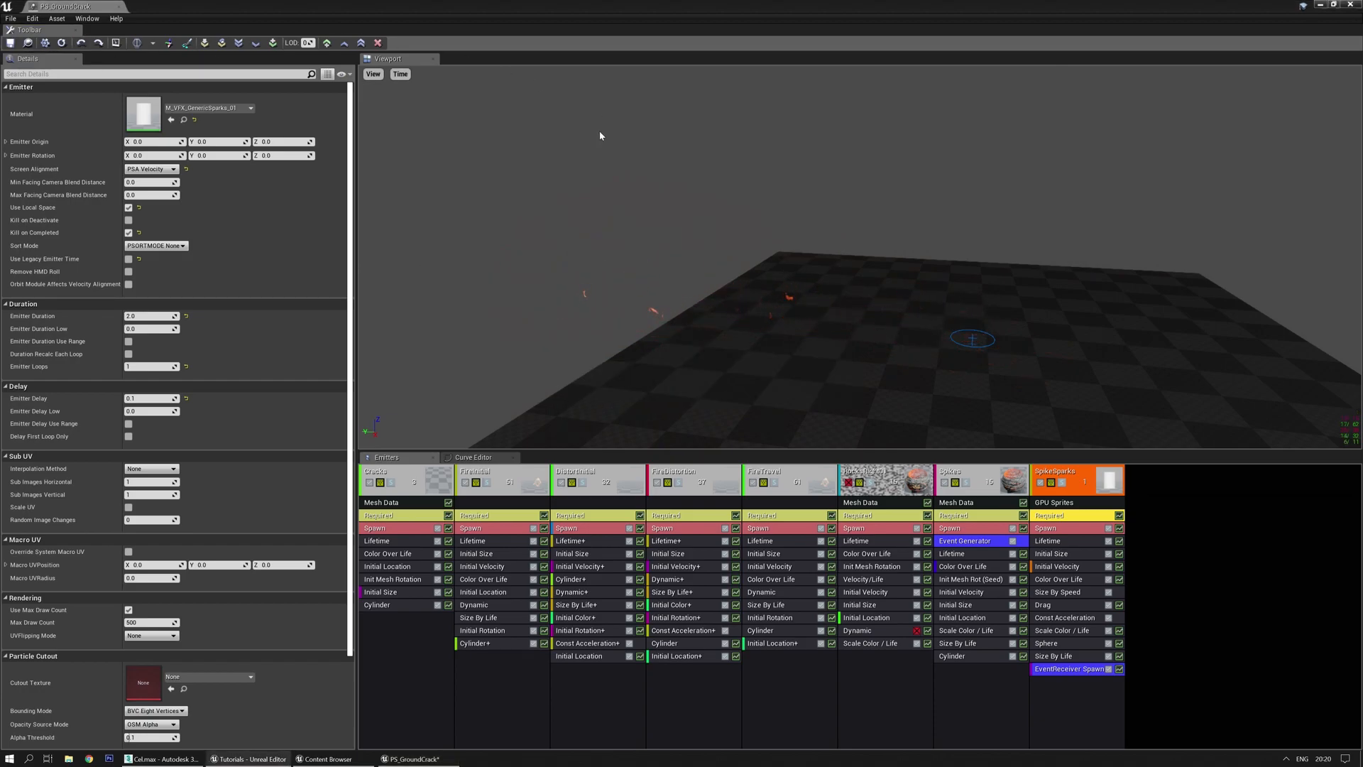
pyautogui.moveTo(698, 10); pyautogui.dragTo(0, 150)
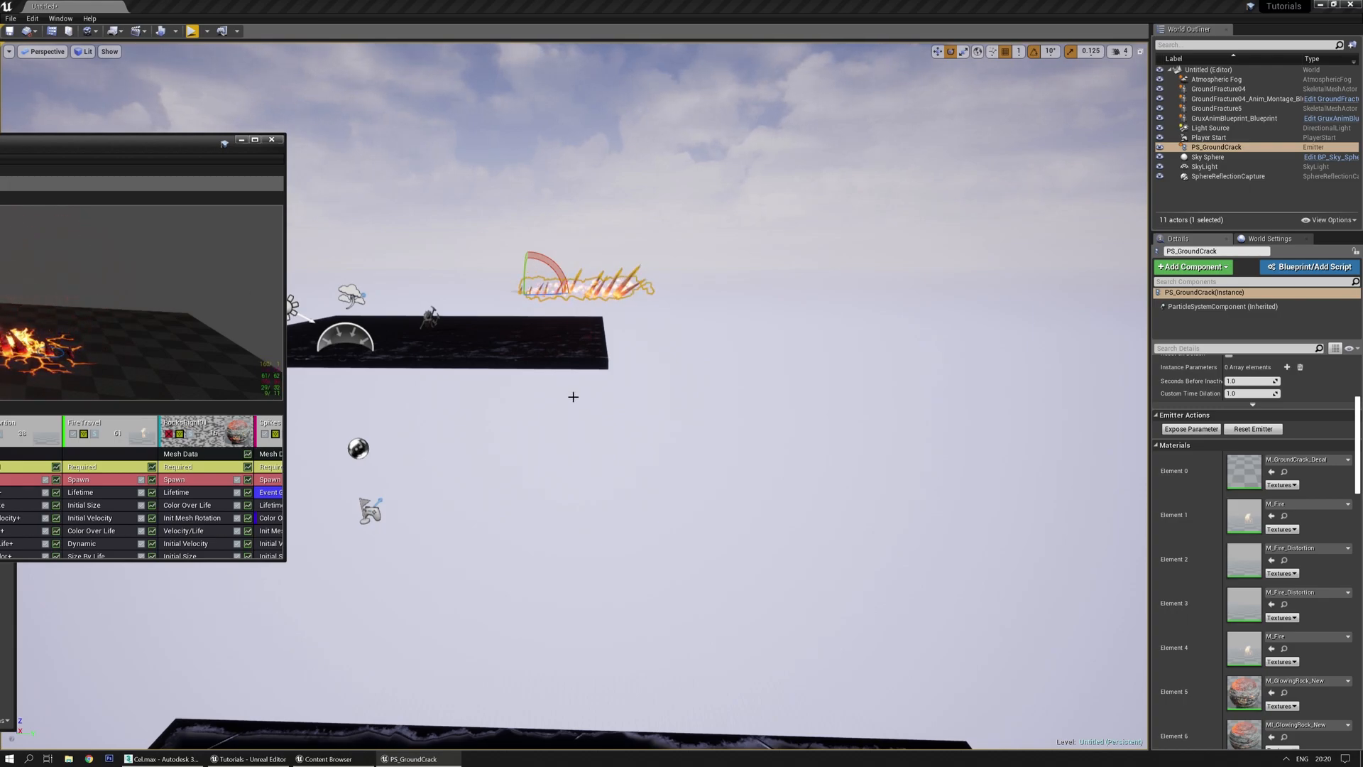
# Frame PS_GroundCrack in the level, widen Cascade, pull the camera back, then bring Cascade forward
pyautogui.press('f')
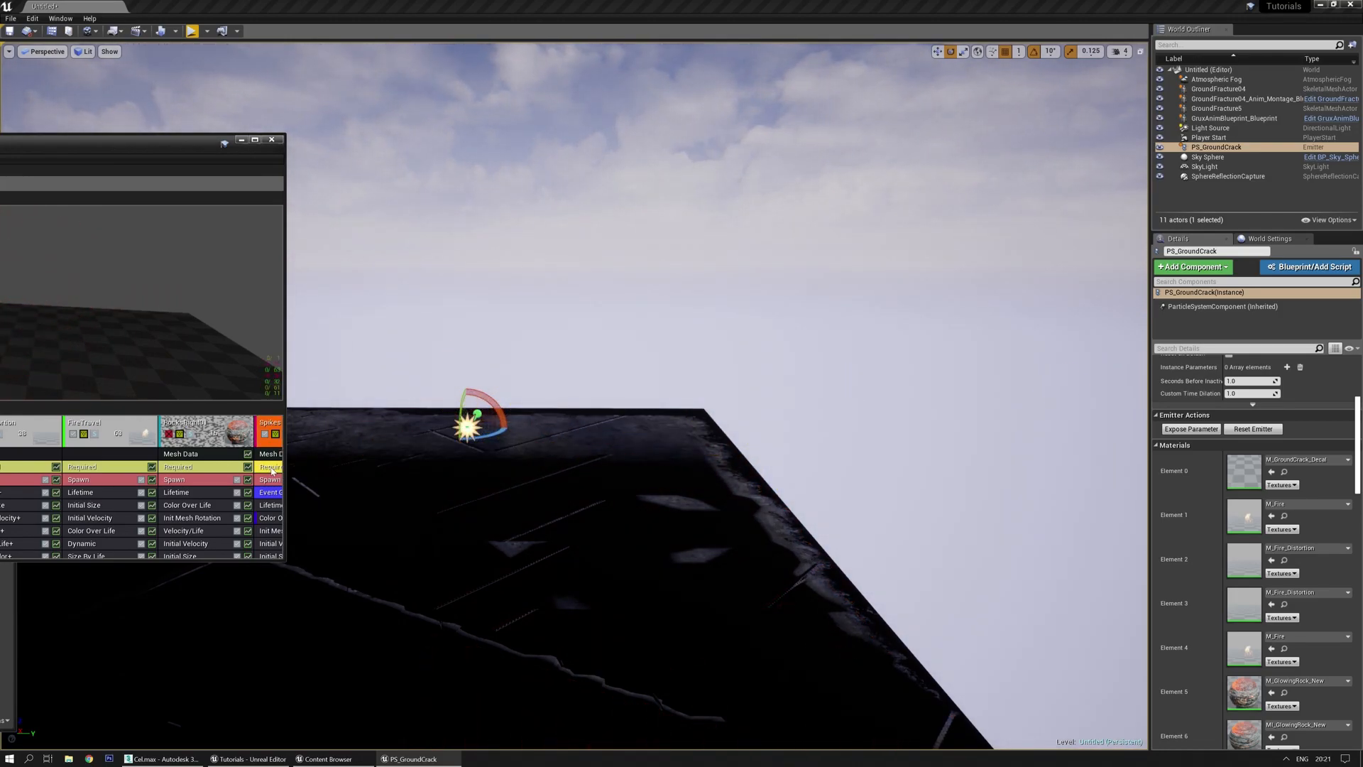
pyautogui.moveTo(284, 450); pyautogui.dragTo(463, 451)
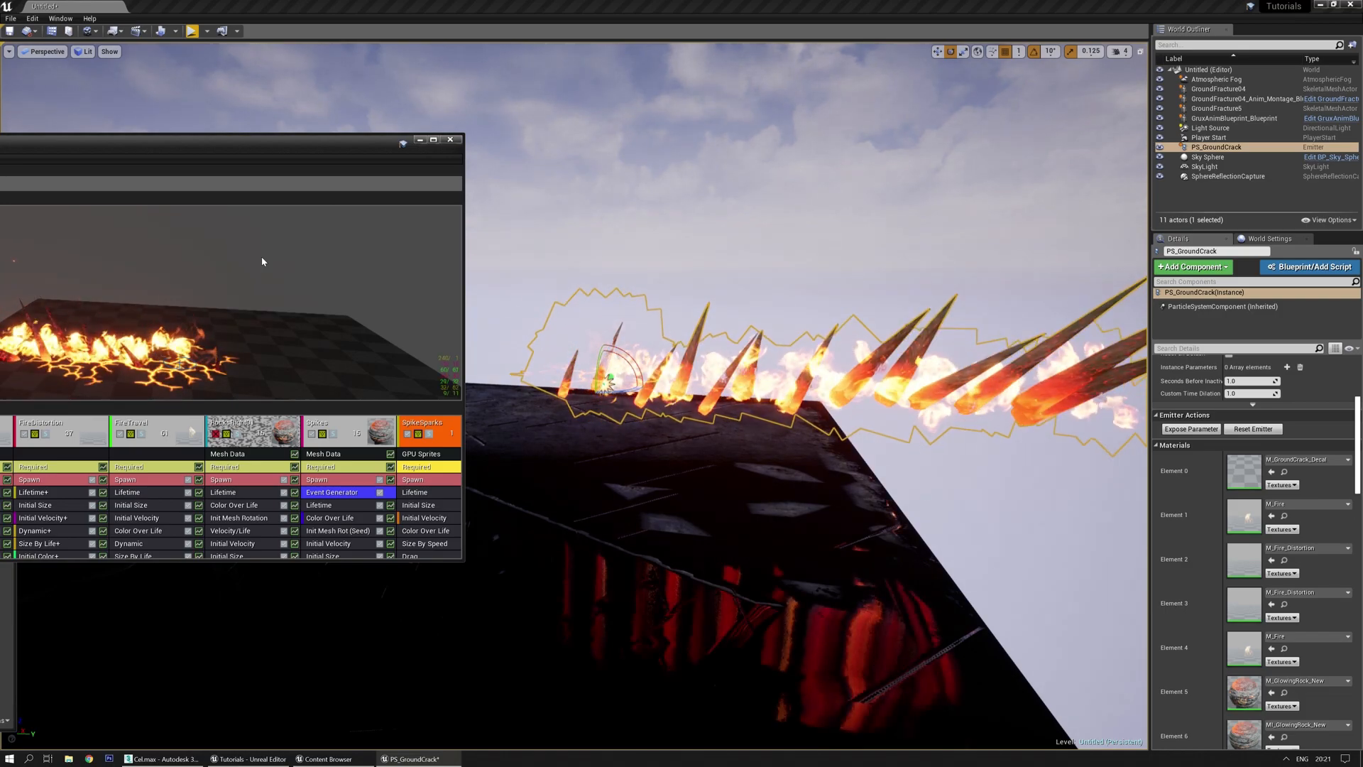
pyautogui.moveTo(684, 275); pyautogui.dragTo(711, 261)
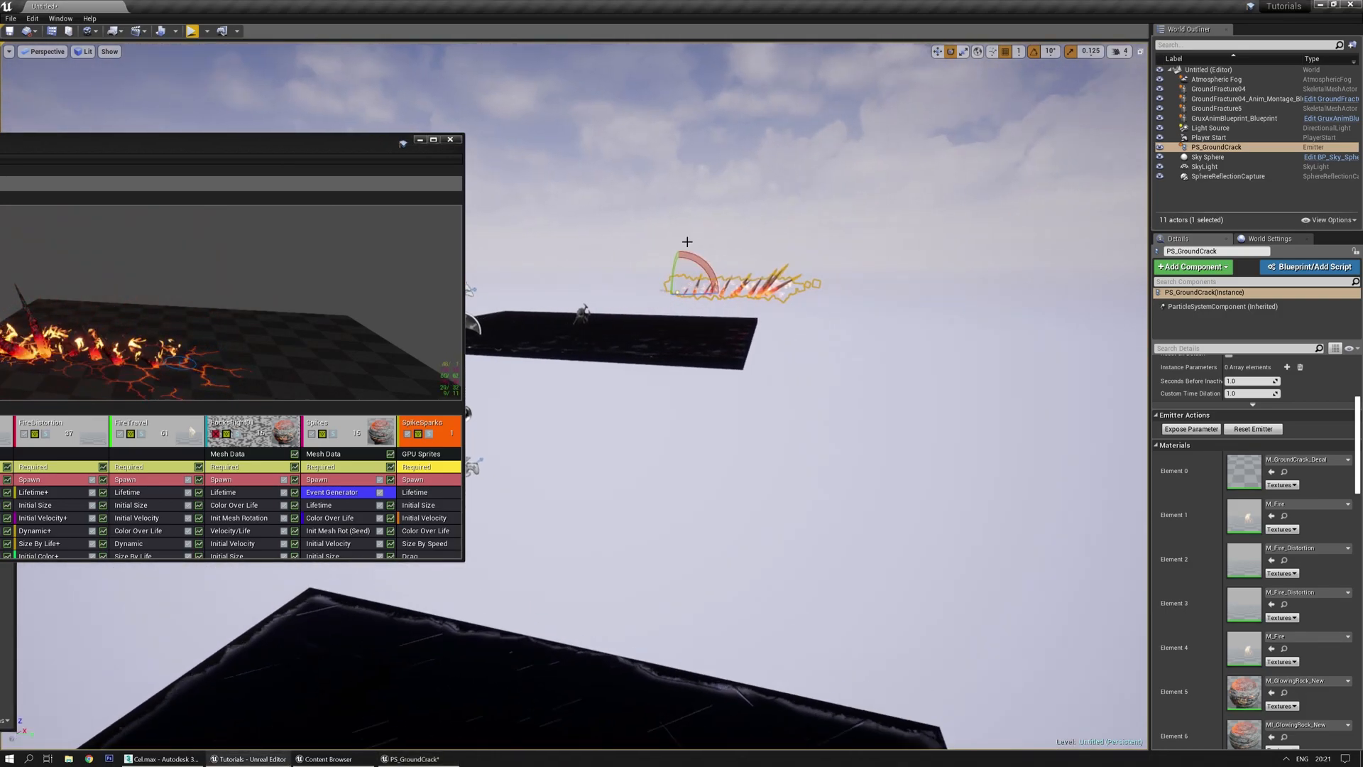
pyautogui.click(409, 282)
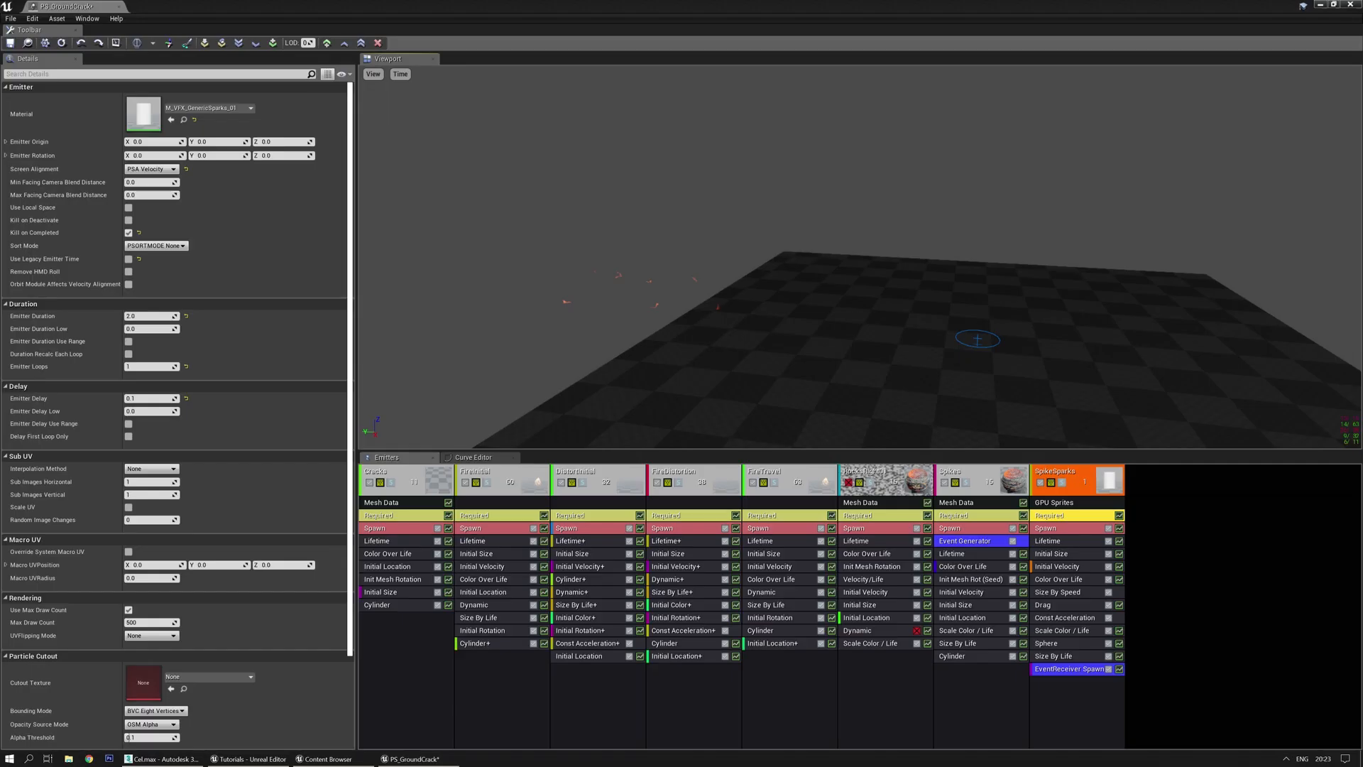
# Replay the preview and uncheck SpikeSparks' EventReceiver Spawn and Spikes' Event Generator modules
pyautogui.click(718, 342)
pyautogui.press('space')
pyautogui.moveTo(768, 342); pyautogui.dragTo(834, 344)
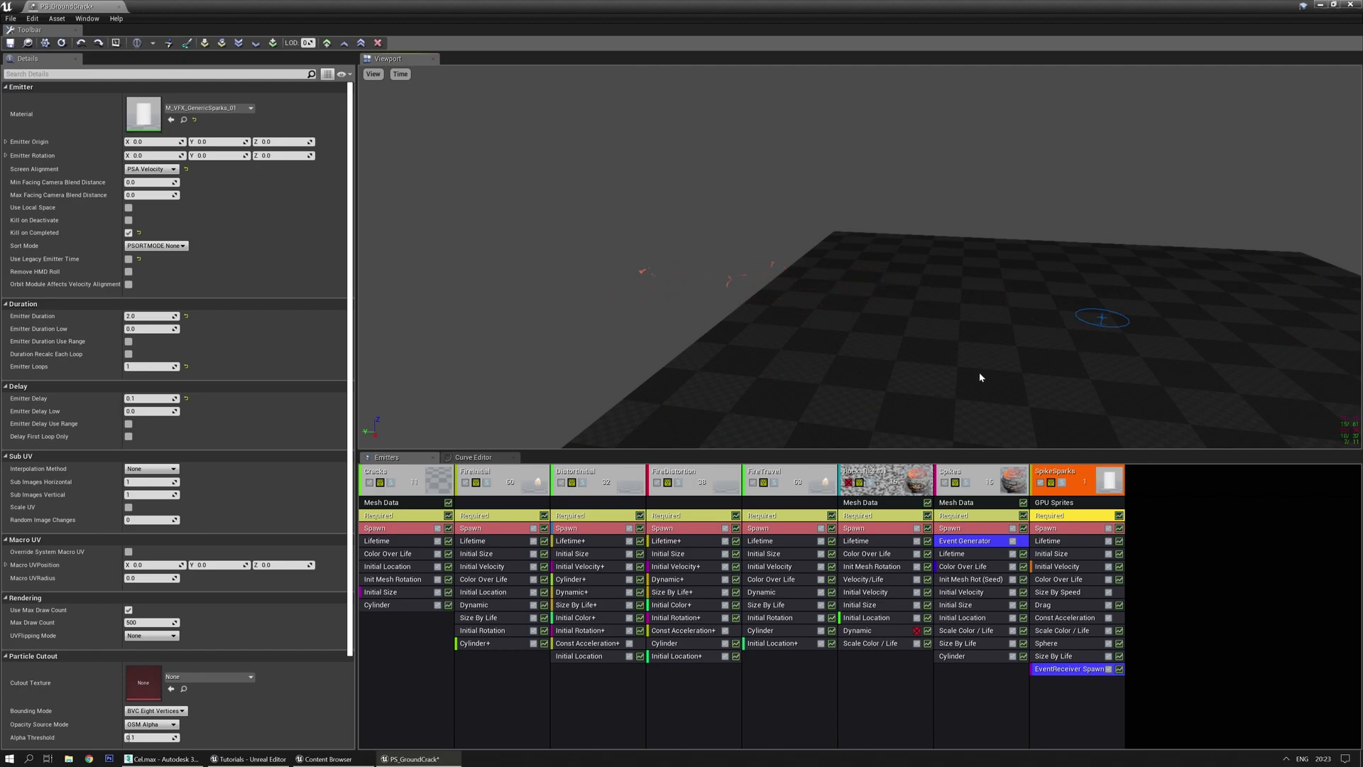
pyautogui.click(1109, 669)
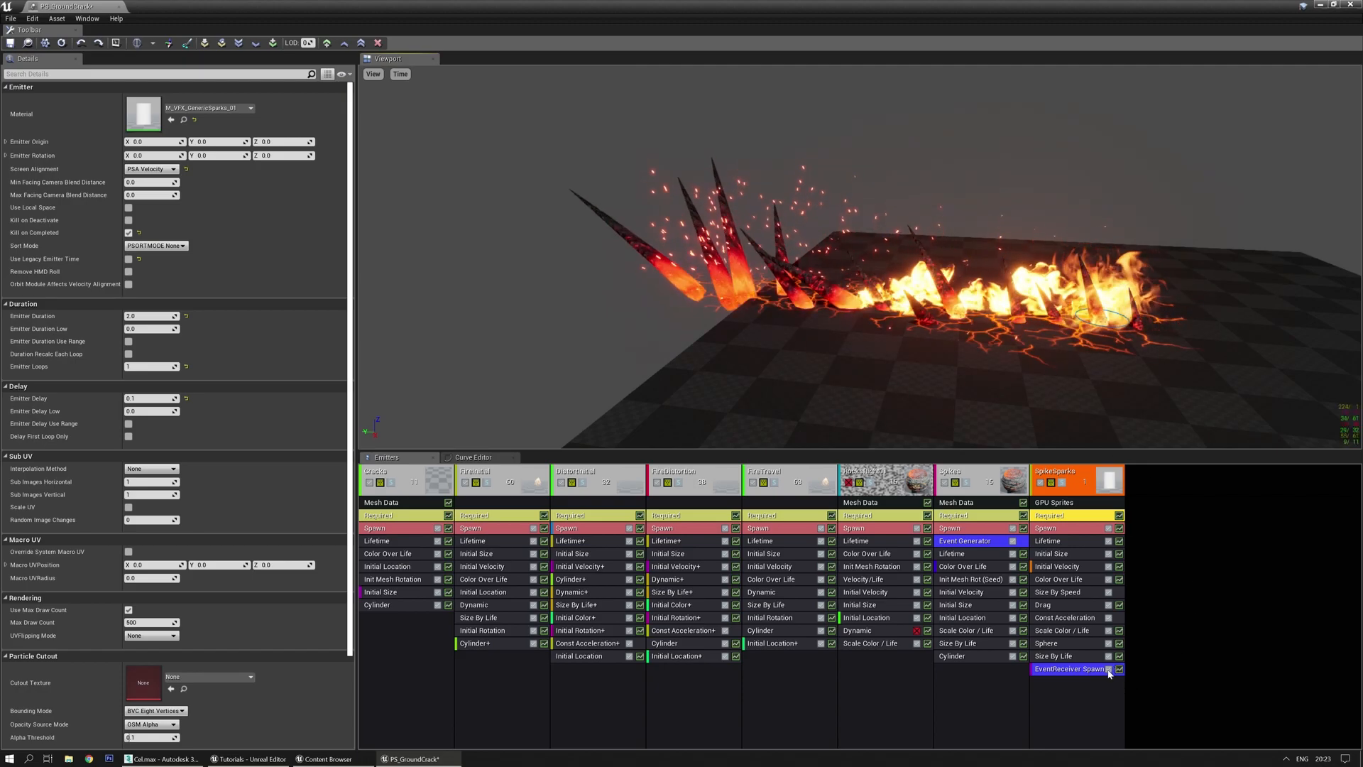
pyautogui.click(1013, 540)
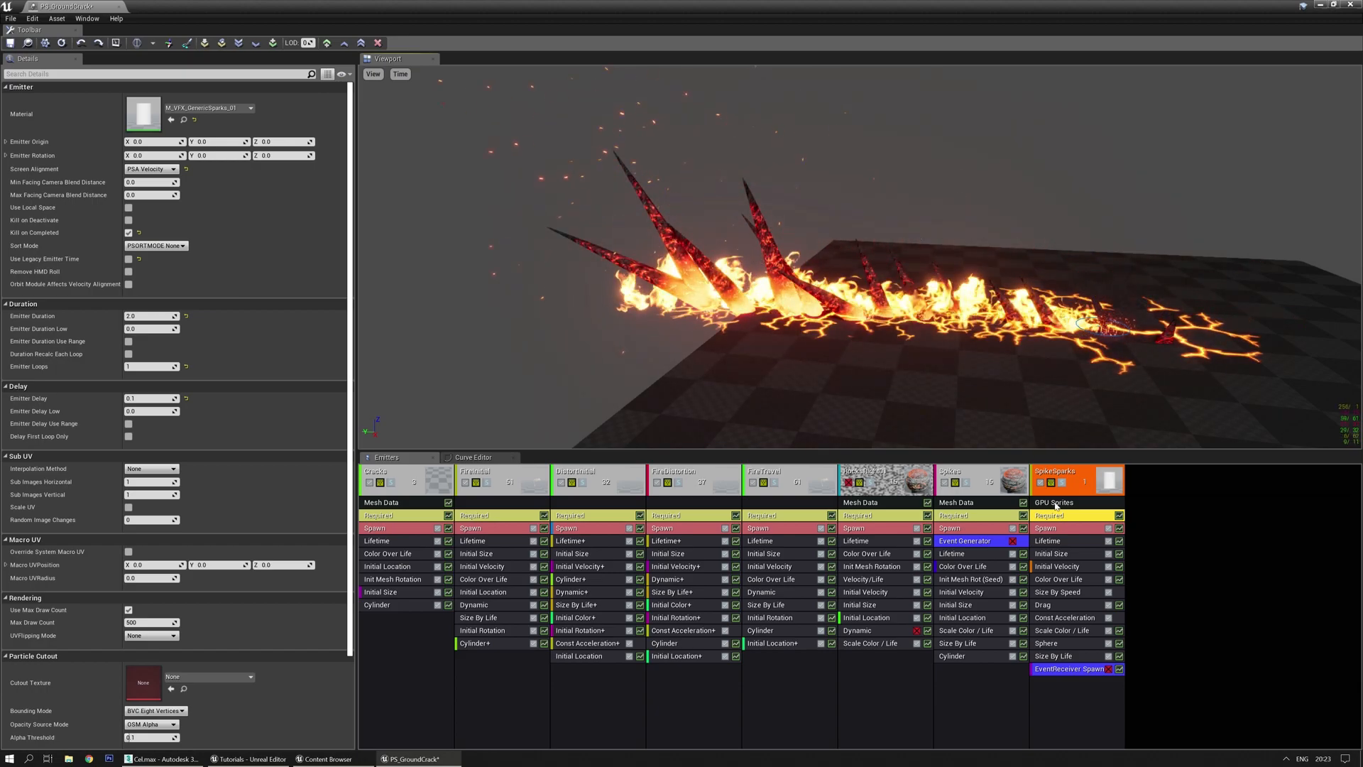
# Undo an accidental module deletion, check the level, and re-select SpikeSparks' EventReceiver Spawn
pyautogui.click(1056, 502)
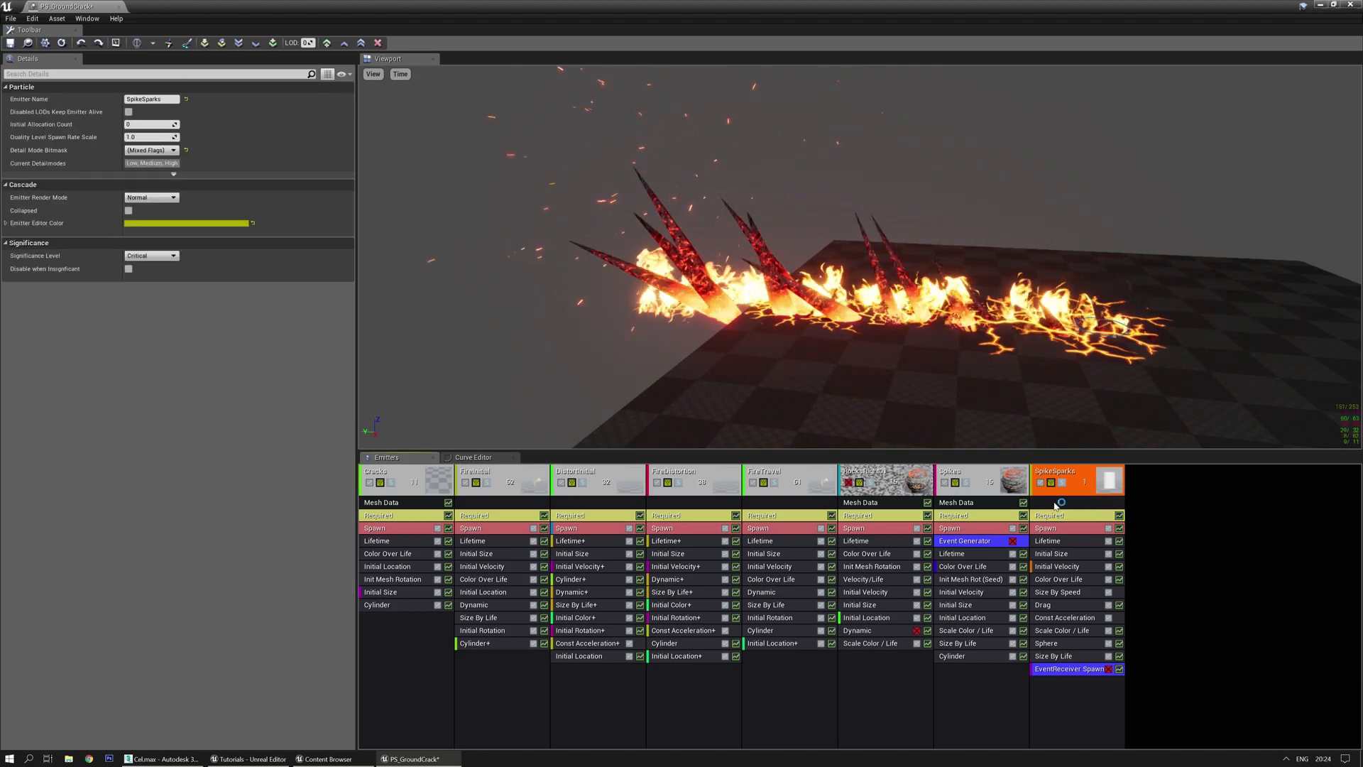
pyautogui.hotkey('ctrl', 'z')
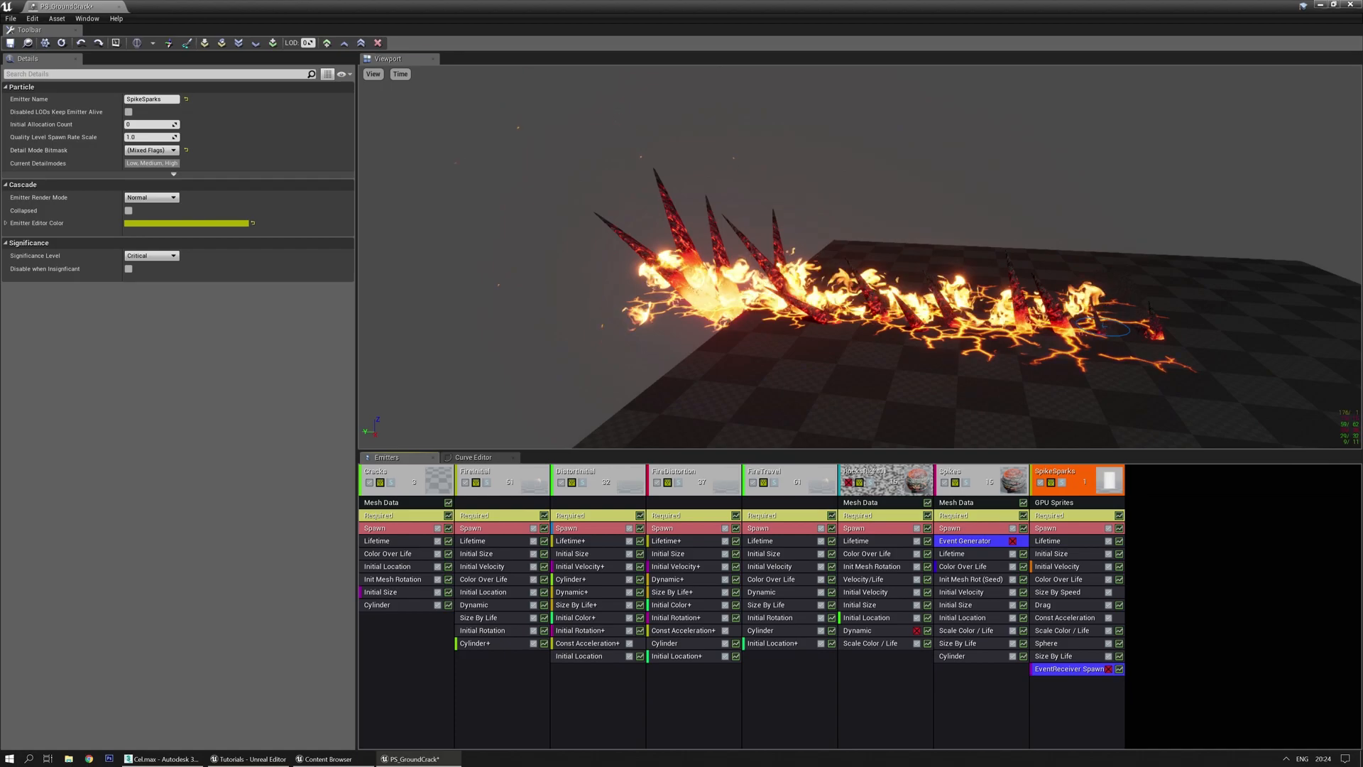
pyautogui.moveTo(719, 23); pyautogui.dragTo(0, 91)
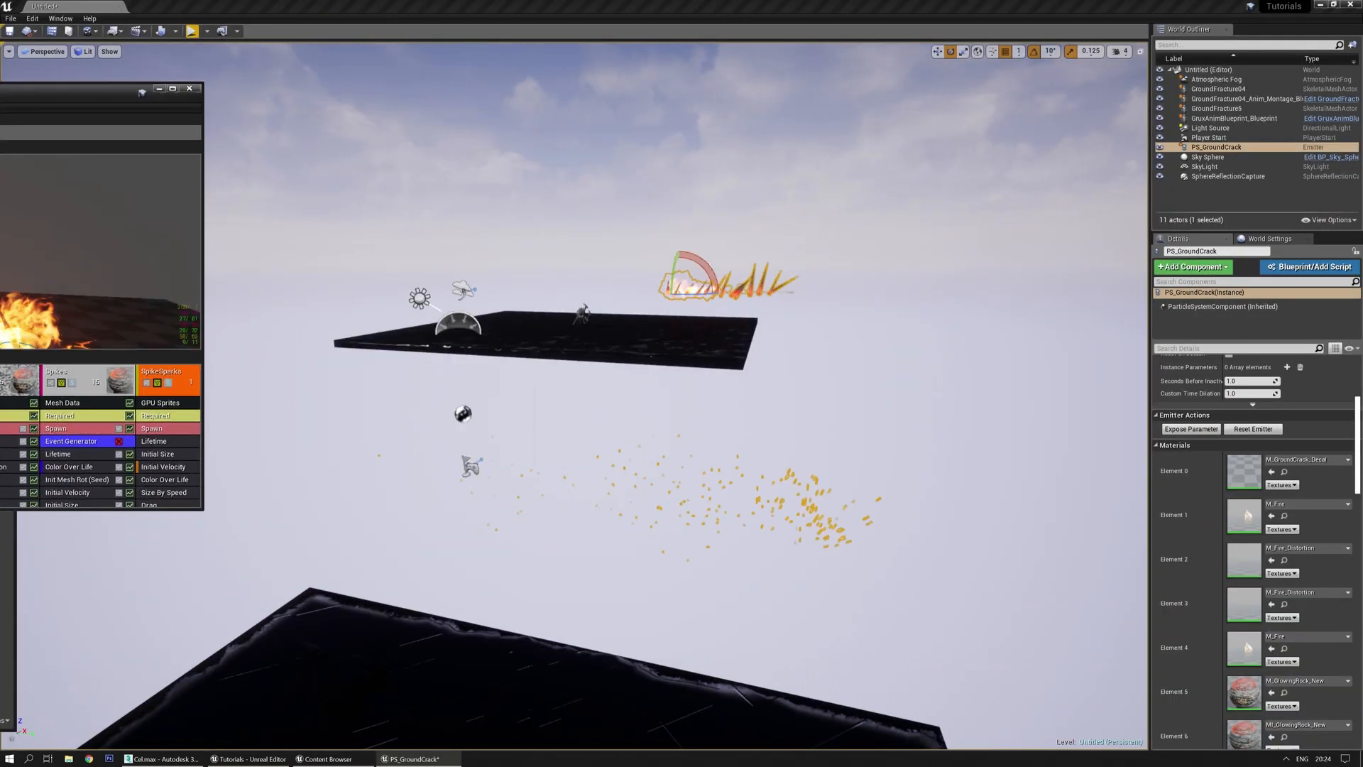
pyautogui.moveTo(0, 92); pyautogui.dragTo(700, 2)
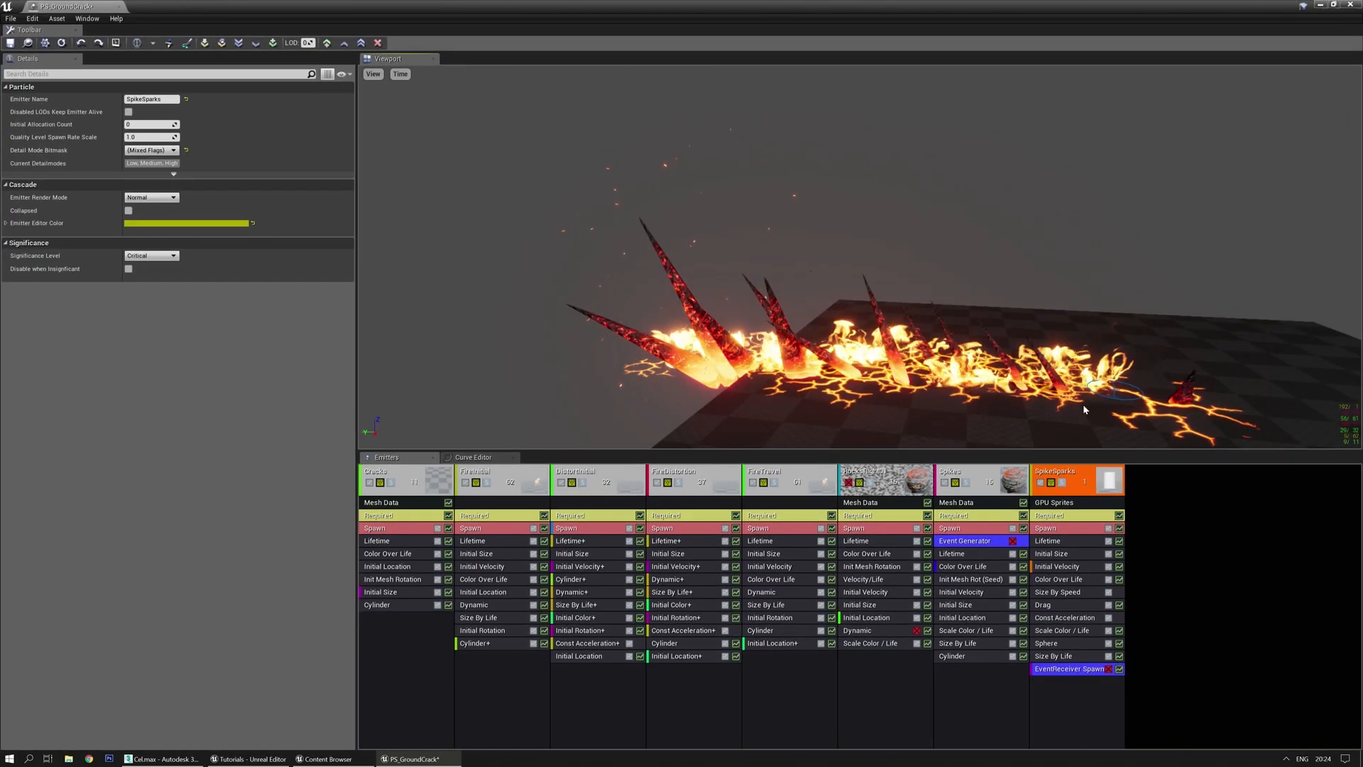
pyautogui.click(1081, 670)
# Delete EventReceiver Spawn from SpikeSparks, then undo it and an accidental emitter duplication
pyautogui.press('Delete')
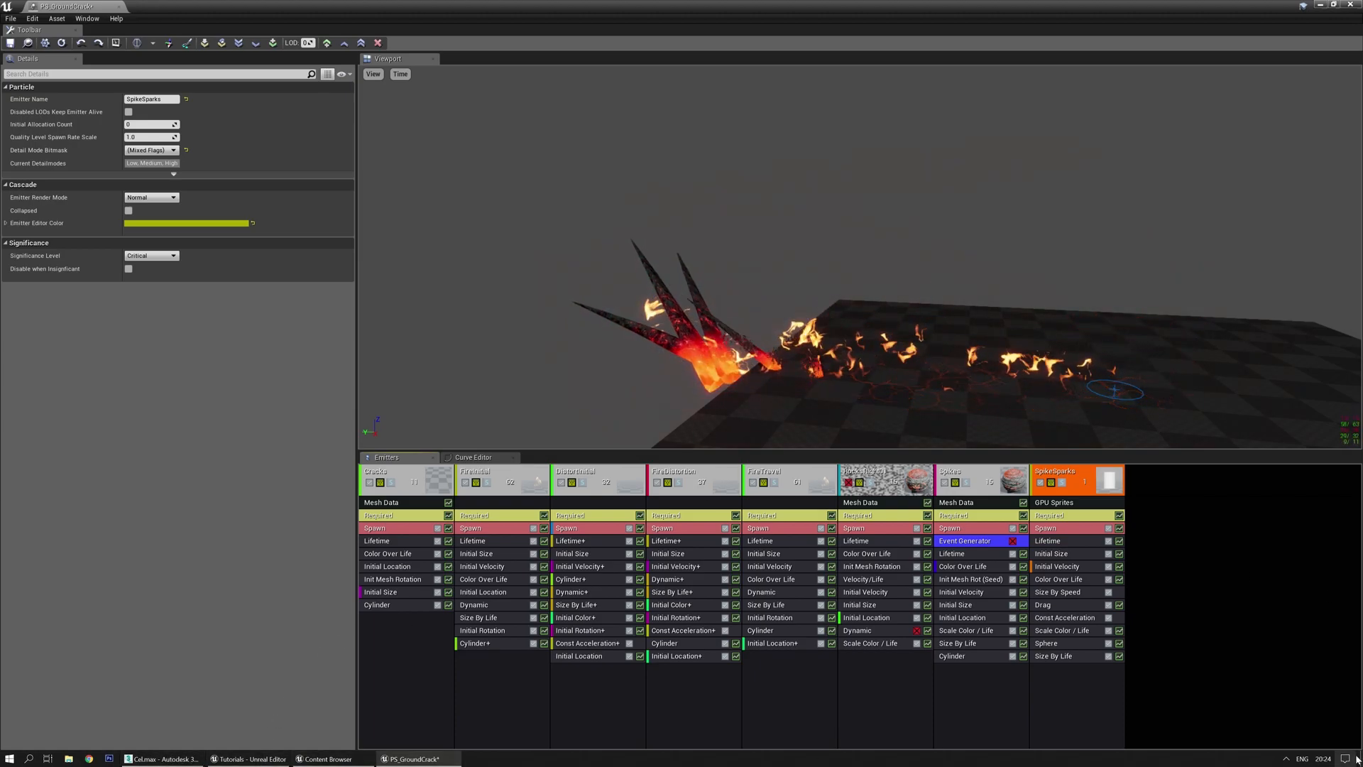
pyautogui.click(1285, 758)
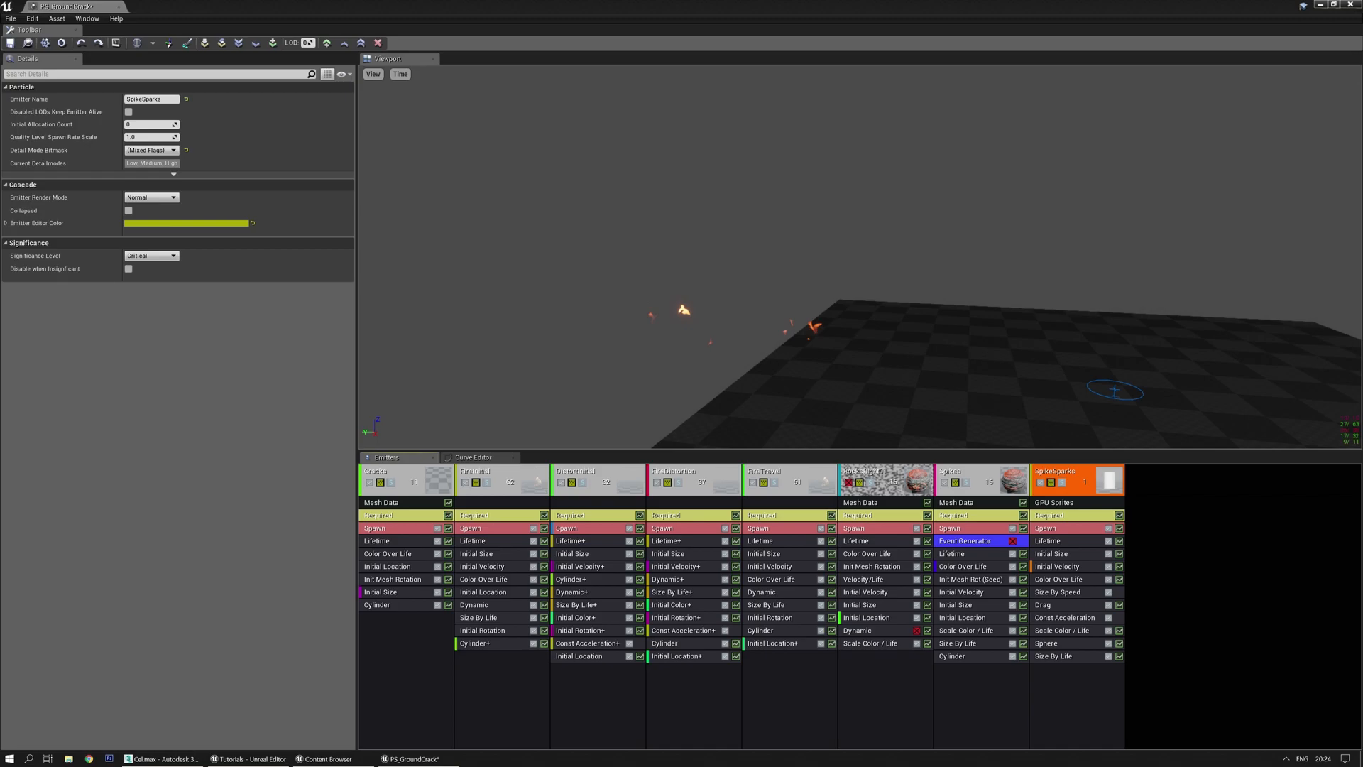
pyautogui.moveTo(914, 267); pyautogui.dragTo(866, 234, button='right')
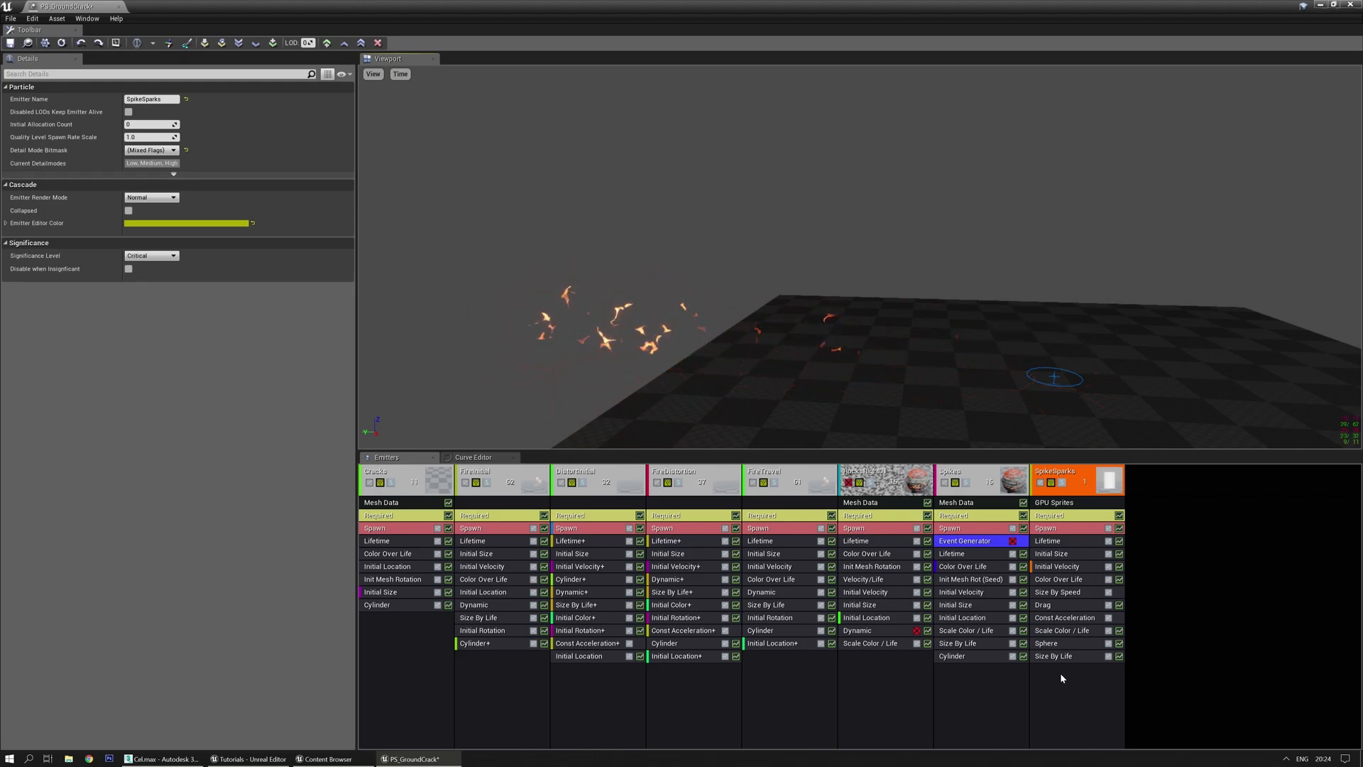
pyautogui.hotkey('ctrl', 'z')
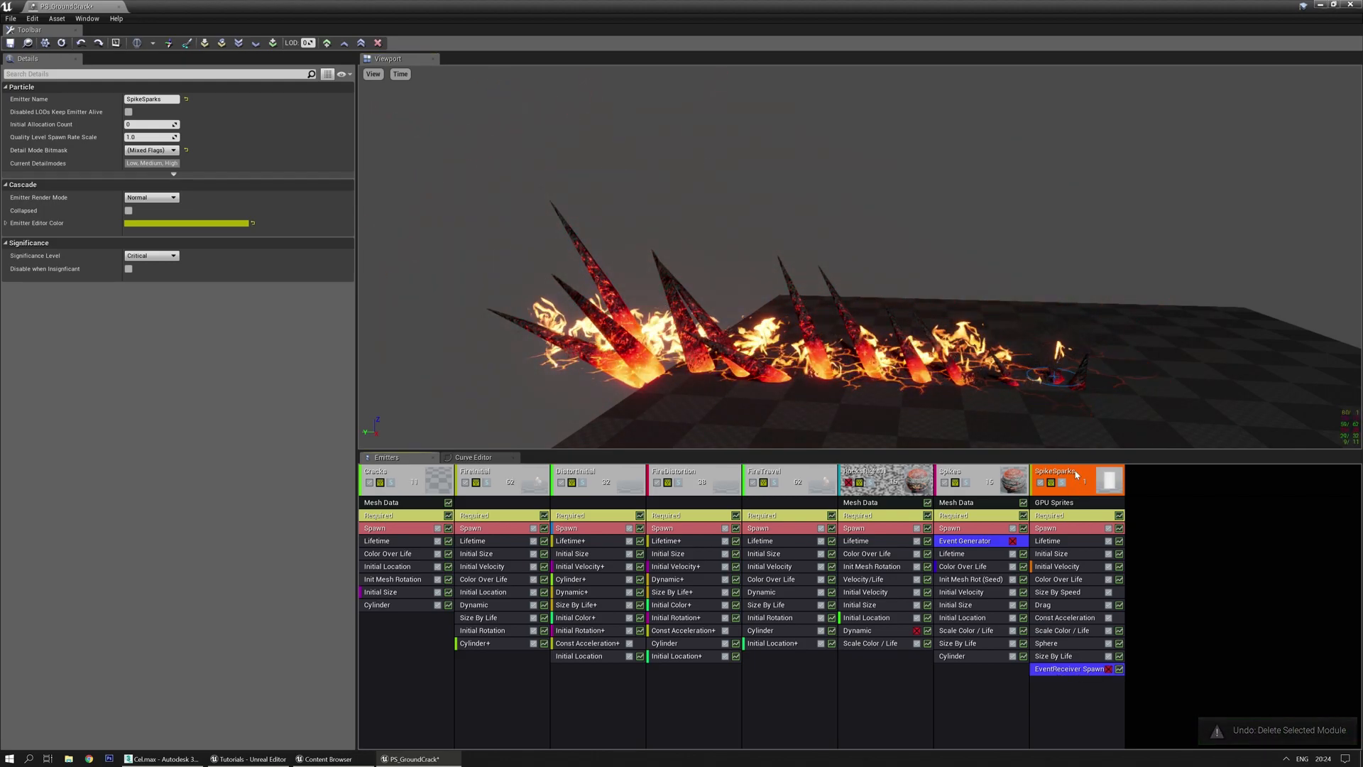
pyautogui.hotkey('ctrl', 'd')
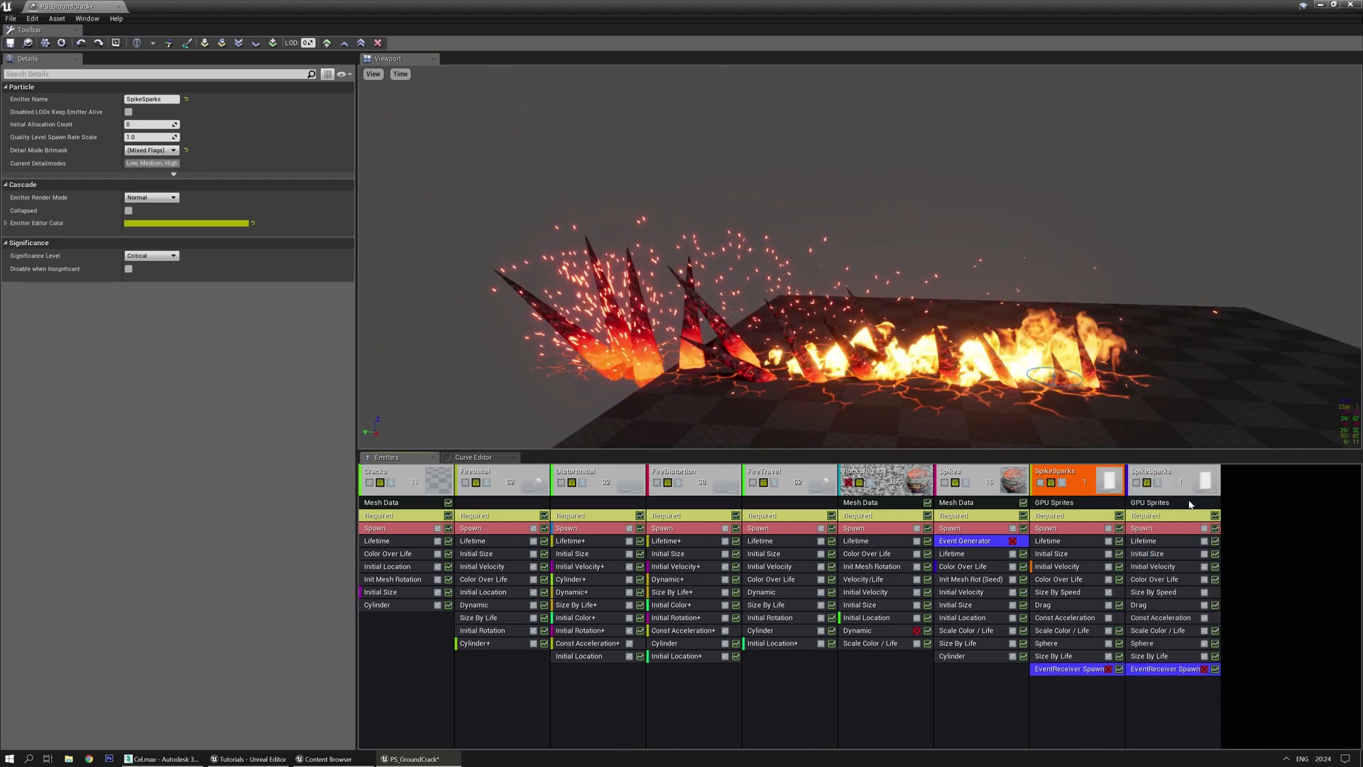
pyautogui.hotkey('ctrl', 'z')
# Add a disabled sprite emitter after SpikeSparks and move EventReceiver Spawn into it
pyautogui.rightClick(1152, 498)
pyautogui.click(1171, 502)
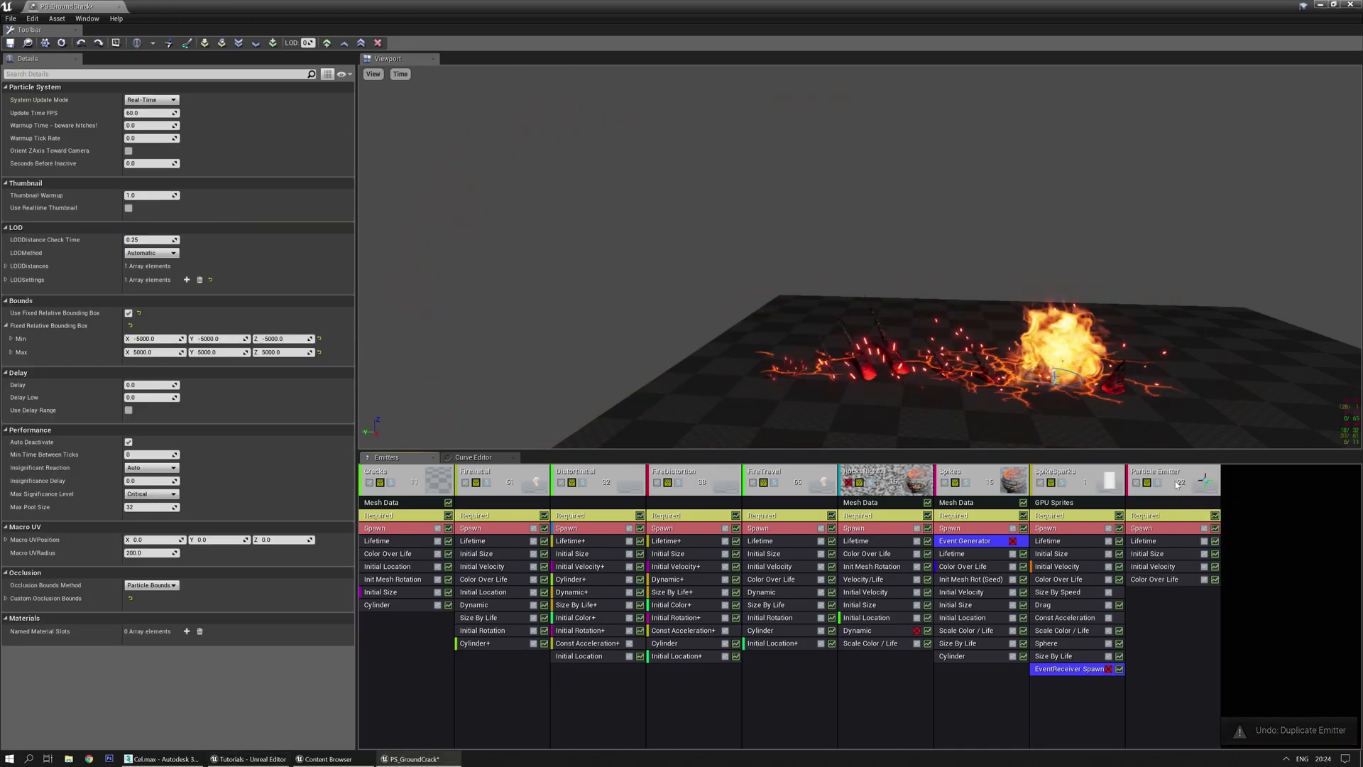
pyautogui.click(1136, 484)
pyautogui.moveTo(1076, 668); pyautogui.dragTo(1170, 636)
pyautogui.moveTo(1072, 670); pyautogui.dragTo(1301, 684)
pyautogui.moveTo(1088, 676); pyautogui.dragTo(1117, 687)
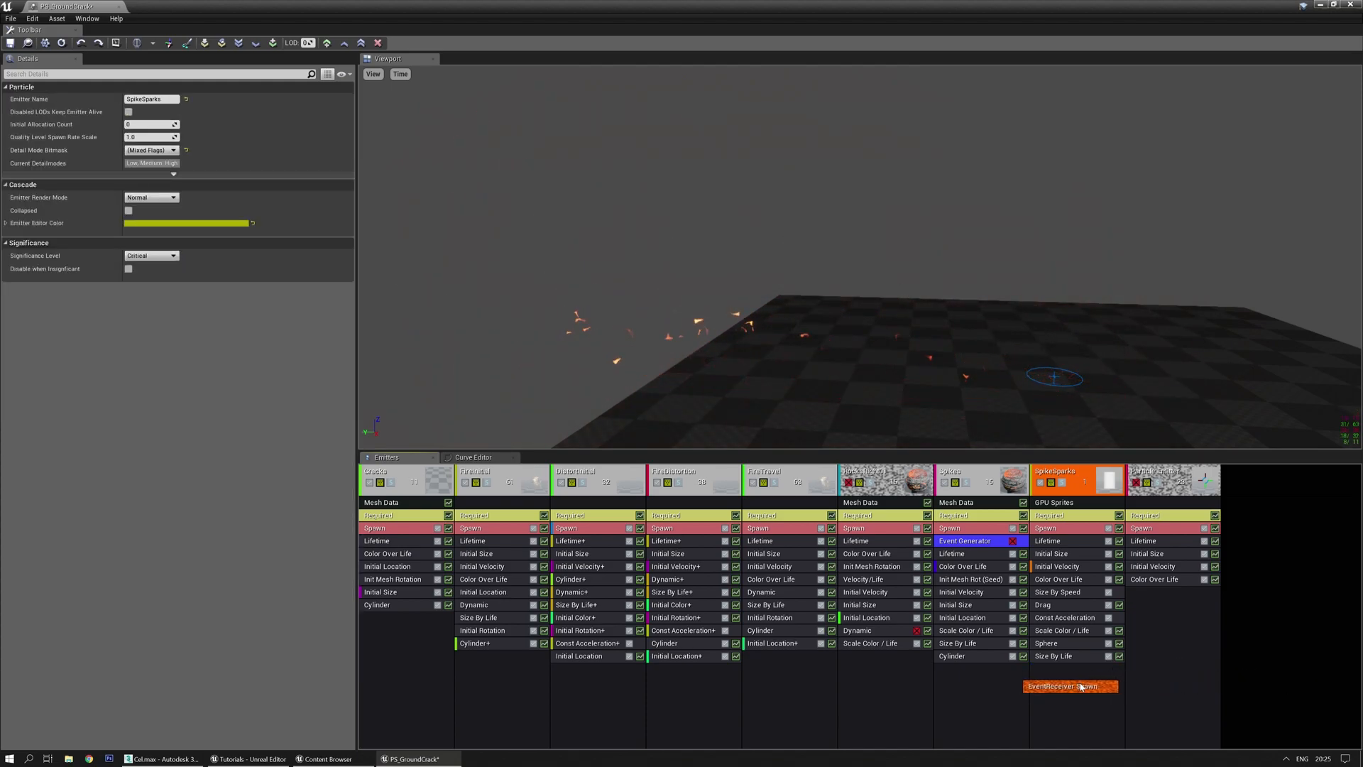
pyautogui.moveTo(995, 688); pyautogui.dragTo(912, 687)
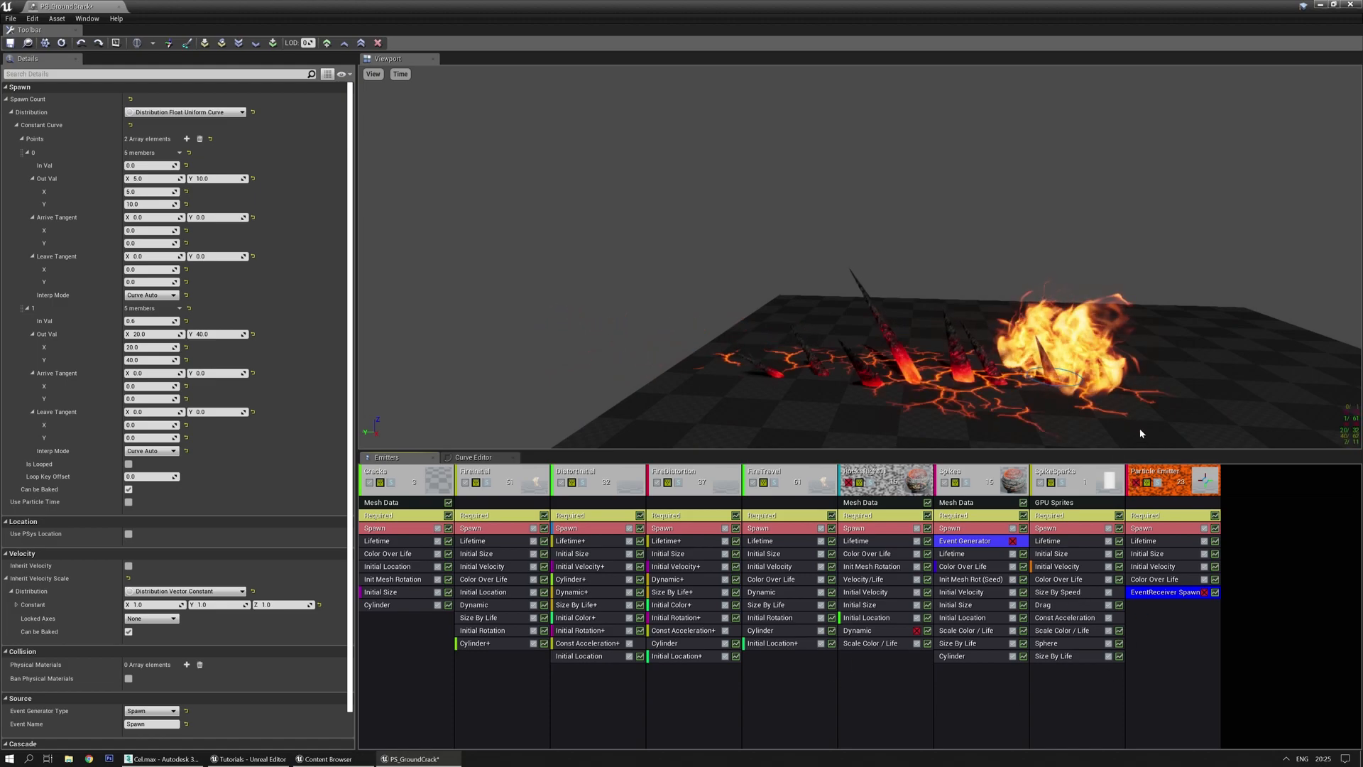
pyautogui.click(1062, 530)
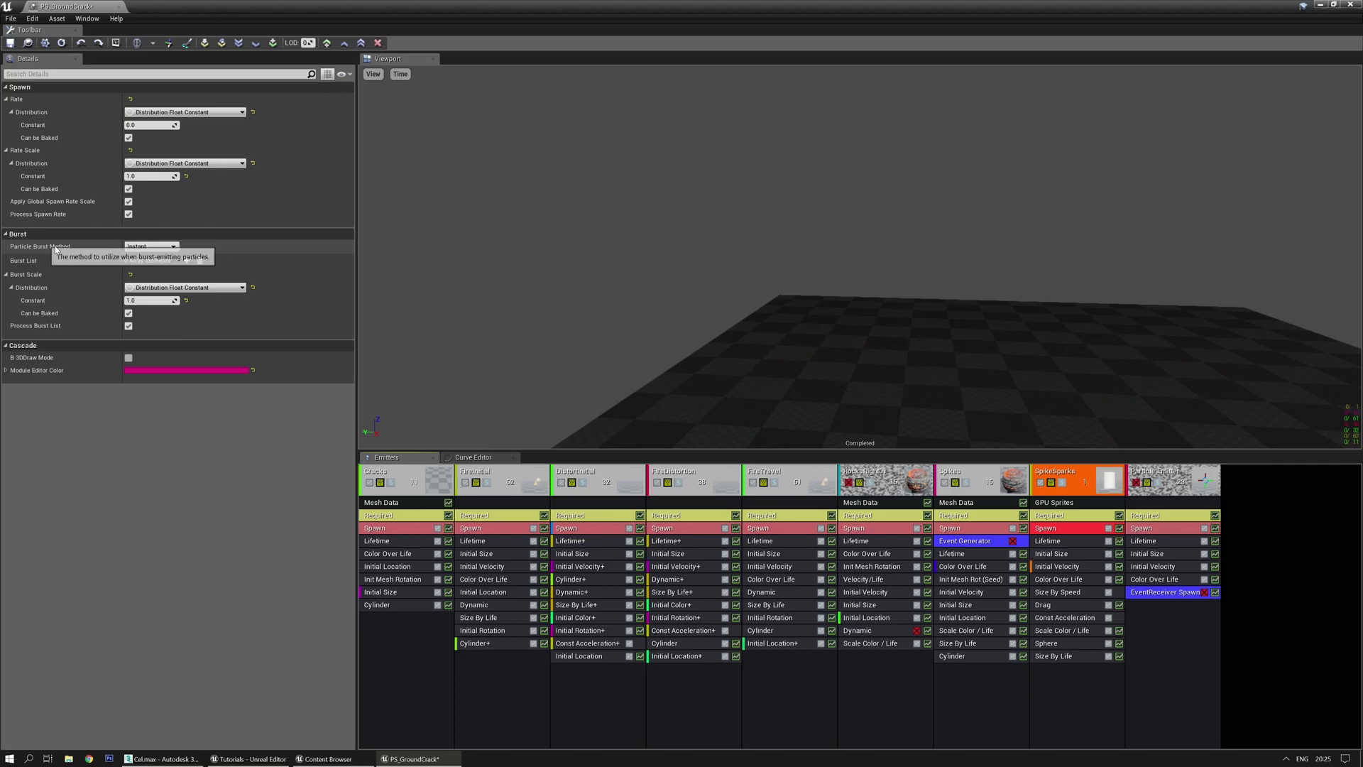
# Set SpikeSparks' Sphere start location distribution to Distribution Vector Constant Curve
pyautogui.click(1055, 644)
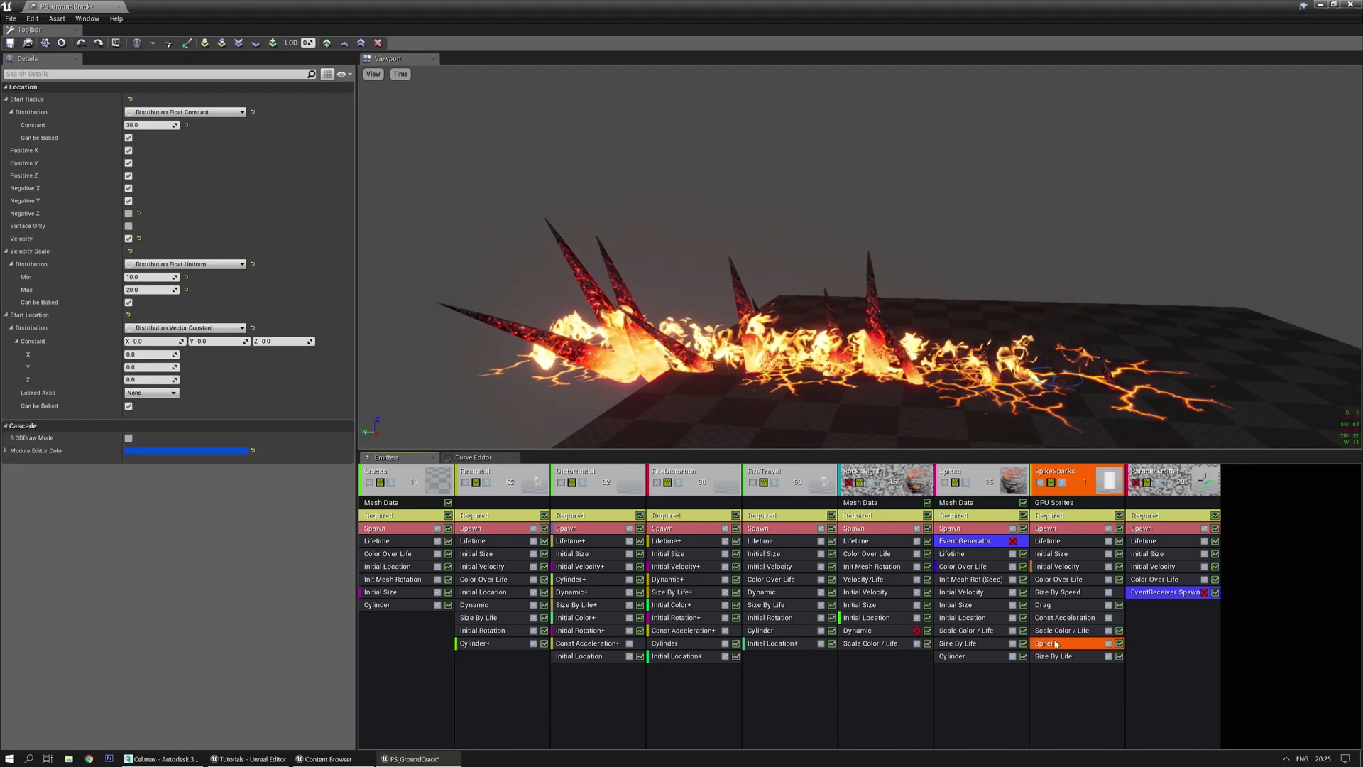
pyautogui.click(964, 644)
pyautogui.click(963, 618)
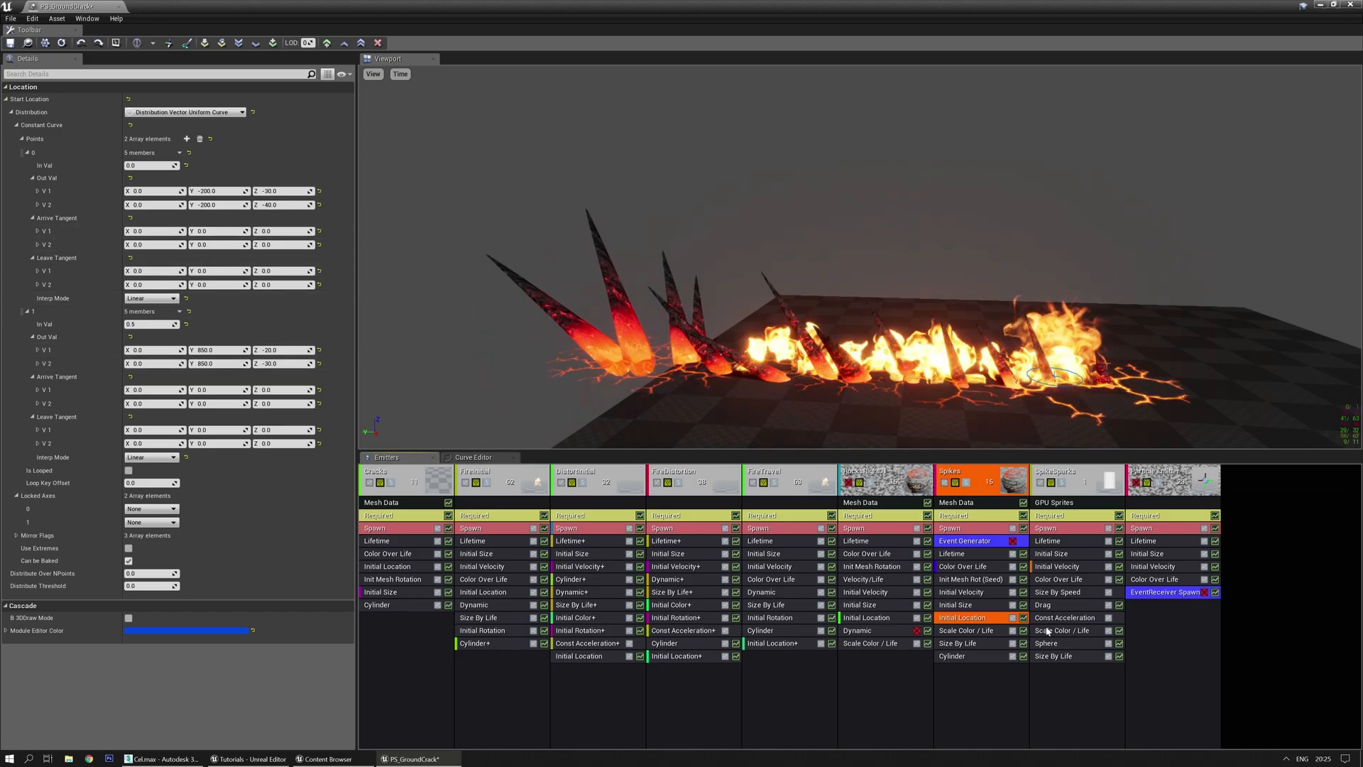
pyautogui.click(1065, 643)
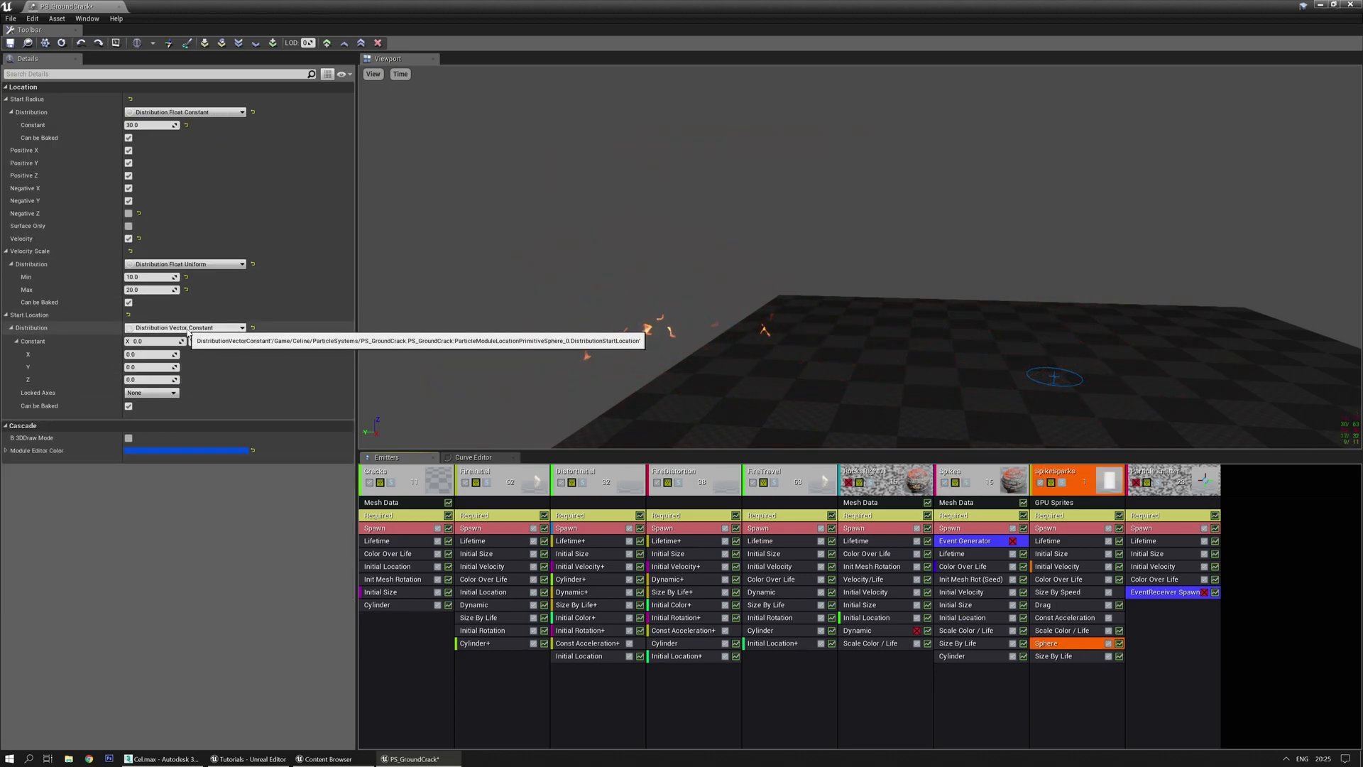
pyautogui.click(242, 327)
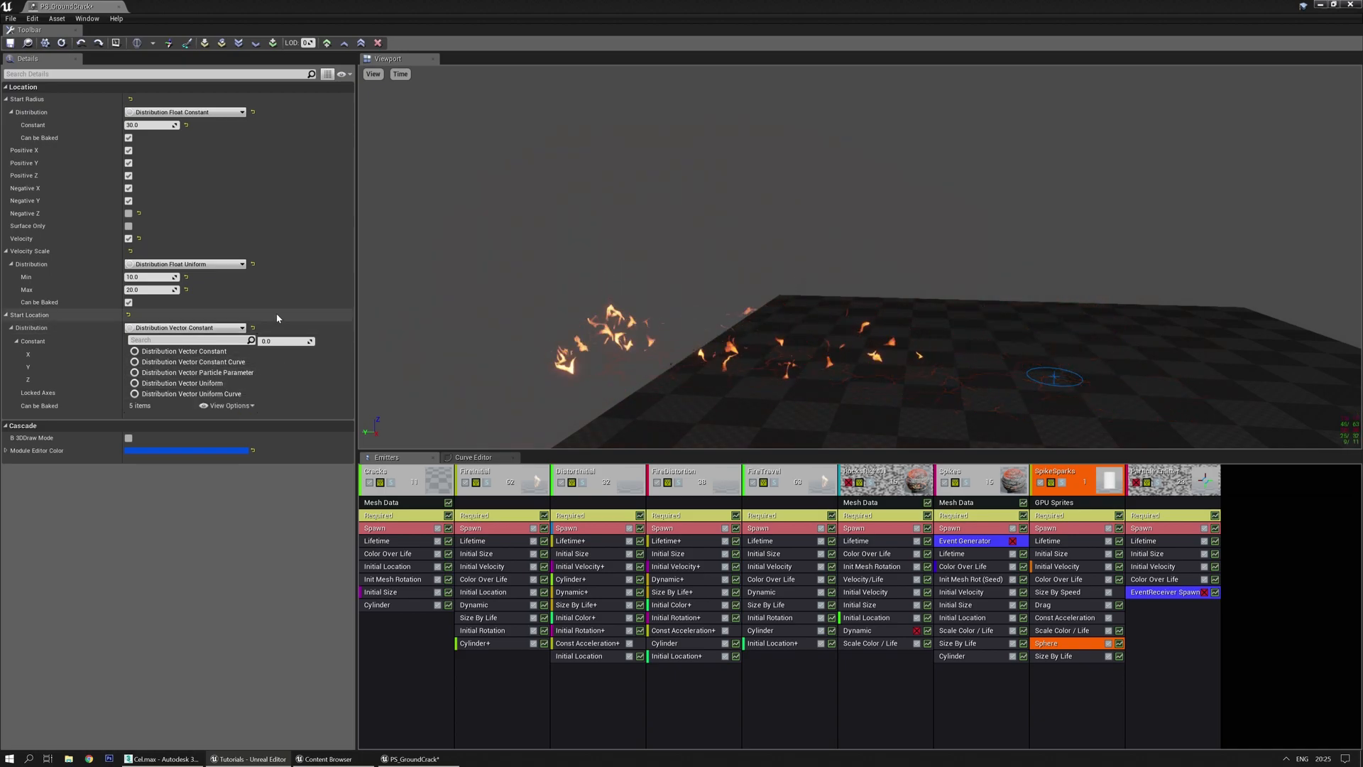
pyautogui.click(204, 363)
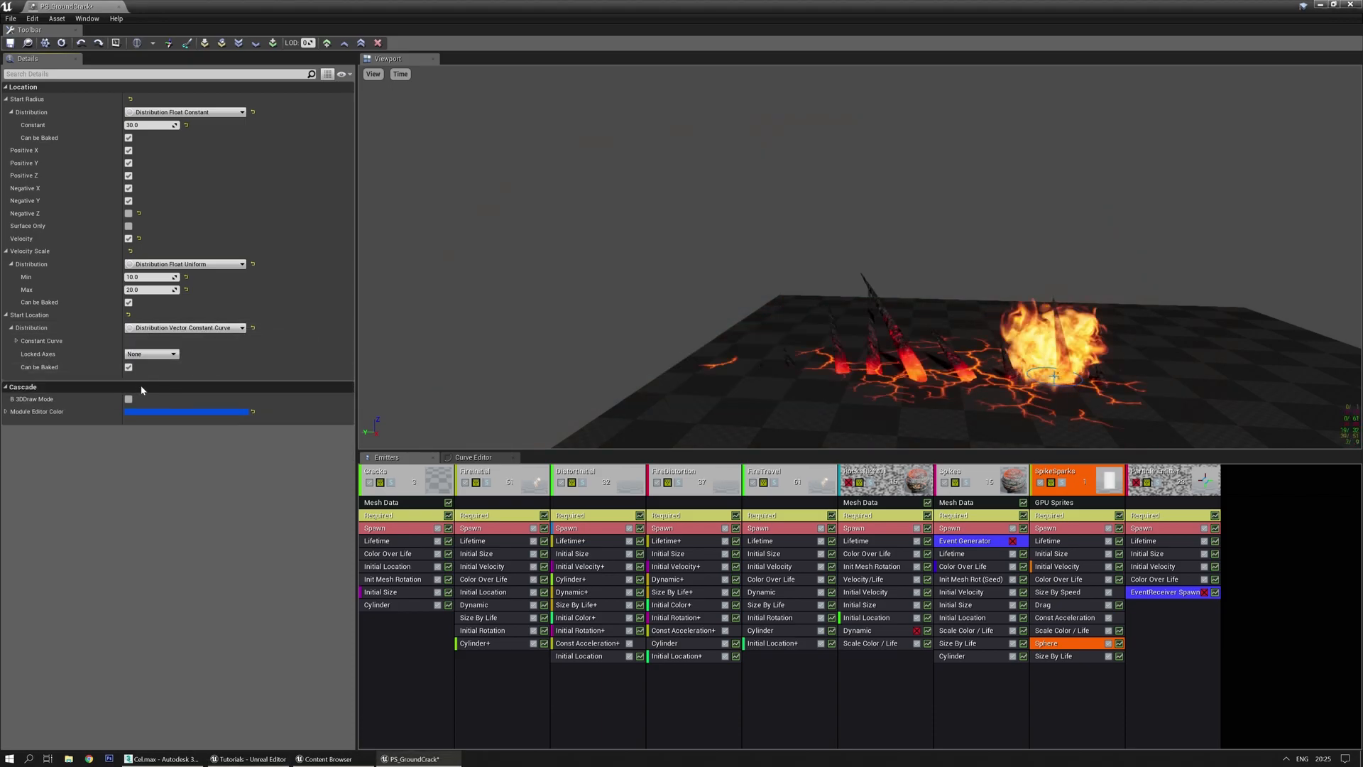
# Add two curve points and give the second point Out Val Y 850 at In Val 0.6
pyautogui.click(17, 341)
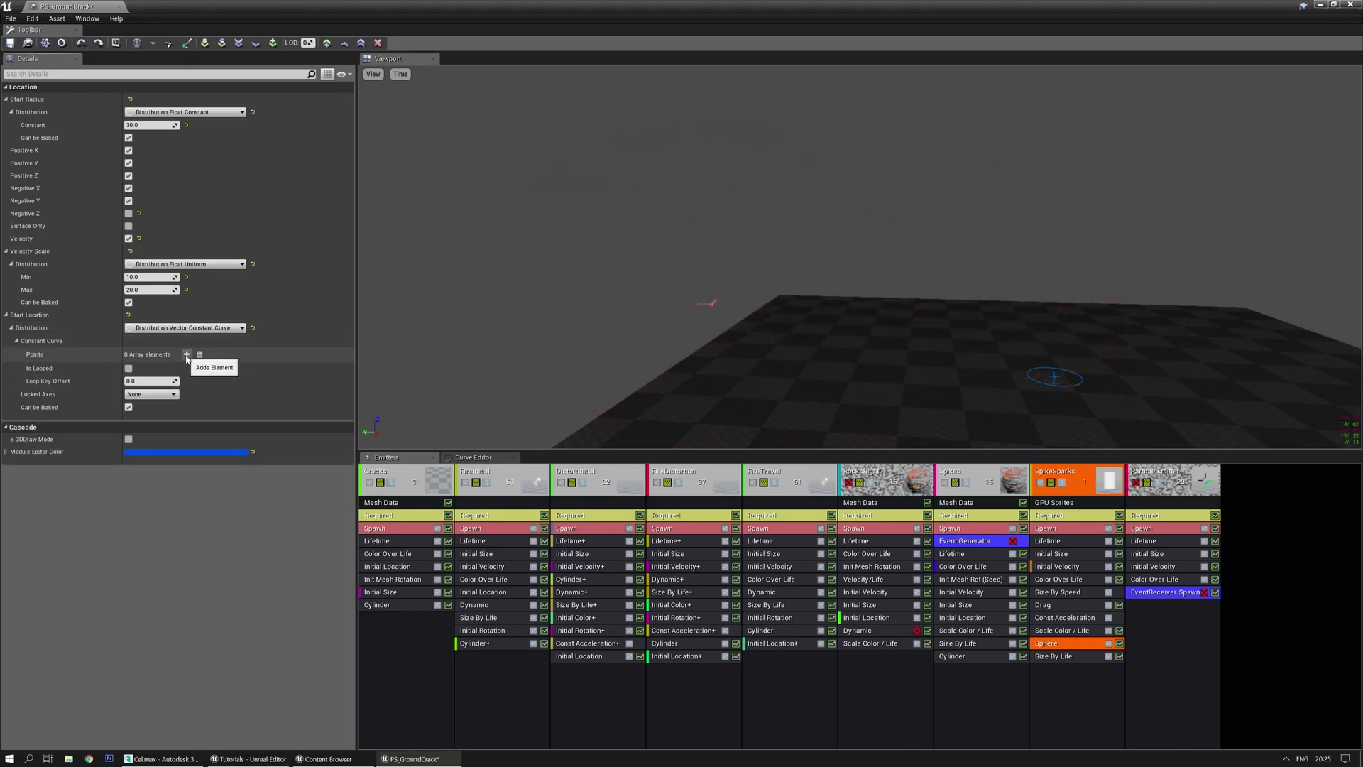
pyautogui.rightClick(288, 329)
pyautogui.click(328, 361)
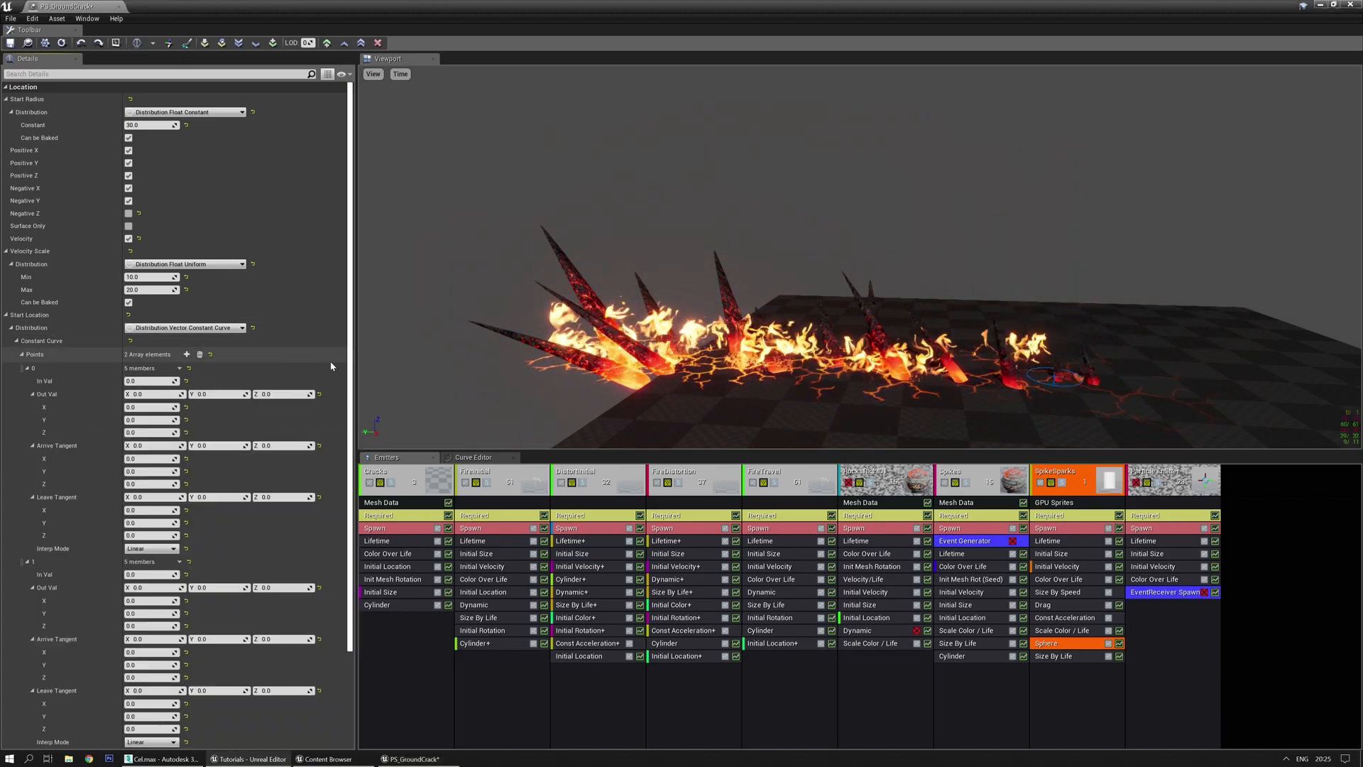
pyautogui.click(222, 588)
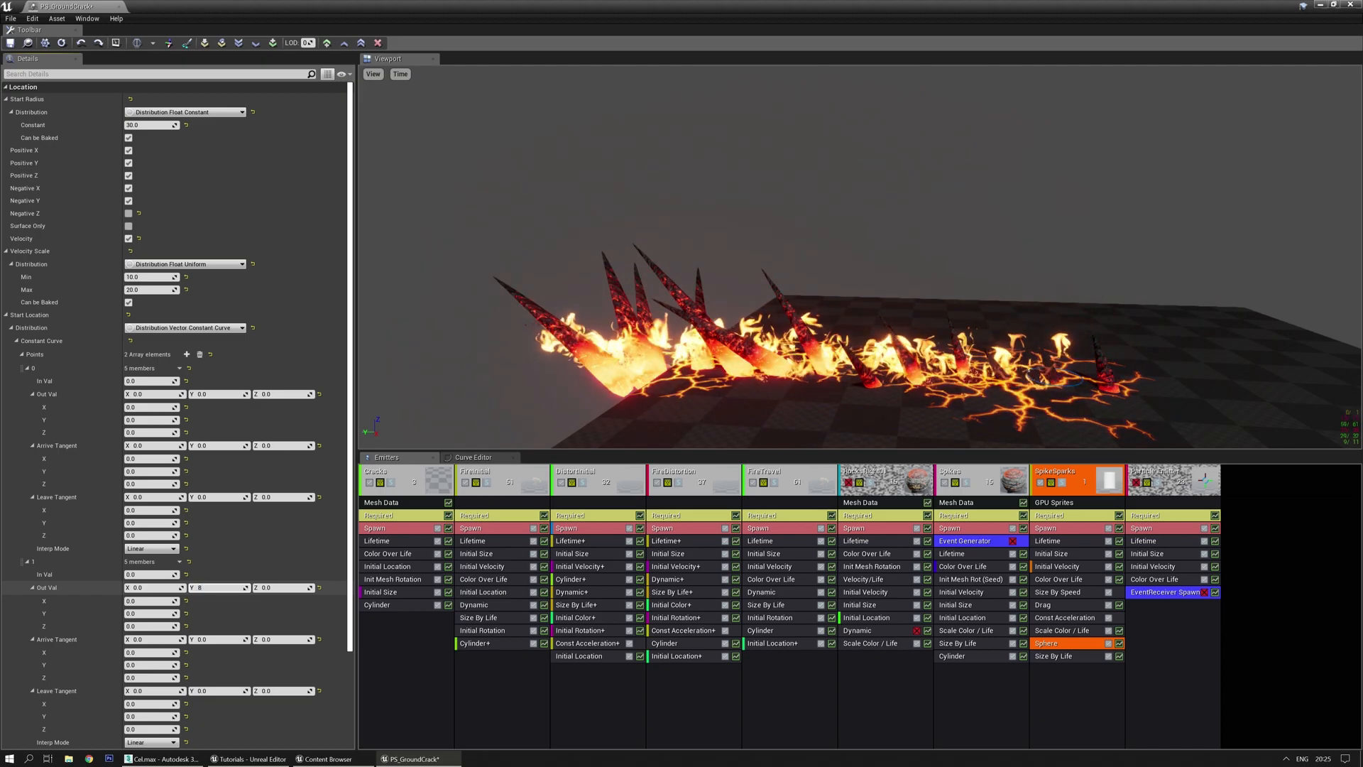
pyautogui.click(149, 574)
pyautogui.write('0.6')
pyautogui.press('Return')
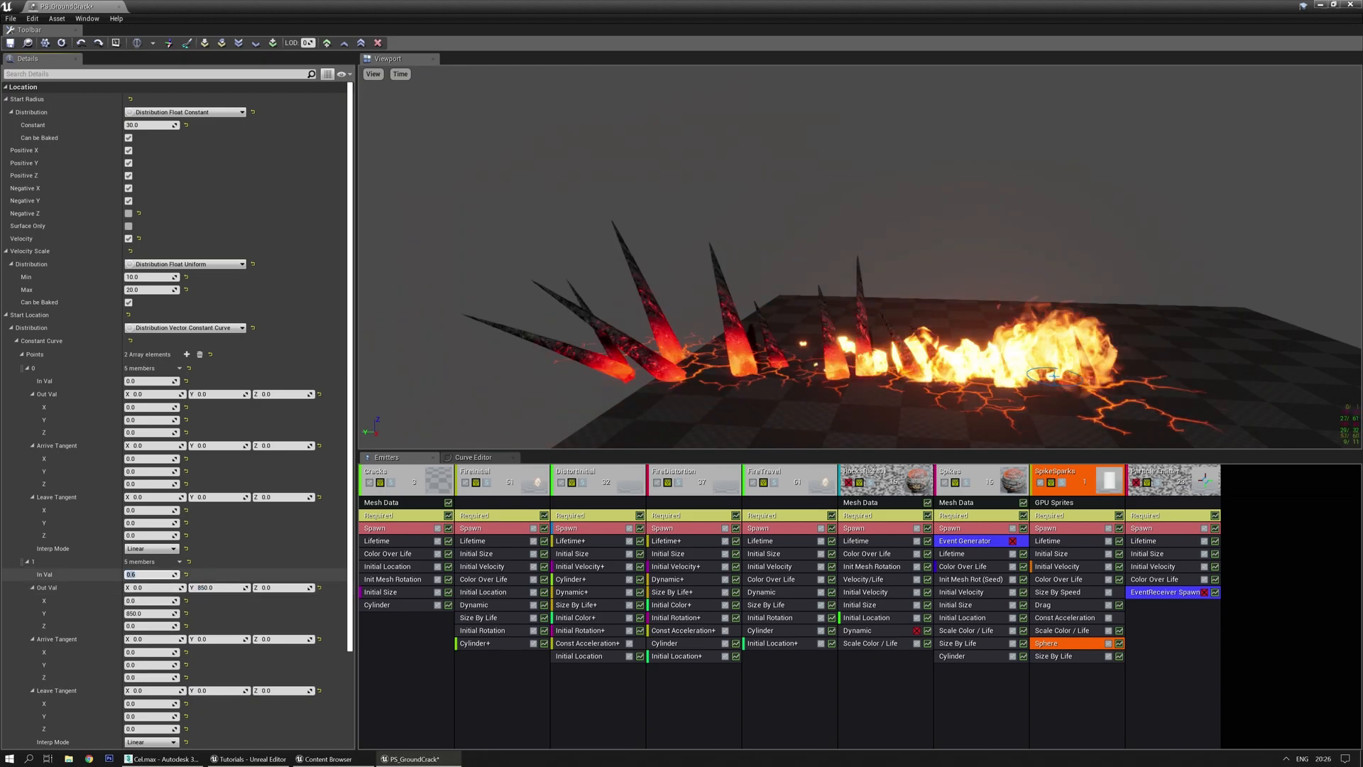
pyautogui.click(1065, 529)
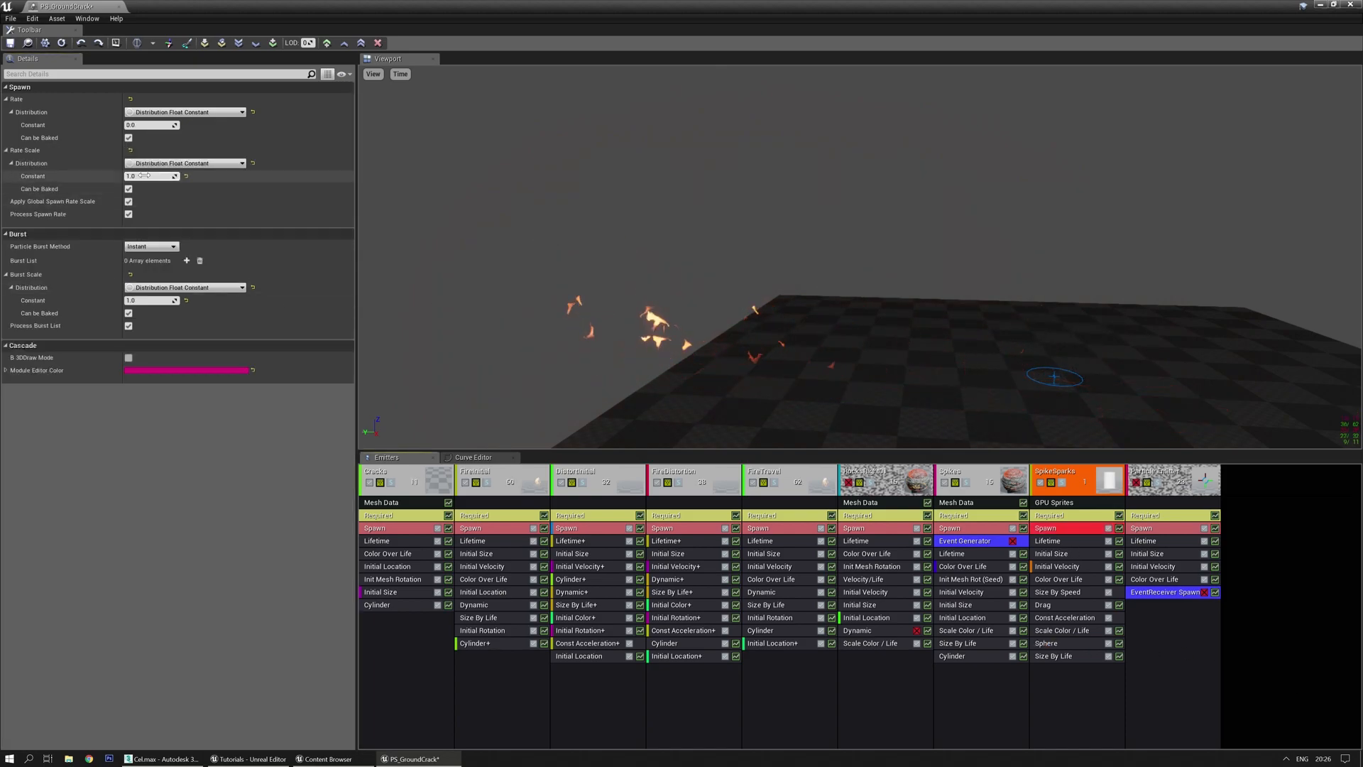
# Set the SpikeSparks Spawn rate constant to 1000, then 0, and finally 2
pyautogui.click(151, 125)
pyautogui.write('1000')
pyautogui.press('Return')
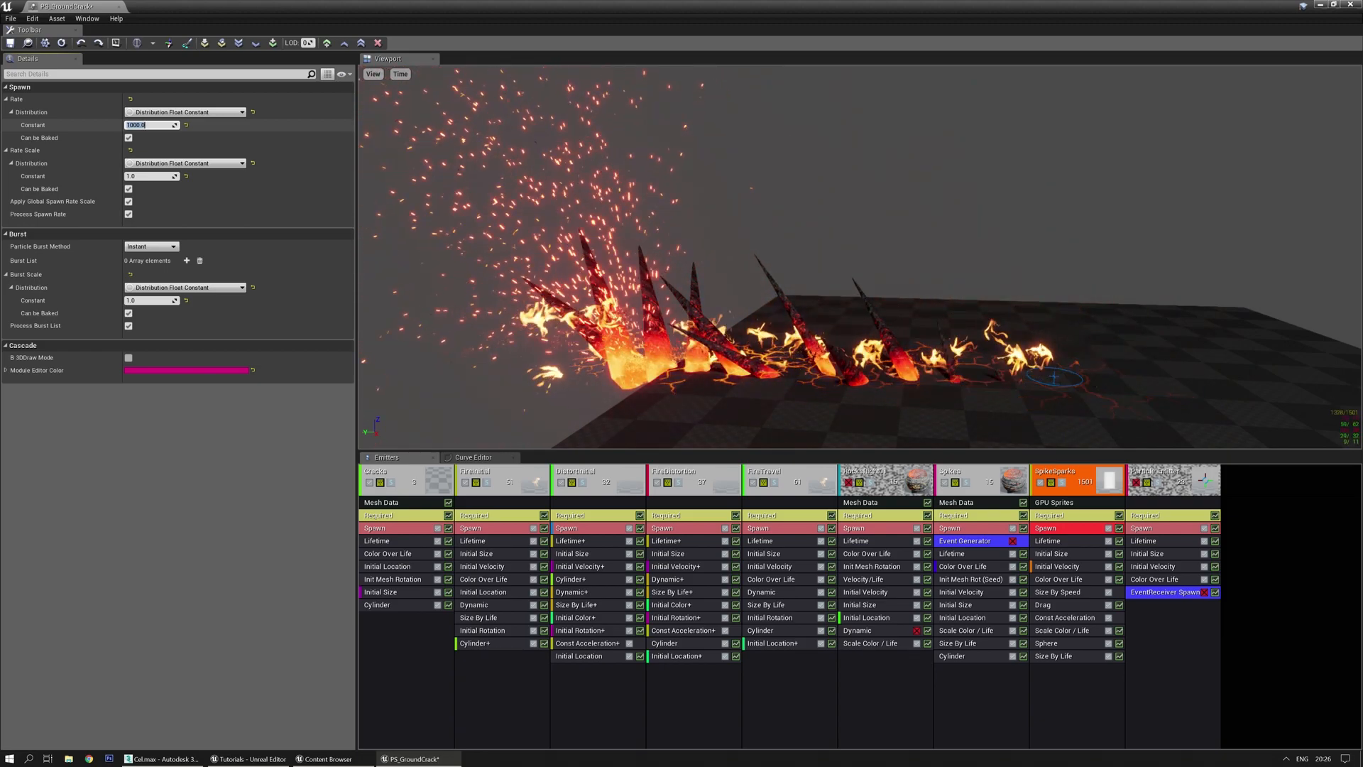
pyautogui.write('0')
pyautogui.press('Return')
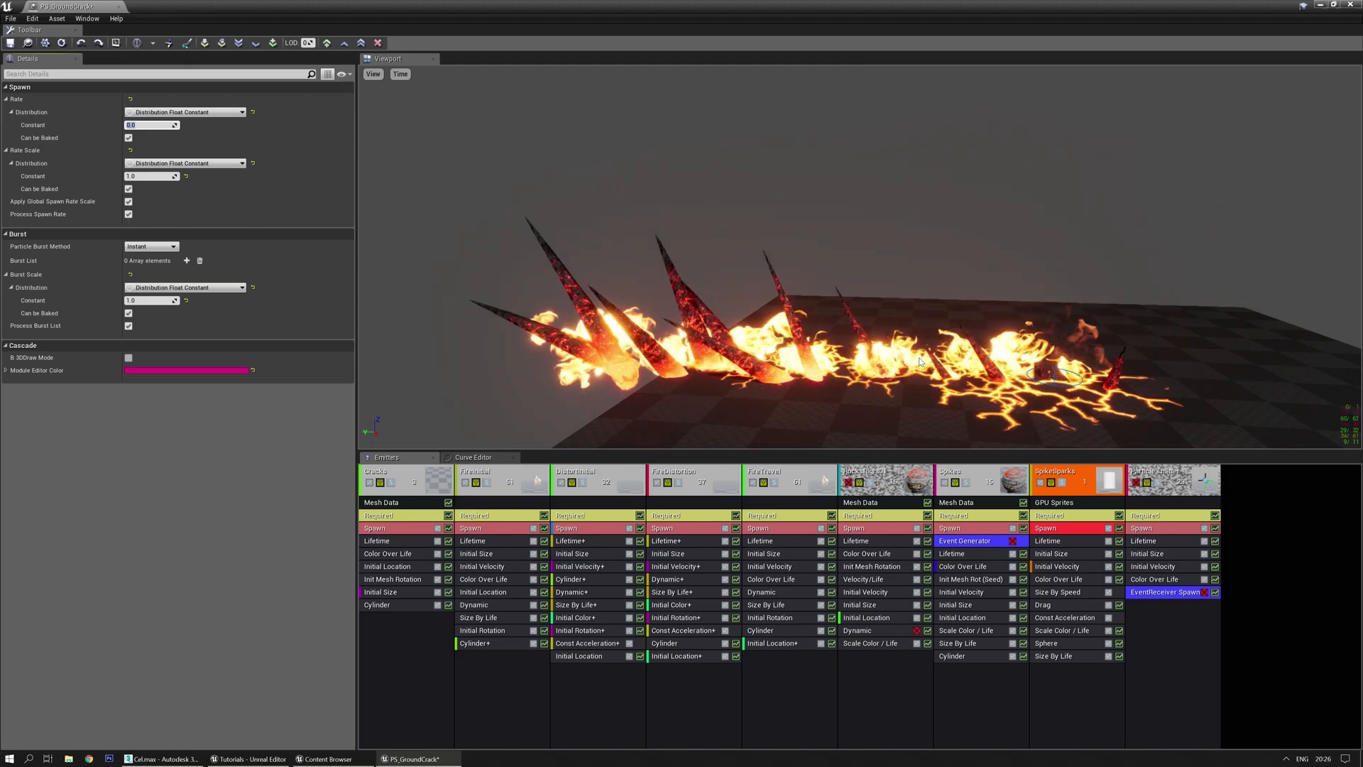
pyautogui.write('2')
pyautogui.press('Return')
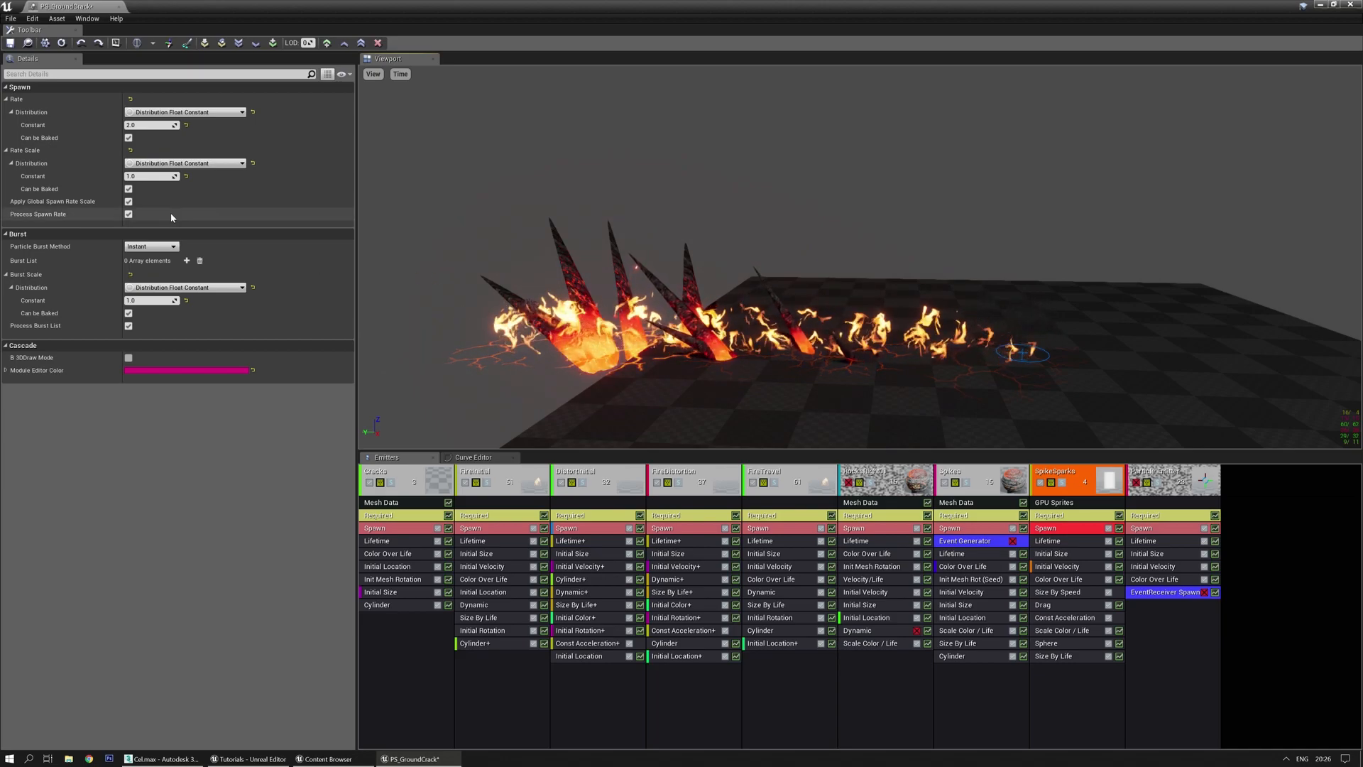
# Add ten entries to the SpikeSparks Burst List and expand them all
pyautogui.click(187, 260)
pyautogui.click(187, 261)
pyautogui.click(186, 261)
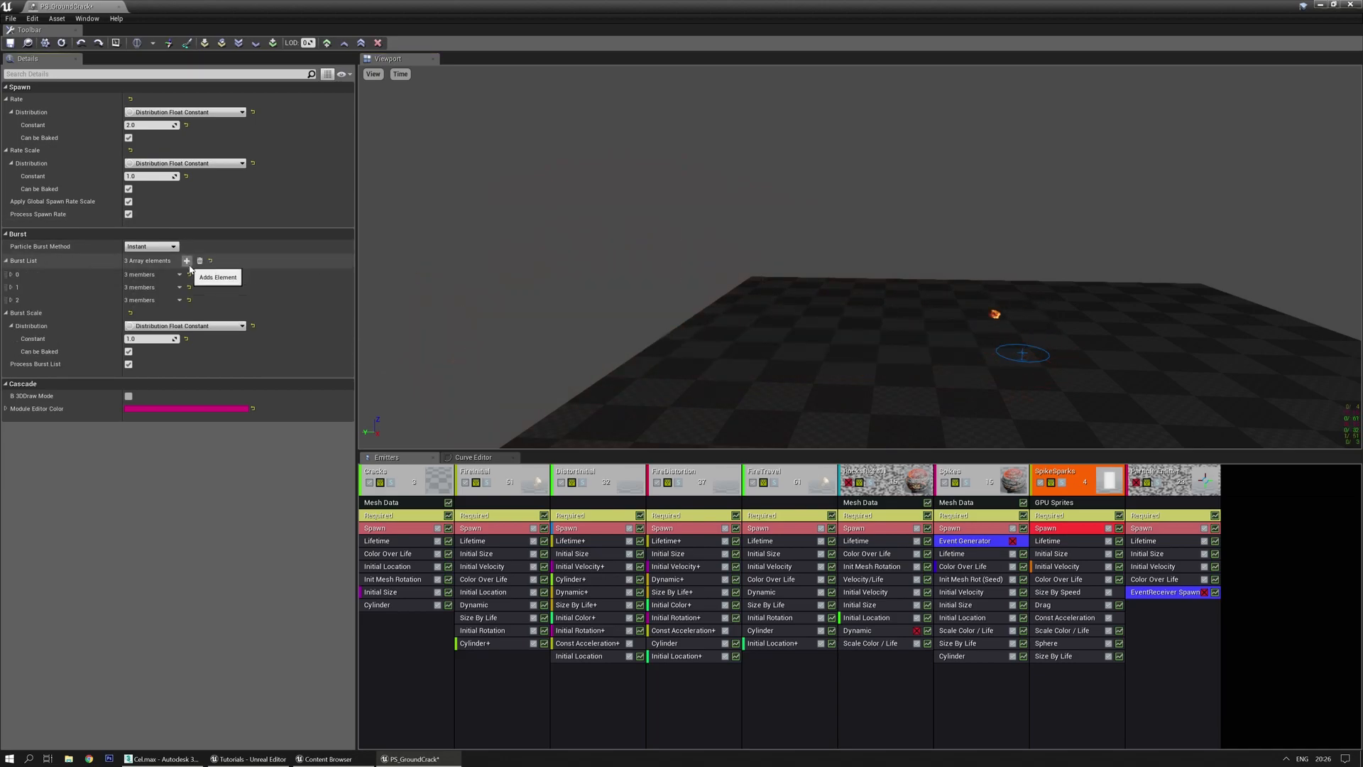
pyautogui.click(186, 261)
pyautogui.click(187, 261)
pyautogui.click(187, 261)
pyautogui.click(187, 261)
pyautogui.click(187, 261)
pyautogui.click(186, 261)
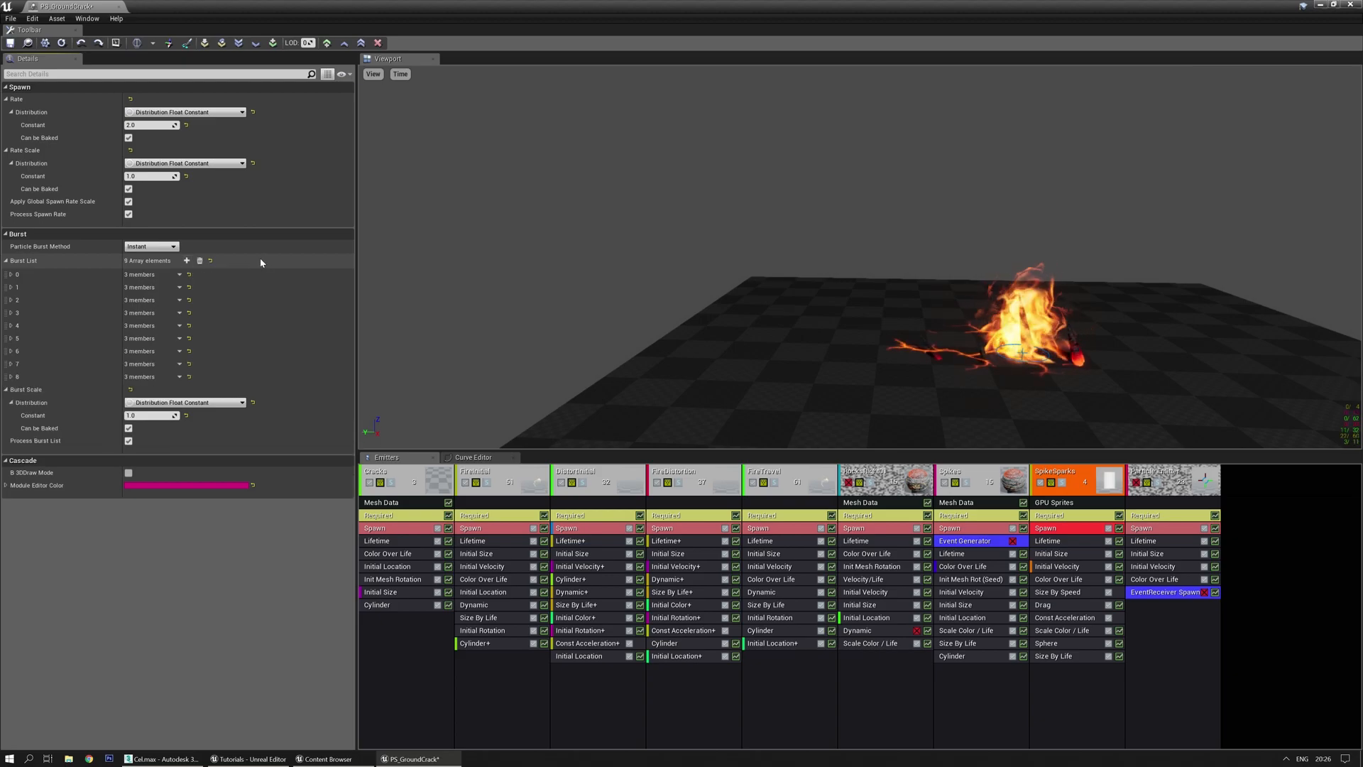
pyautogui.click(187, 260)
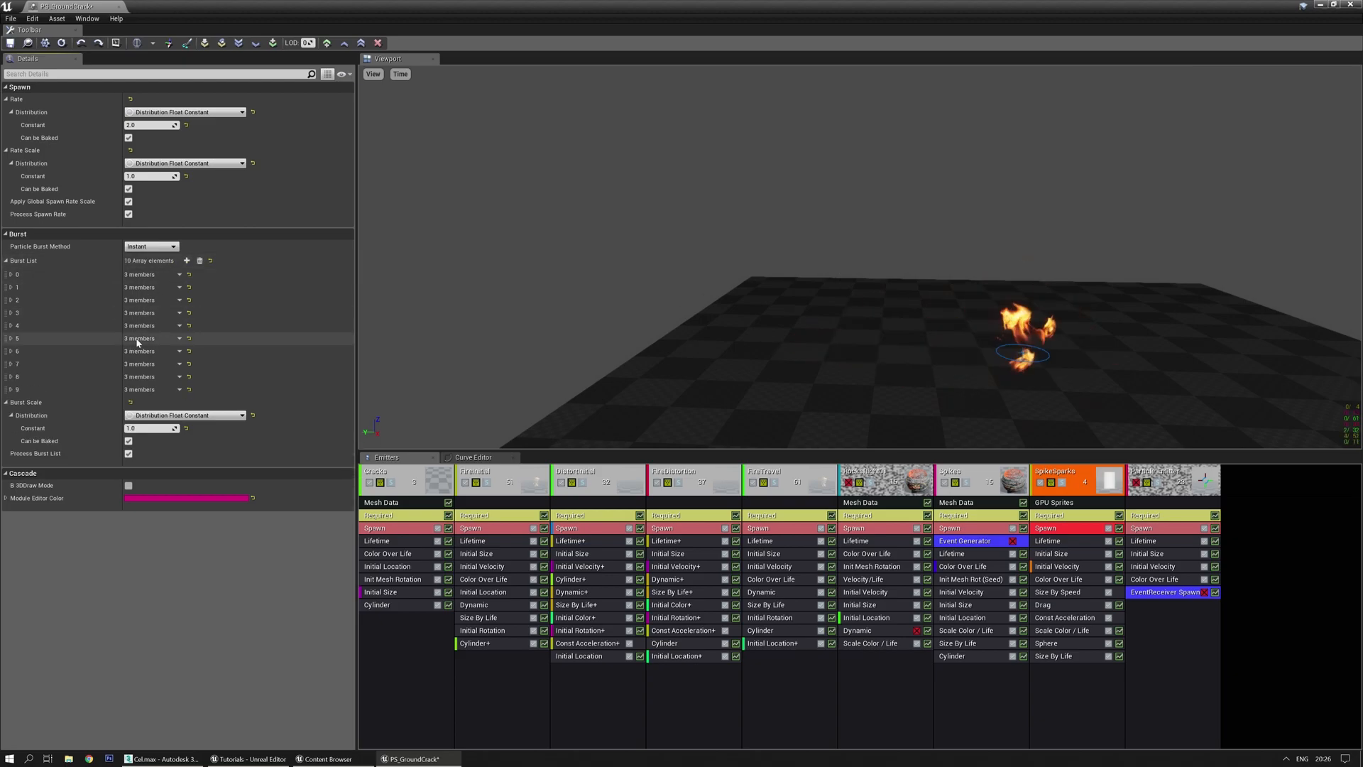
pyautogui.rightClick(252, 243)
pyautogui.click(274, 262)
pyautogui.scroll(-3, 217, 316)
pyautogui.scroll(3, 218, 316)
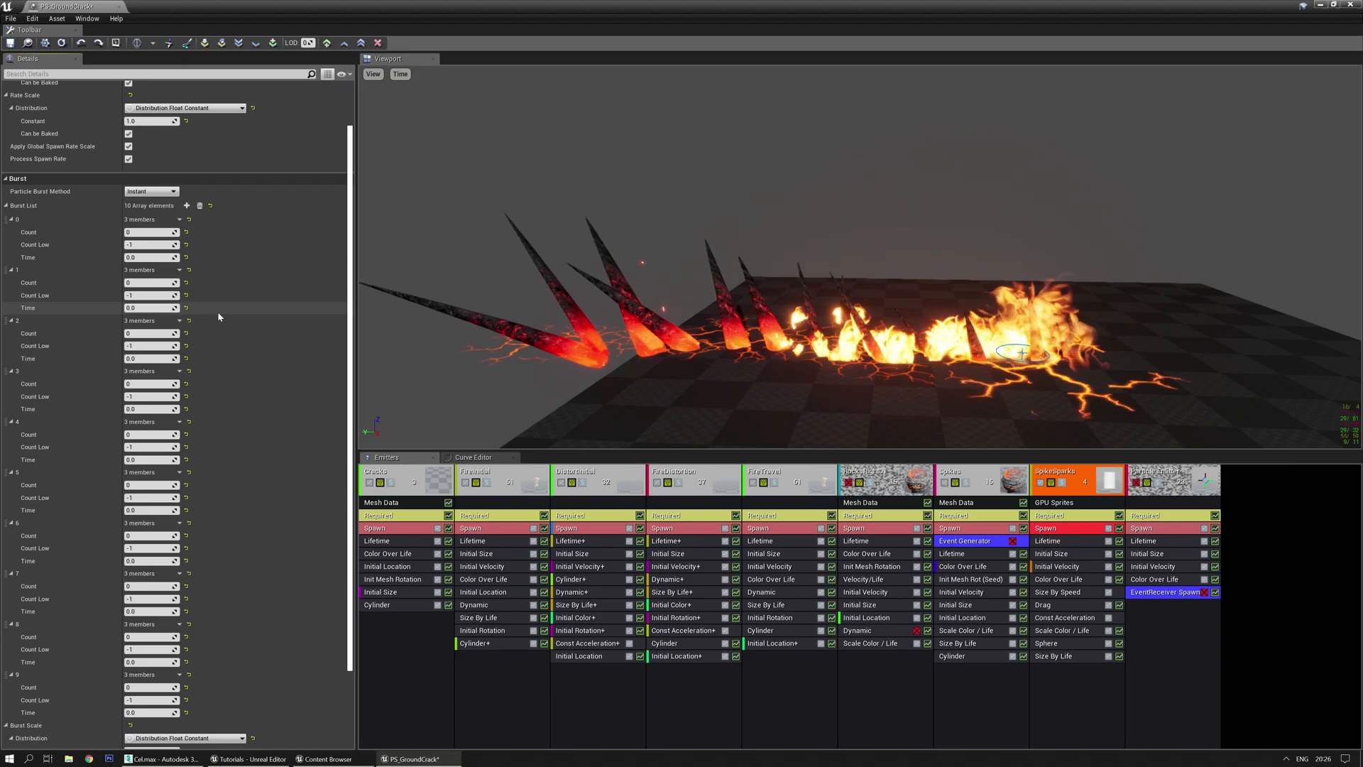
# Set the early burst counts: 5, 6, 15, and 20 with a minimum of 10
pyautogui.click(149, 232)
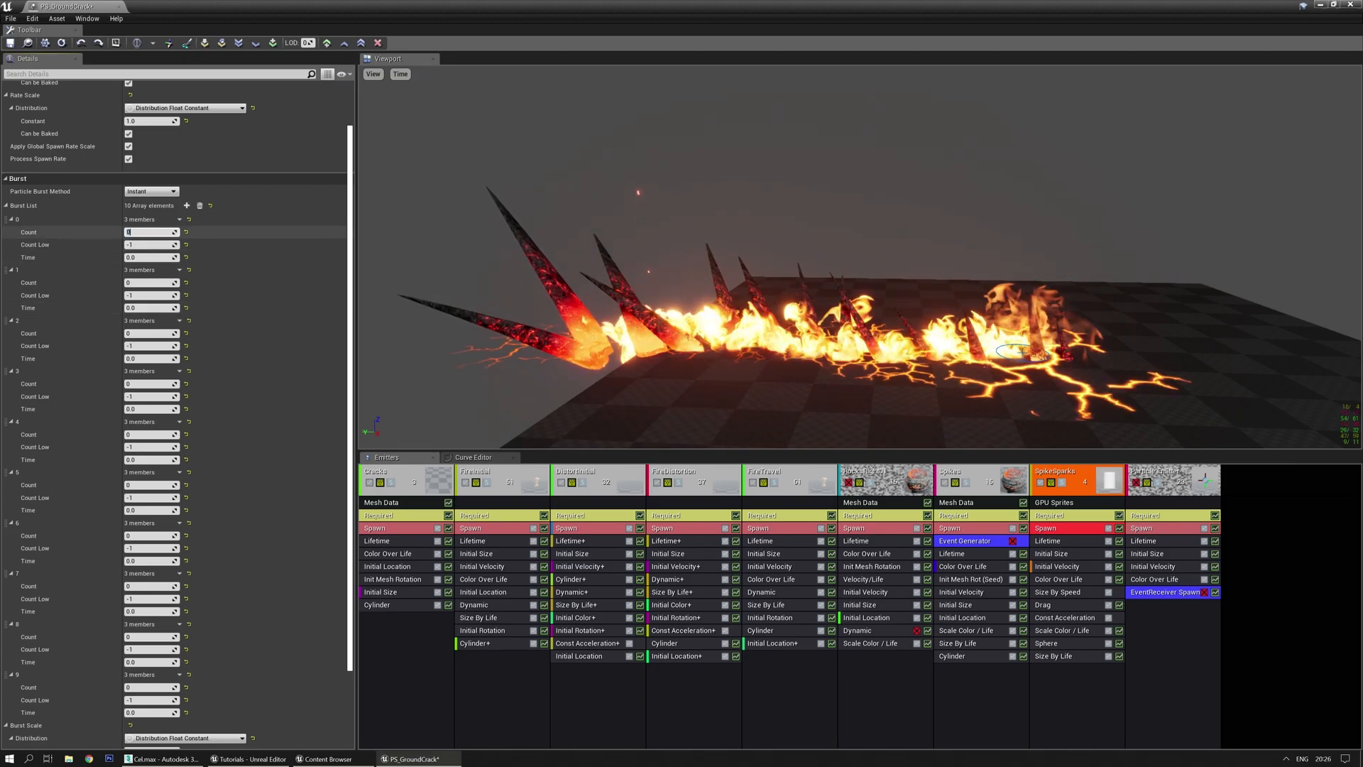
pyautogui.write('5')
pyautogui.press('Tab')
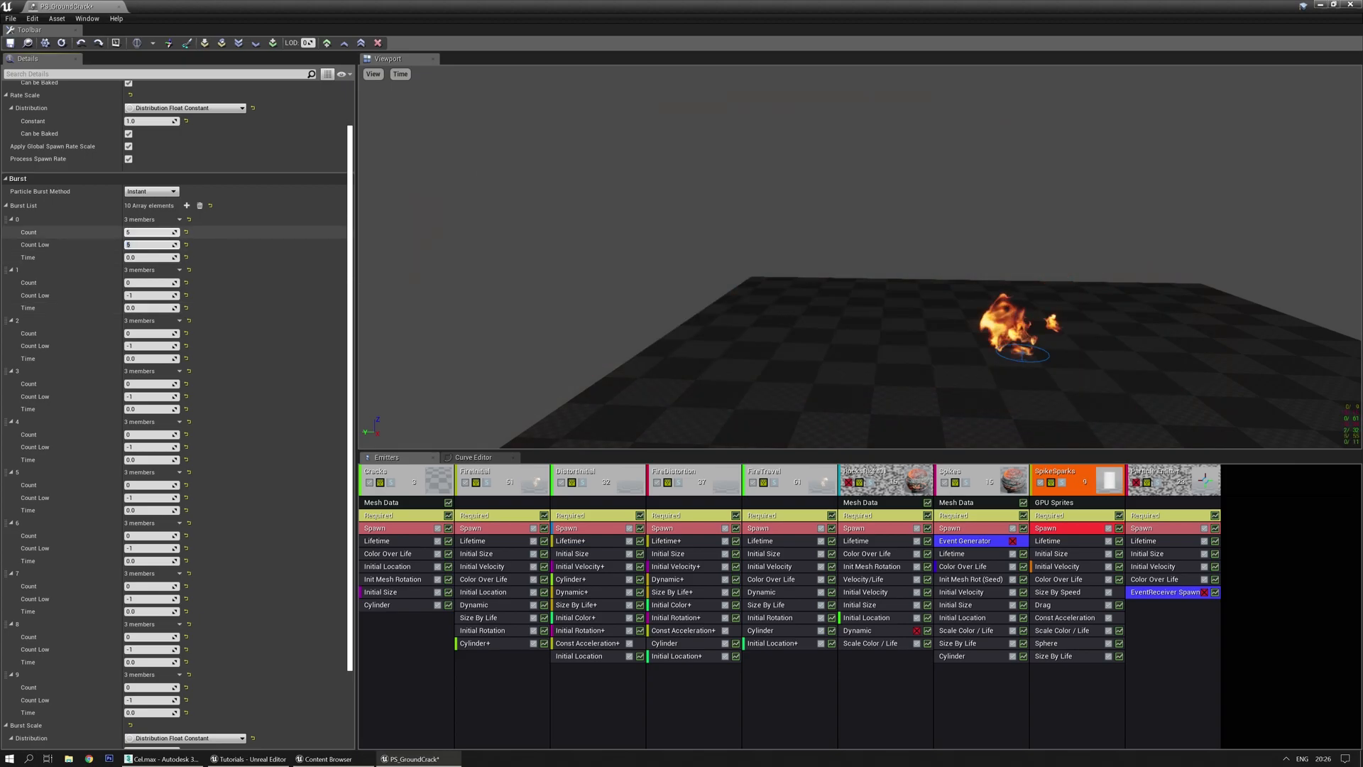
pyautogui.click(135, 283)
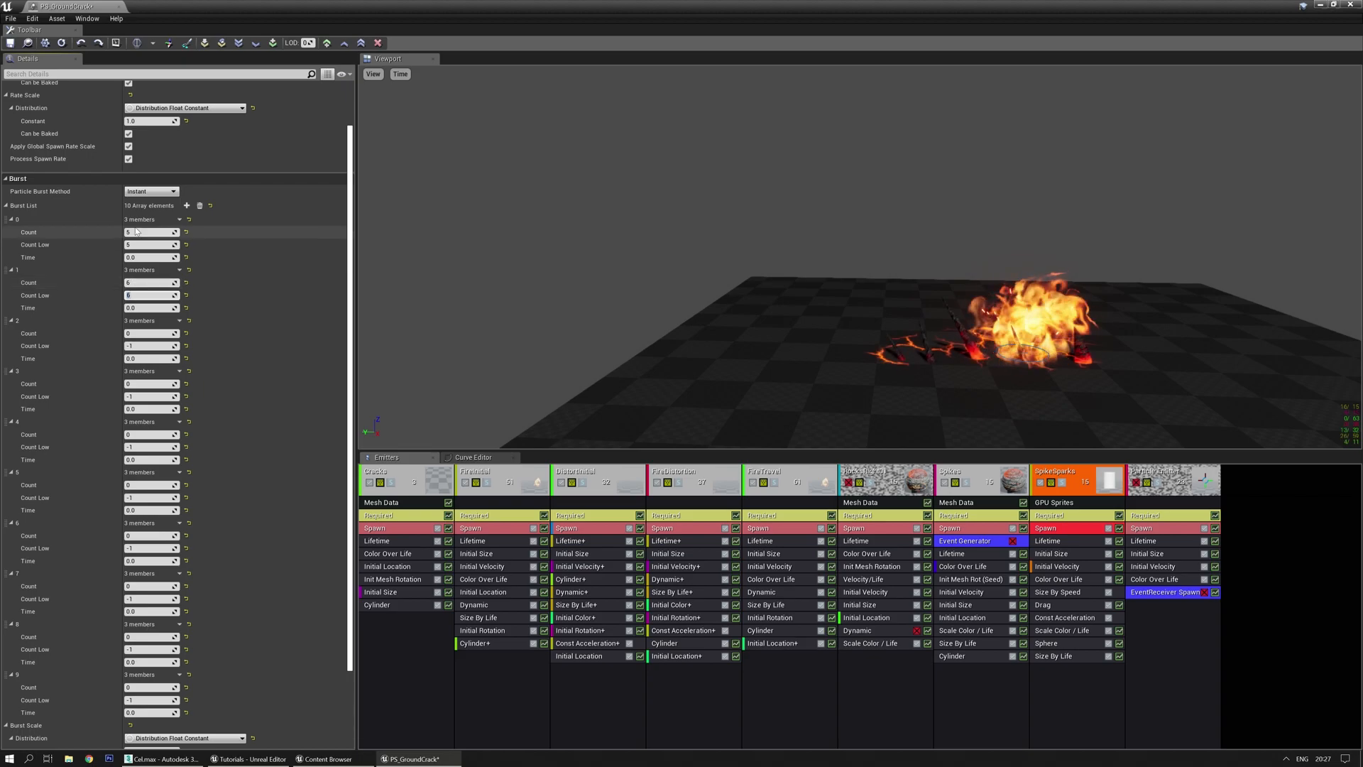
pyautogui.write('6')
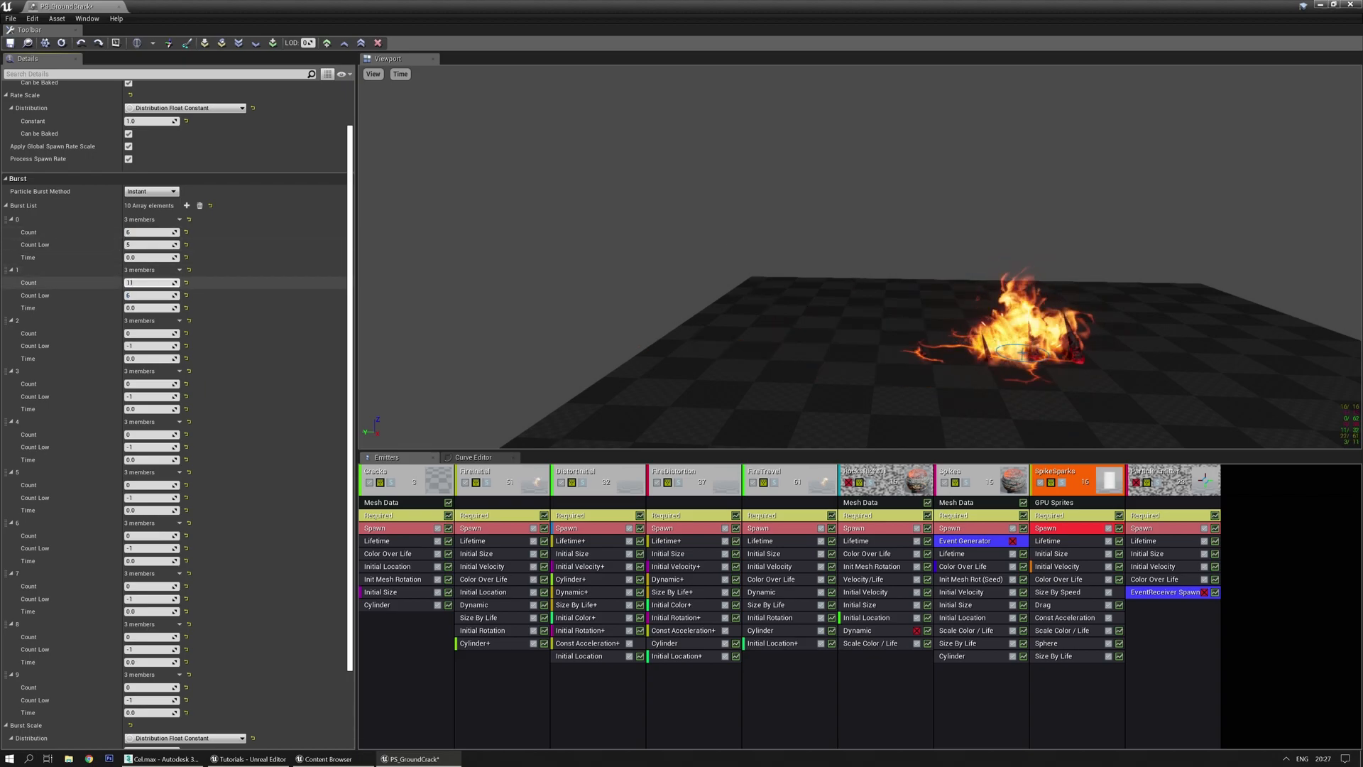
pyautogui.click(145, 333)
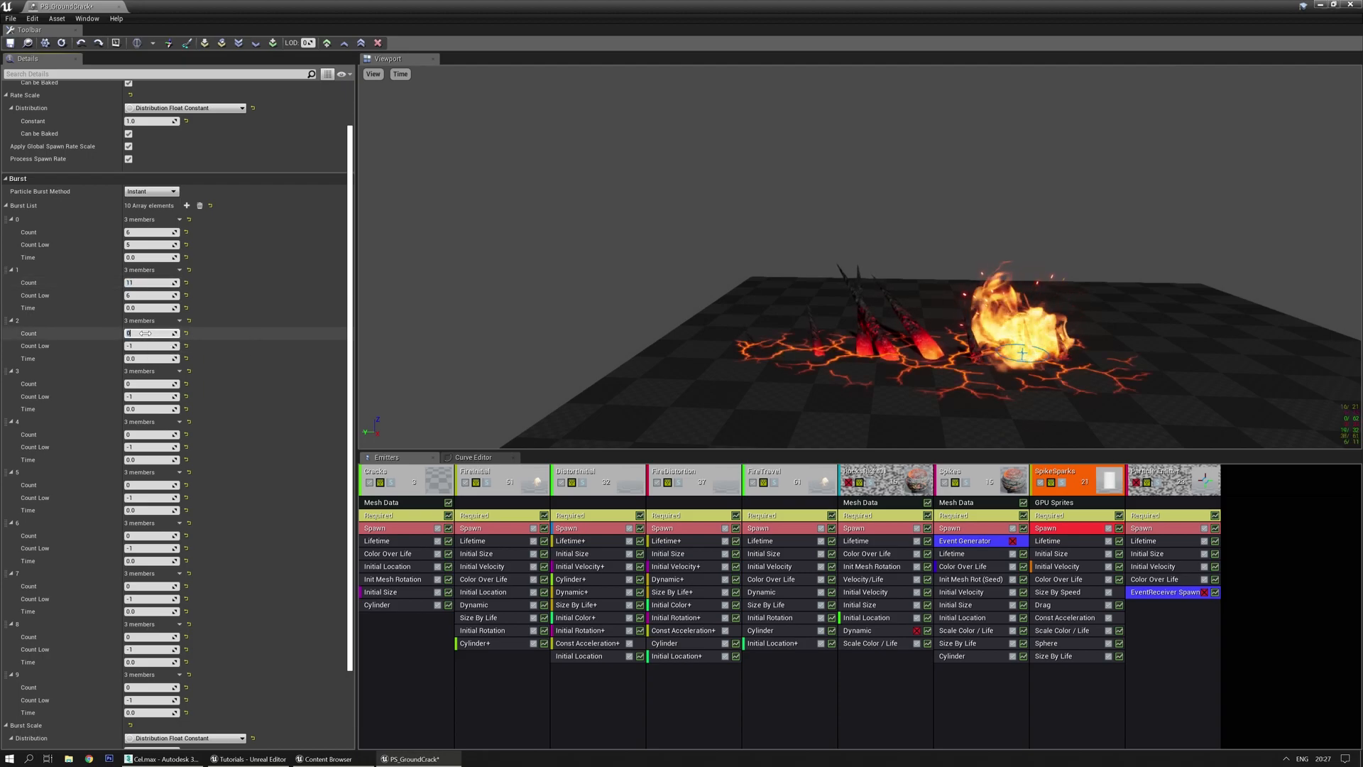
pyautogui.write('15')
pyautogui.press('Tab')
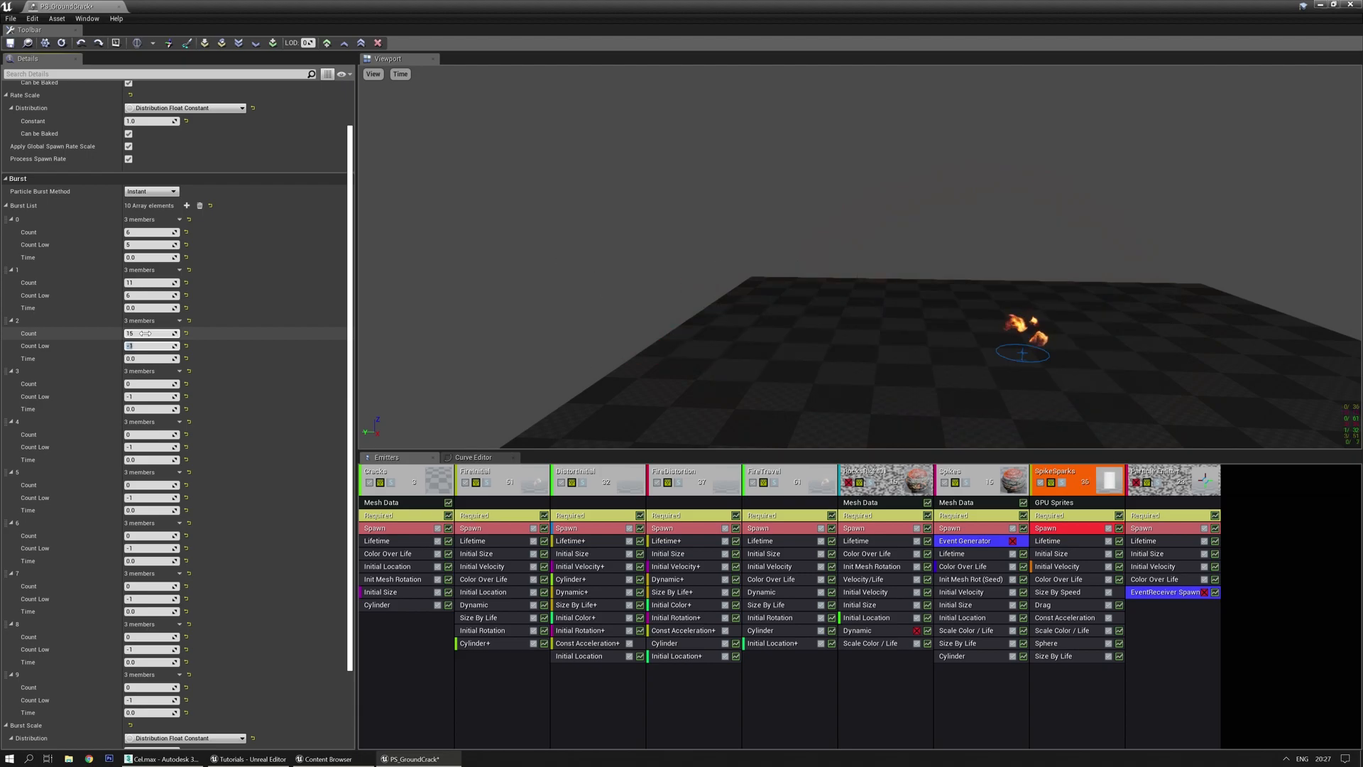
pyautogui.click(142, 386)
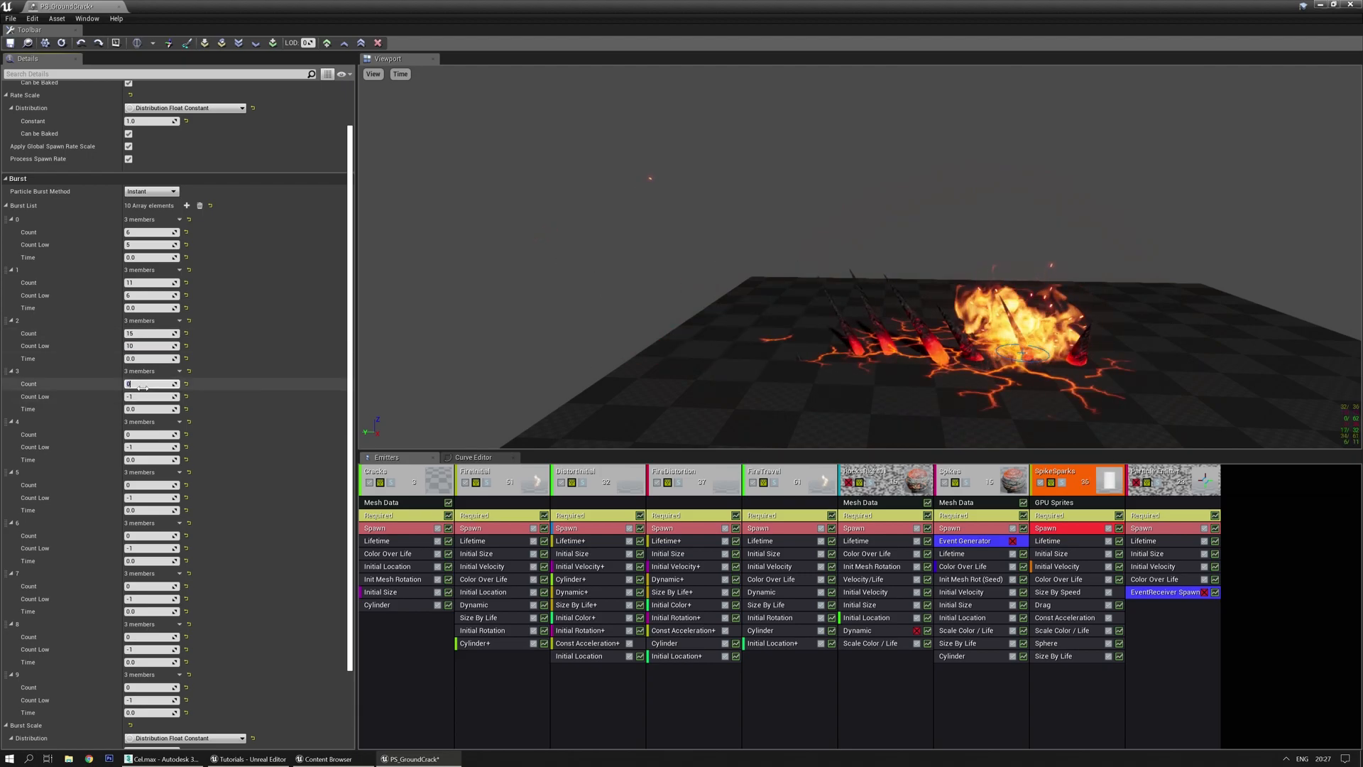
pyautogui.press('Tab')
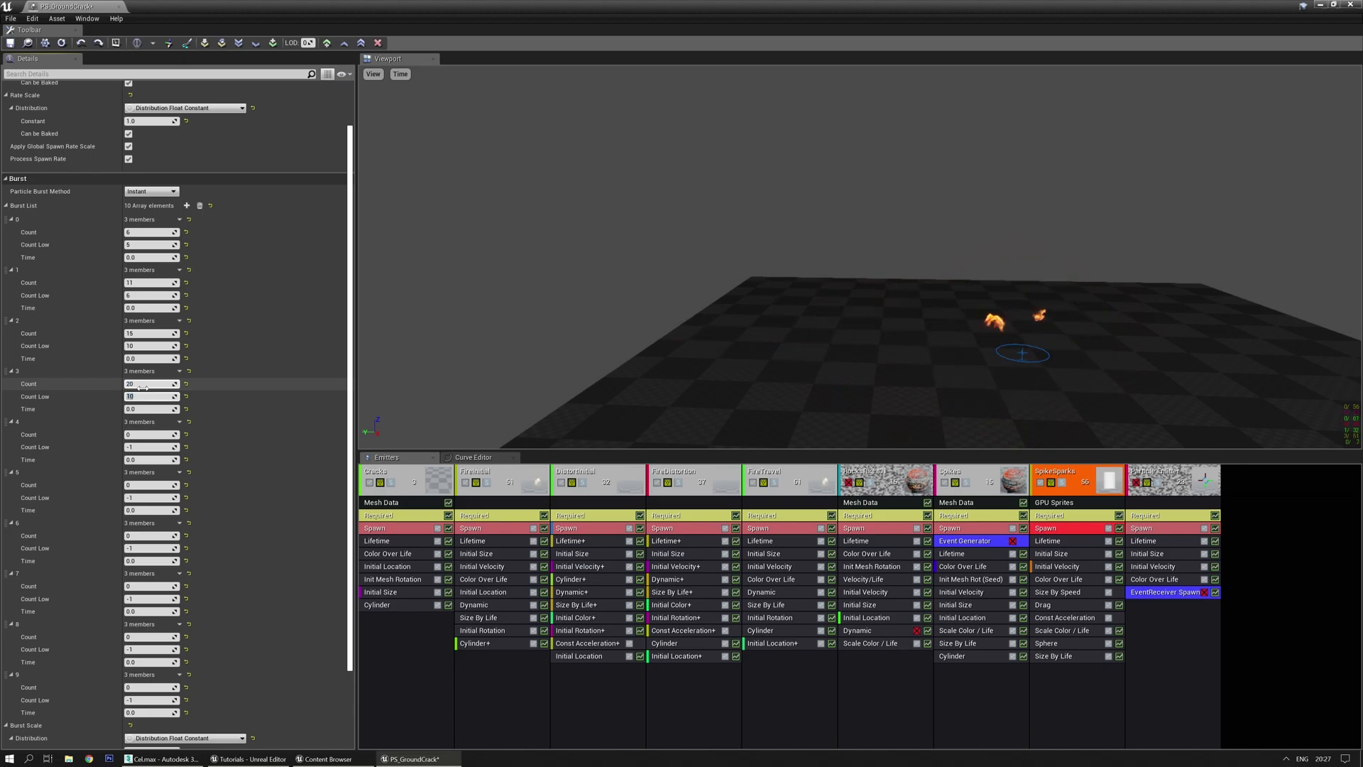
pyautogui.write('10')
pyautogui.press('Return')
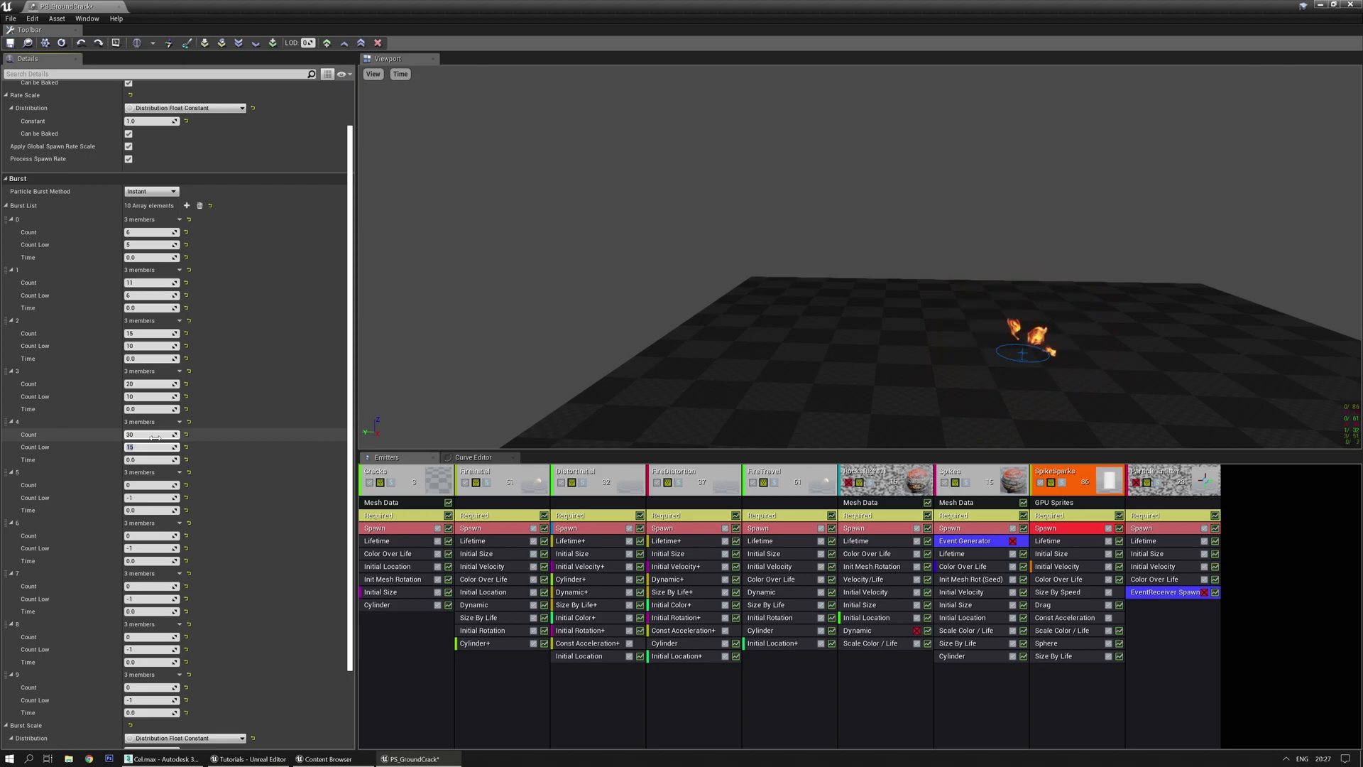
pyautogui.write('15')
# Set burst counts of 40 for the sixth, 50 for burst 8 and 80 for burst 9
pyautogui.click(153, 486)
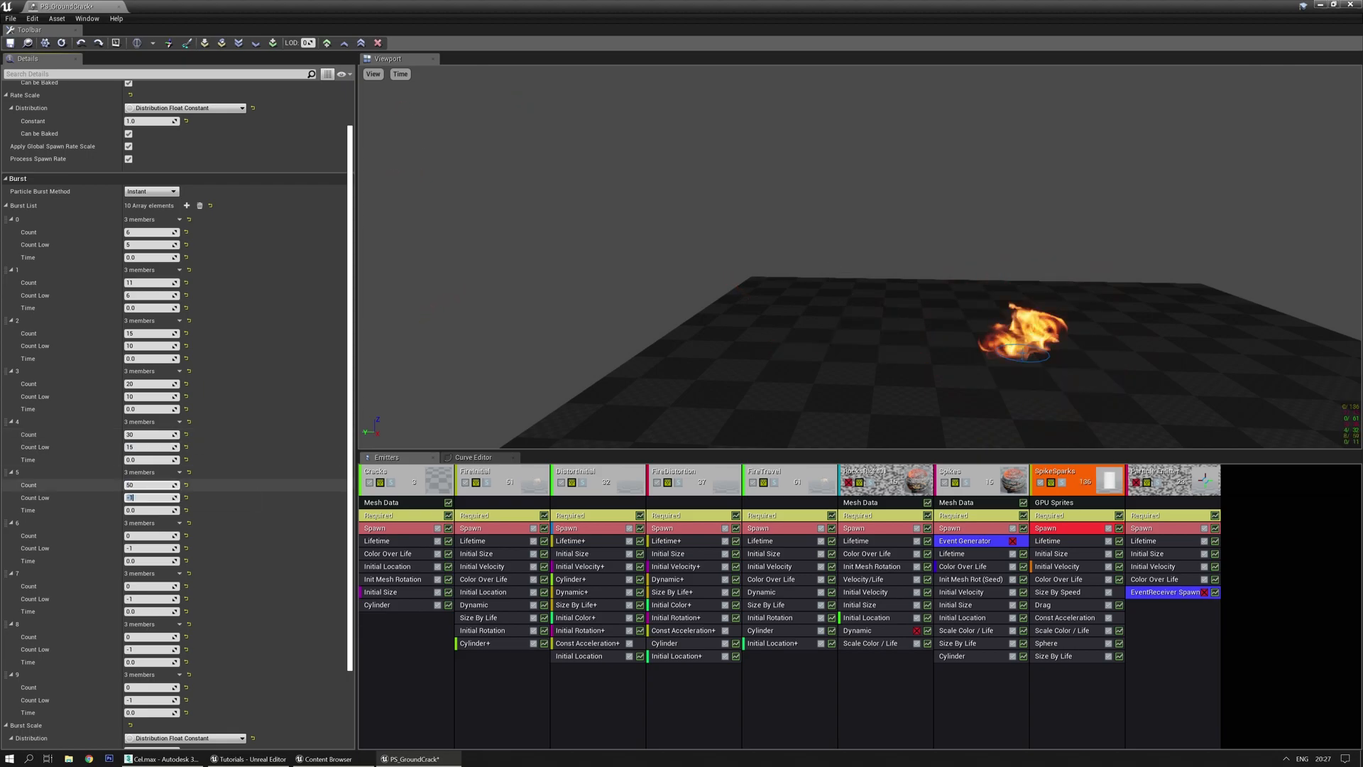
pyautogui.click(153, 535)
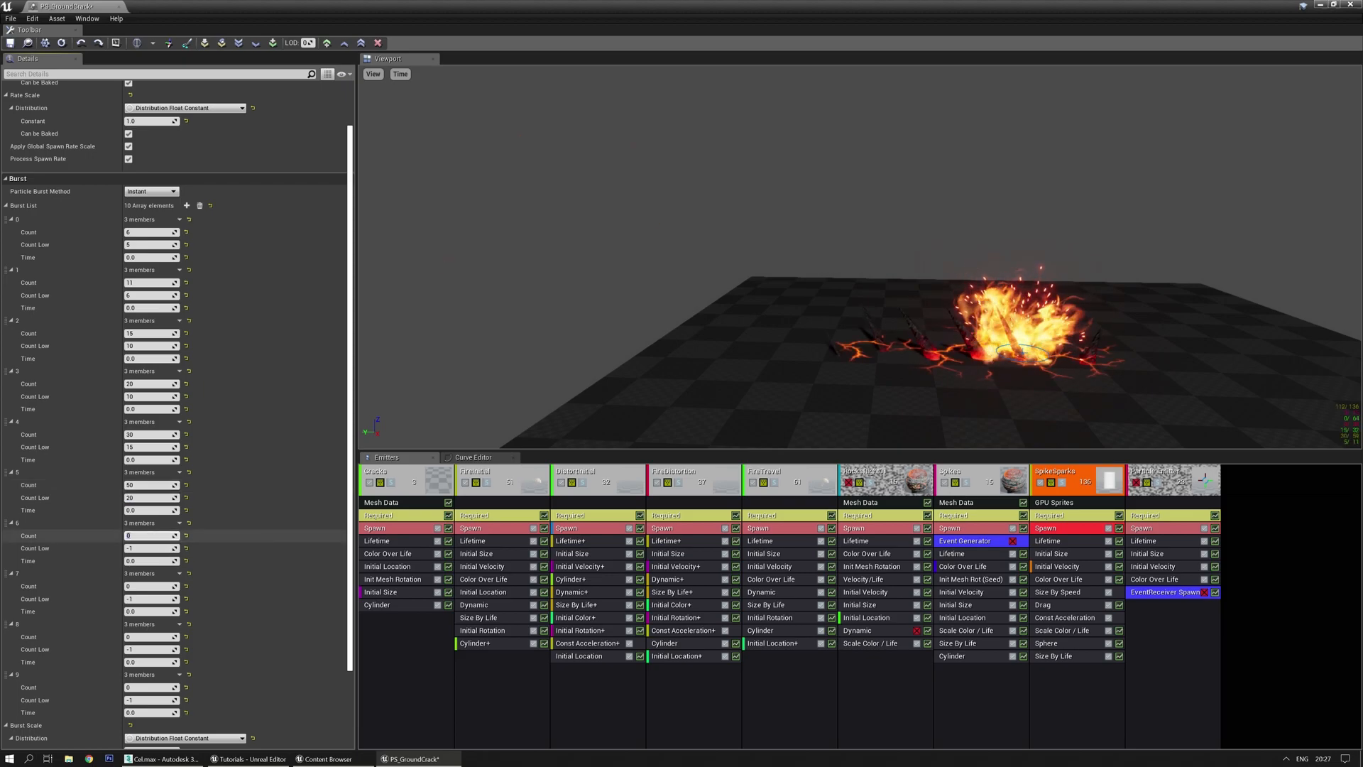
pyautogui.click(150, 485)
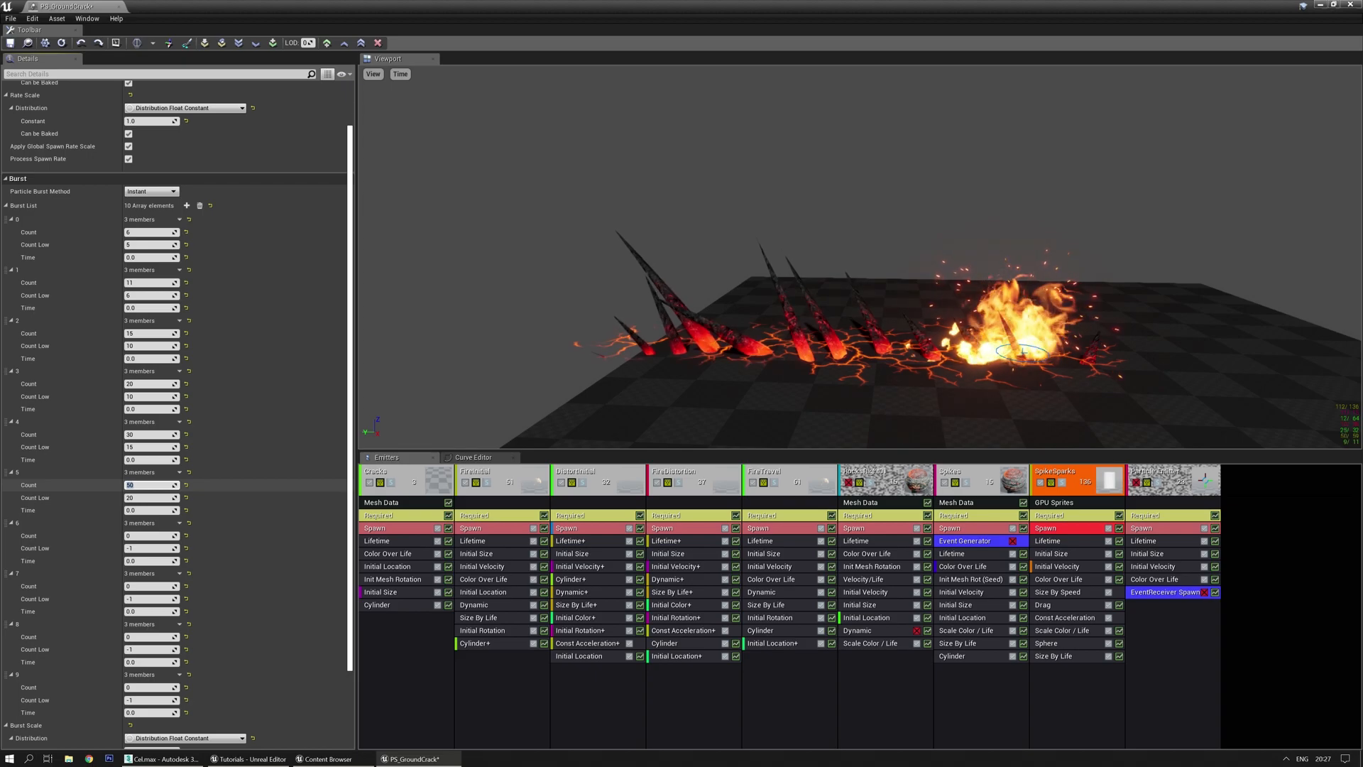
pyautogui.write('40')
pyautogui.press('Tab')
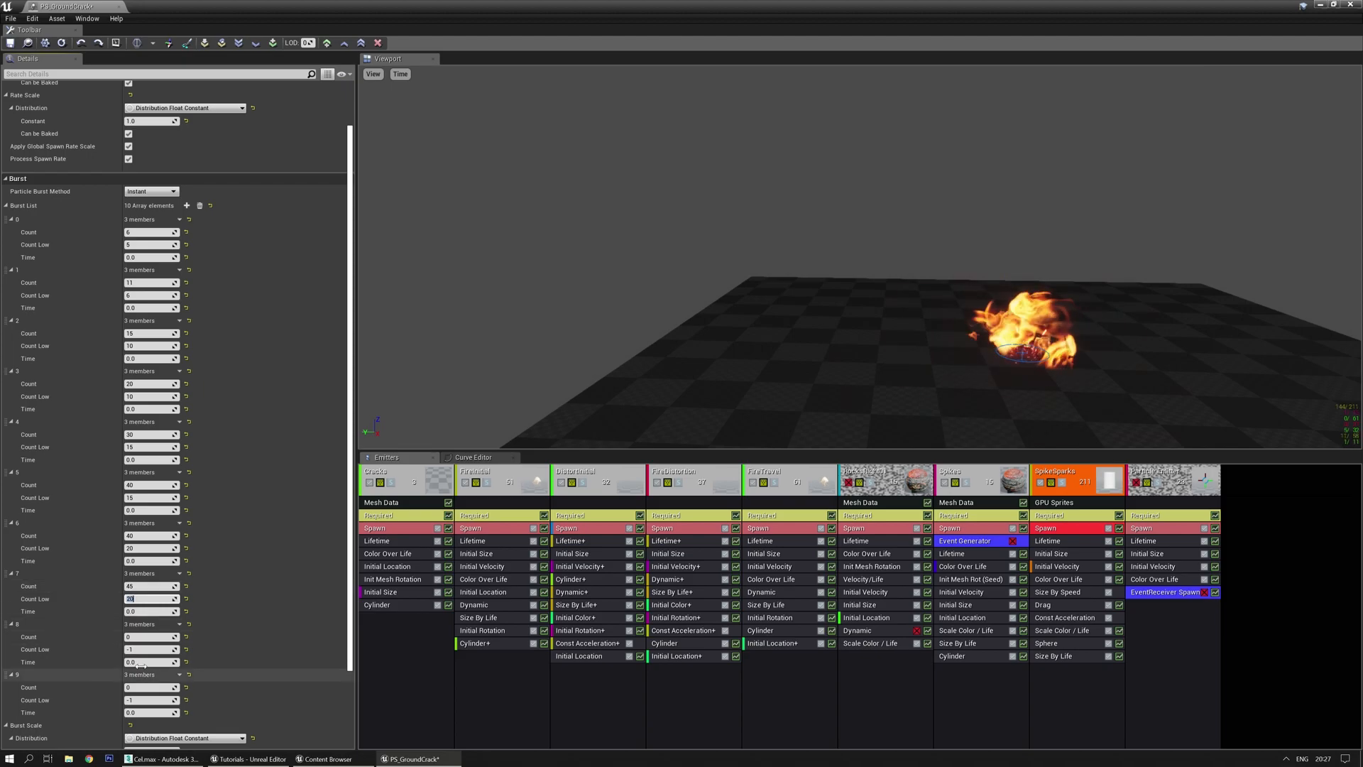
pyautogui.click(141, 636)
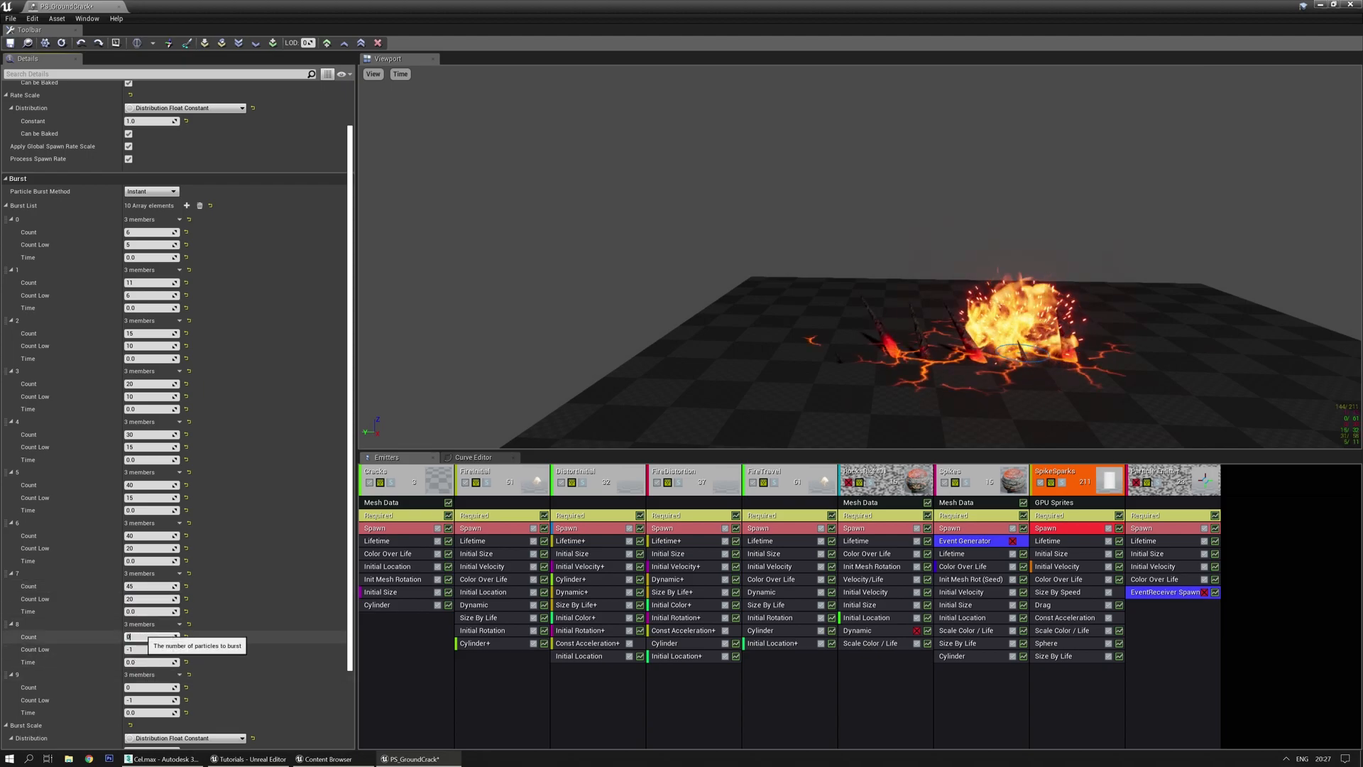
pyautogui.write('50')
pyautogui.press('Tab')
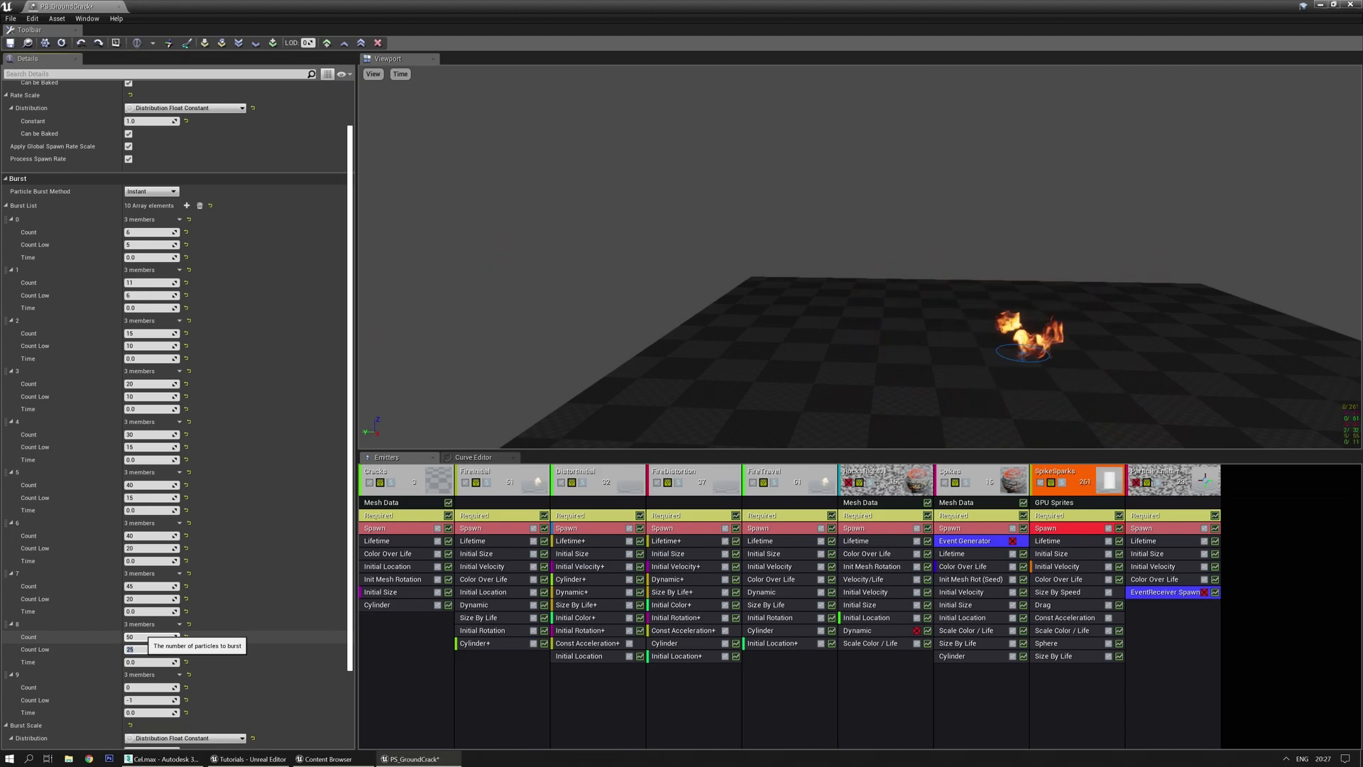
pyautogui.click(139, 688)
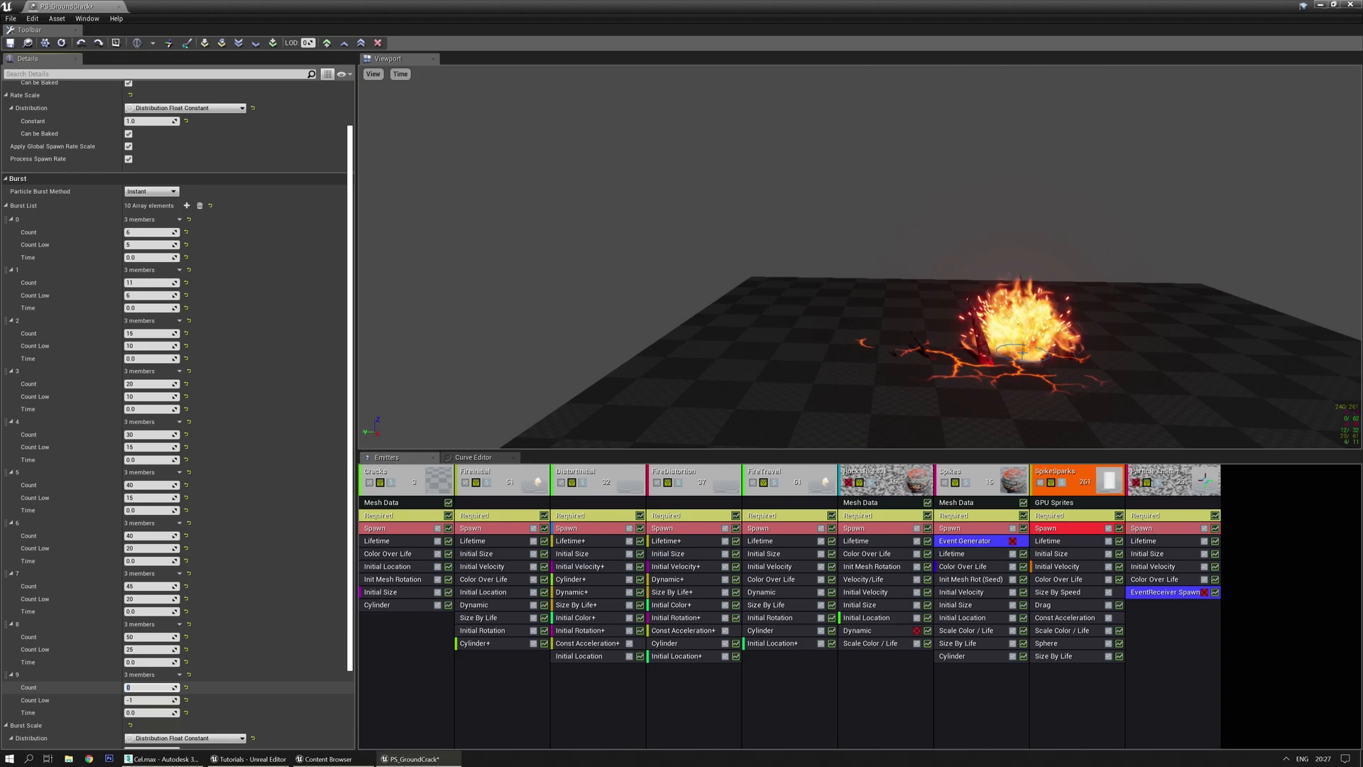
pyautogui.write('80')
pyautogui.press('Tab')
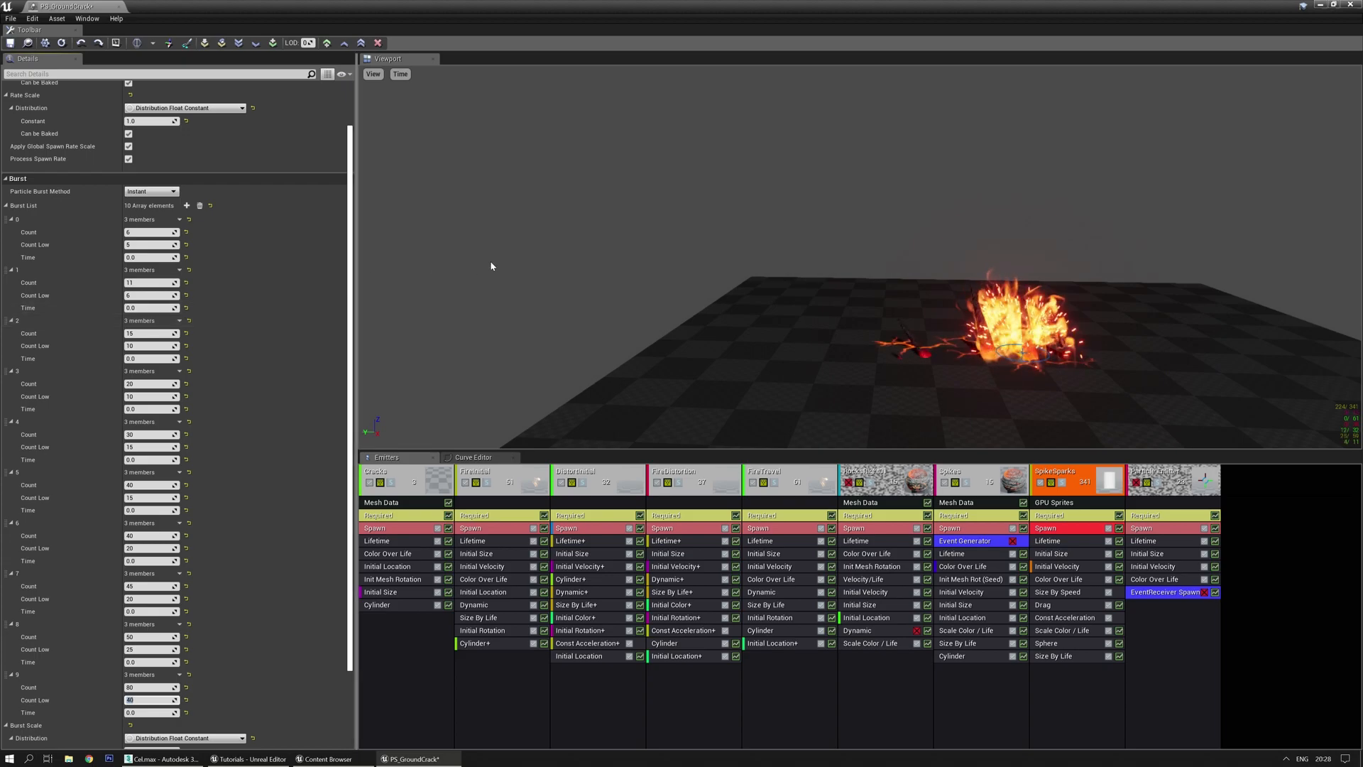
# Set the first four SpikeSparks burst times to 0.06, 0.12, 0.18 and 0.24
pyautogui.click(148, 308)
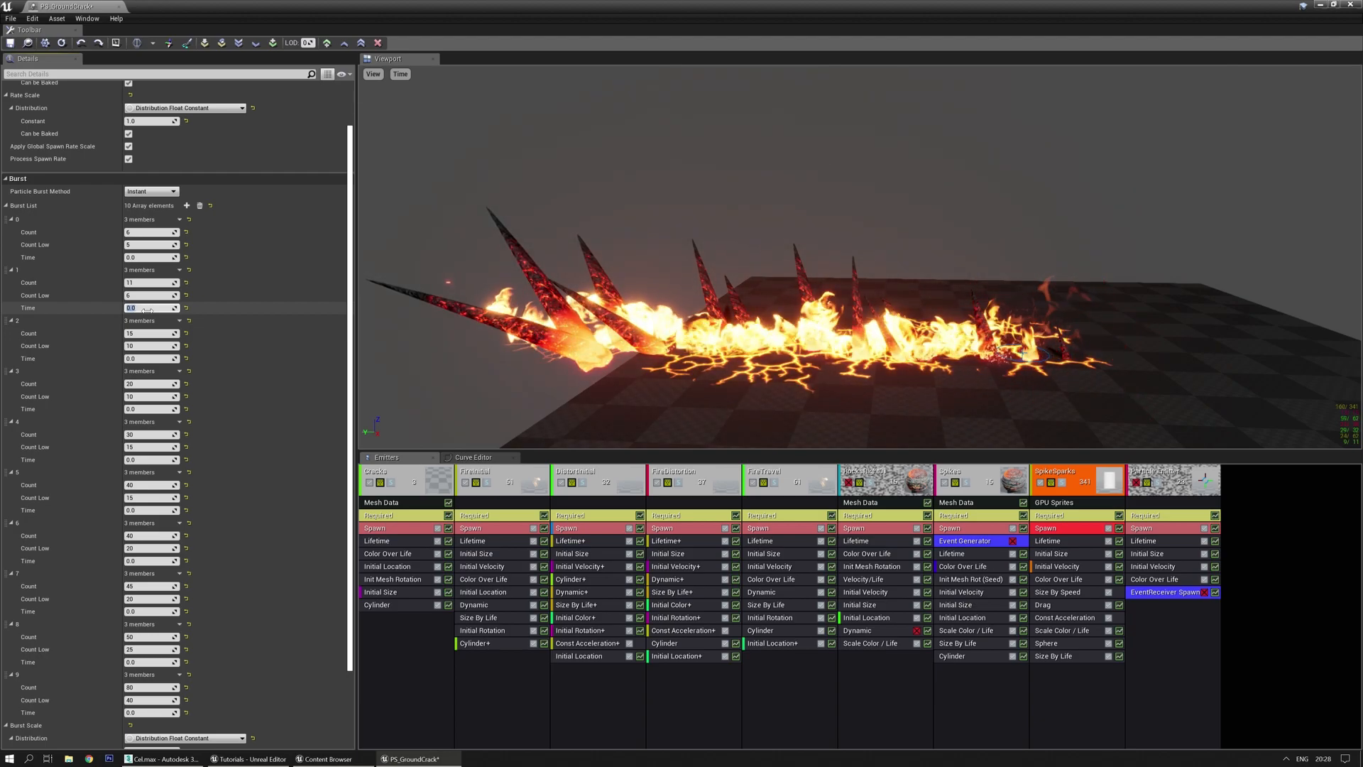
pyautogui.write('0.06')
pyautogui.press('Return')
pyautogui.click(145, 359)
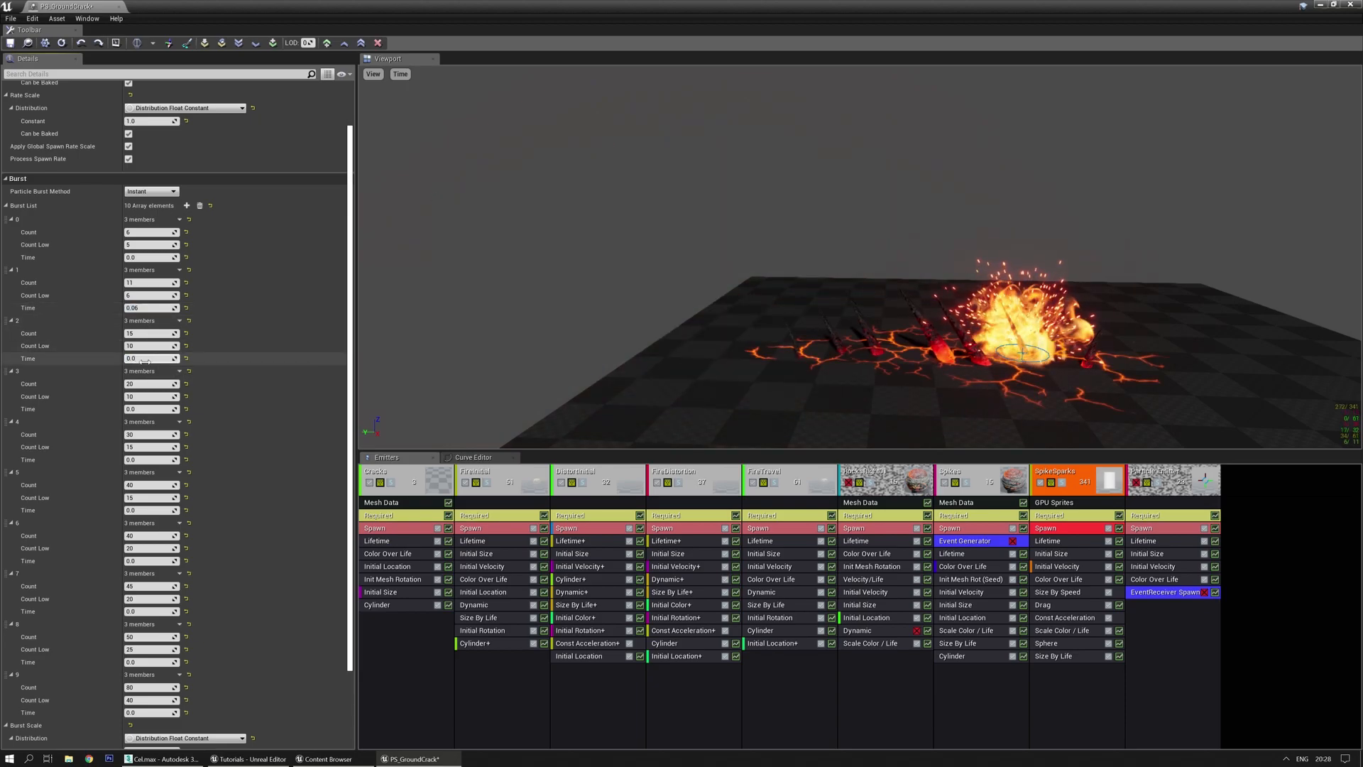
pyautogui.press('Return')
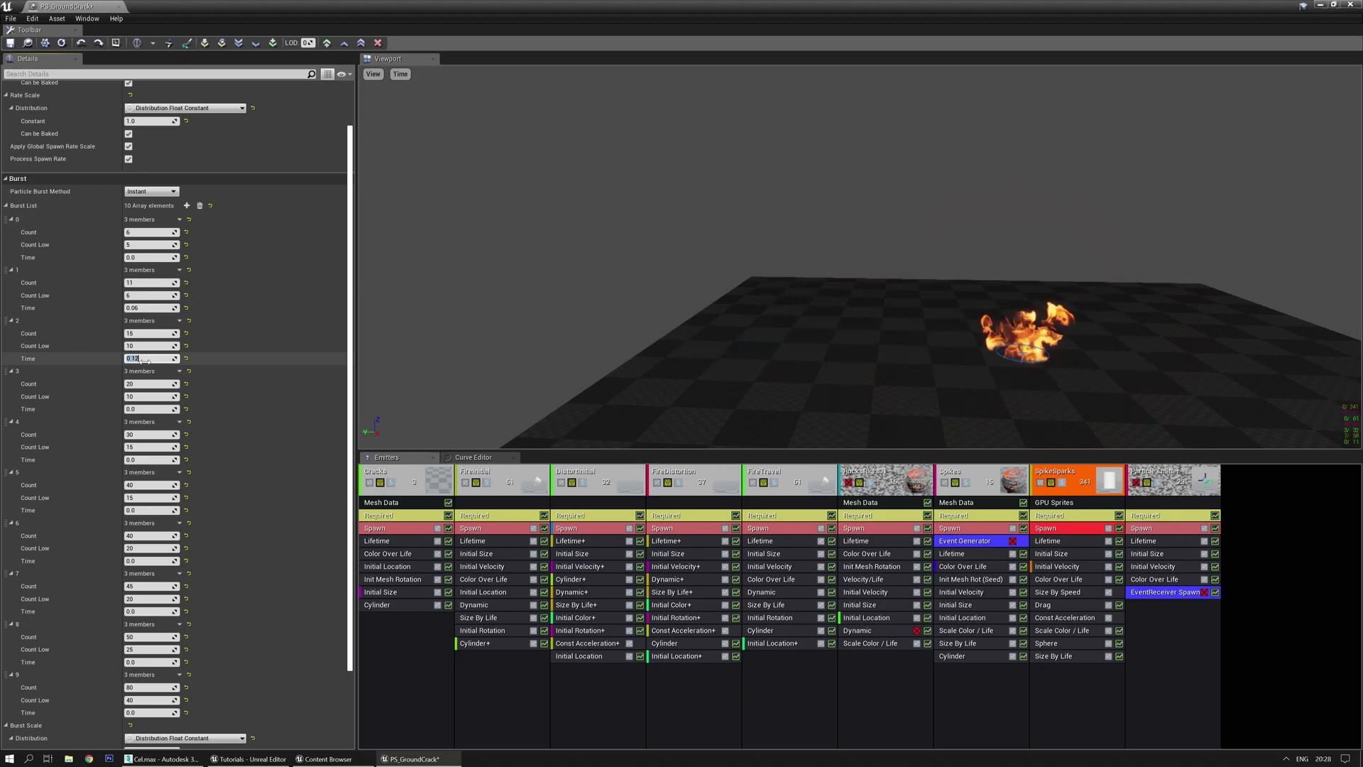
pyautogui.click(144, 408)
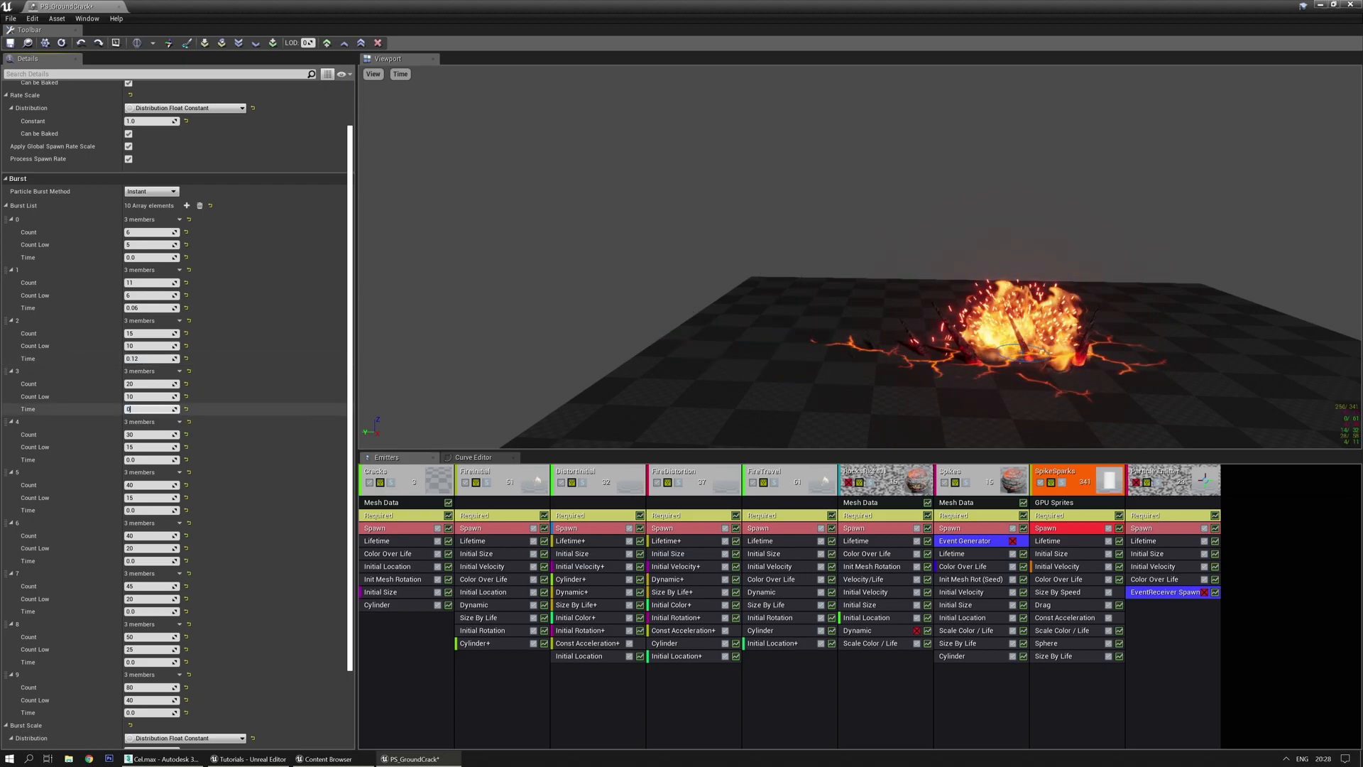
pyautogui.press('Return')
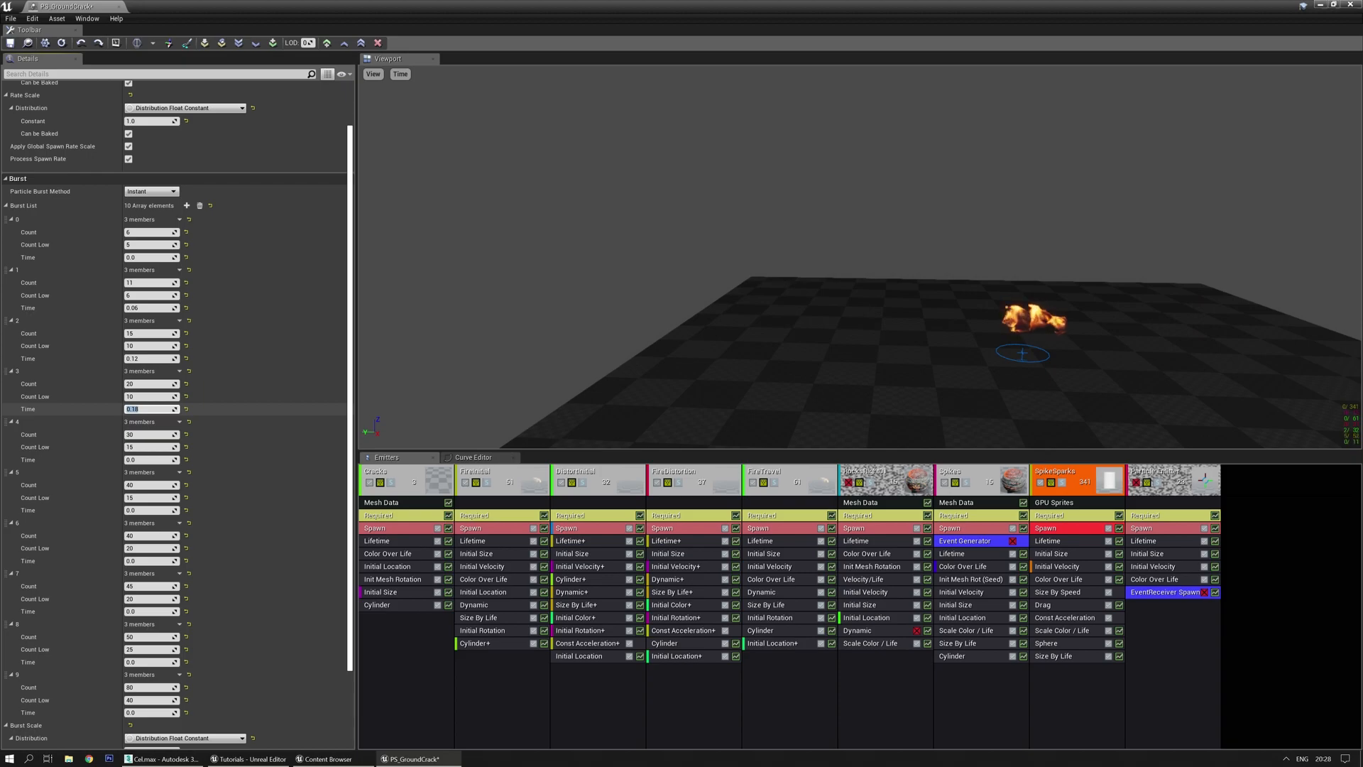
pyautogui.click(145, 459)
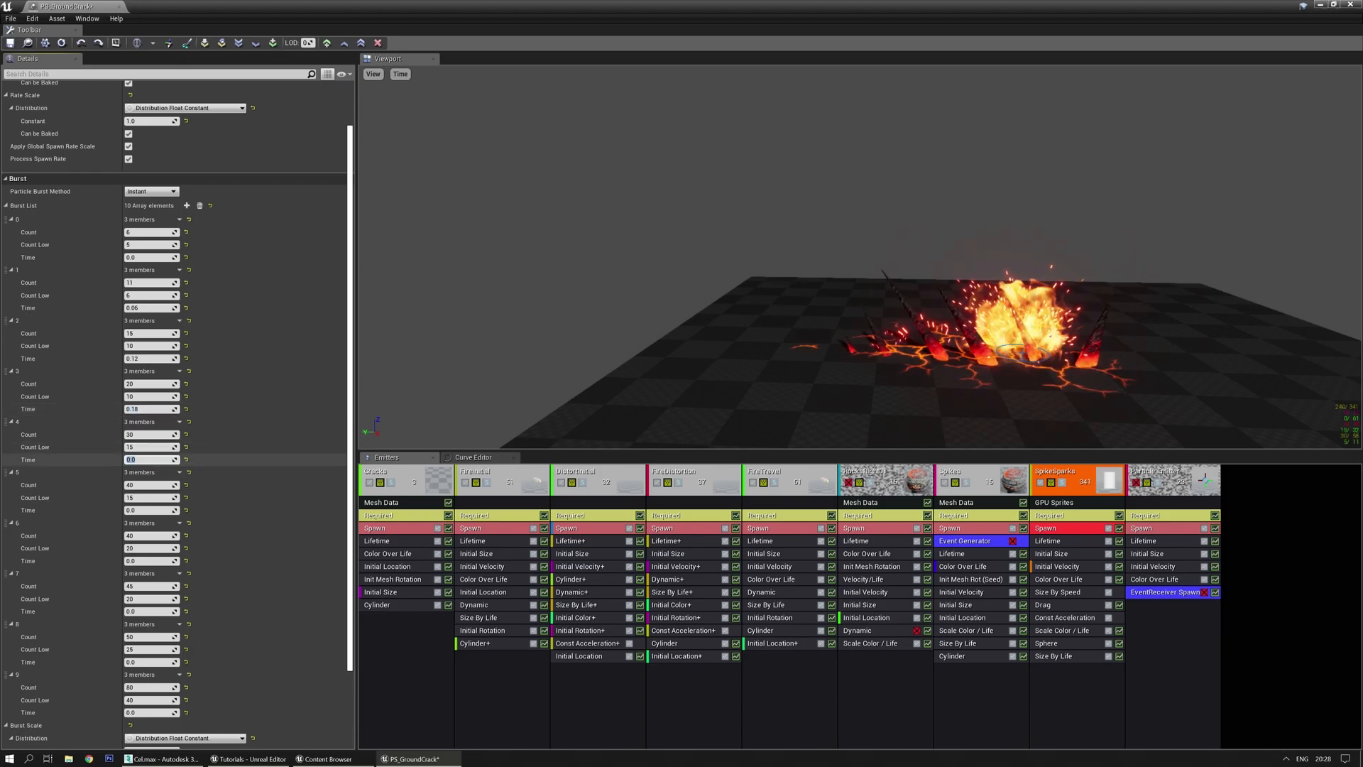
pyautogui.write('0.24')
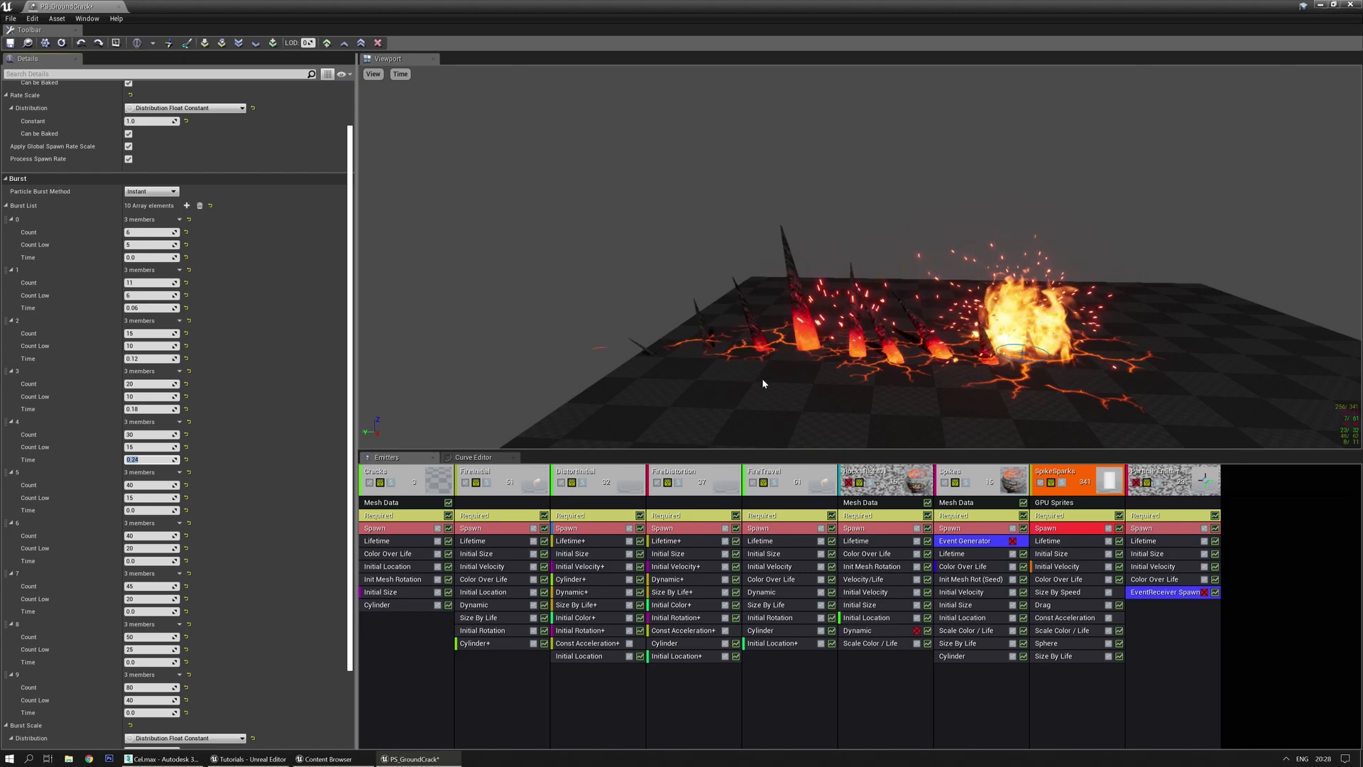
# Set the later burst times to 0.3, 0.36 and 0.42
pyautogui.scroll(-3, 296, 489)
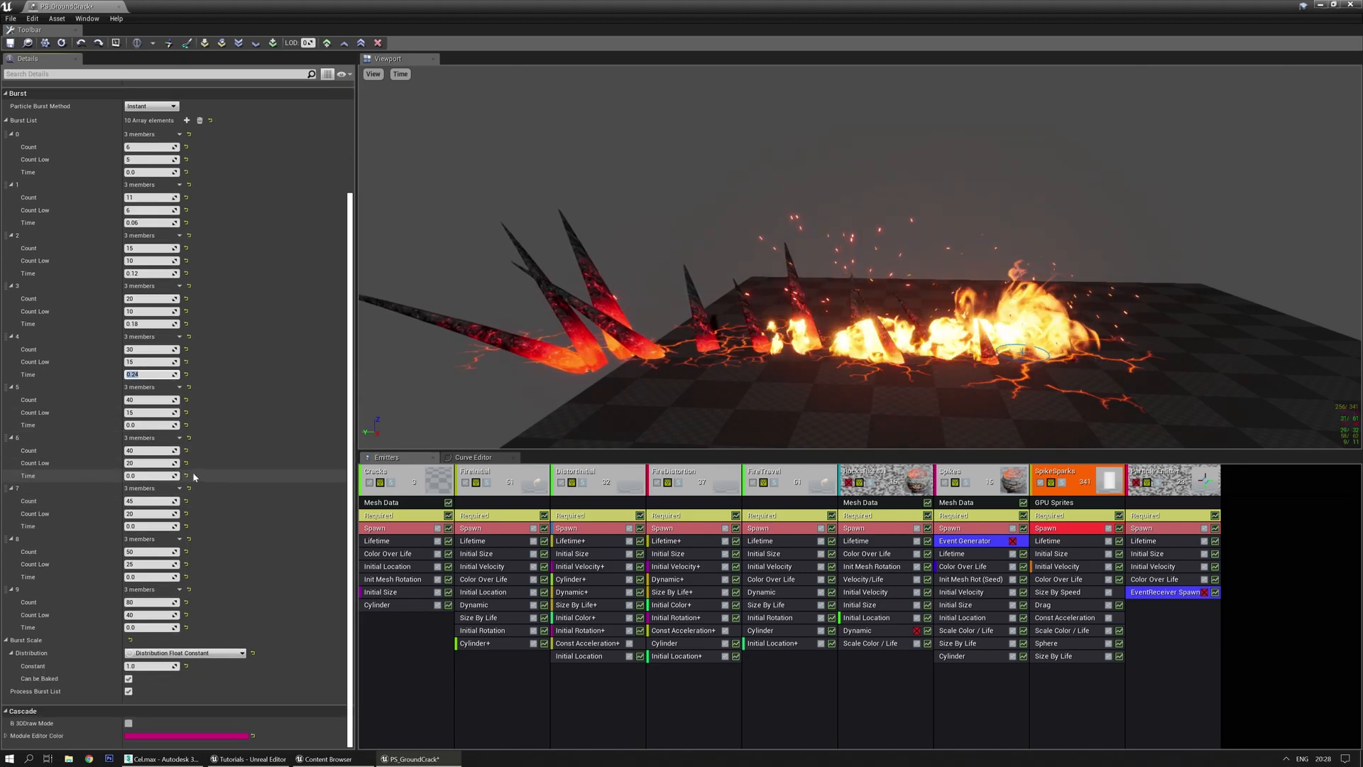
pyautogui.click(162, 475)
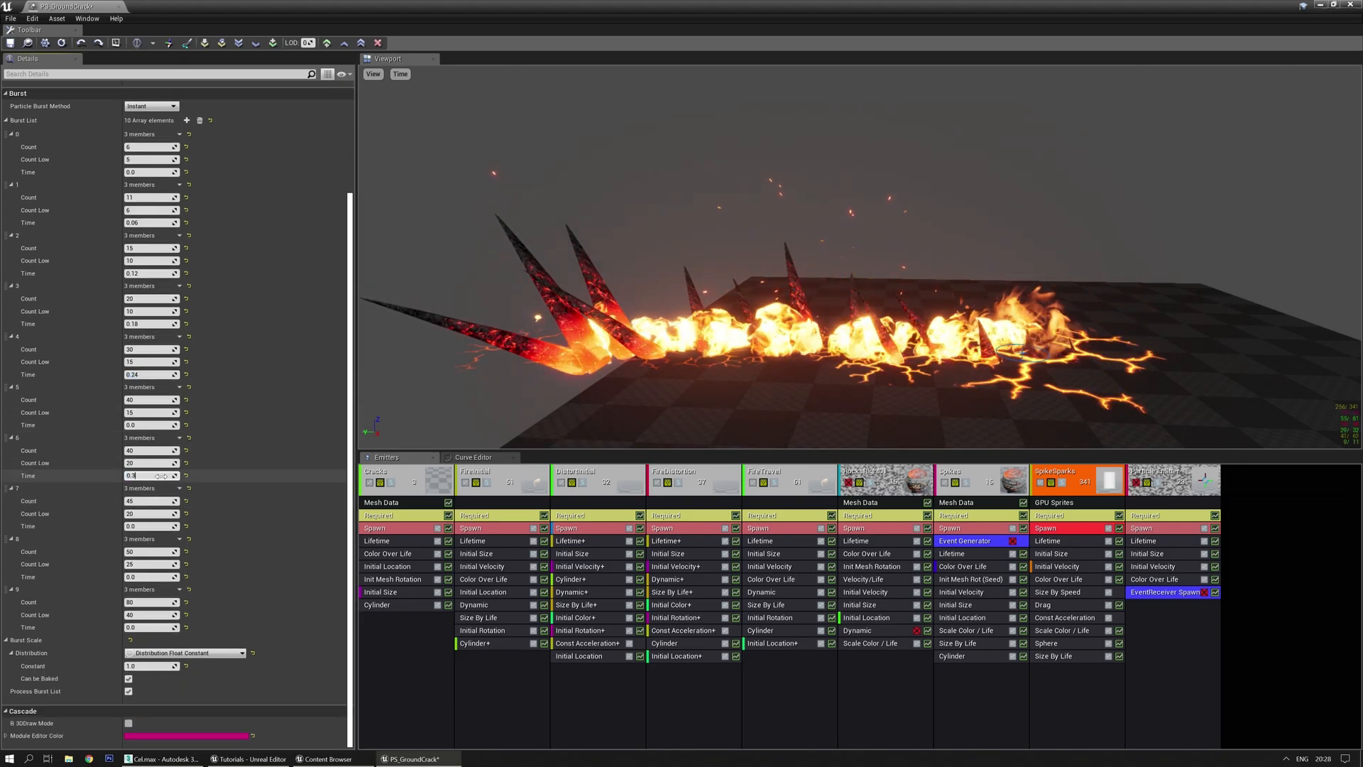
pyautogui.write('0.36')
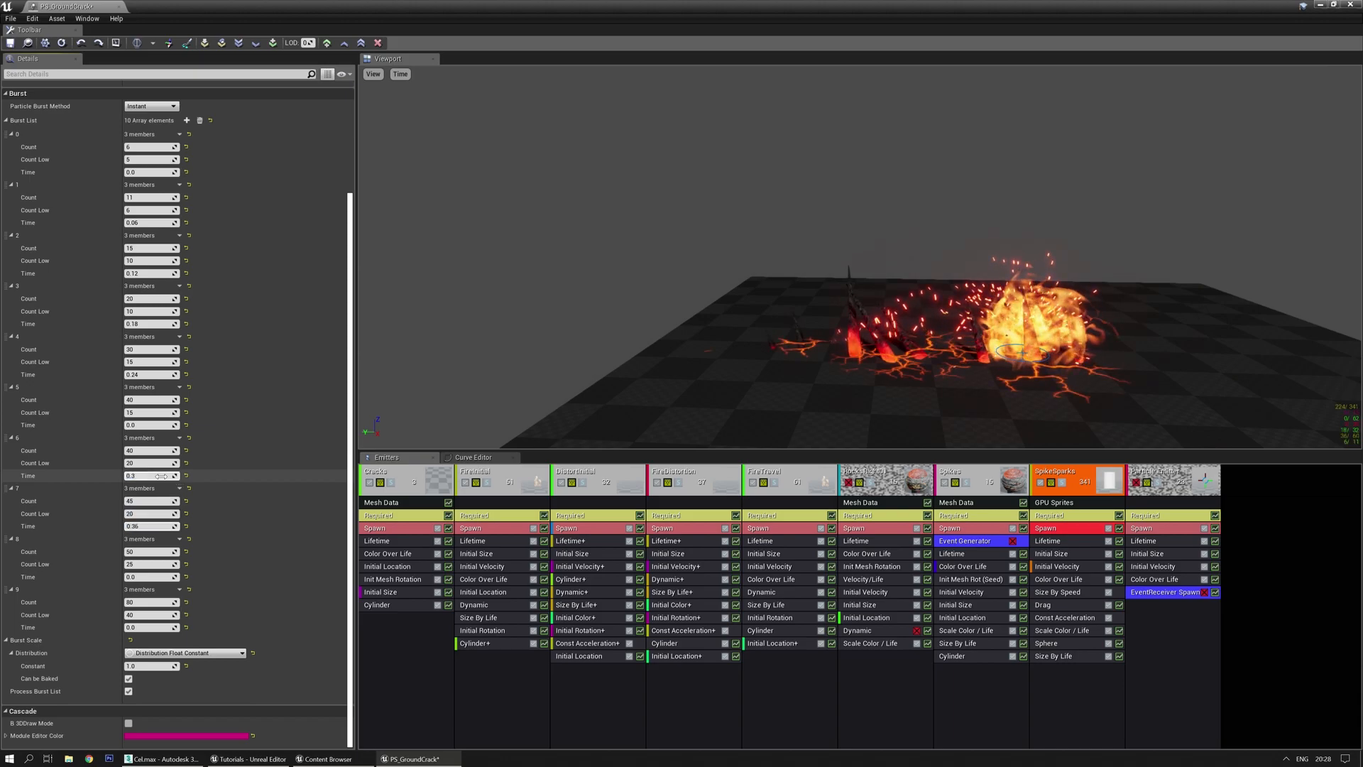
pyautogui.press('Return')
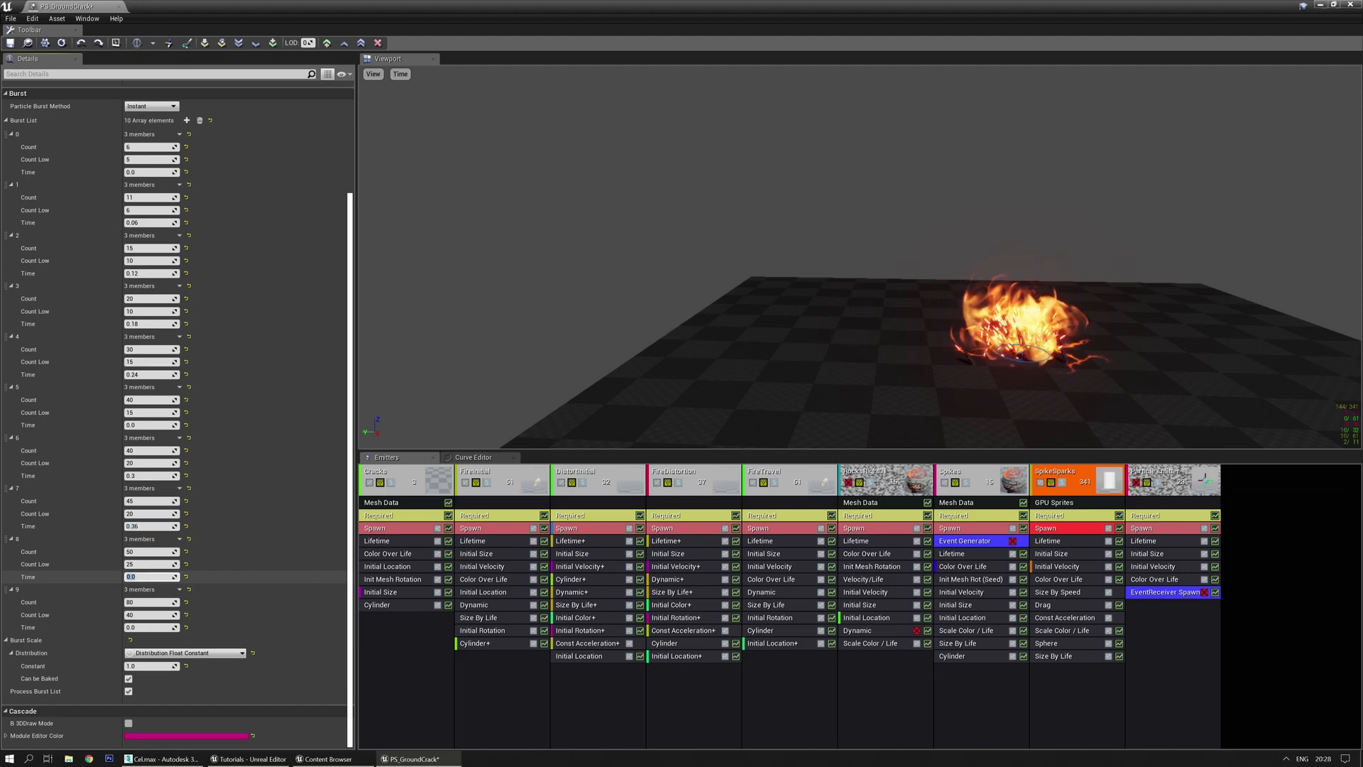
pyautogui.write('0.42')
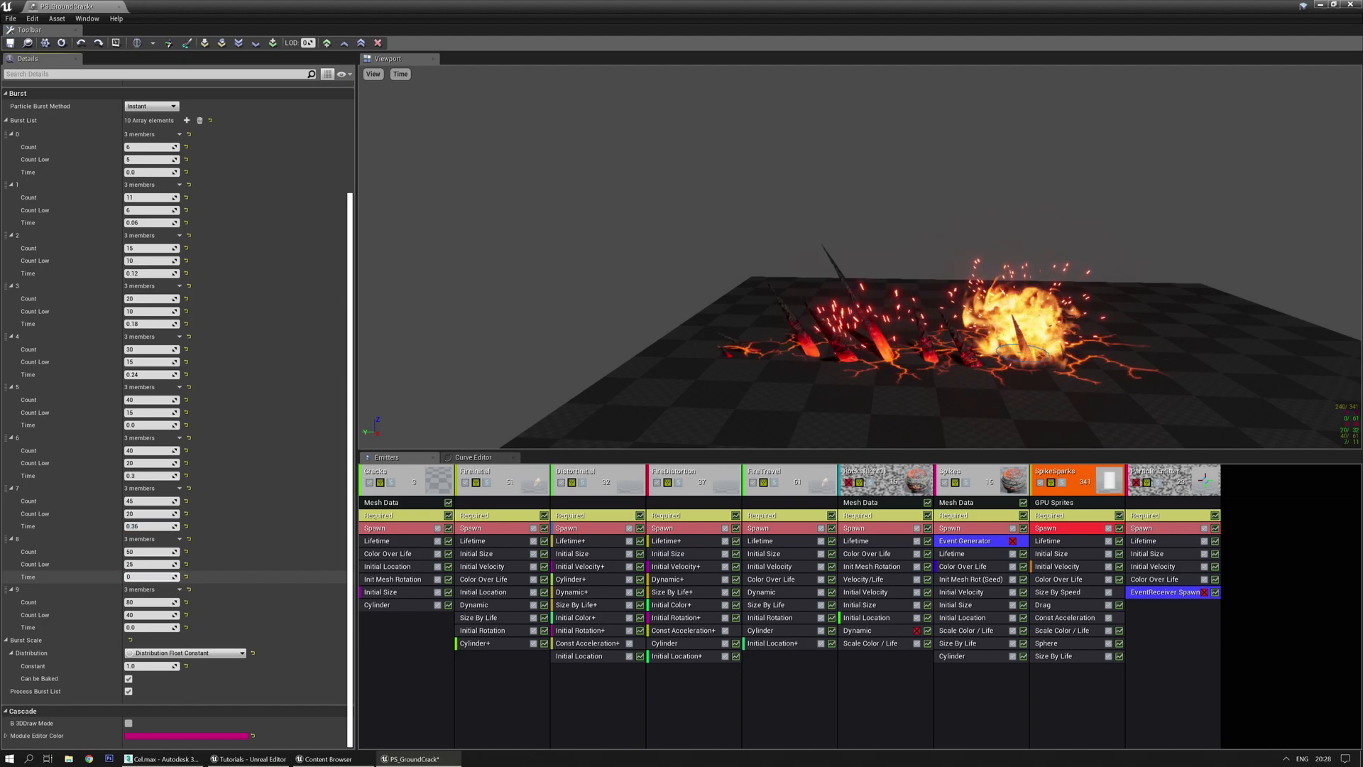
pyautogui.press('Return')
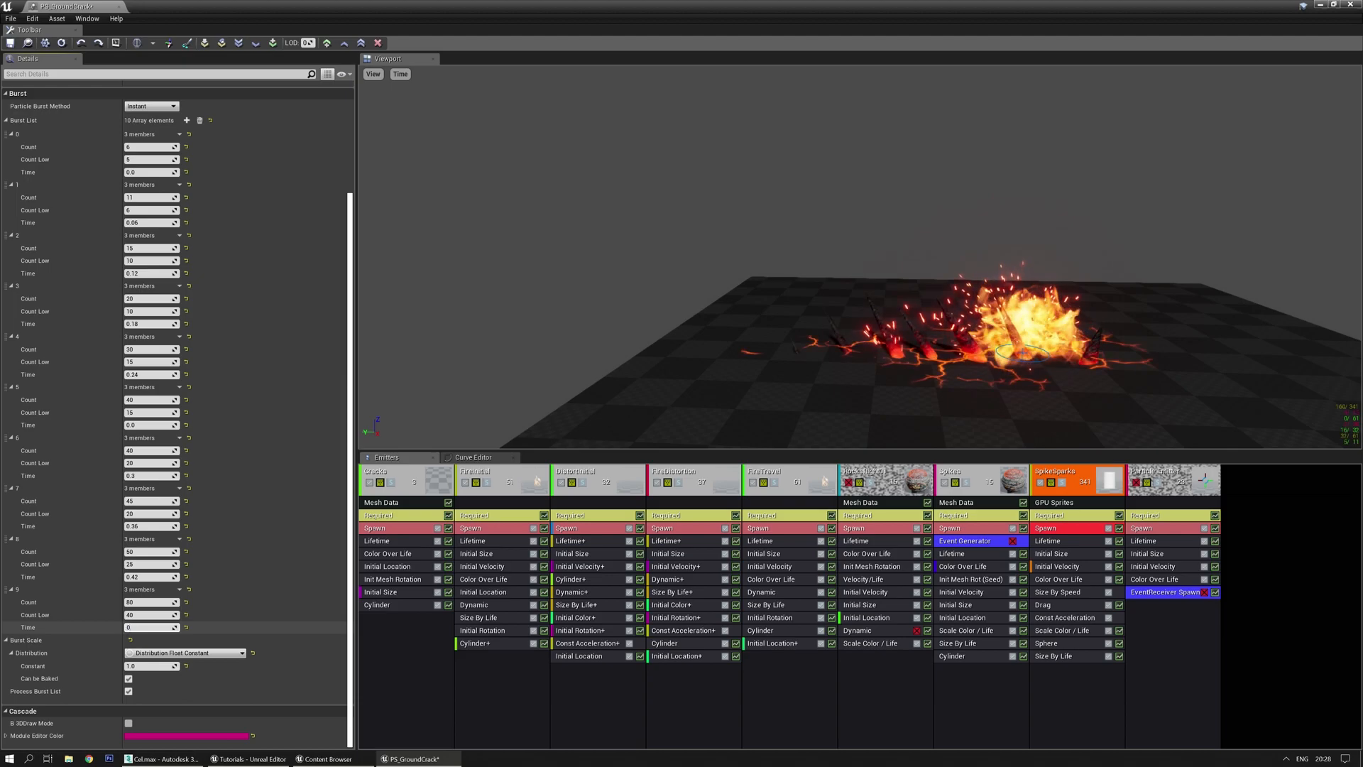
# Replay the effect preview and orbit around it to check the staggered sparks
pyautogui.moveTo(646, 363); pyautogui.dragTo(643, 357, button='right')
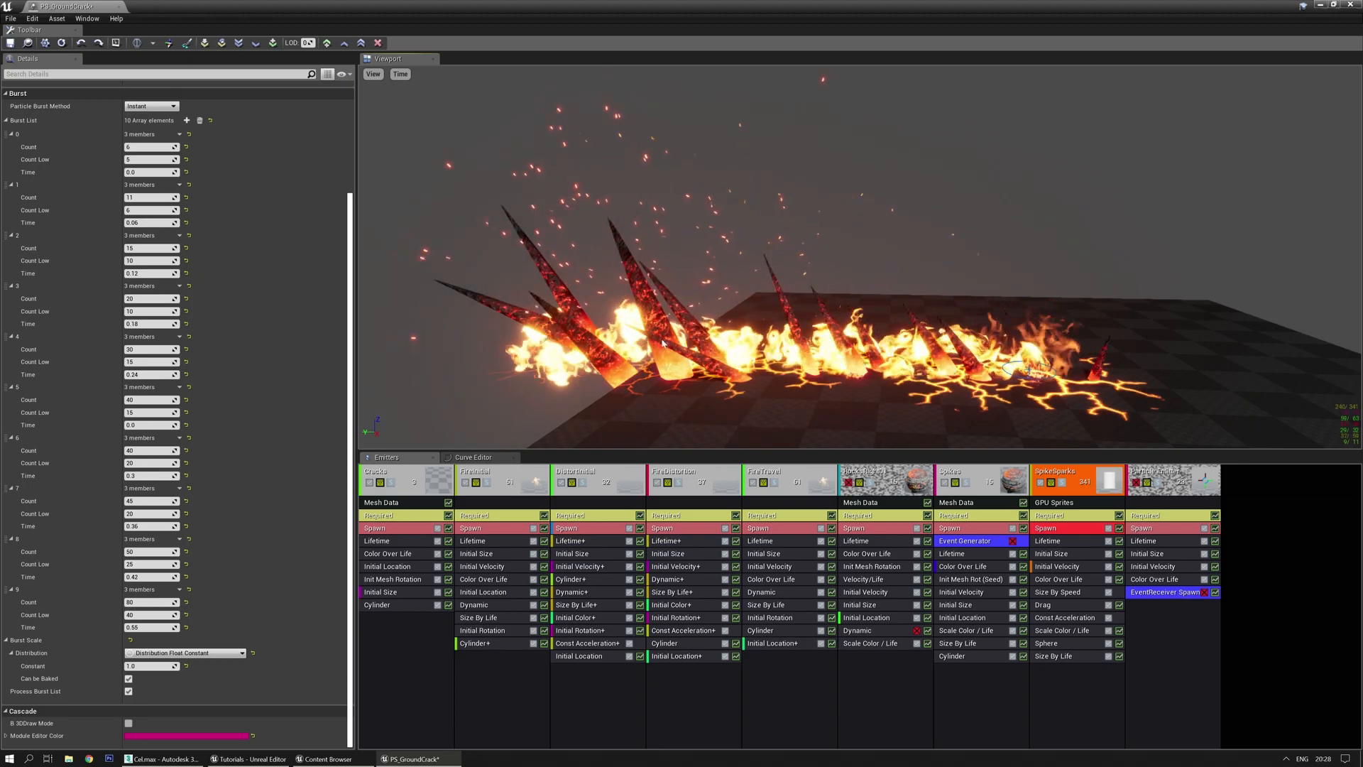
pyautogui.moveTo(688, 296); pyautogui.dragTo(678, 308)
pyautogui.press('space')
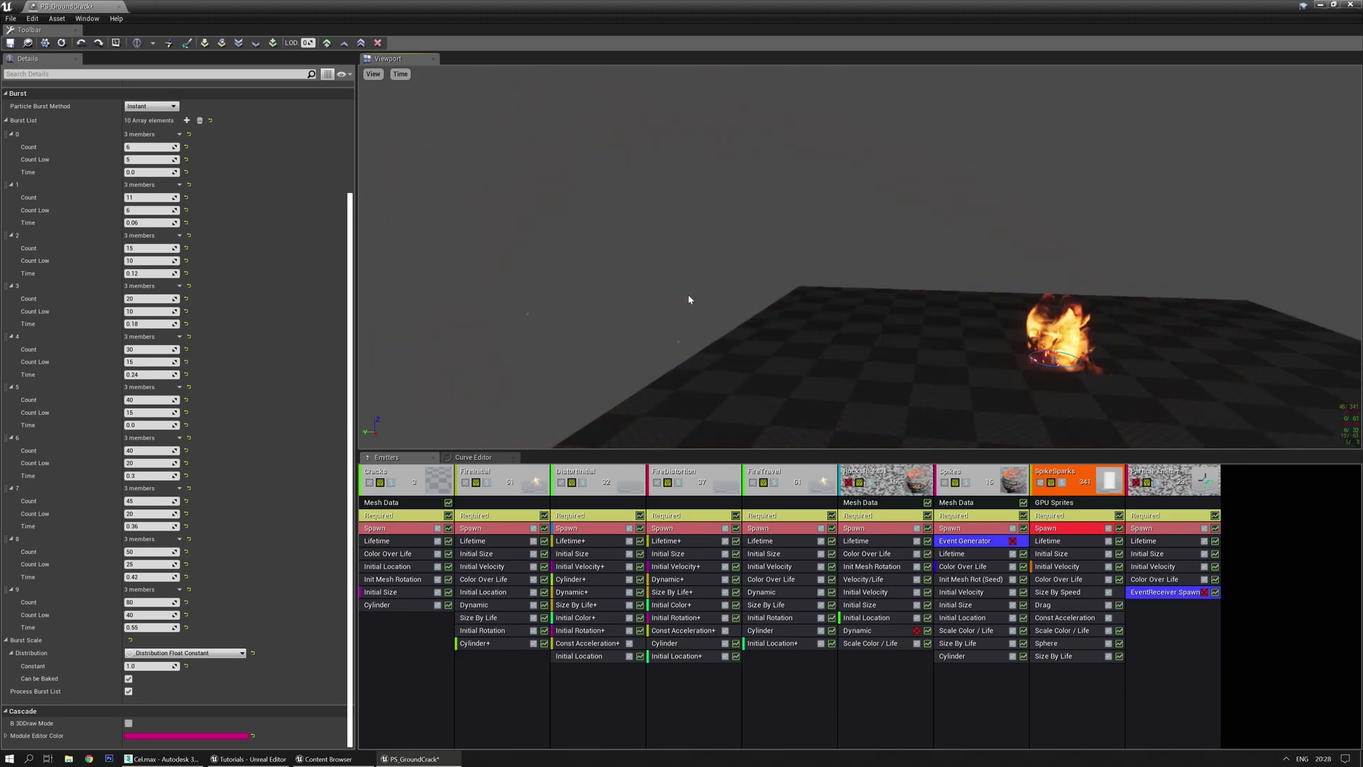
pyautogui.press('space')
pyautogui.moveTo(688, 295); pyautogui.dragTo(699, 300, button='right')
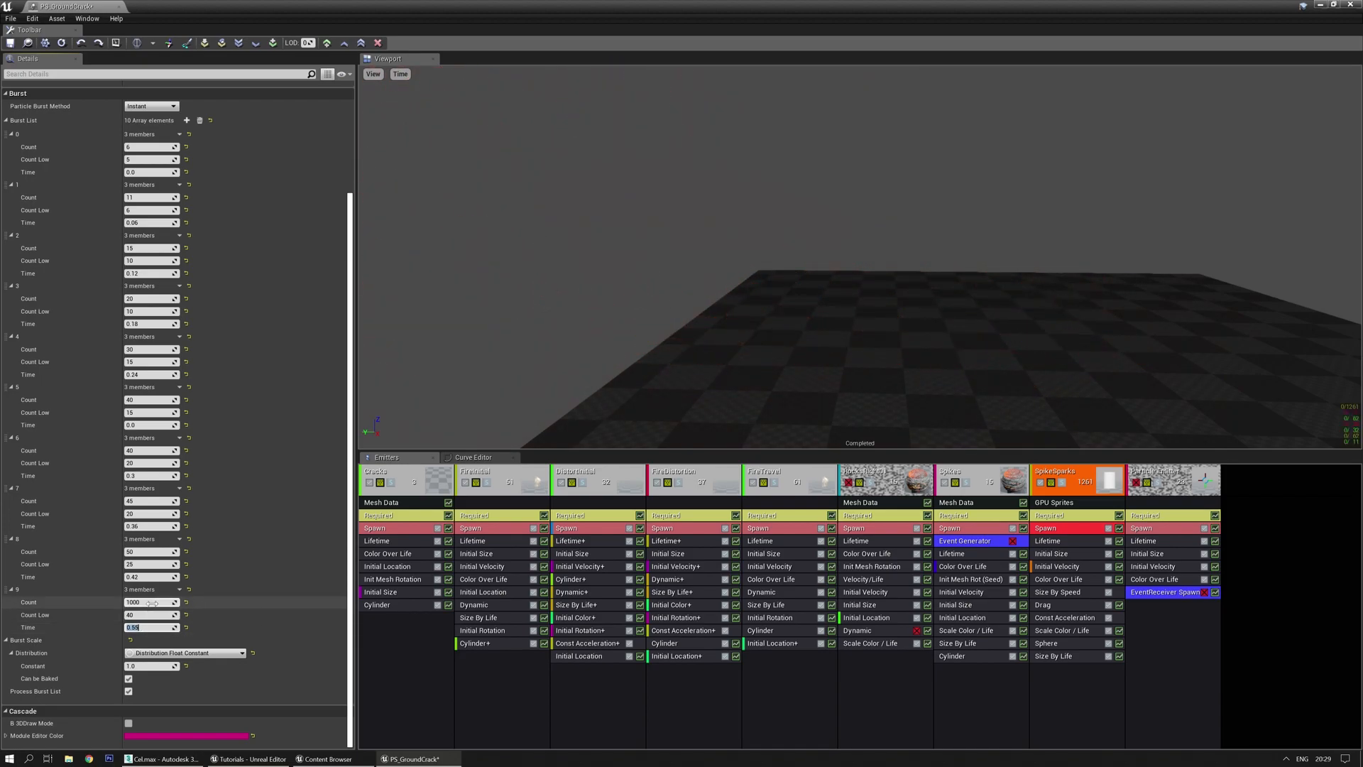
# Reduce burst 9's count to 100 and reframe the preview on the effect
pyautogui.press('BackSpace')
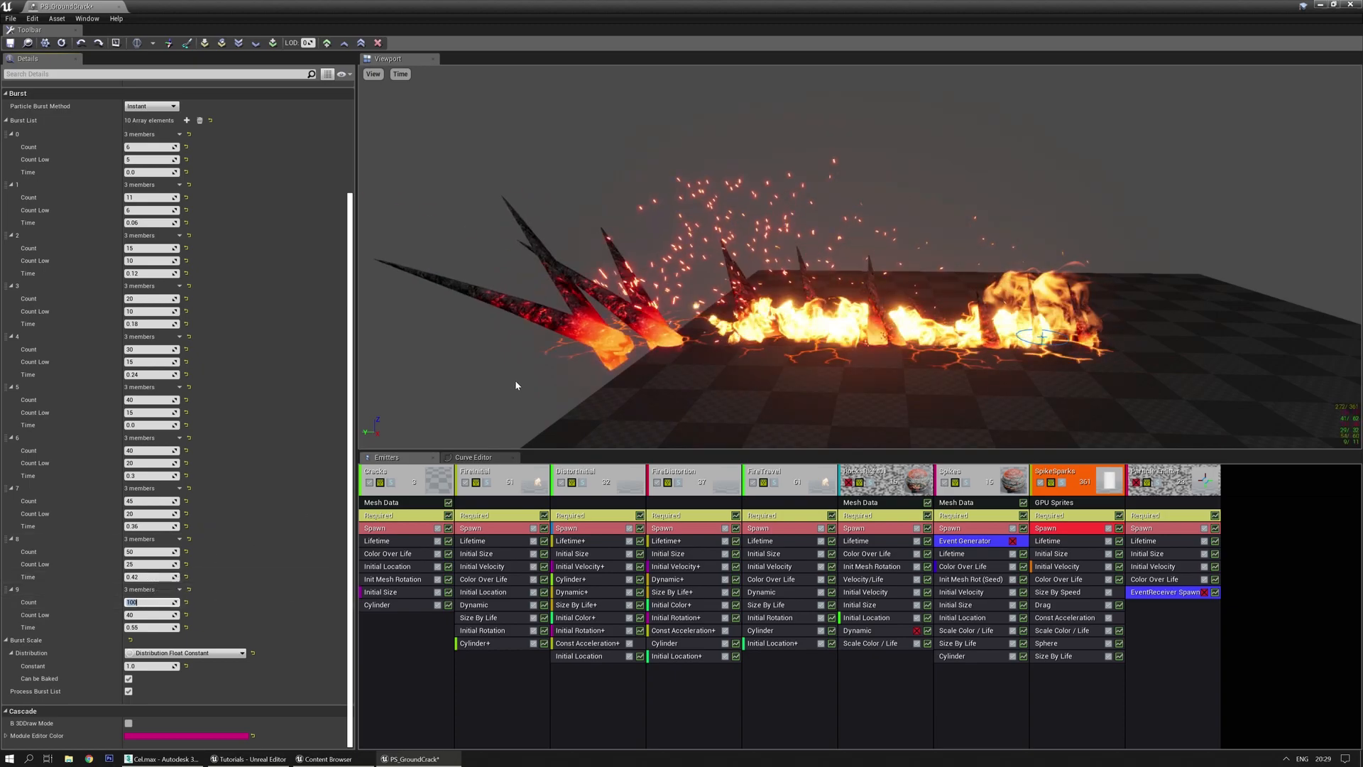
pyautogui.moveTo(521, 373); pyautogui.dragTo(531, 368)
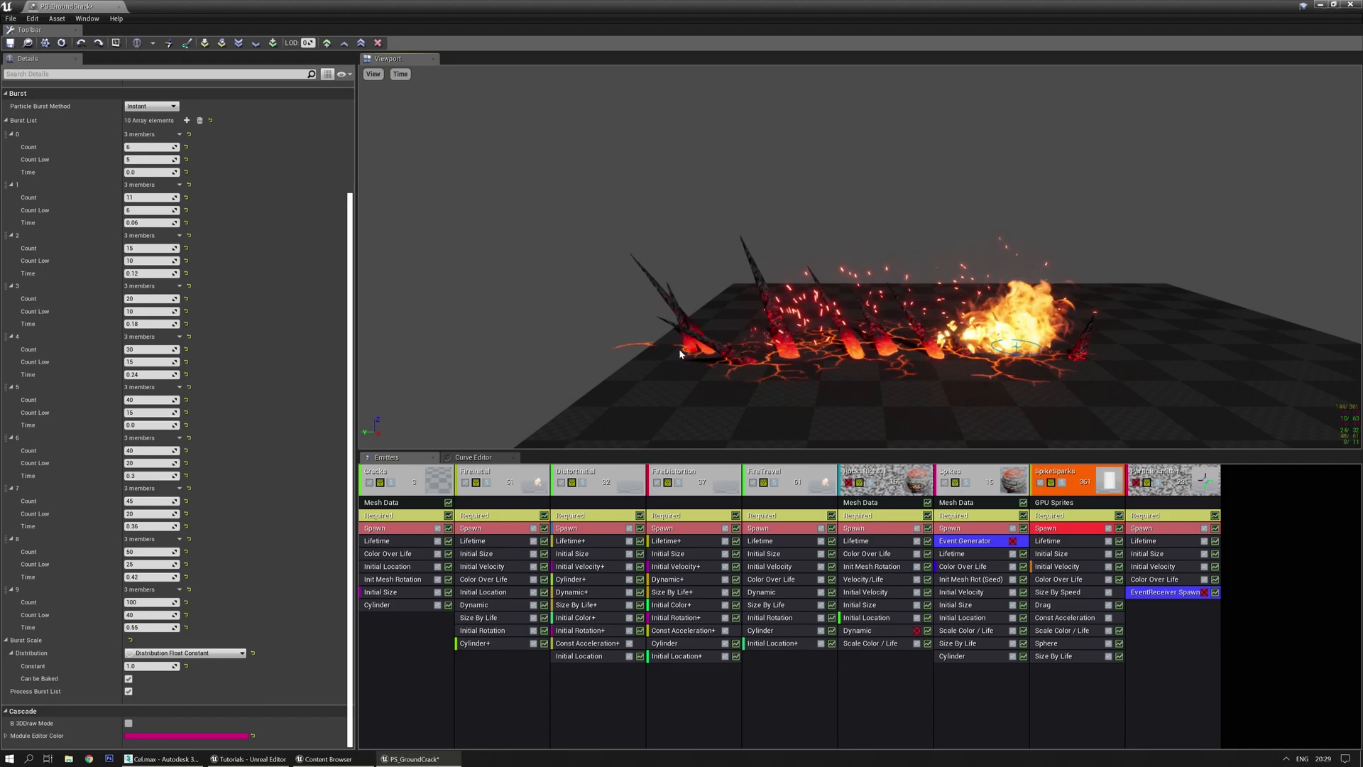
pyautogui.moveTo(680, 354); pyautogui.dragTo(632, 375, button='middle')
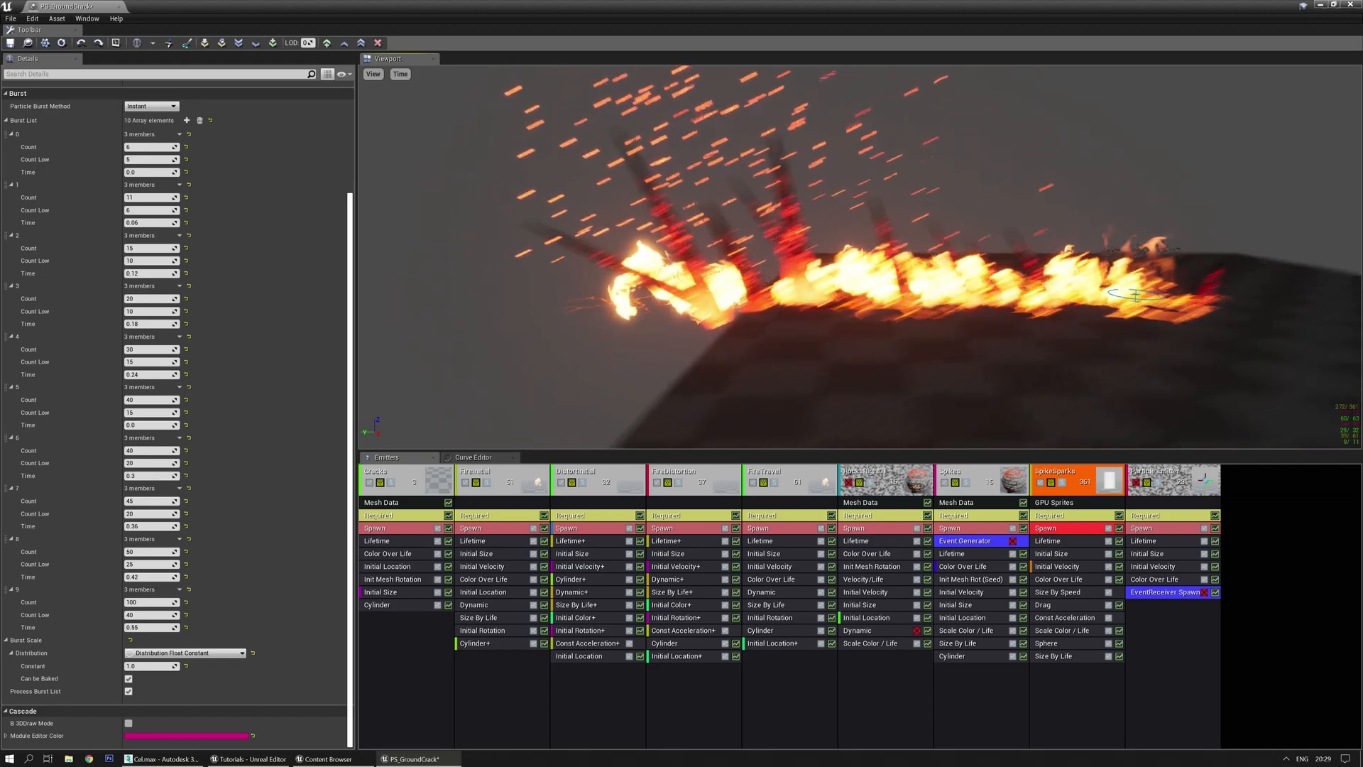
pyautogui.moveTo(654, 353); pyautogui.dragTo(639, 327, button='right')
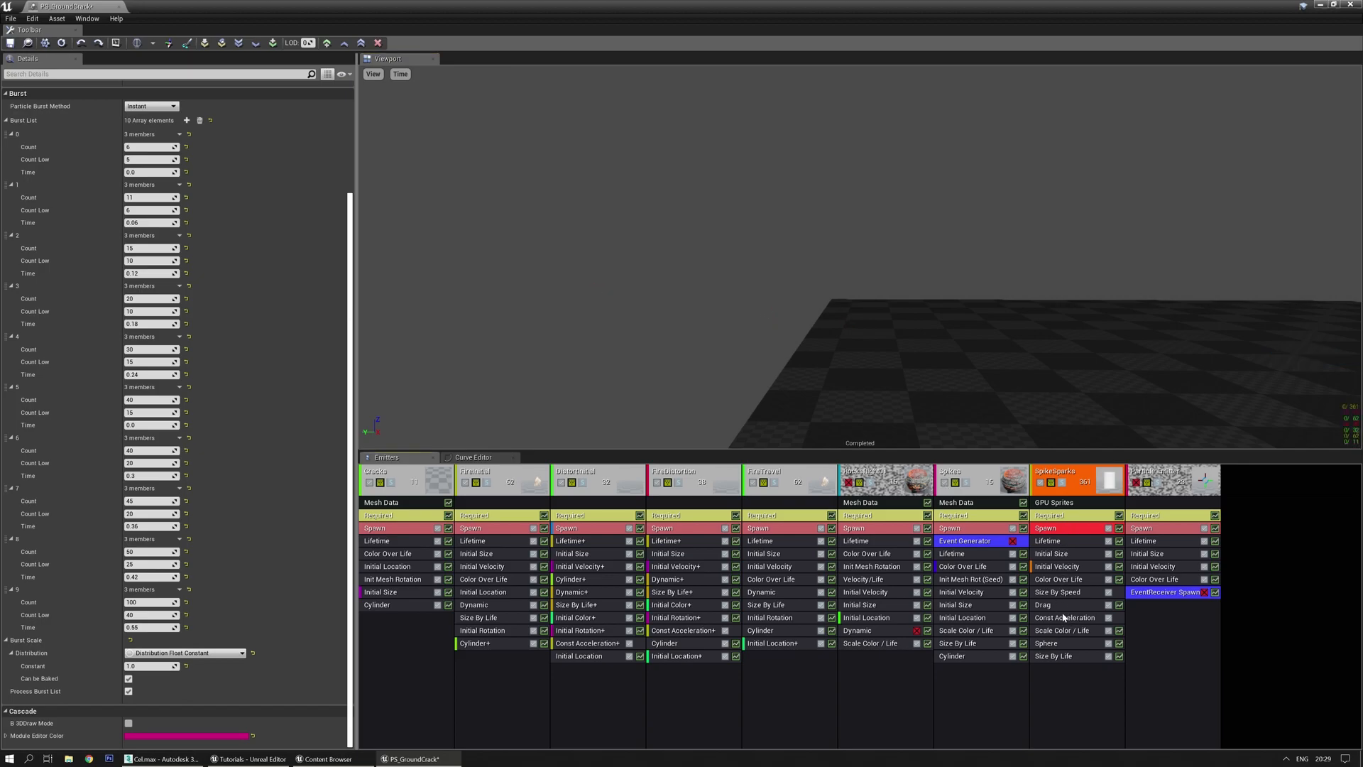
# In the Sphere module, try 1000 for the second start-location point's Y, then settle on 900
pyautogui.click(1058, 644)
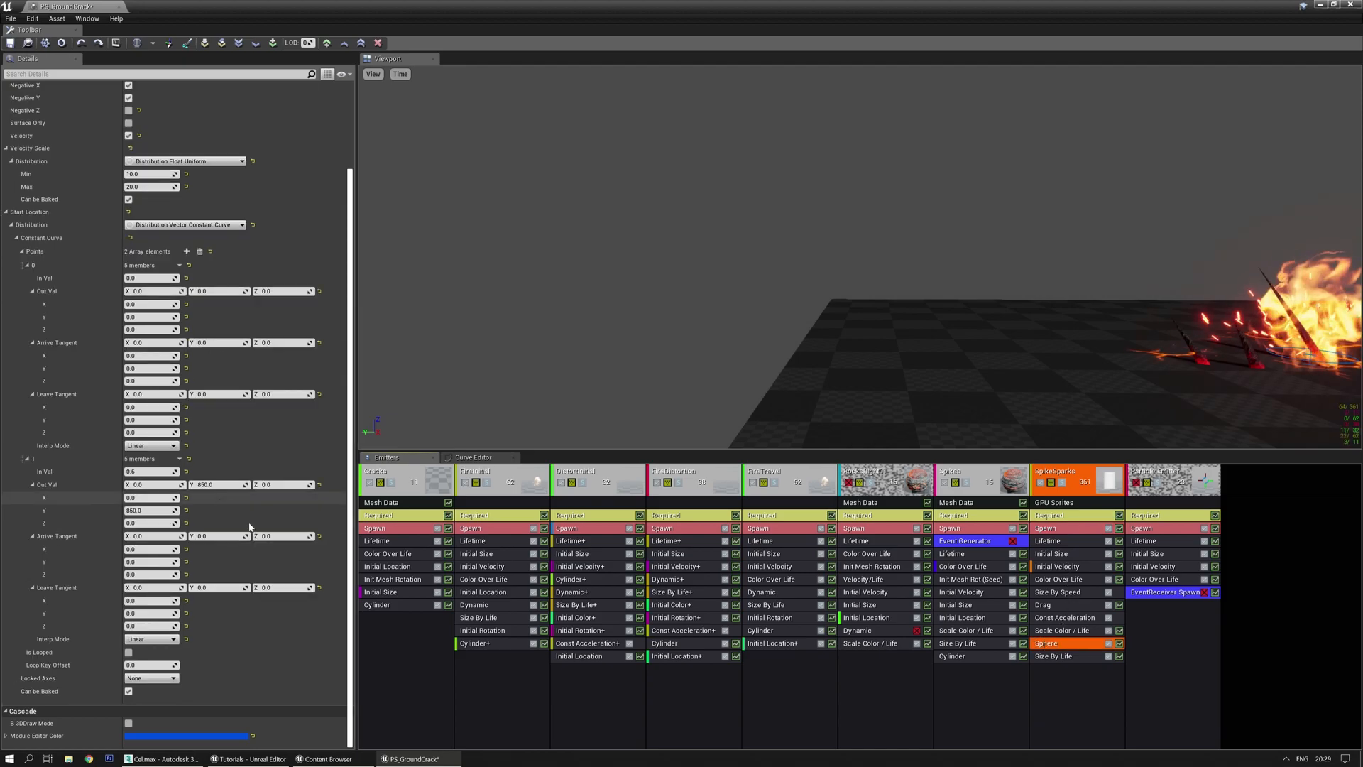
pyautogui.click(199, 485)
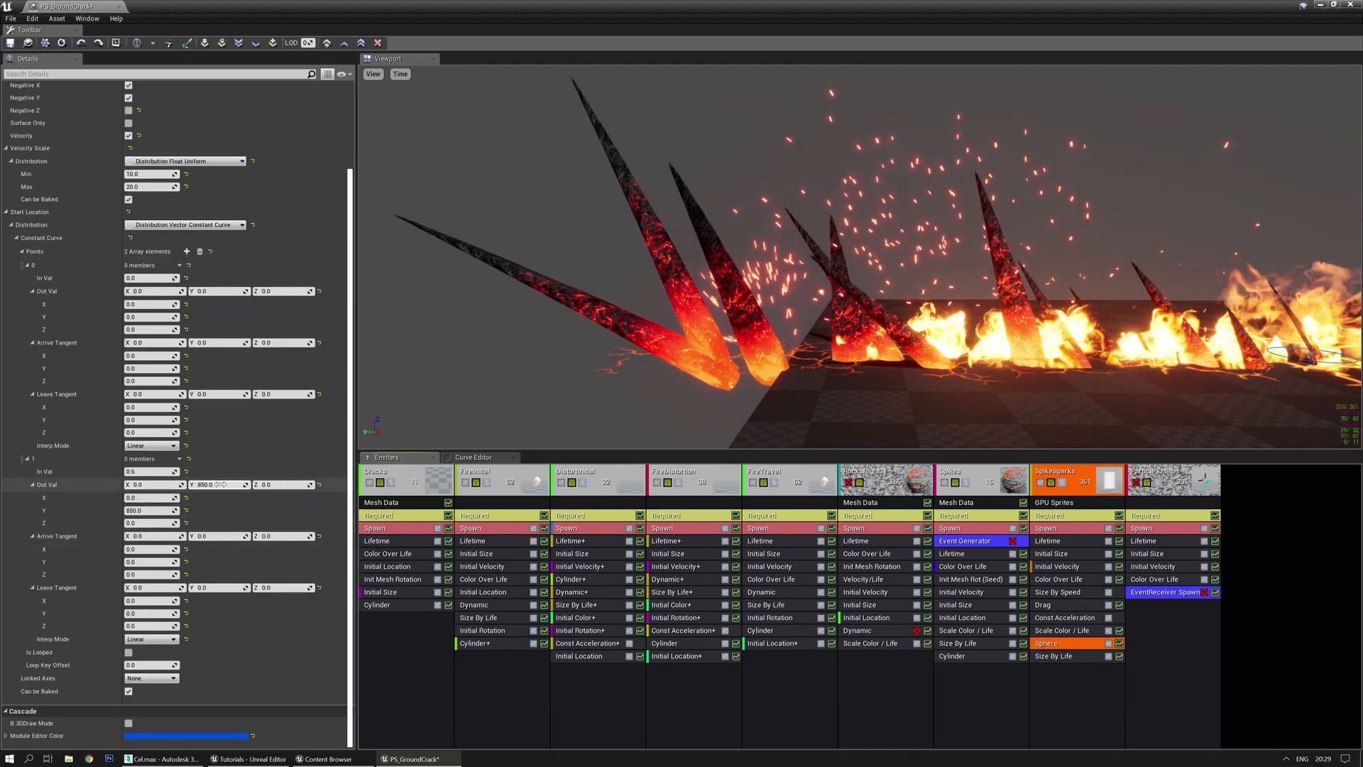
pyautogui.write('1000')
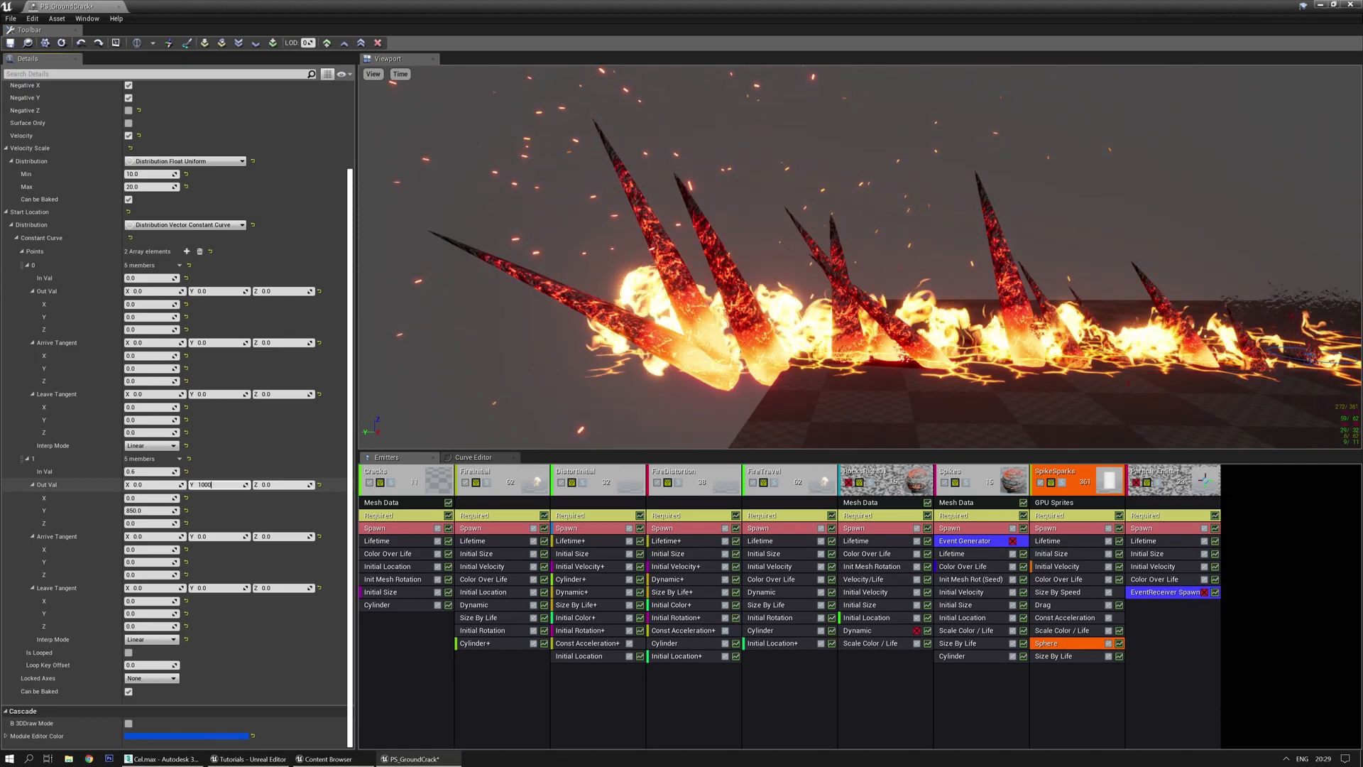
pyautogui.press('Return')
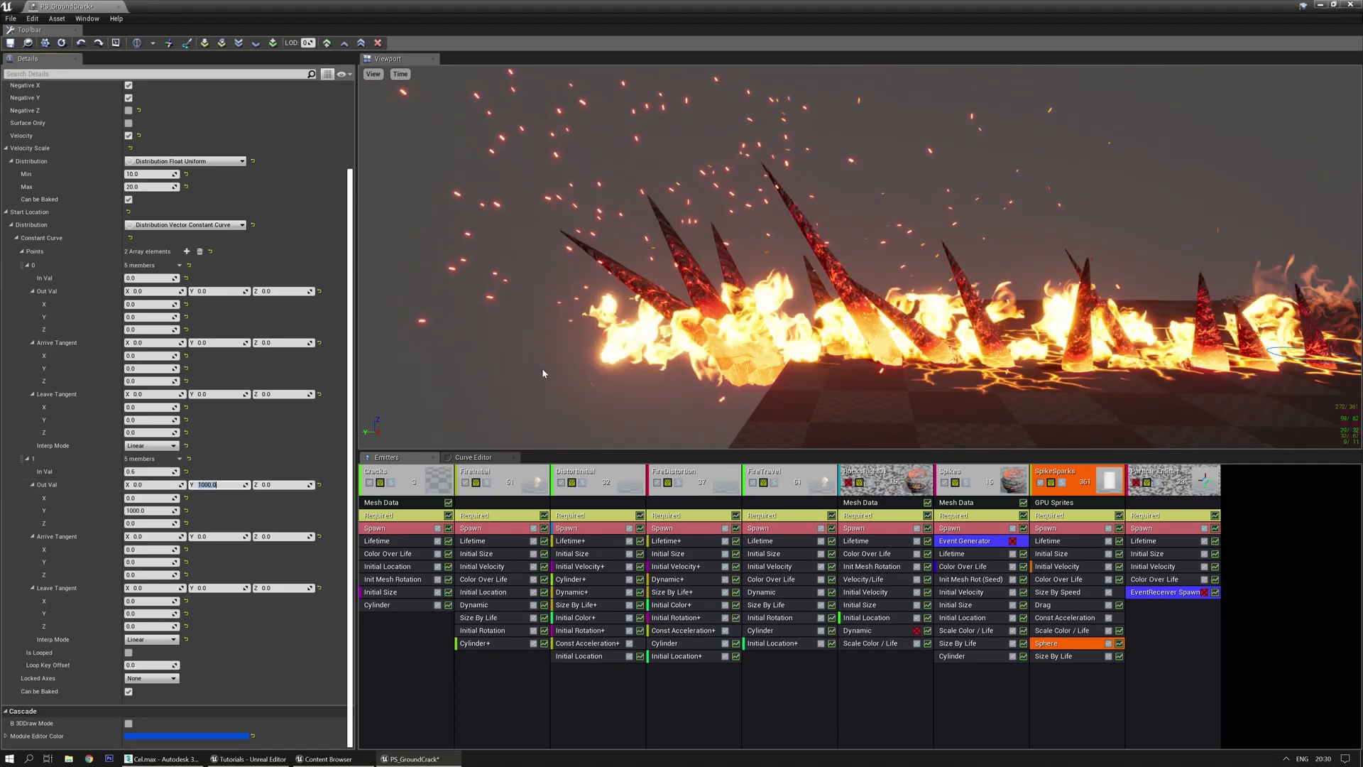
pyautogui.write('900')
pyautogui.press('Return')
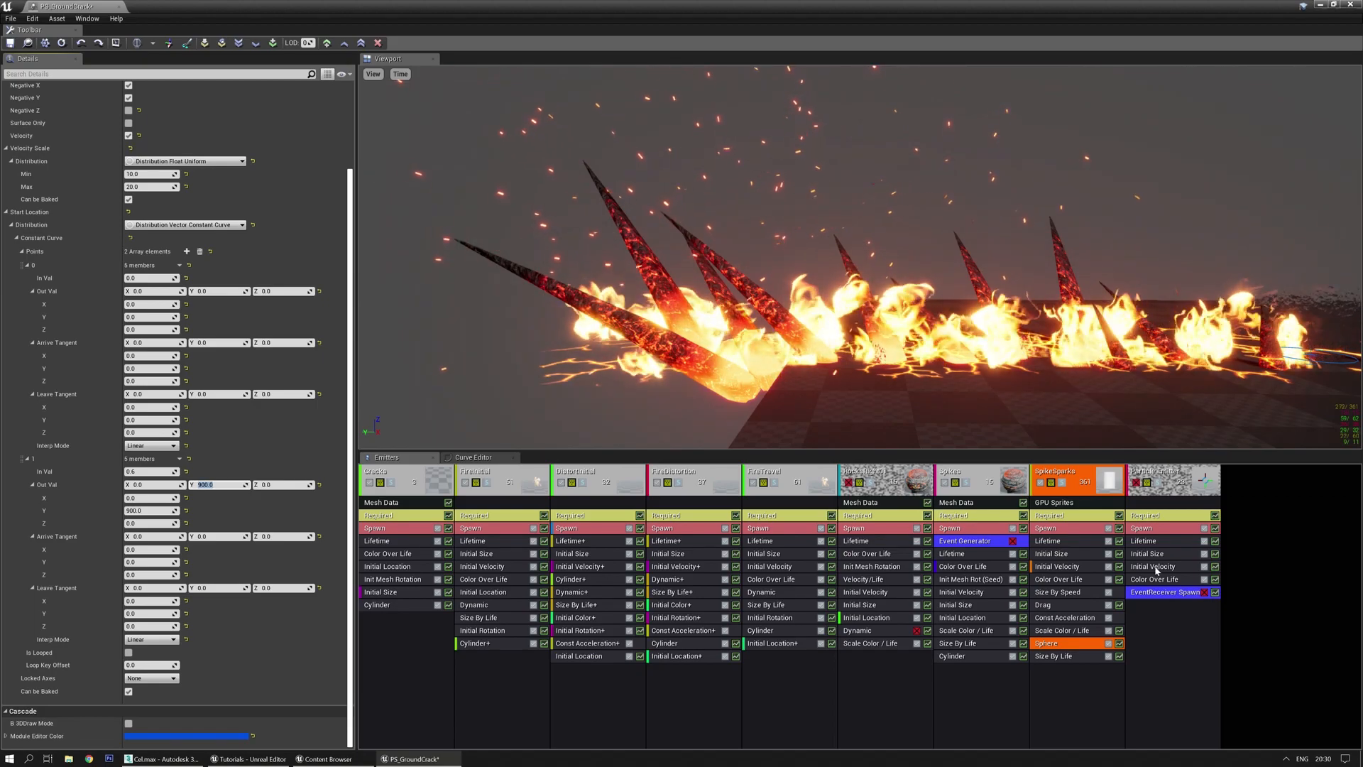
# Set burst 9's start time to 0.5
pyautogui.click(1058, 528)
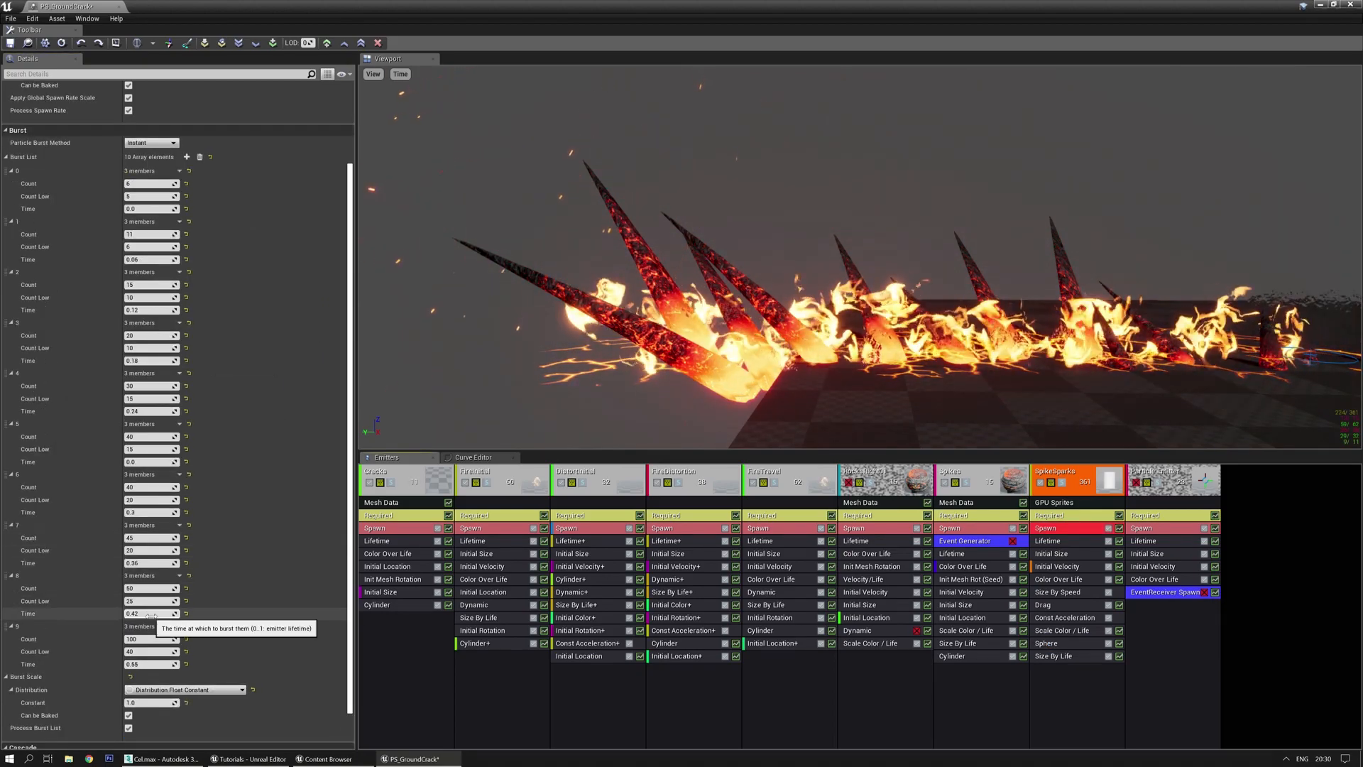
pyautogui.click(152, 664)
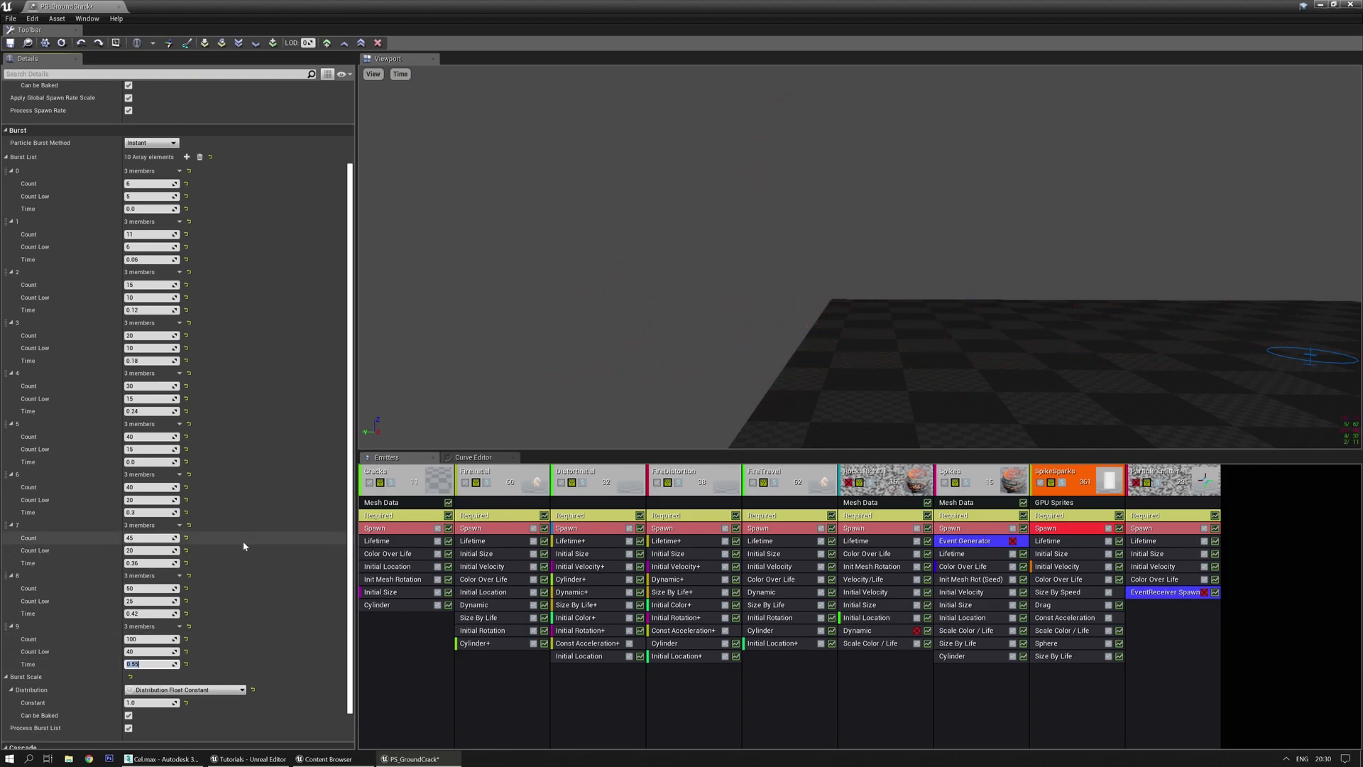
pyautogui.write('0.5')
pyautogui.press('Return')
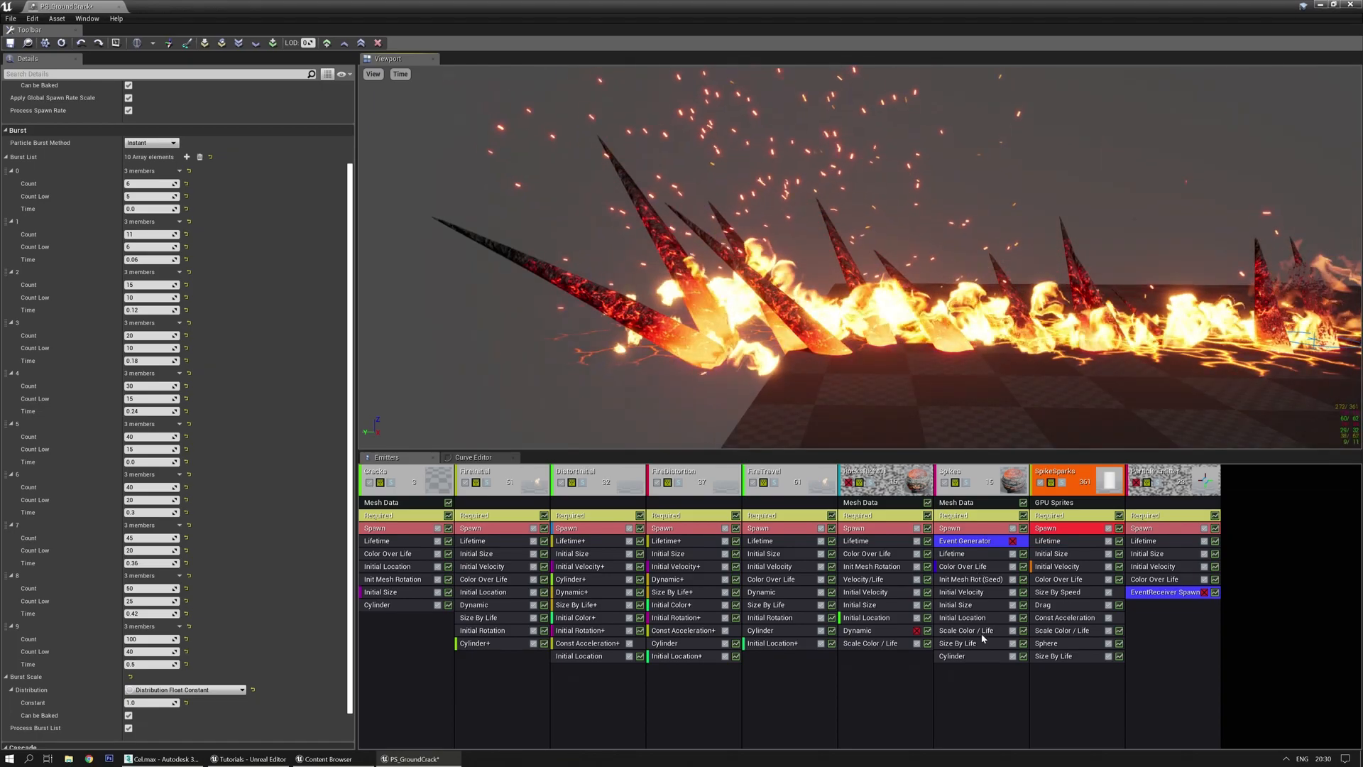
# Change the second curve point's Y to 1200, then to 1000
pyautogui.click(970, 657)
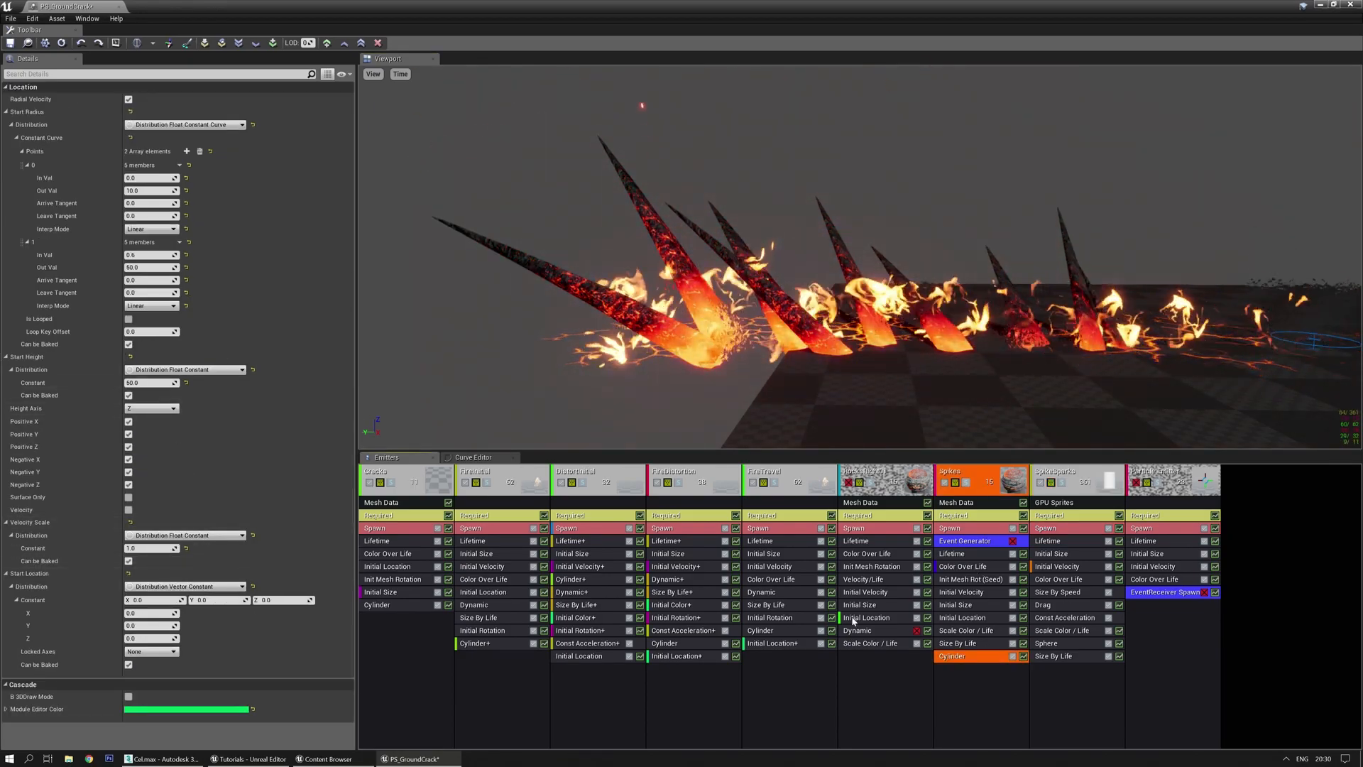
pyautogui.click(1083, 645)
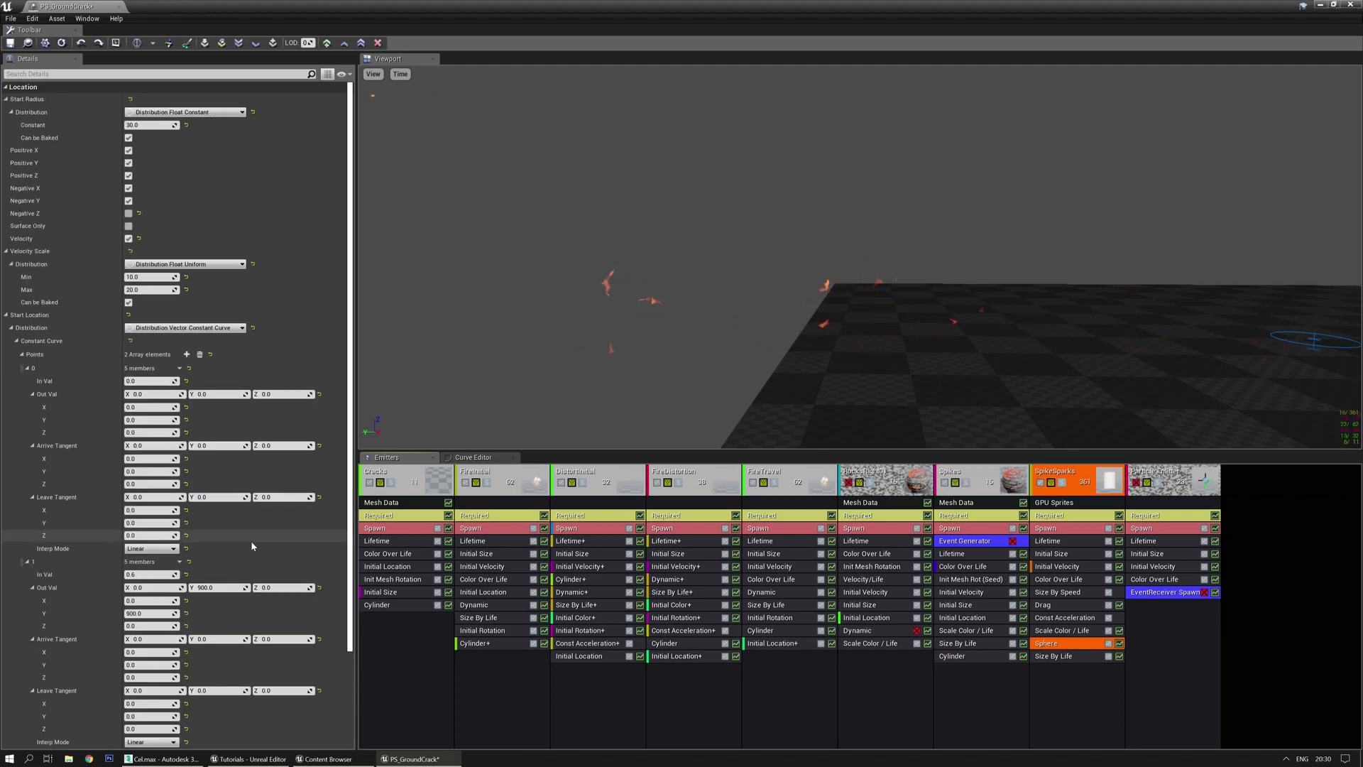
pyautogui.scroll(-3, 322, 524)
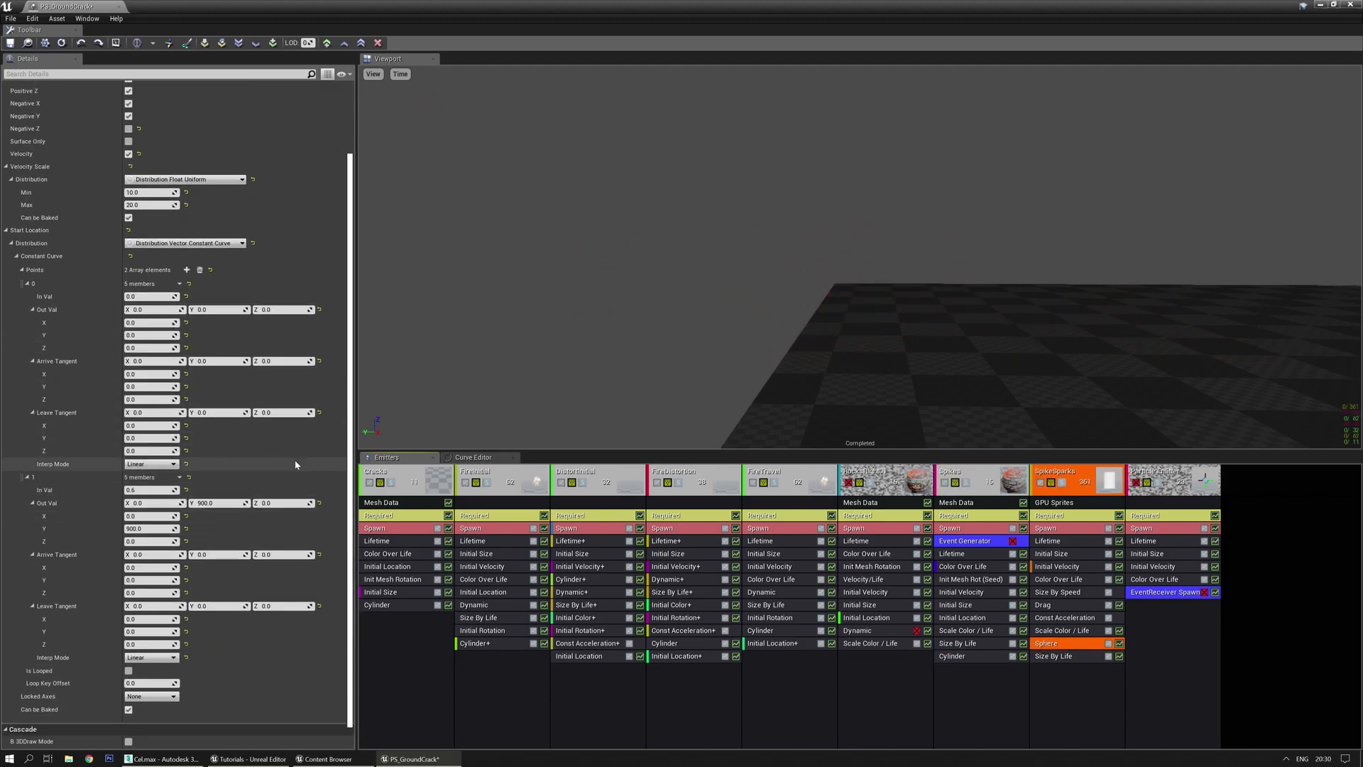
pyautogui.click(220, 503)
pyautogui.write('1')
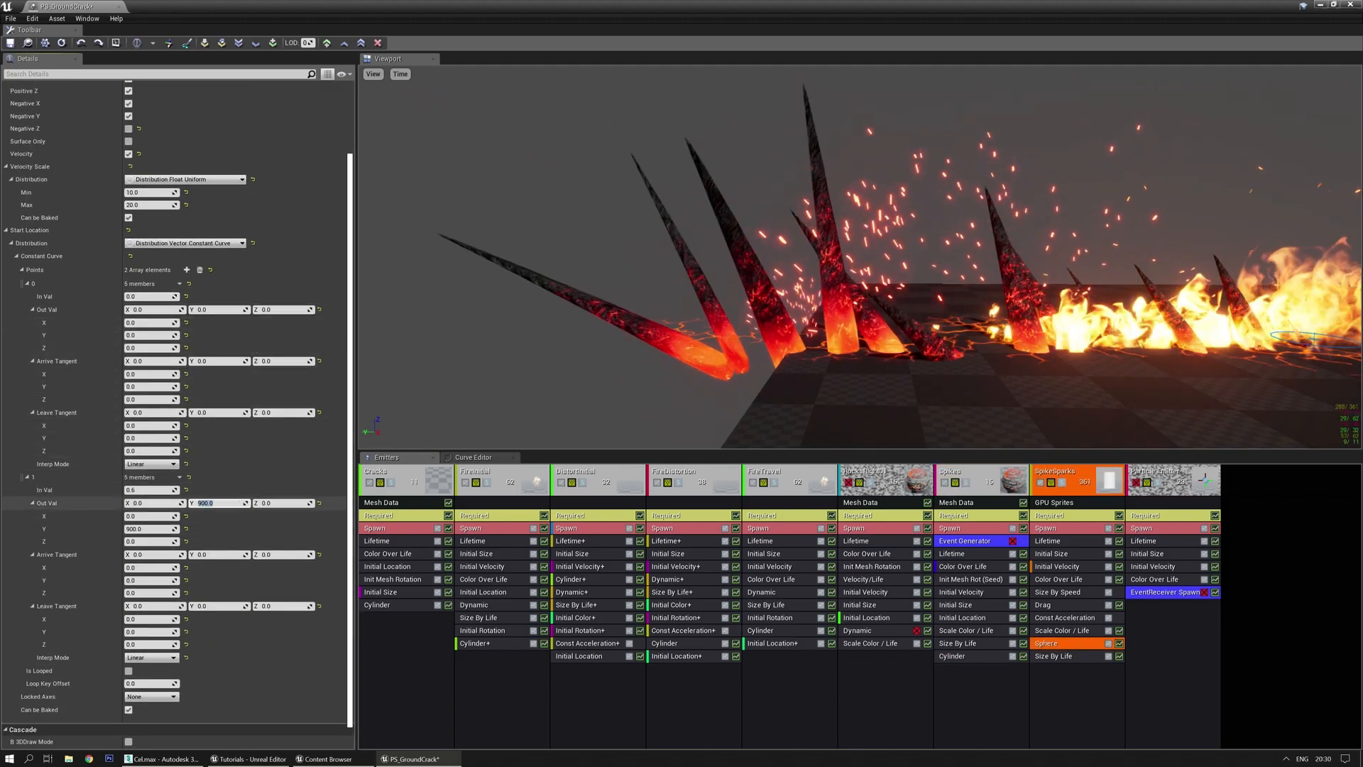
pyautogui.write('200')
pyautogui.press('Return')
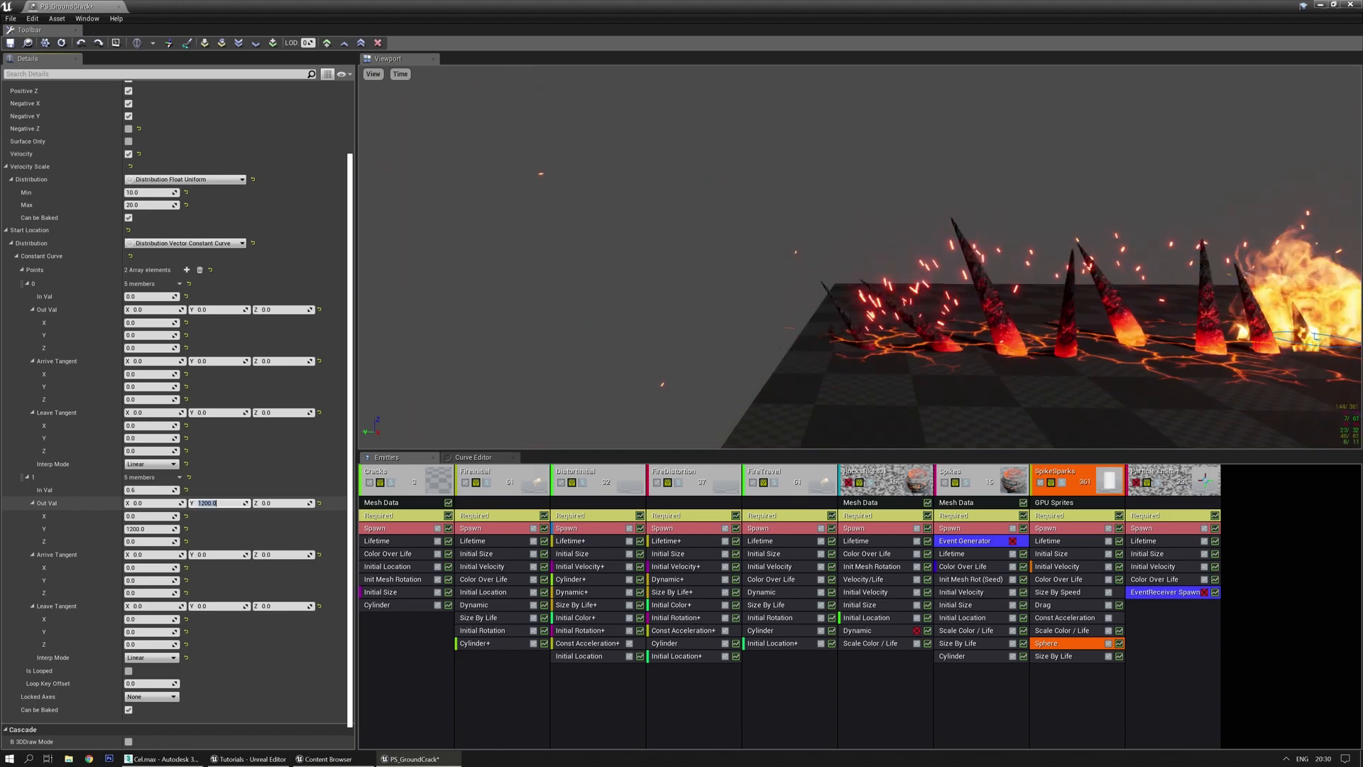
pyautogui.write('10')
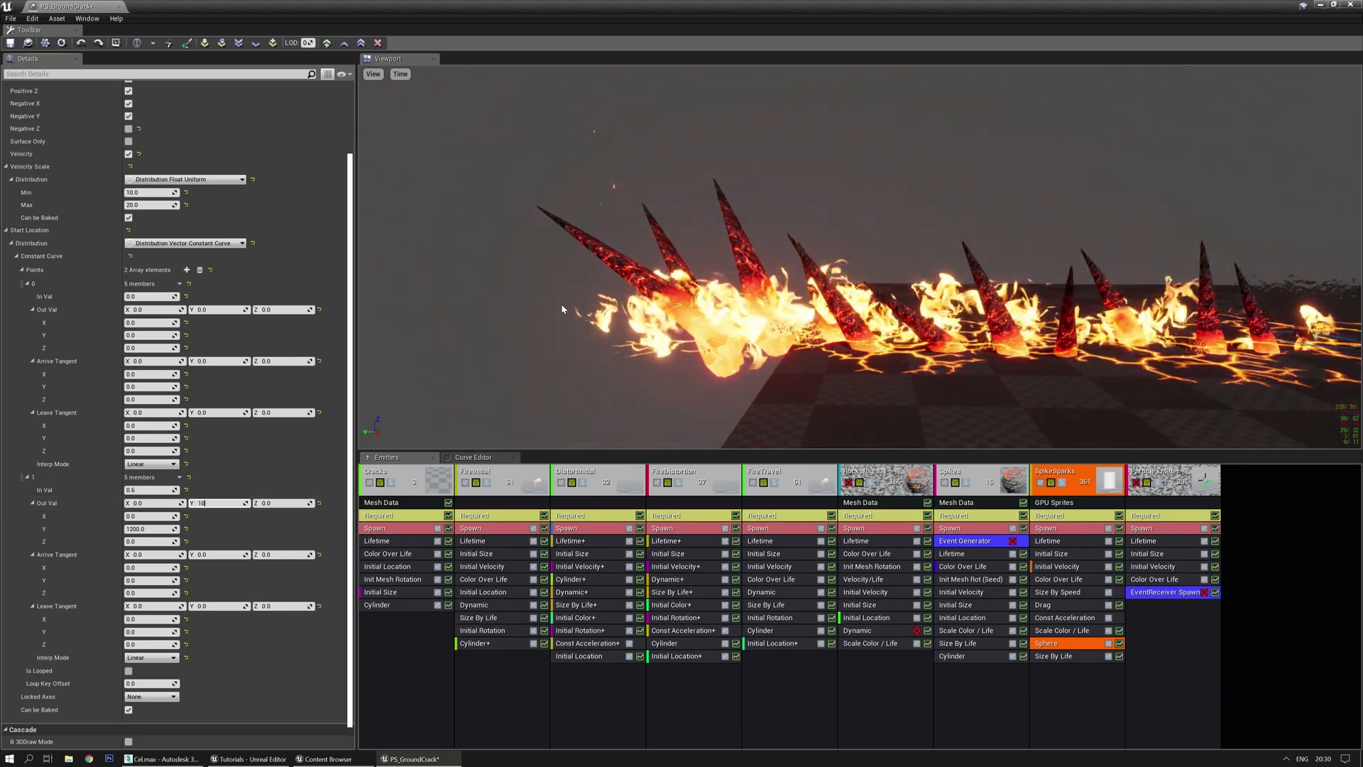
pyautogui.write('00')
pyautogui.press('Return')
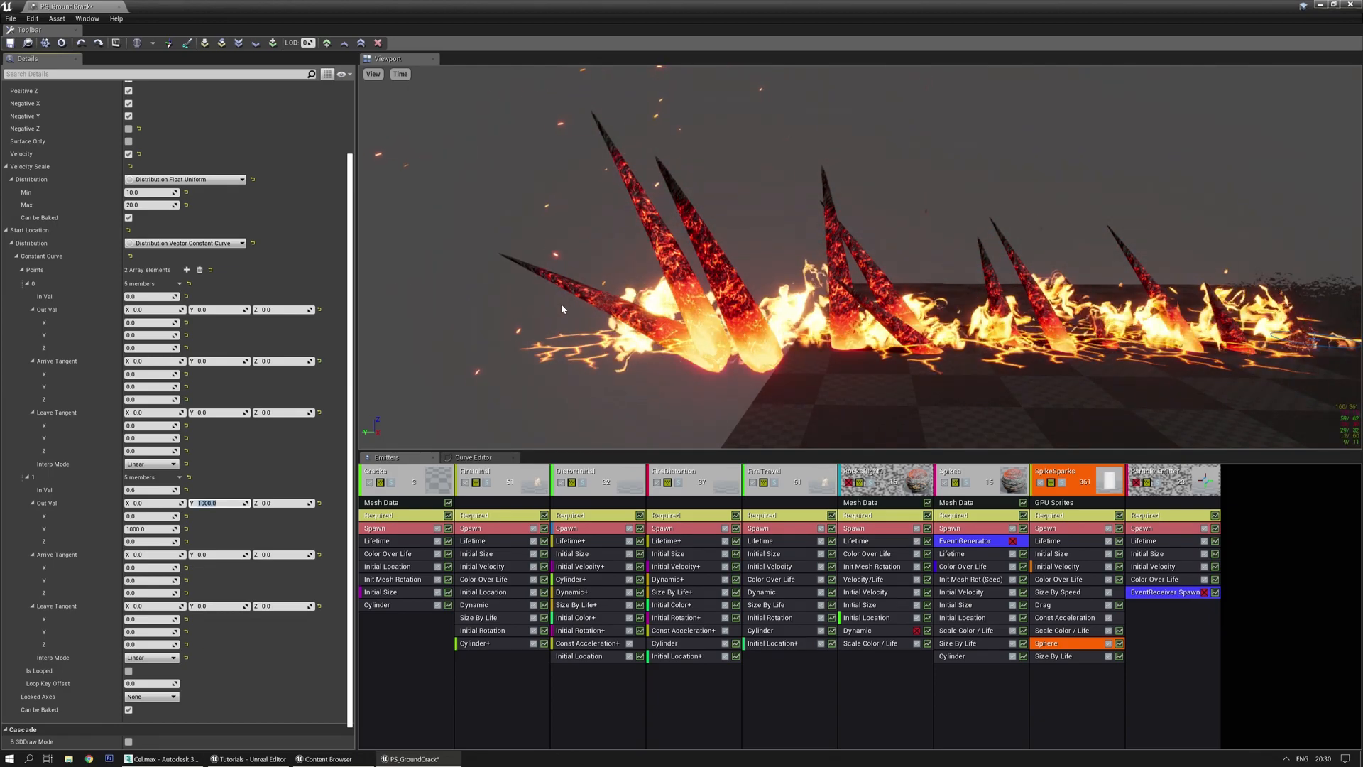
# Orbit and zoom the preview to check the higher spark spread
pyautogui.moveTo(788, 262); pyautogui.dragTo(895, 301)
pyautogui.scroll(-5, 788, 262)
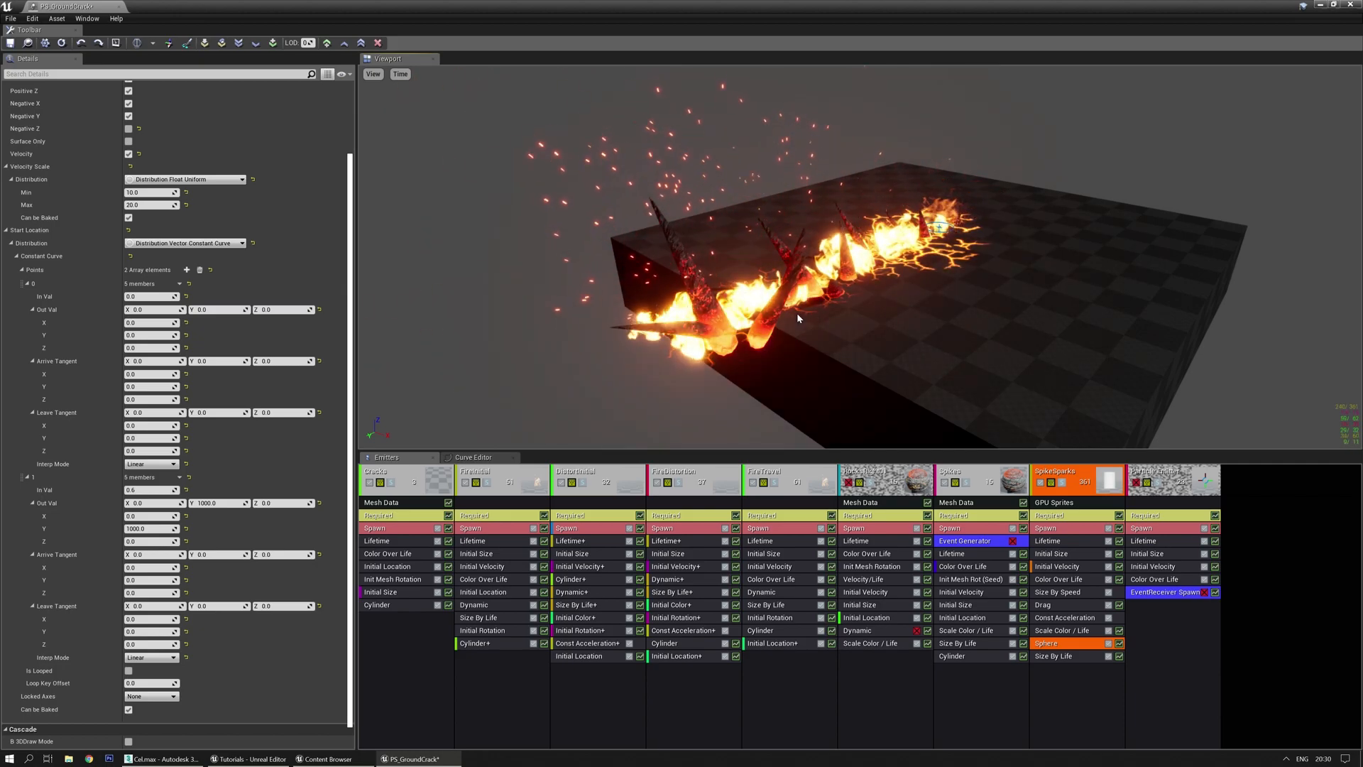
pyautogui.moveTo(797, 314); pyautogui.dragTo(699, 334)
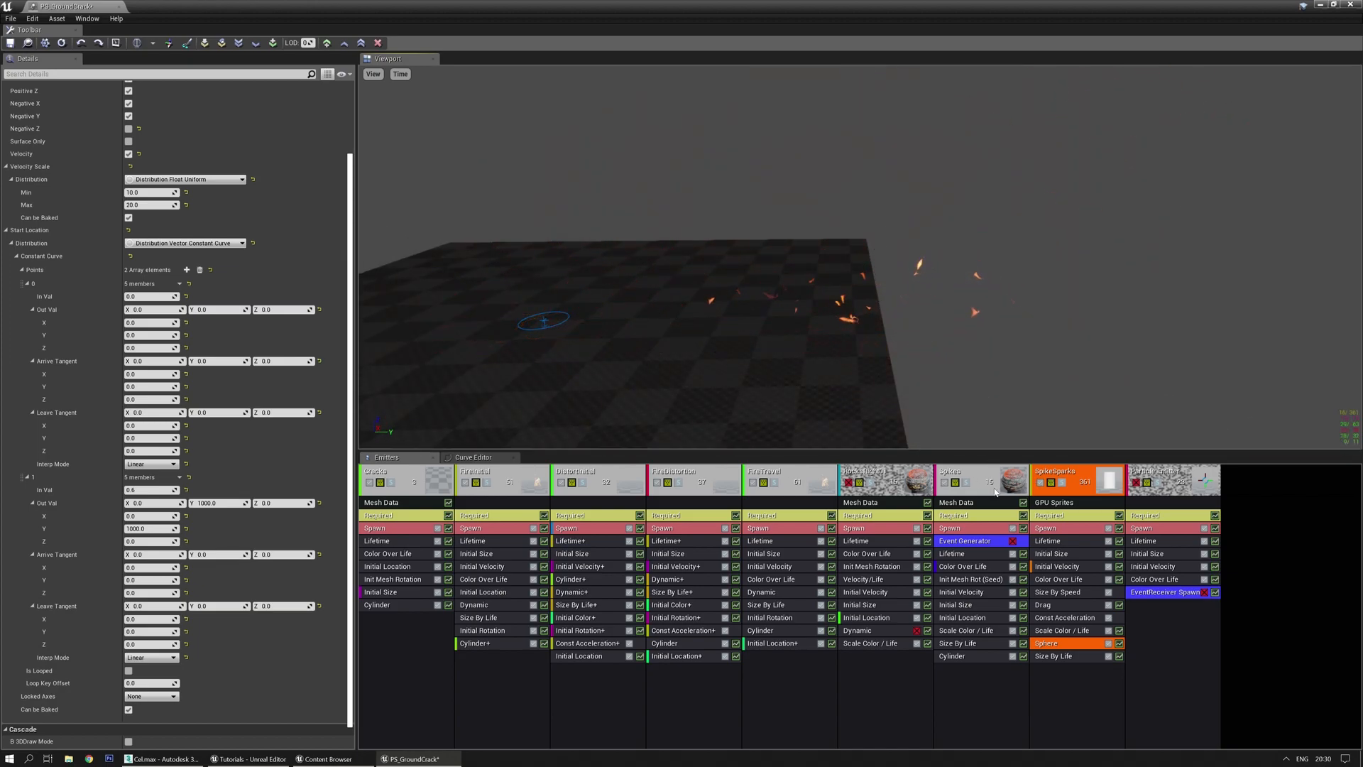
pyautogui.click(1046, 528)
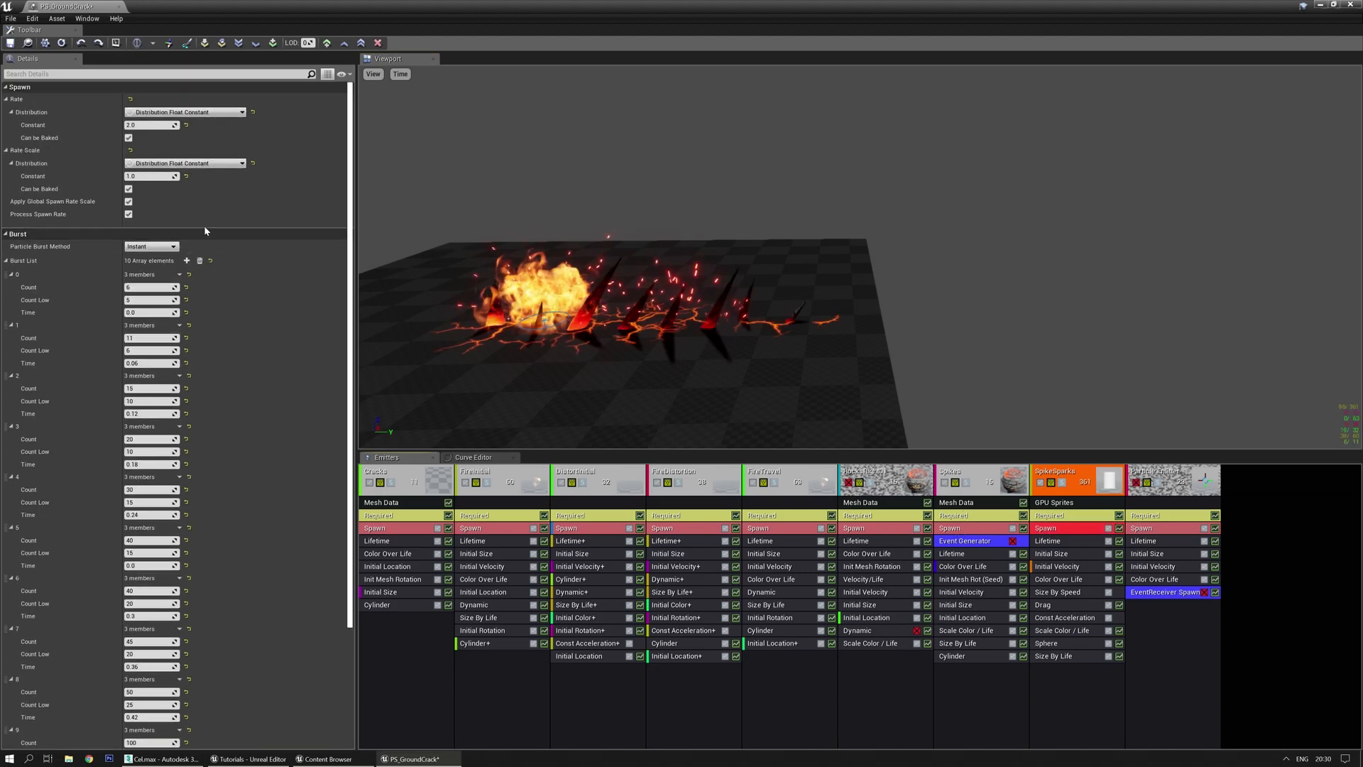
# Set the SpikeSparks constant spawn rate to 0 and orbit the preview to inspect the bursts
pyautogui.click(163, 128)
pyautogui.write('0')
pyautogui.press('Return')
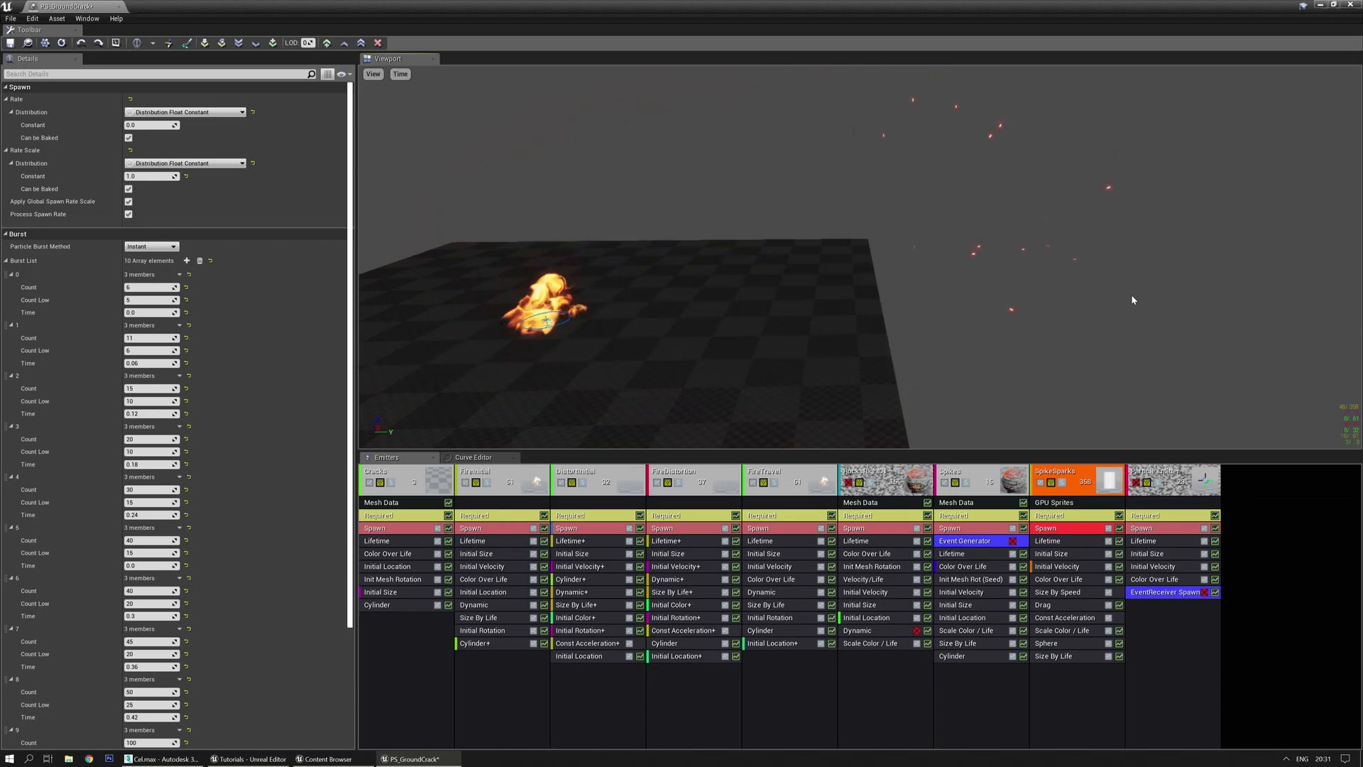
pyautogui.moveTo(1082, 326)
pyautogui.mouseDown(button='right')
pyautogui.moveTo(1107, 302)
pyautogui.moveTo(1108, 331)
pyautogui.moveTo(1126, 327)
pyautogui.moveTo(1008, 336)
pyautogui.mouseUp(button='right')
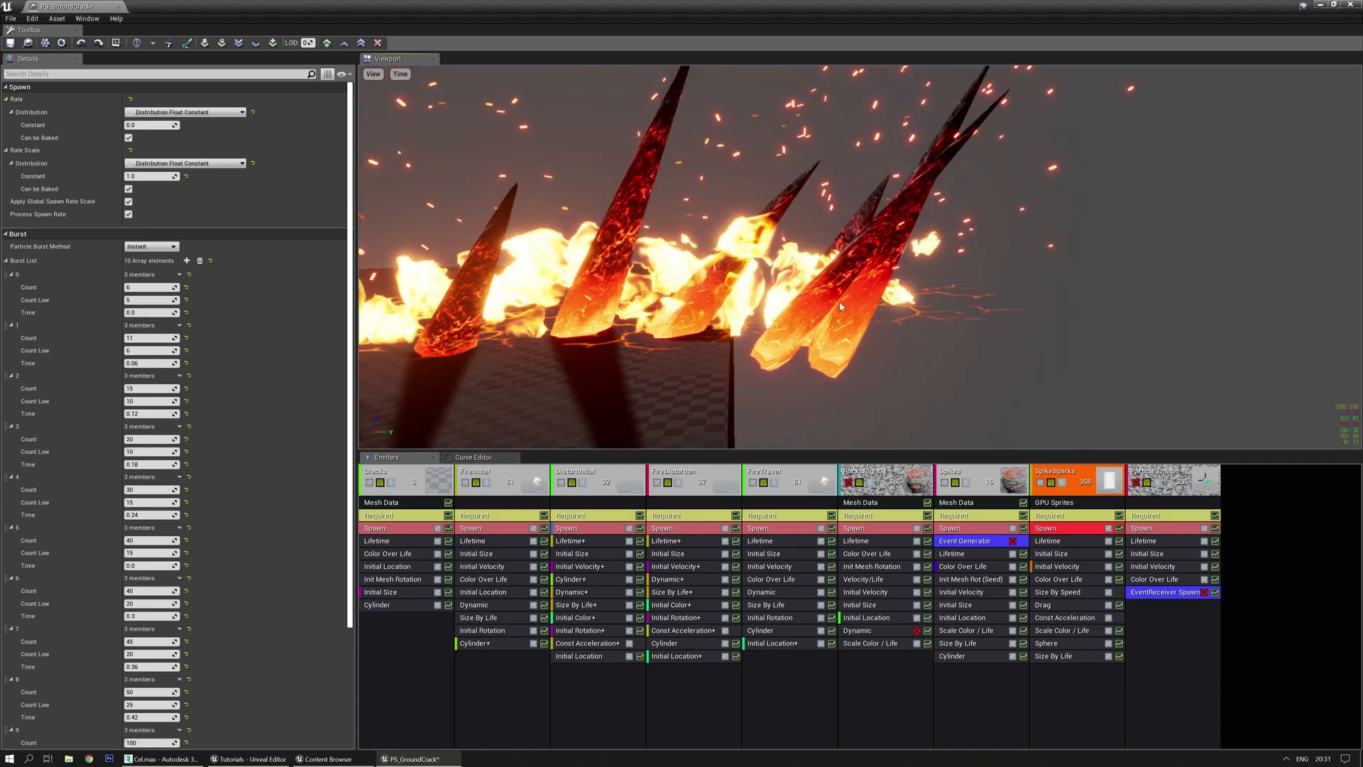
pyautogui.moveTo(840, 306); pyautogui.dragTo(824, 277, button='right')
pyautogui.moveTo(824, 277); pyautogui.dragTo(790, 220)
pyautogui.moveTo(791, 220); pyautogui.dragTo(760, 216, button='right')
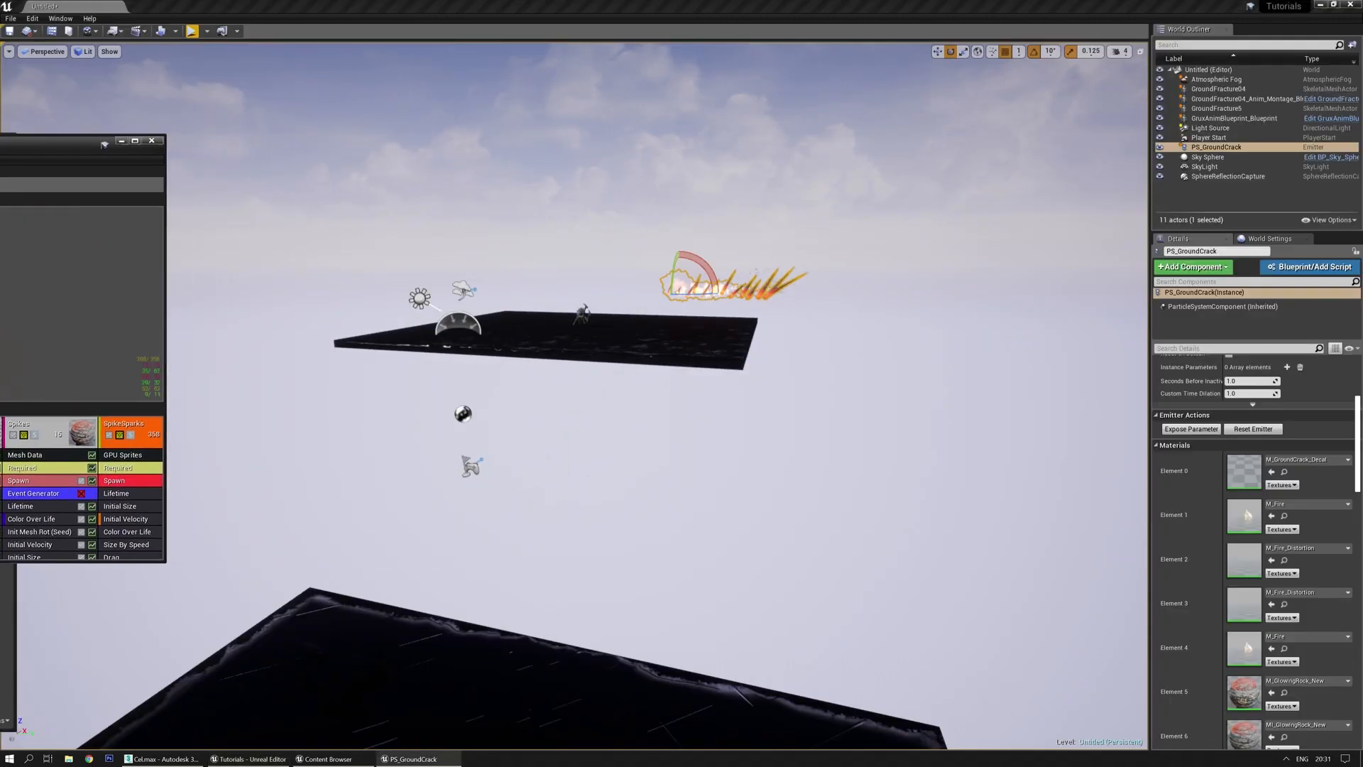
# Minimise the particle window and delete the placed PS_GroundCrack emitter from the level
pyautogui.moveTo(489, 377); pyautogui.dragTo(539, 219)
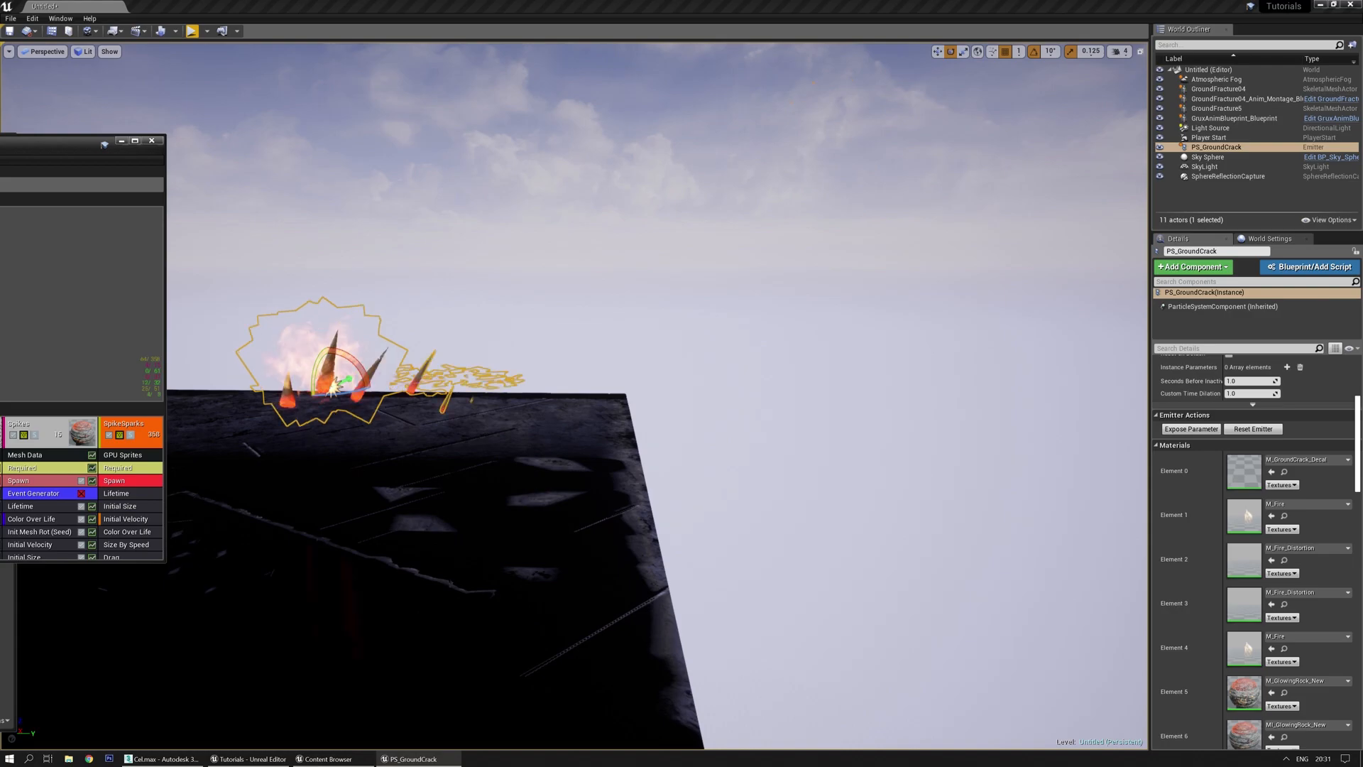
pyautogui.press('s')
pyautogui.moveTo(390, 279); pyautogui.dragTo(401, 280, button='right')
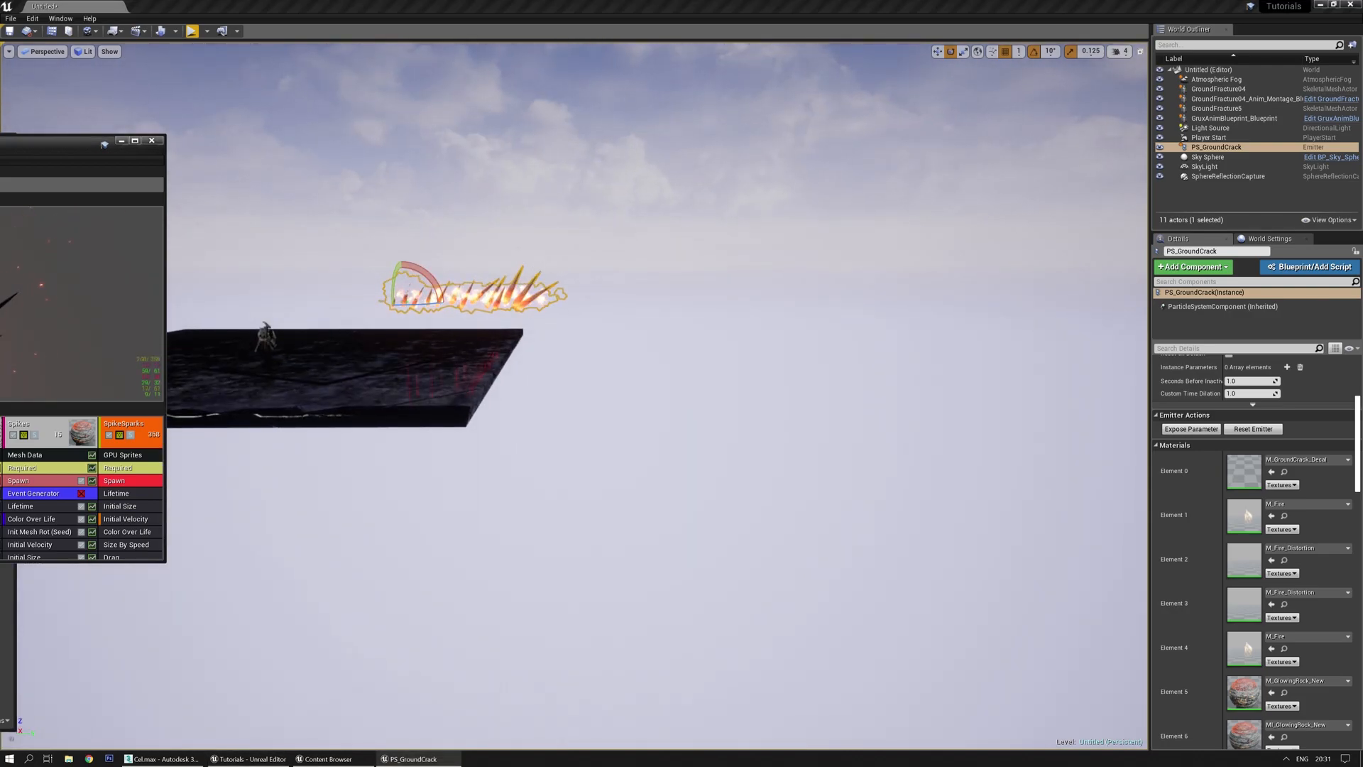
pyautogui.moveTo(522, 421); pyautogui.dragTo(497, 334)
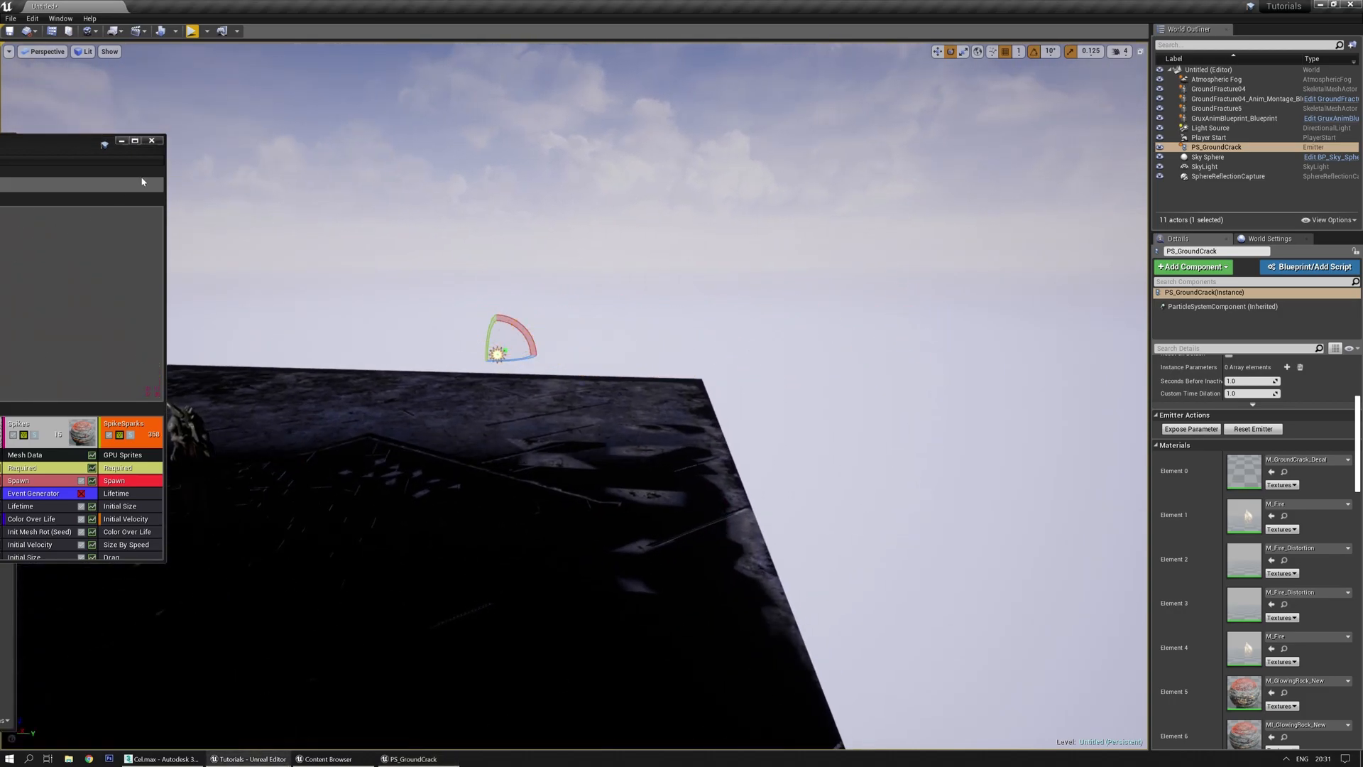
pyautogui.click(122, 141)
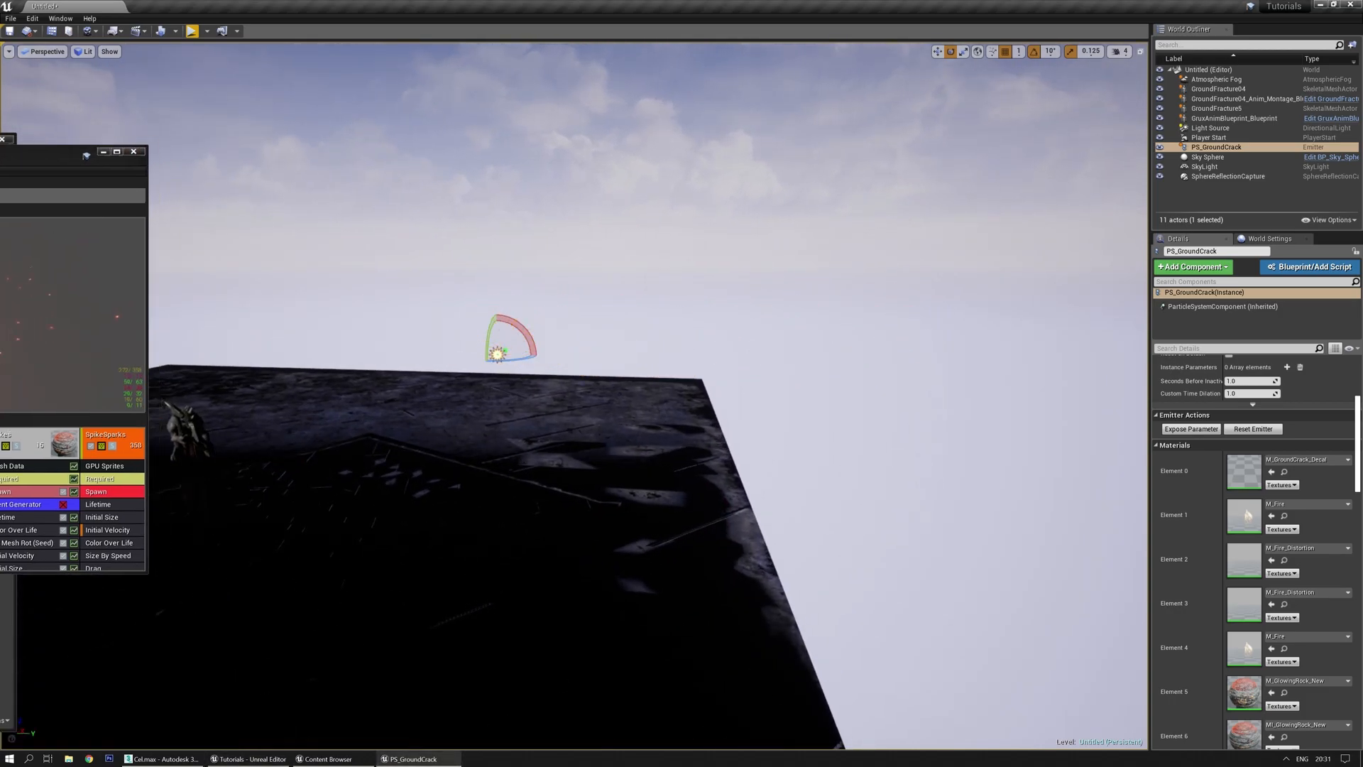
pyautogui.moveTo(392, 408); pyautogui.dragTo(348, 423, button='right')
pyautogui.press('Delete')
# Play-test the level, then stop and bring the PS_GroundCrack window back on screen
pyautogui.moveTo(273, 77); pyautogui.dragTo(233, 113, button='right')
pyautogui.click(192, 31)
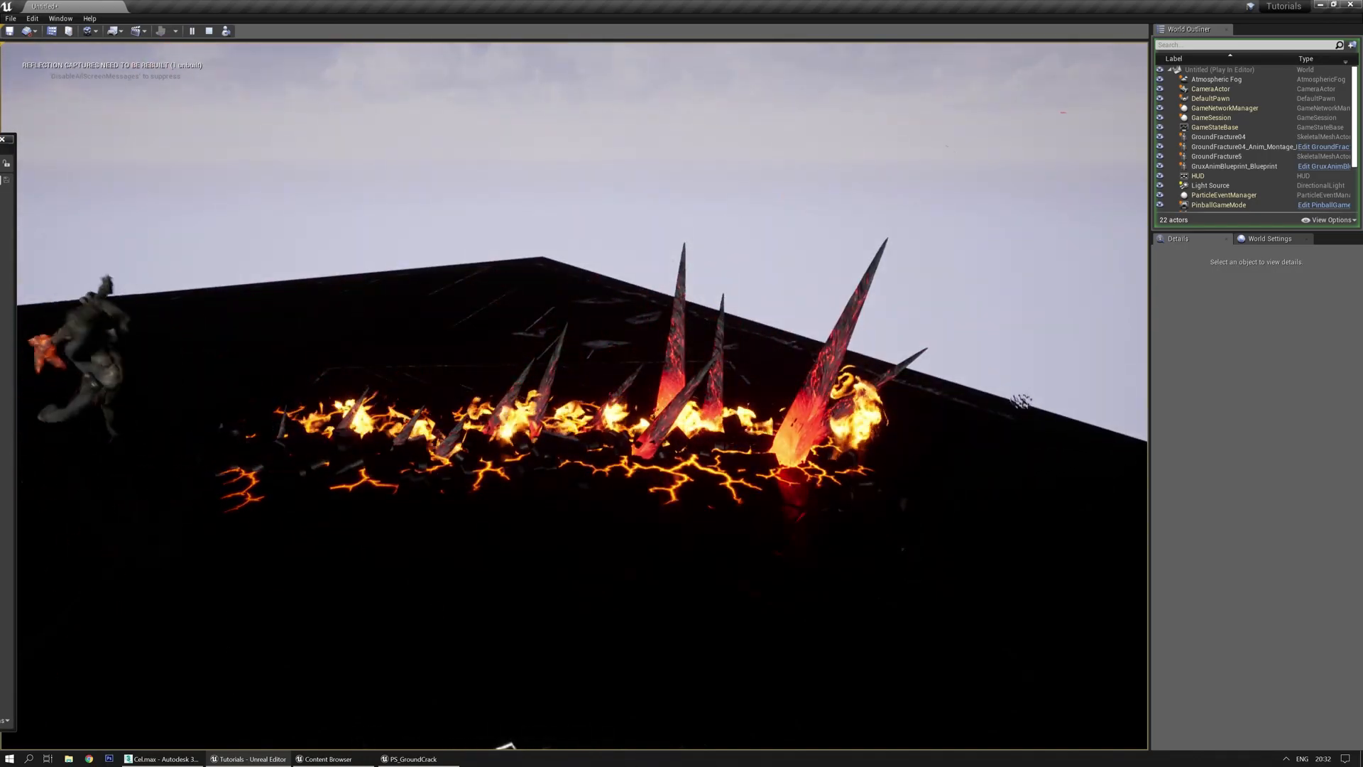
pyautogui.press('Escape')
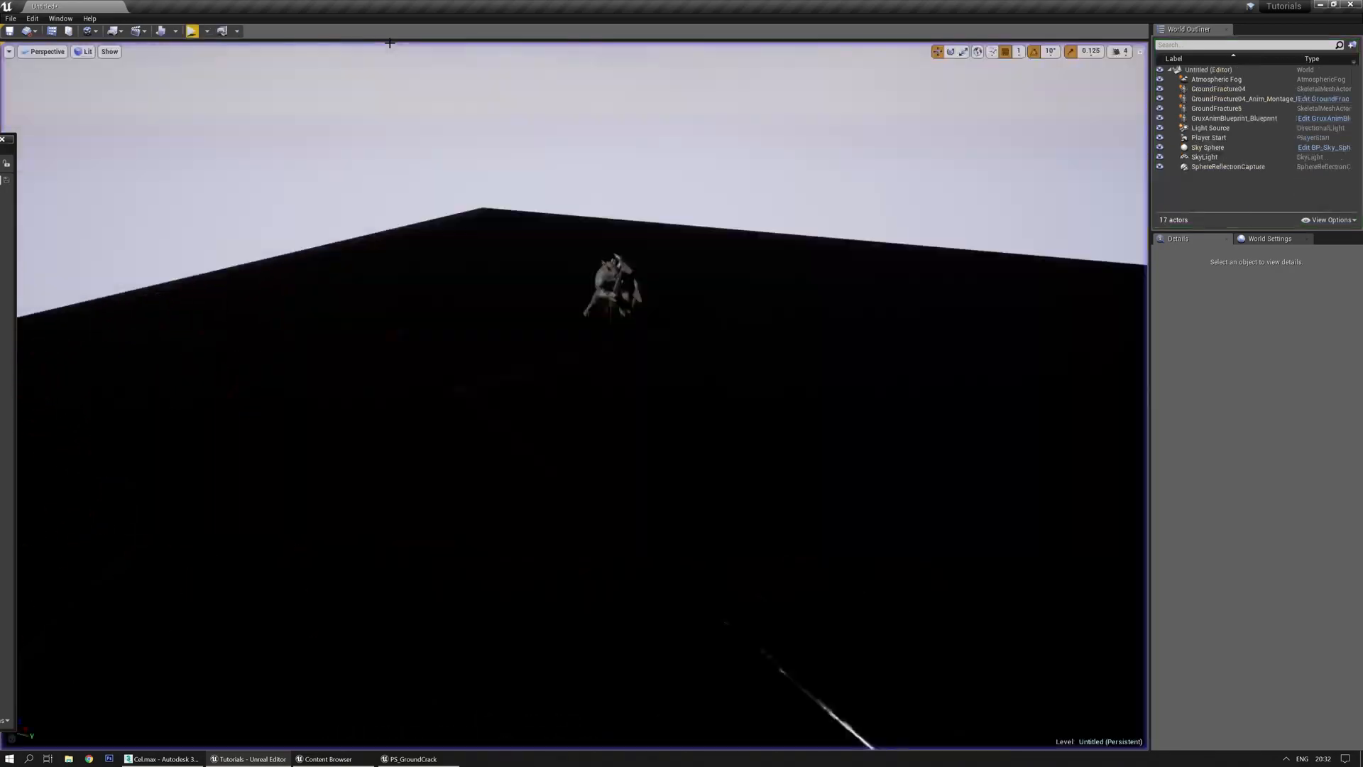
pyautogui.moveTo(0, 7); pyautogui.dragTo(947, 258)
# Set burst 8's Count Low to 30, then play-test and stop
pyautogui.doubleClick(947, 258)
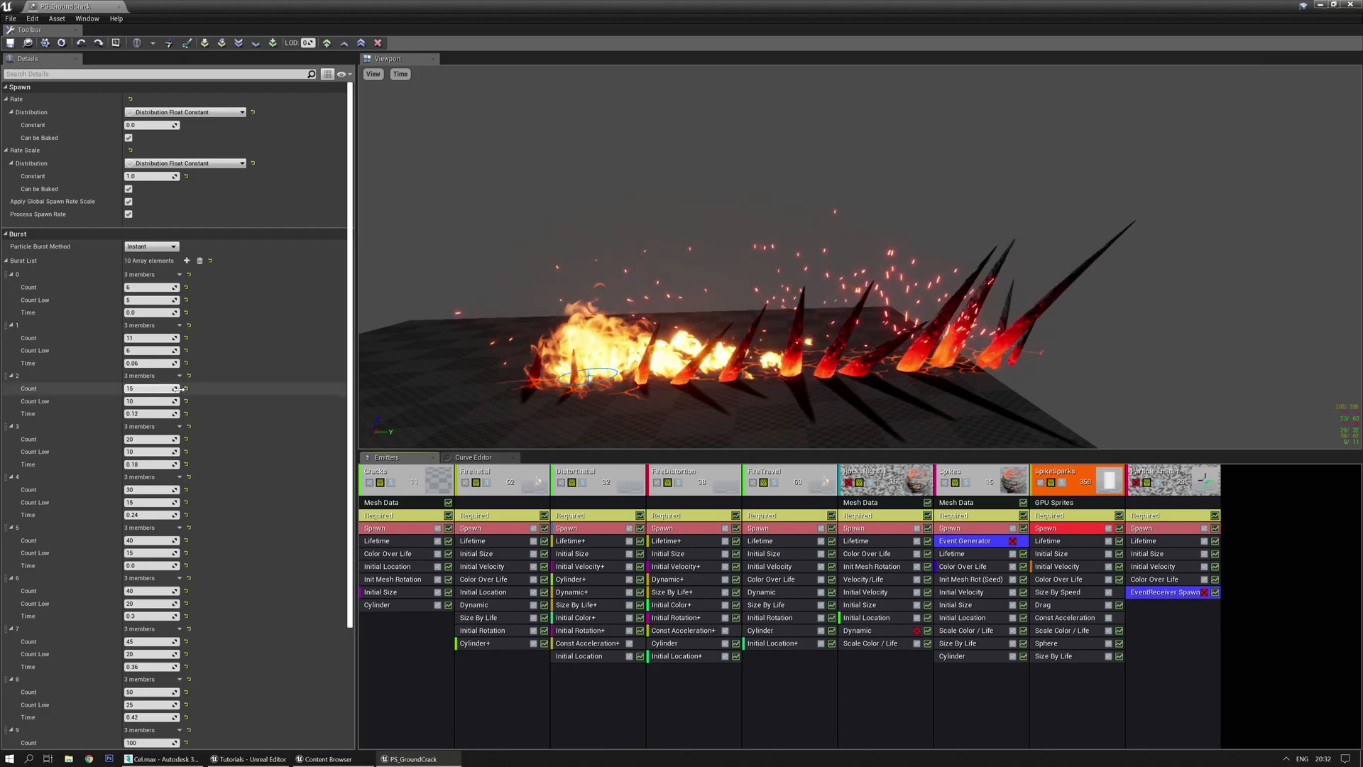
pyautogui.scroll(-3, 198, 523)
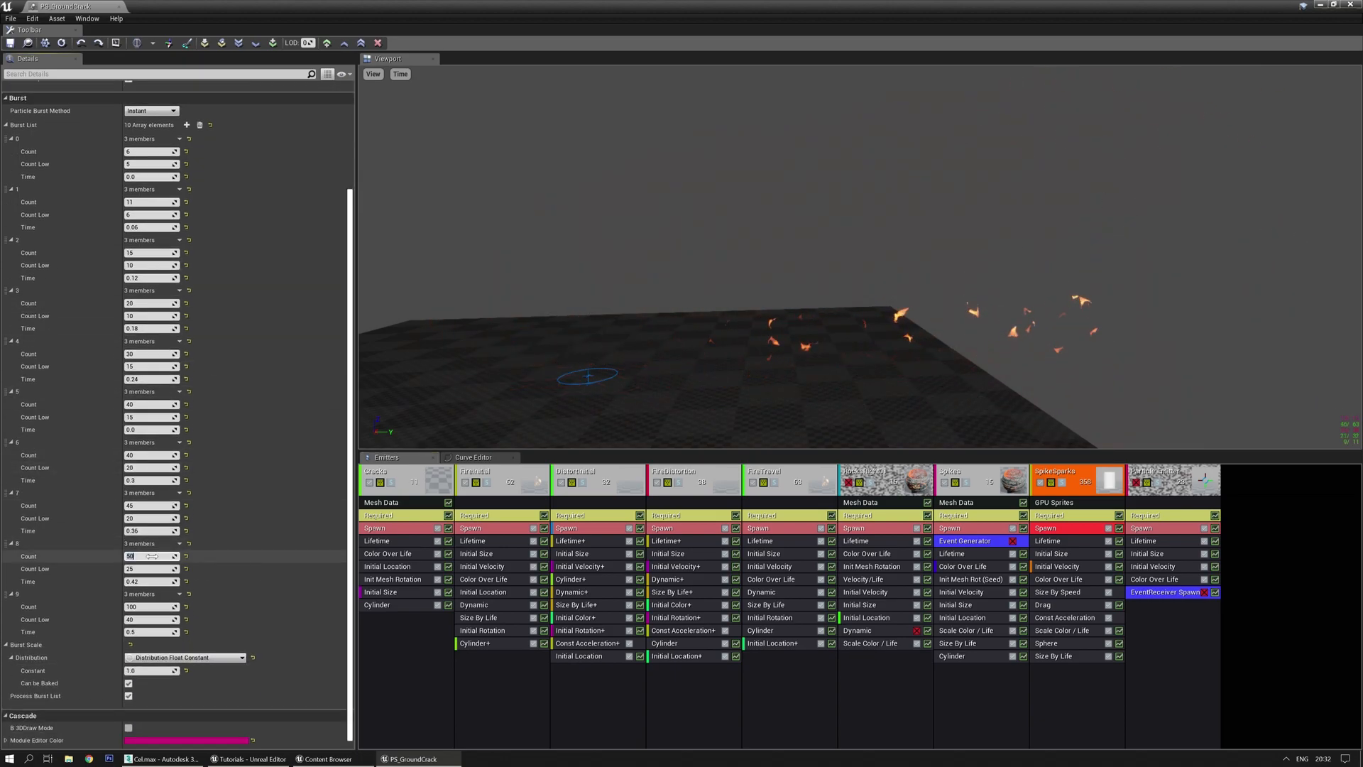
pyautogui.write('30')
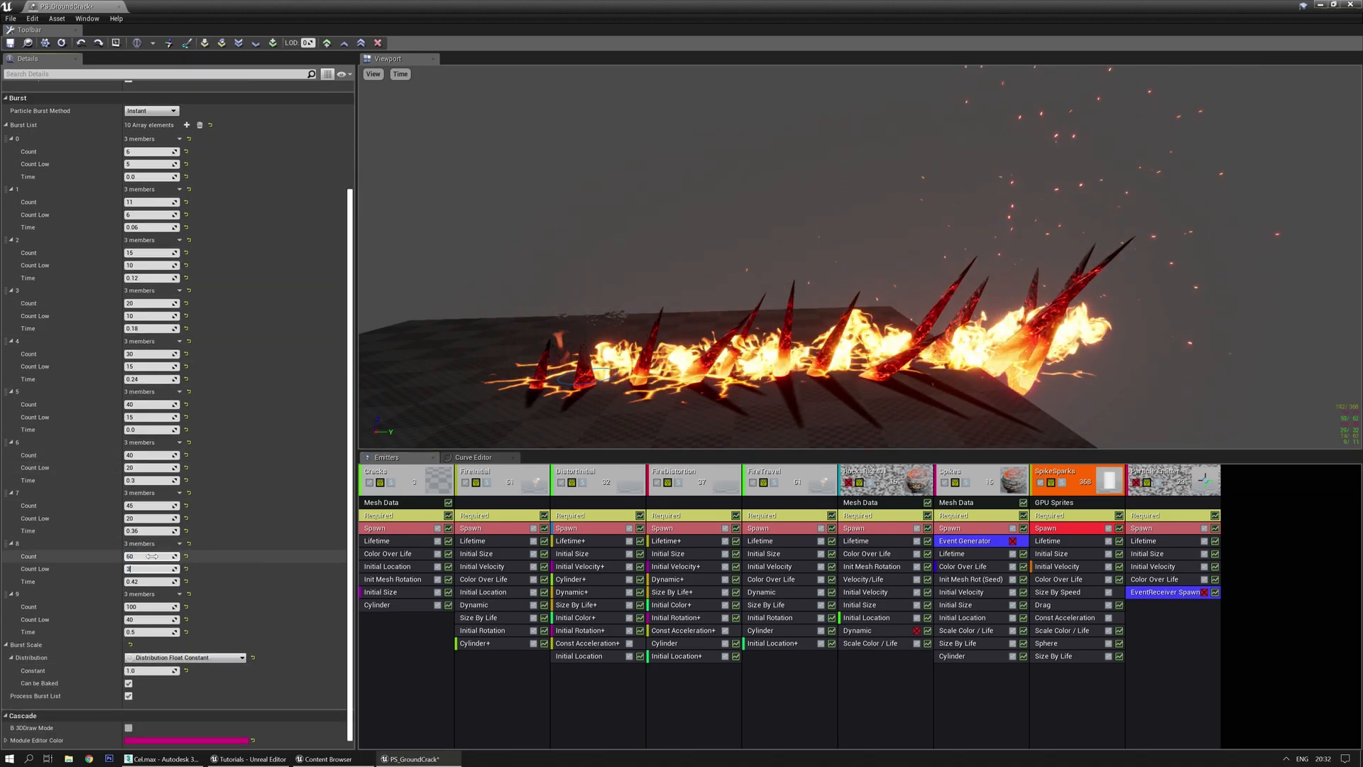
pyautogui.press('Return')
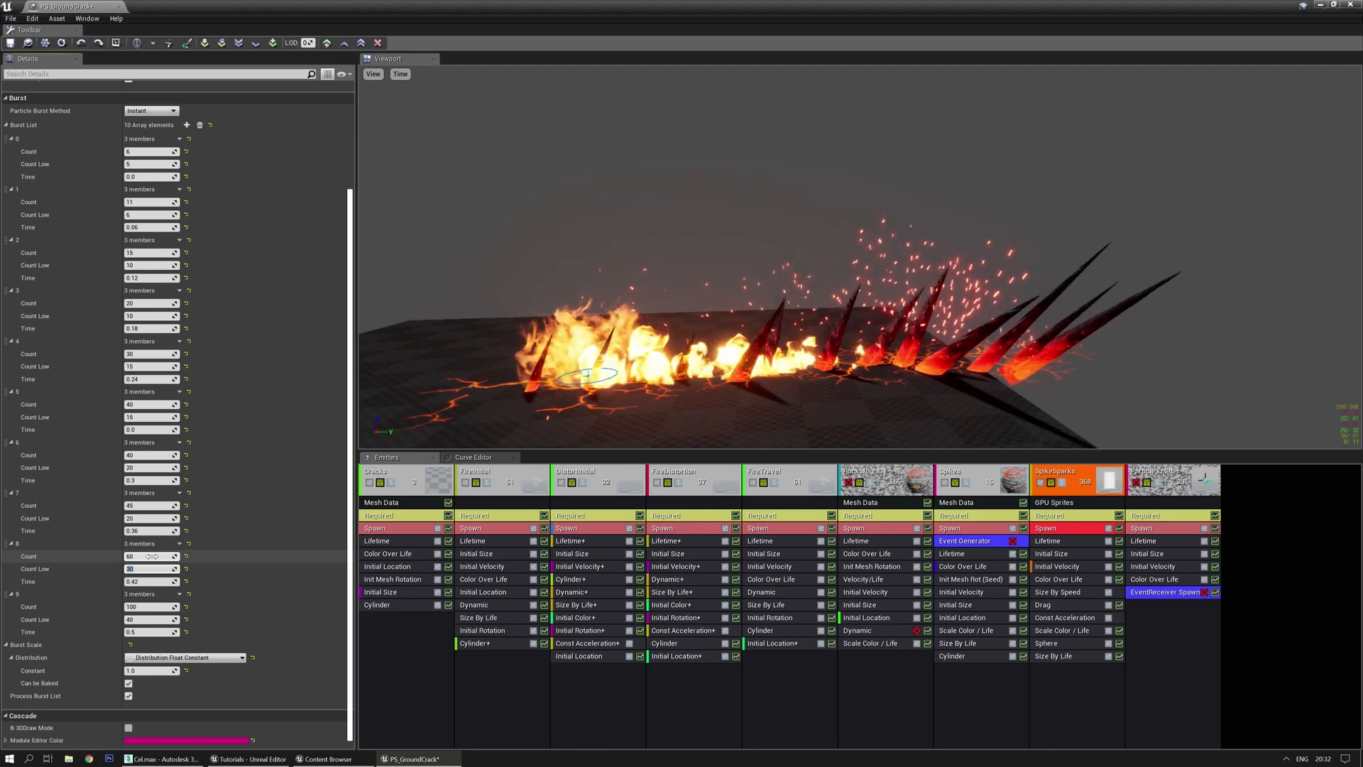
pyautogui.click(155, 607)
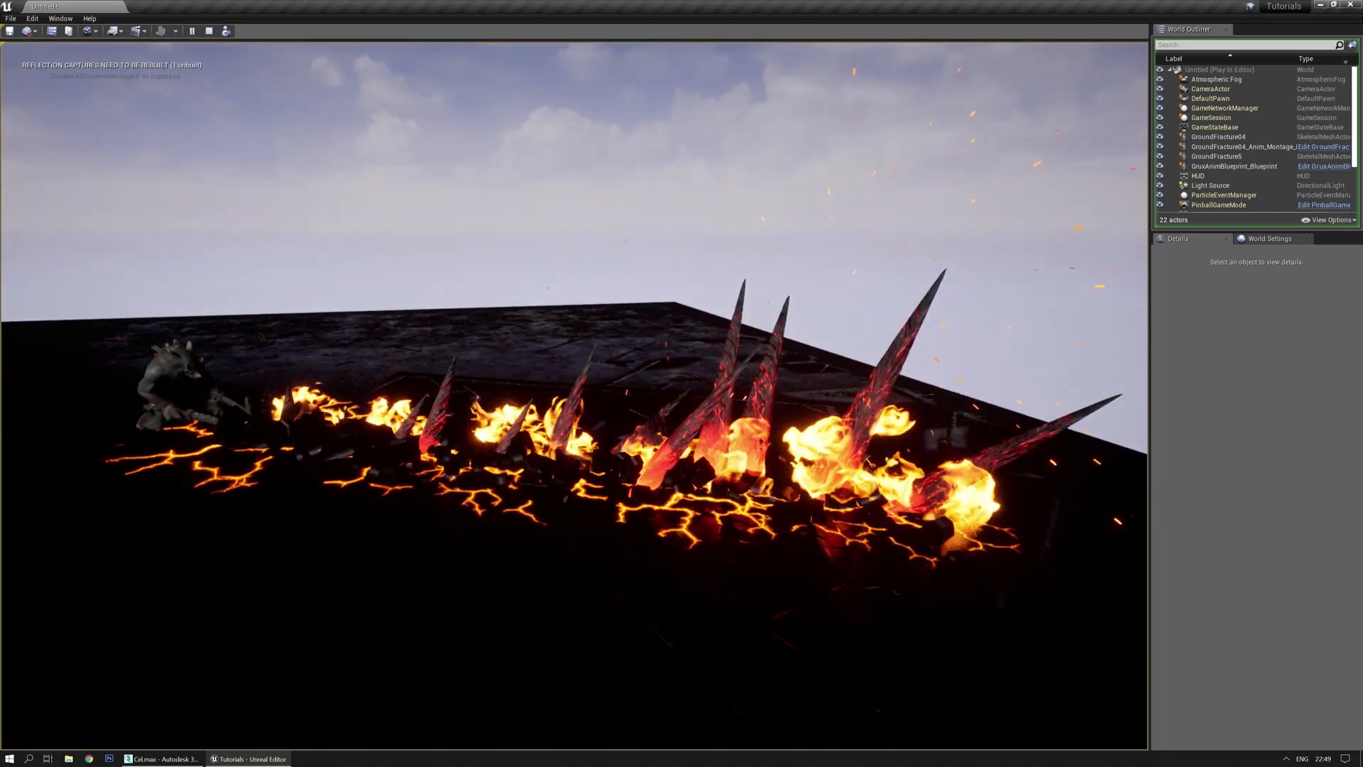
pyautogui.press('Escape')
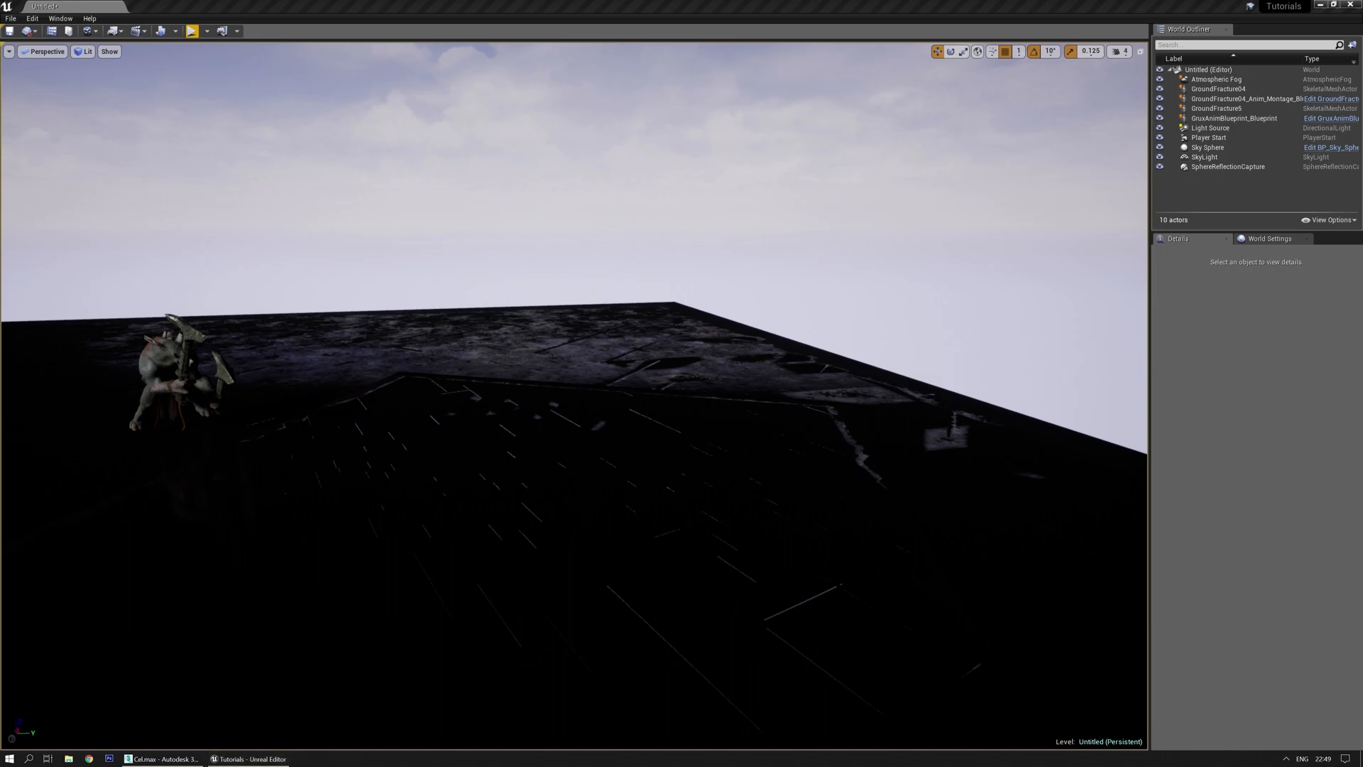
# In VectorayGen, orbit the 3D view and load the Quad Swizzled Attraction preset graph
pyautogui.doubleClick(581, 207)
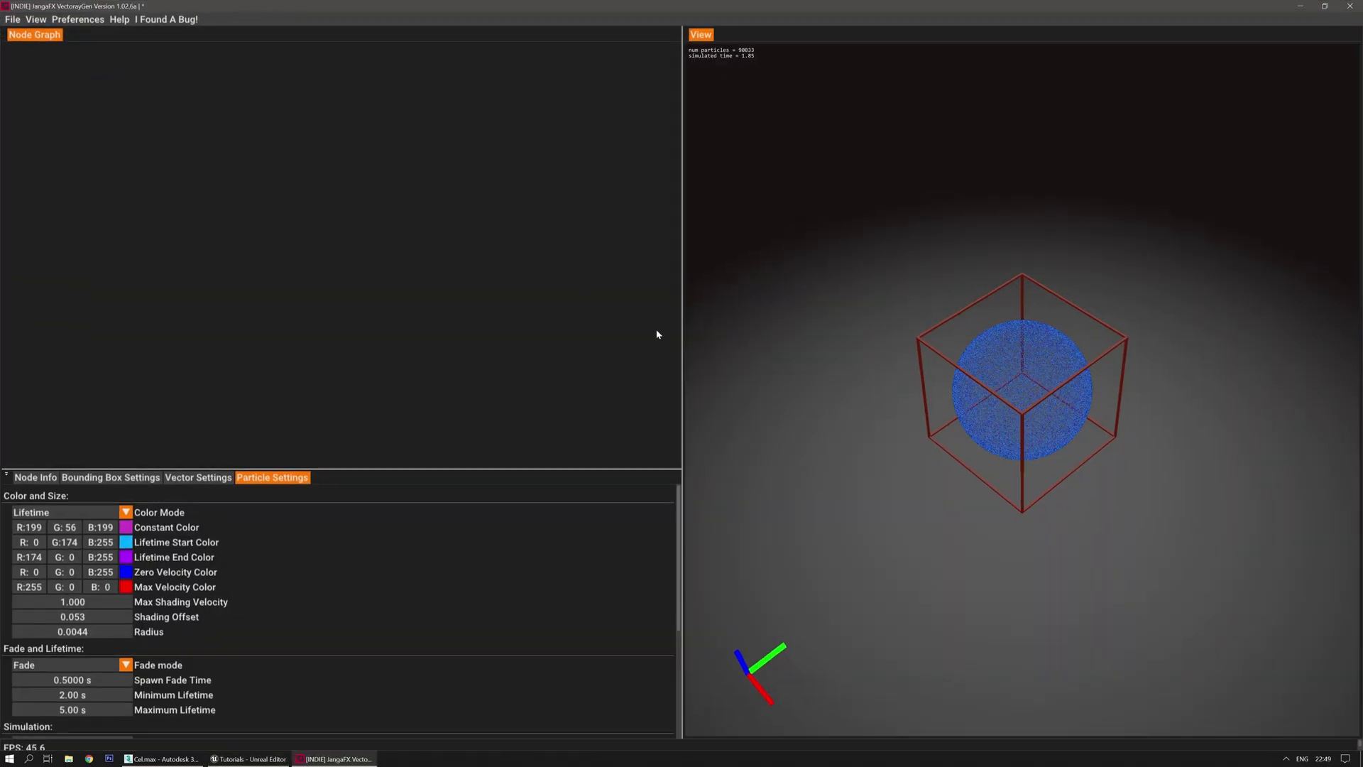
pyautogui.moveTo(858, 473); pyautogui.dragTo(893, 493)
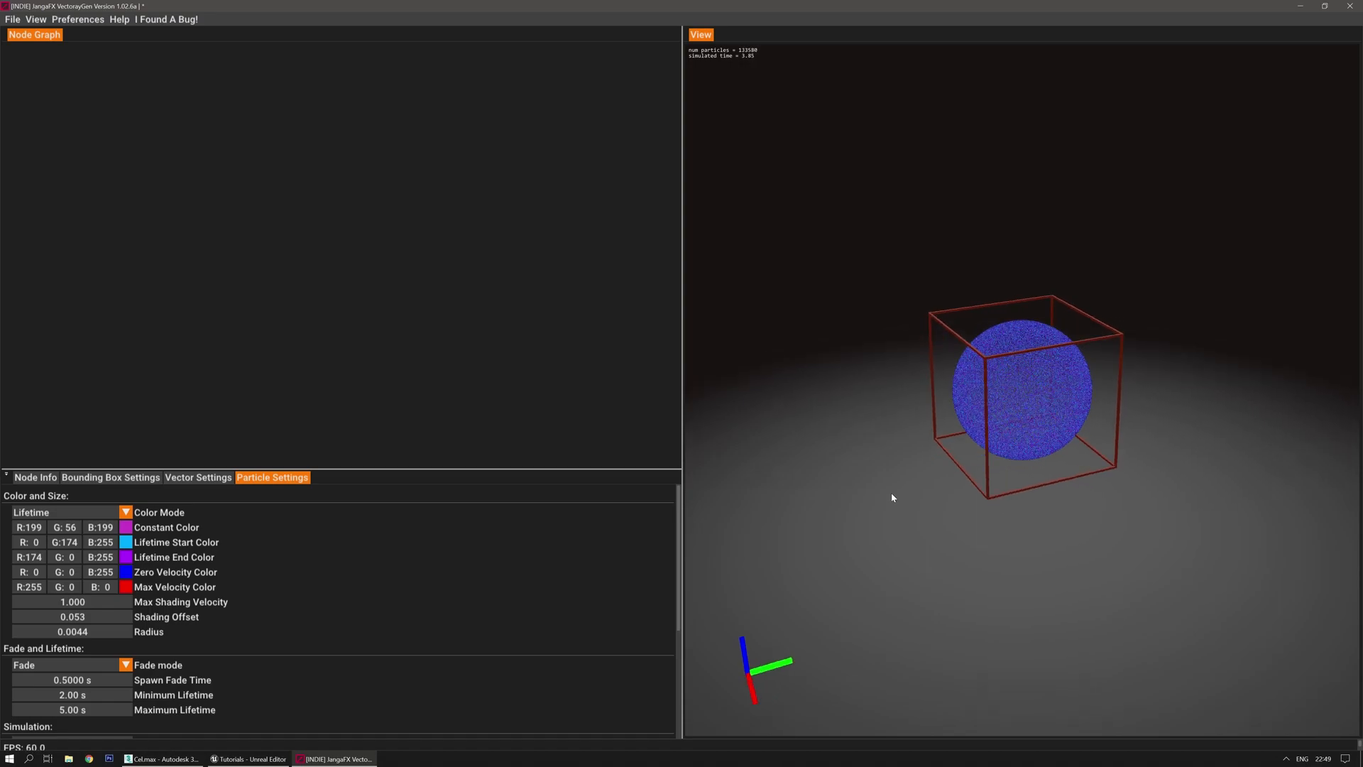
pyautogui.moveTo(934, 492); pyautogui.dragTo(807, 368)
pyautogui.scroll(5, 849, 455)
pyautogui.scroll(4, 850, 455)
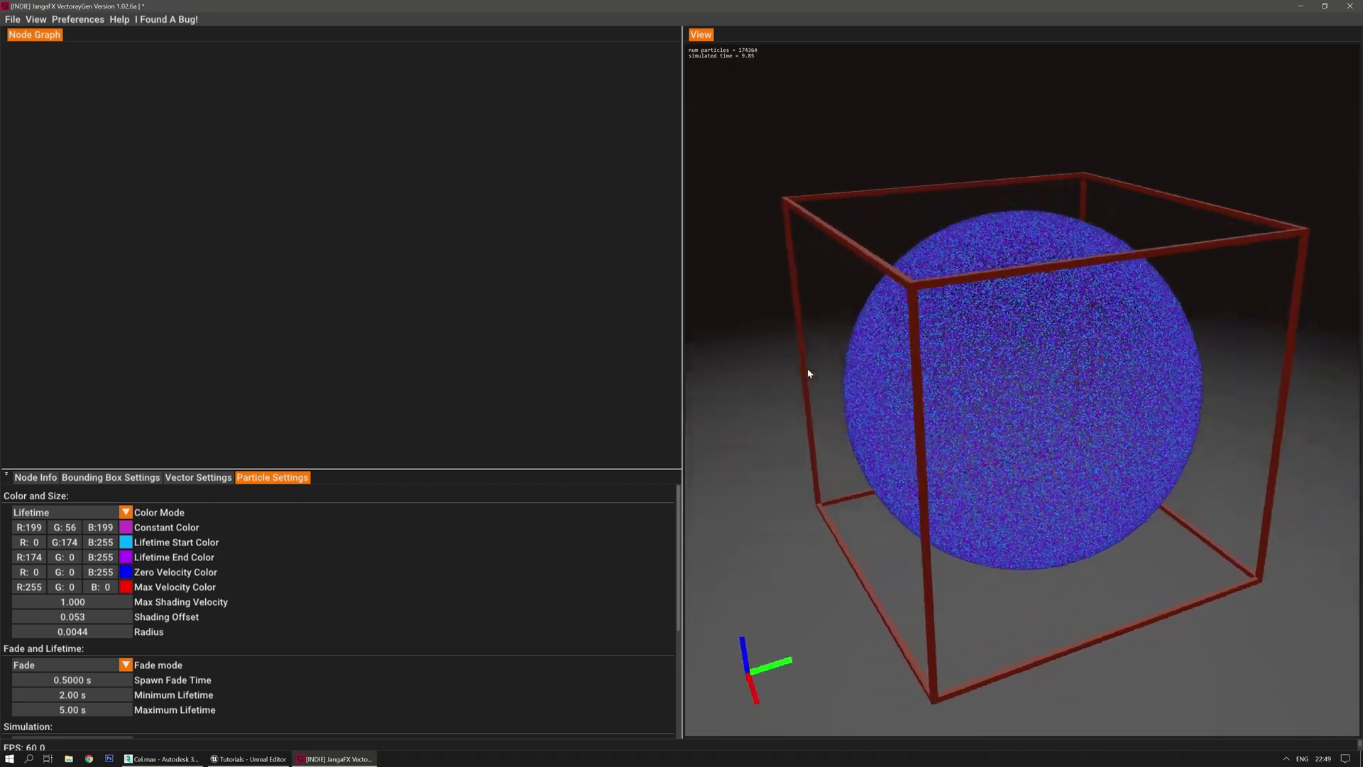
pyautogui.rightClick(221, 195)
pyautogui.moveTo(249, 206)
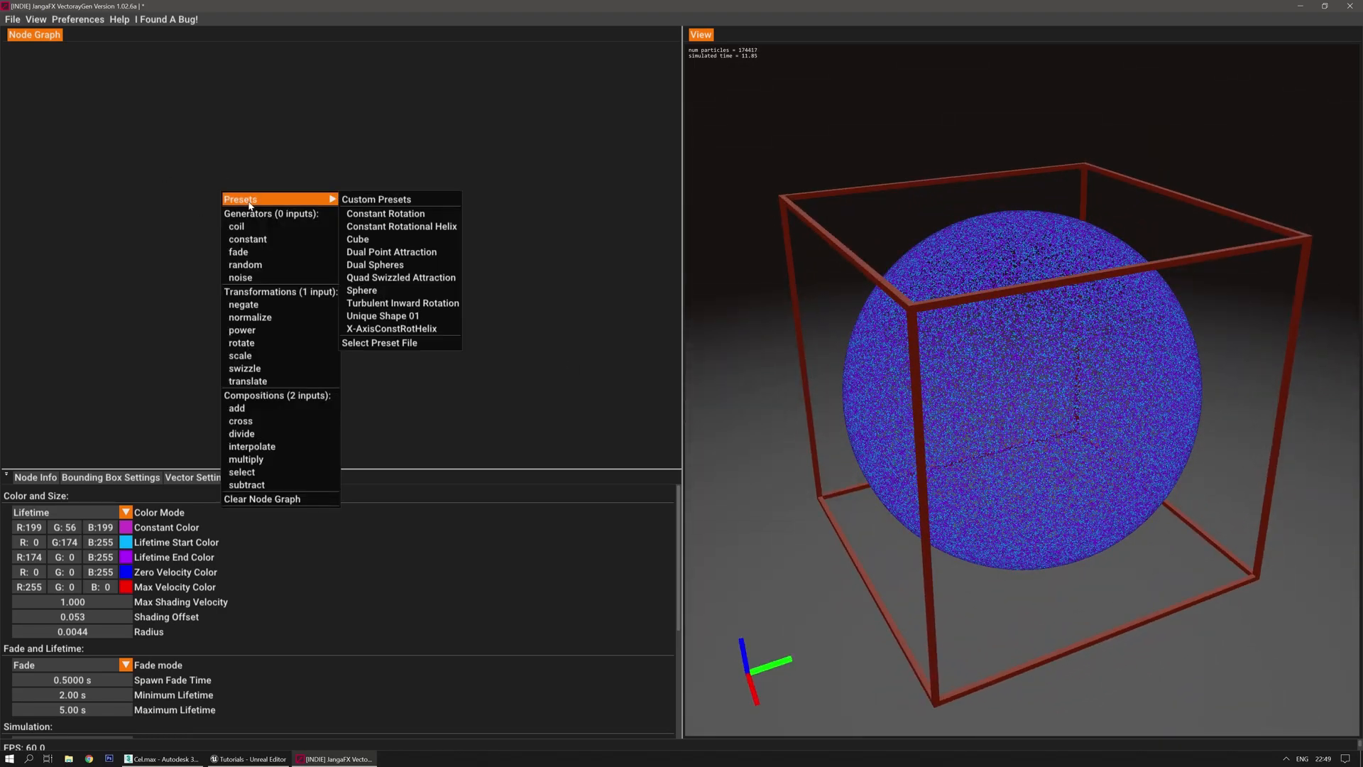
pyautogui.click(398, 277)
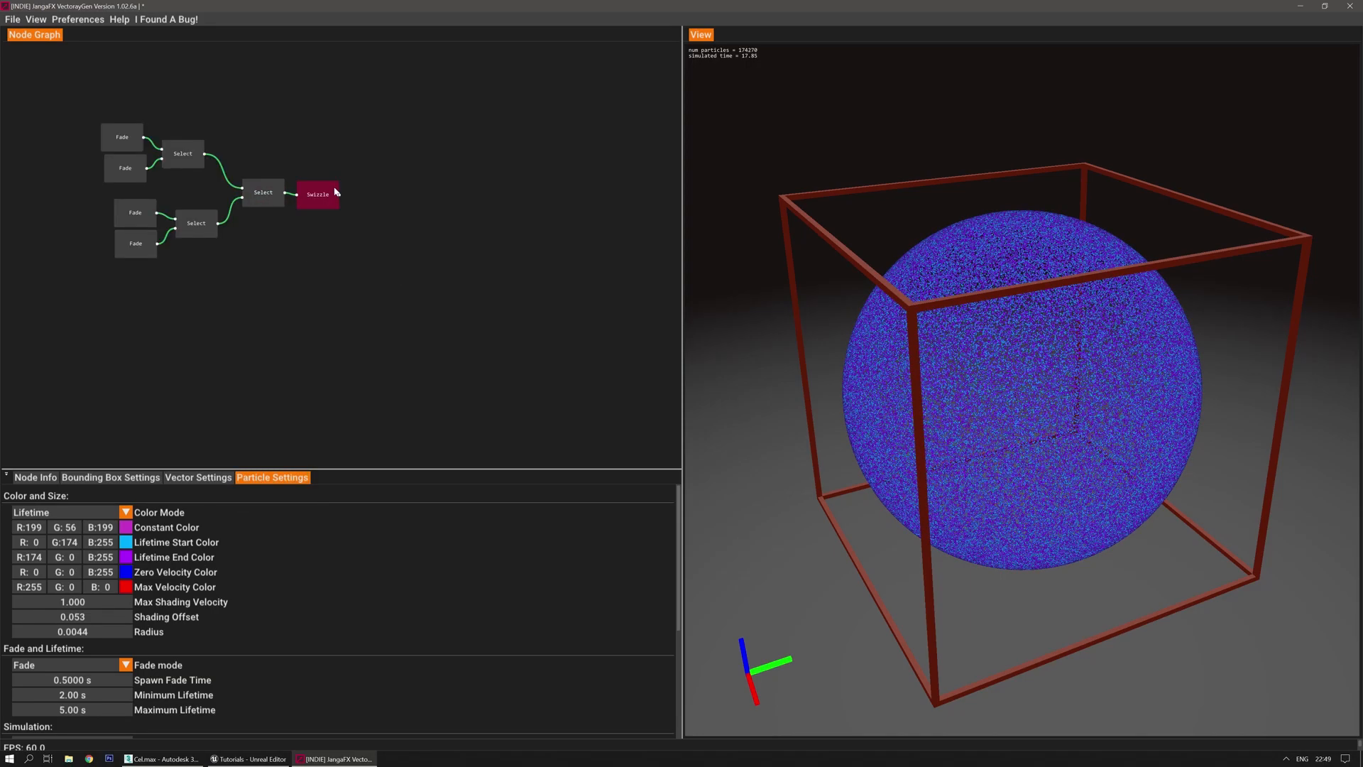
# Inspect the Swizzle node's settings and orbit the vector field
pyautogui.rightClick(455, 218)
pyautogui.moveTo(469, 223)
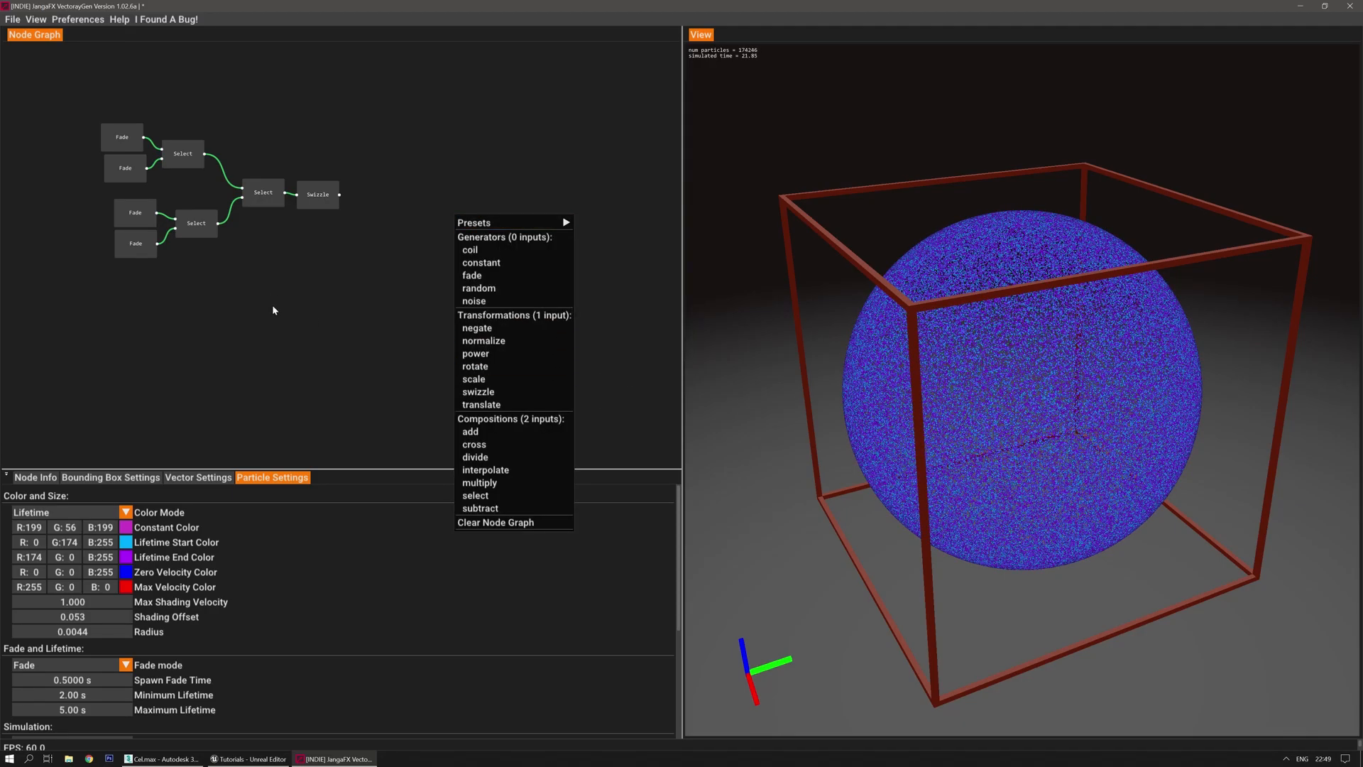
pyautogui.click(312, 188)
pyautogui.click(319, 189)
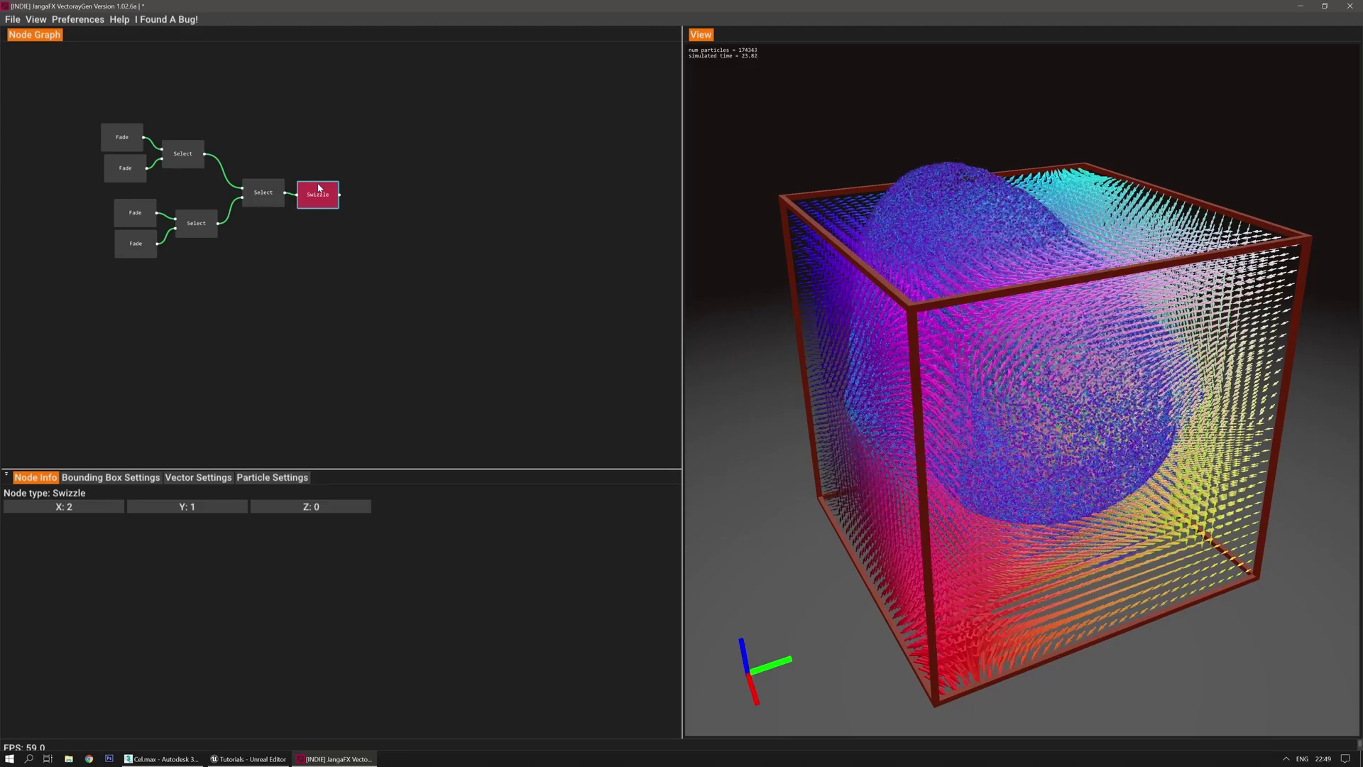
pyautogui.moveTo(703, 329); pyautogui.dragTo(739, 383)
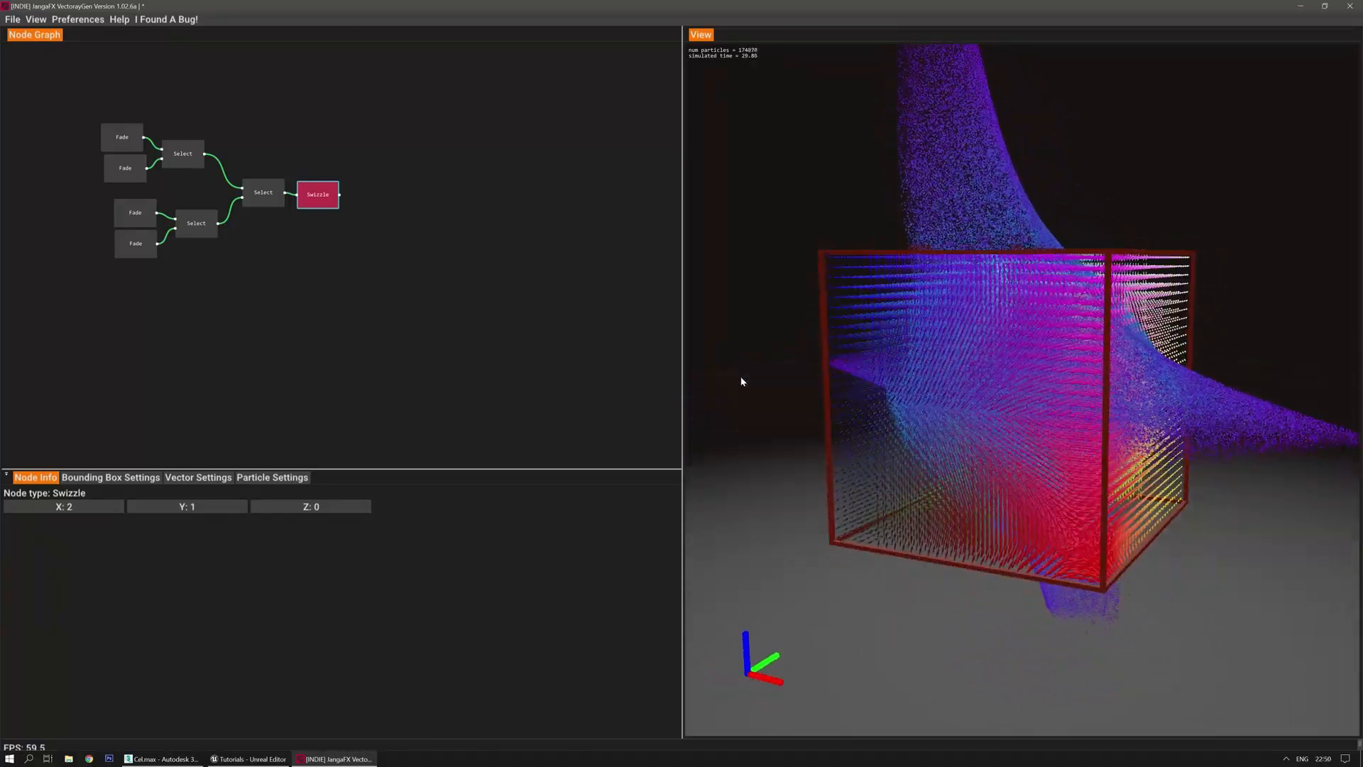
pyautogui.click(268, 305)
# Add the Constant Rotational Helix preset, delete its nodes, and add a Random node instead
pyautogui.rightClick(319, 314)
pyautogui.moveTo(335, 321)
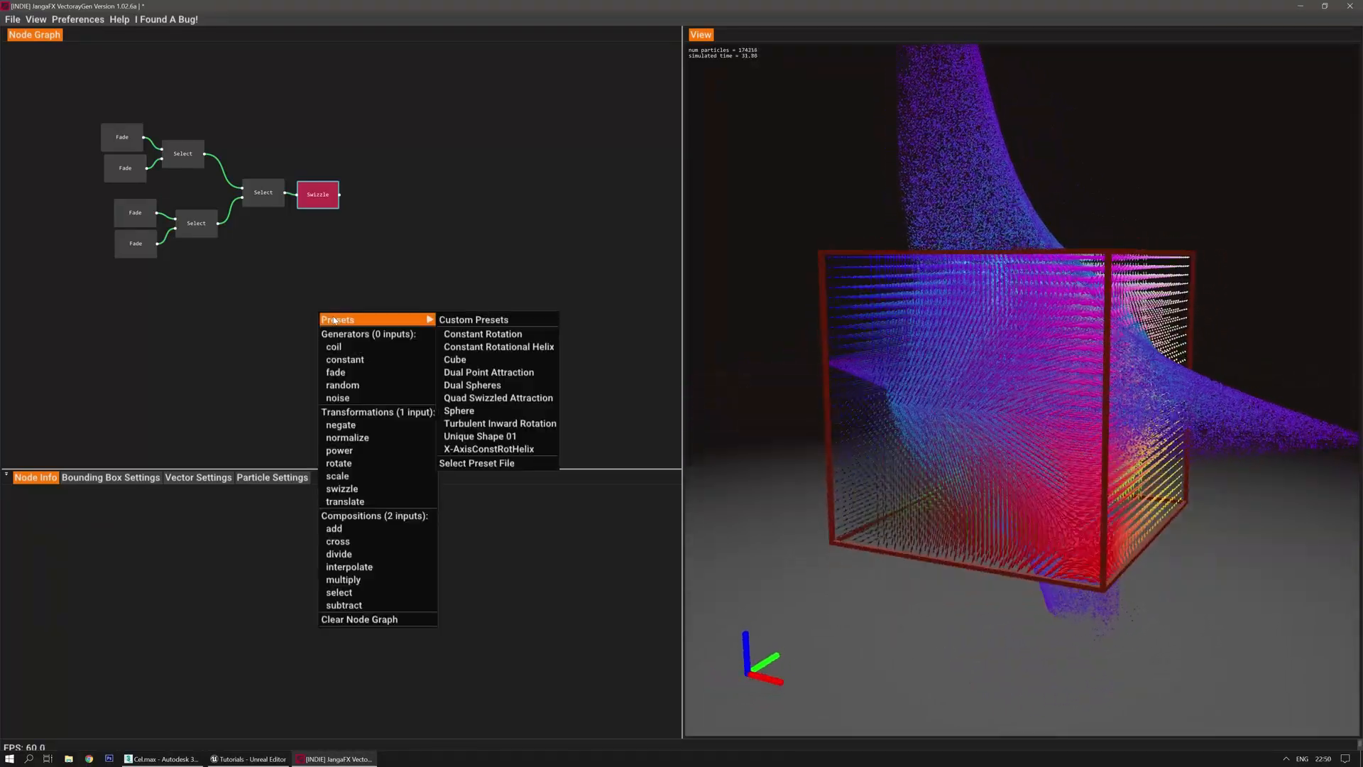
pyautogui.click(483, 346)
pyautogui.moveTo(237, 274); pyautogui.dragTo(418, 334)
pyautogui.press('Delete')
pyautogui.rightClick(221, 296)
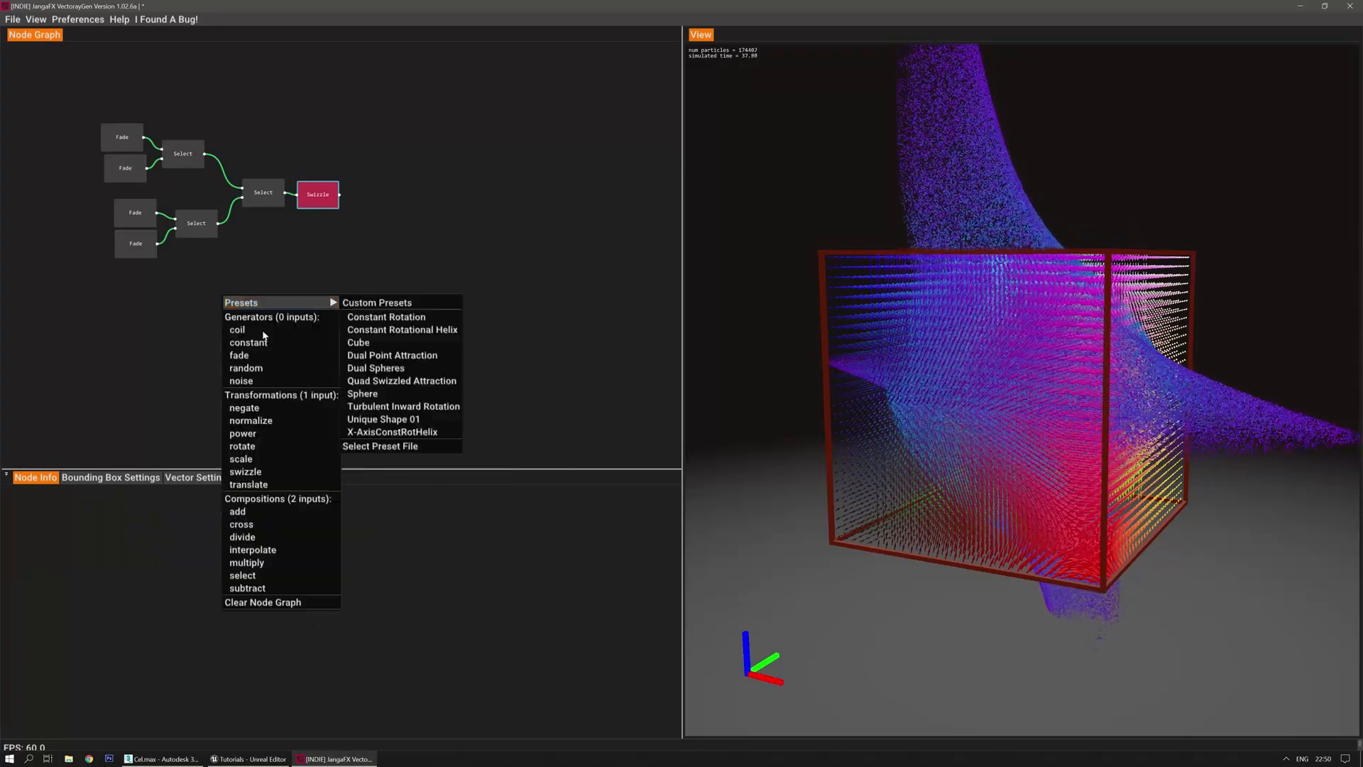
pyautogui.click(246, 368)
# Select the Random node and restart the particle simulation to preview it
pyautogui.click(217, 291)
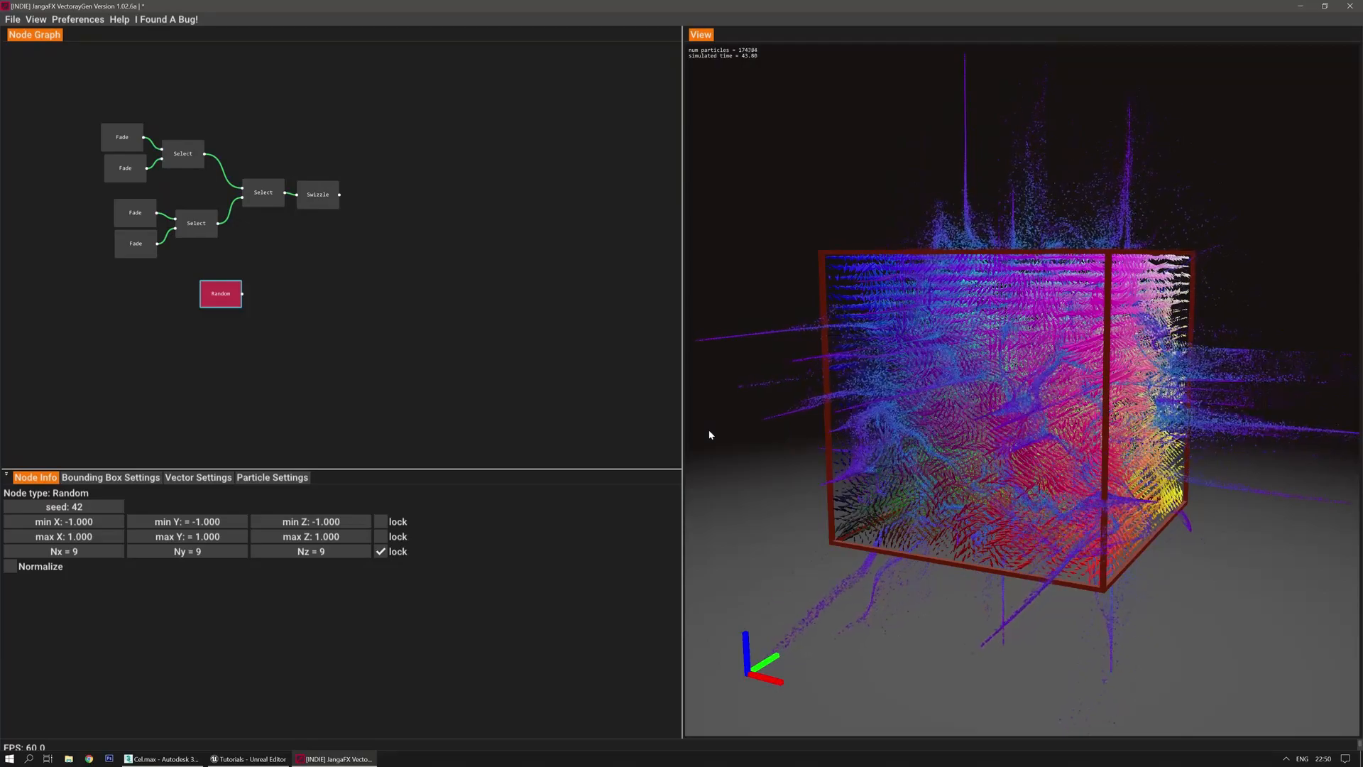
pyautogui.press('space')
pyautogui.moveTo(714, 439); pyautogui.dragTo(739, 440)
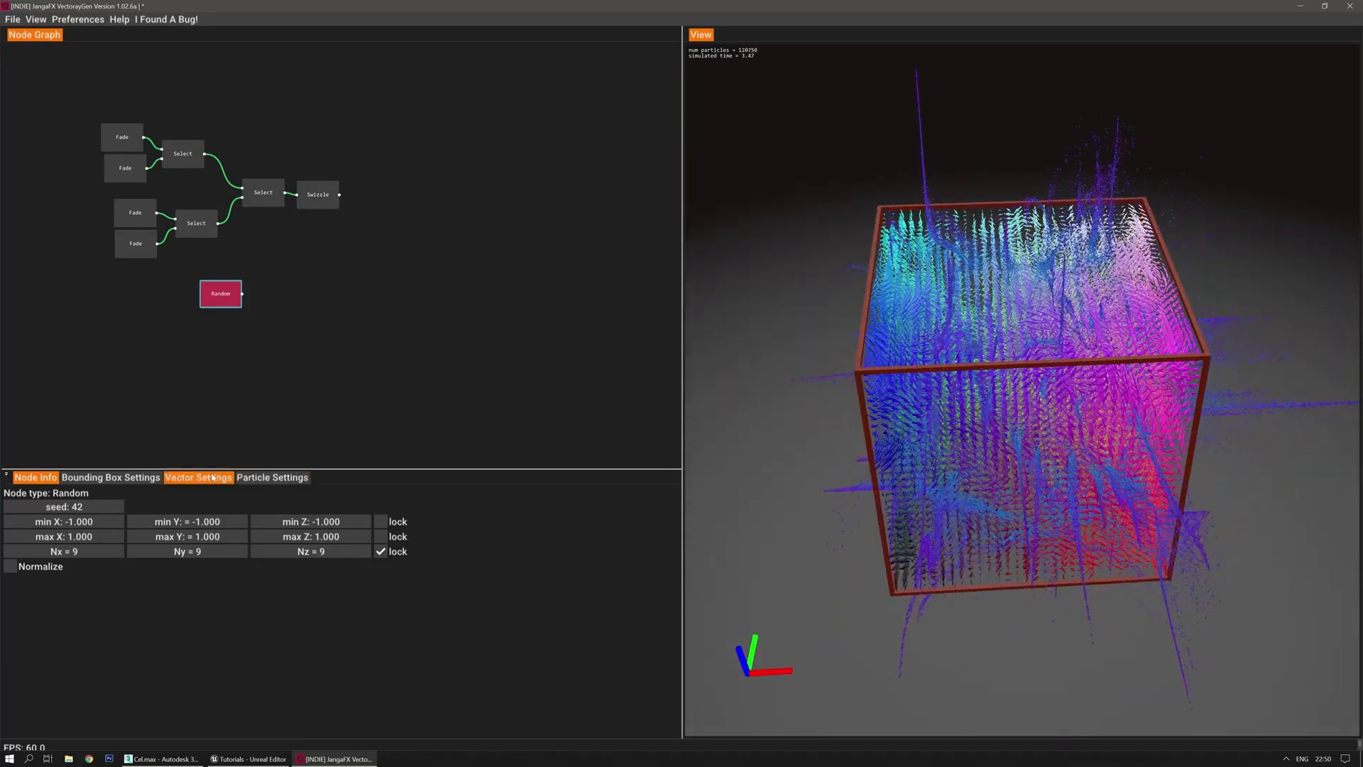
# Set vector density to 20 and vector relative size to 0.000
pyautogui.click(272, 477)
pyautogui.click(207, 480)
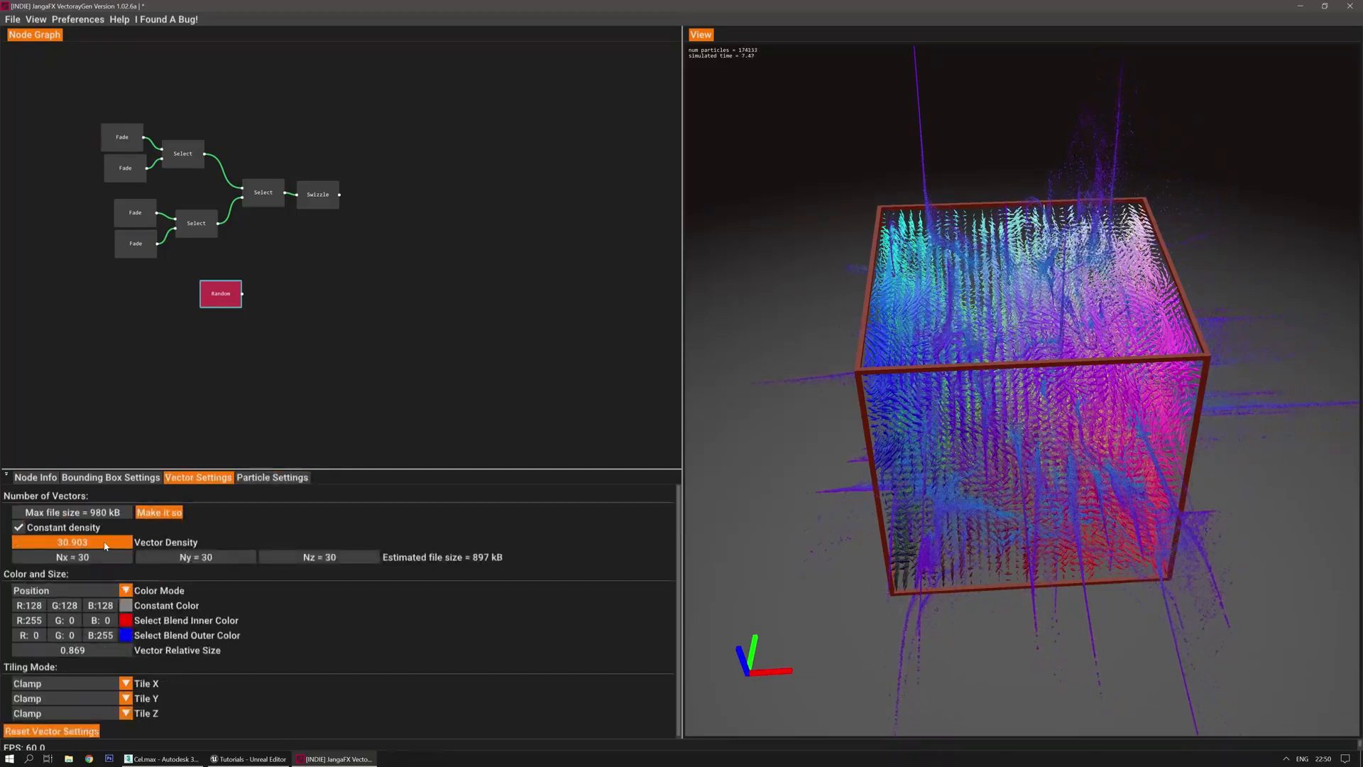
pyautogui.moveTo(105, 545); pyautogui.dragTo(89, 546)
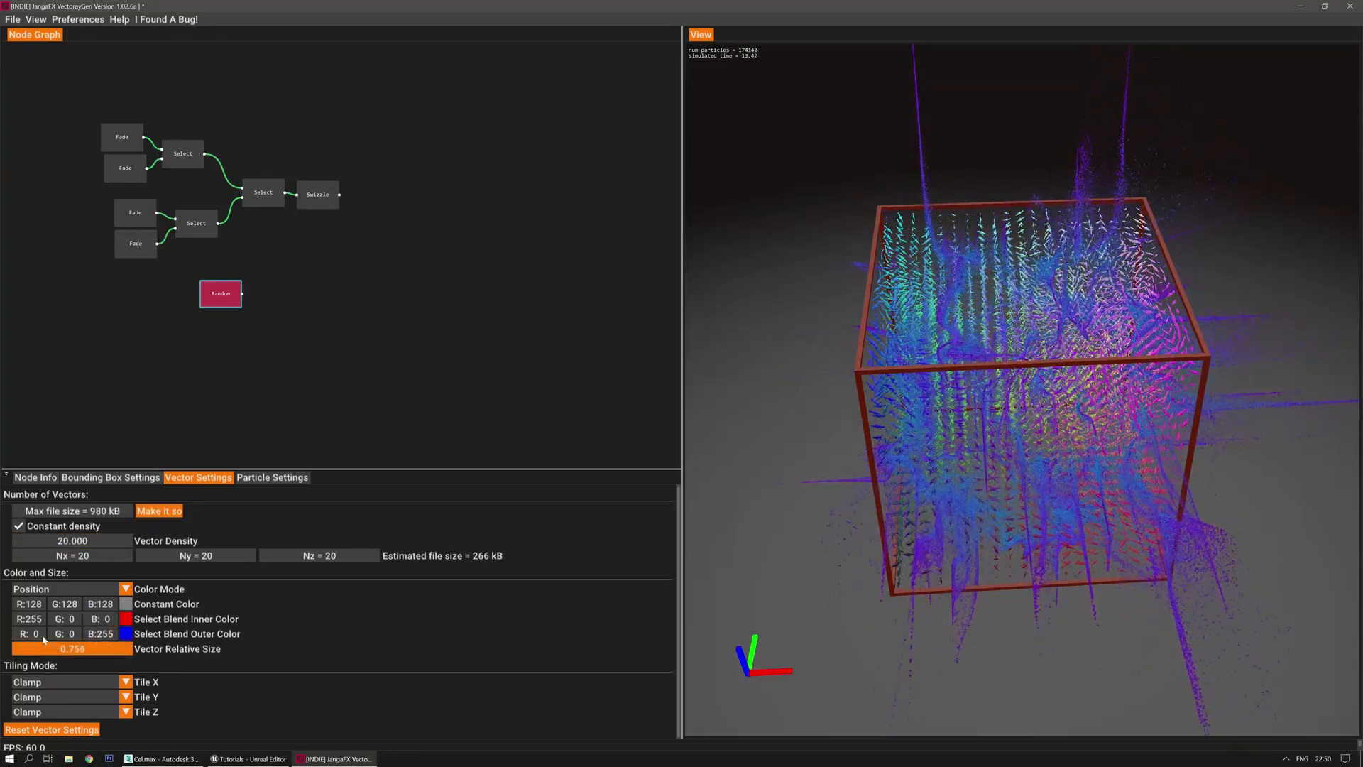
pyautogui.moveTo(253, 639); pyautogui.dragTo(107, 639)
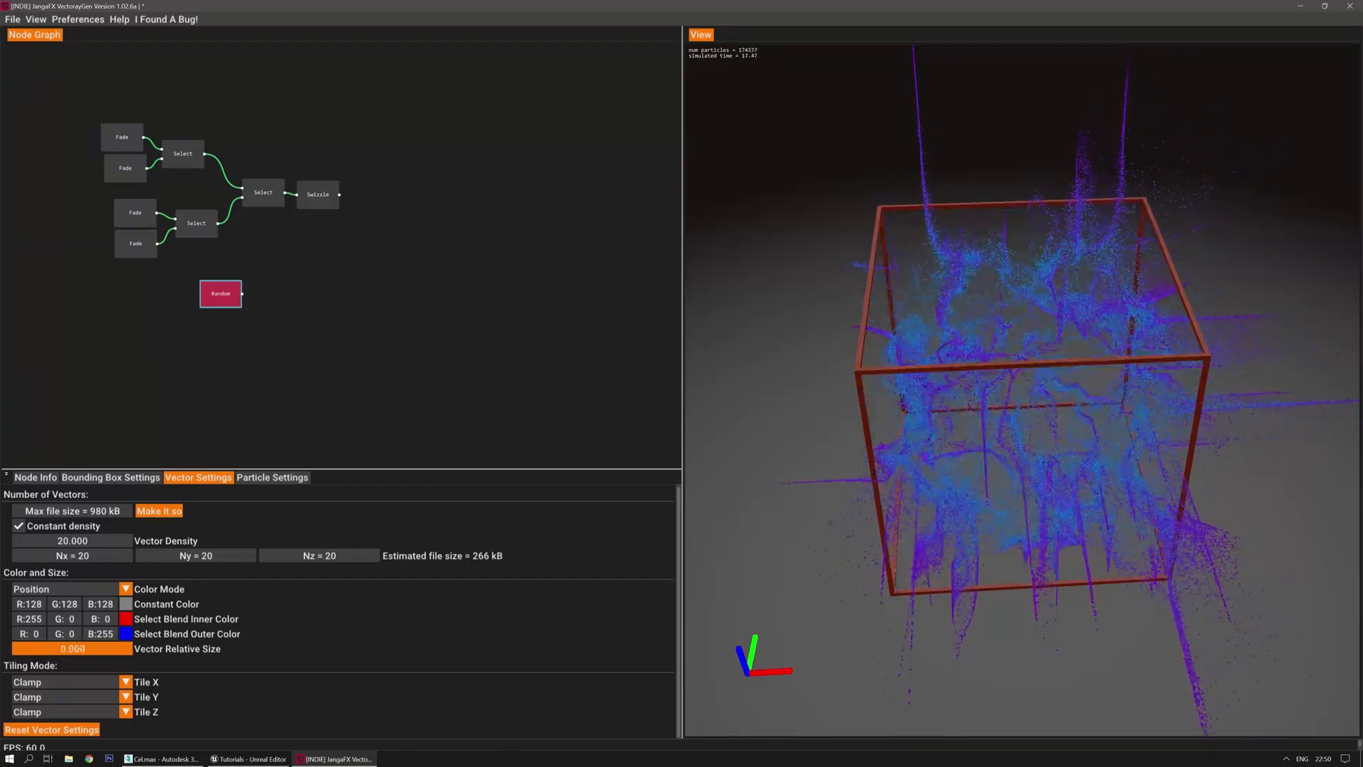
pyautogui.moveTo(902, 529); pyautogui.dragTo(752, 367)
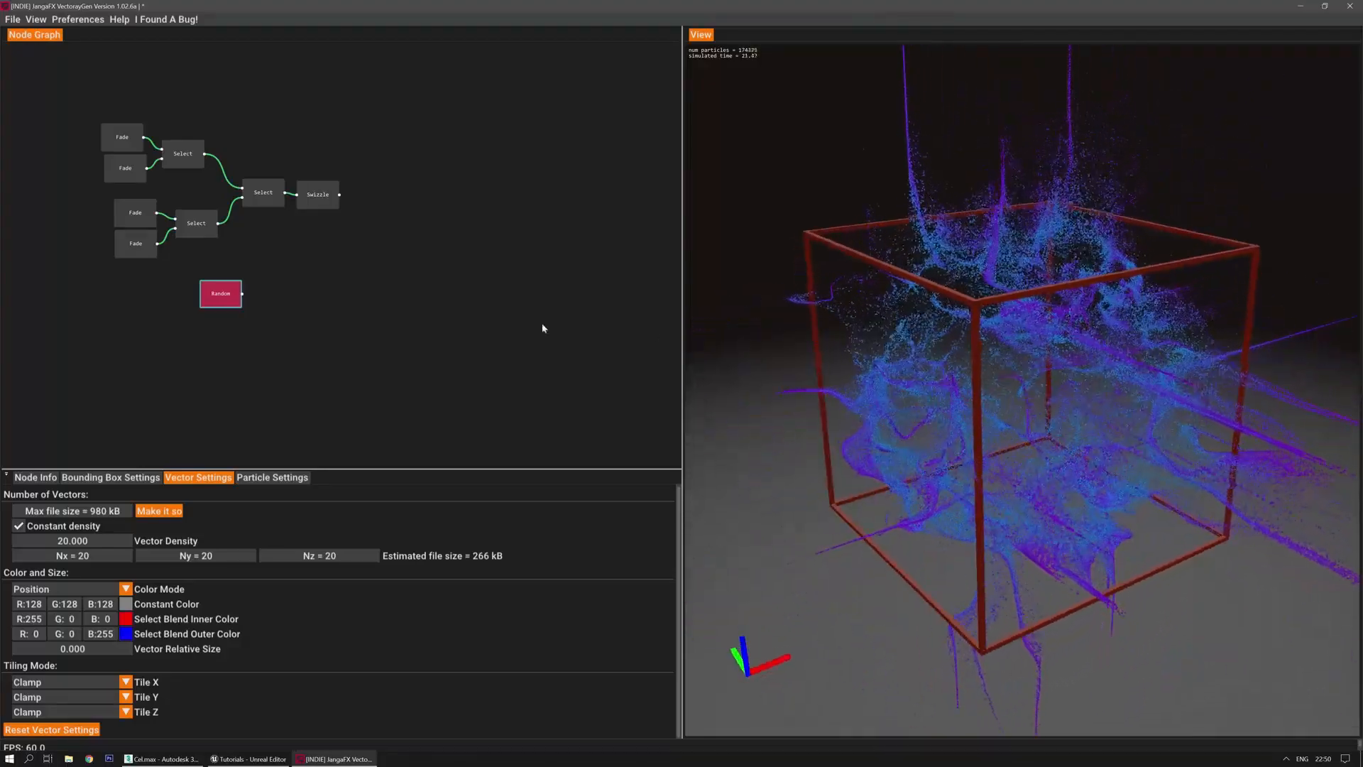
# Add an Interpolate node fed by the Random and Swizzle outputs
pyautogui.click(323, 200)
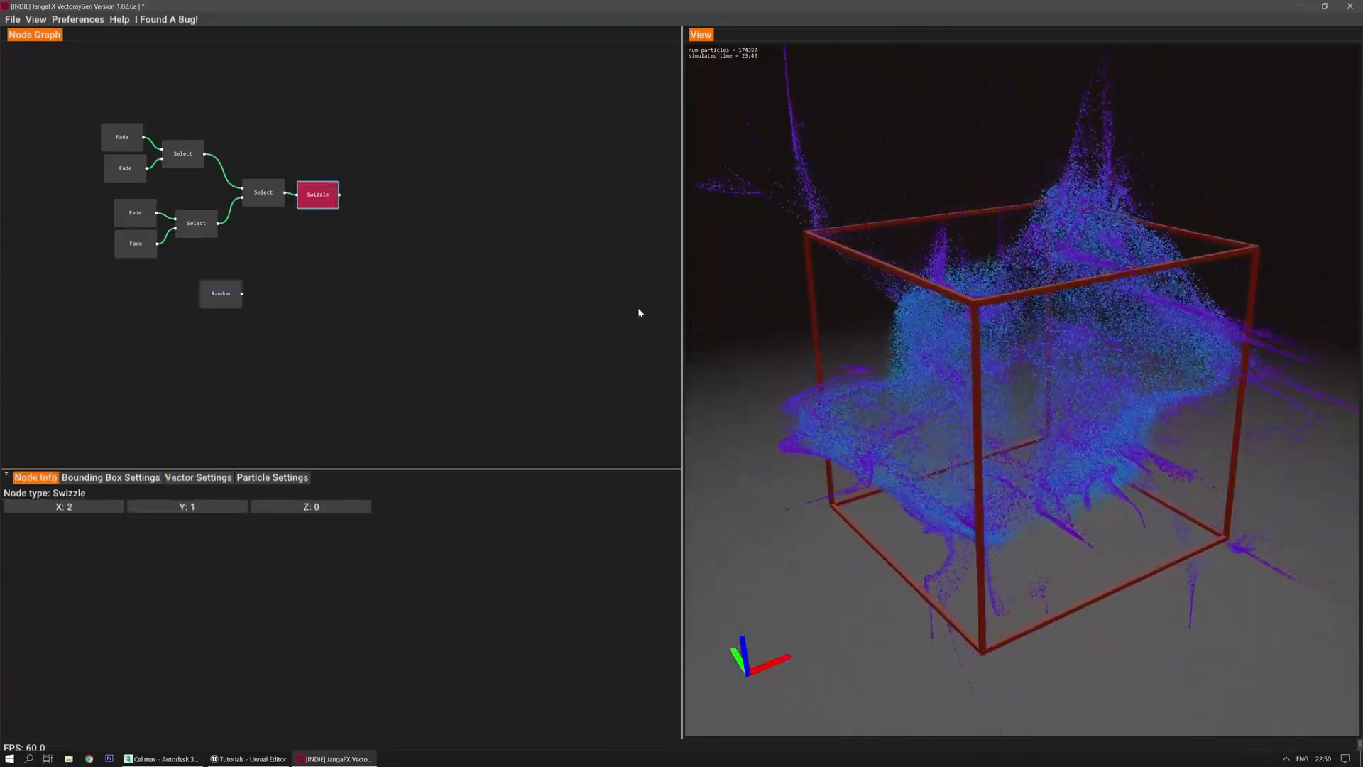
pyautogui.press('space')
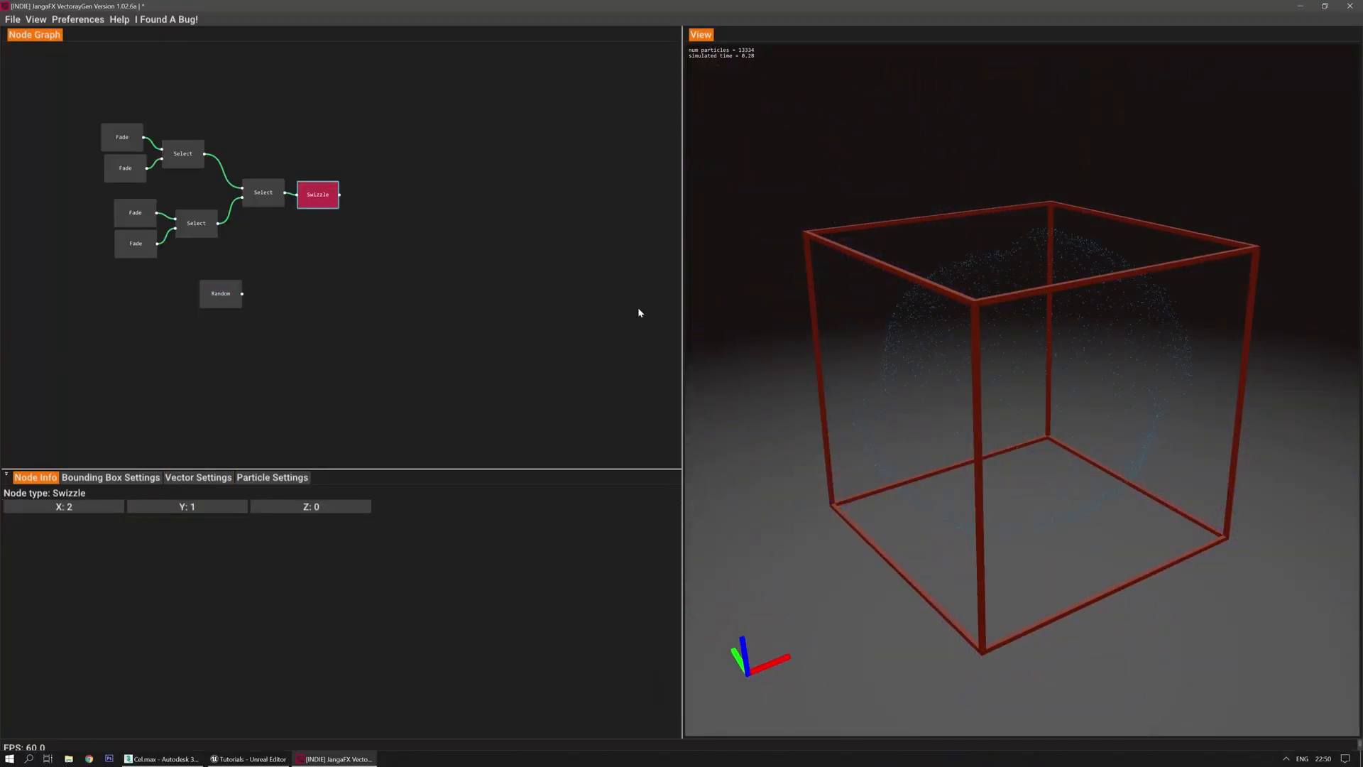
pyautogui.click(375, 240)
pyautogui.rightClick(376, 242)
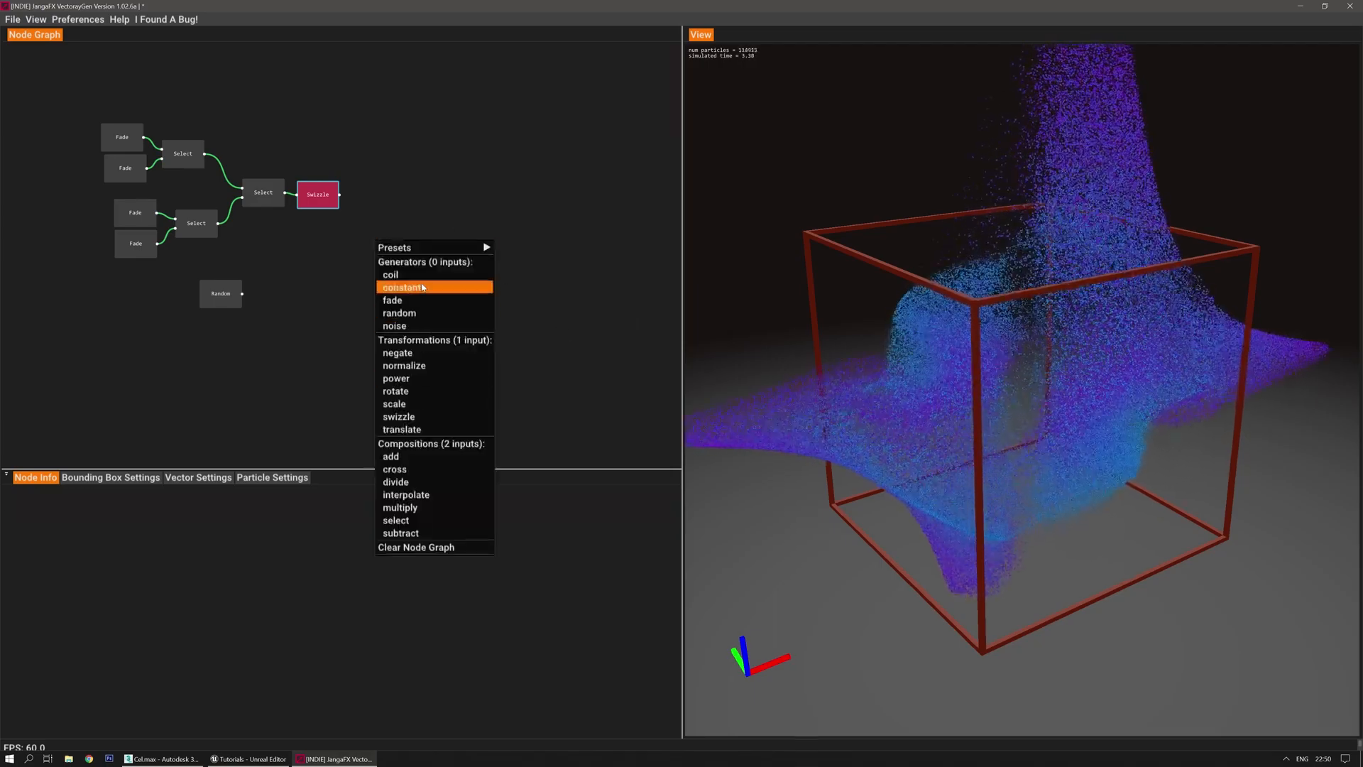
pyautogui.click(428, 495)
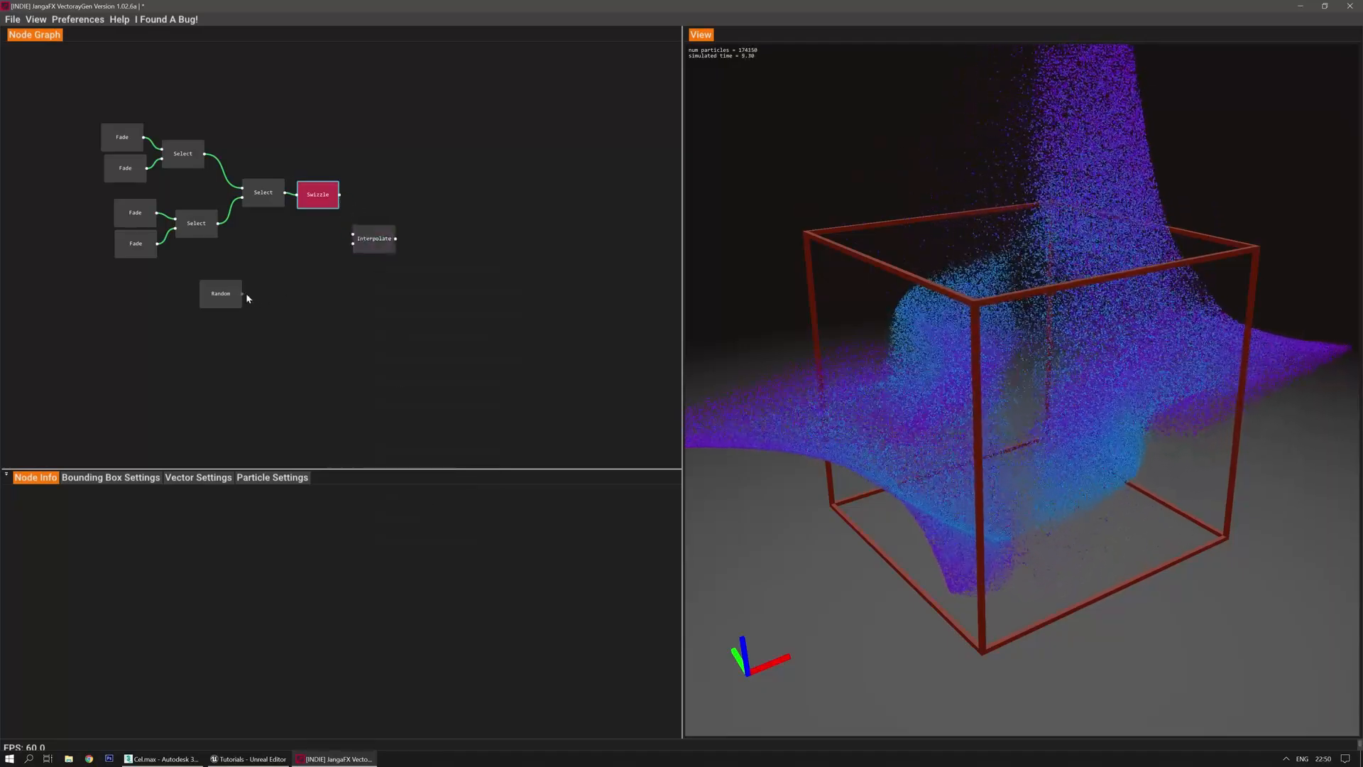
pyautogui.moveTo(247, 296); pyautogui.dragTo(354, 244)
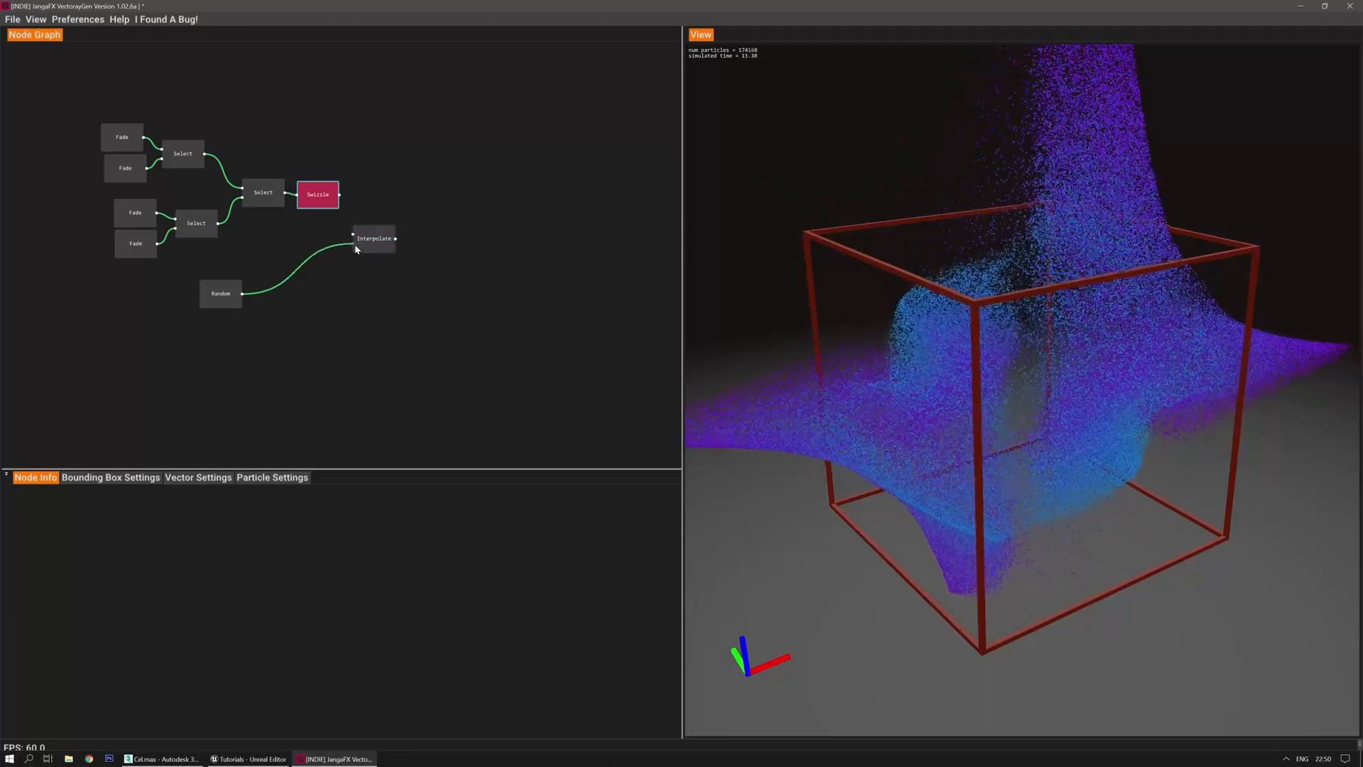
pyautogui.moveTo(341, 195); pyautogui.dragTo(353, 234)
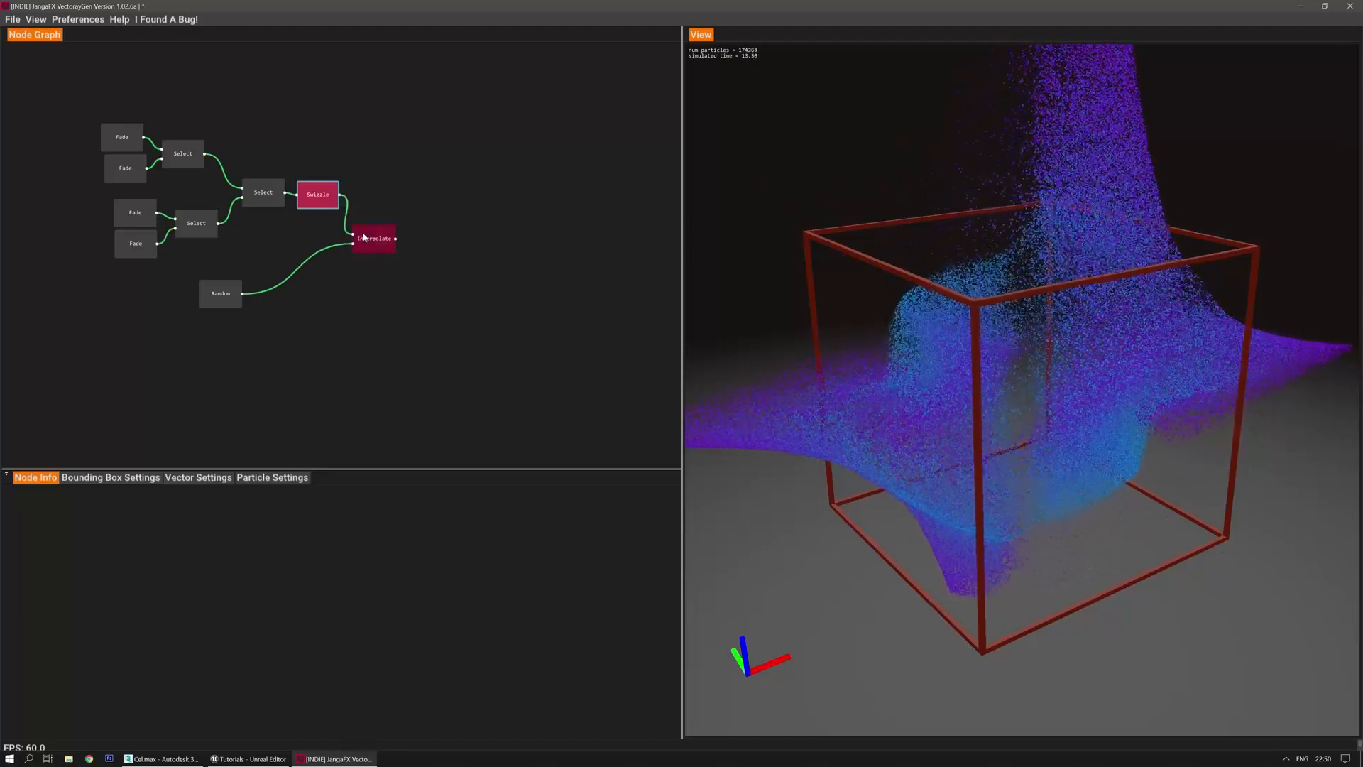
# Set the Interpolate node's t to 0.800
pyautogui.click(363, 238)
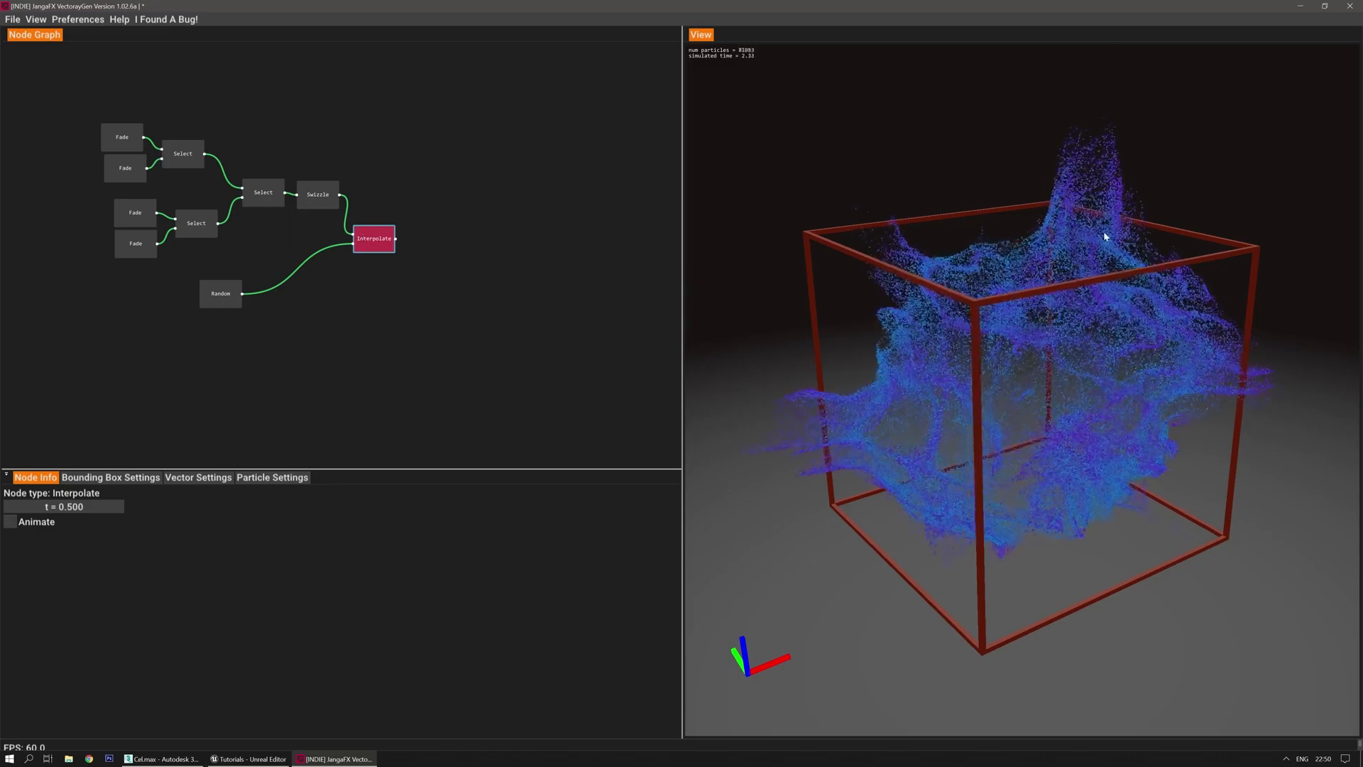
pyautogui.moveTo(87, 506); pyautogui.dragTo(79, 511)
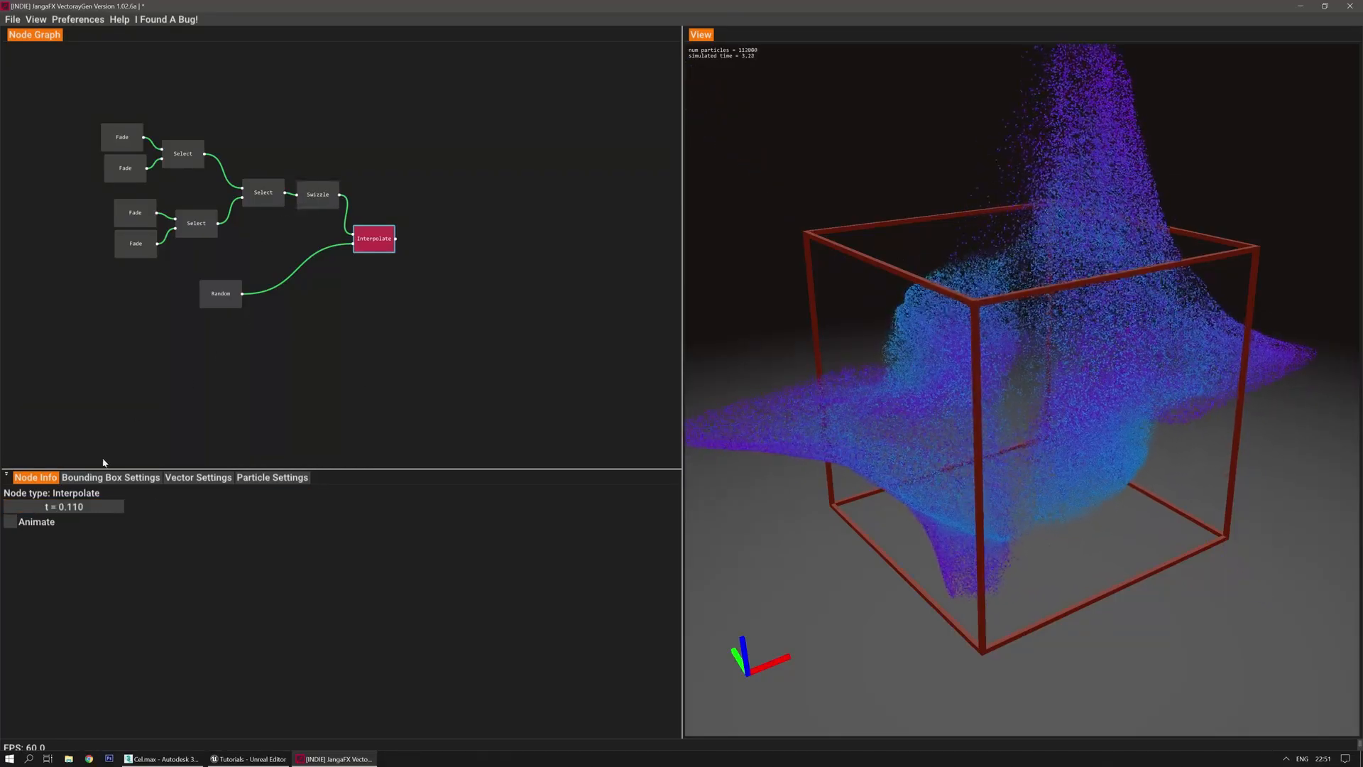
pyautogui.moveTo(90, 506); pyautogui.dragTo(300, 469)
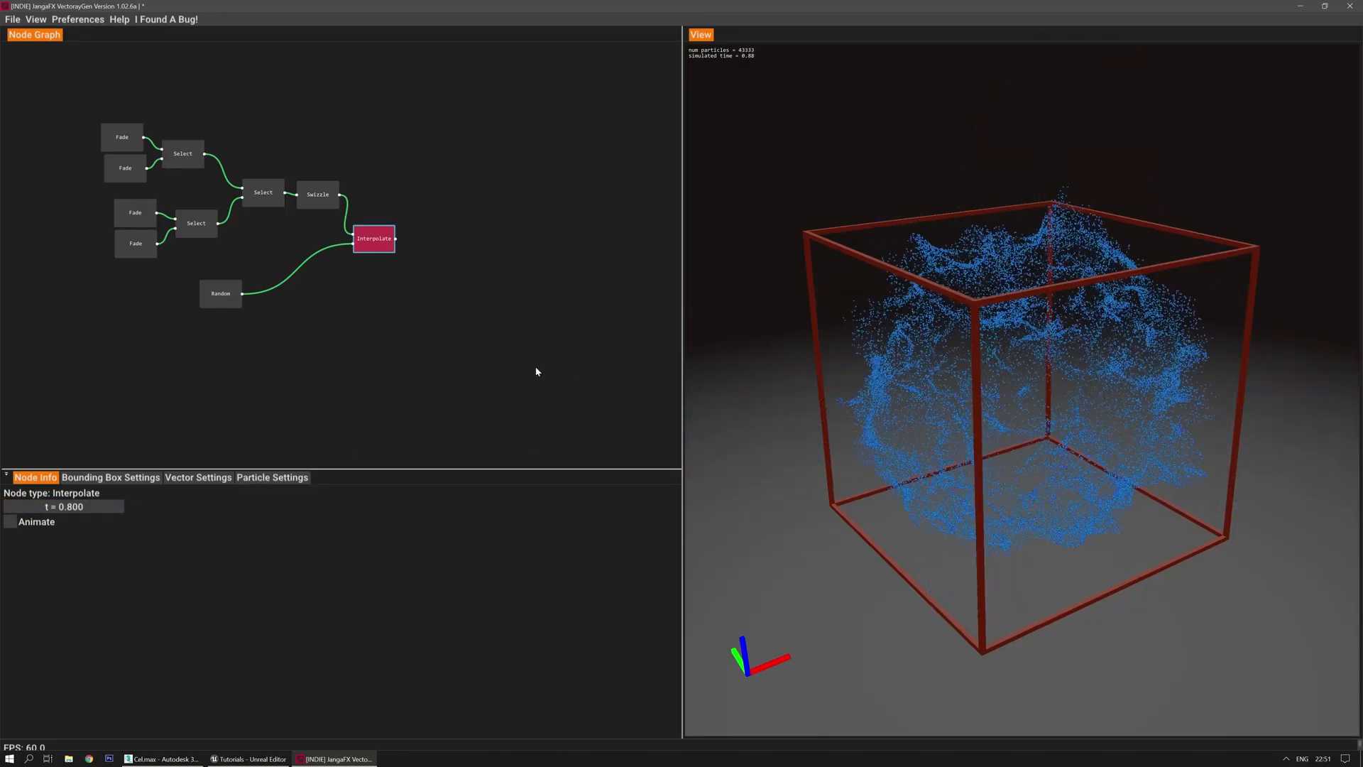
pyautogui.rightClick(391, 340)
# Add the Constant Rotational Helix preset and set its Translate node's Z to 0.100
pyautogui.moveTo(435, 347)
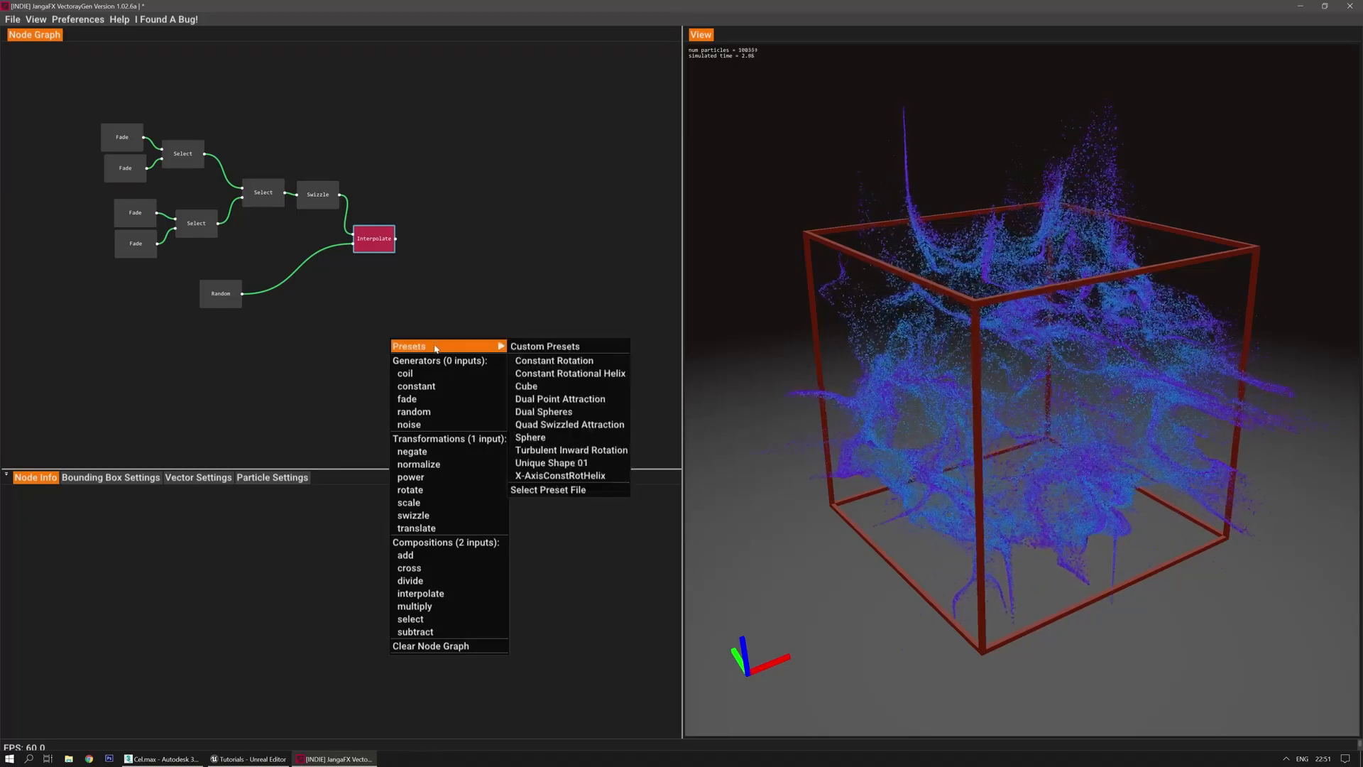
pyautogui.click(540, 374)
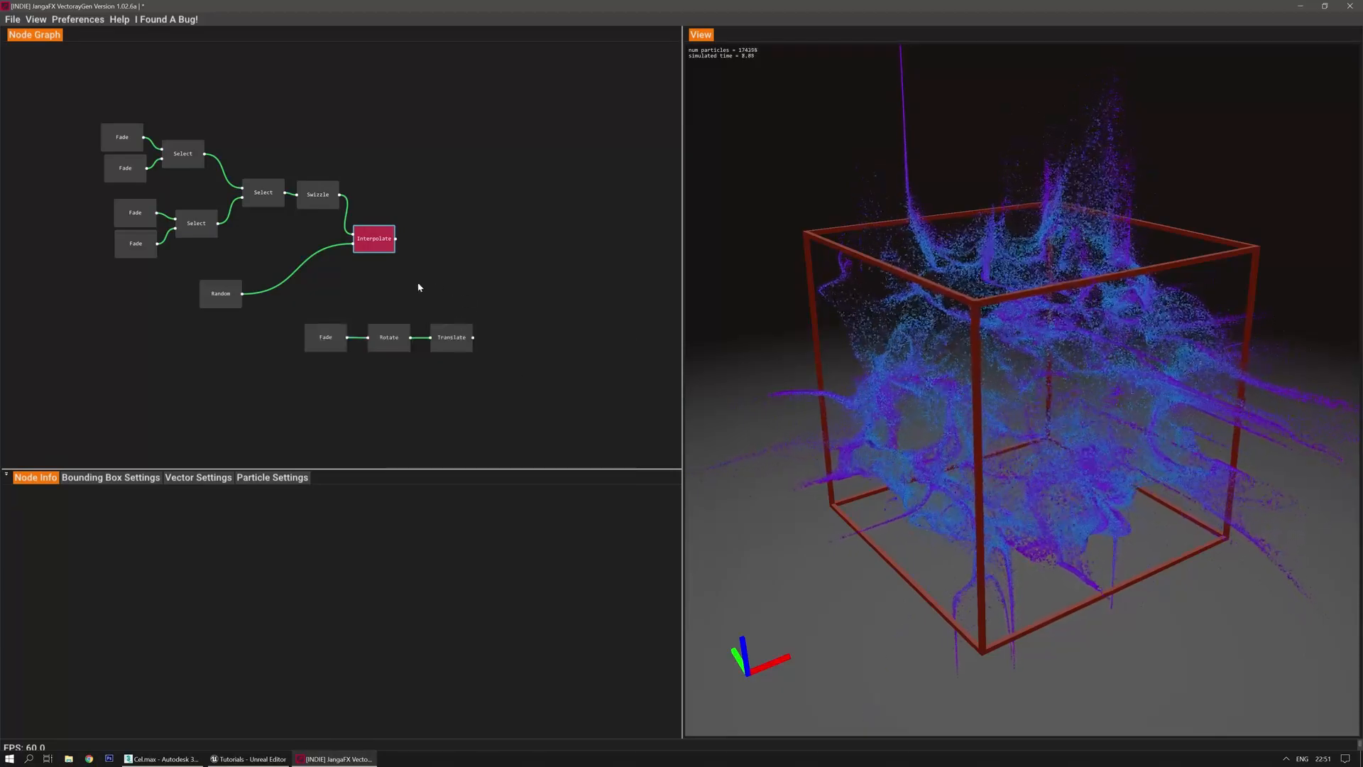
pyautogui.click(462, 337)
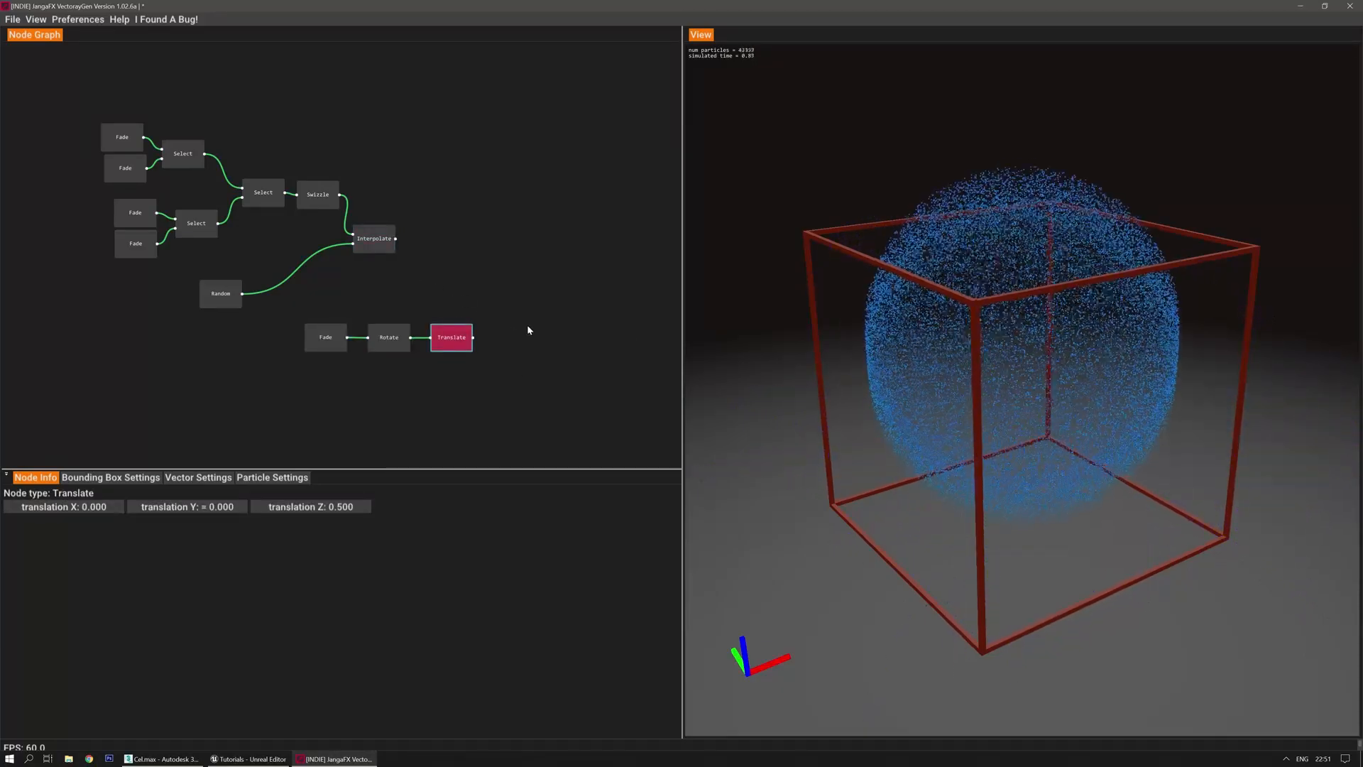
pyautogui.doubleClick(348, 508)
pyautogui.write('0.1')
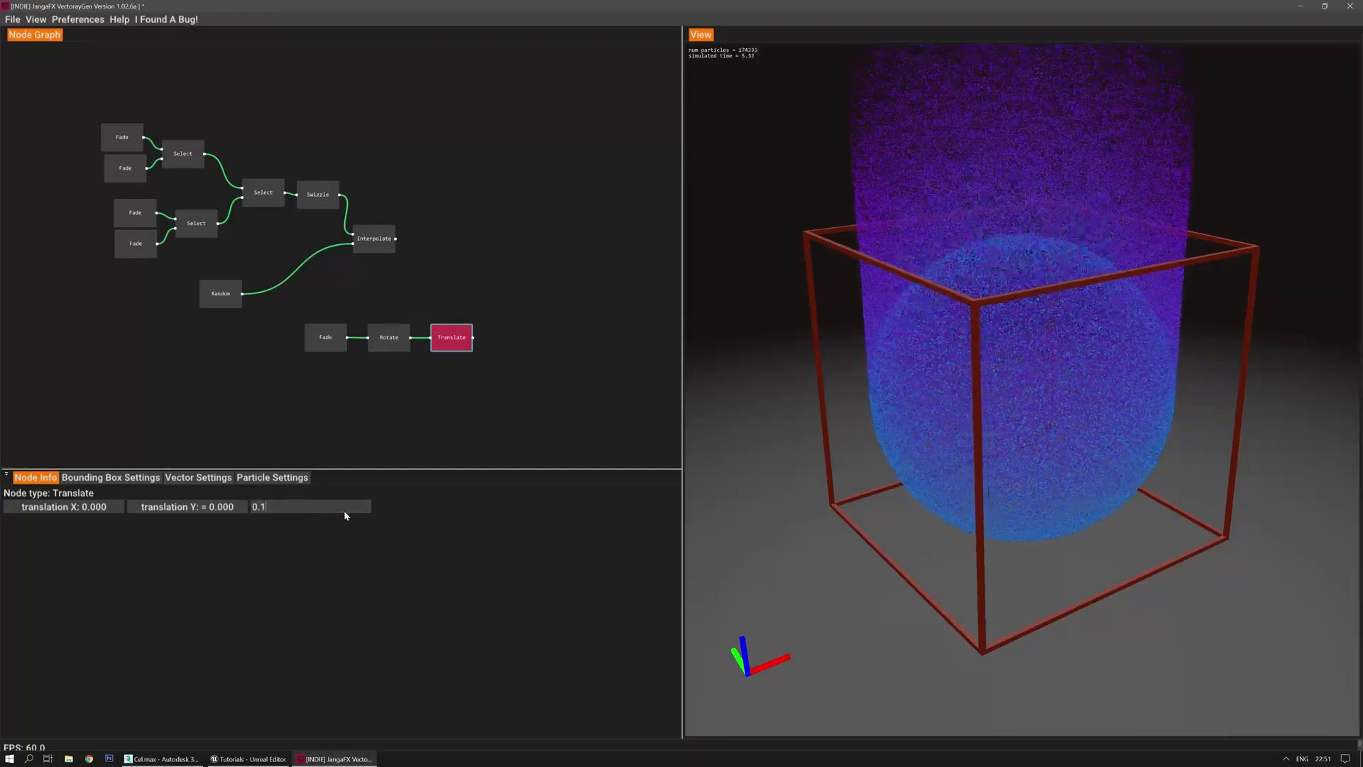
pyautogui.press('Return')
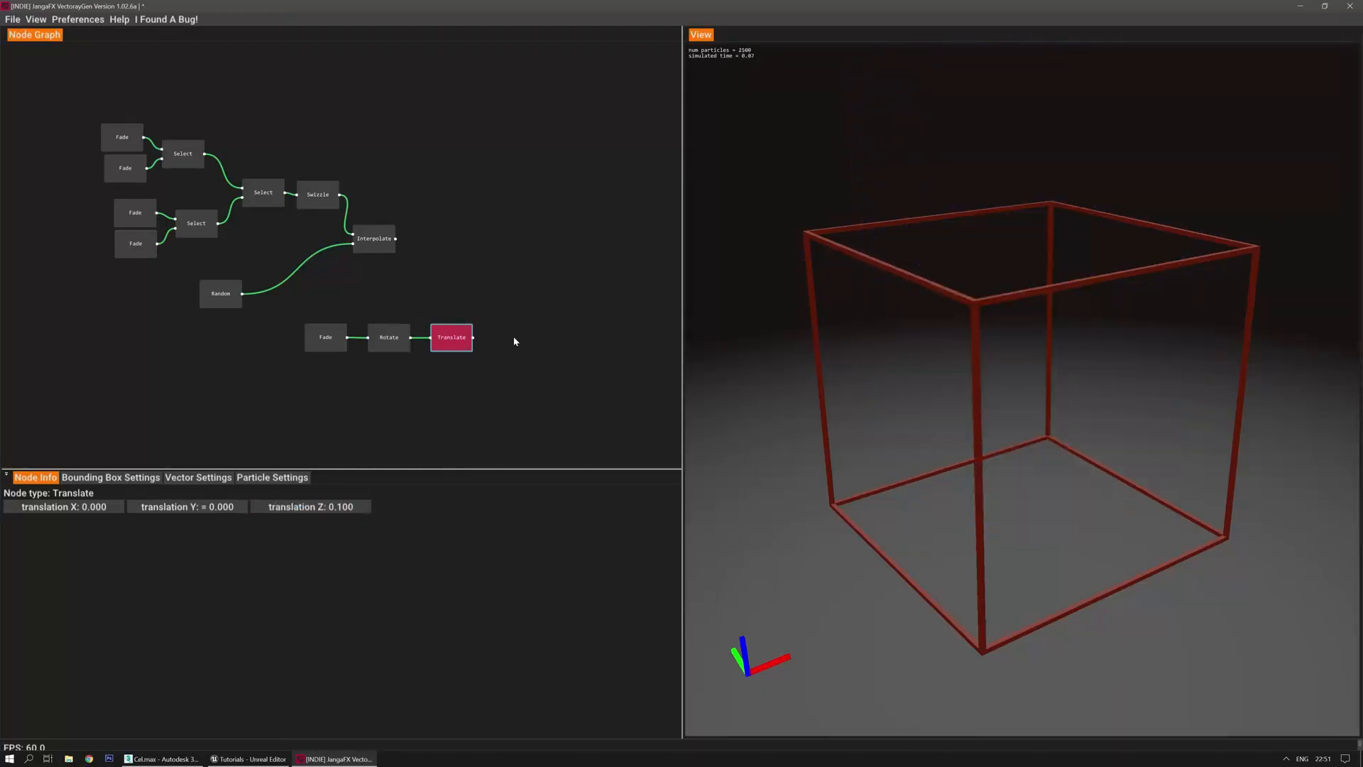
# Add a Multiply node to combine the Interpolate and Translate outputs
pyautogui.rightClick(505, 275)
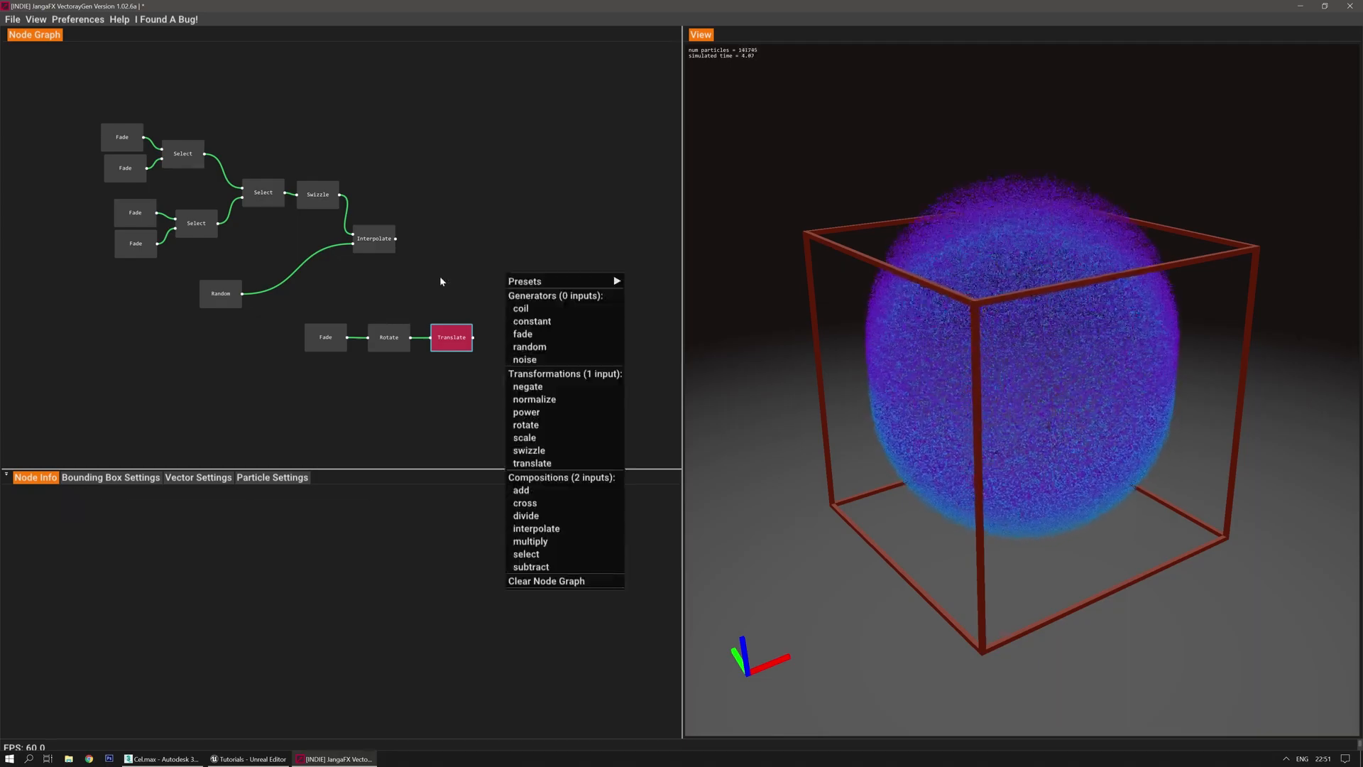
pyautogui.click(556, 543)
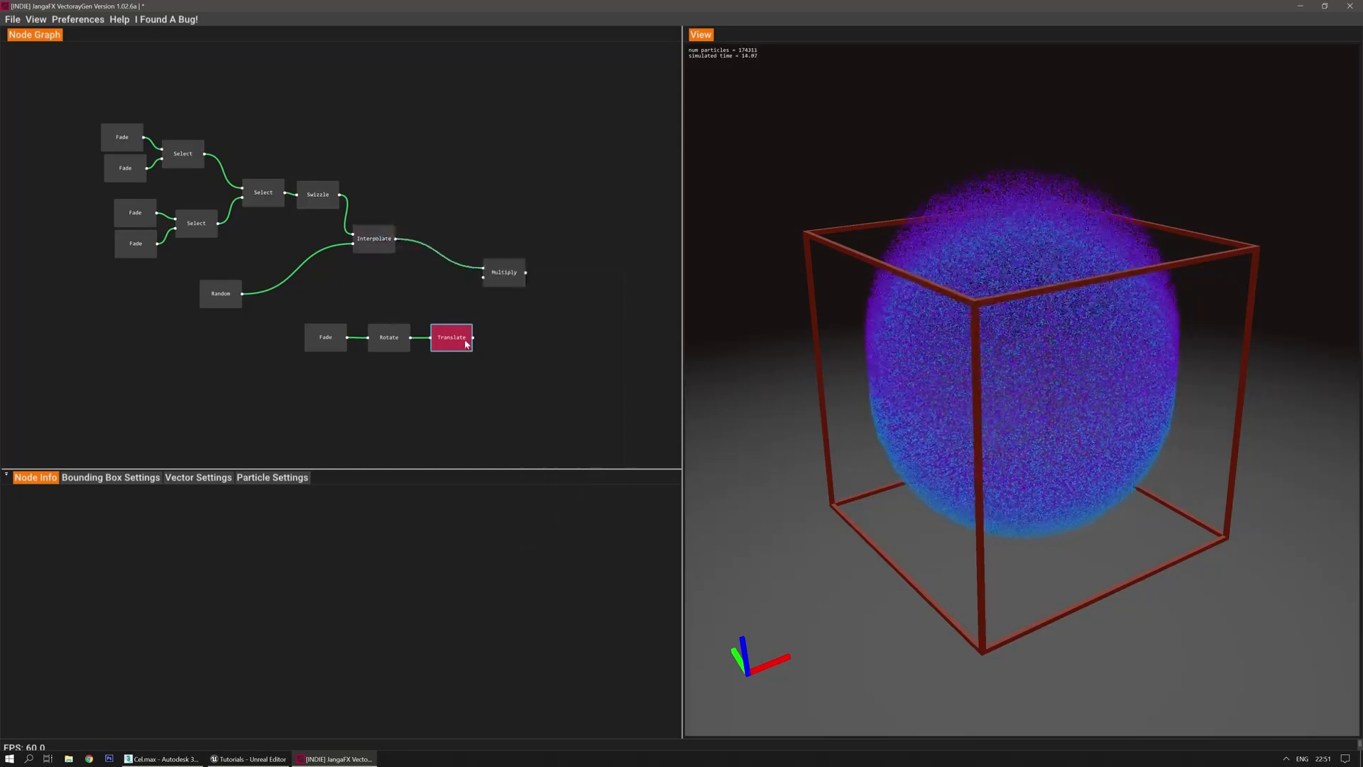
pyautogui.click(502, 271)
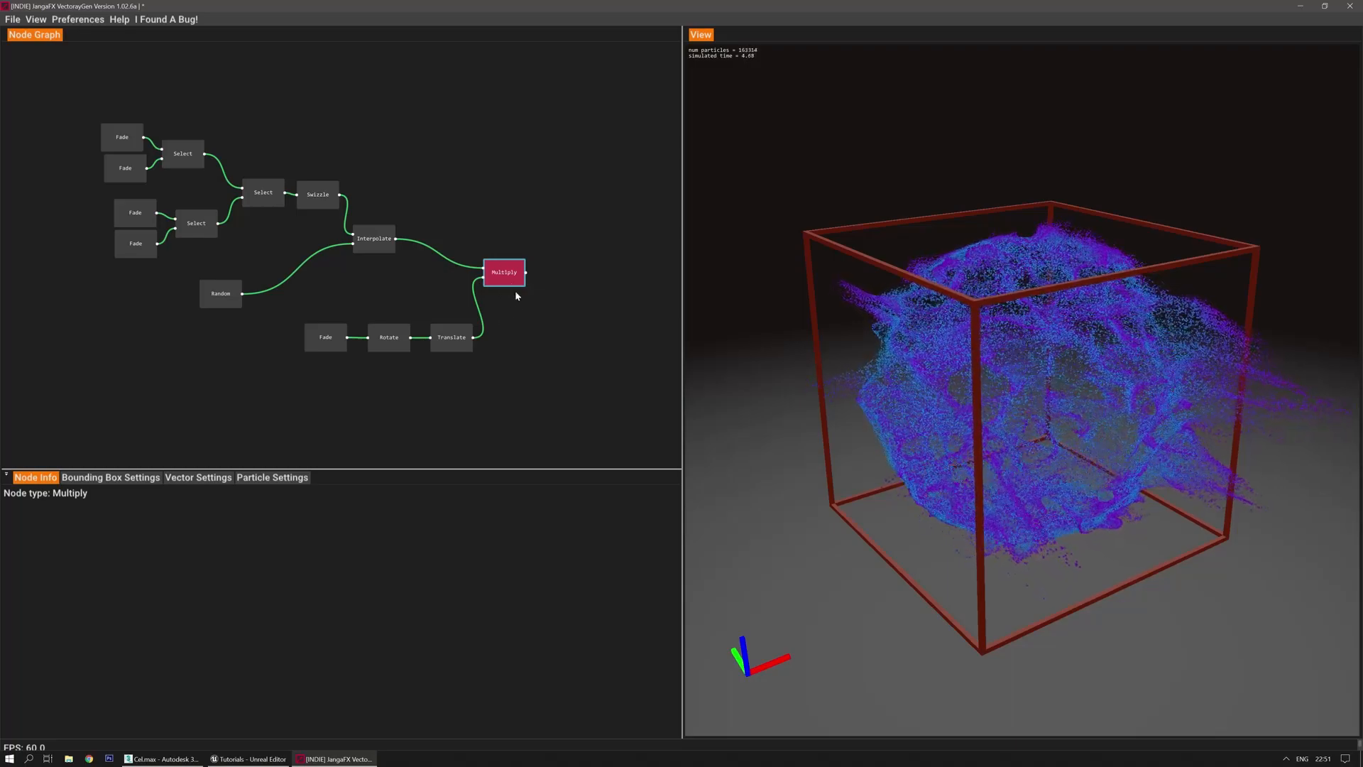
# Add a Cross node in place of Multiply and position it
pyautogui.rightClick(506, 280)
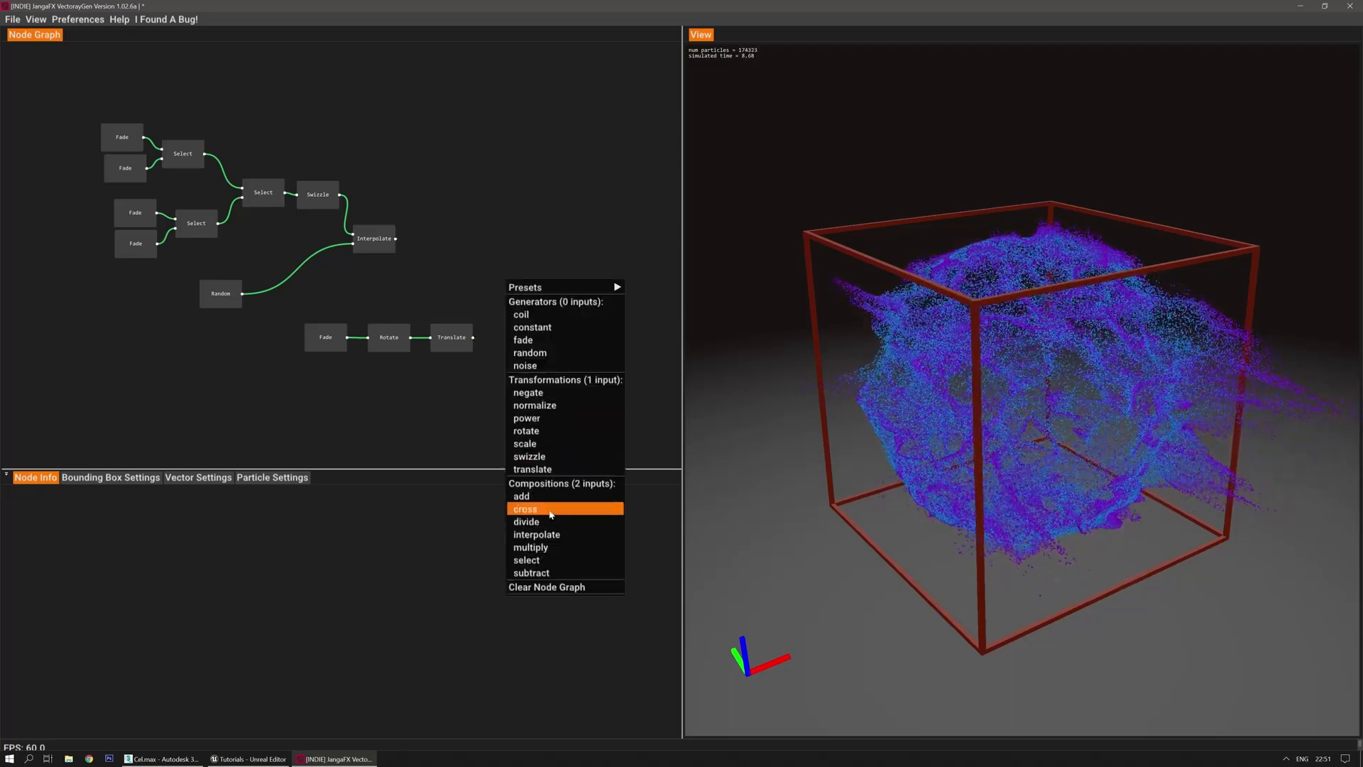
pyautogui.click(527, 508)
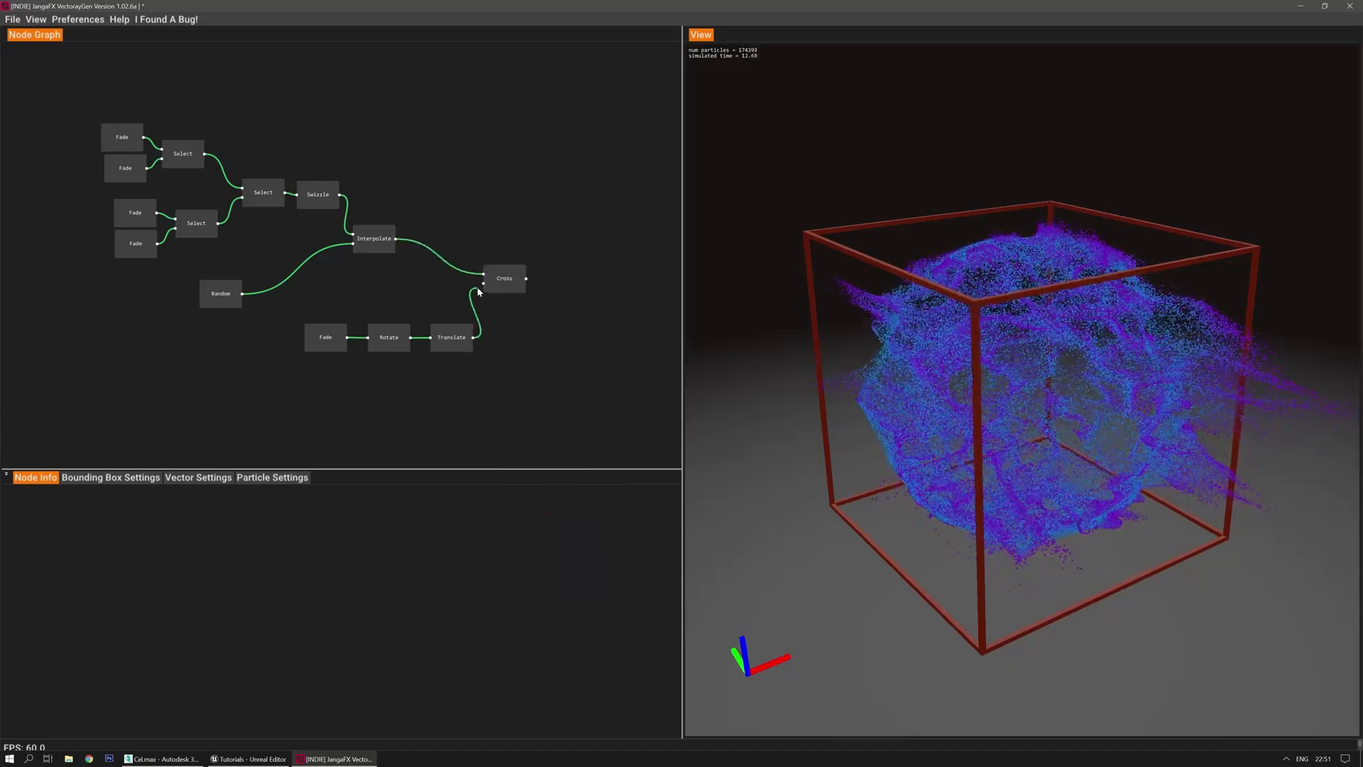
pyautogui.click(502, 276)
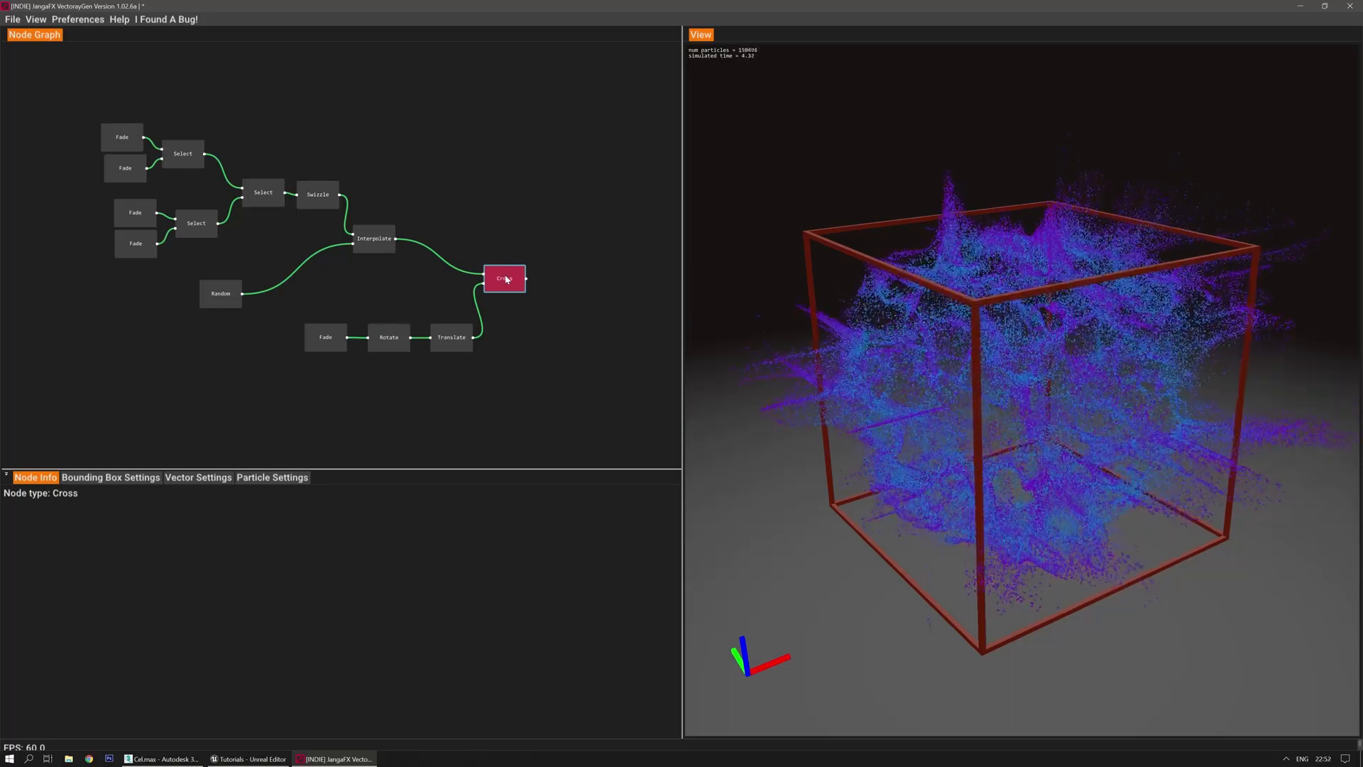
pyautogui.moveTo(504, 278); pyautogui.dragTo(510, 244)
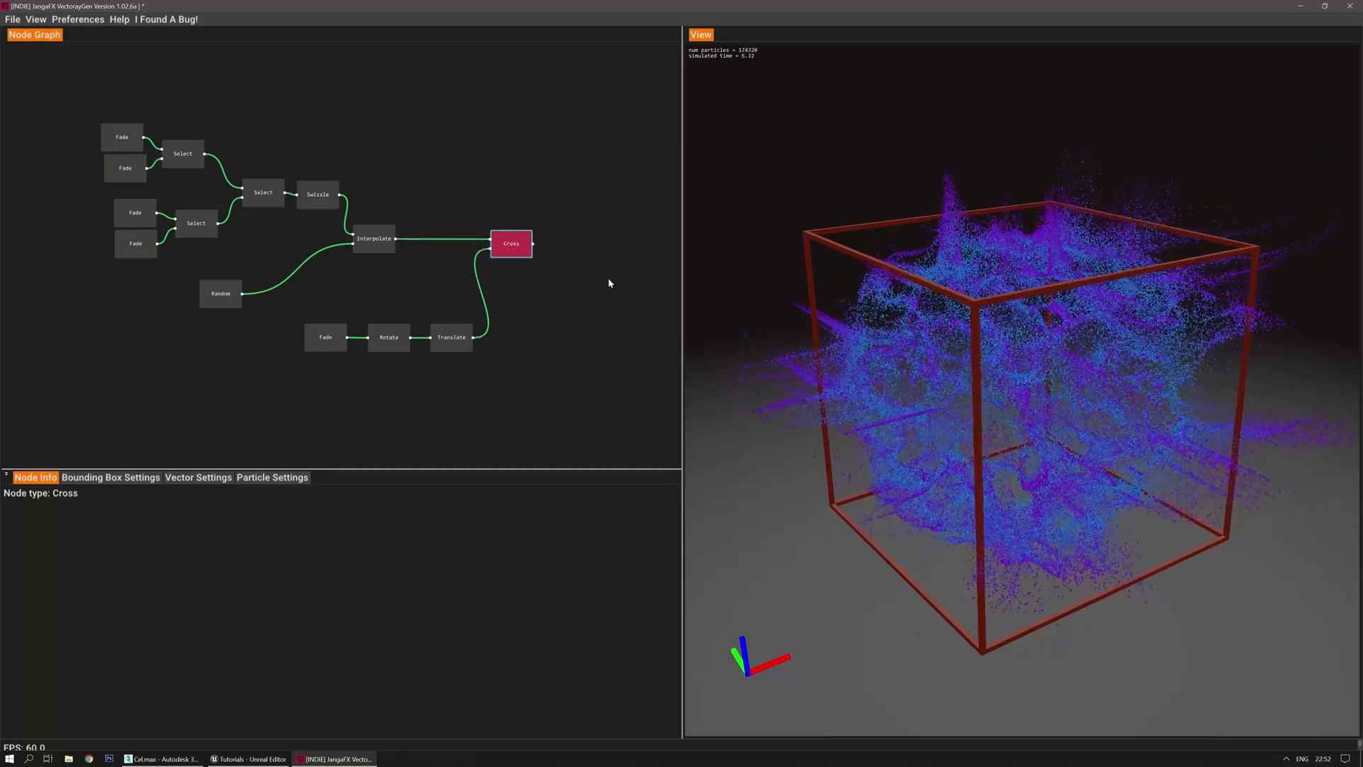
# Add a new Interpolate node and connect the Translate output into it
pyautogui.rightClick(547, 294)
pyautogui.click(586, 546)
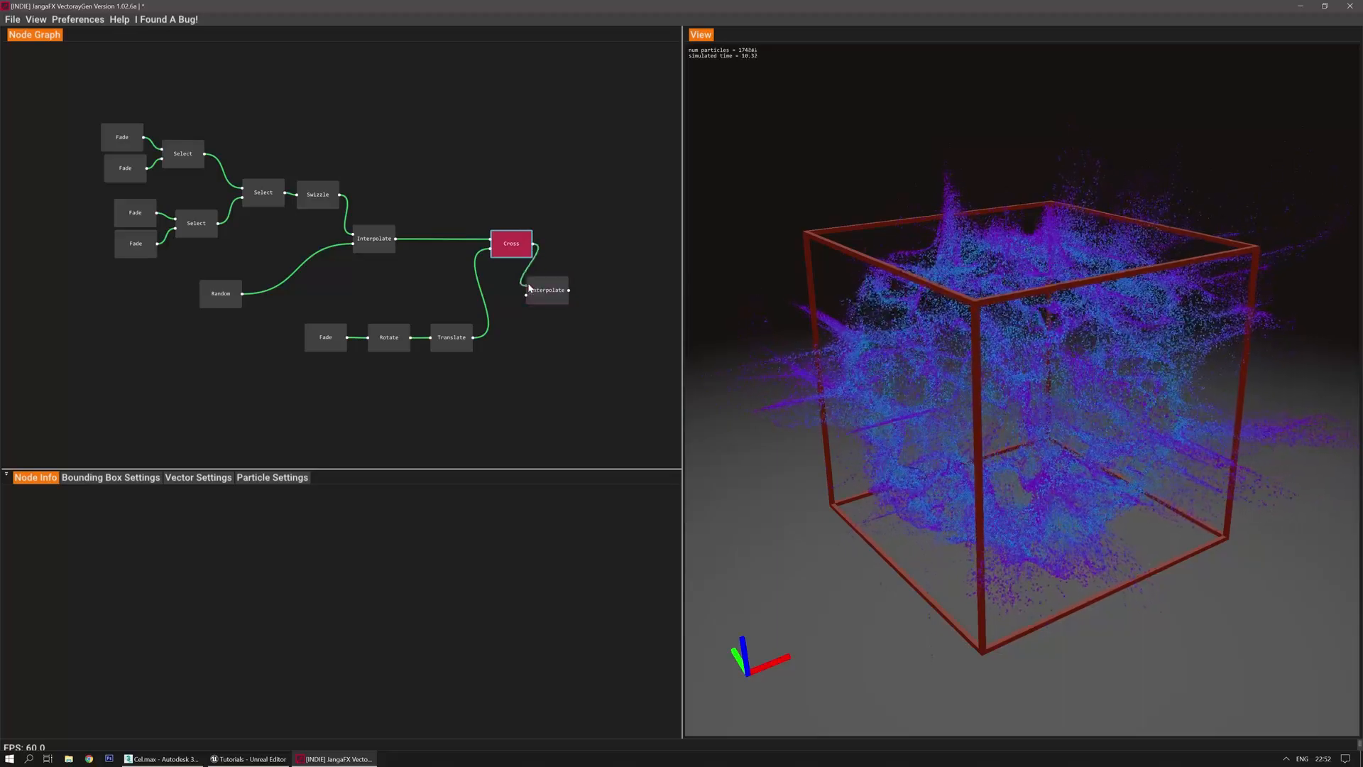
pyautogui.moveTo(544, 289); pyautogui.dragTo(577, 284)
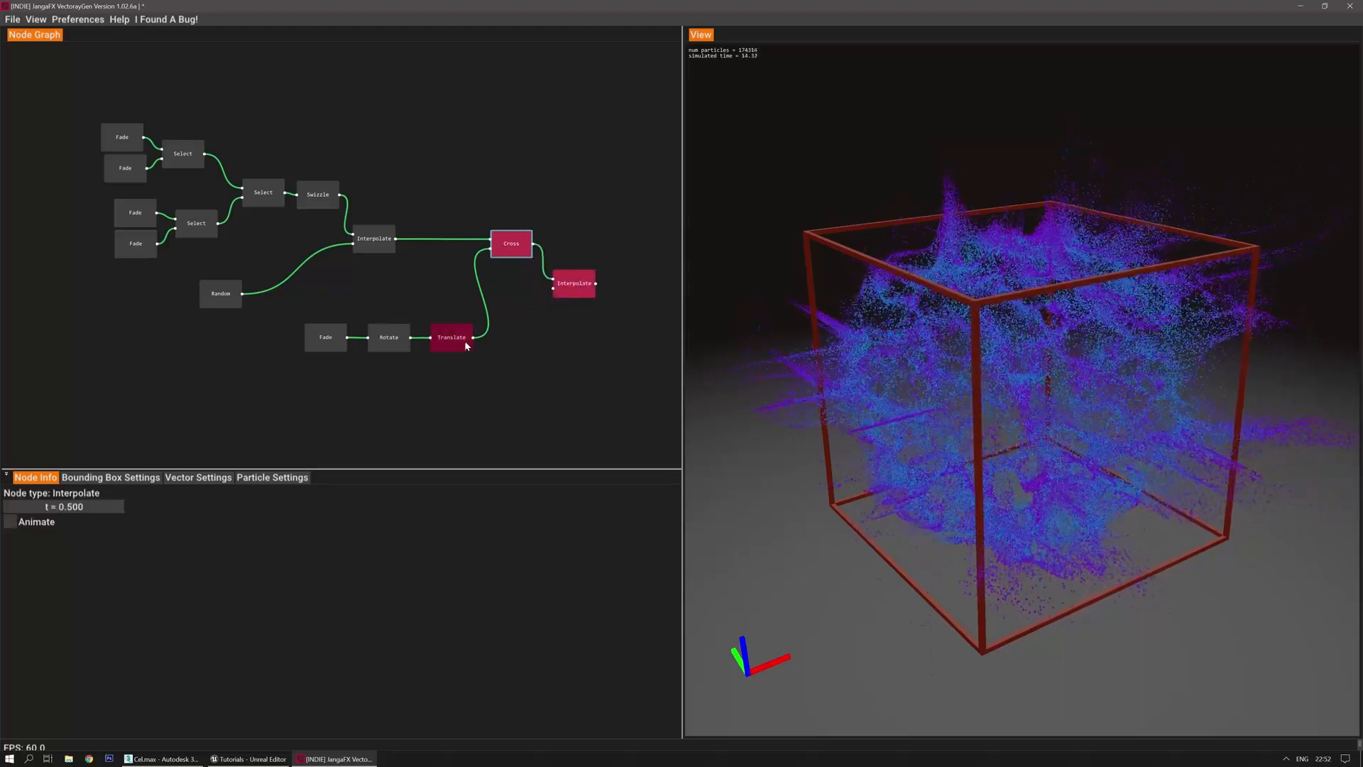
pyautogui.moveTo(474, 338); pyautogui.dragTo(568, 299)
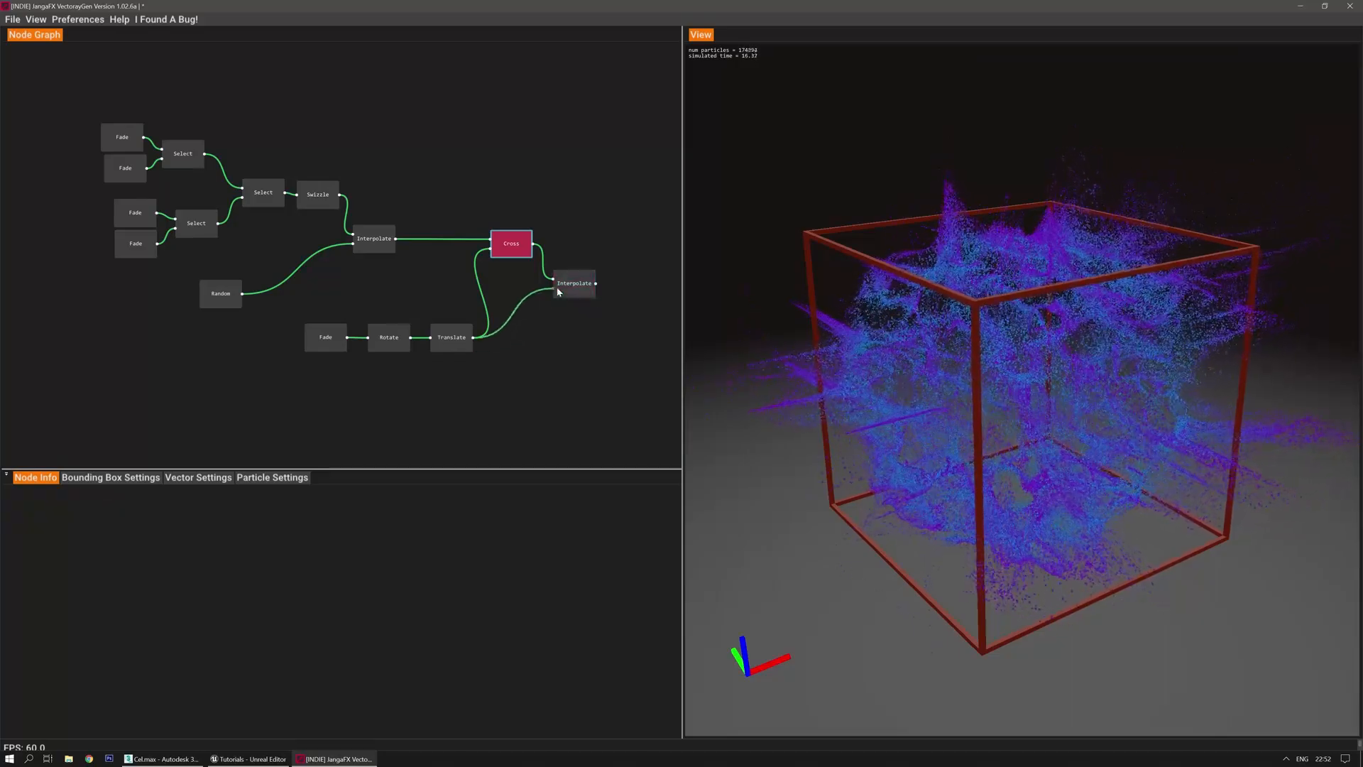
# Change the final Interpolate node's blend t from 0.230 to 0.310 and restart the particle simulation
pyautogui.click(582, 282)
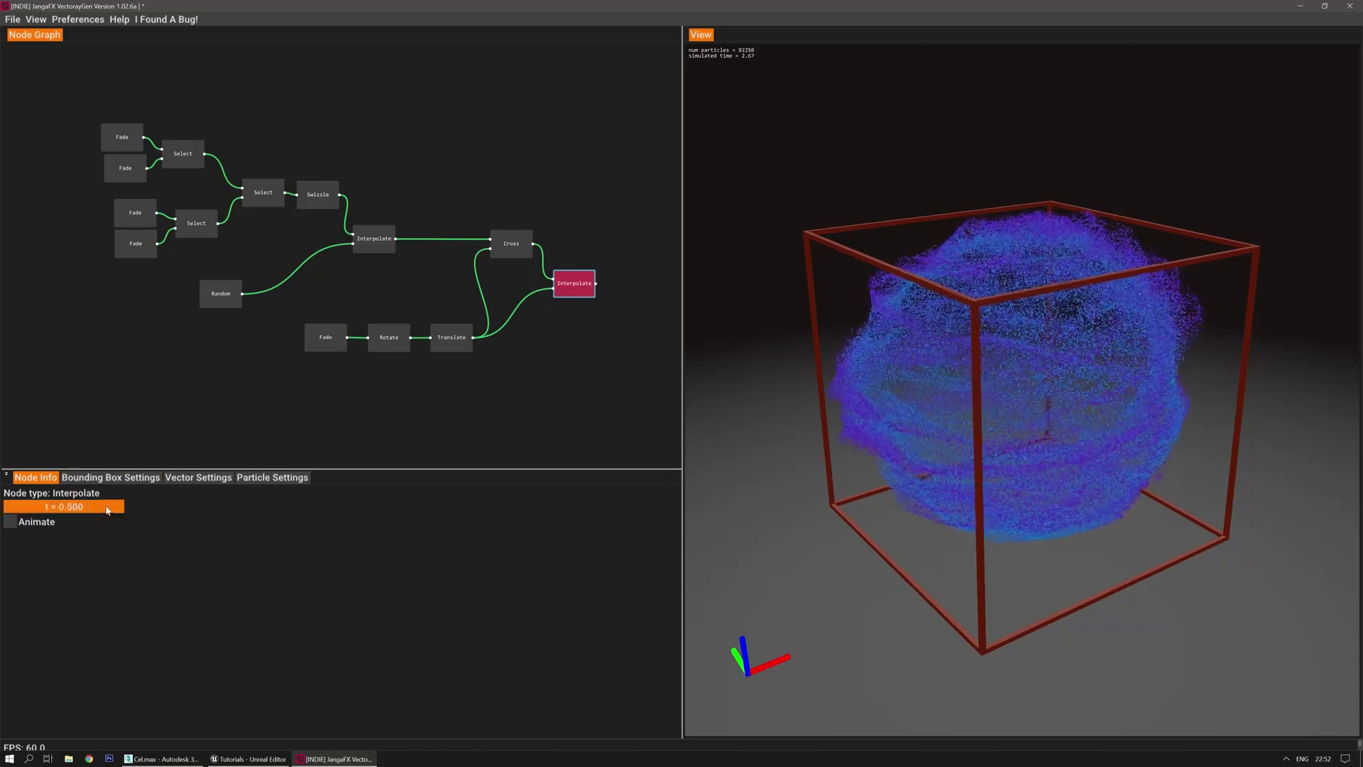
pyautogui.click(431, 429)
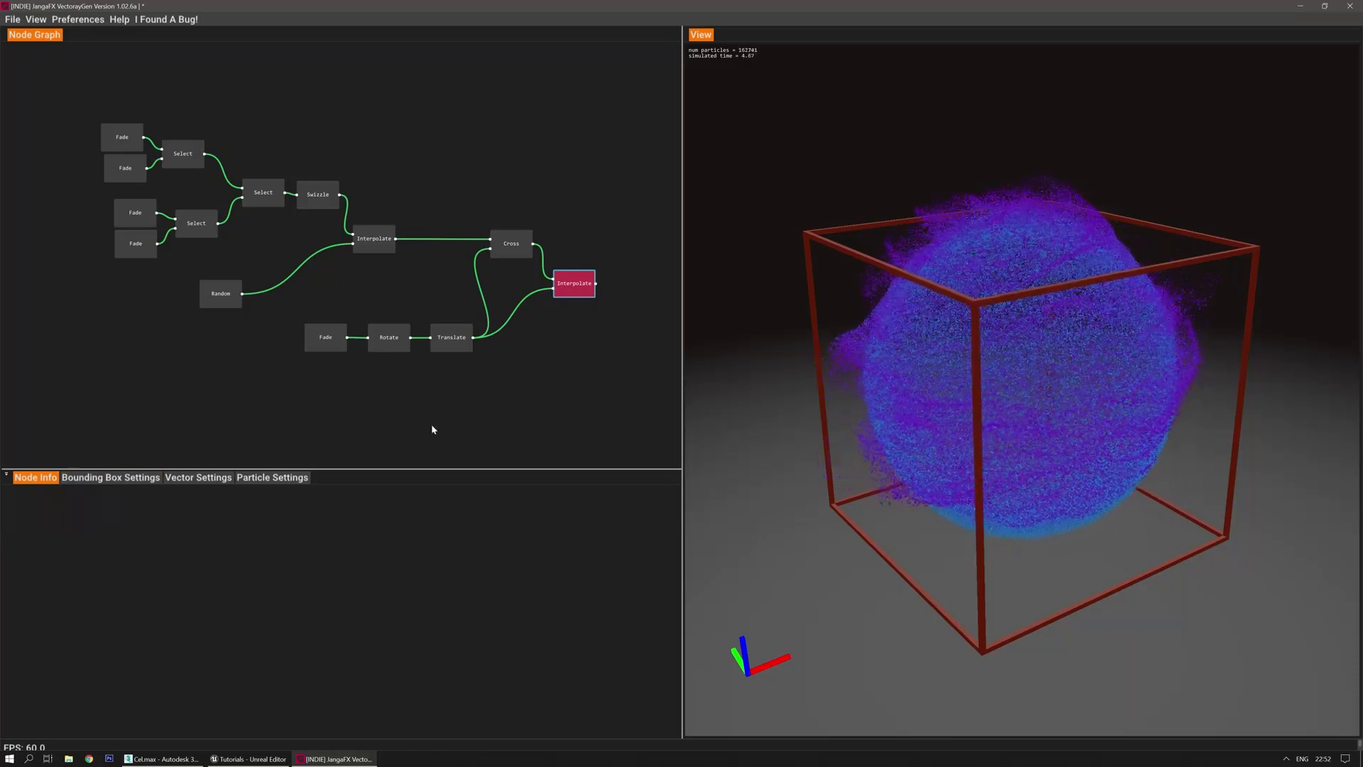
pyautogui.click(592, 294)
pyautogui.moveTo(96, 507); pyautogui.dragTo(73, 507)
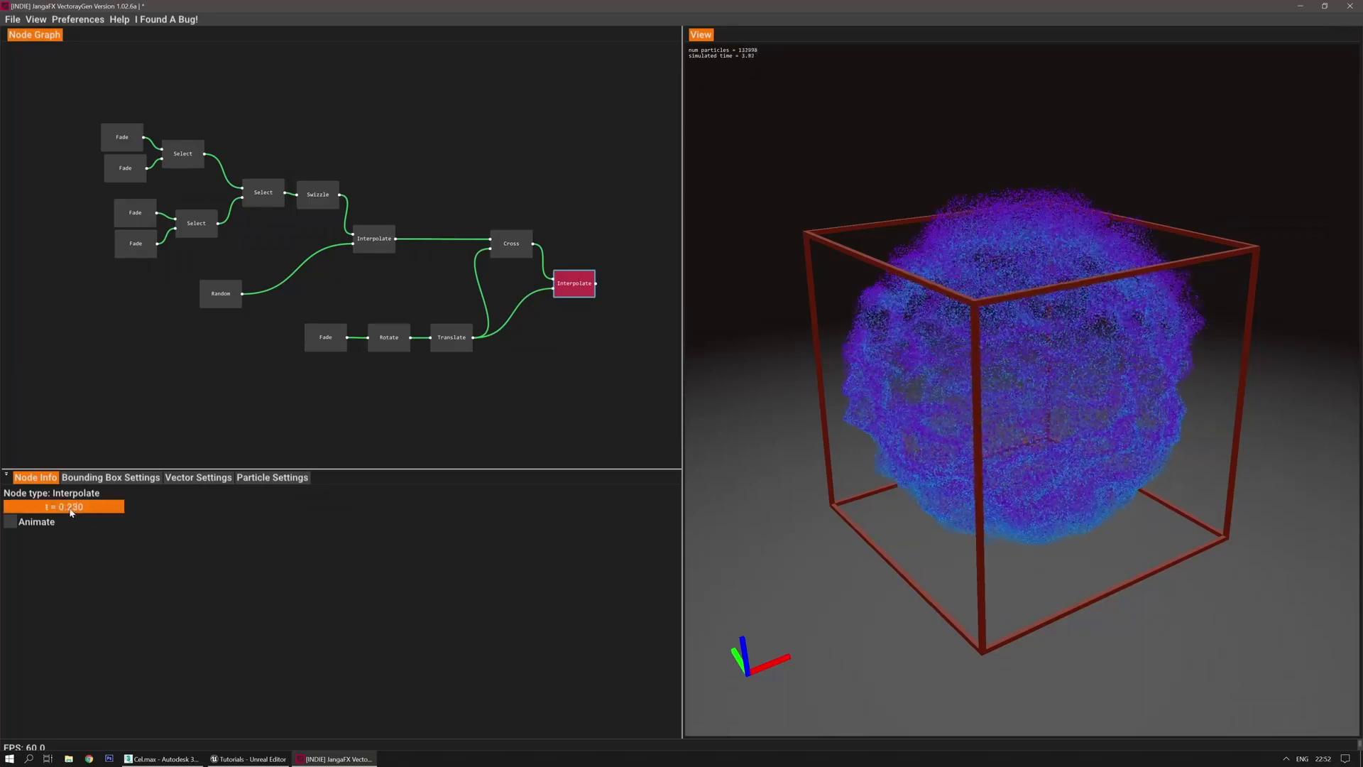
pyautogui.moveTo(98, 507); pyautogui.dragTo(104, 508)
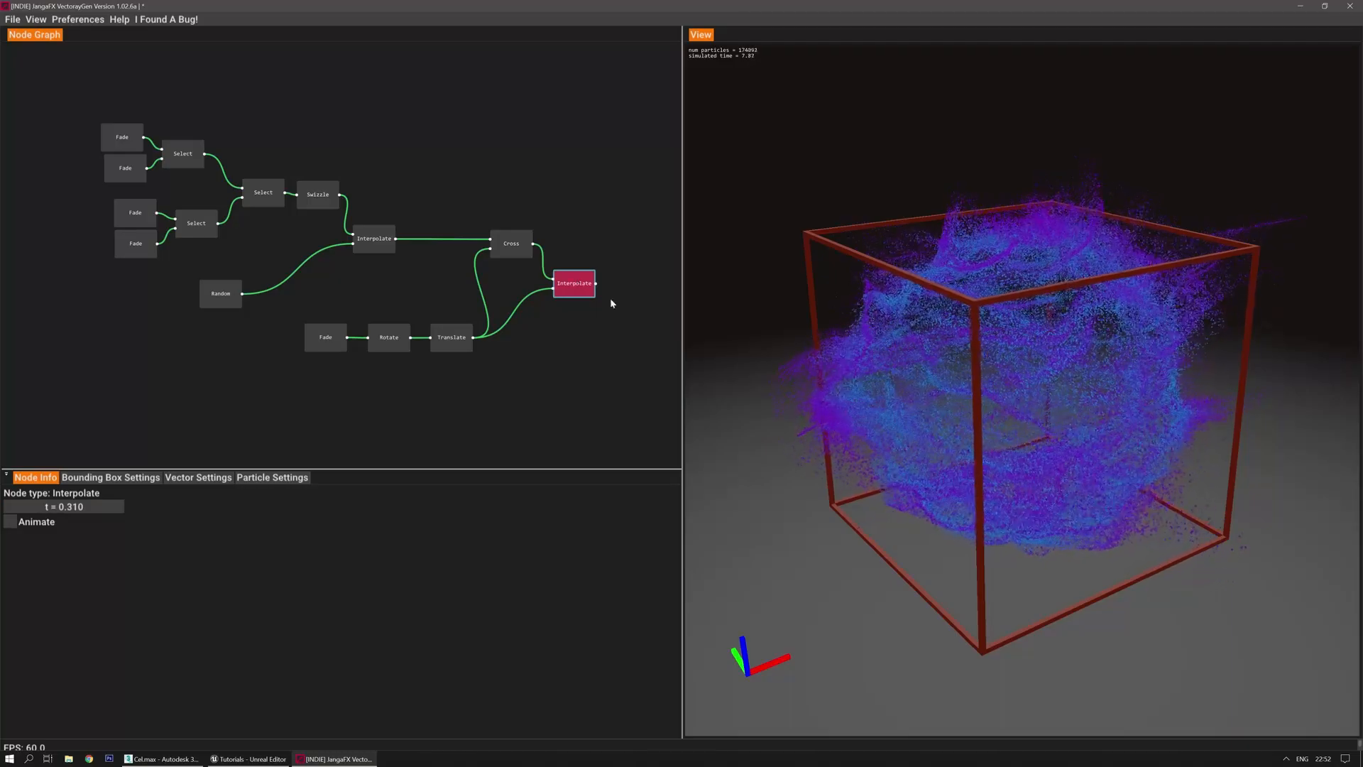
pyautogui.press('r')
pyautogui.moveTo(794, 483)
pyautogui.mouseDown()
pyautogui.moveTo(763, 475)
pyautogui.moveTo(840, 481)
pyautogui.moveTo(791, 502)
pyautogui.moveTo(768, 470)
pyautogui.moveTo(794, 477)
pyautogui.mouseUp()
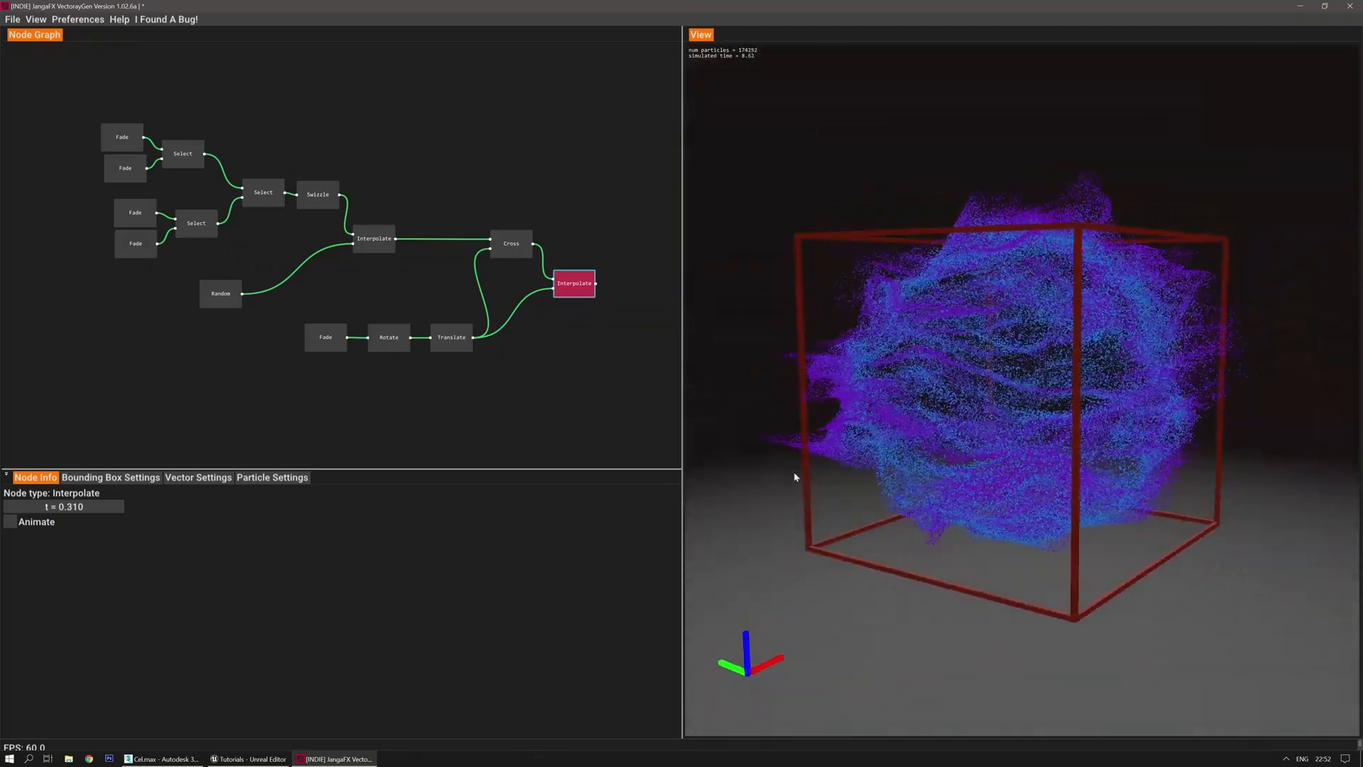
# Lower the maximum file size target to 260 kB and apply it, giving 19 vectors per axis
pyautogui.click(198, 477)
pyautogui.moveTo(117, 515); pyautogui.dragTo(100, 515)
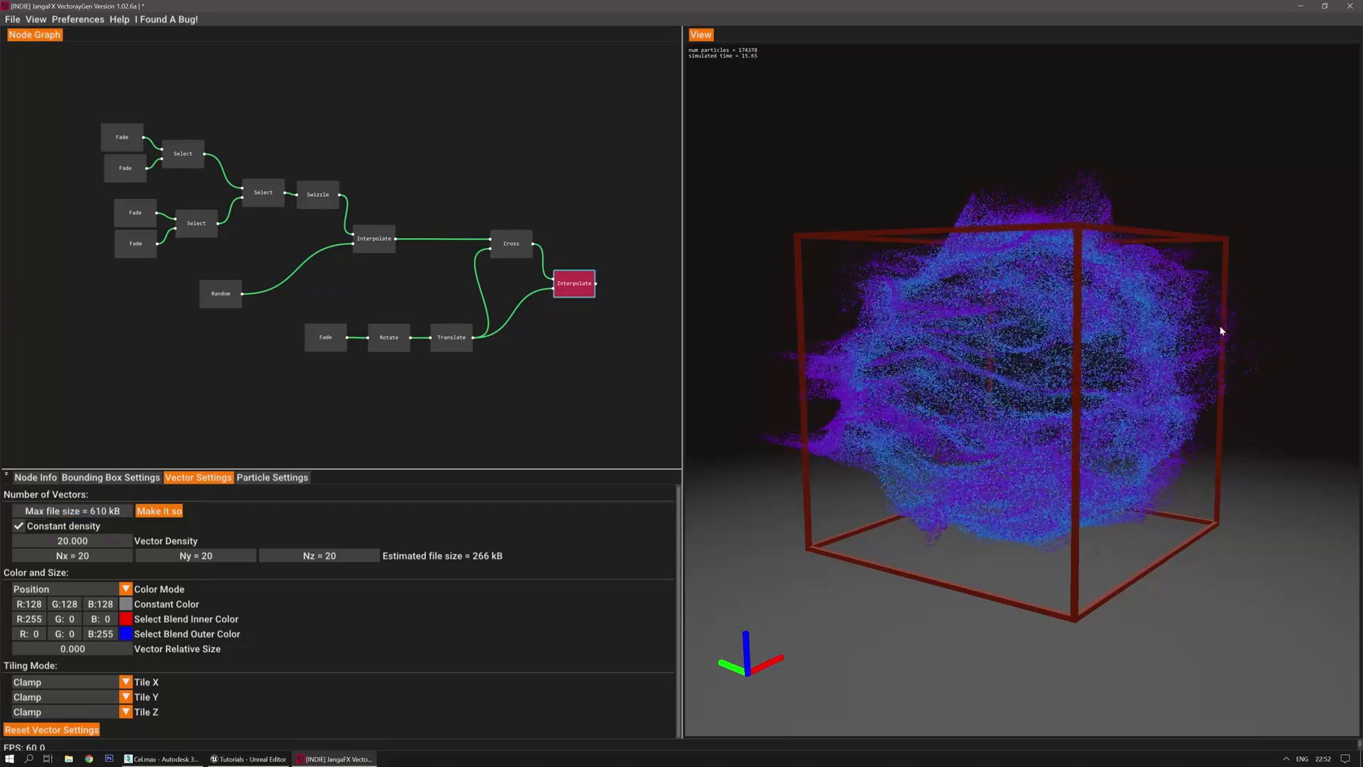
pyautogui.click(159, 515)
pyautogui.moveTo(98, 516); pyautogui.dragTo(85, 516)
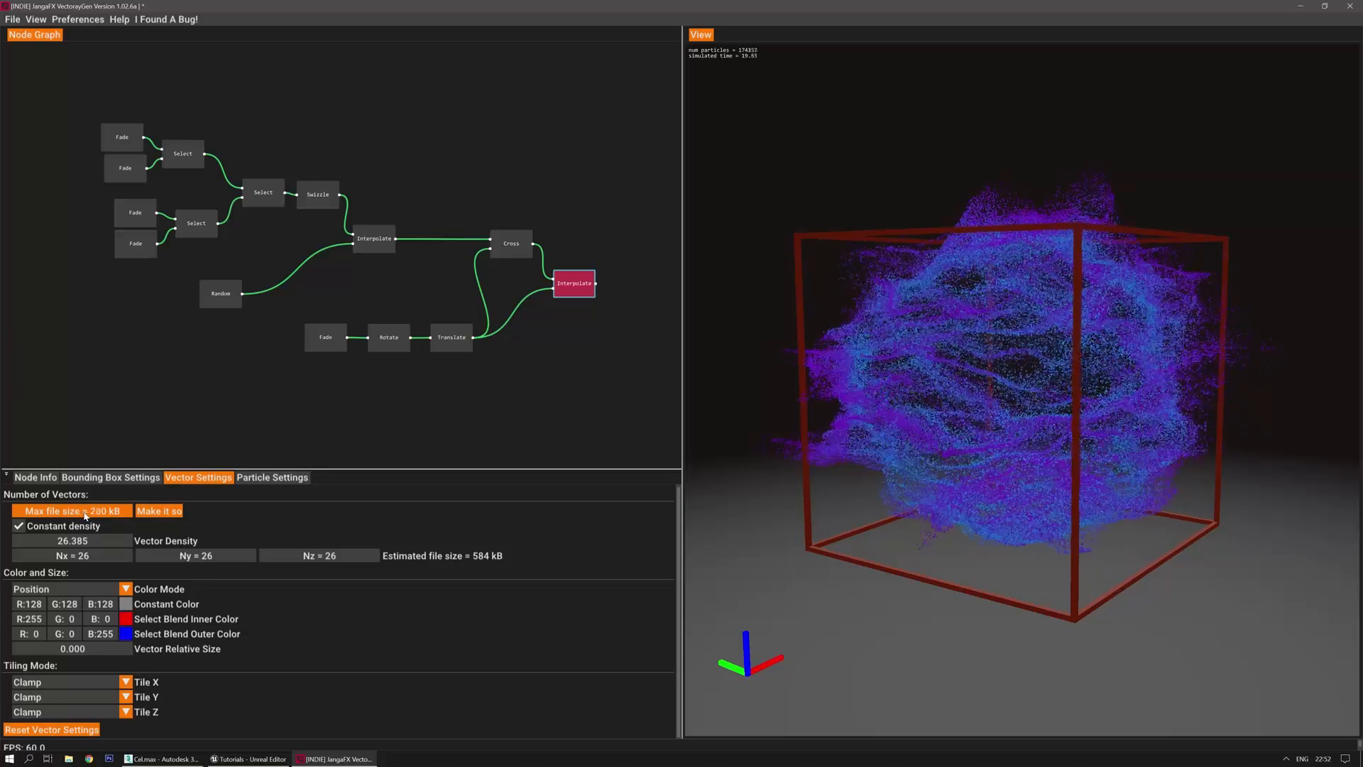
pyautogui.click(158, 512)
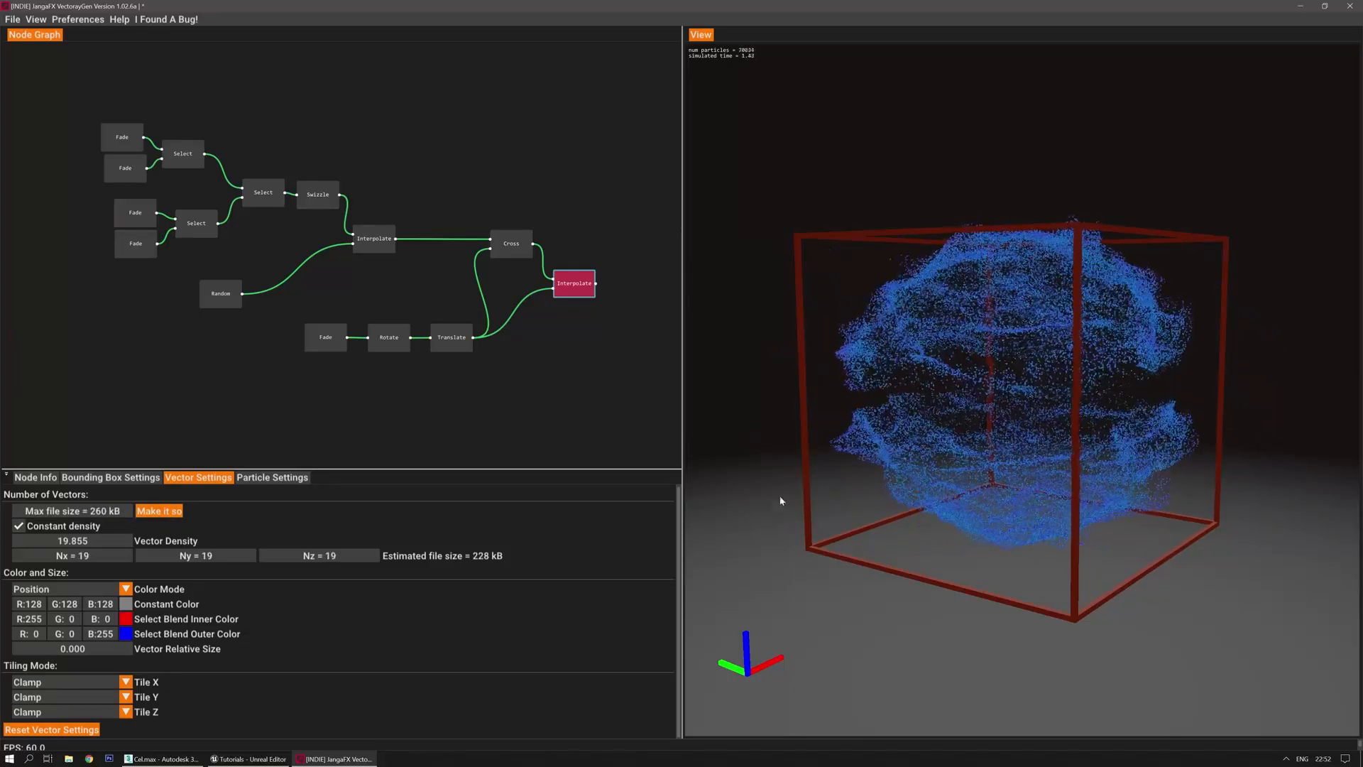
pyautogui.moveTo(755, 531); pyautogui.dragTo(753, 530)
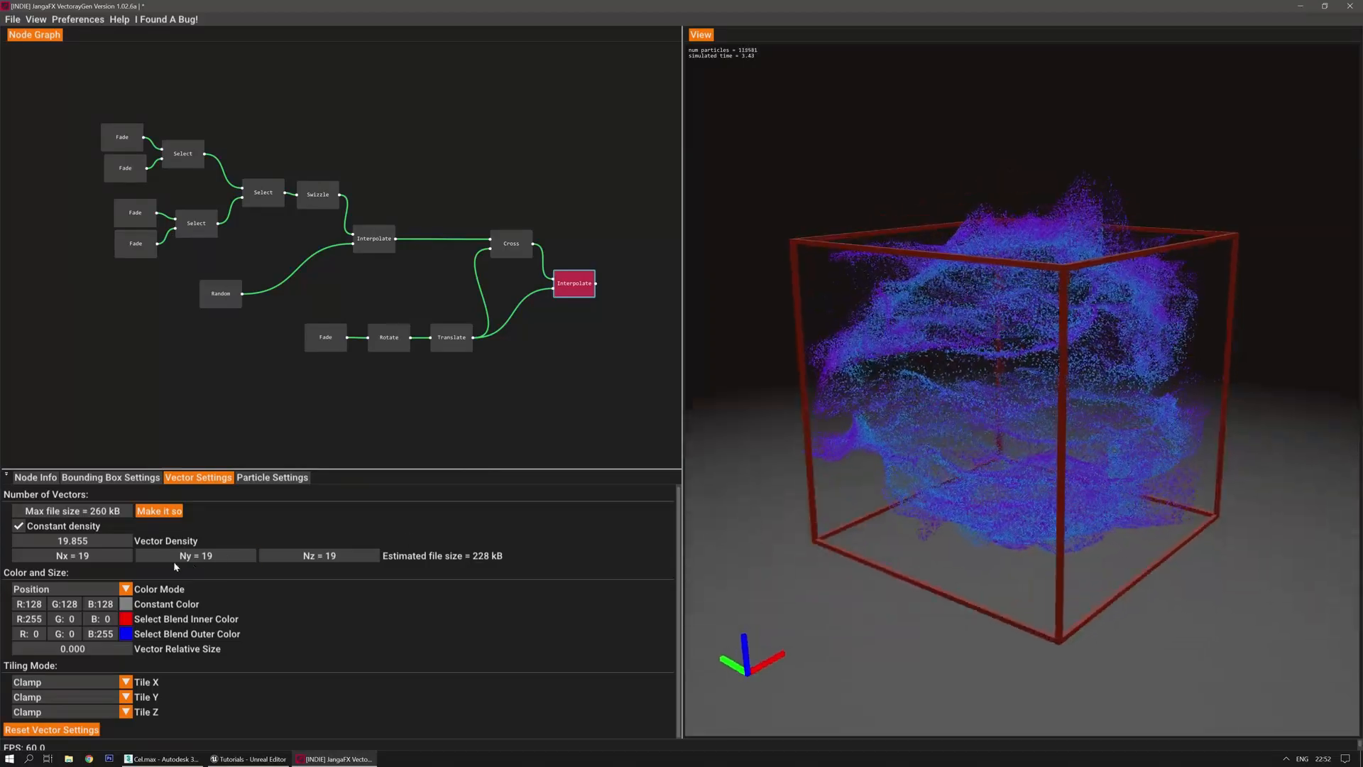
# Raise the file size target to 430 kB (23 vectors per axis), then to 680 kB
pyautogui.moveTo(101, 512); pyautogui.dragTo(146, 512)
pyautogui.click(148, 511)
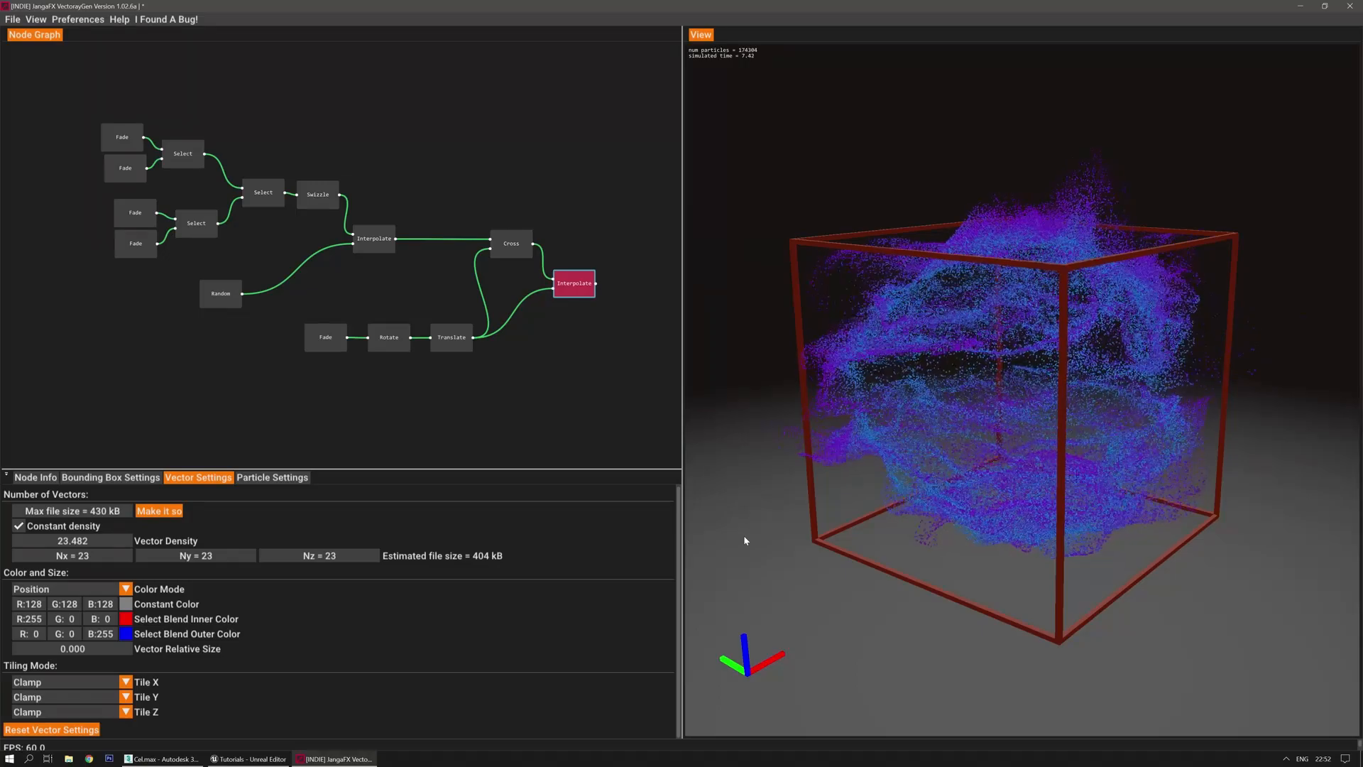
pyautogui.moveTo(739, 548); pyautogui.dragTo(731, 550)
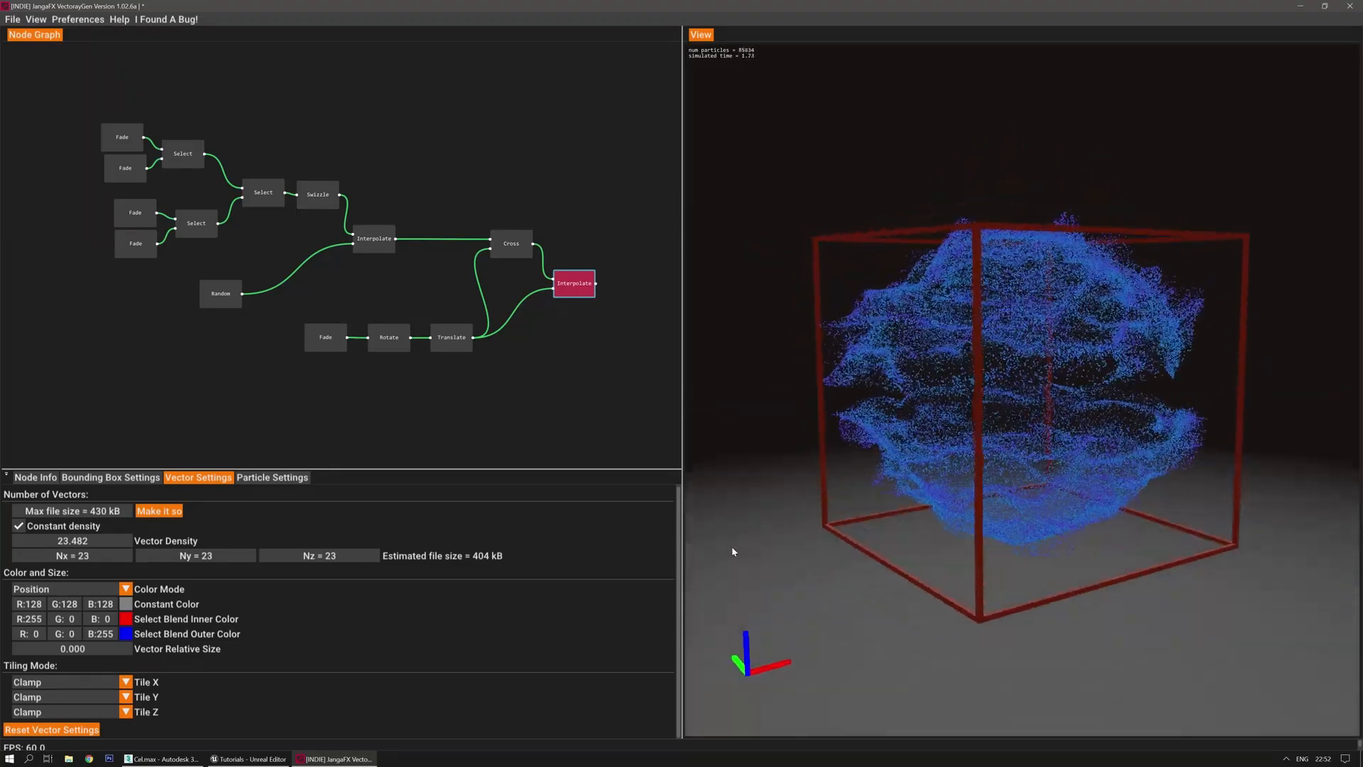
pyautogui.moveTo(131, 512); pyautogui.dragTo(138, 511)
pyautogui.click(147, 511)
pyautogui.moveTo(805, 534); pyautogui.dragTo(776, 532)
# Inspect the Cross node's settings and the final Interpolate node's settings
pyautogui.click(580, 279)
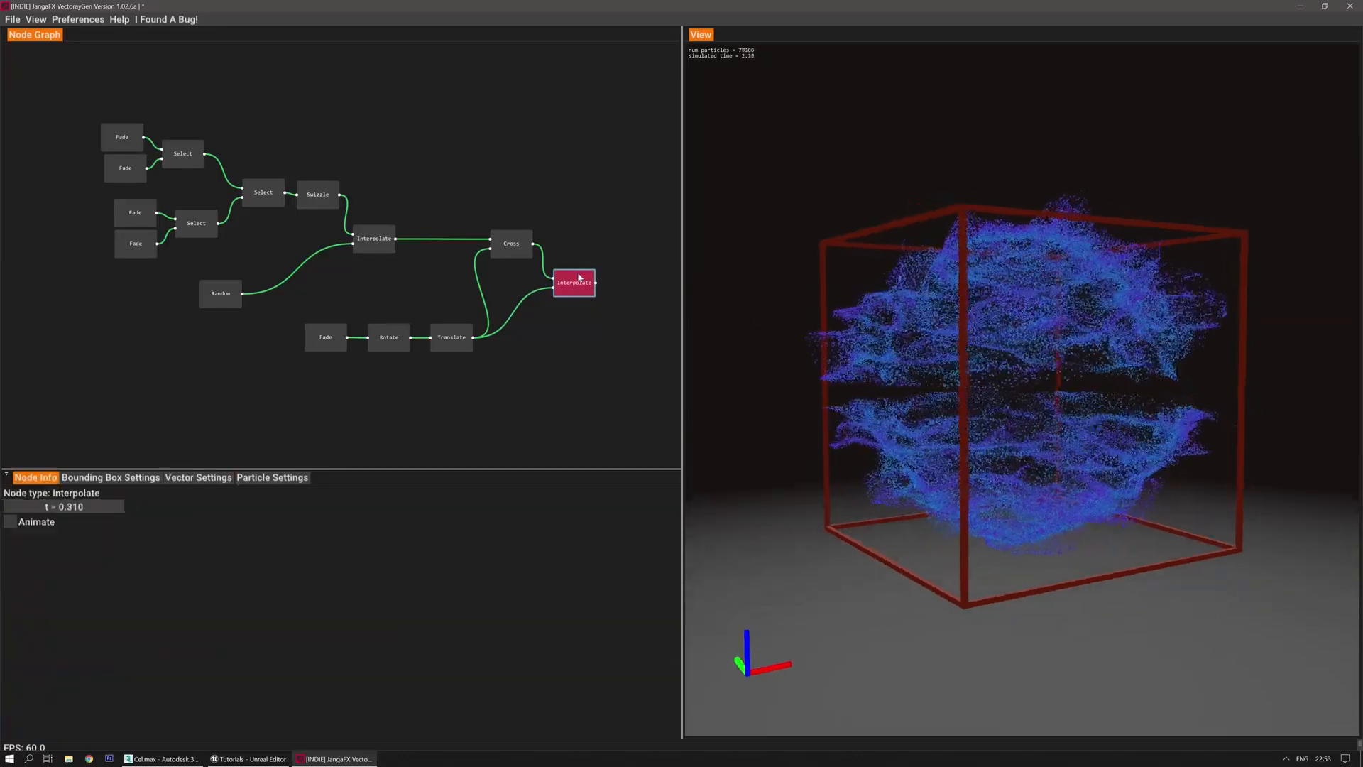
pyautogui.click(510, 239)
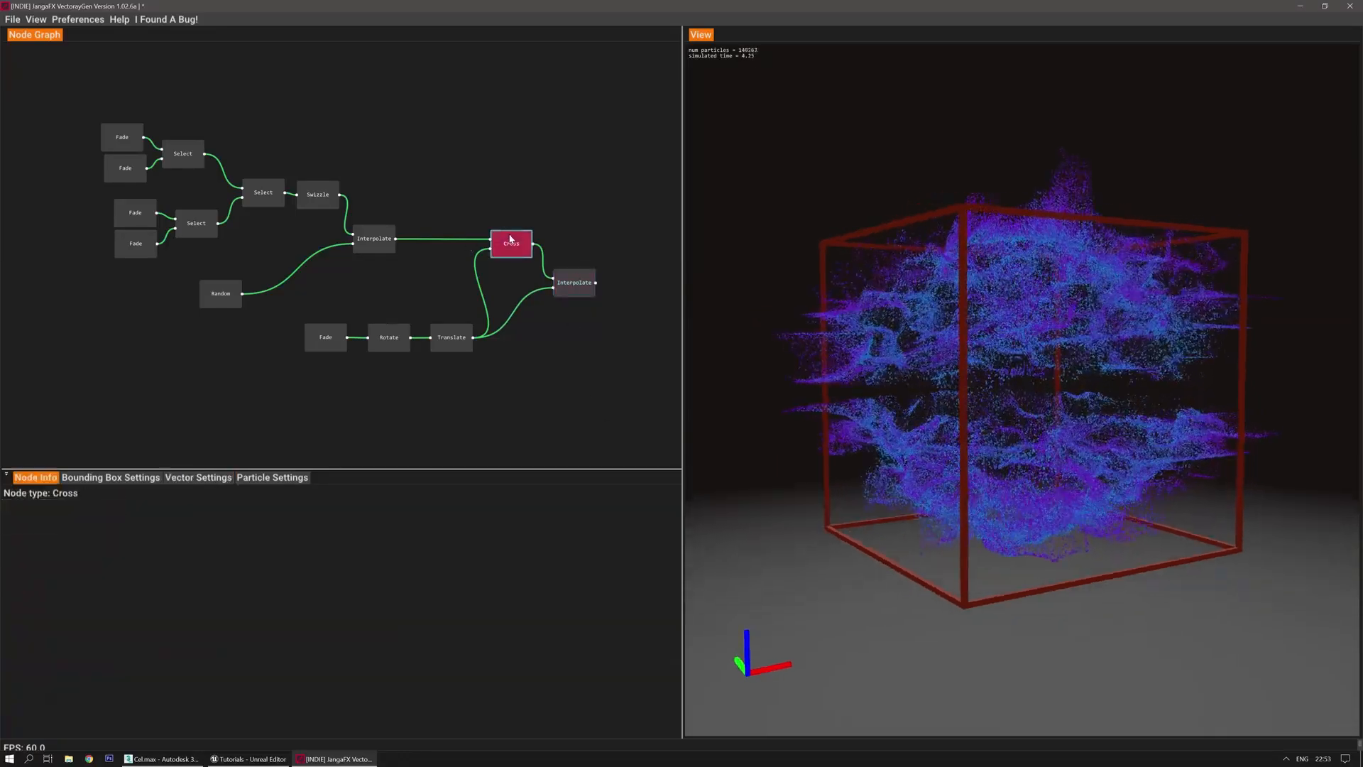
pyautogui.click(575, 277)
pyautogui.moveTo(739, 390); pyautogui.dragTo(718, 392)
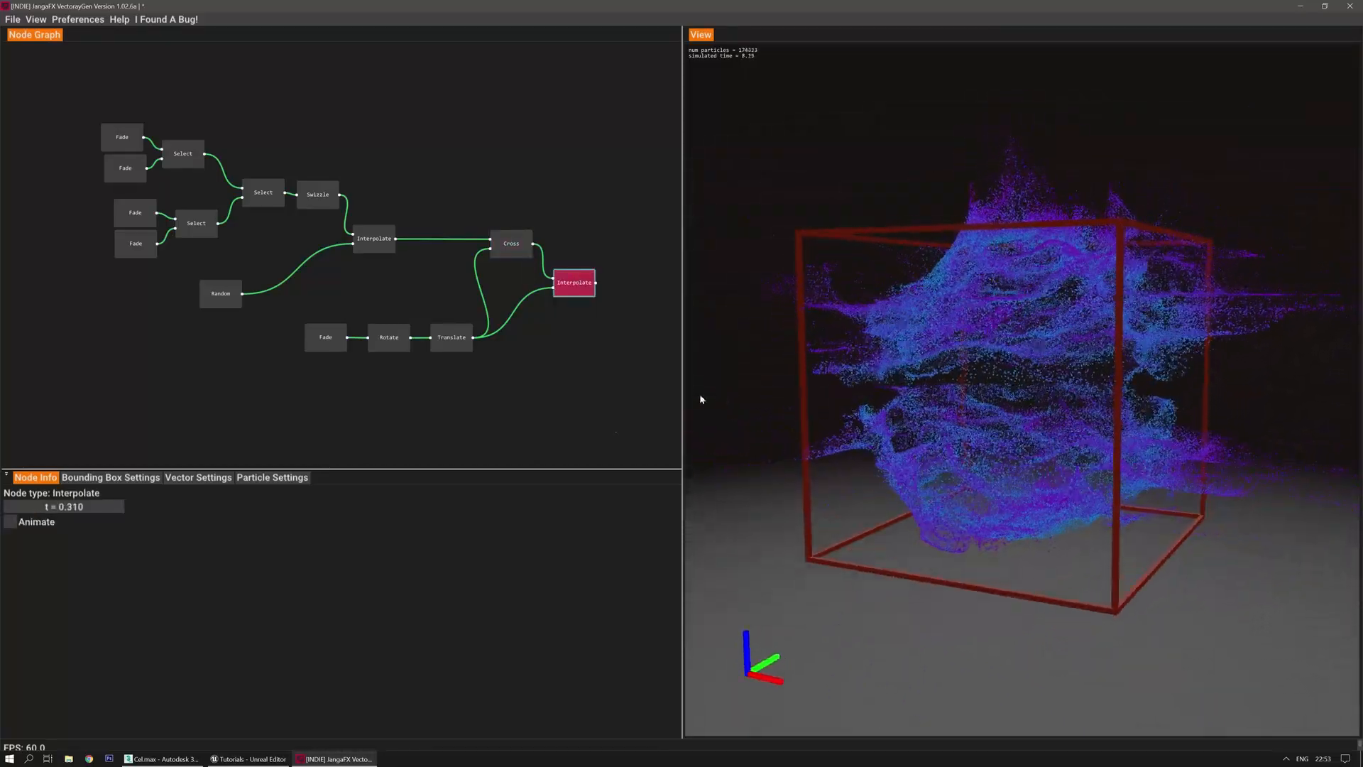
# Review Particle Settings, return to Vector Settings at 20 vectors per axis, and restart the simulation
pyautogui.click(273, 479)
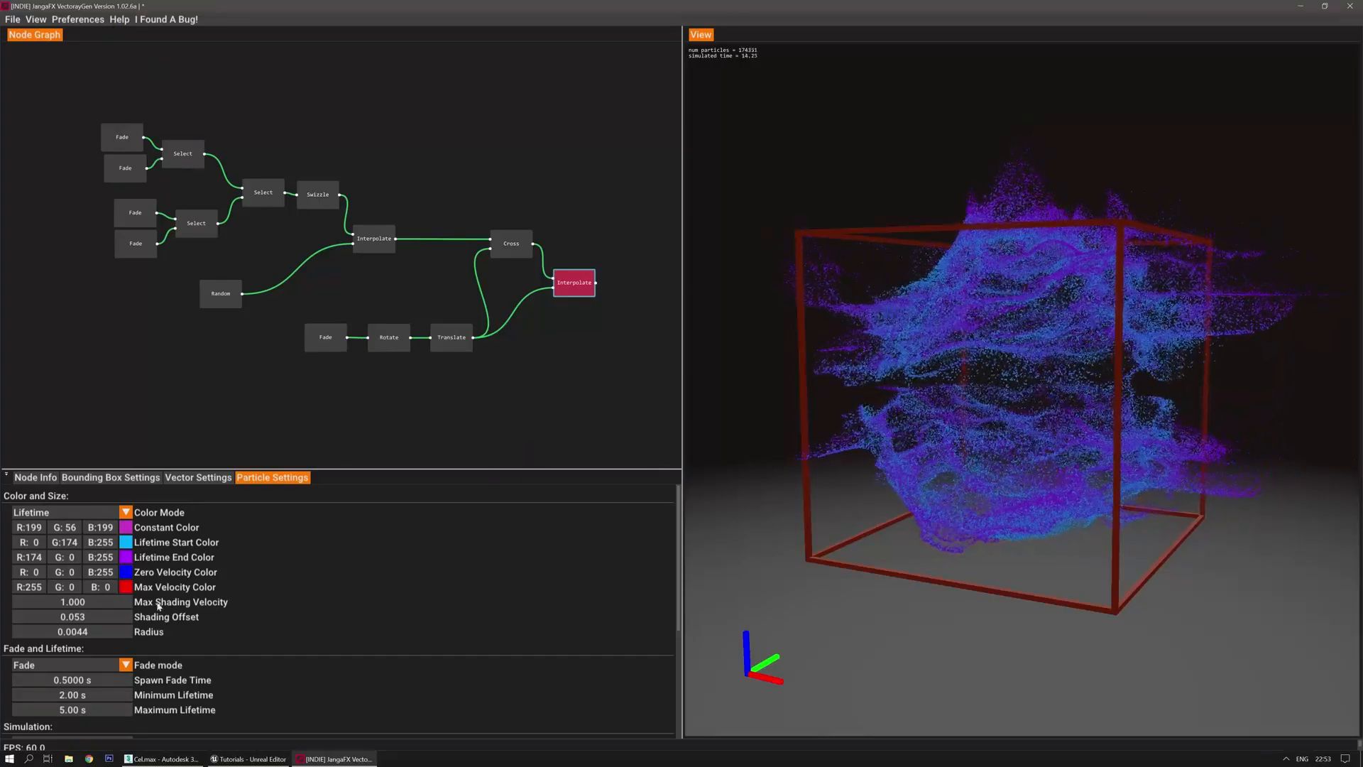
pyautogui.click(175, 478)
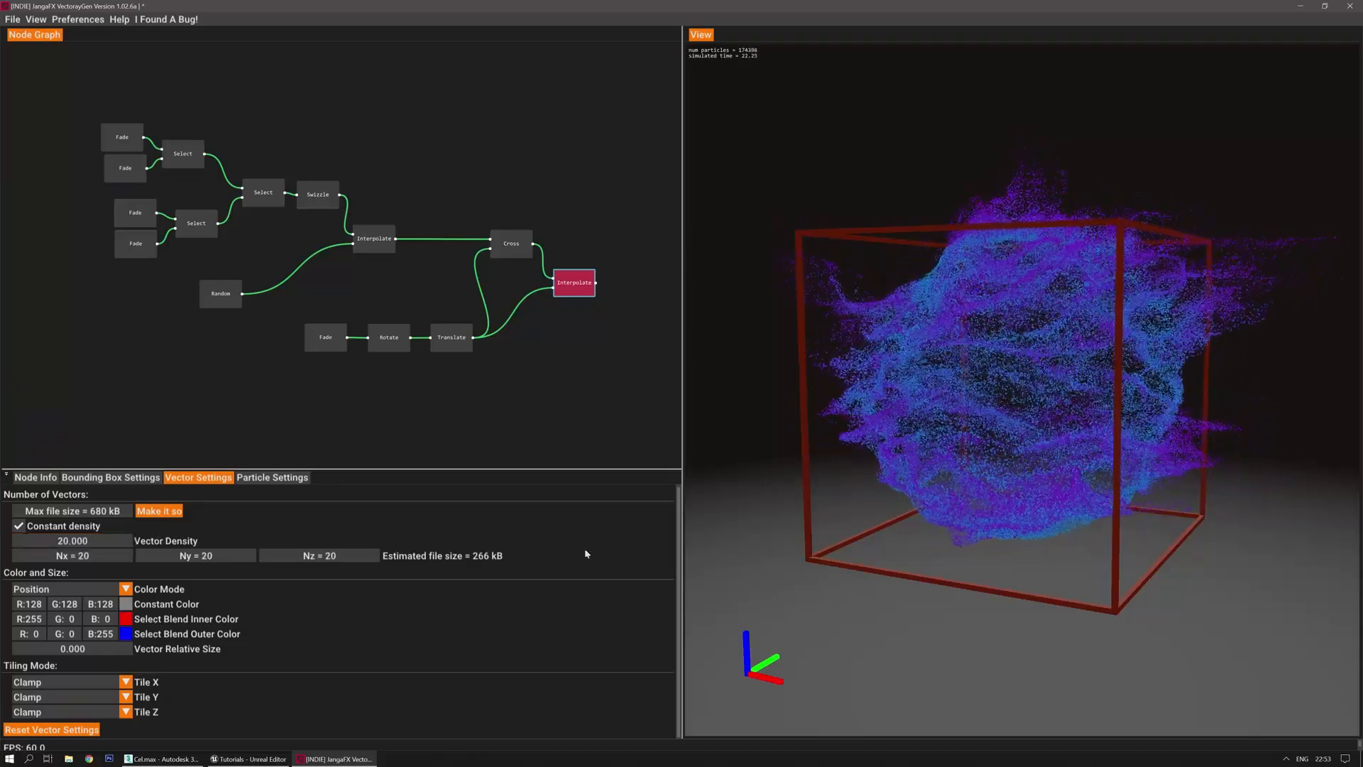
pyautogui.press('r')
pyautogui.moveTo(737, 521)
pyautogui.mouseDown()
pyautogui.moveTo(743, 494)
pyautogui.moveTo(709, 496)
pyautogui.moveTo(747, 501)
pyautogui.mouseUp()
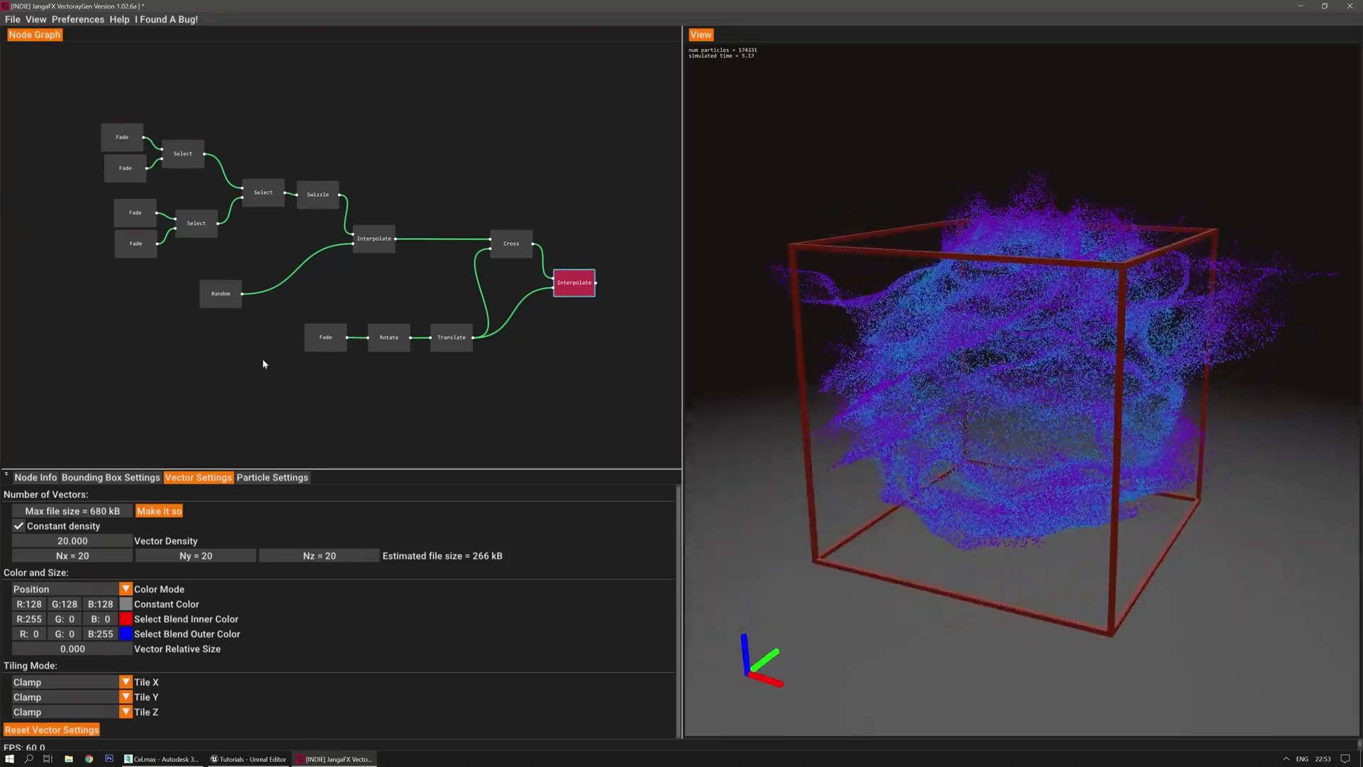
# Export the vector field from the File menu, saving it as VF_GroundCrash_01
pyautogui.click(13, 20)
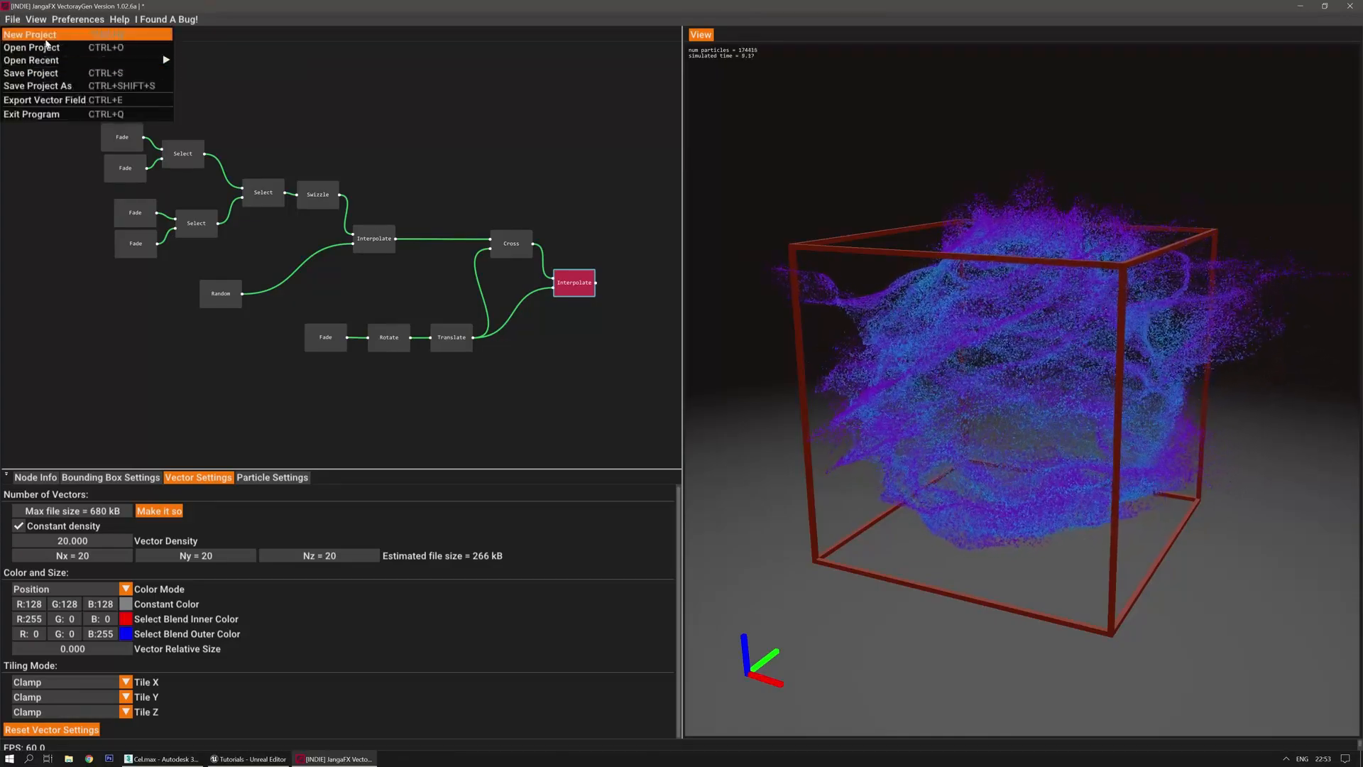
pyautogui.click(44, 102)
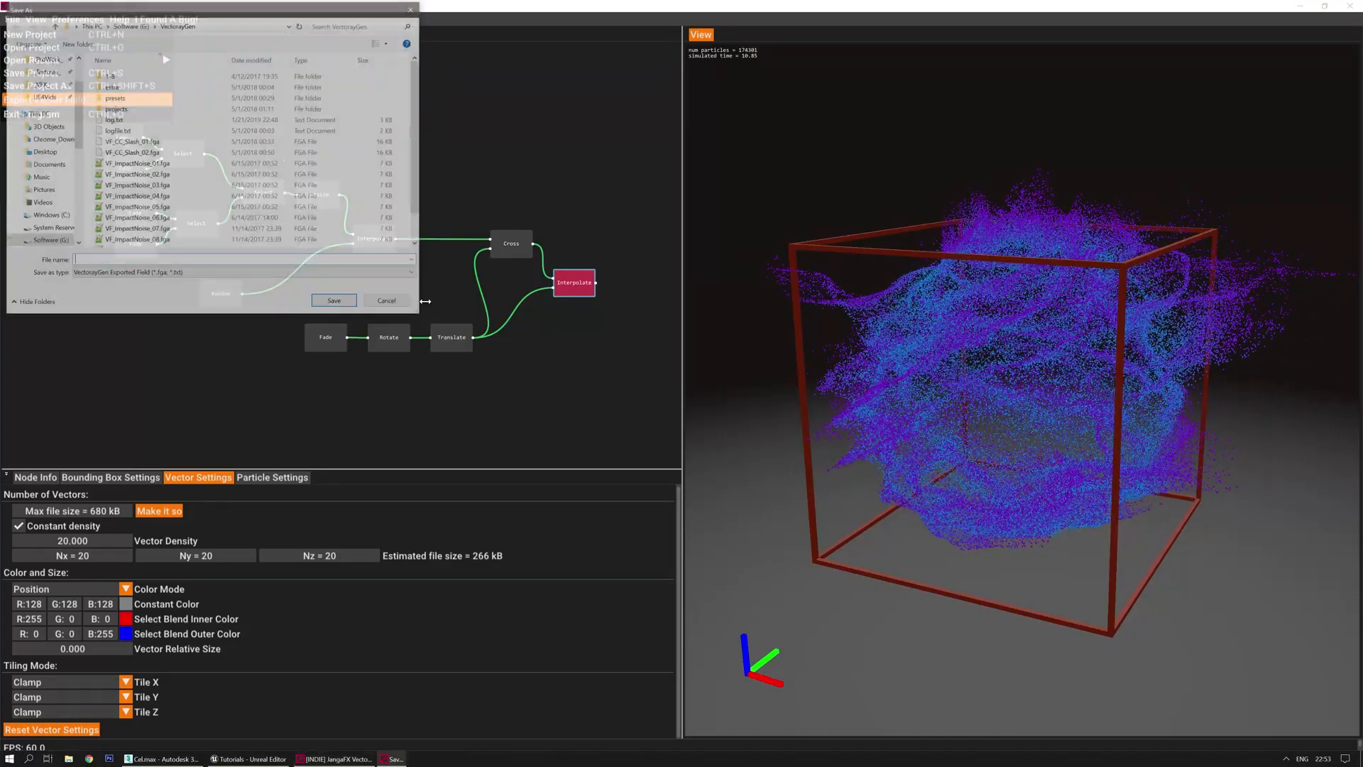
pyautogui.moveTo(248, 9); pyautogui.dragTo(429, 80)
pyautogui.scroll(-2, 305, 213)
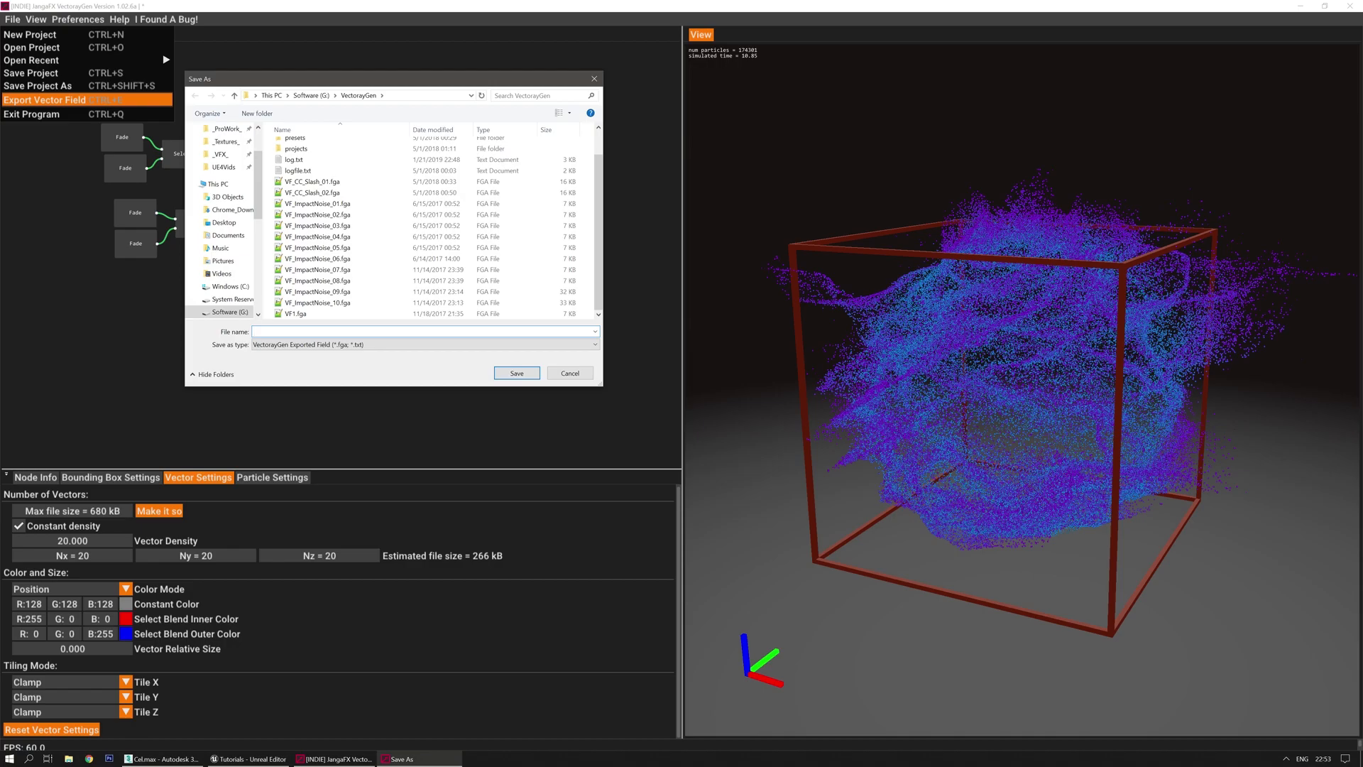
pyautogui.write('VF_')
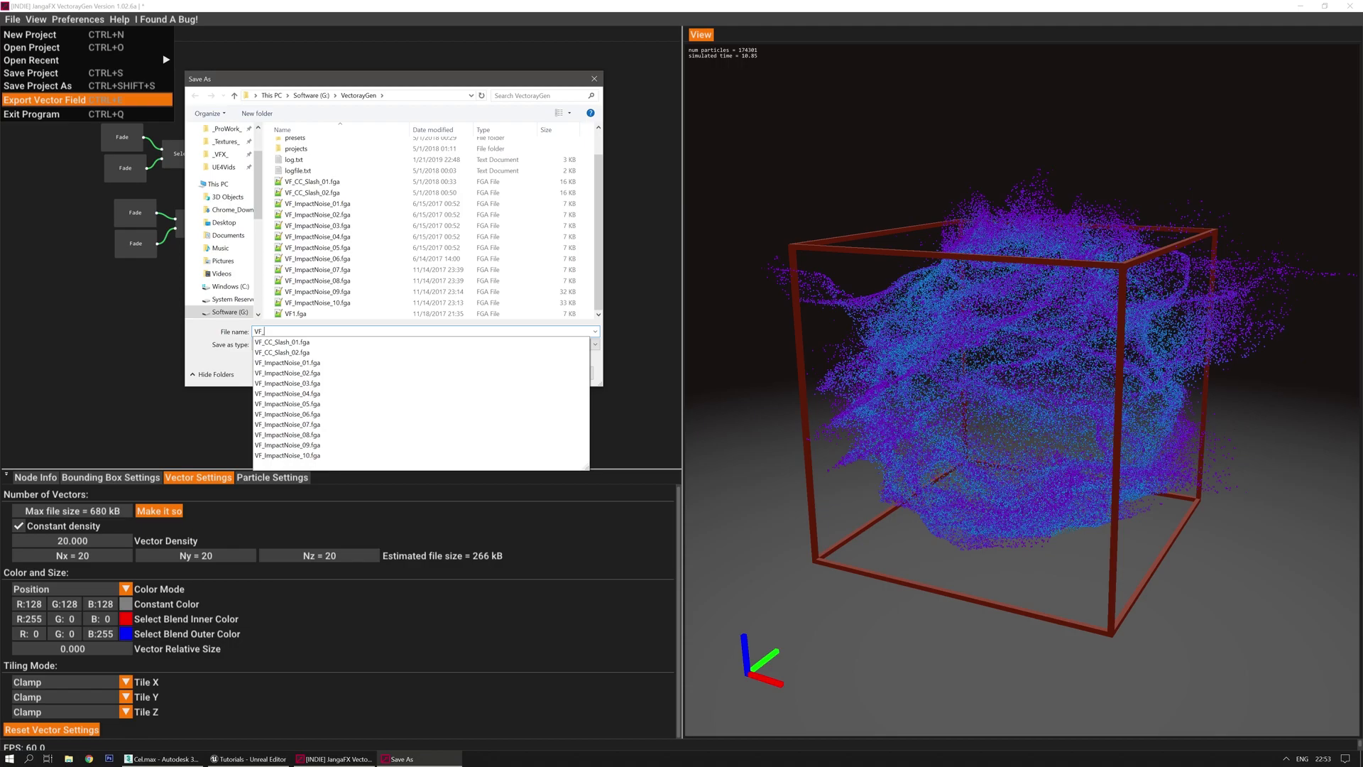
pyautogui.write('GroundCrash_01')
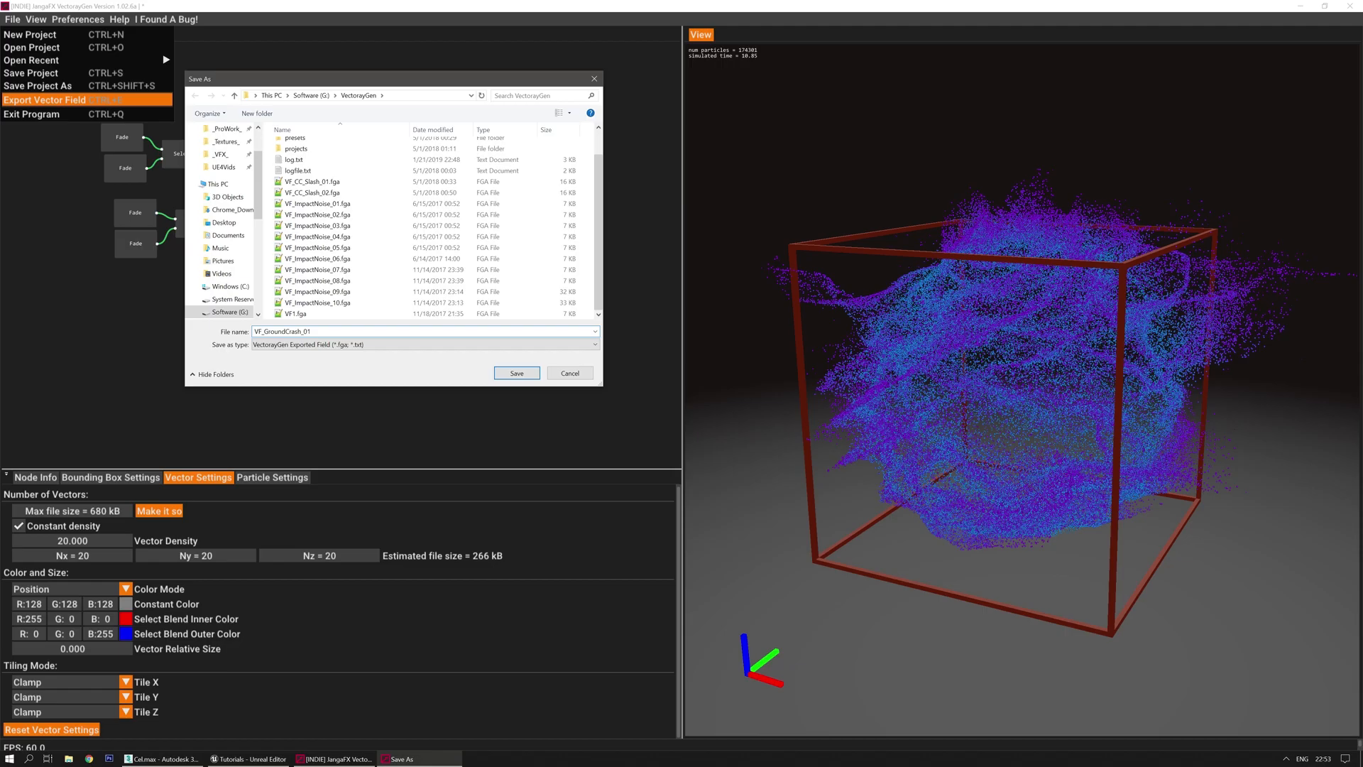
pyautogui.press('Return')
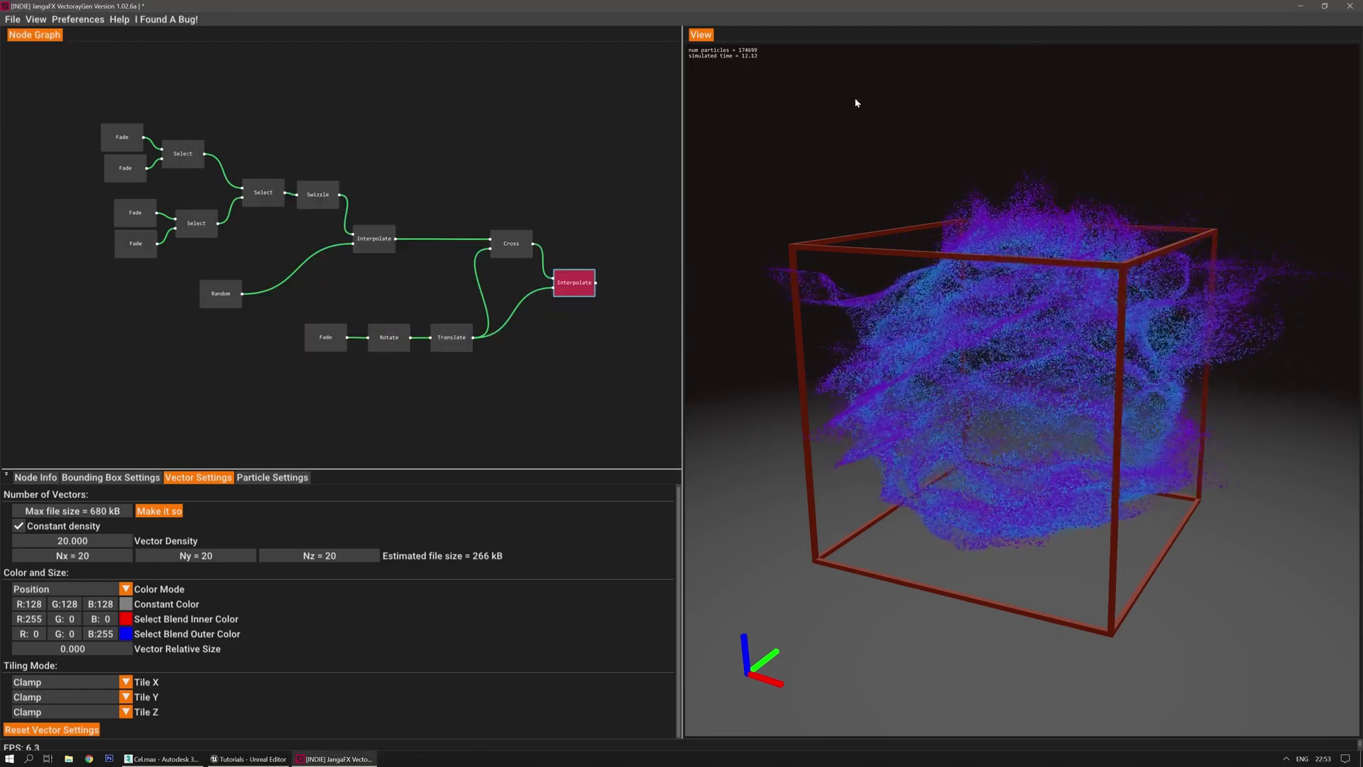
# Switch to the Unreal Editor and clear the ground fracture actor selection
pyautogui.click(241, 759)
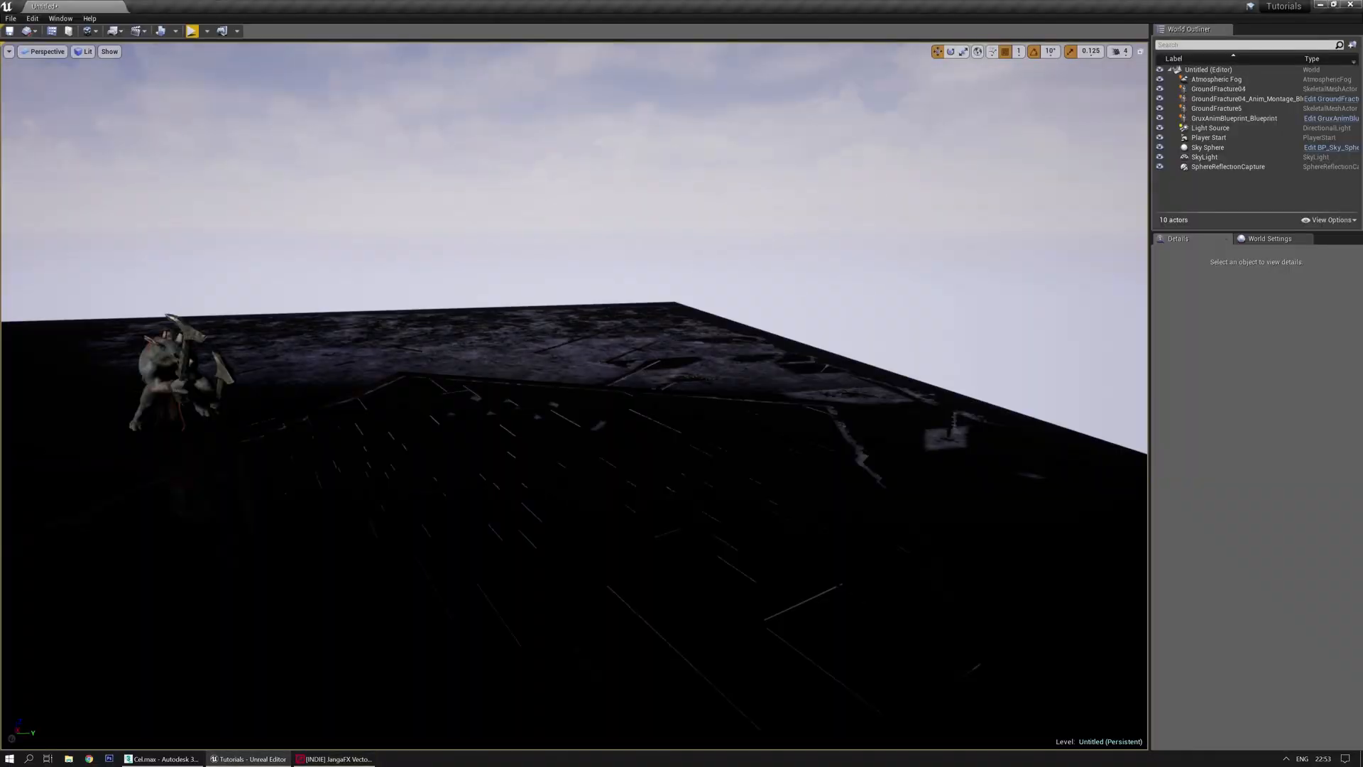
pyautogui.rightClick(460, 396)
pyautogui.moveTo(538, 360); pyautogui.dragTo(540, 346, button='right')
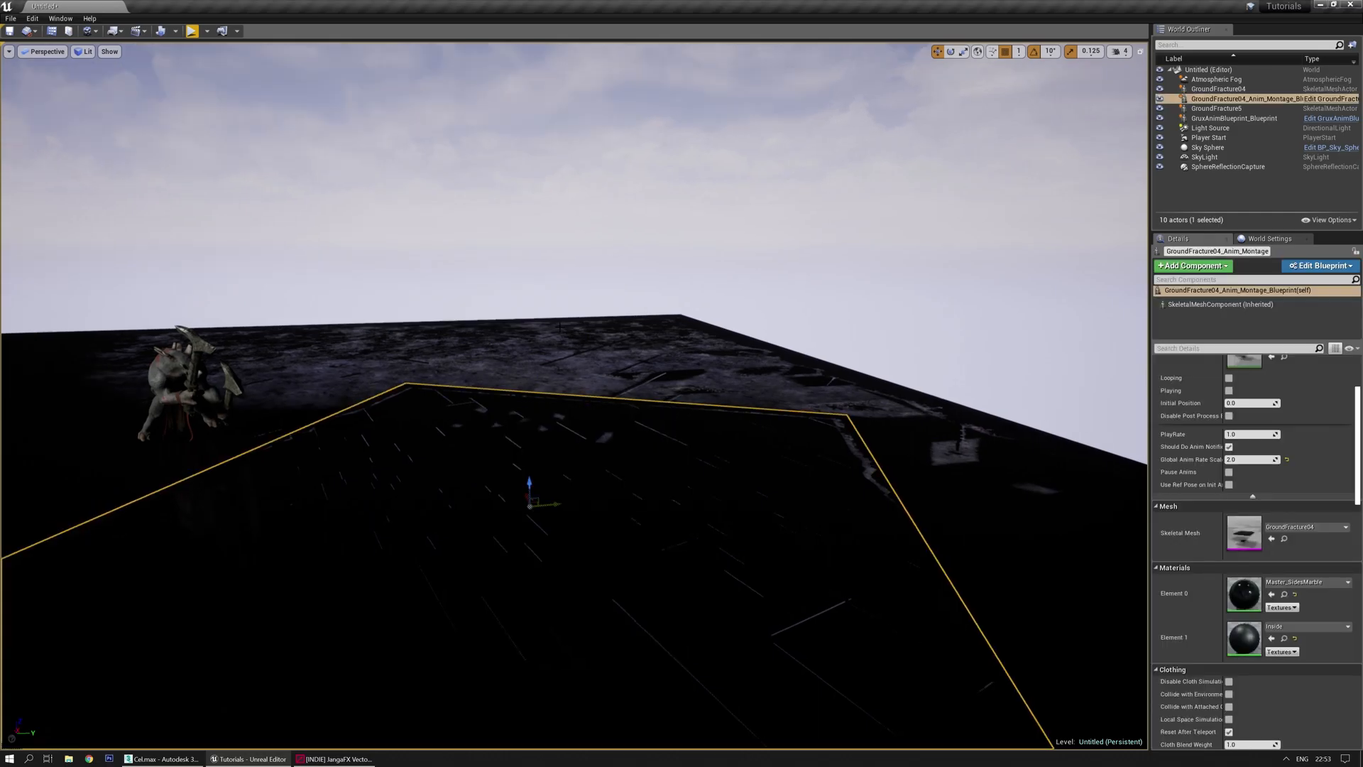
pyautogui.press('Escape')
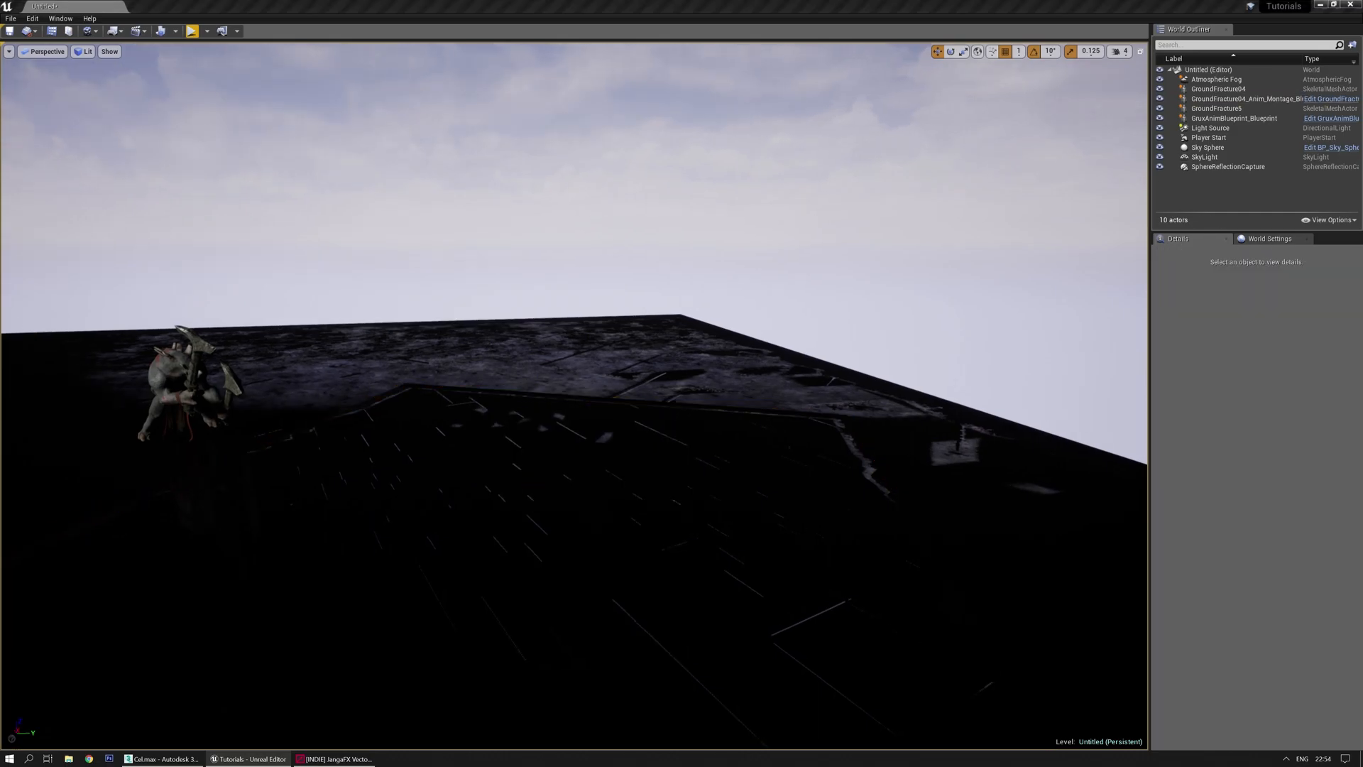
# Create a new 'Vectorfield' folder inside the Celine content folder and open it
pyautogui.moveTo(713, 766); pyautogui.dragTo(733, 84)
pyautogui.click(289, 150)
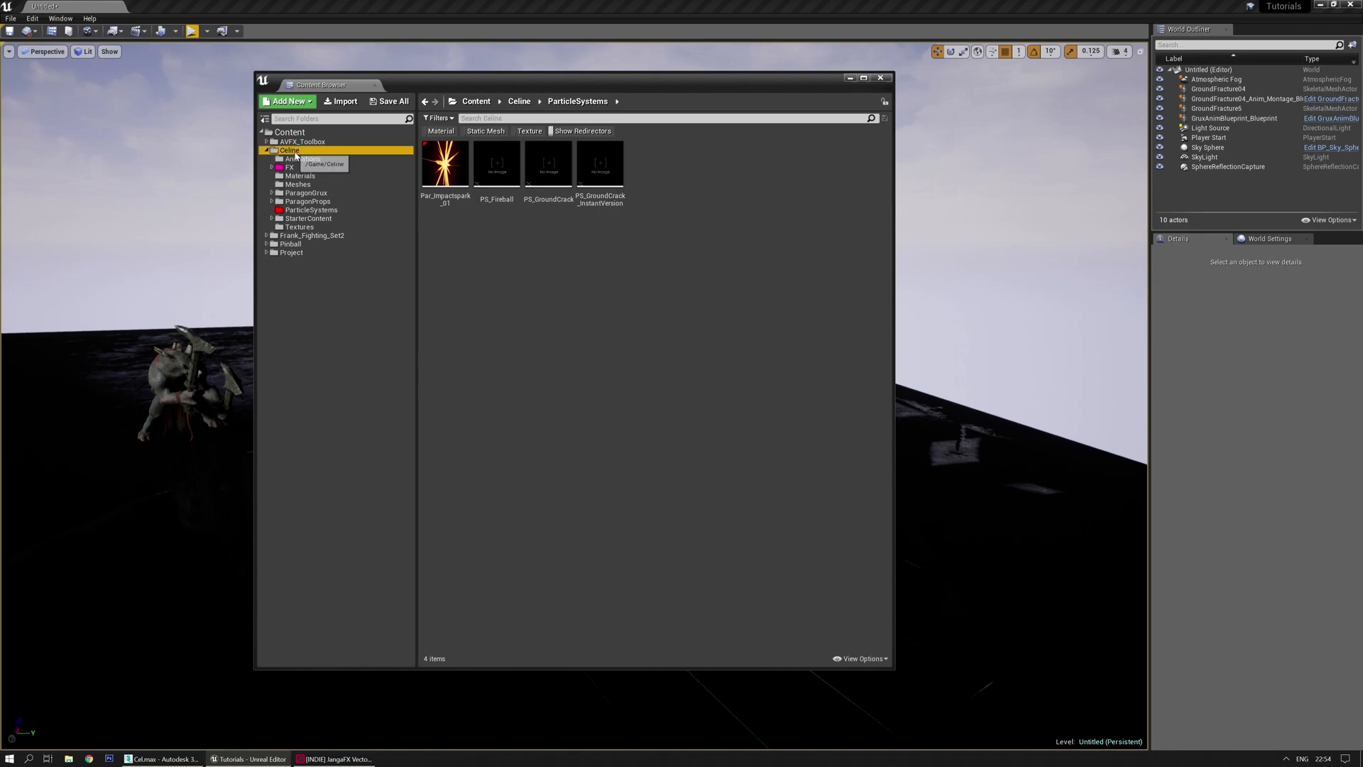
pyautogui.rightClick(634, 272)
pyautogui.click(673, 285)
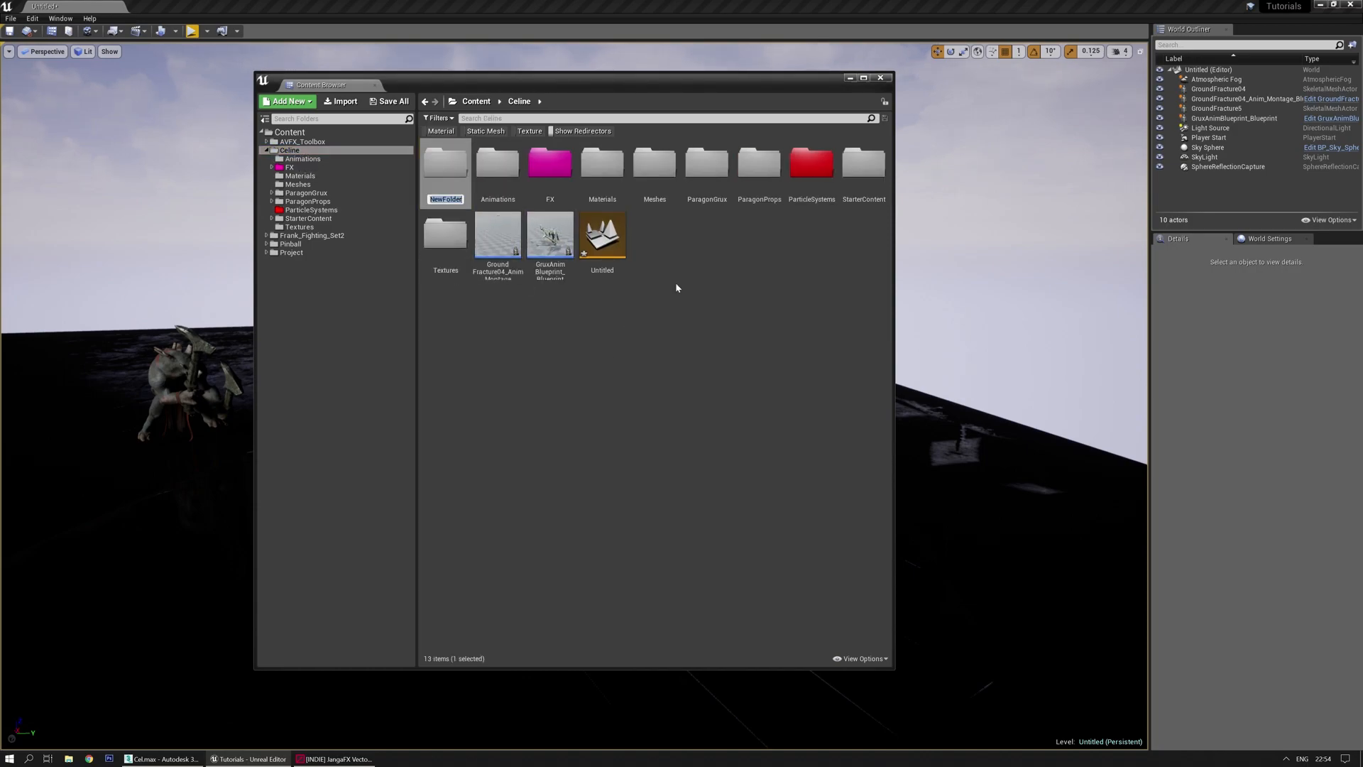
pyautogui.write('Vectorfield')
pyautogui.press('Return')
pyautogui.doubleClick(443, 243)
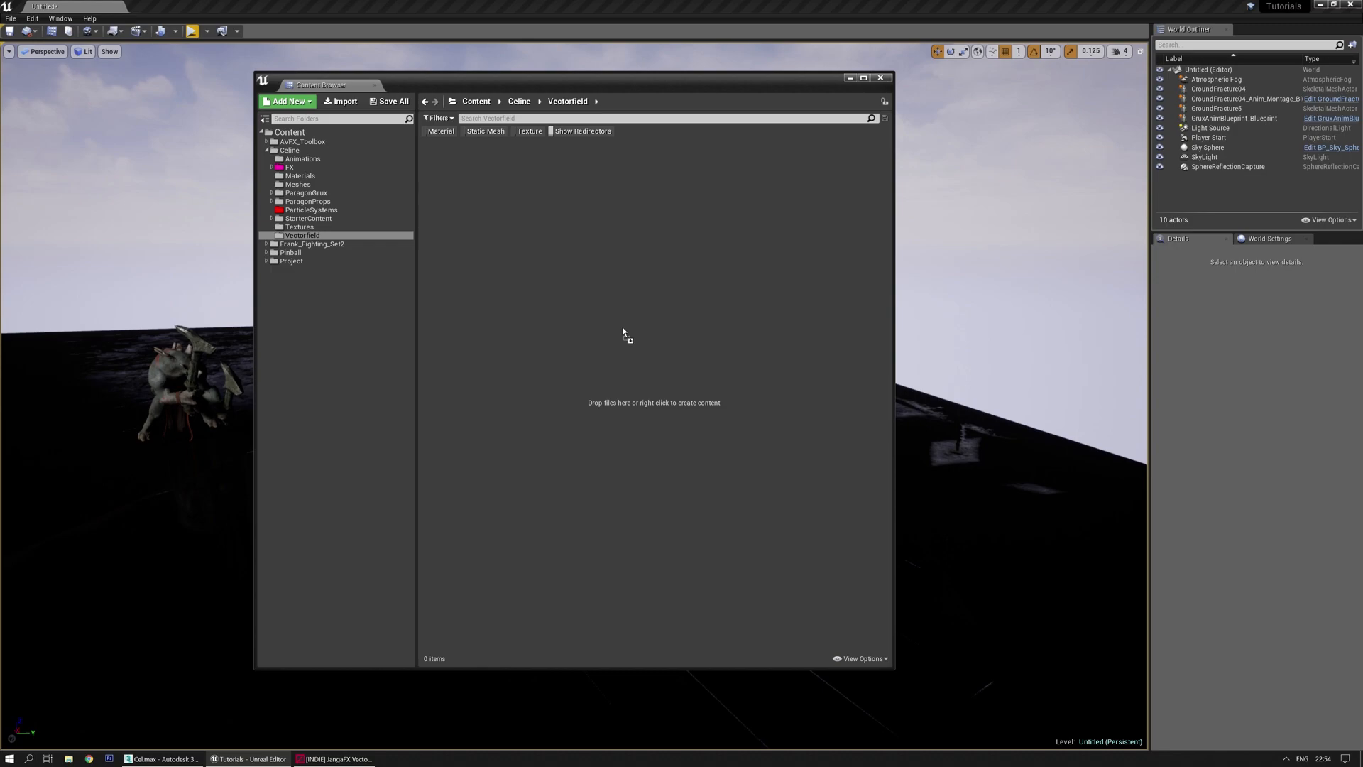
# Import VF_GroundCrash_01 into the Vectorfield folder and save all content
pyautogui.moveTo(647, 270); pyautogui.dragTo(646, 271)
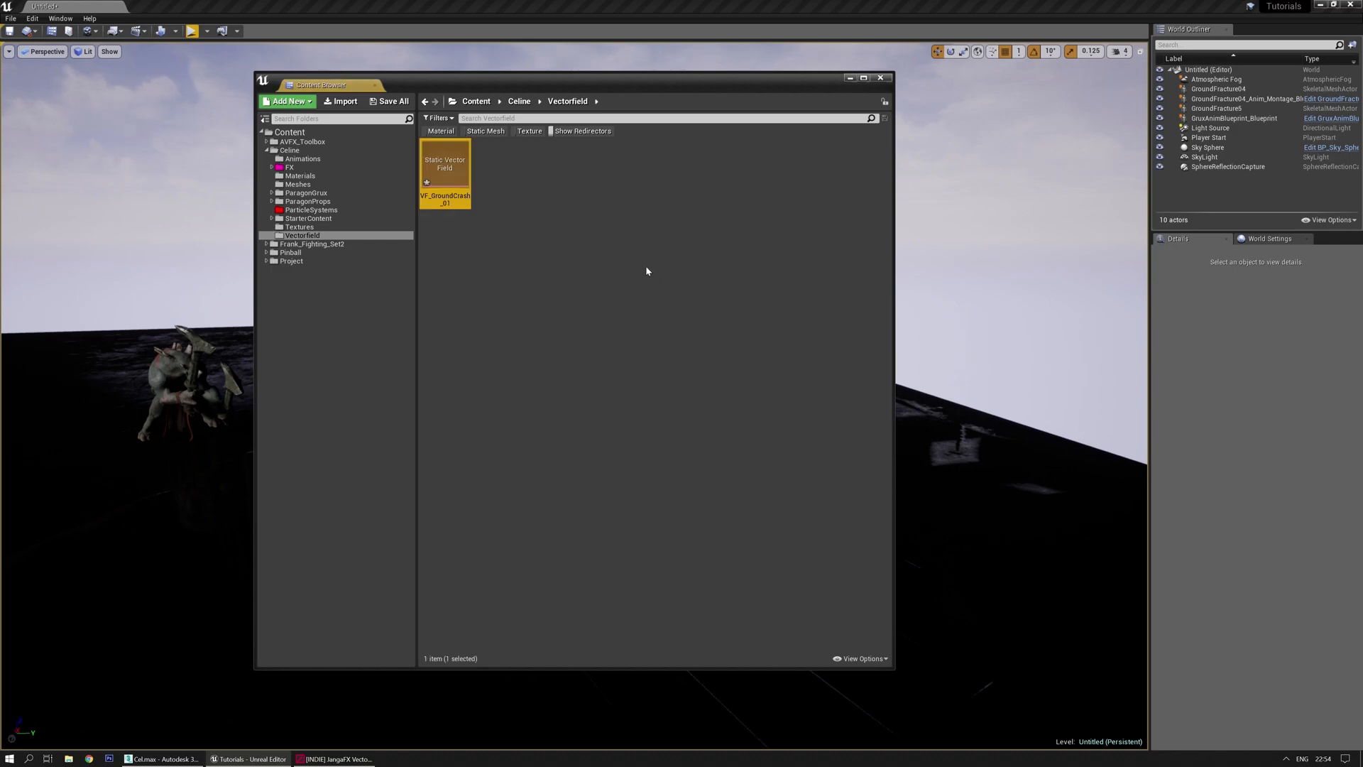
pyautogui.click(532, 279)
pyautogui.click(461, 173)
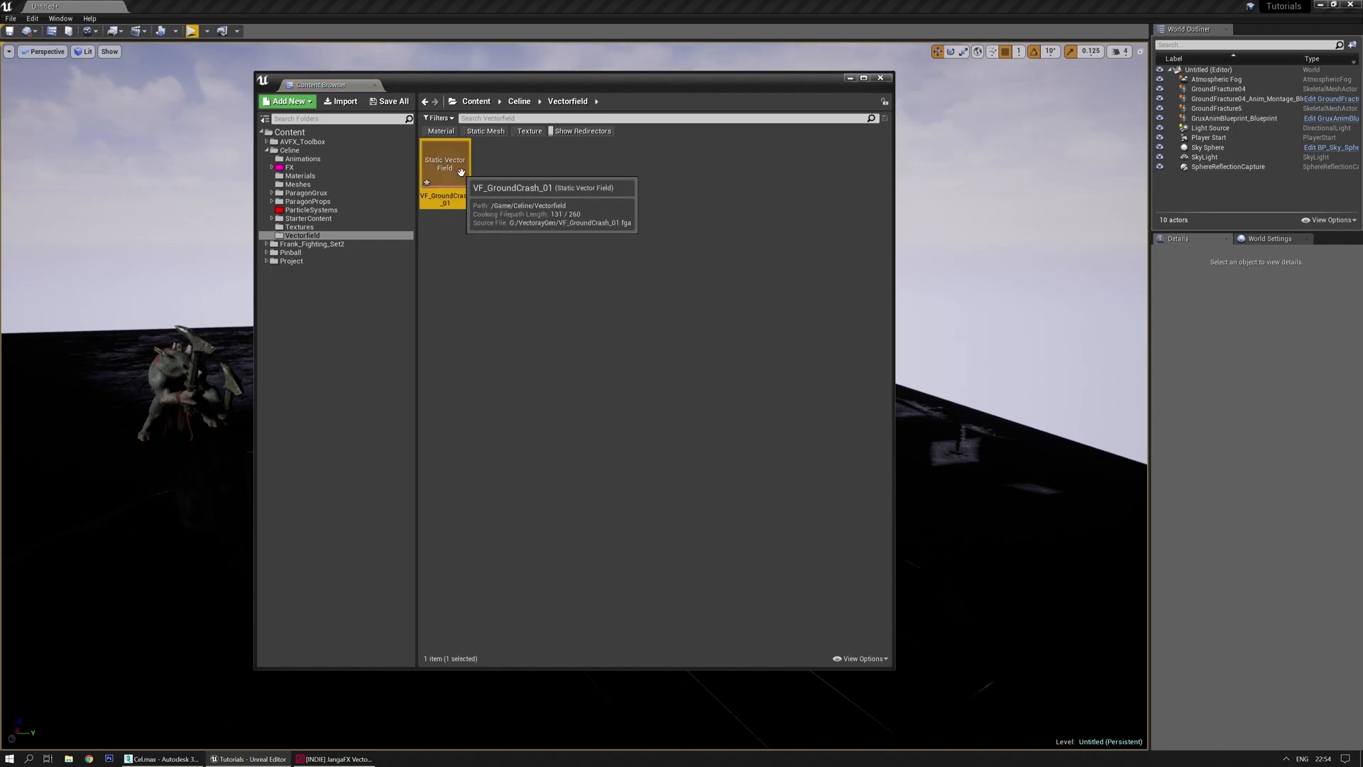
pyautogui.click(389, 101)
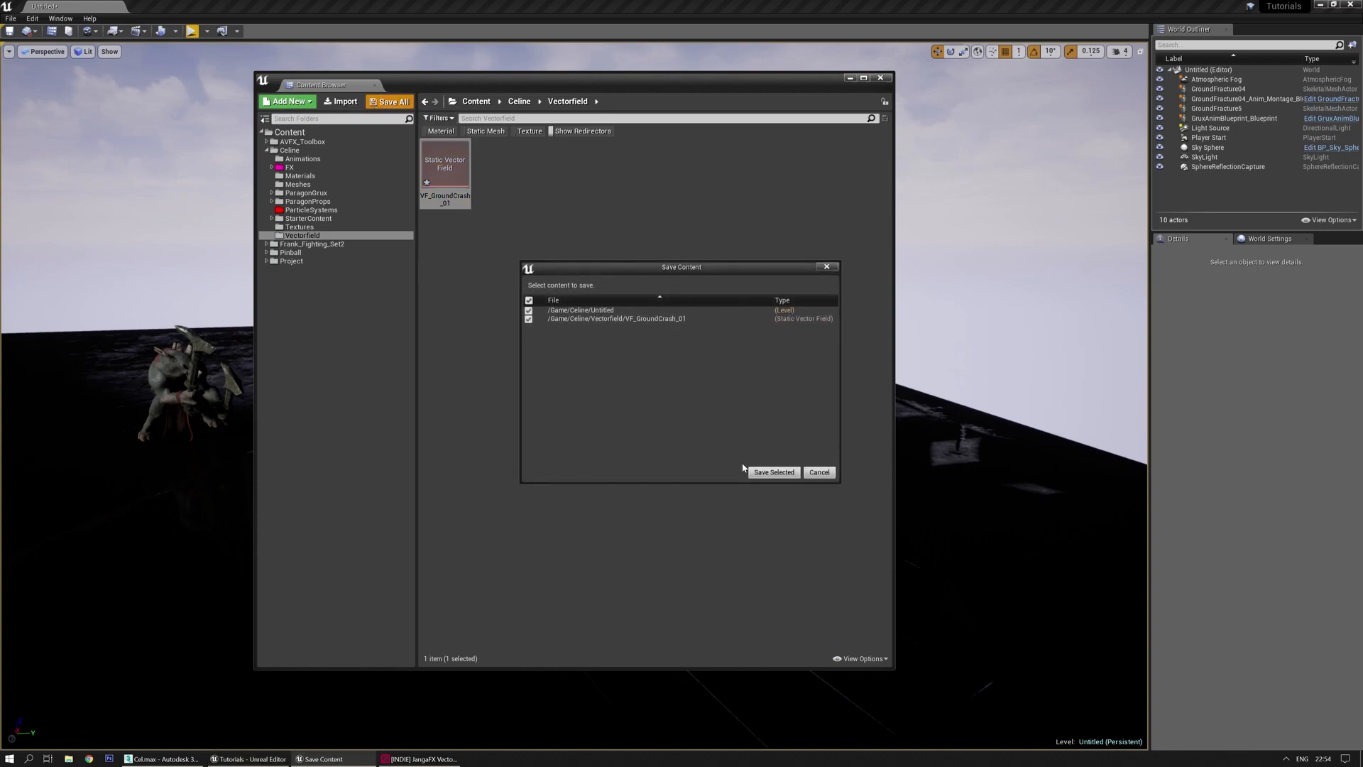
pyautogui.click(771, 474)
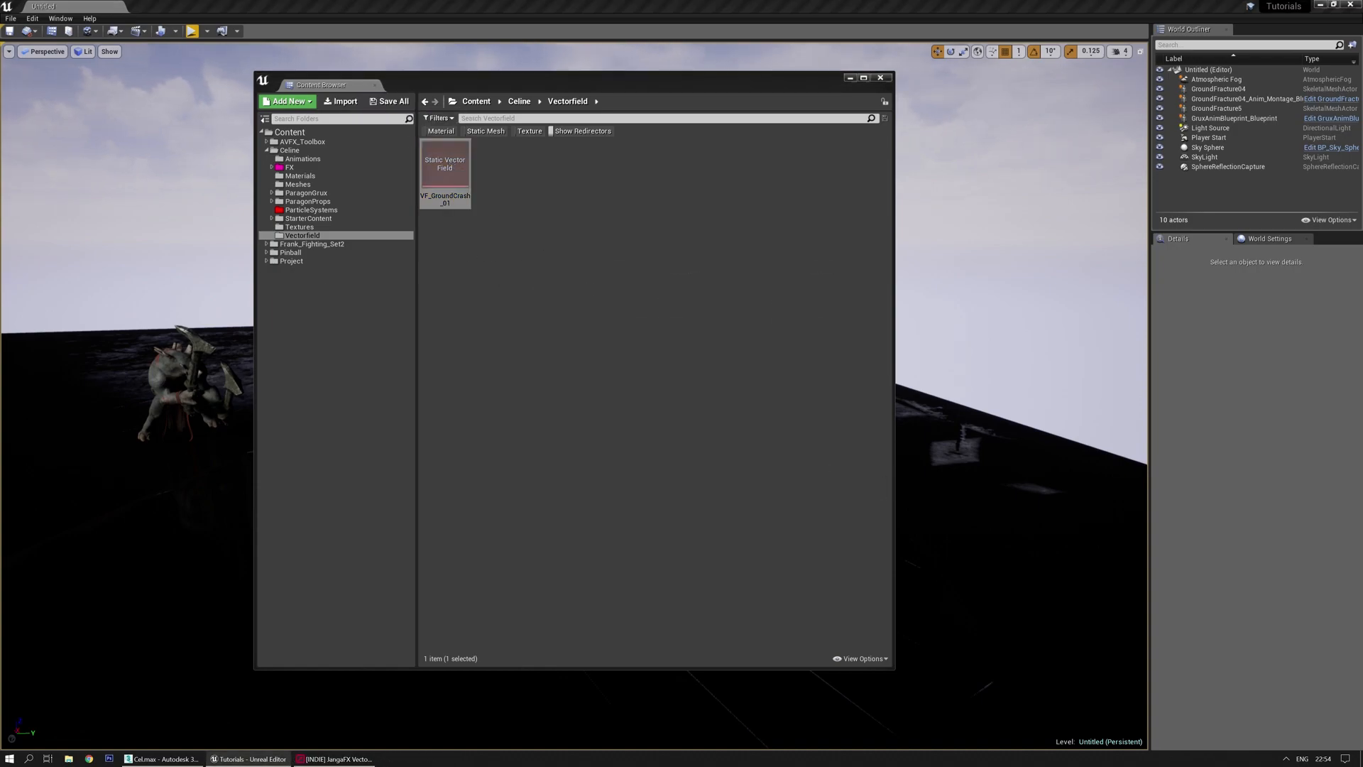
# Close the vector field settings window and show the ParticleSystems folder
pyautogui.moveTo(0, 183); pyautogui.dragTo(783, 201)
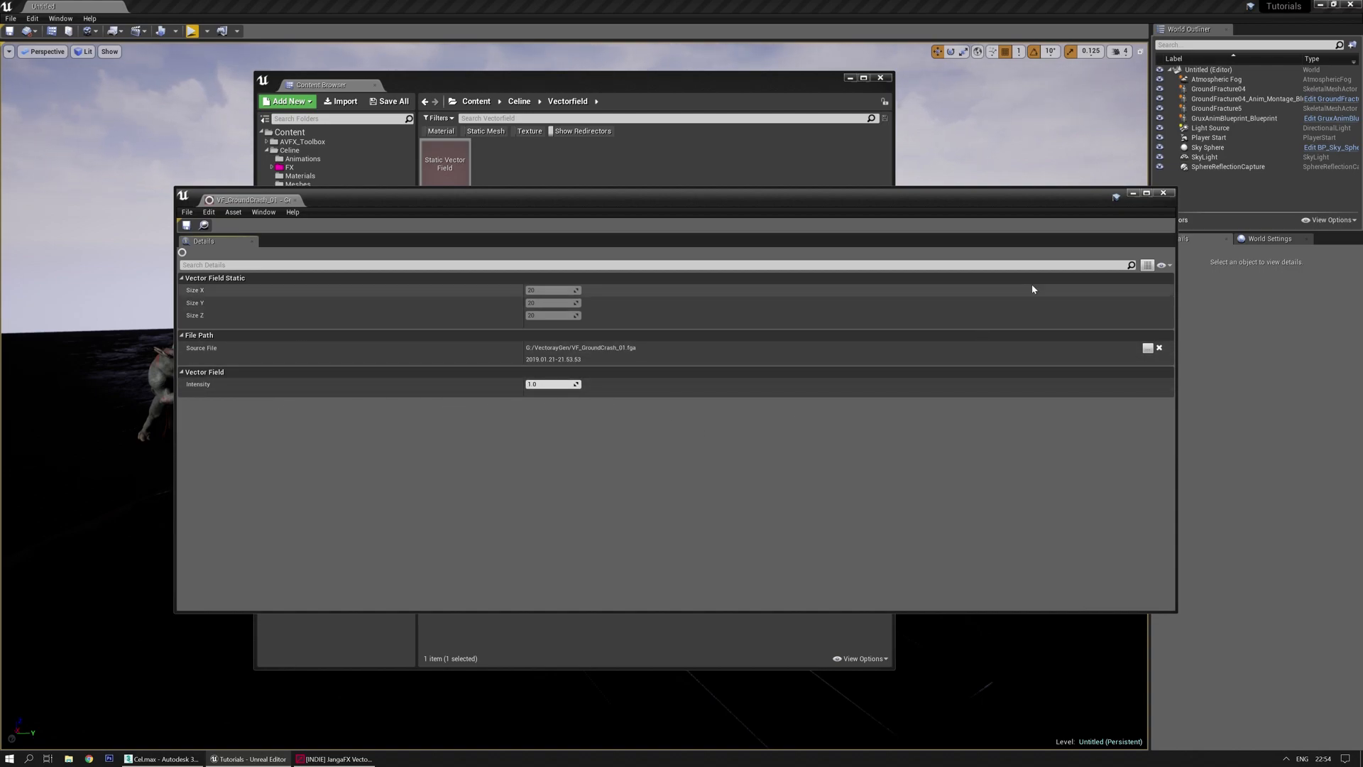
pyautogui.click(1164, 193)
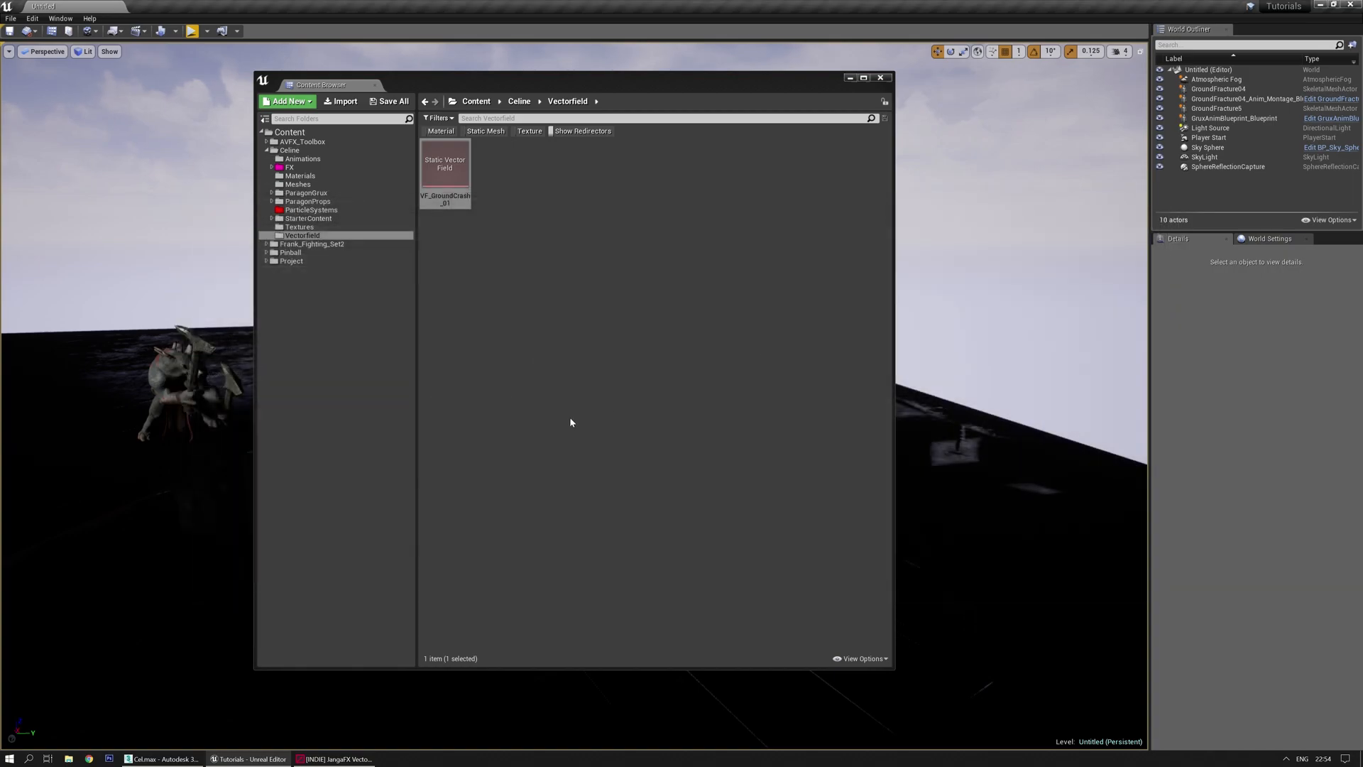
pyautogui.click(302, 210)
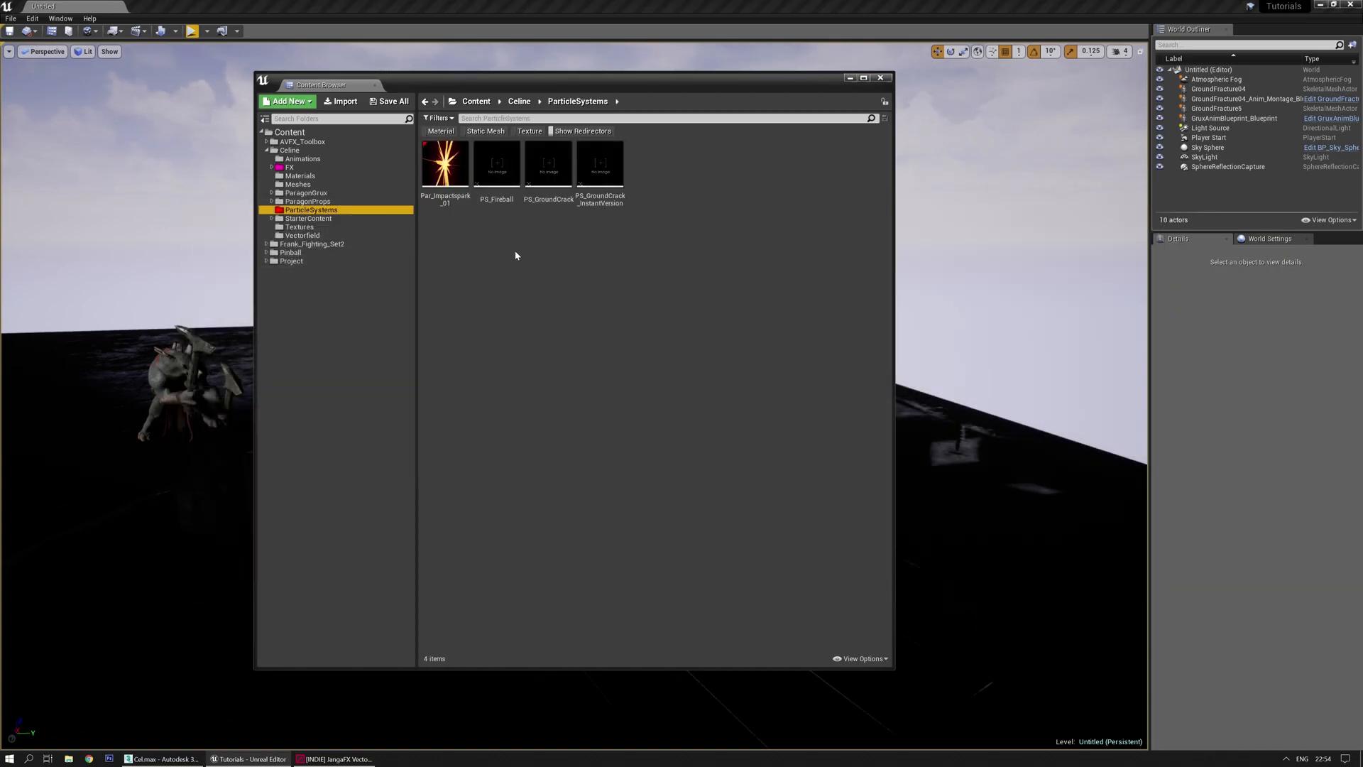
# Open PS_GroundCrack in Cascade and maximize the particle editor window
pyautogui.doubleClick(546, 170)
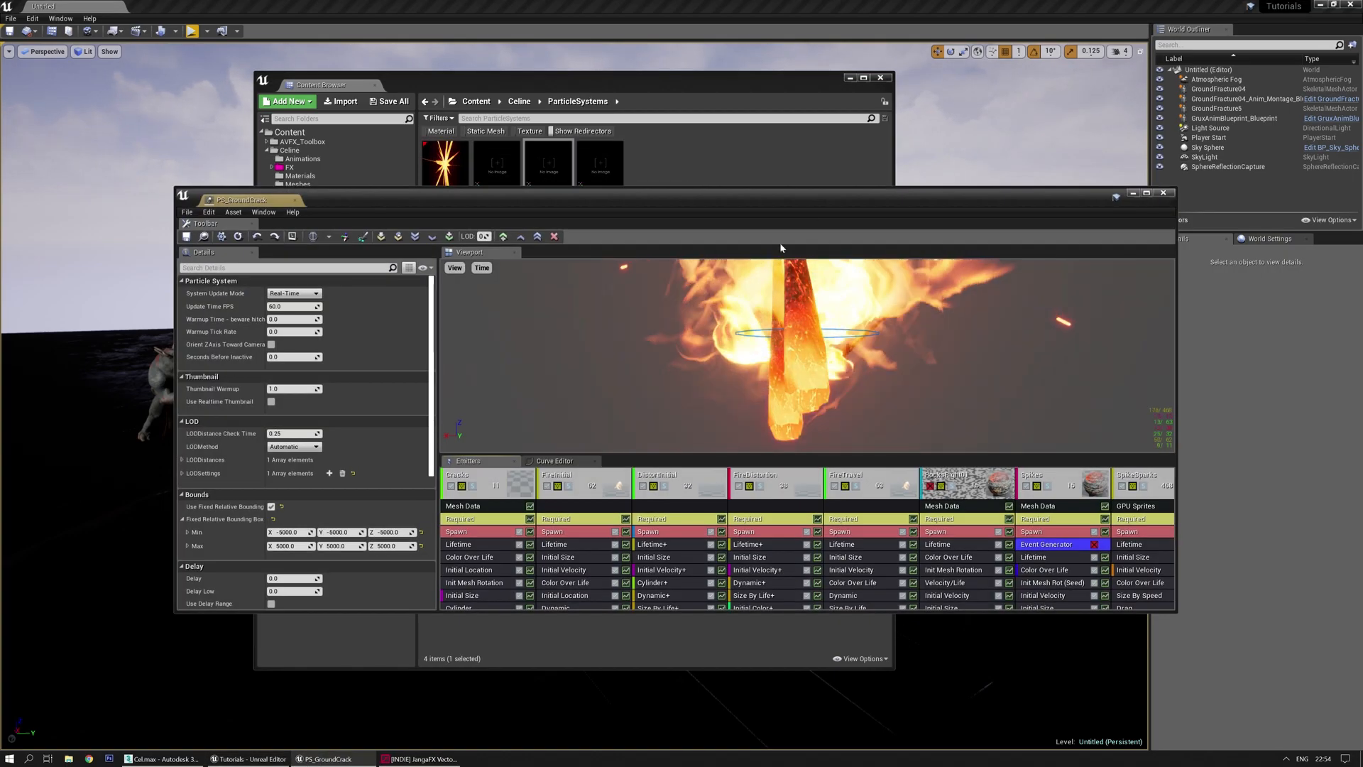
pyautogui.doubleClick(817, 206)
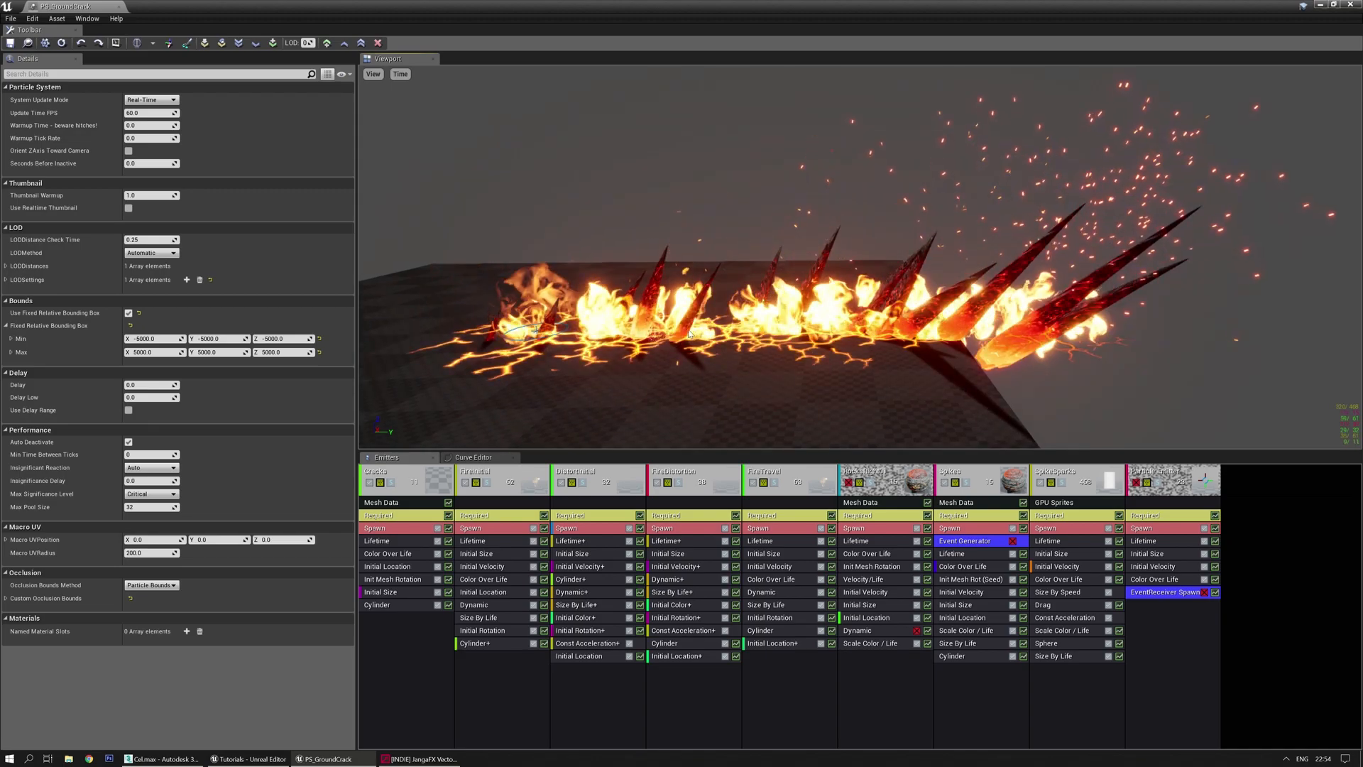
# Add a Local Vector Field module to SpikeSparks using VF_GroundCrash_01
pyautogui.rightClick(1055, 691)
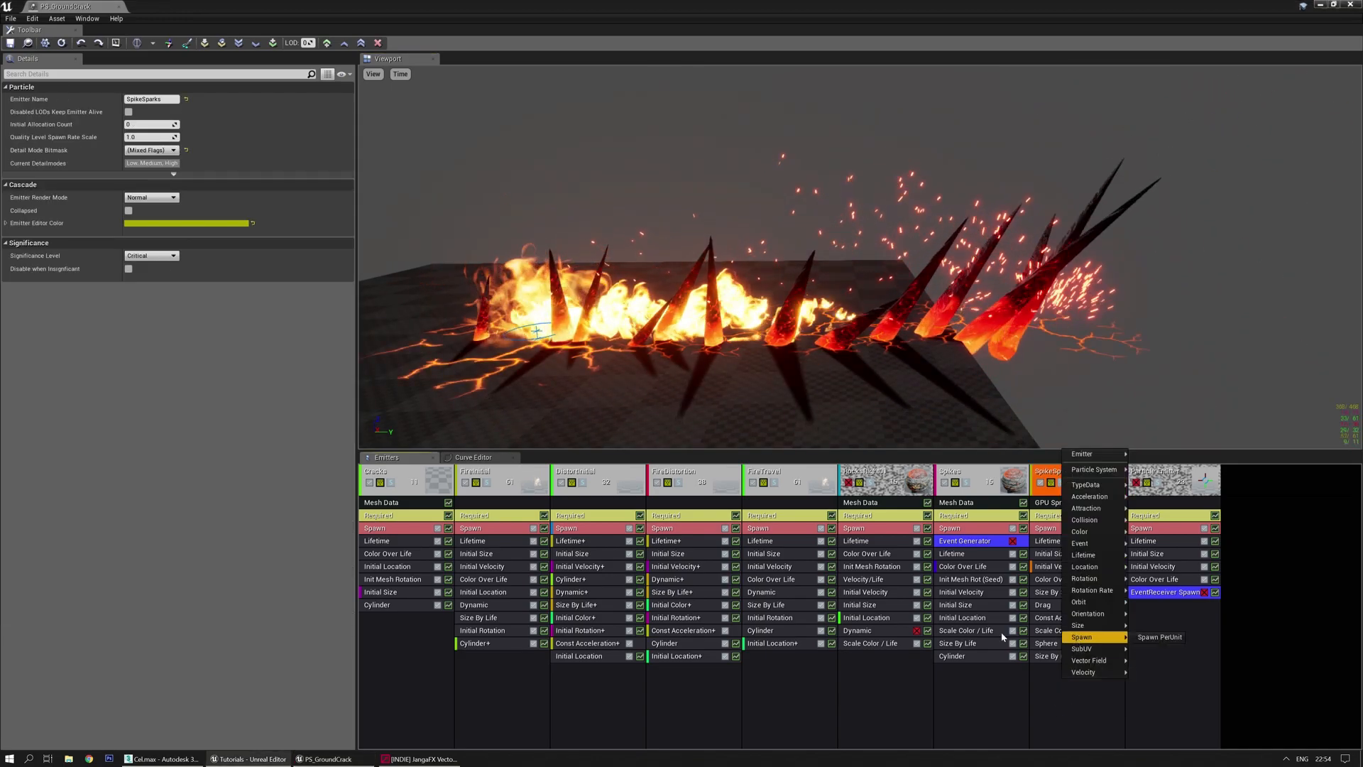
pyautogui.moveTo(1094, 660)
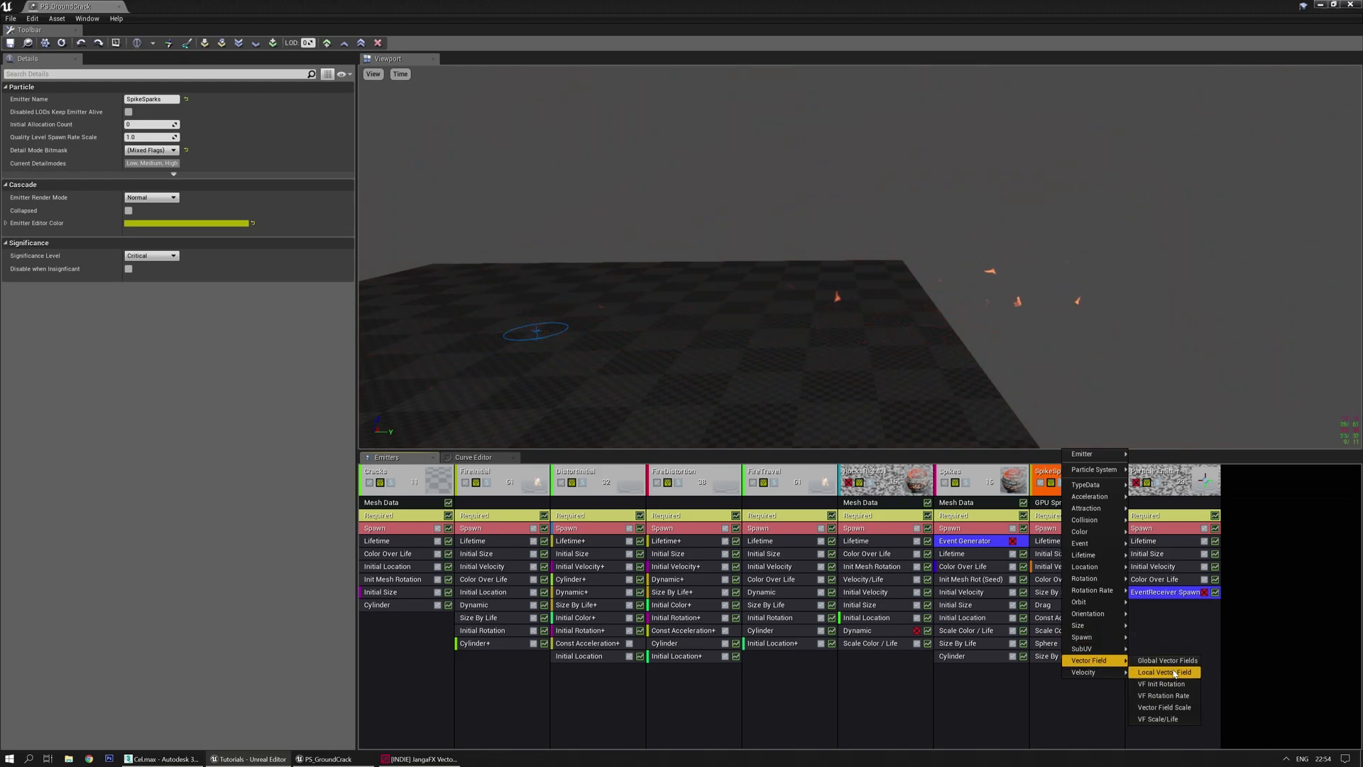
pyautogui.click(1165, 667)
pyautogui.click(1093, 669)
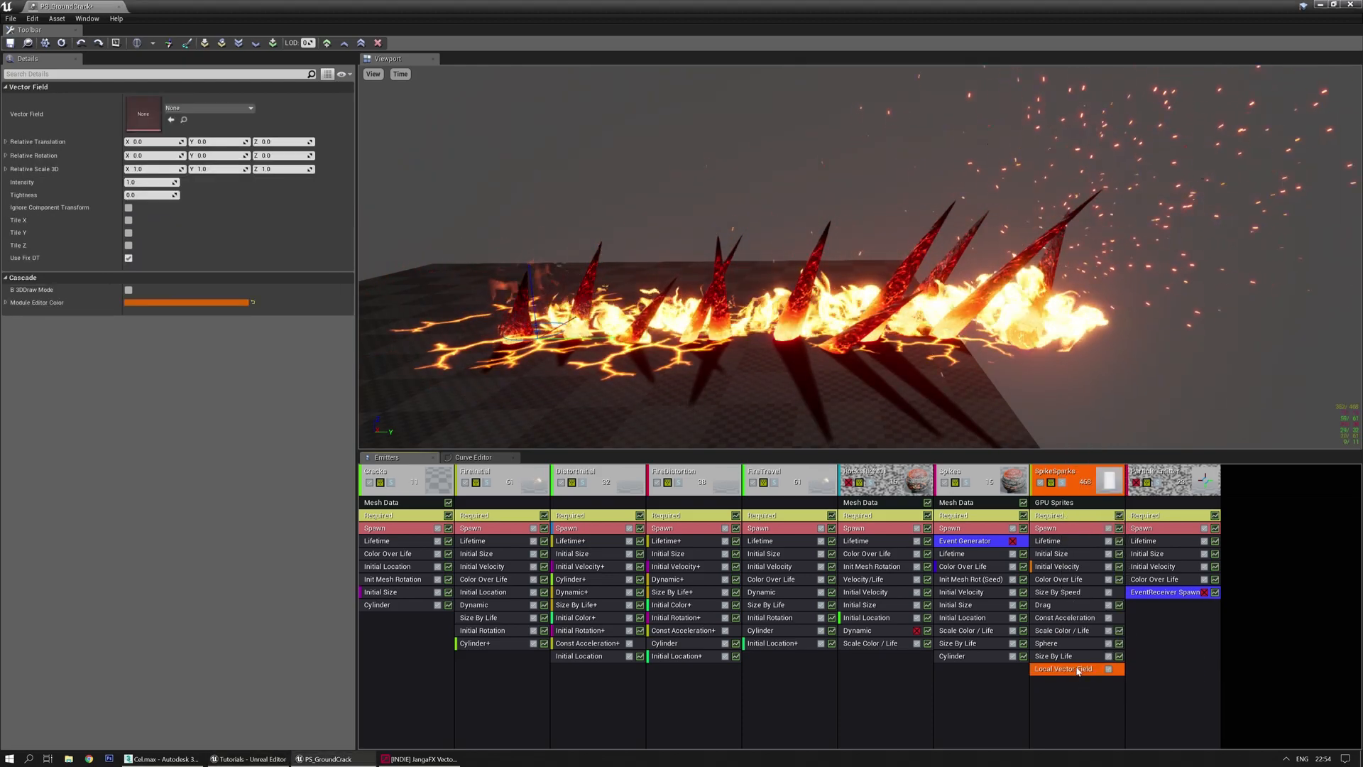
pyautogui.click(225, 109)
pyautogui.click(217, 194)
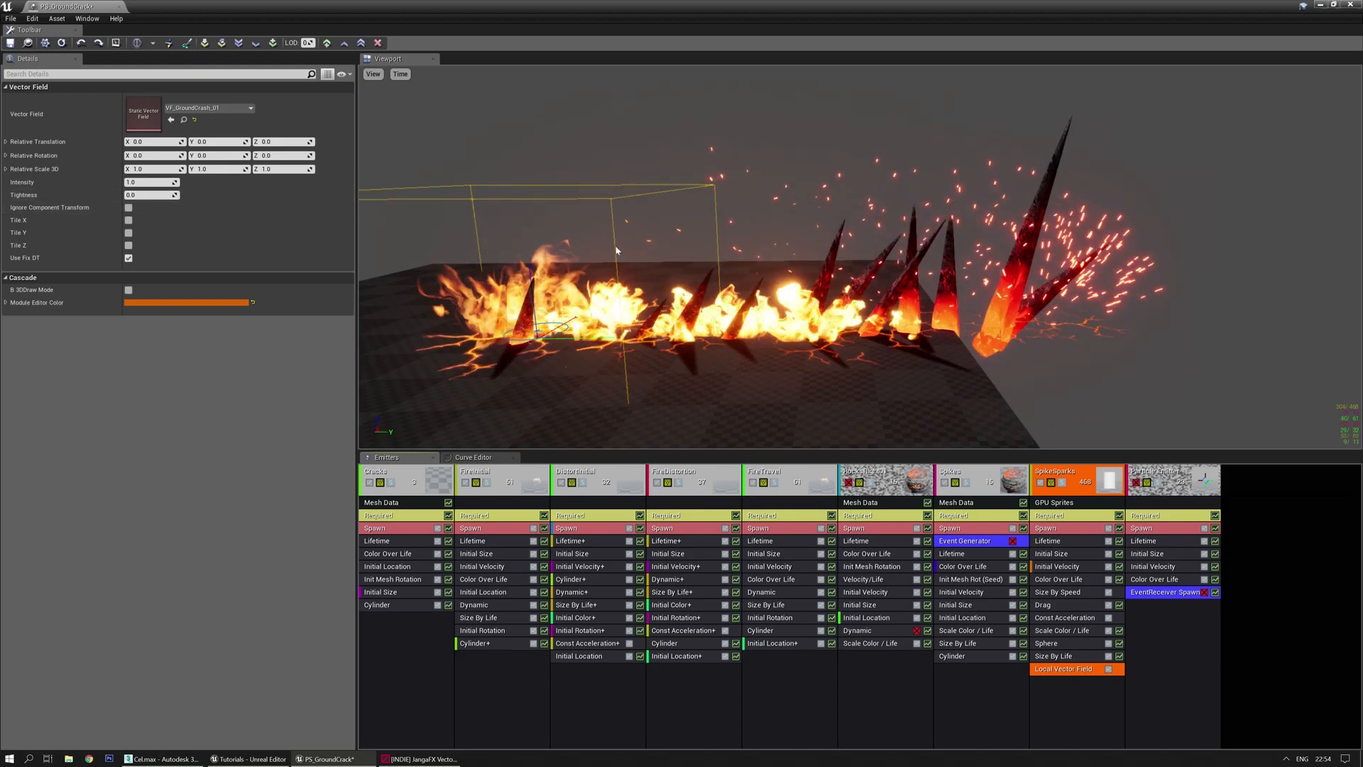
# Set the local vector field's Relative Scale 3D Y to 3.0
pyautogui.moveTo(572, 211)
pyautogui.mouseDown()
pyautogui.moveTo(589, 263)
pyautogui.moveTo(611, 249)
pyautogui.moveTo(571, 211)
pyautogui.mouseUp()
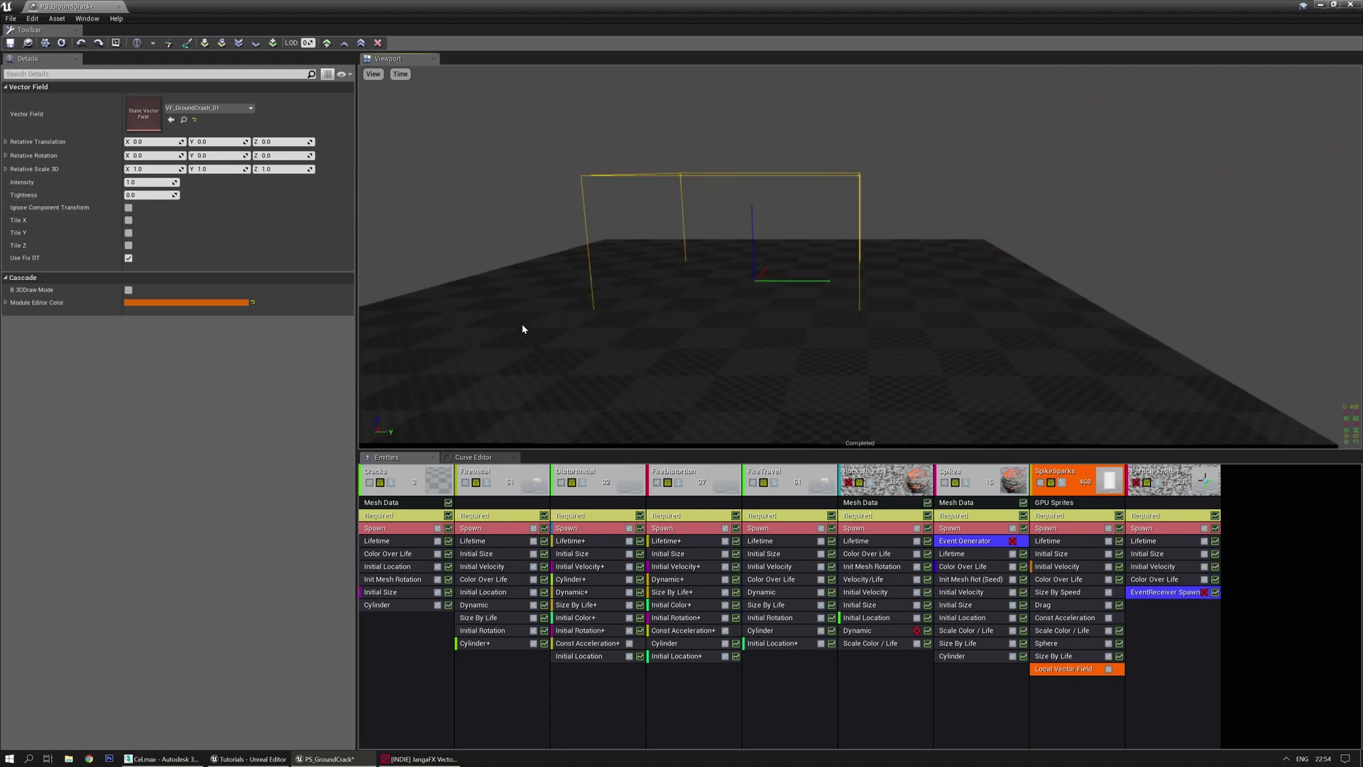
pyautogui.moveTo(539, 213); pyautogui.dragTo(519, 224, button='middle')
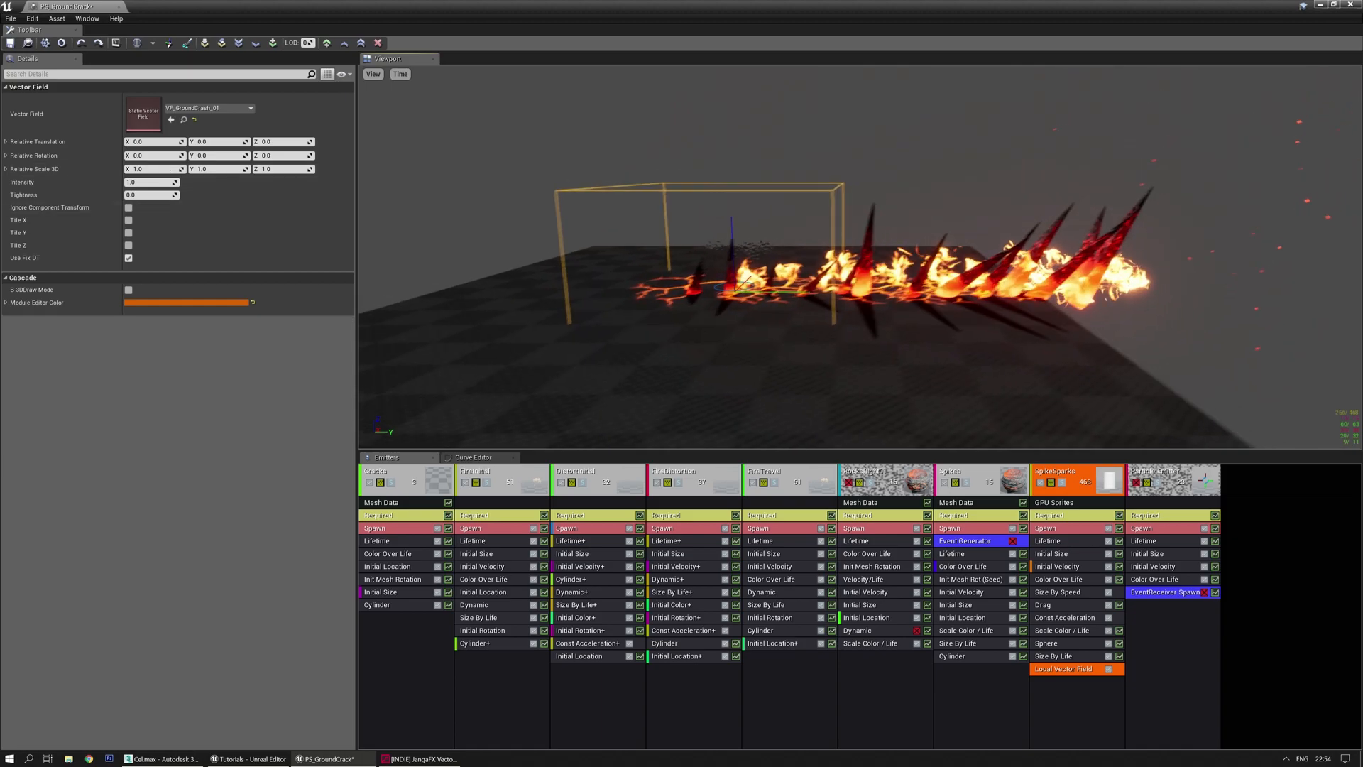
pyautogui.moveTo(721, 332)
pyautogui.mouseDown()
pyautogui.moveTo(731, 347)
pyautogui.moveTo(721, 333)
pyautogui.mouseUp()
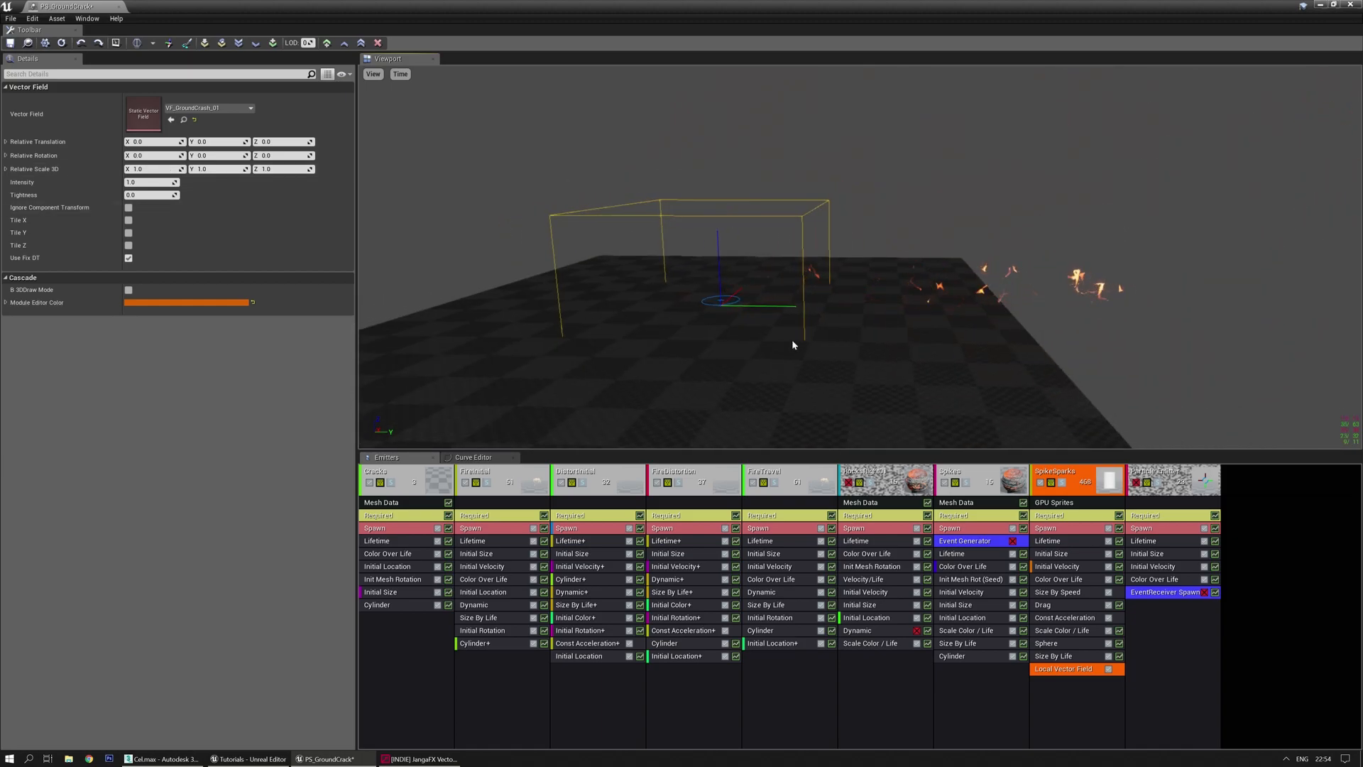
pyautogui.moveTo(814, 366); pyautogui.dragTo(823, 349, button='right')
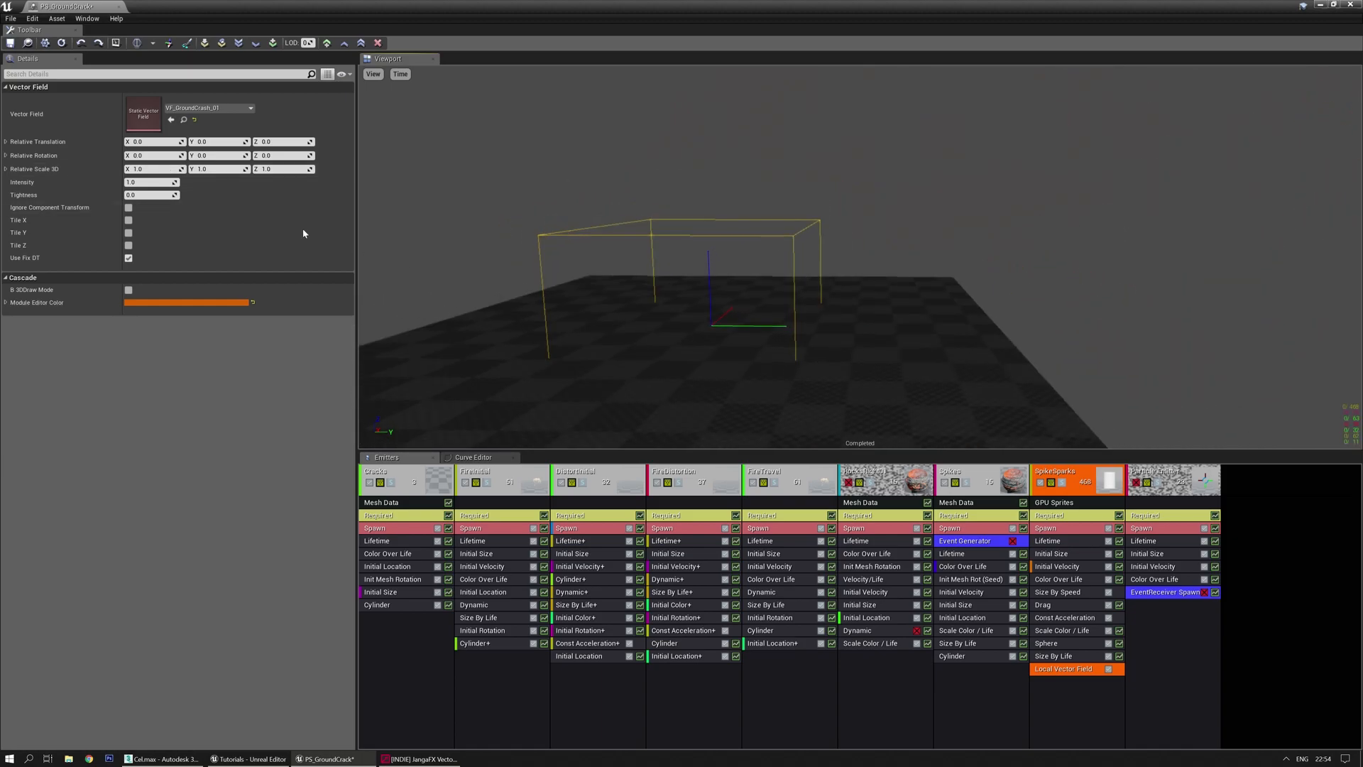
pyautogui.click(208, 168)
pyautogui.write('3')
pyautogui.press('Return')
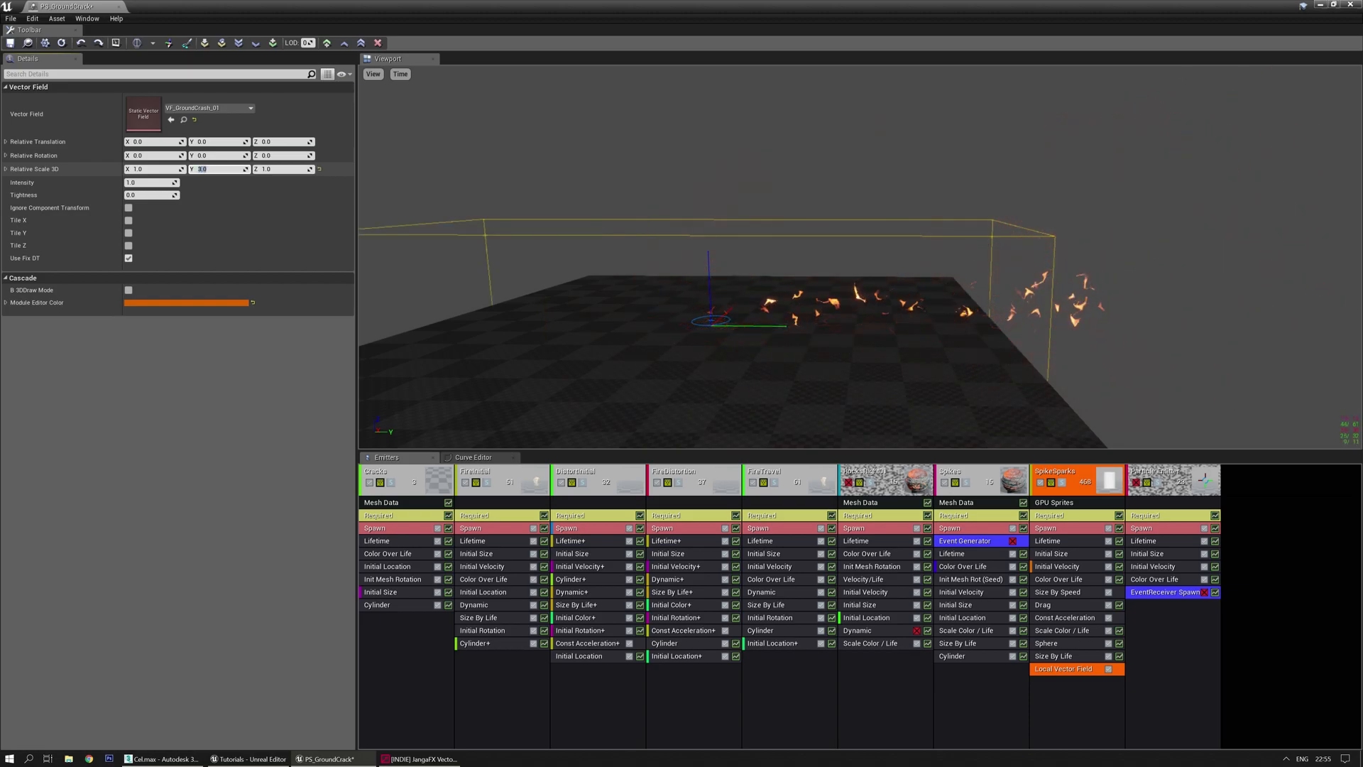
# Set the vector field's X and Z scale to 1.5
pyautogui.moveTo(596, 276); pyautogui.dragTo(515, 330, button='right')
pyautogui.click(164, 170)
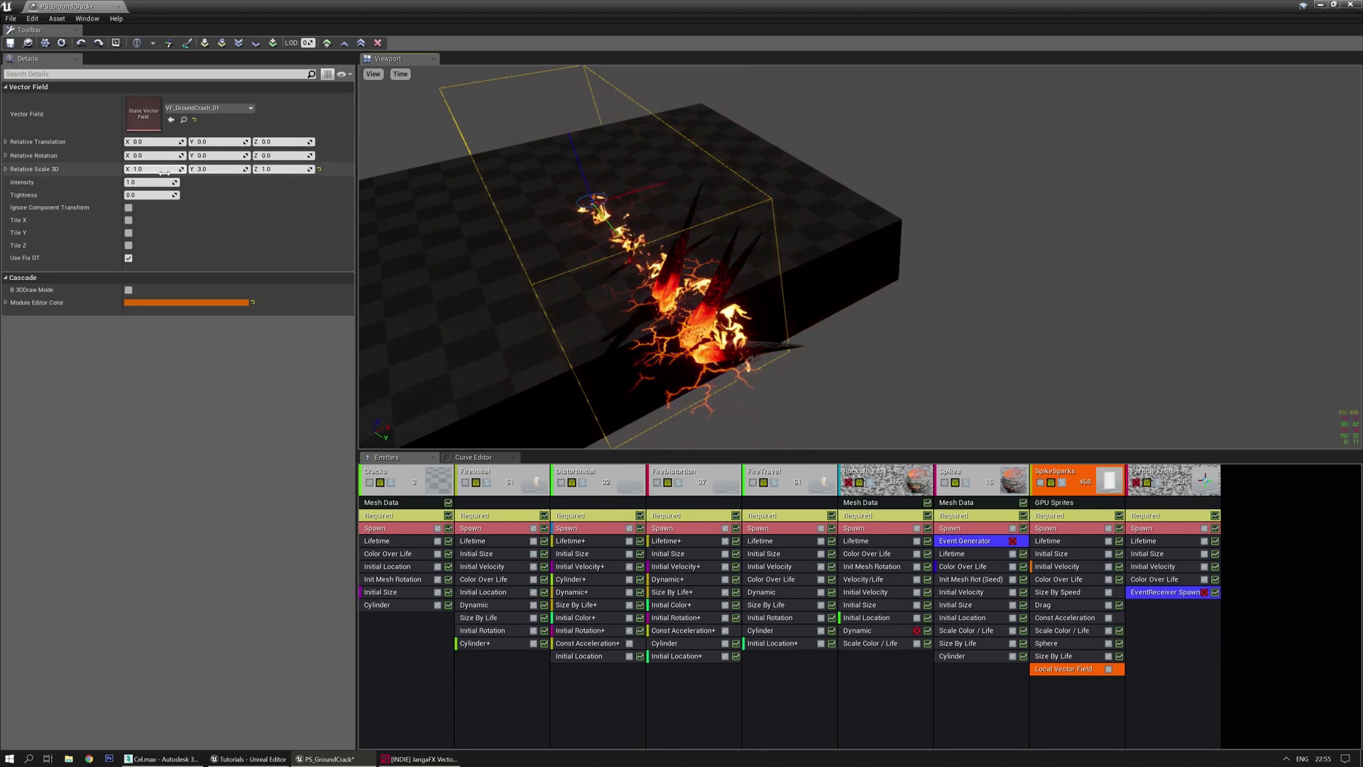
pyautogui.write('2')
pyautogui.press('Return')
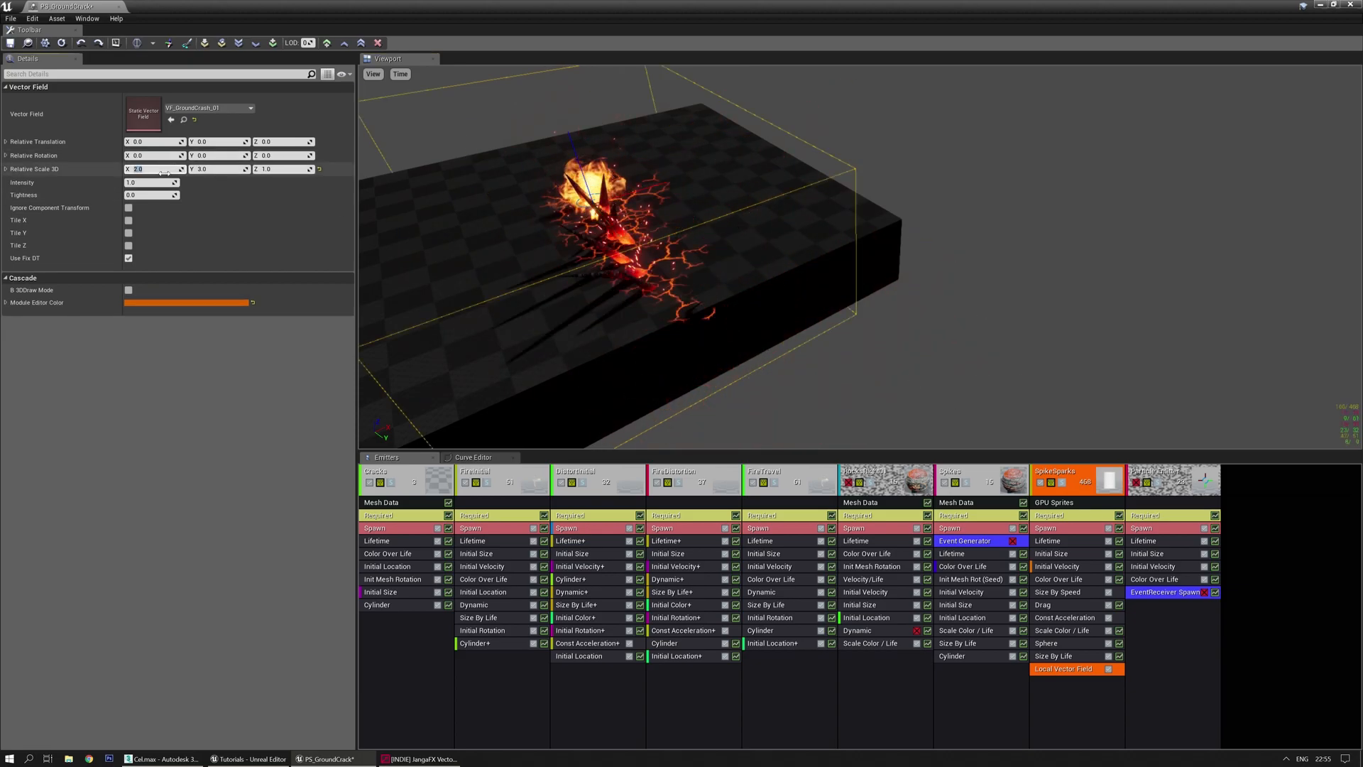
pyautogui.write('1.5')
pyautogui.press('Tab')
pyautogui.press('Tab')
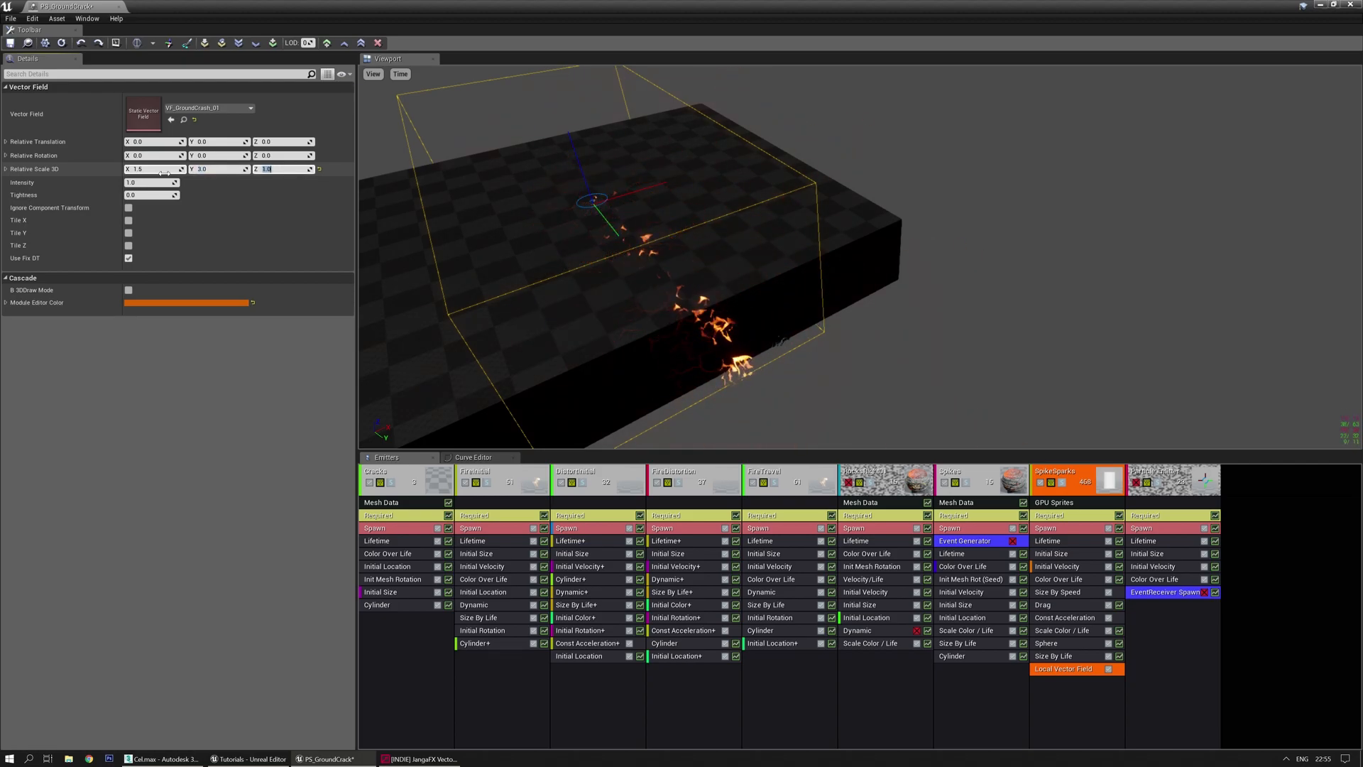
pyautogui.press('Return')
# Slide the field box along its Y axis and set its Y scale to 3.5
pyautogui.moveTo(793, 216); pyautogui.dragTo(923, 210)
pyautogui.moveTo(620, 269); pyautogui.dragTo(636, 254, button='middle')
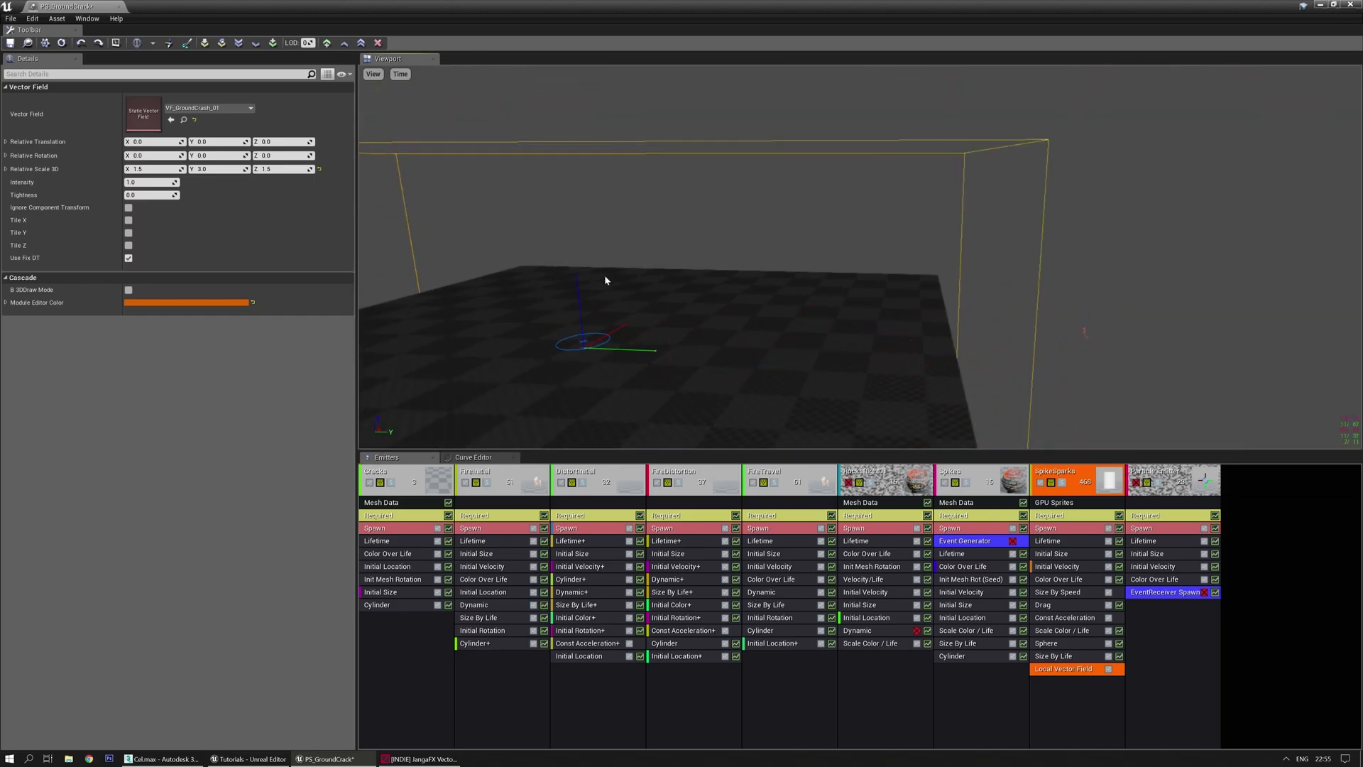
pyautogui.moveTo(579, 312); pyautogui.dragTo(628, 197)
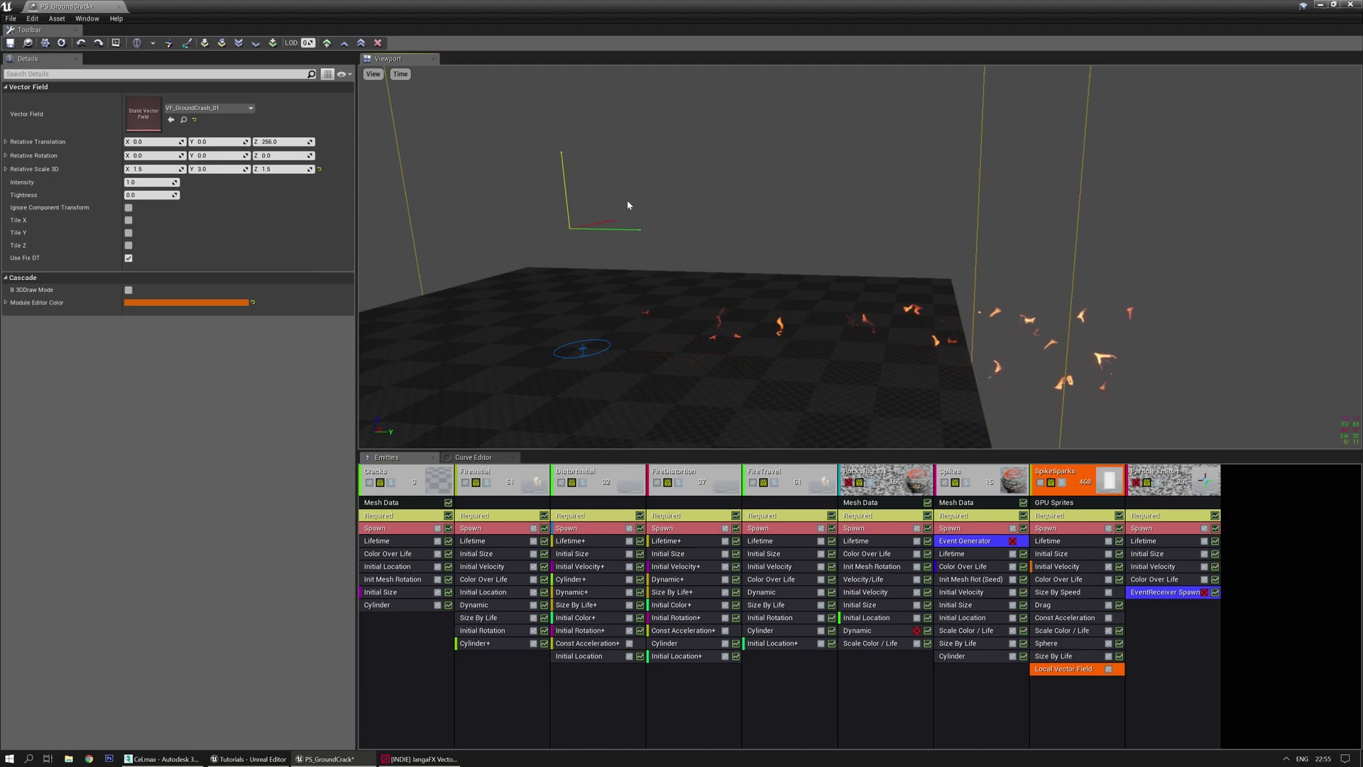
pyautogui.moveTo(625, 282); pyautogui.dragTo(1056, 379)
pyautogui.moveTo(1038, 231); pyautogui.dragTo(1037, 211)
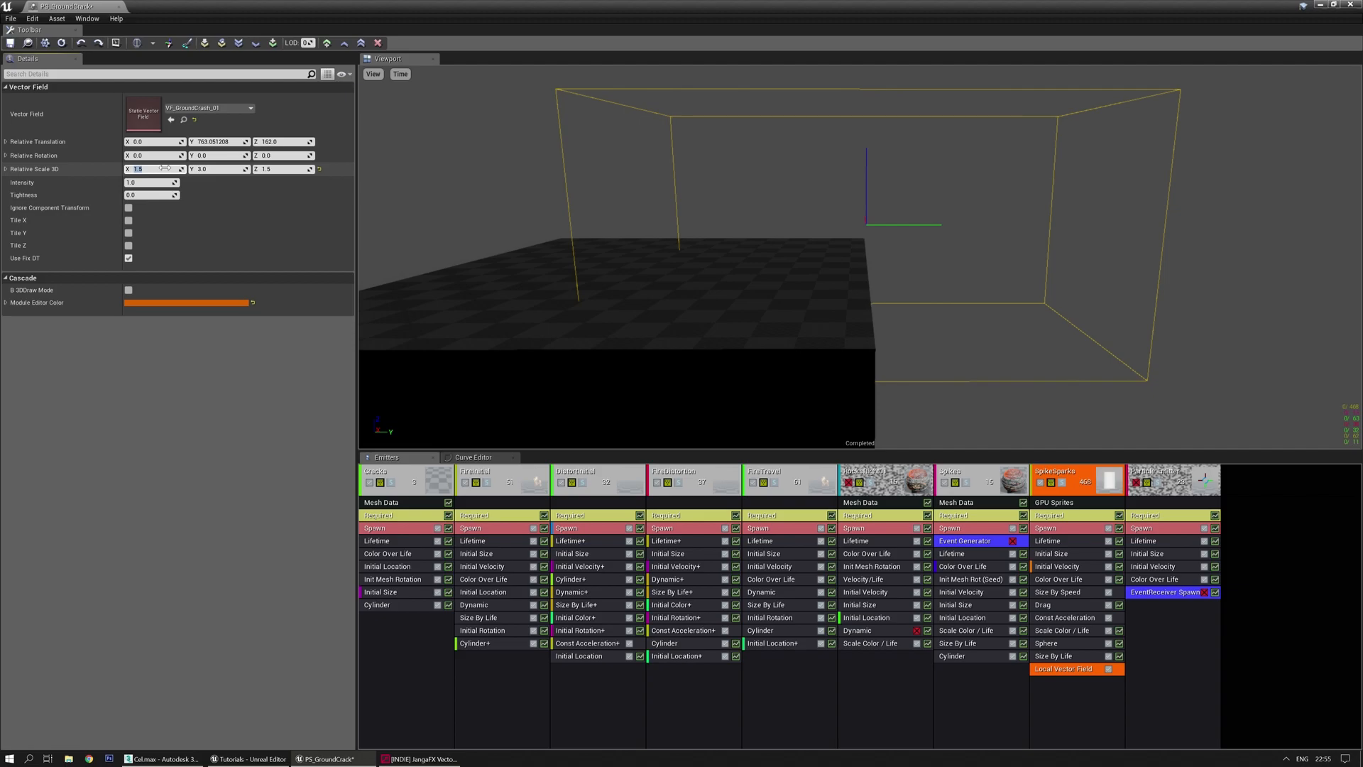
pyautogui.press('Tab')
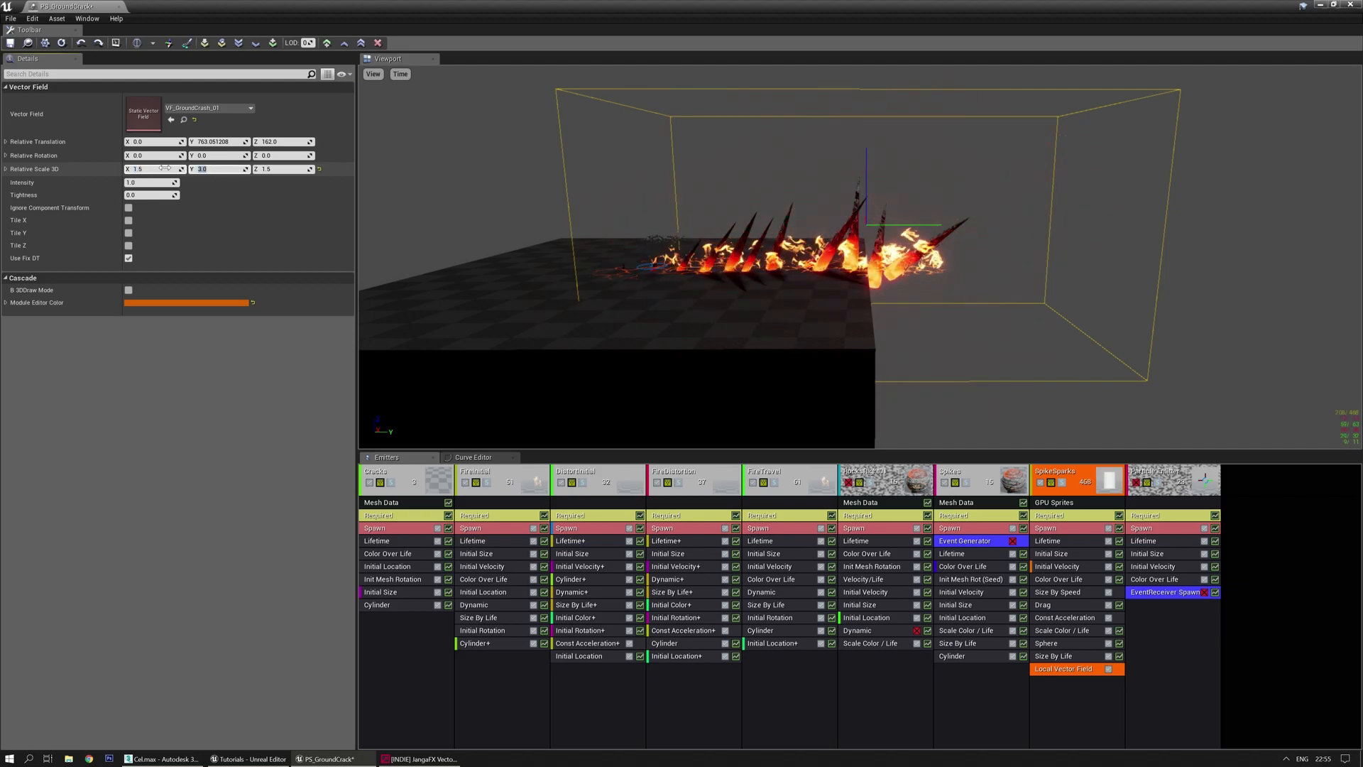
pyautogui.write('3.5')
pyautogui.press('Return')
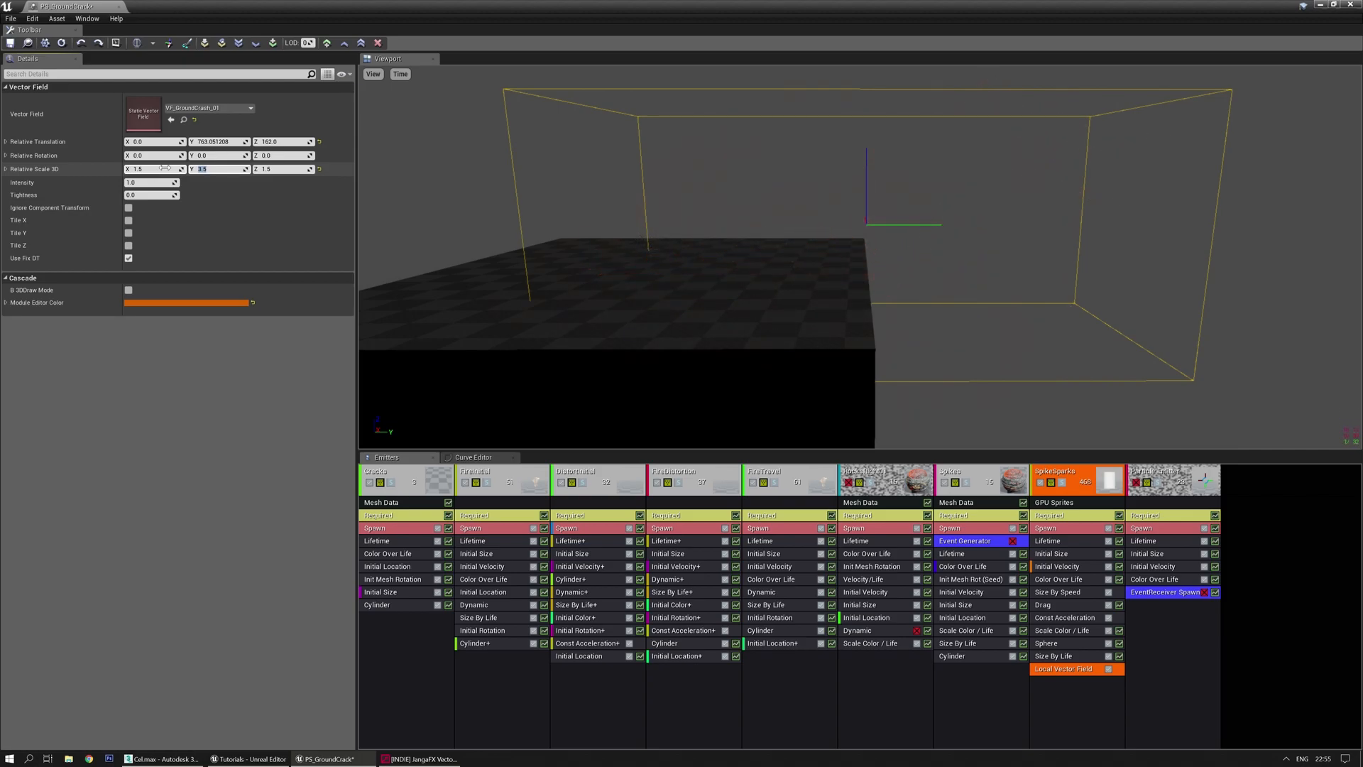
# Raise the vector field to about Z 268 and shift it back along Y
pyautogui.moveTo(866, 176); pyautogui.dragTo(872, 142)
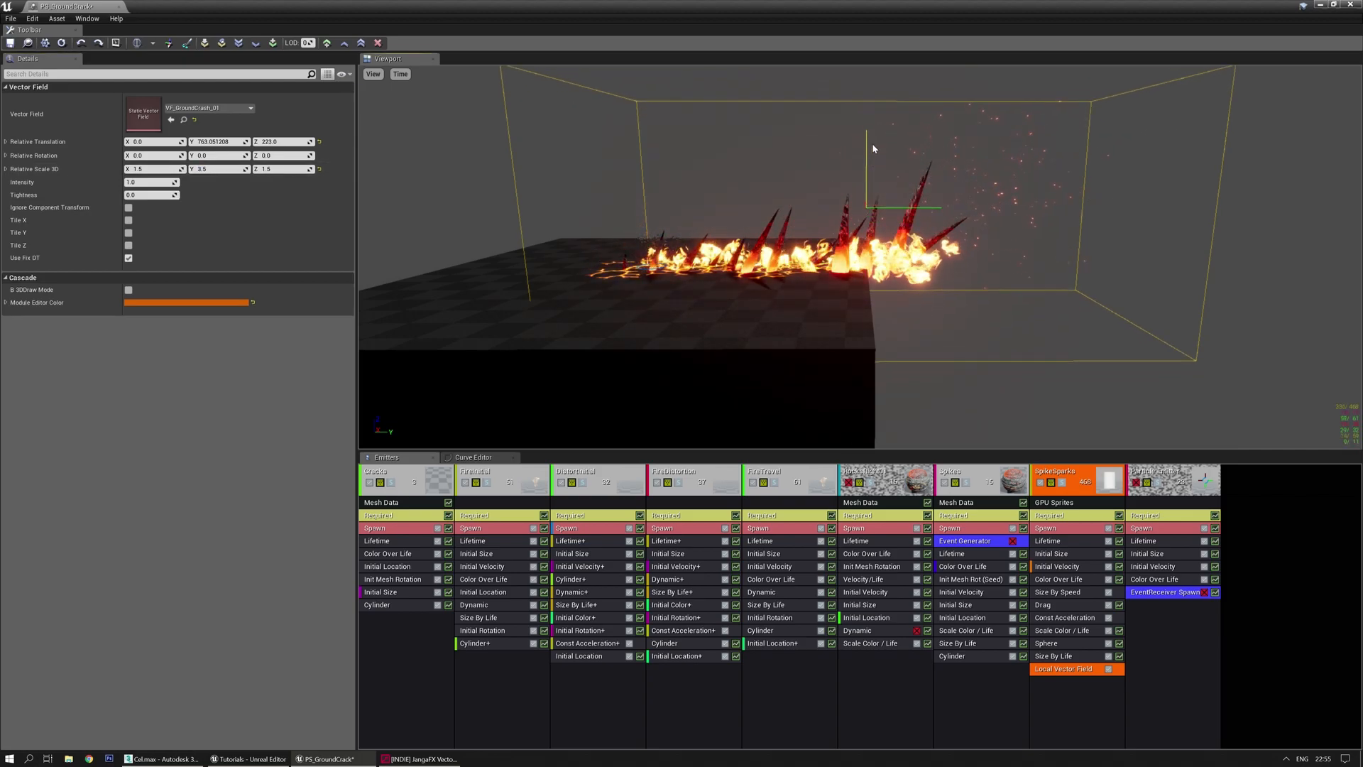
pyautogui.moveTo(937, 202); pyautogui.dragTo(895, 194)
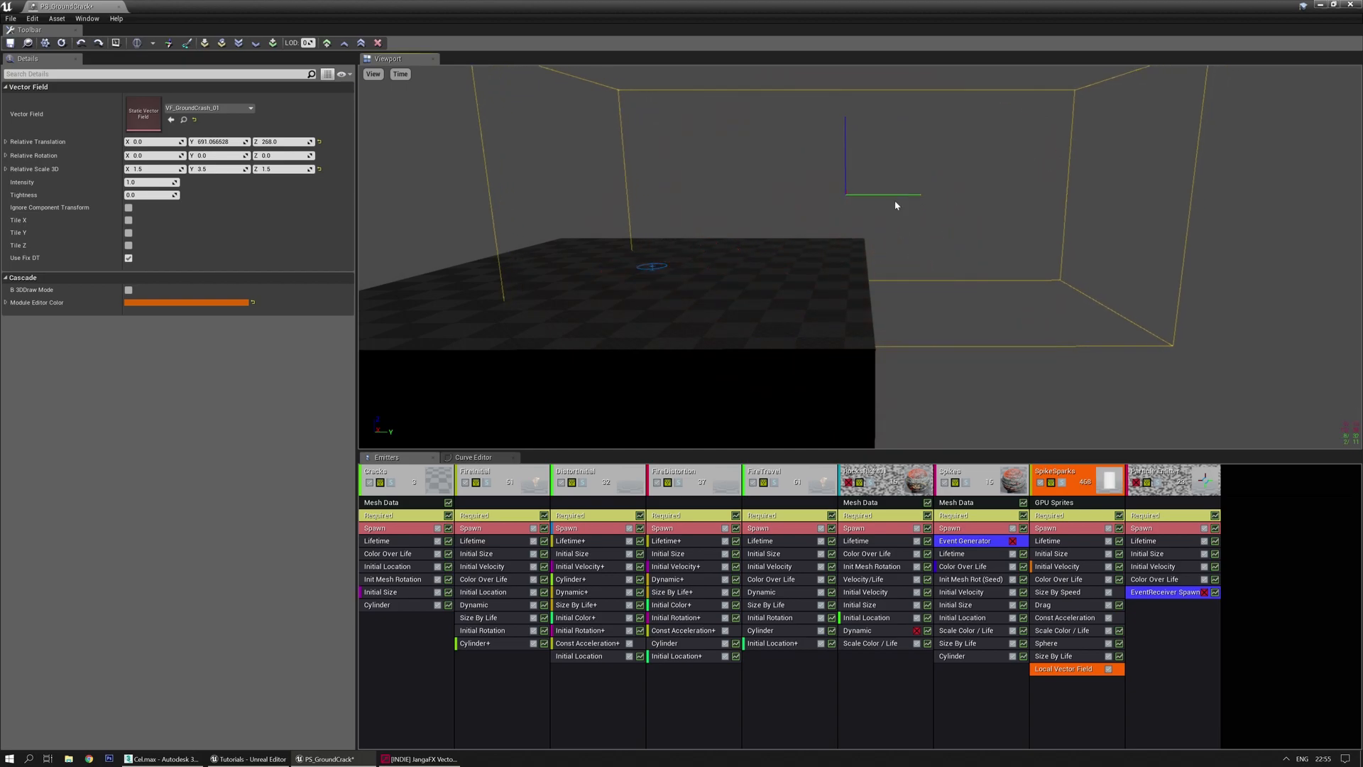
pyautogui.moveTo(860, 241); pyautogui.dragTo(870, 277, button='right')
pyautogui.moveTo(604, 373); pyautogui.dragTo(617, 329, button='right')
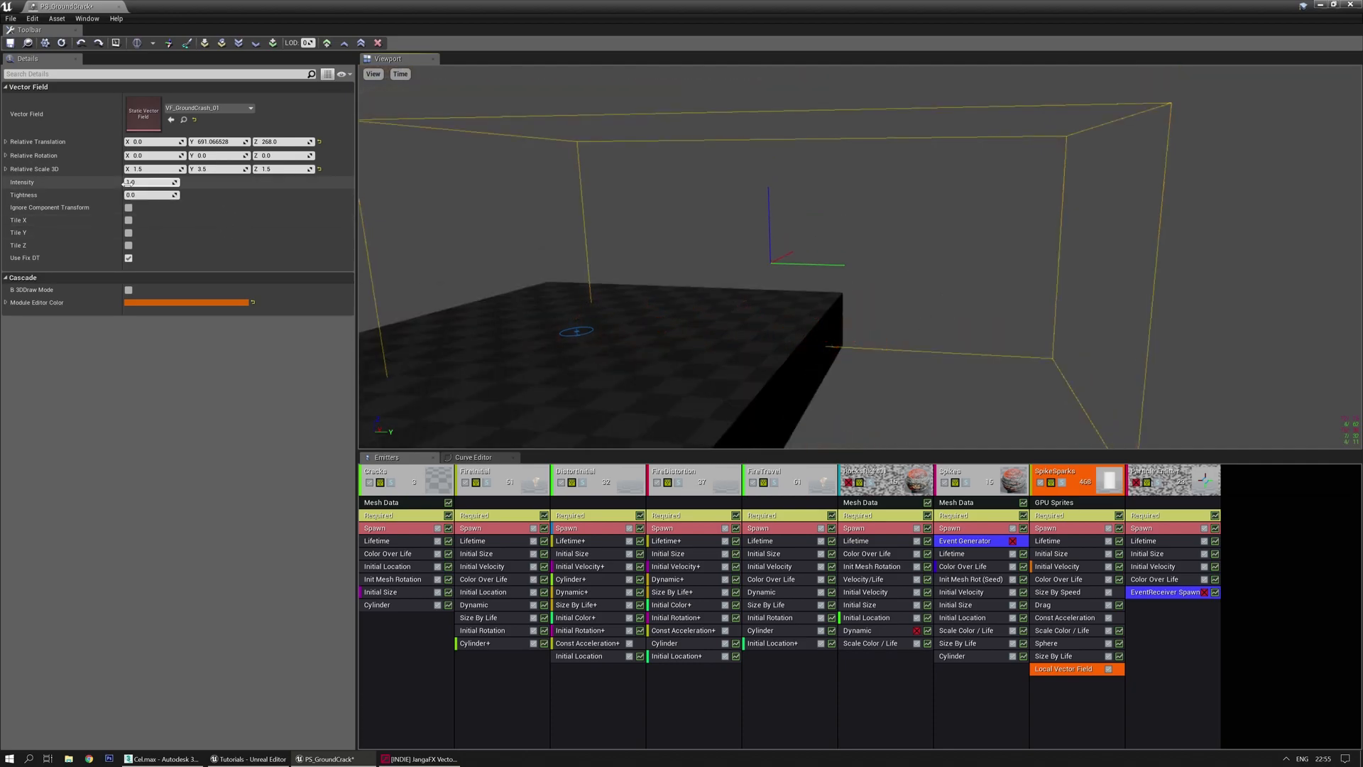
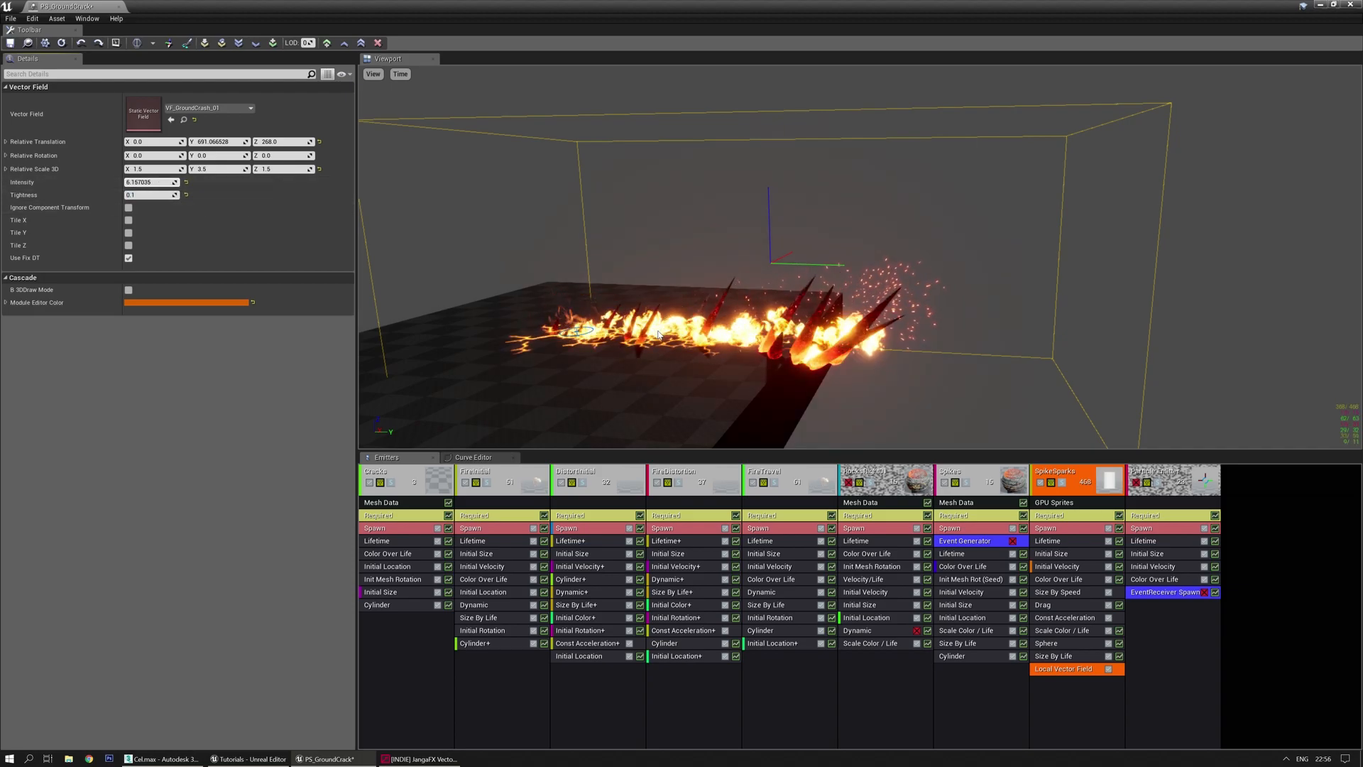
# Zoom in on the effect and try vector field Intensity 1000 with Tightness 0.01
pyautogui.scroll(3, 664, 358)
pyautogui.moveTo(664, 357); pyautogui.dragTo(632, 297, button='middle')
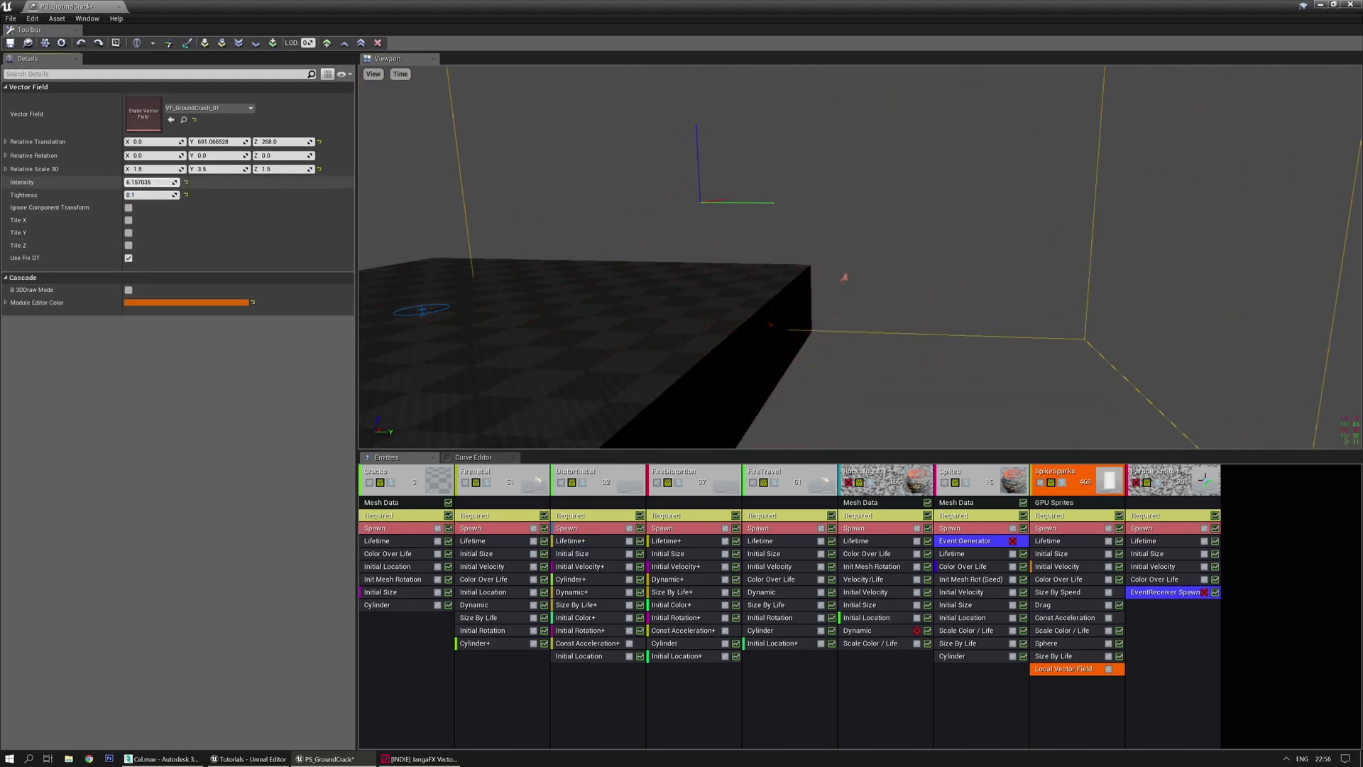
pyautogui.press('Return')
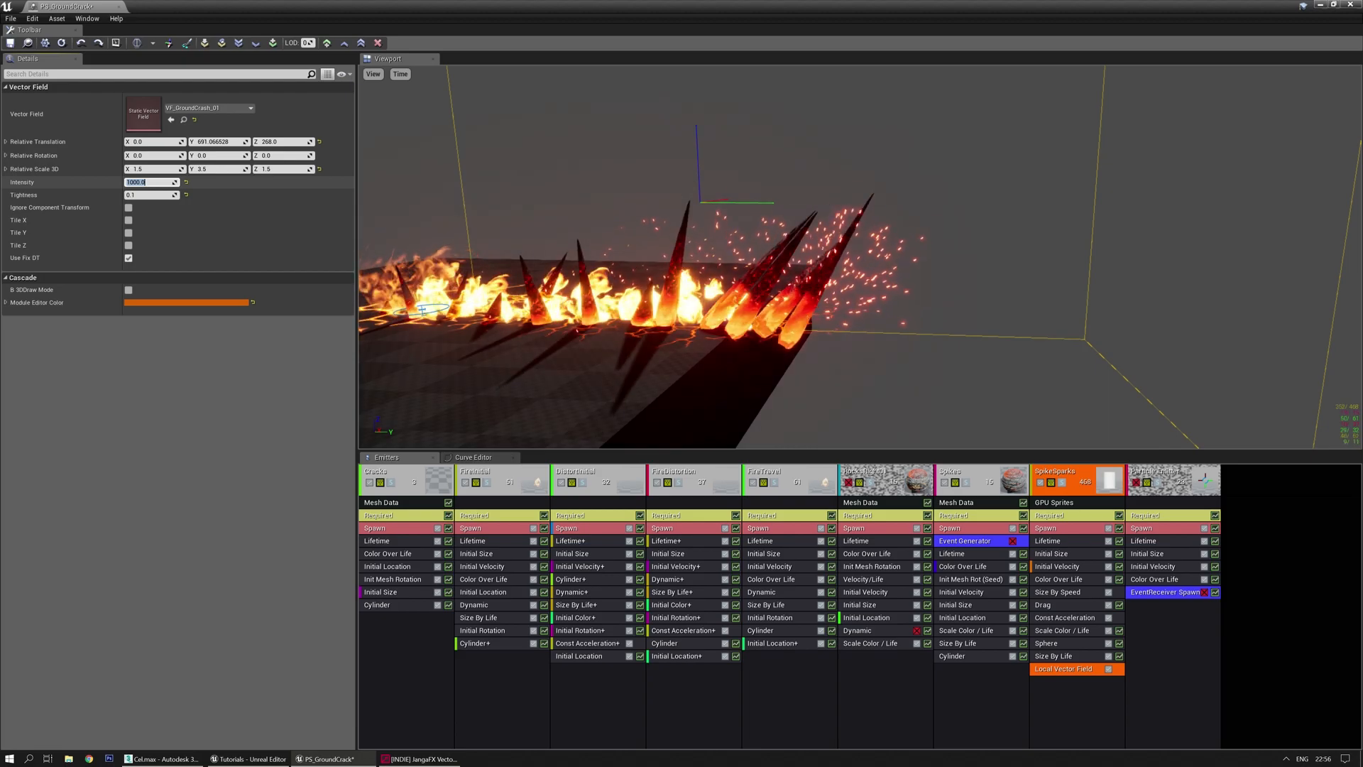
pyautogui.press('Tab')
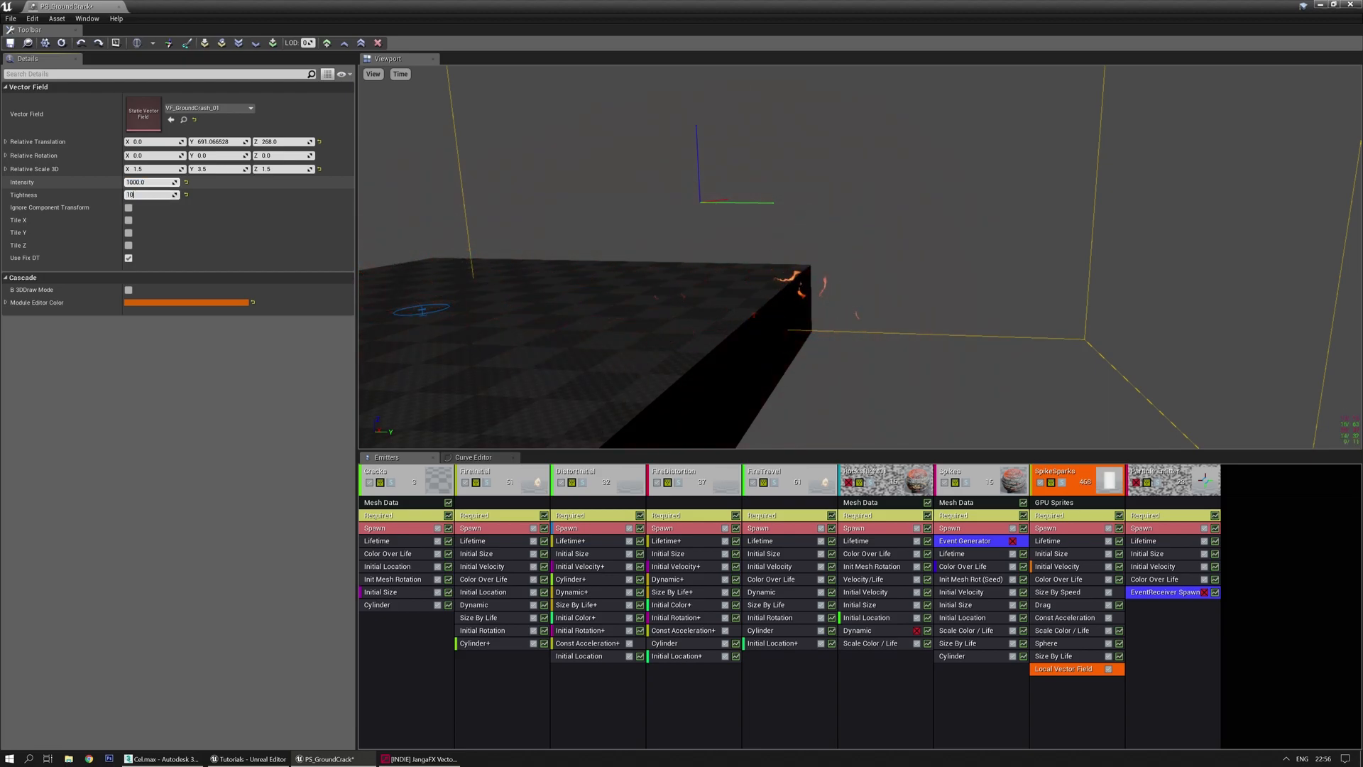
pyautogui.write('0.01')
pyautogui.press('Return')
# Test Tightness 1, then settle on Intensity 5000 and Tightness 0.005
pyautogui.moveTo(483, 183)
pyautogui.mouseDown()
pyautogui.moveTo(484, 207)
pyautogui.moveTo(485, 183)
pyautogui.mouseUp()
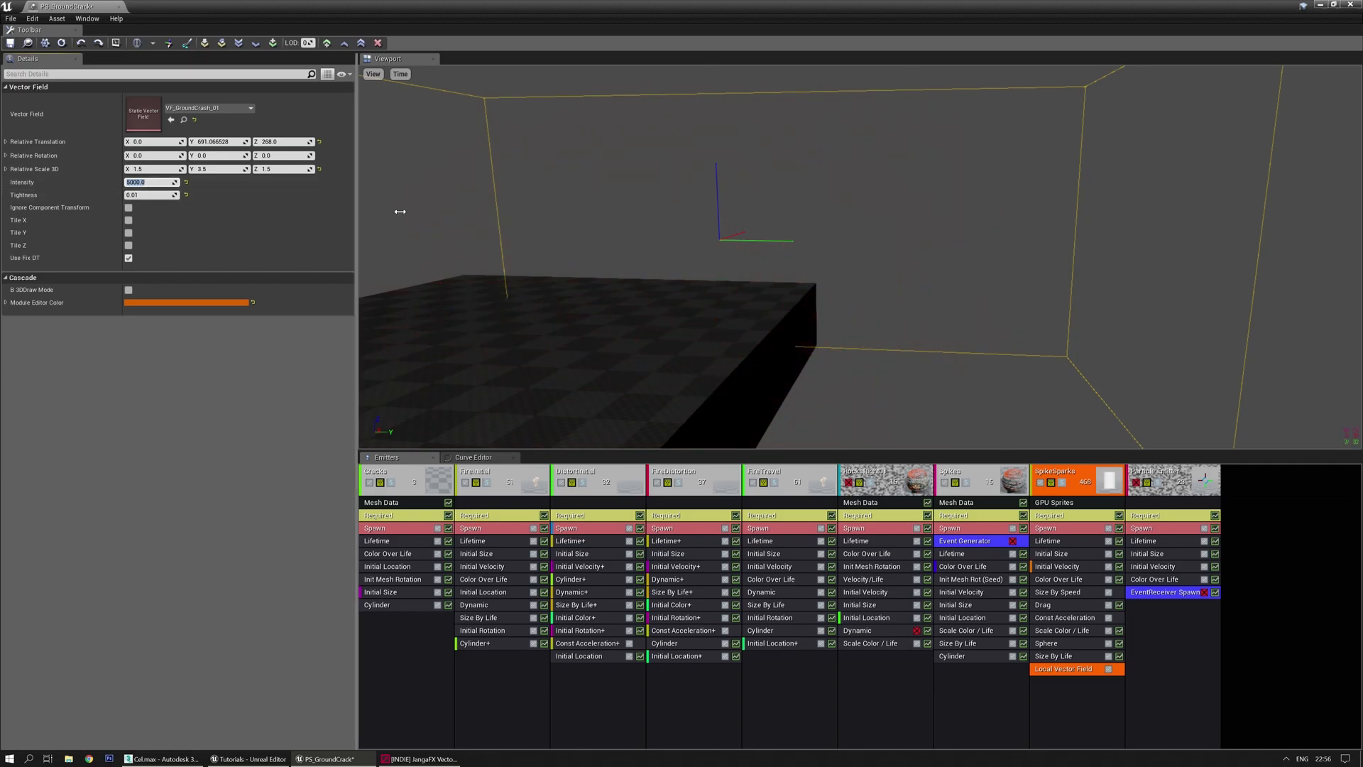
pyautogui.moveTo(694, 250); pyautogui.dragTo(694, 241)
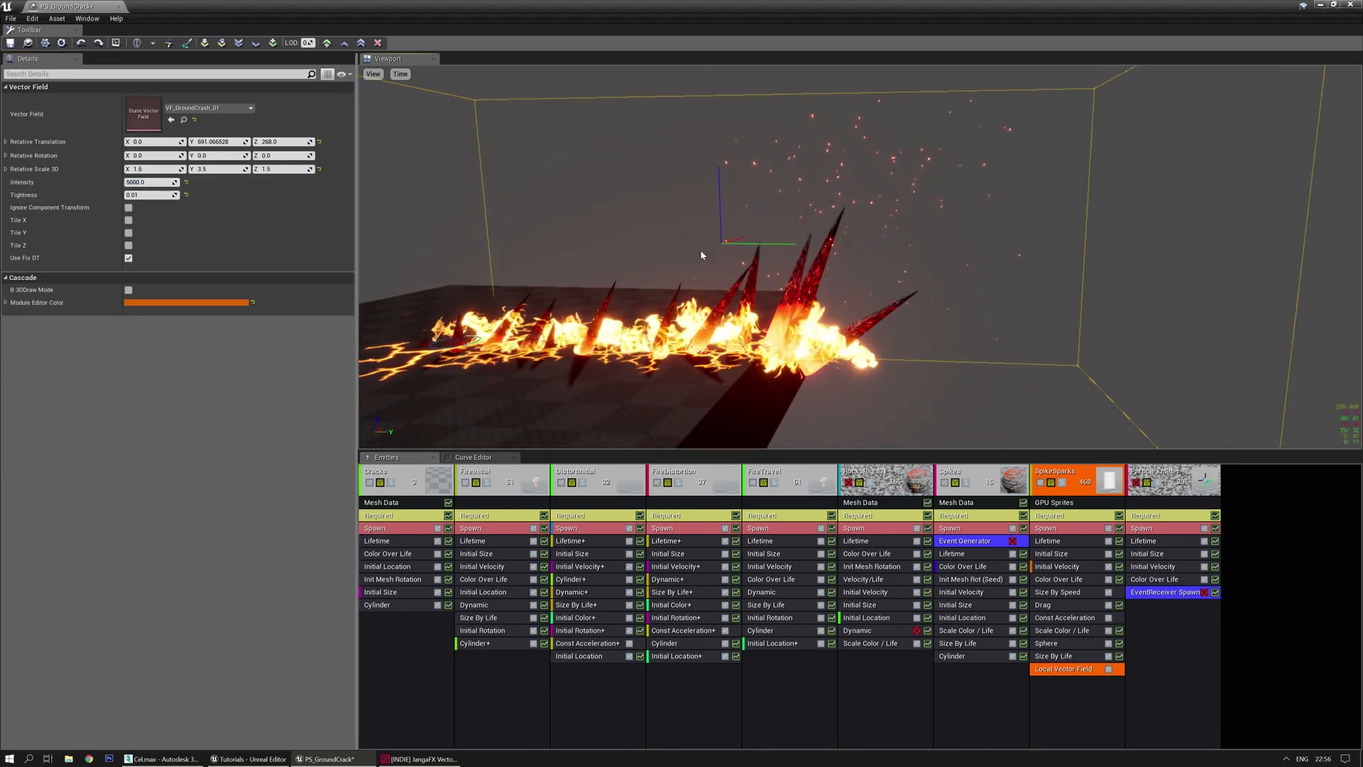
pyautogui.write('1')
pyautogui.press('Return')
pyautogui.write('0')
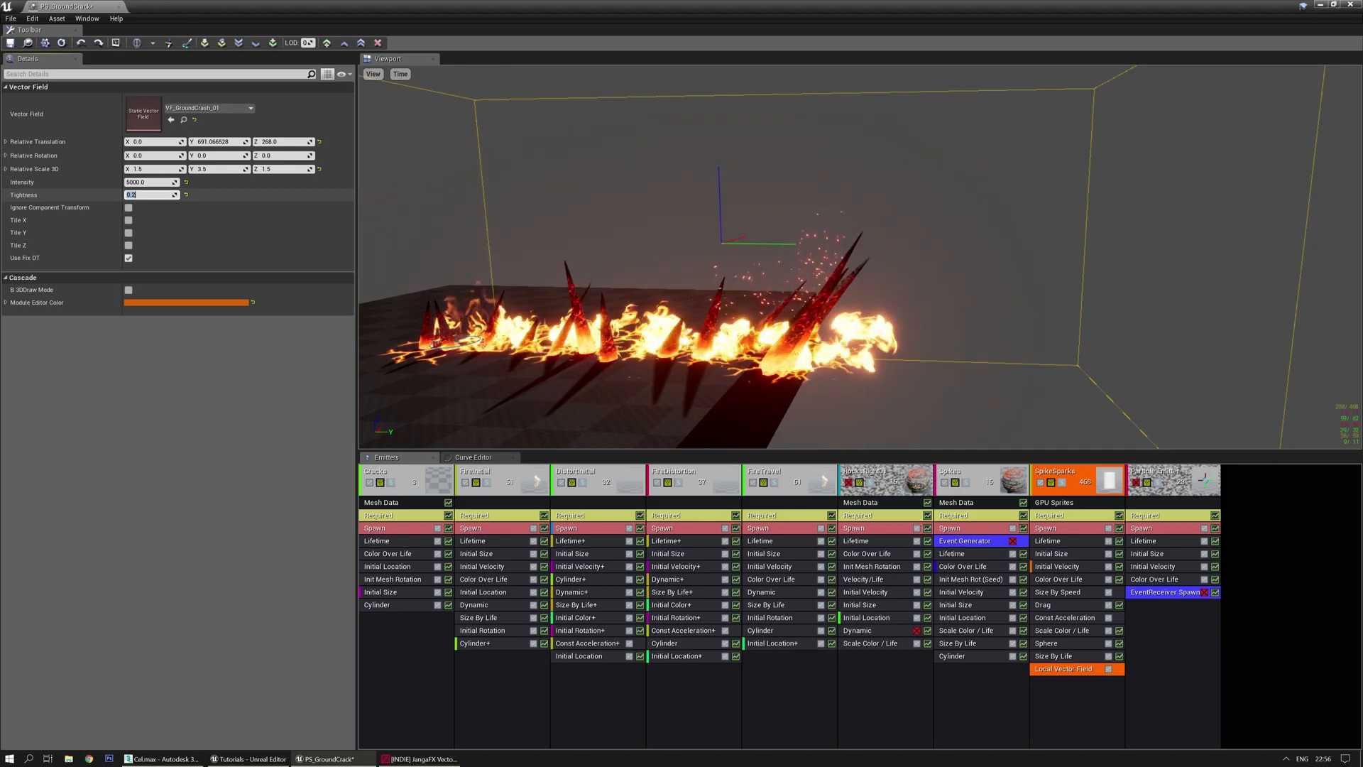
pyautogui.write('0')
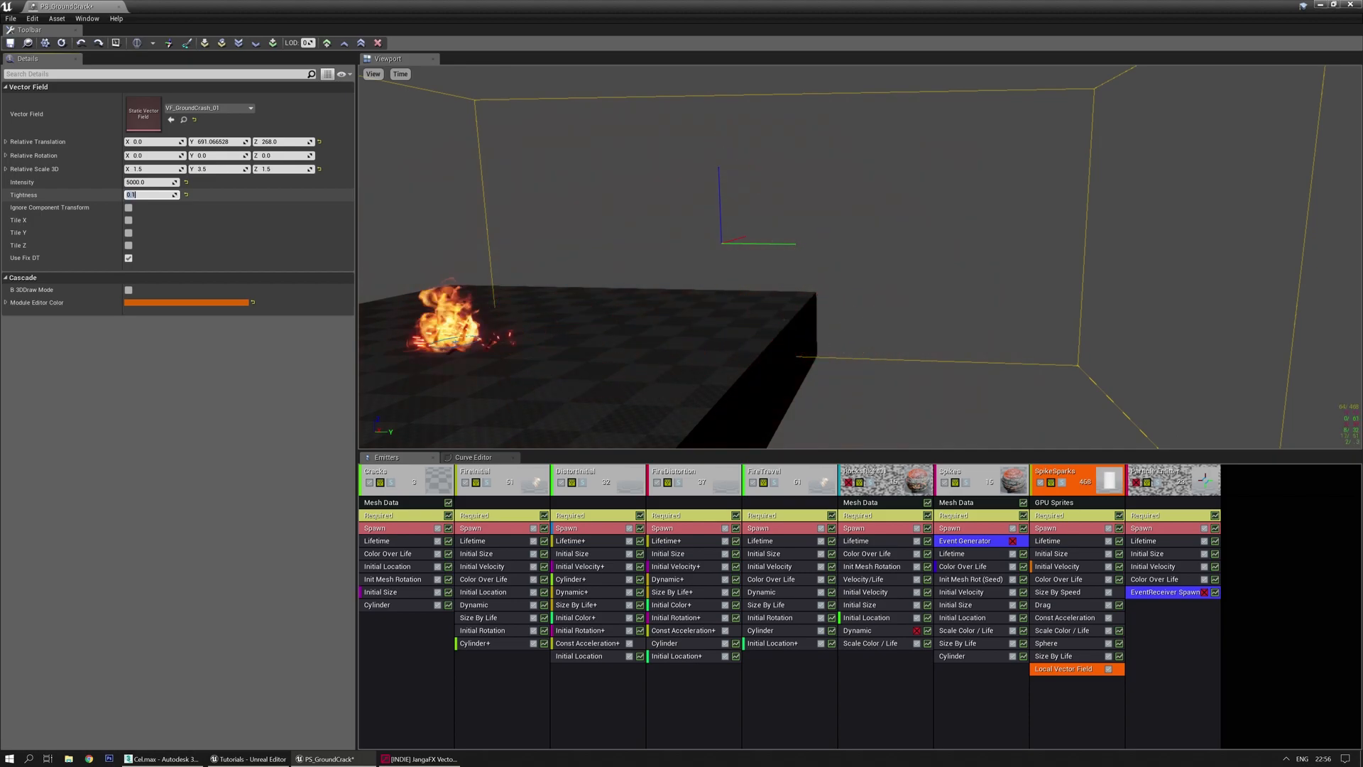
pyautogui.write('0.0')
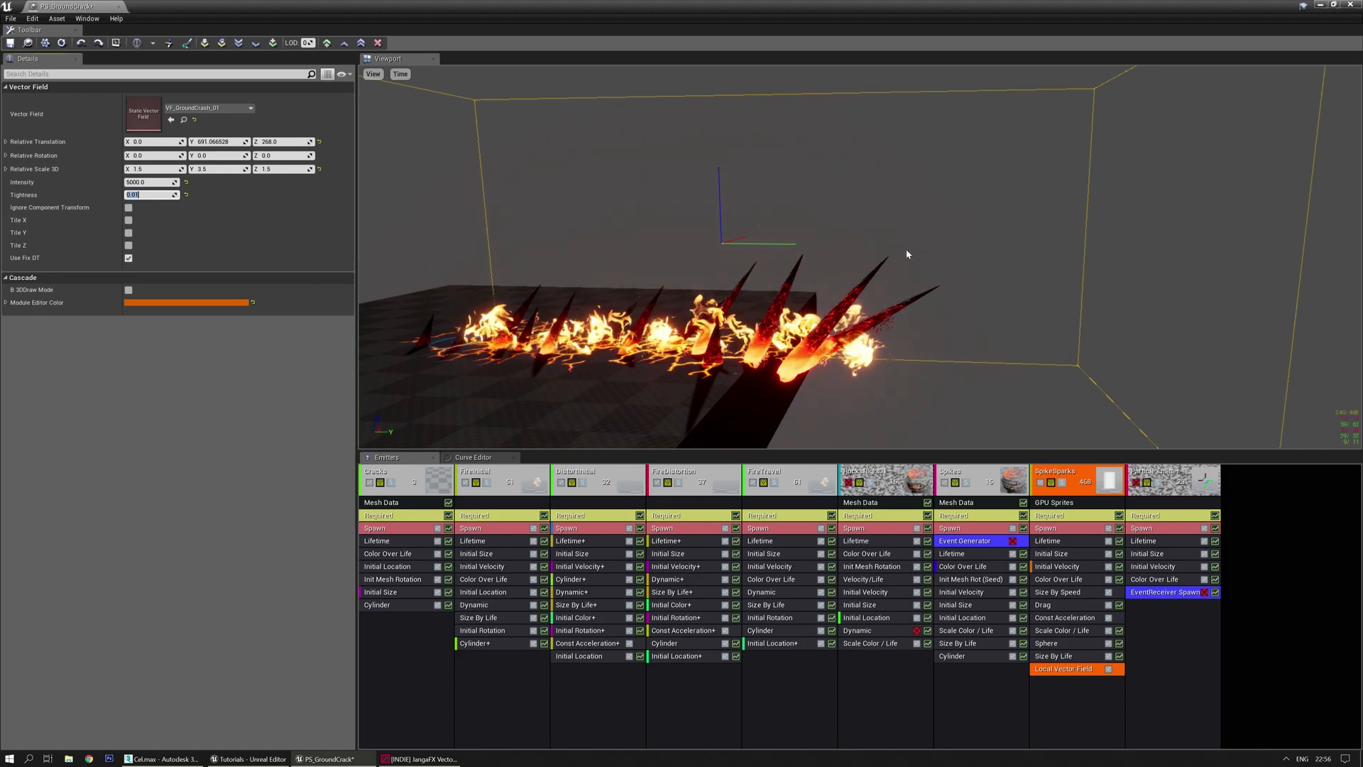
pyautogui.moveTo(720, 296); pyautogui.dragTo(747, 278)
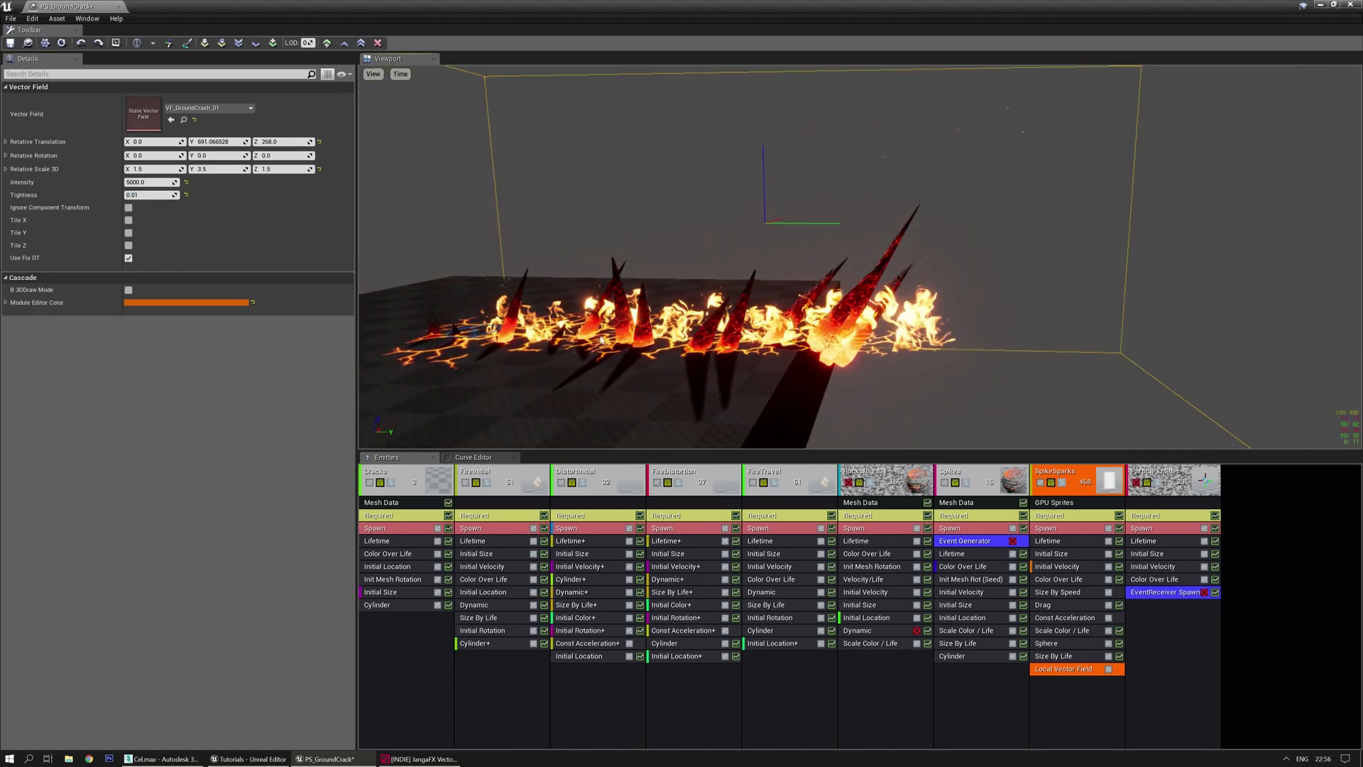
pyautogui.write('0.005')
pyautogui.press('Return')
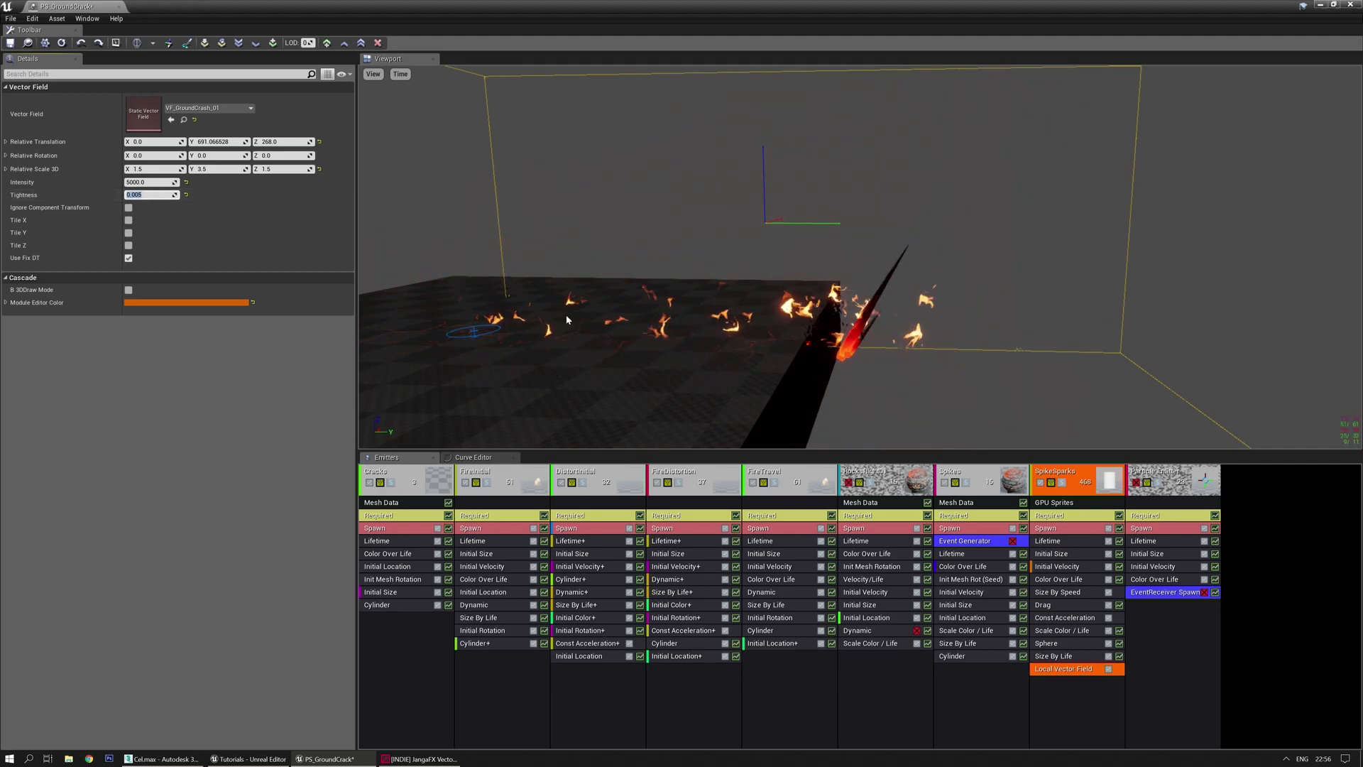
# Select the Translate node in VectorayGen's node graph
pyautogui.click(419, 759)
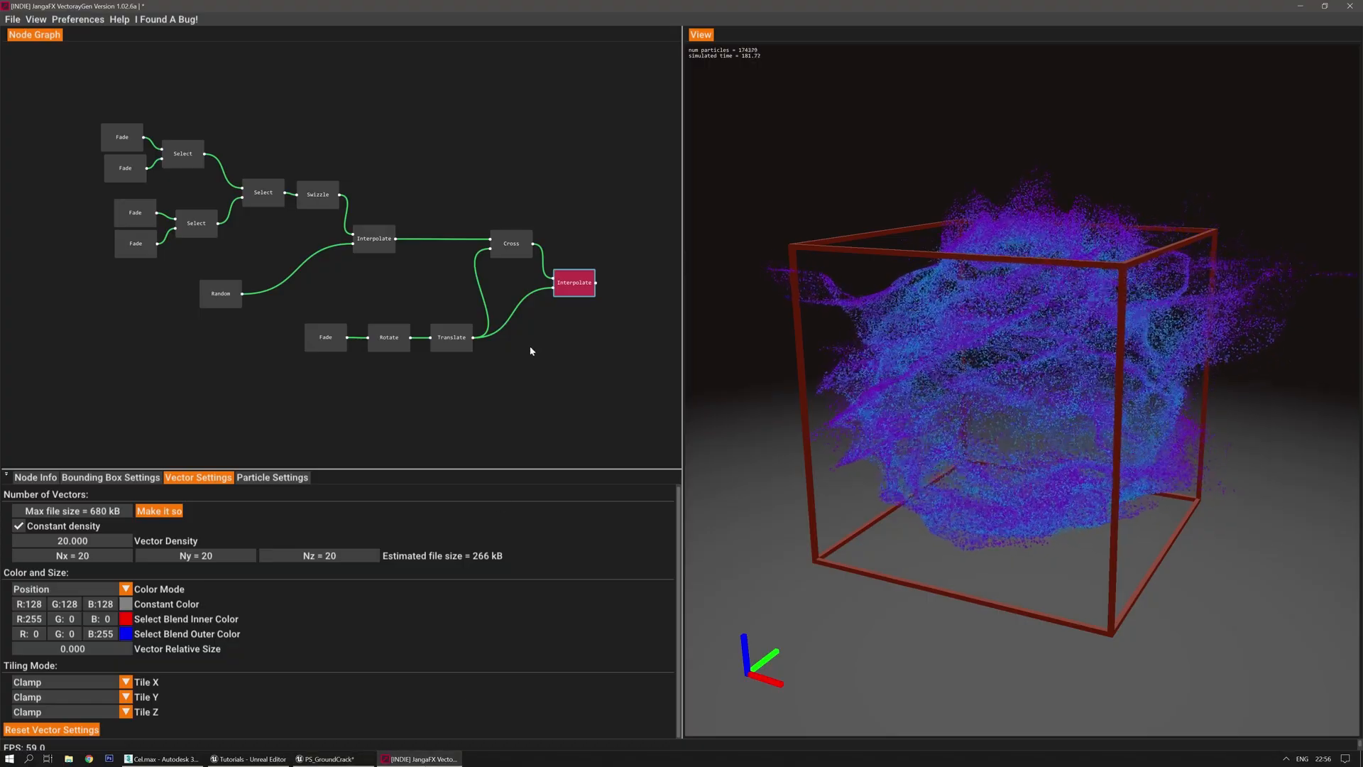
pyautogui.rightClick(540, 377)
pyautogui.click(426, 403)
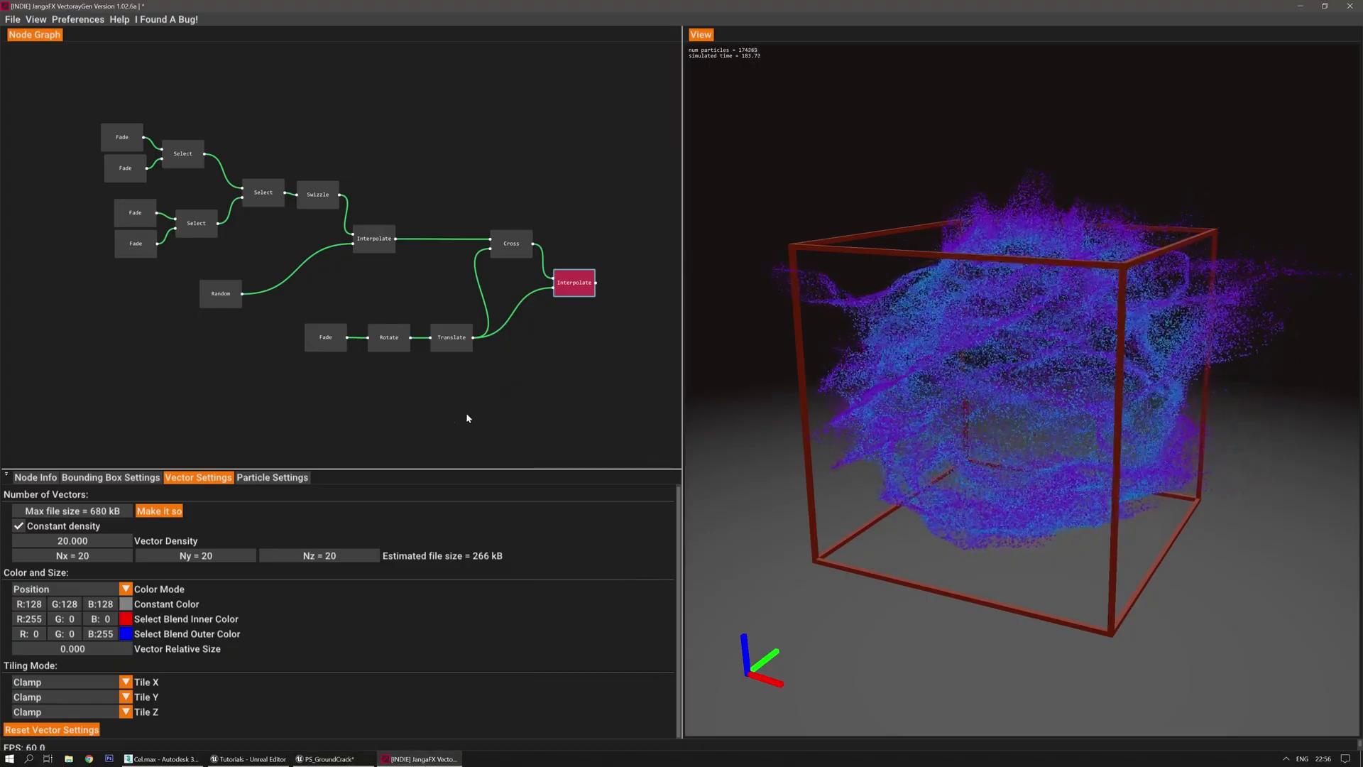
pyautogui.moveTo(525, 377); pyautogui.dragTo(463, 382, button='middle')
pyautogui.click(376, 339)
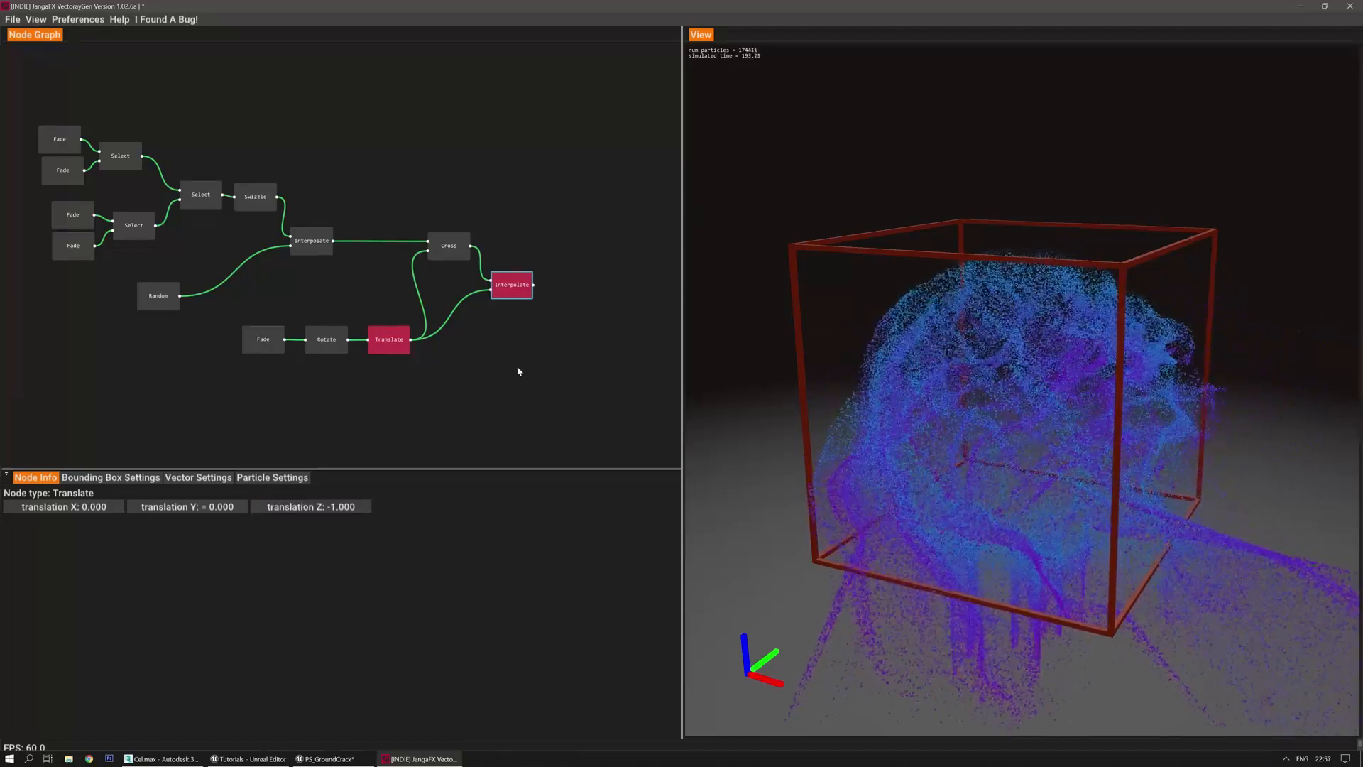
# Export the vector field over VF_GroundCrash_01.fga, then save the particle system in Unreal
pyautogui.click(14, 20)
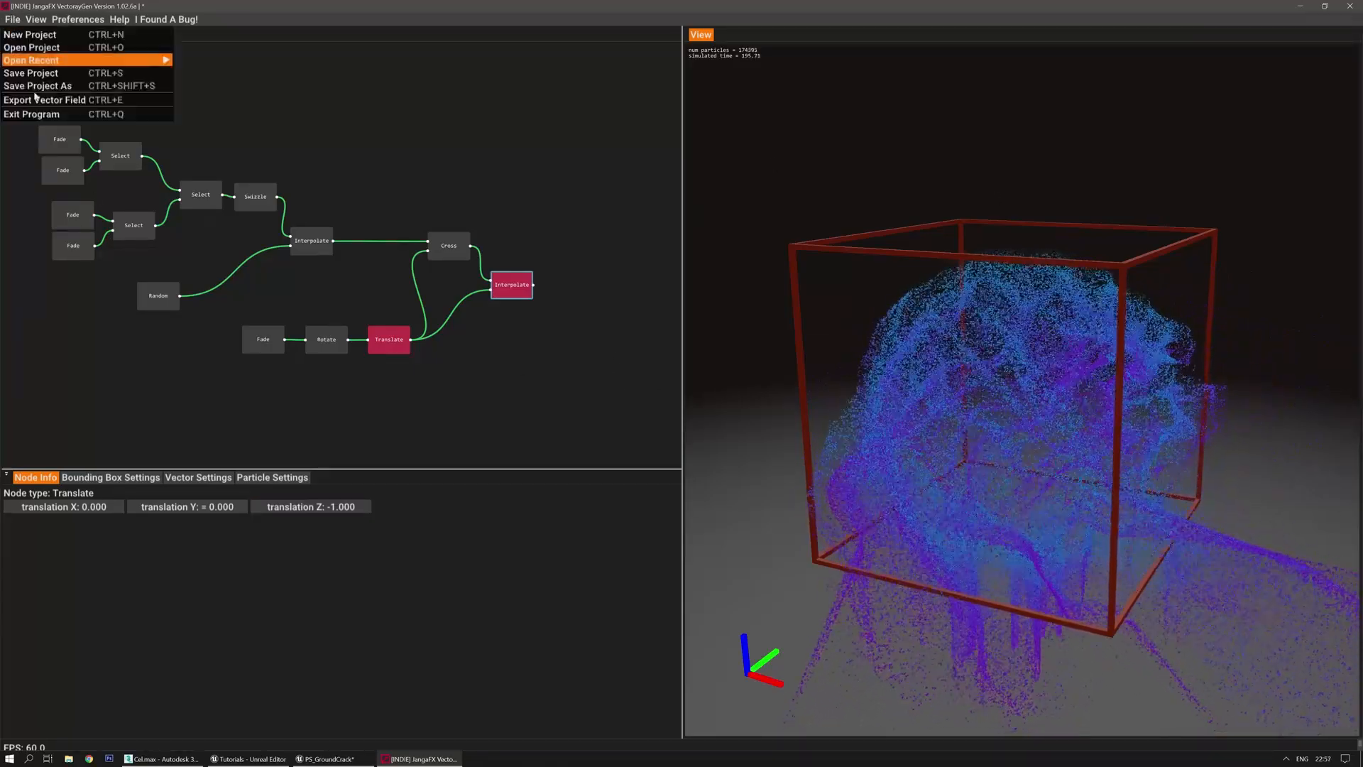
pyautogui.click(44, 99)
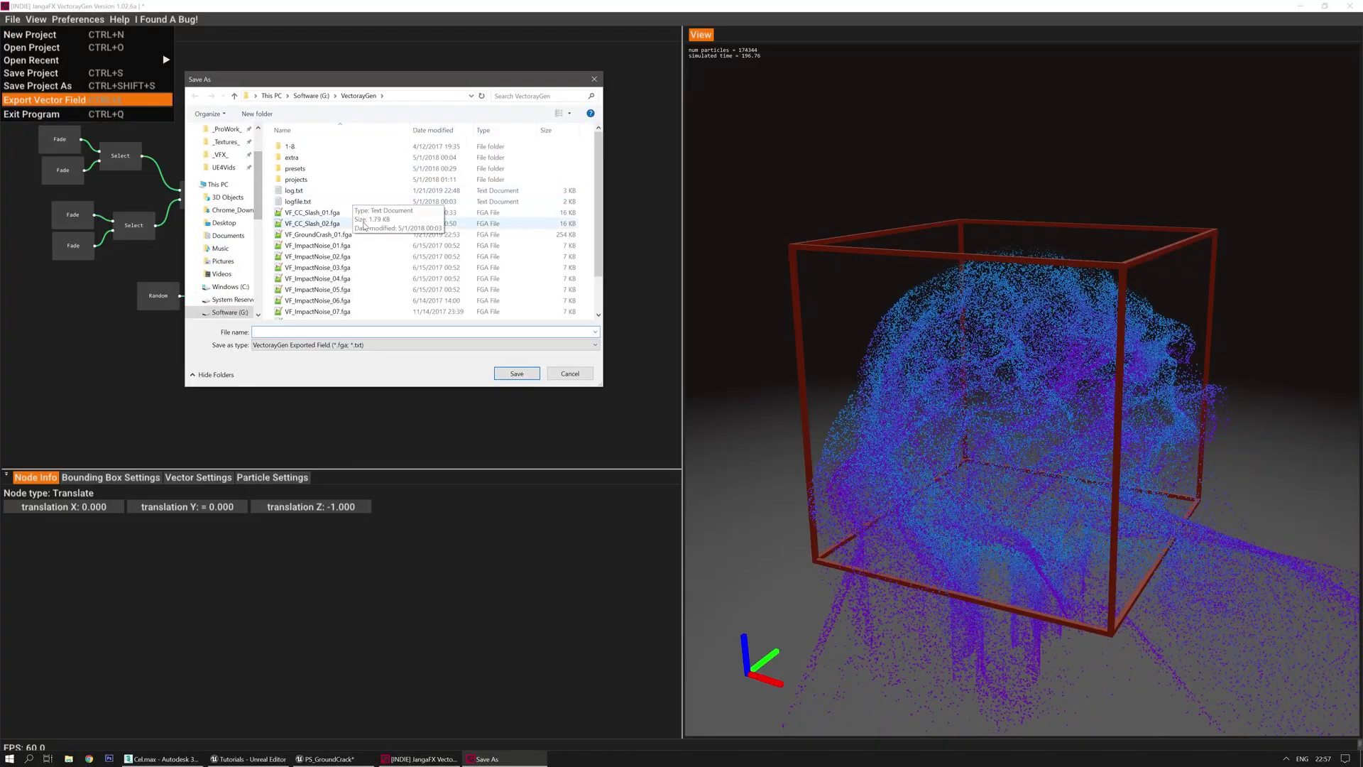
pyautogui.scroll(-1, 352, 226)
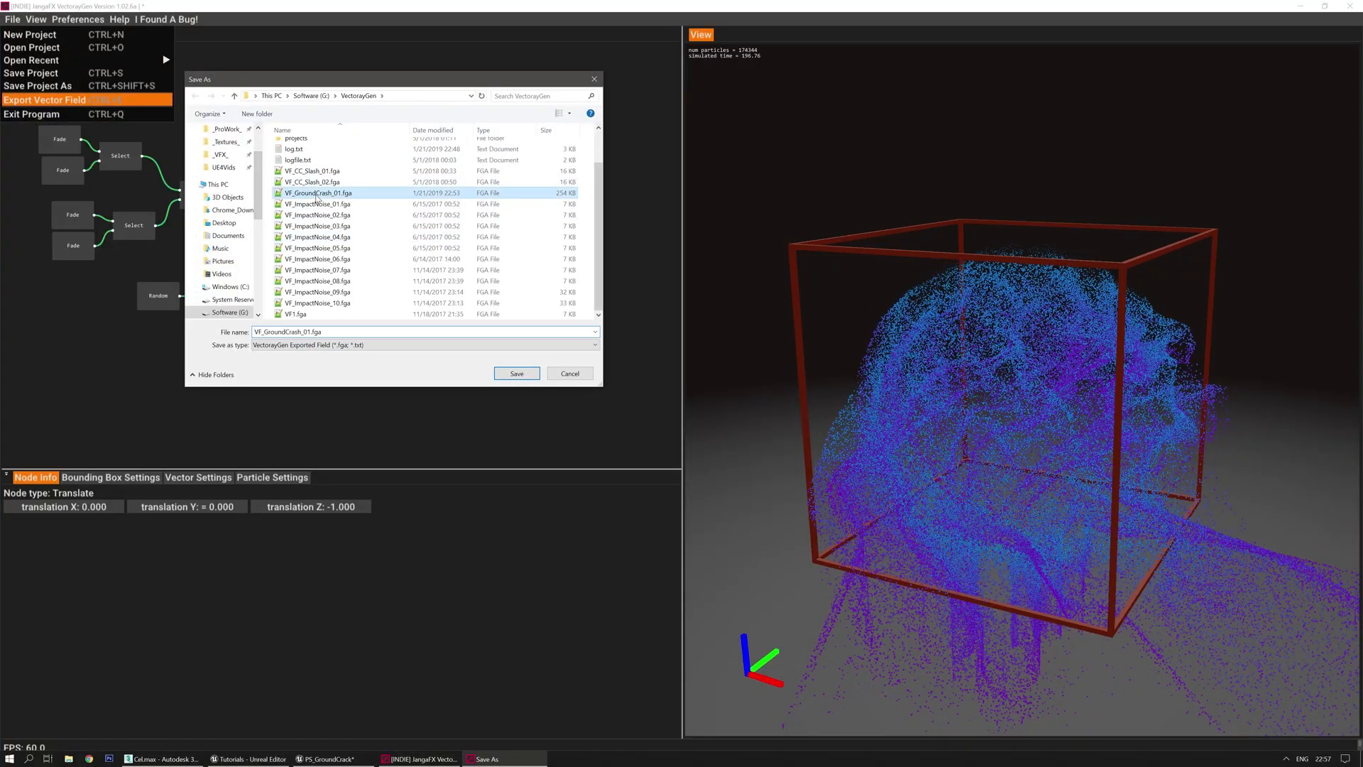
pyautogui.doubleClick(317, 199)
pyautogui.click(706, 382)
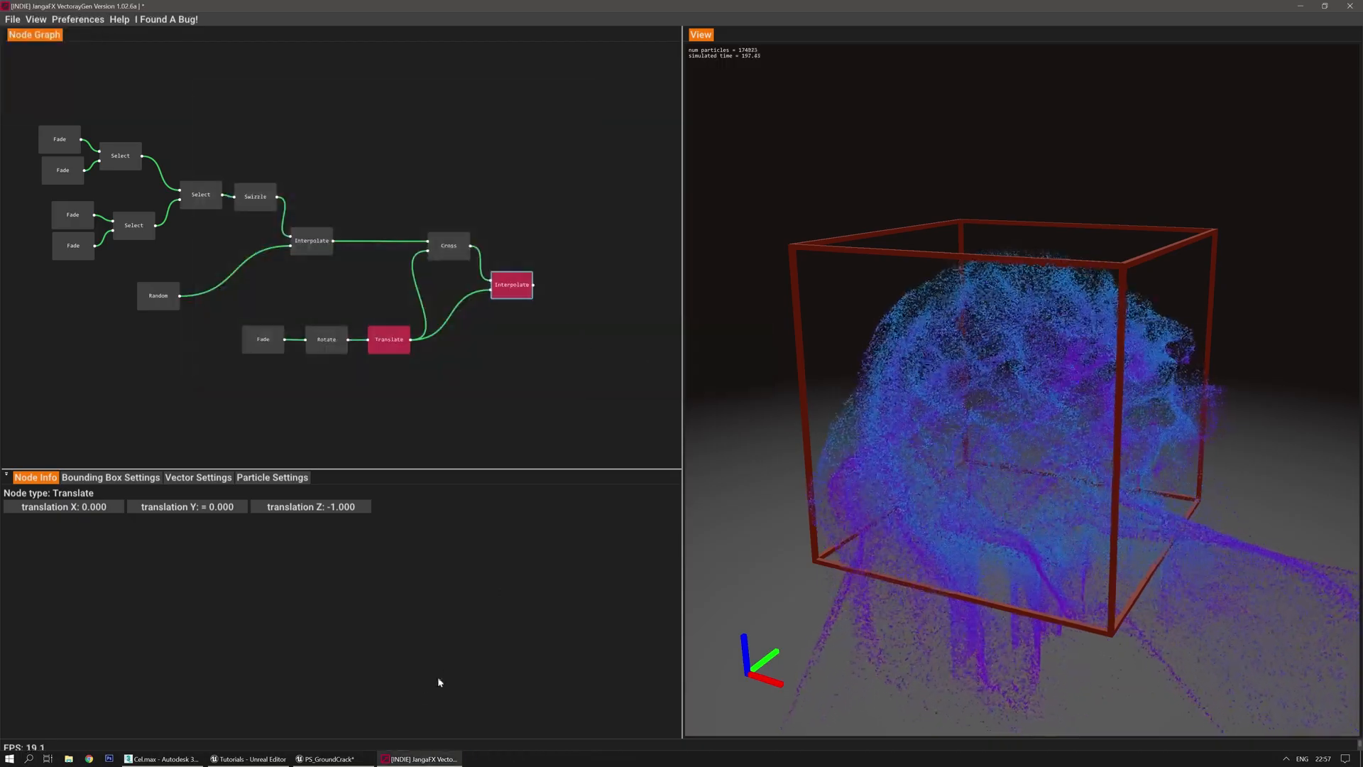
pyautogui.click(331, 759)
pyautogui.click(11, 43)
# Reimport VF_GroundCrash_01 from the Content Browser and orbit the preview to watch the sparks
pyautogui.click(185, 121)
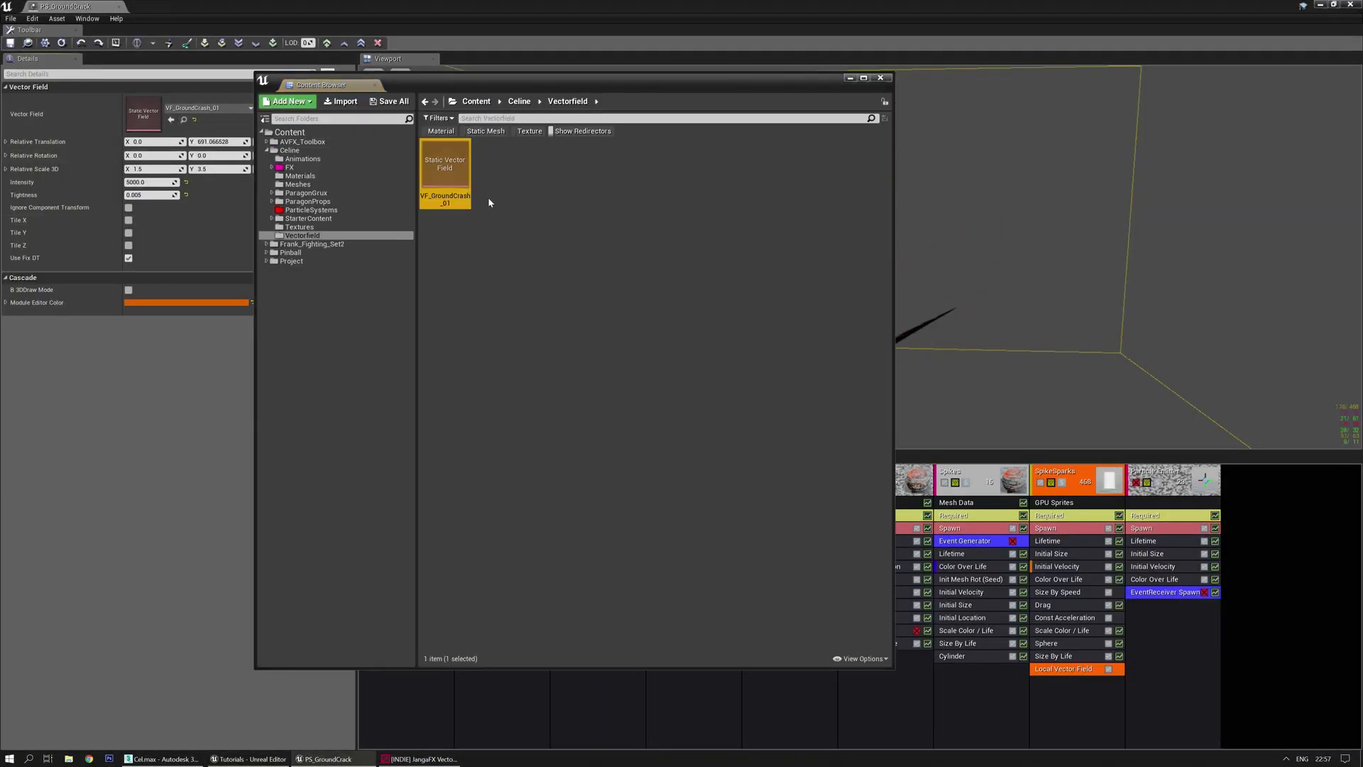
pyautogui.rightClick(452, 174)
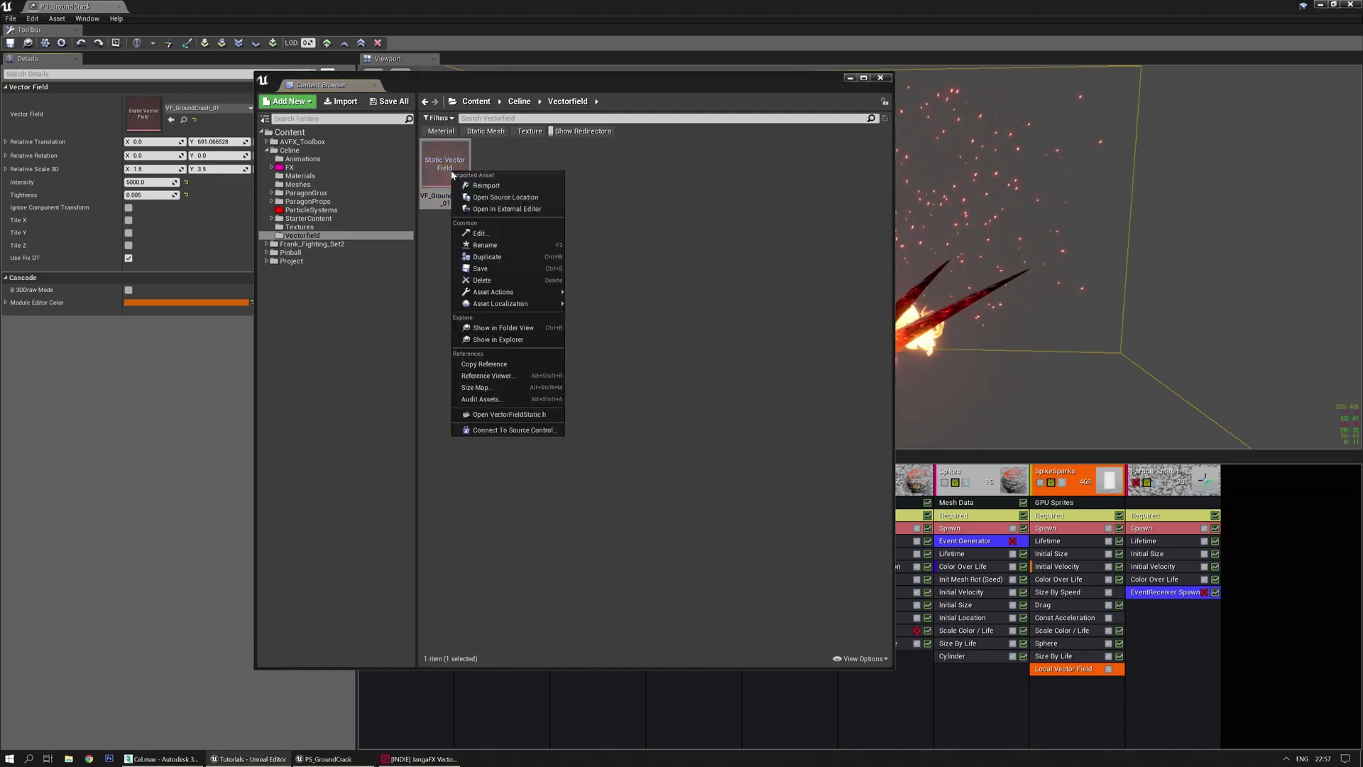
pyautogui.click(490, 185)
pyautogui.click(850, 78)
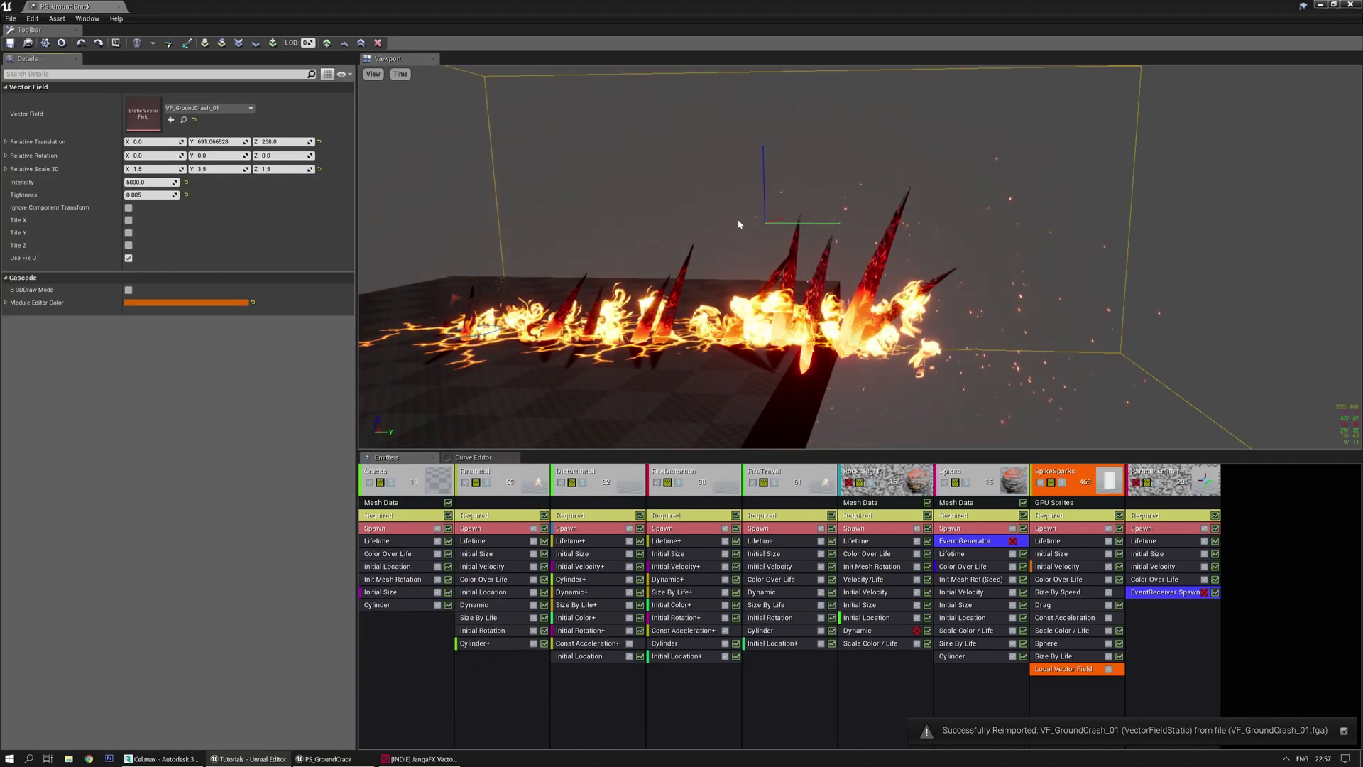
pyautogui.moveTo(738, 219); pyautogui.dragTo(725, 213)
pyautogui.moveTo(871, 280); pyautogui.dragTo(874, 280)
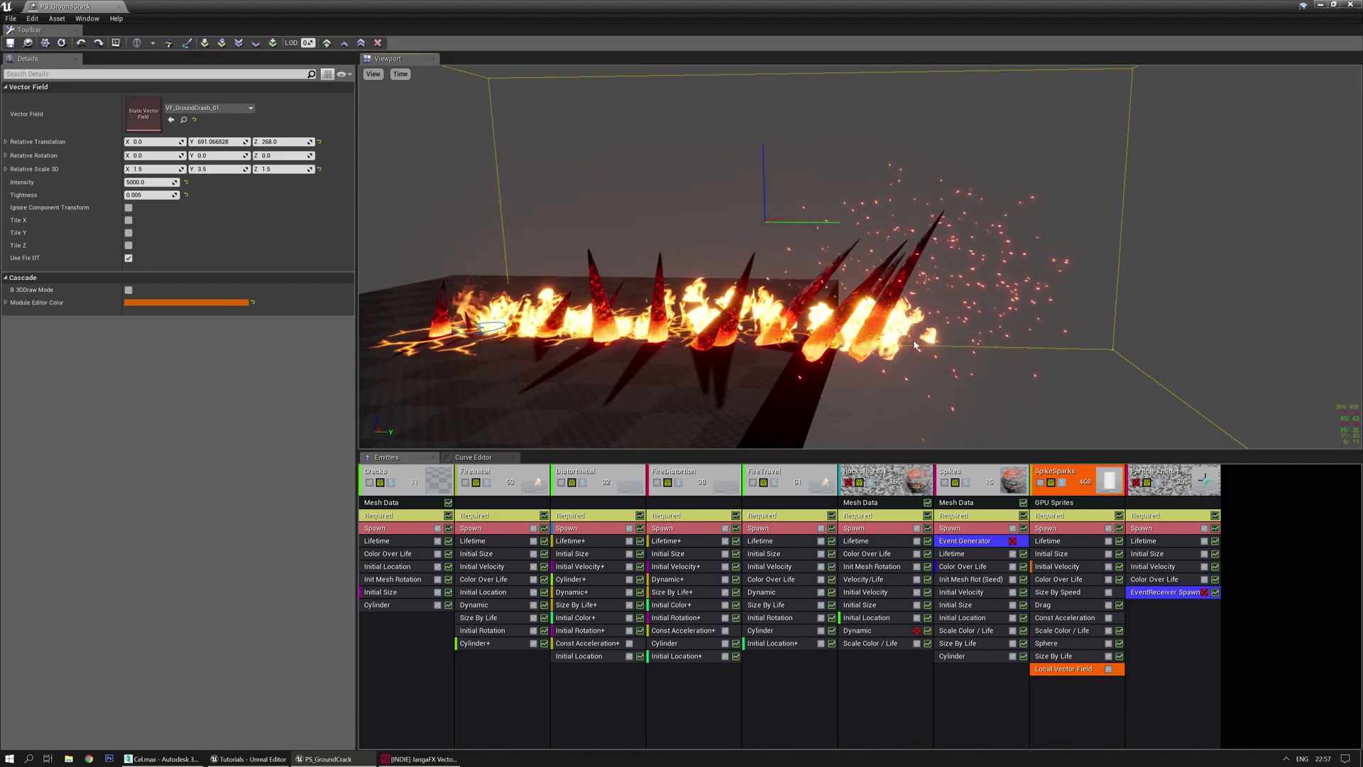
# Lower the Translate node's Z translation to -0.2, then -0.4, and restart the simulation
pyautogui.click(421, 759)
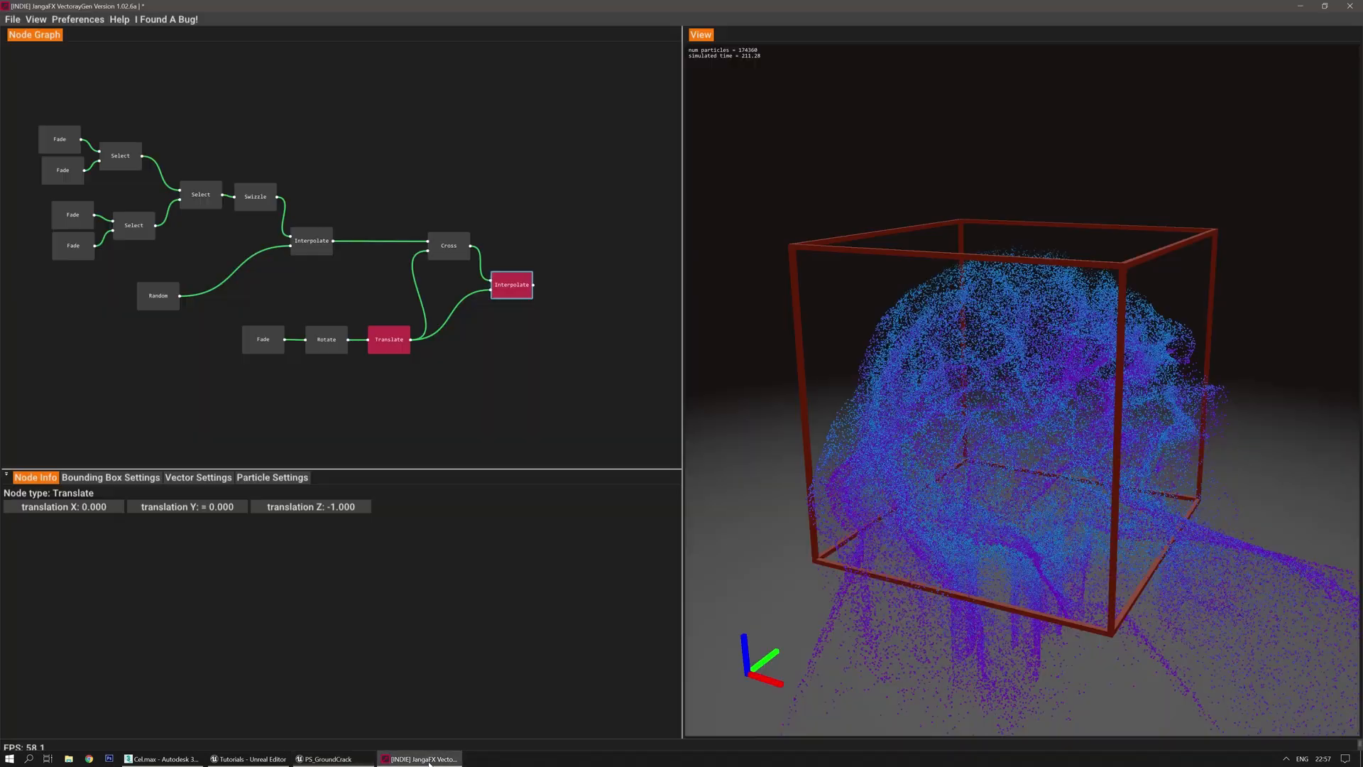
pyautogui.doubleClick(348, 511)
pyautogui.write('-0.2')
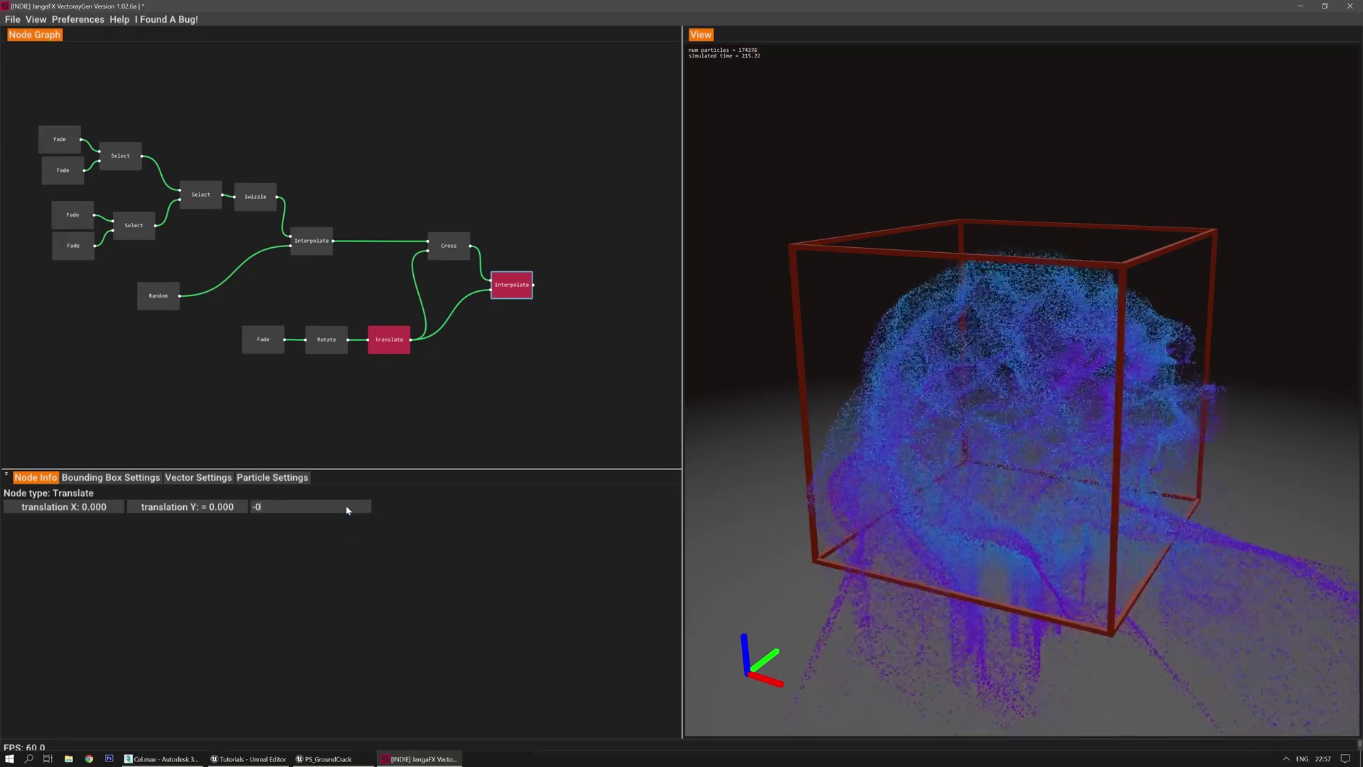
pyautogui.press('Return')
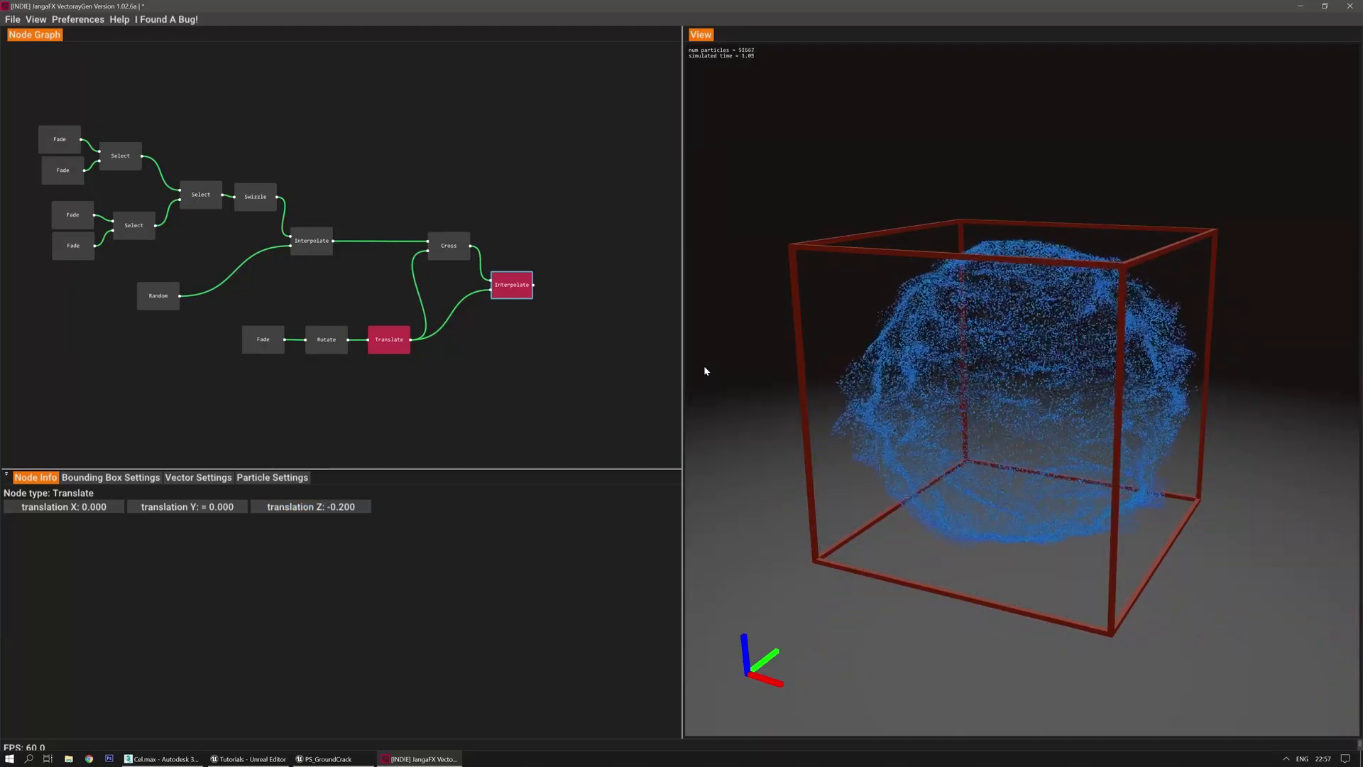
pyautogui.doubleClick(353, 507)
pyautogui.write('-0')
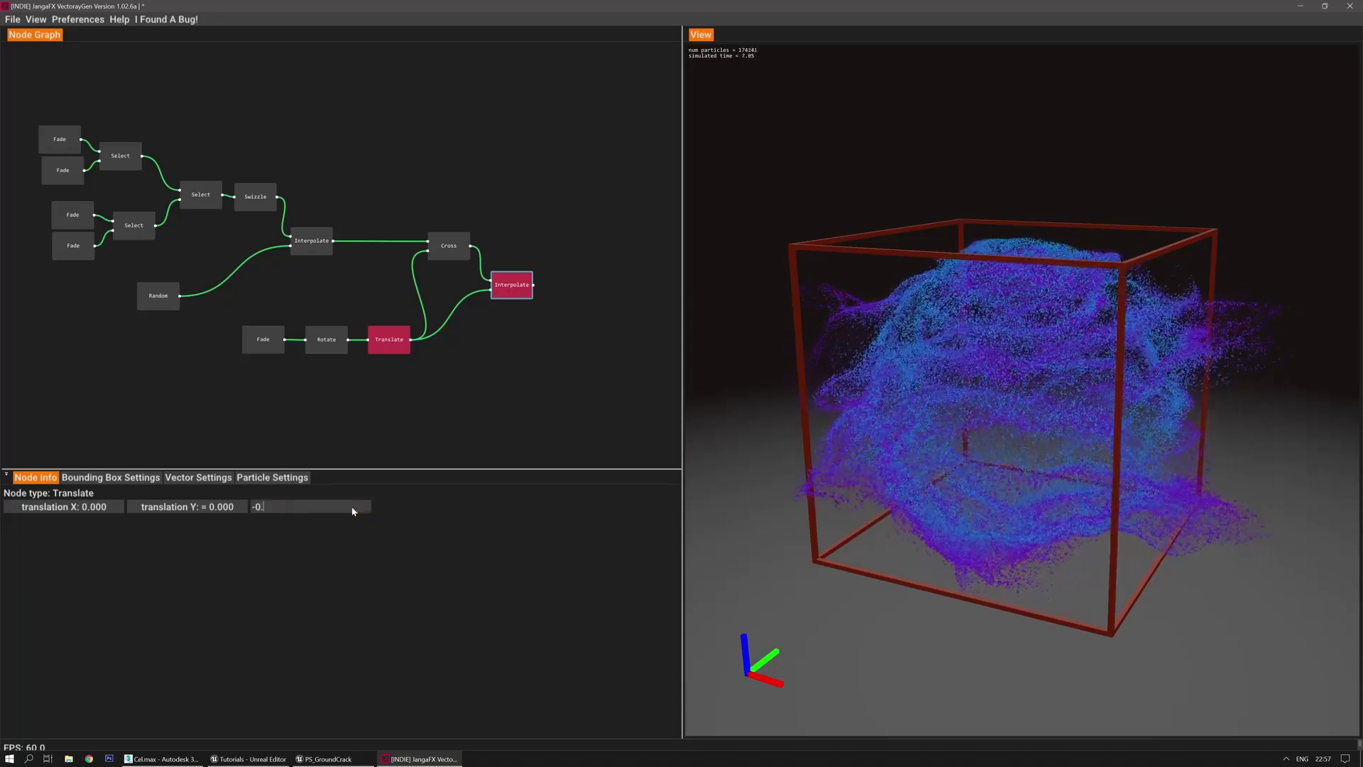
pyautogui.write('.4')
pyautogui.press('Return')
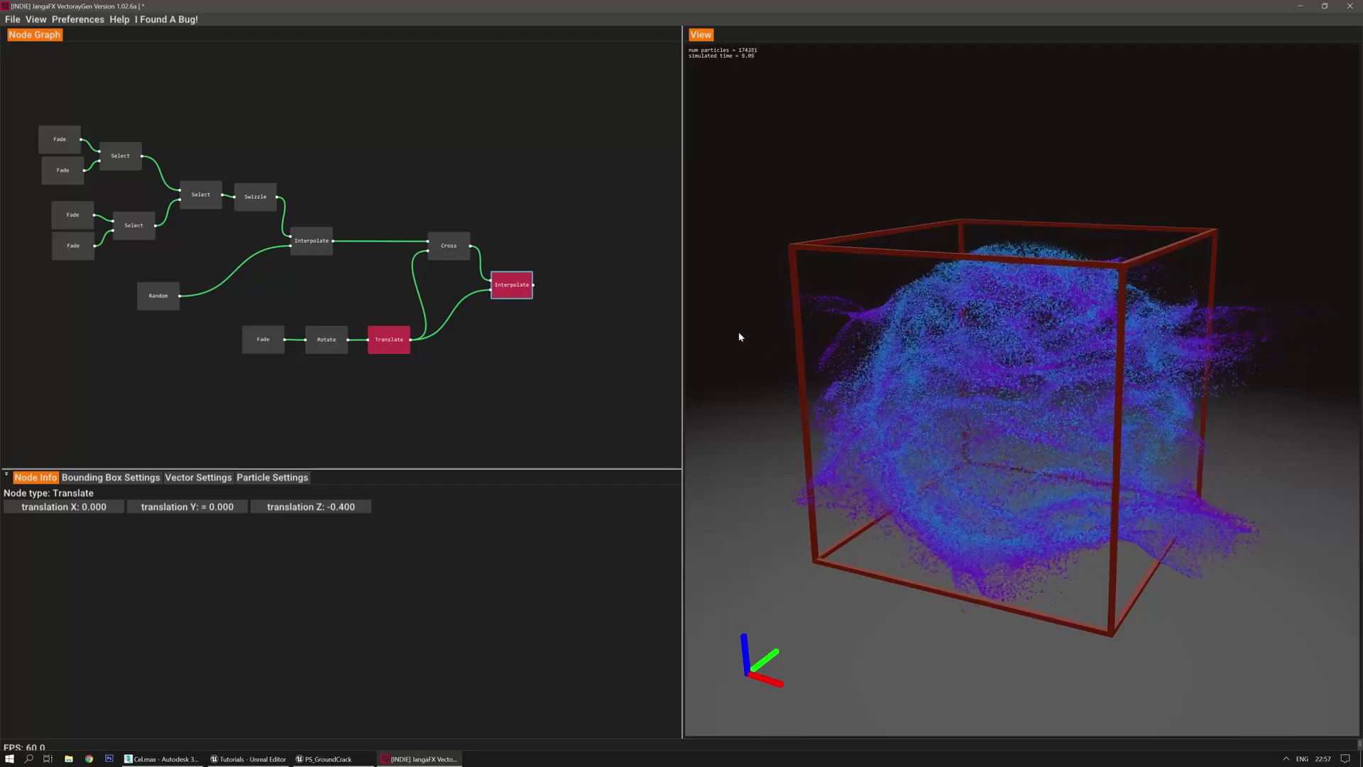
pyautogui.press('r')
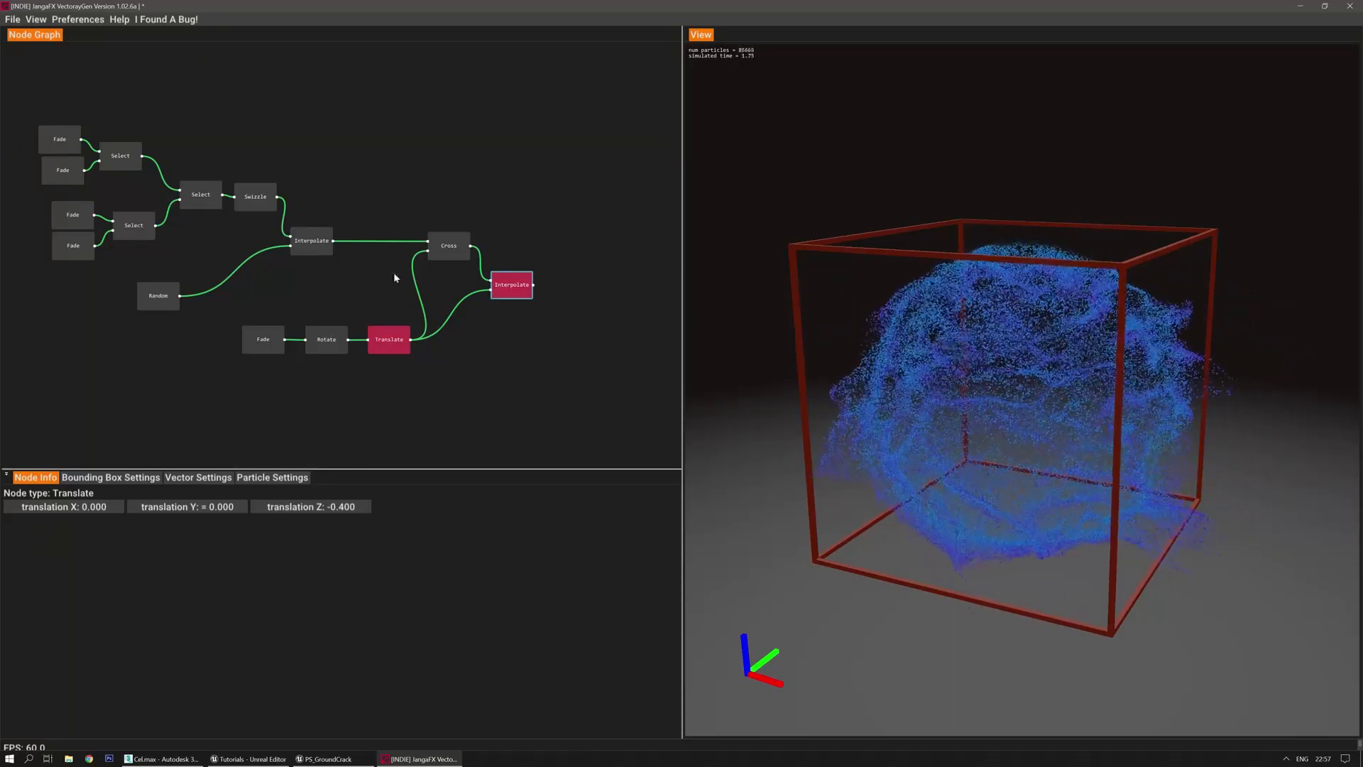
# Export the vector field over VF_GroundCrash_01.fga and return to the Unreal particle editor
pyautogui.click(11, 19)
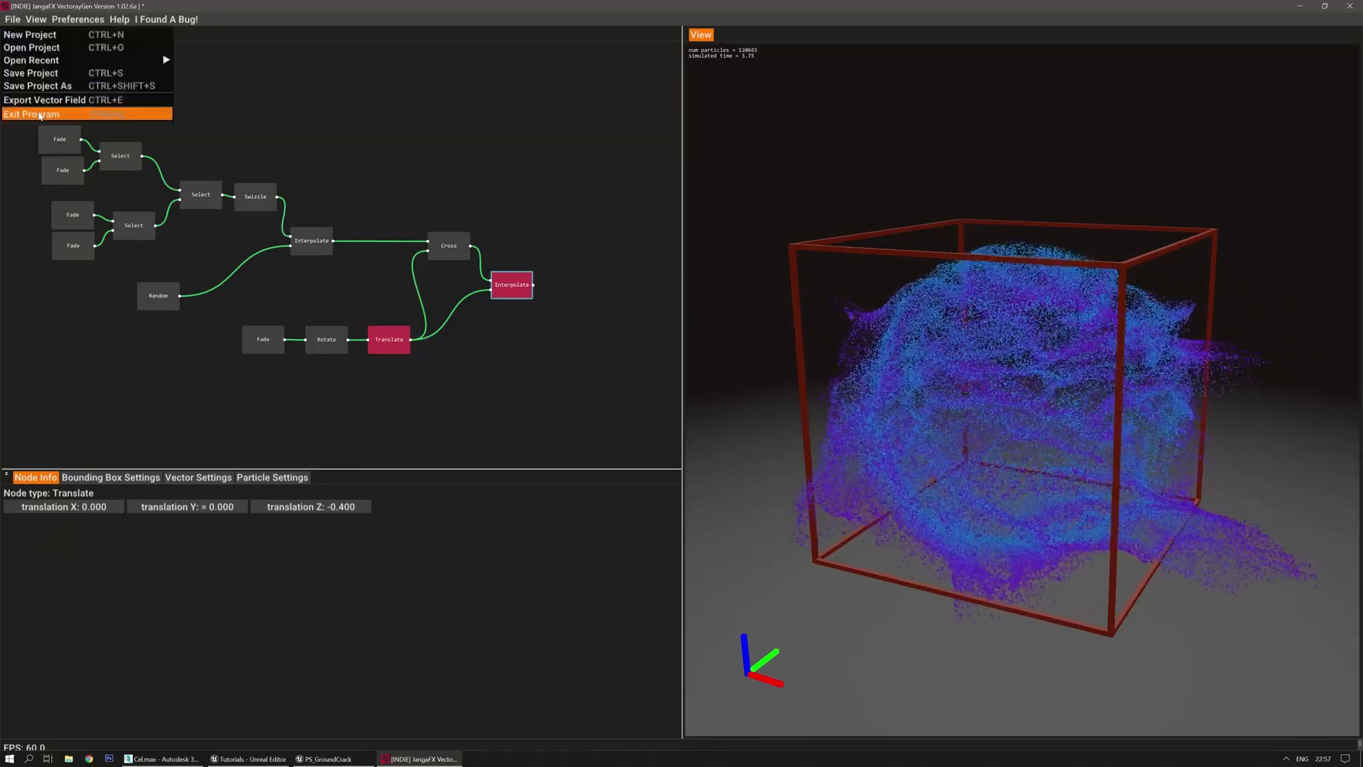
pyautogui.click(42, 100)
pyautogui.scroll(-1, 345, 225)
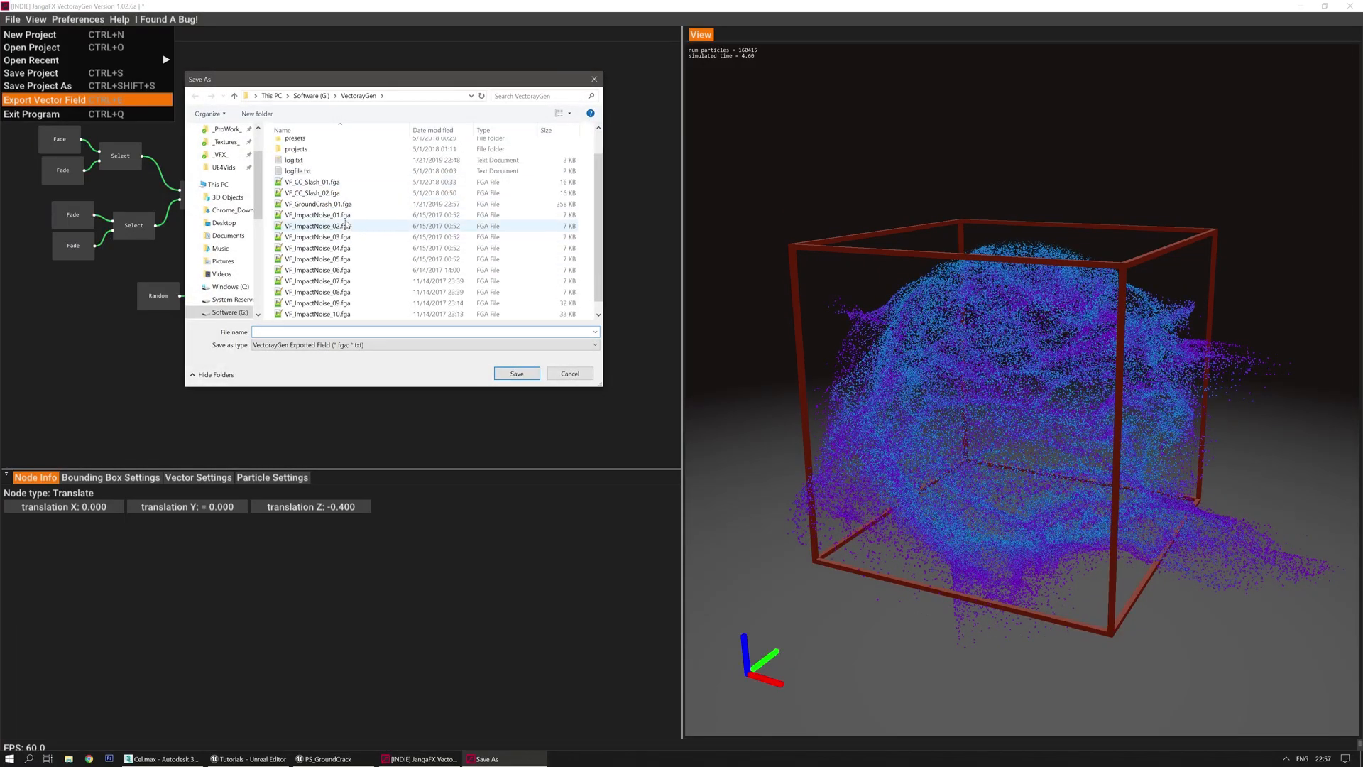
pyautogui.doubleClick(321, 205)
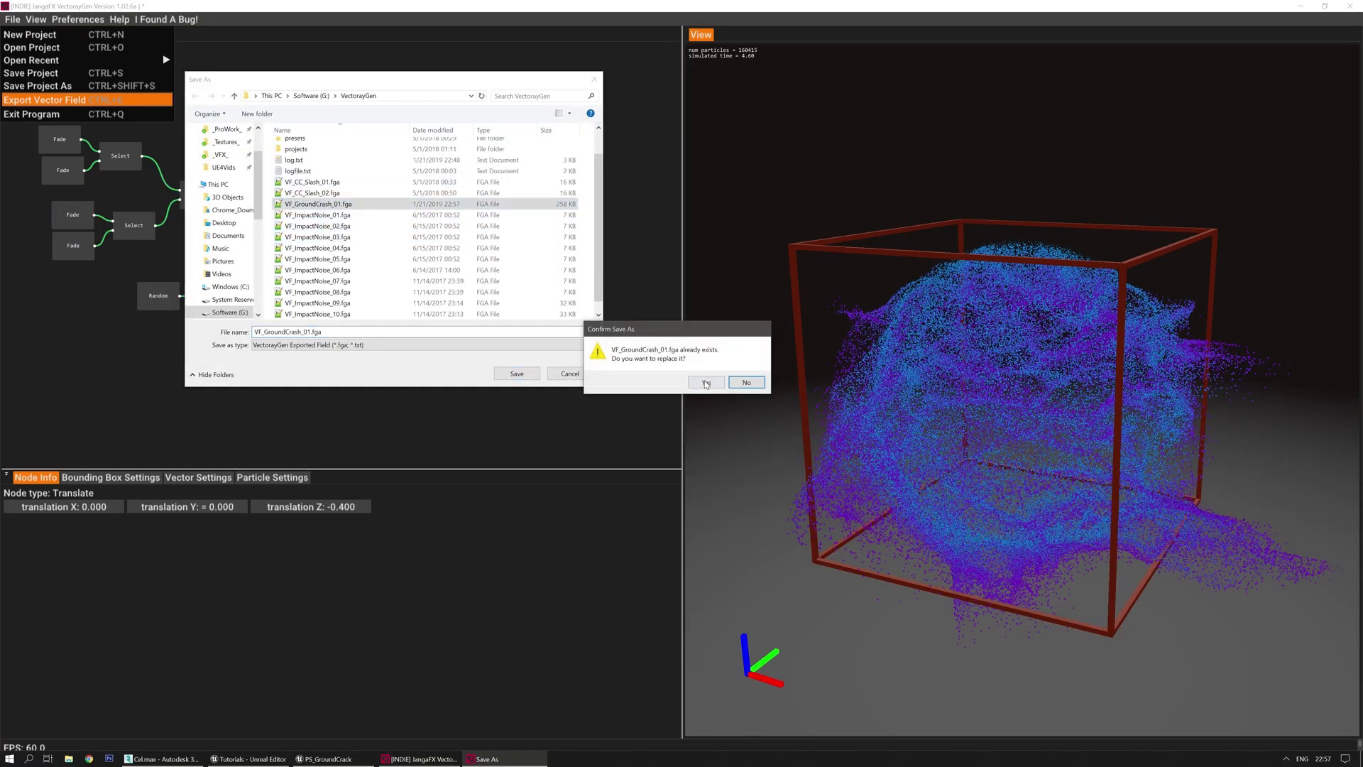
pyautogui.click(707, 383)
pyautogui.click(326, 759)
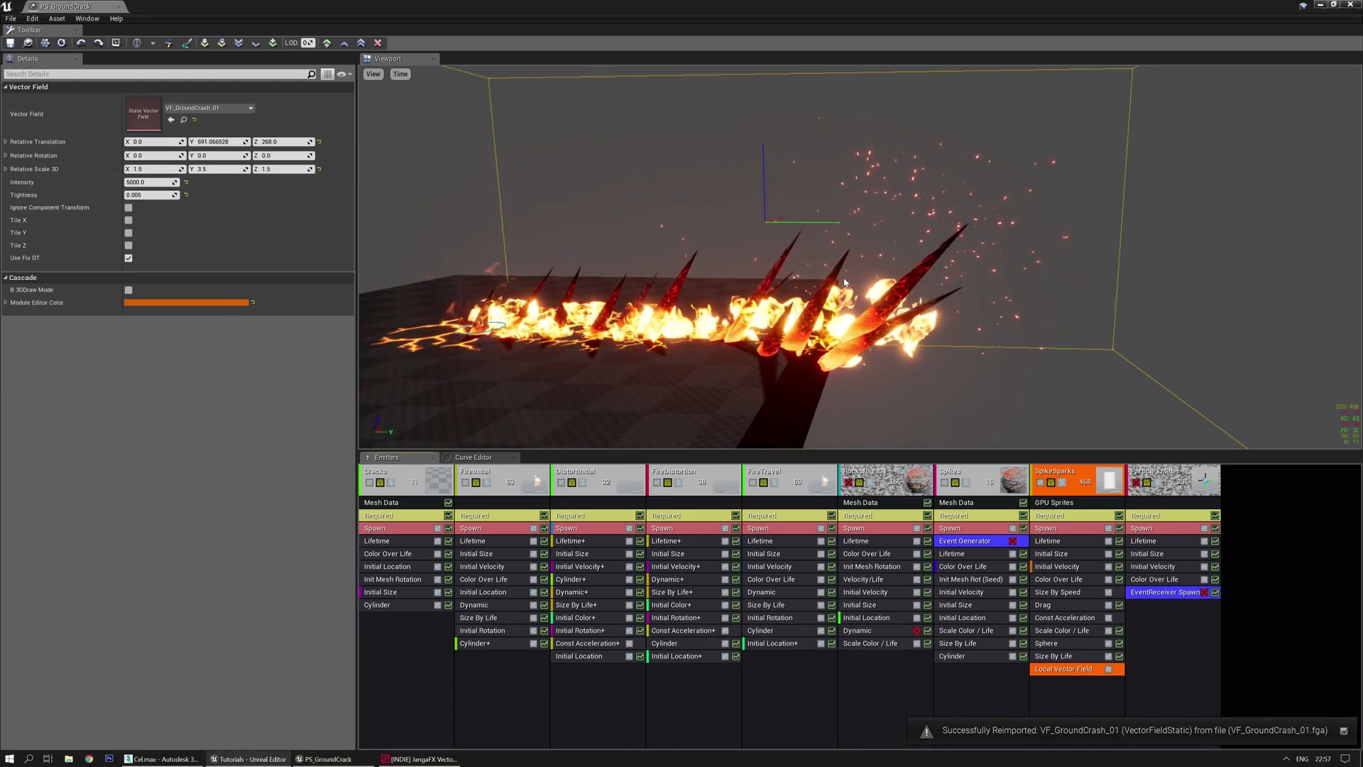
# Orbit the Cascade preview to inspect the sparks driven by the reimported field
pyautogui.moveTo(844, 283); pyautogui.dragTo(798, 221)
# Add a VF Rotation Rate module to SpikeSparks and enable View > Vector Fields in the preview
pyautogui.click(1068, 691)
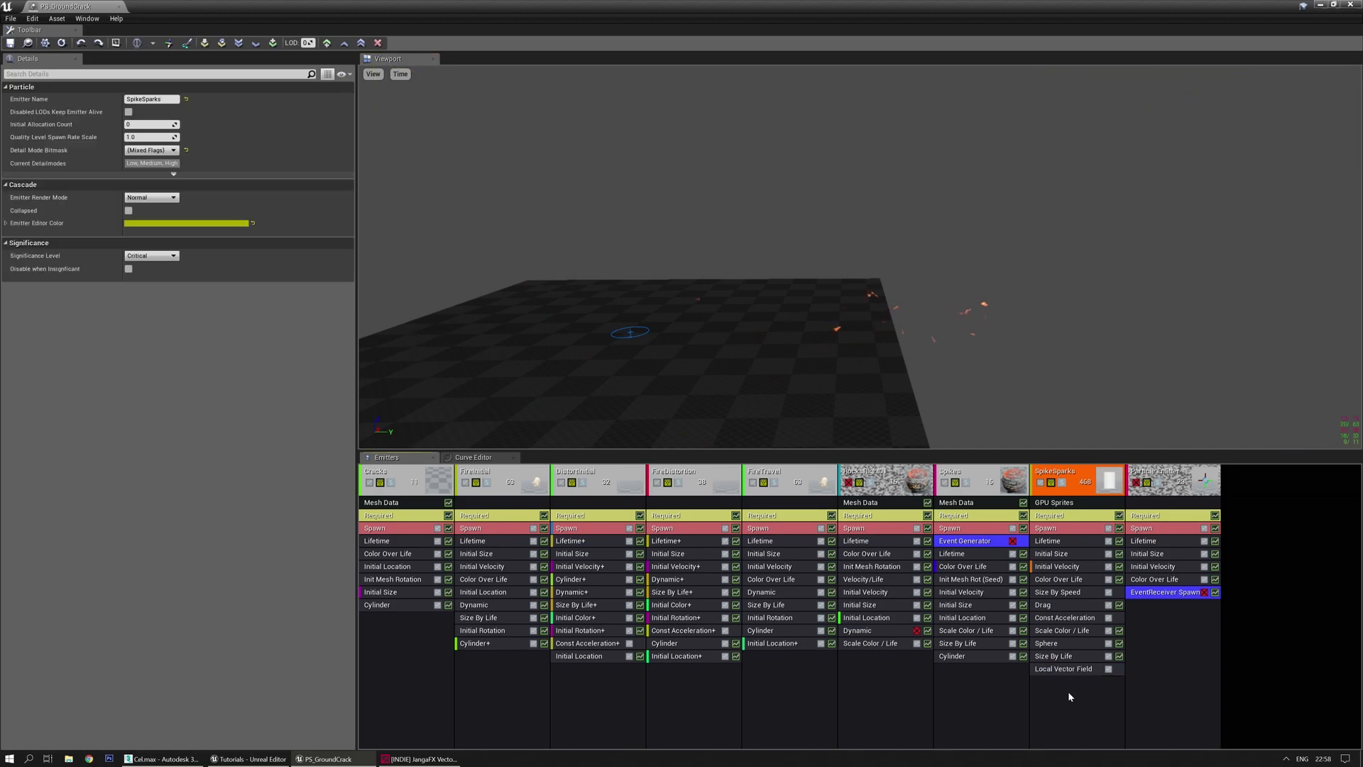
pyautogui.rightClick(1061, 684)
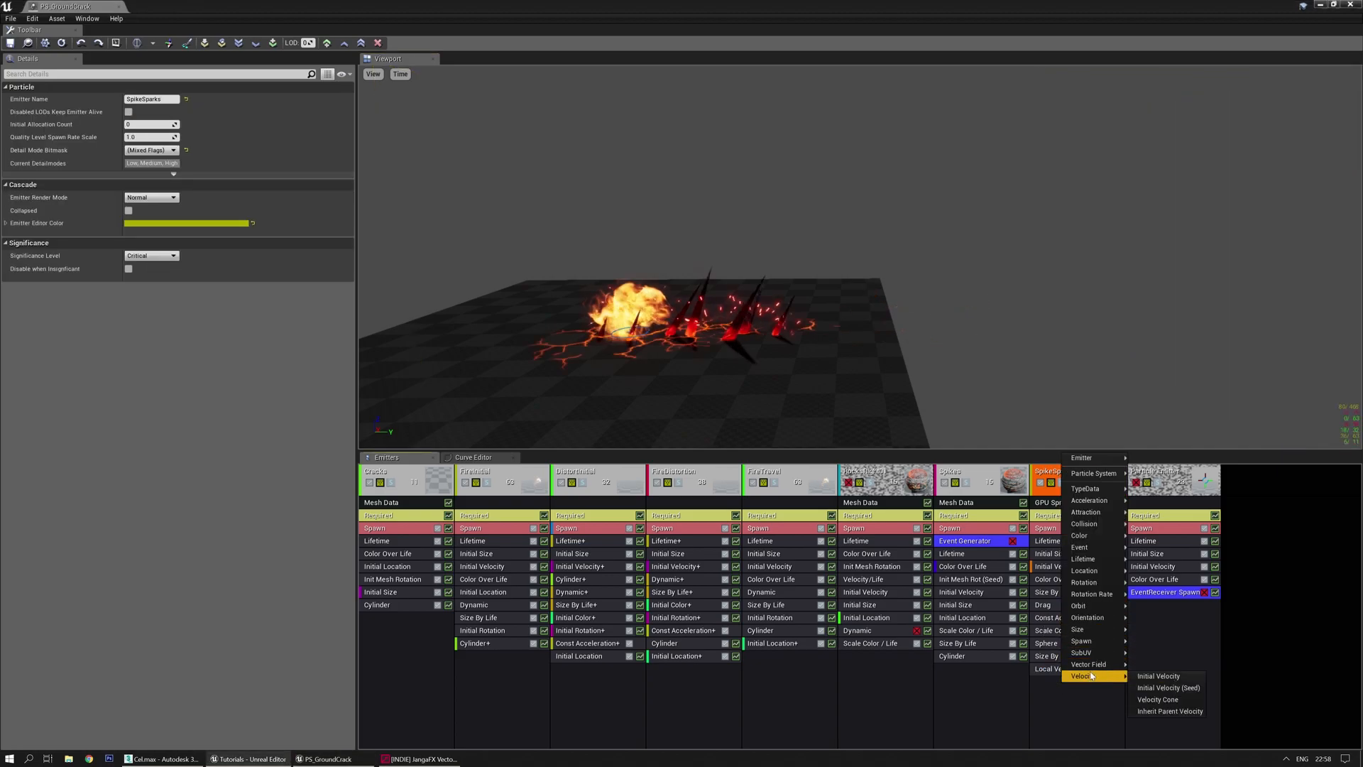
pyautogui.moveTo(1114, 665)
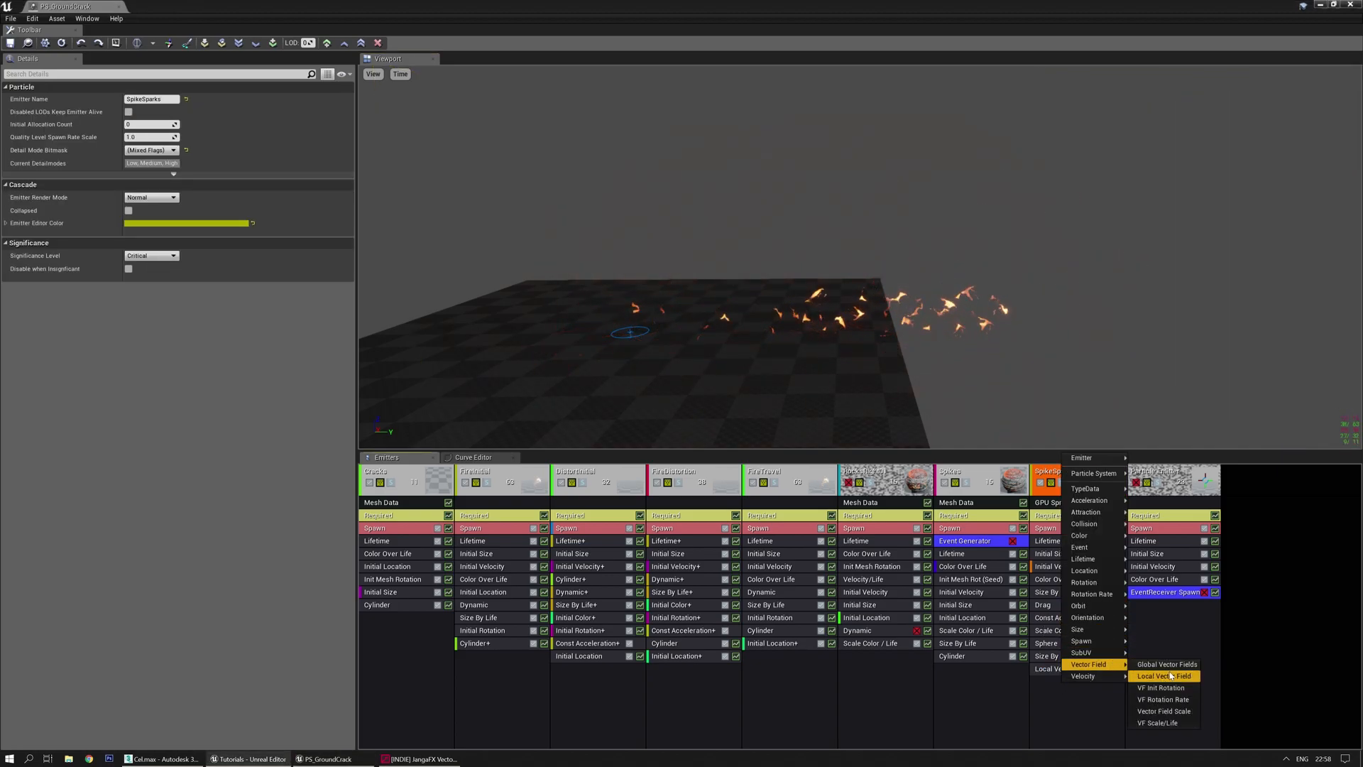
pyautogui.click(1173, 703)
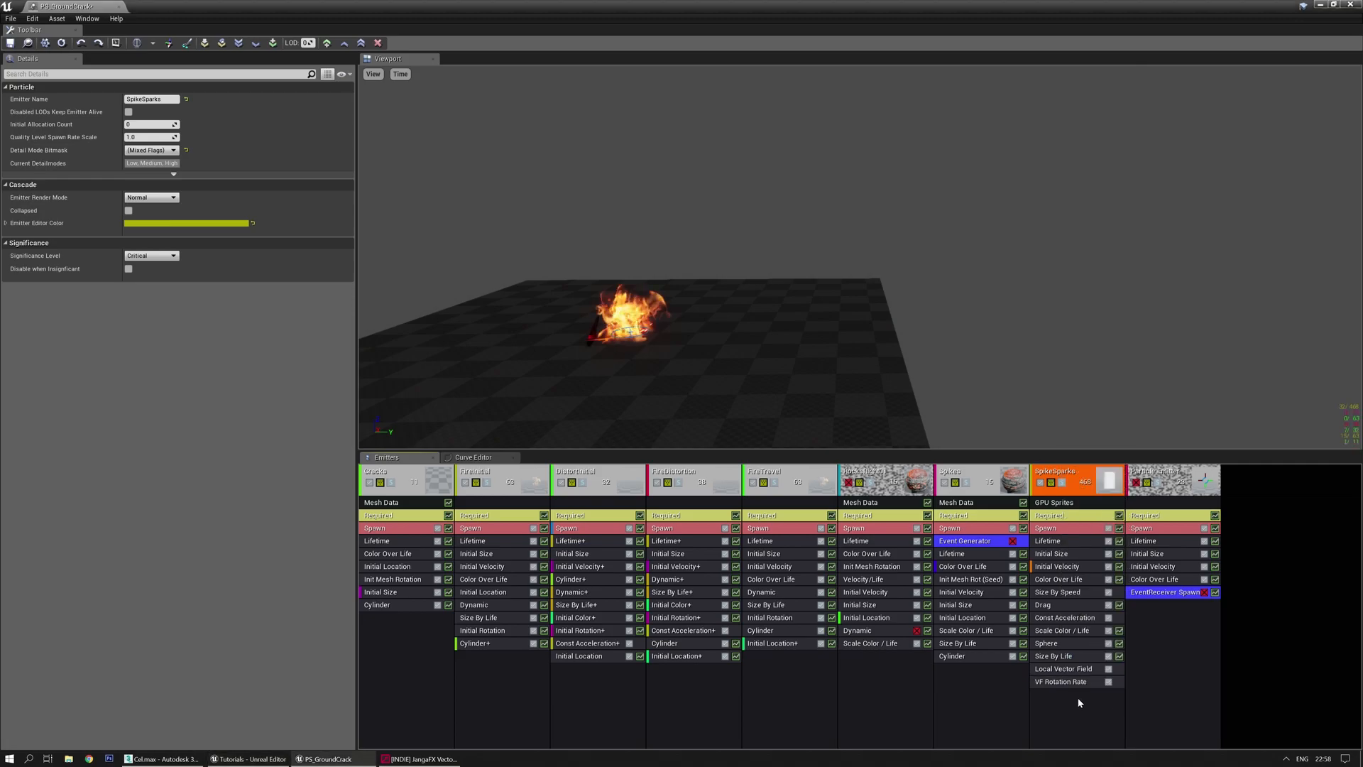
pyautogui.click(373, 74)
pyautogui.click(390, 151)
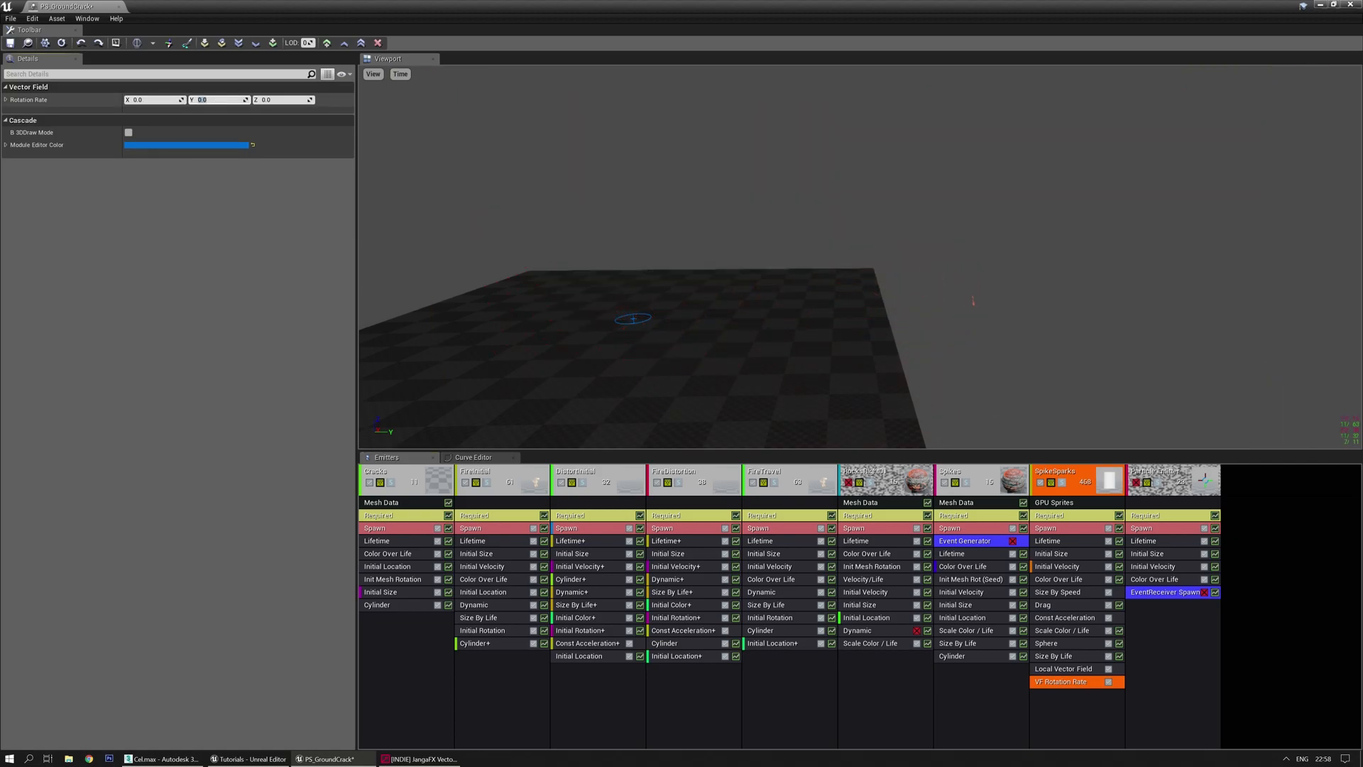
pyautogui.write('.1')
pyautogui.press('Return')
pyautogui.write('1')
pyautogui.press('Return')
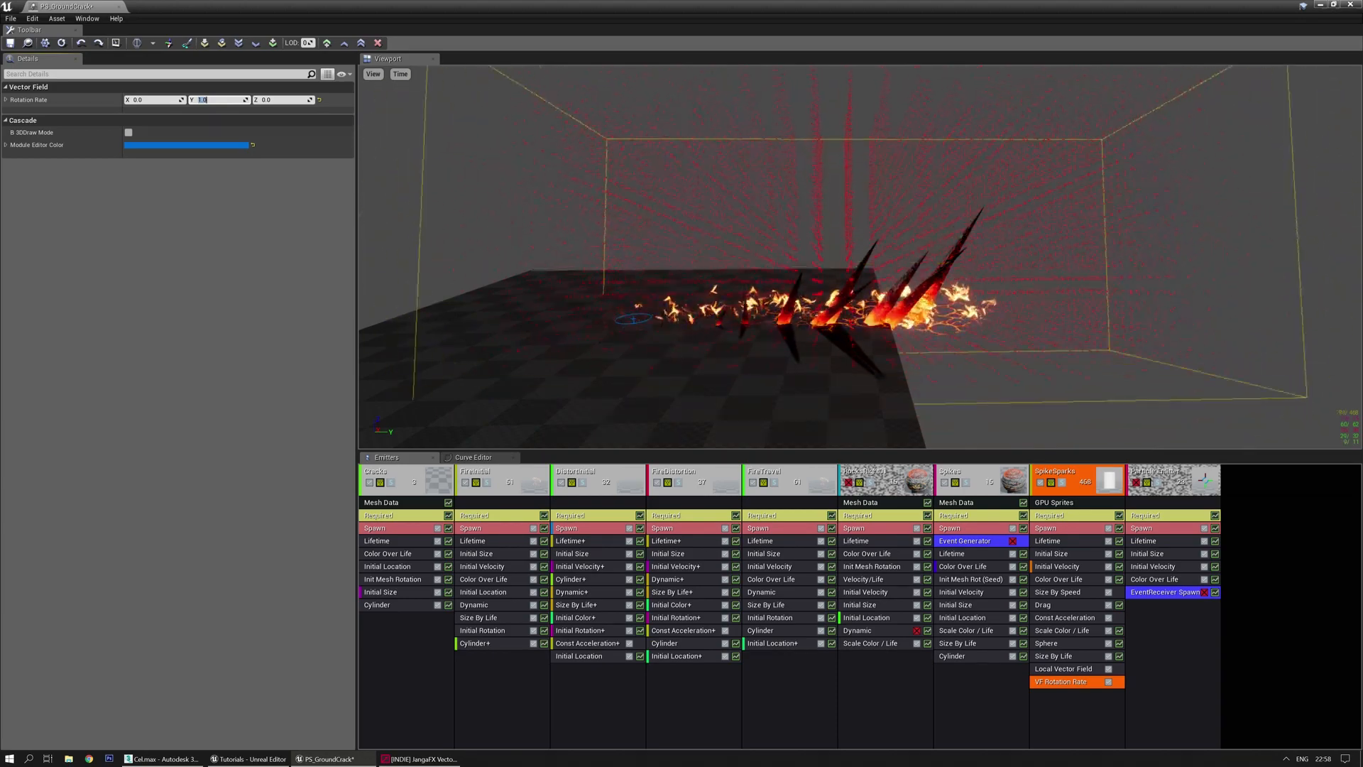
pyautogui.press('Return')
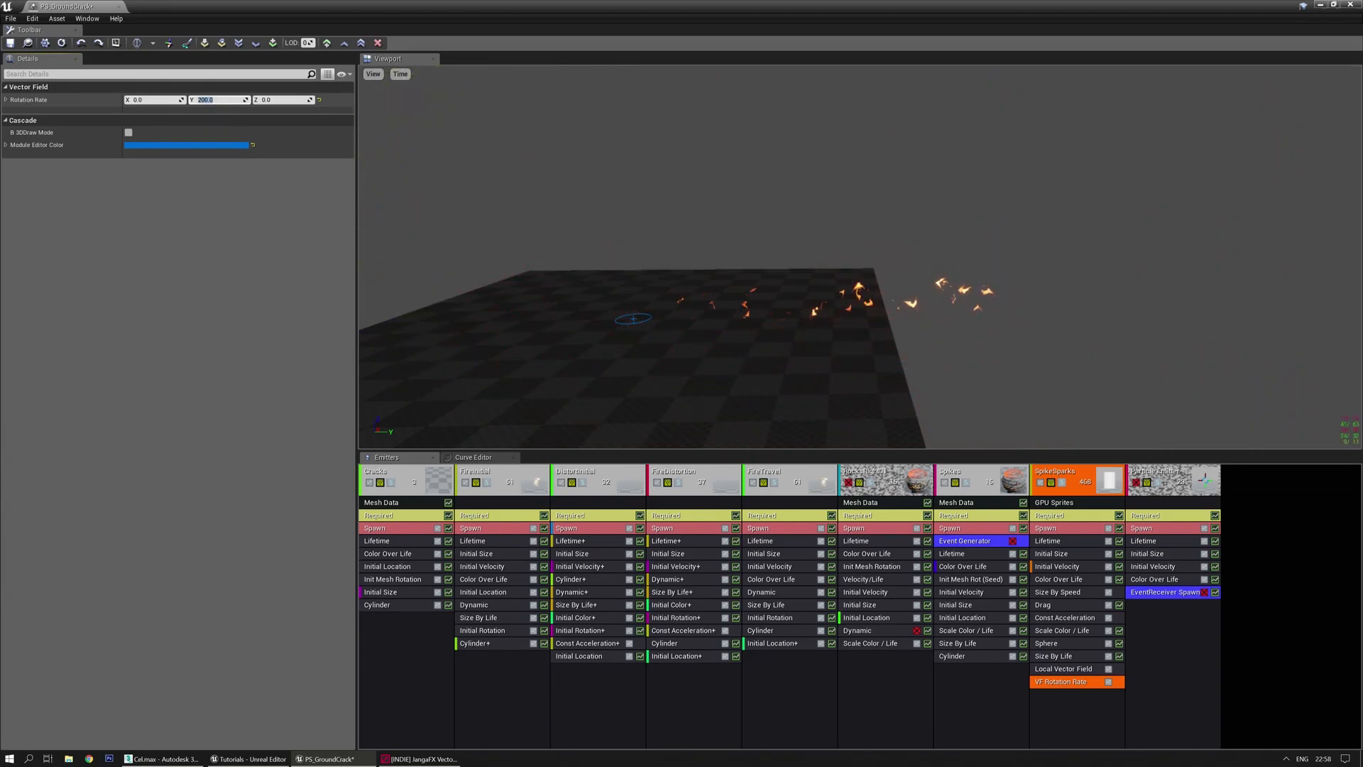
pyautogui.press('Return')
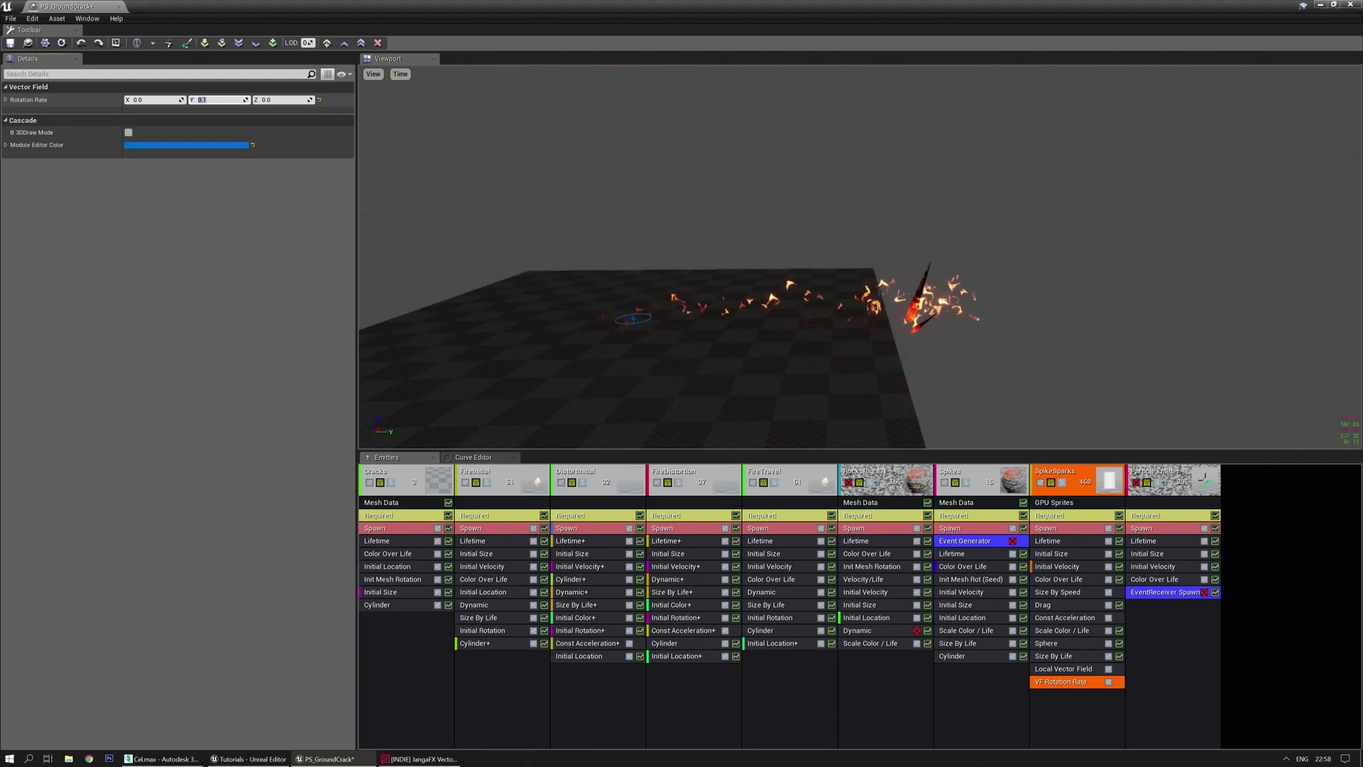
pyautogui.write('0')
pyautogui.press('Tab')
# Try X rotation rates of 1 and 0.1 on the VF Rotation Rate module
pyautogui.write('1')
pyautogui.press('Return')
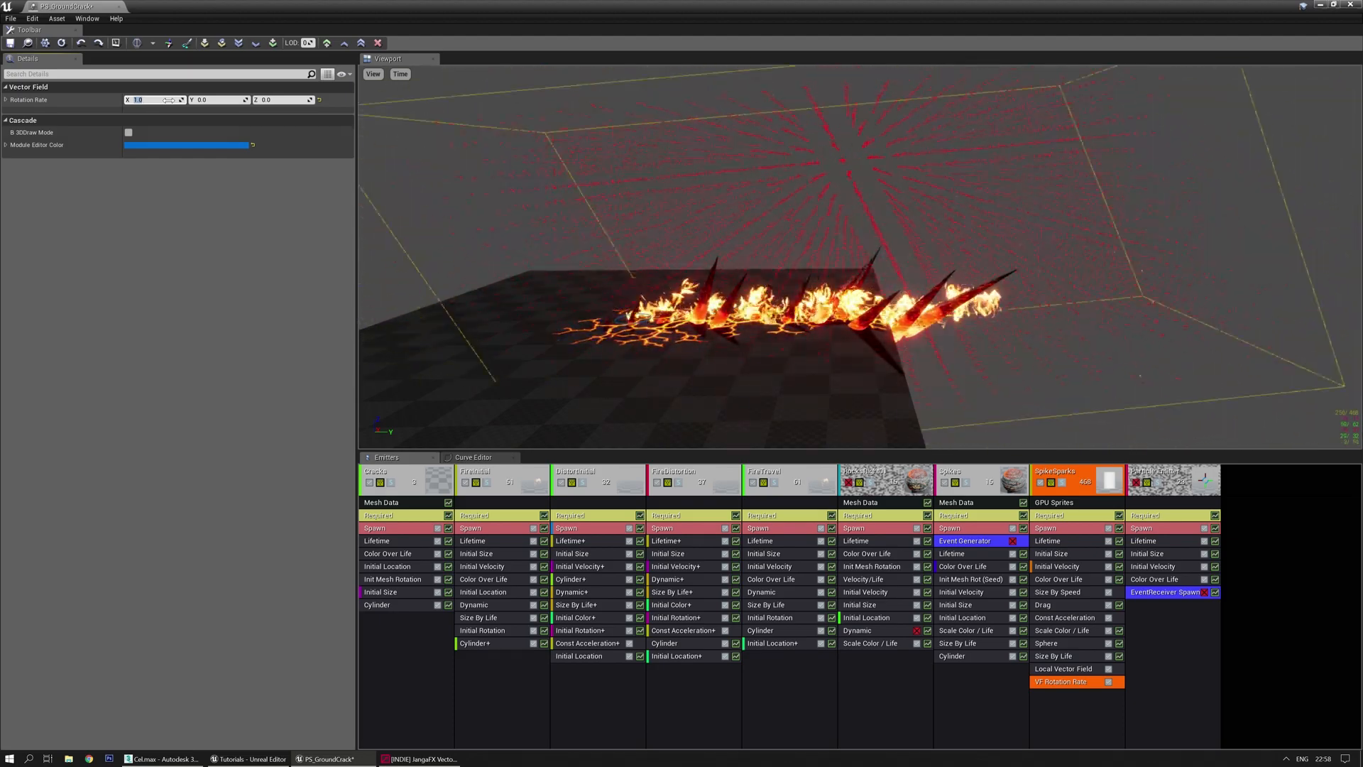
pyautogui.write('-0.1')
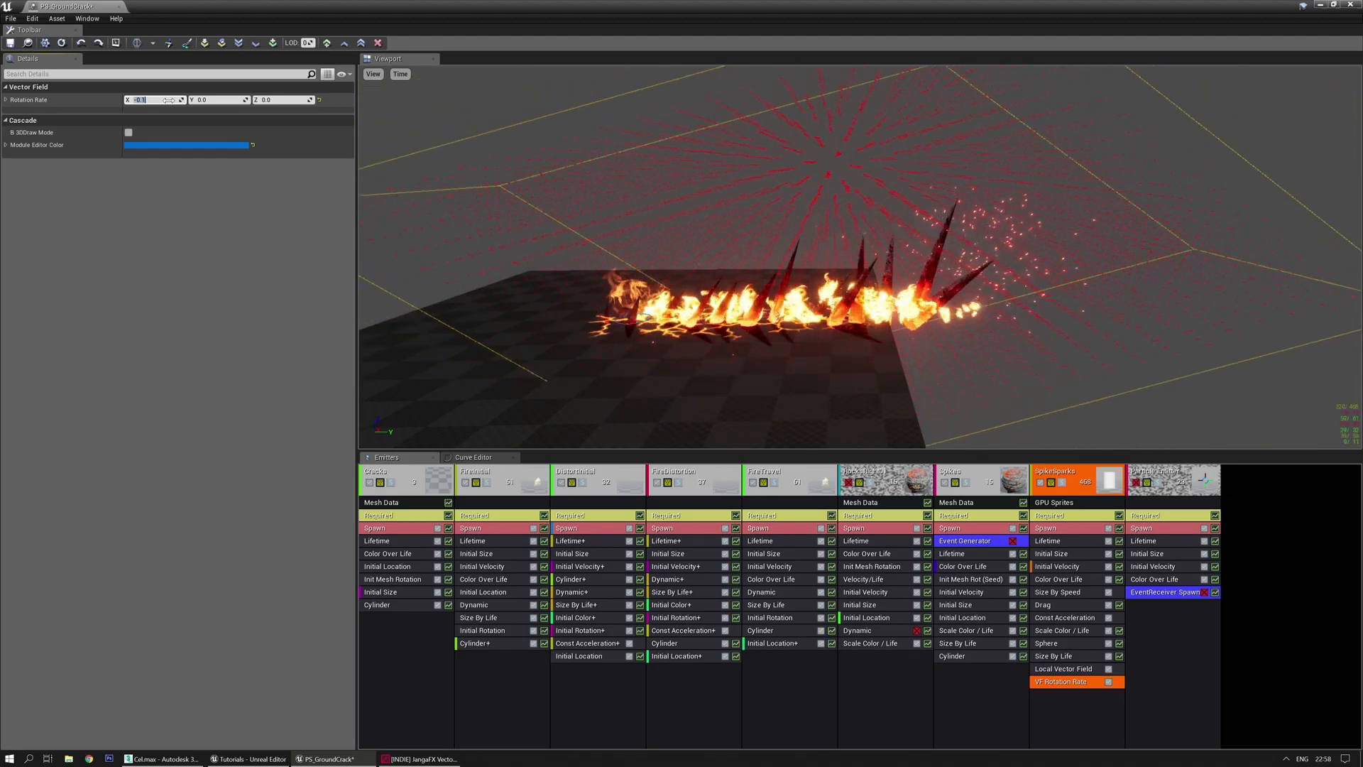
pyautogui.write('-0')
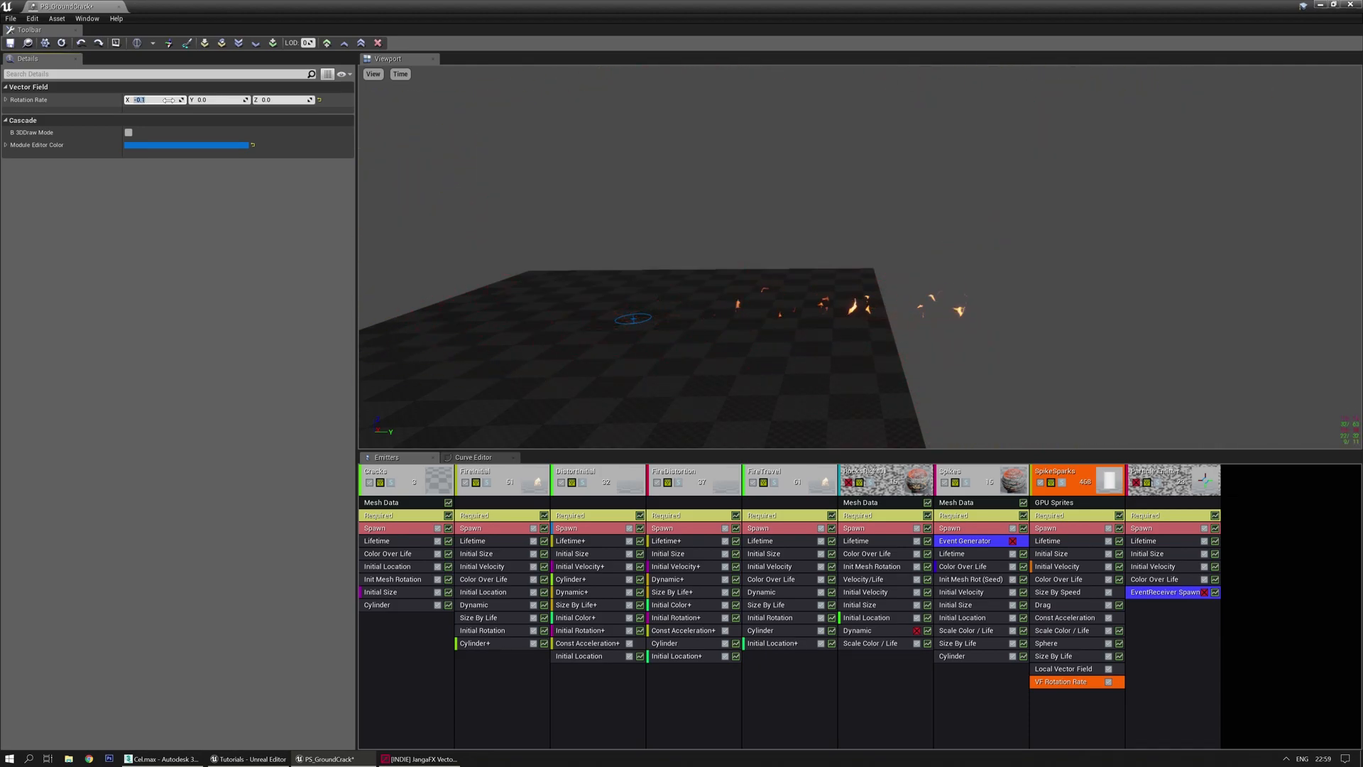
pyautogui.write('0.1')
pyautogui.press('Return')
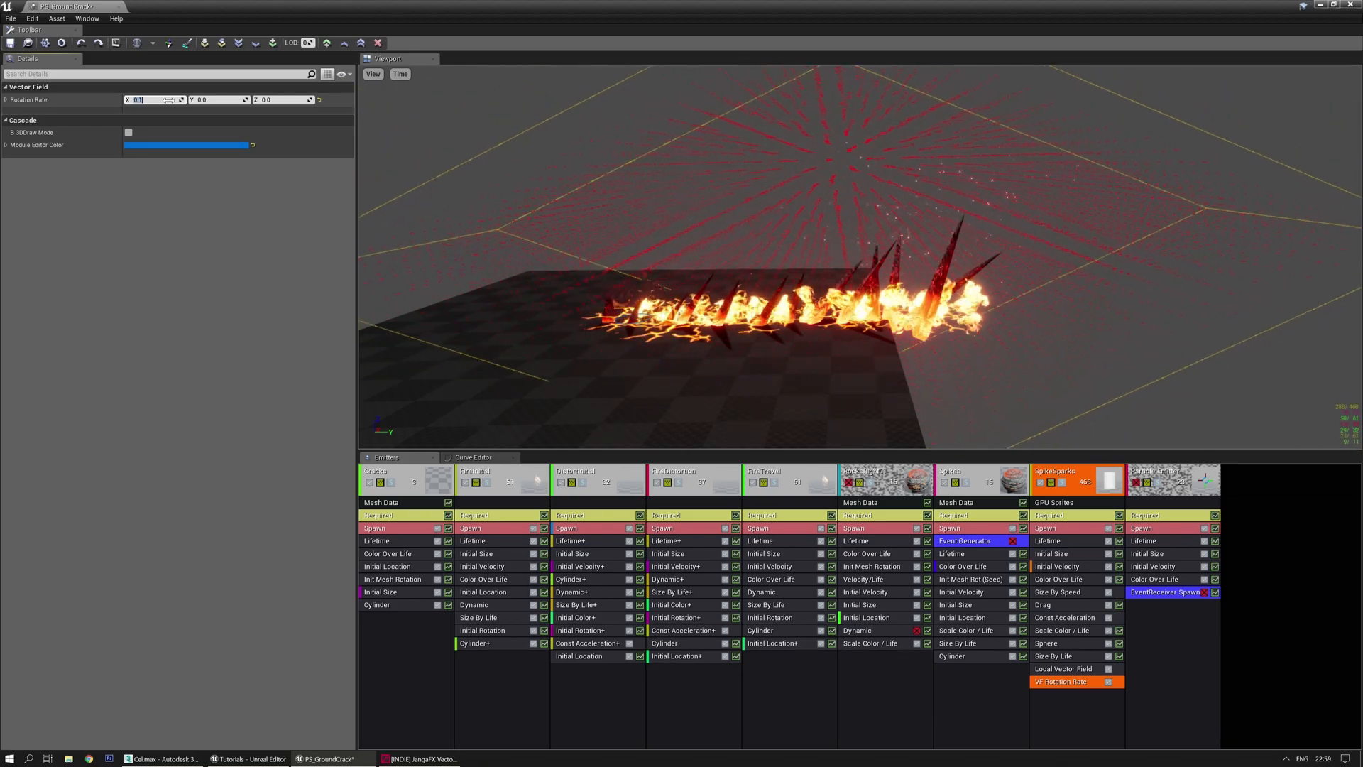
pyautogui.moveTo(435, 148)
pyautogui.mouseDown(button='right')
pyautogui.moveTo(454, 147)
pyautogui.moveTo(462, 117)
pyautogui.moveTo(454, 135)
pyautogui.moveTo(497, 139)
pyautogui.moveTo(384, 149)
pyautogui.moveTo(419, 146)
pyautogui.mouseUp(button='right')
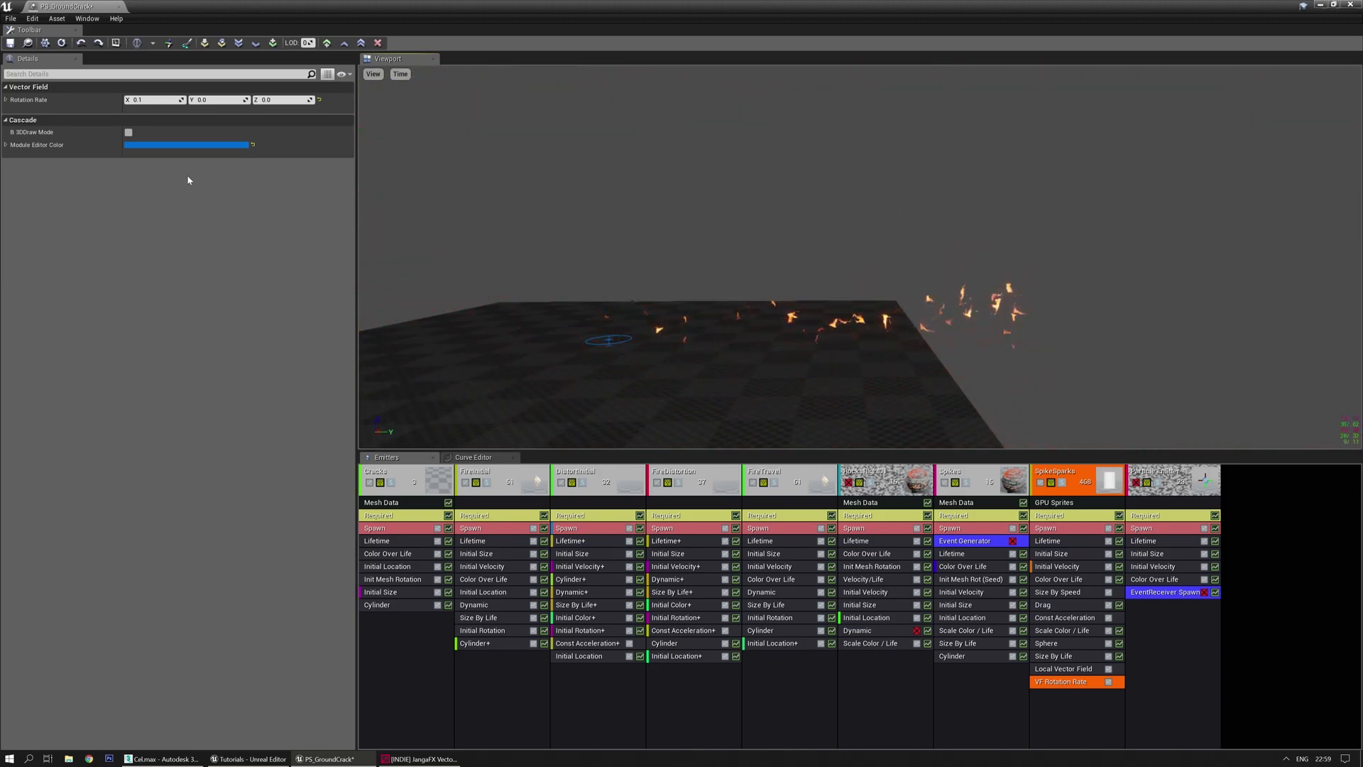
# Test -0.1 and -0.01, then settle the X rotation rate at -0.05
pyautogui.click(158, 101)
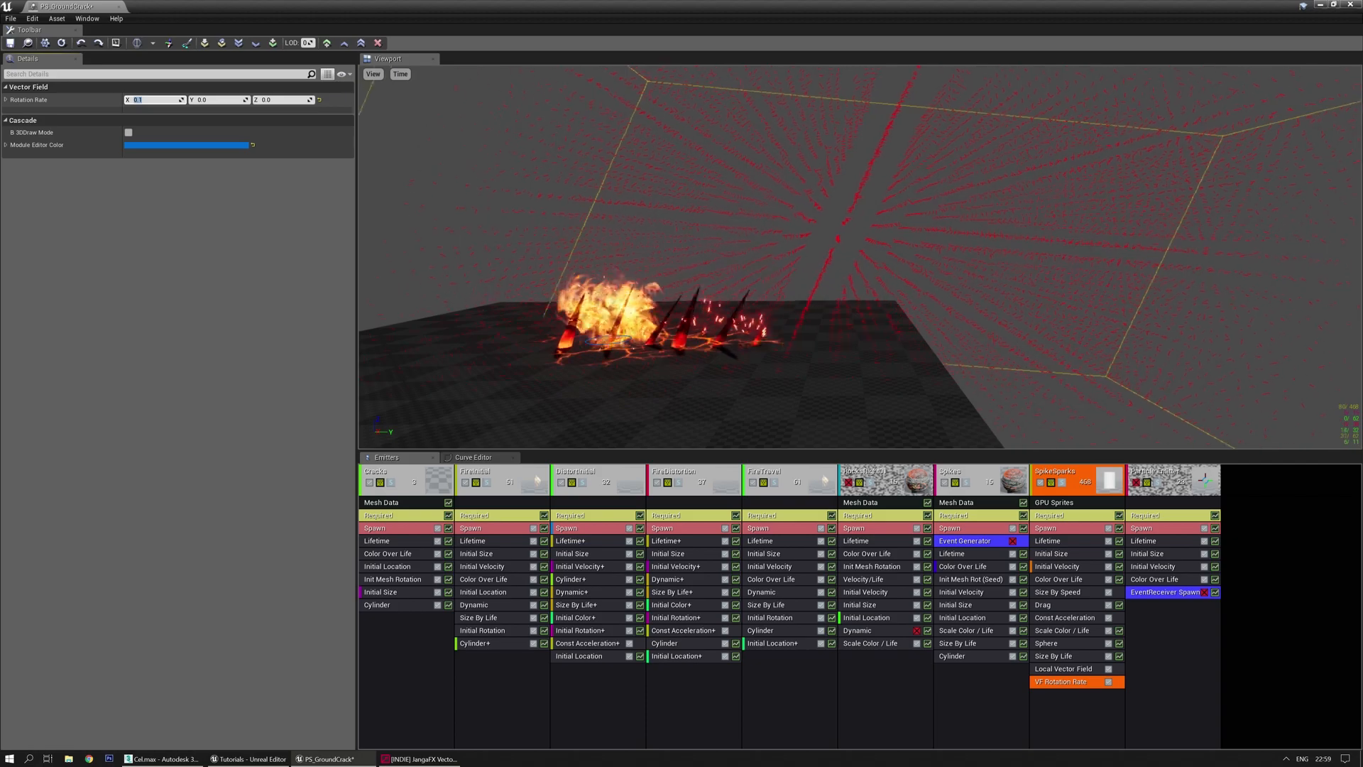
pyautogui.write('-0.1')
pyautogui.press('Return')
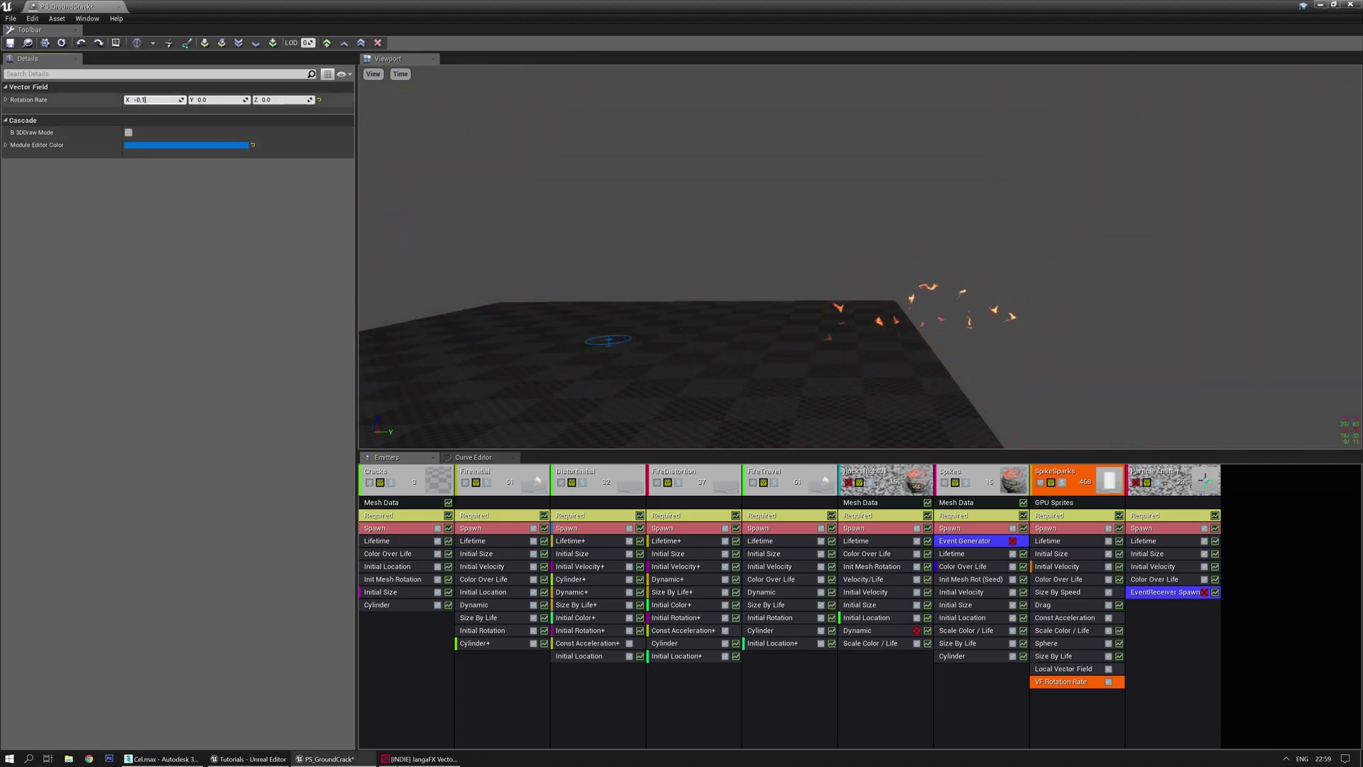
pyautogui.press('Return')
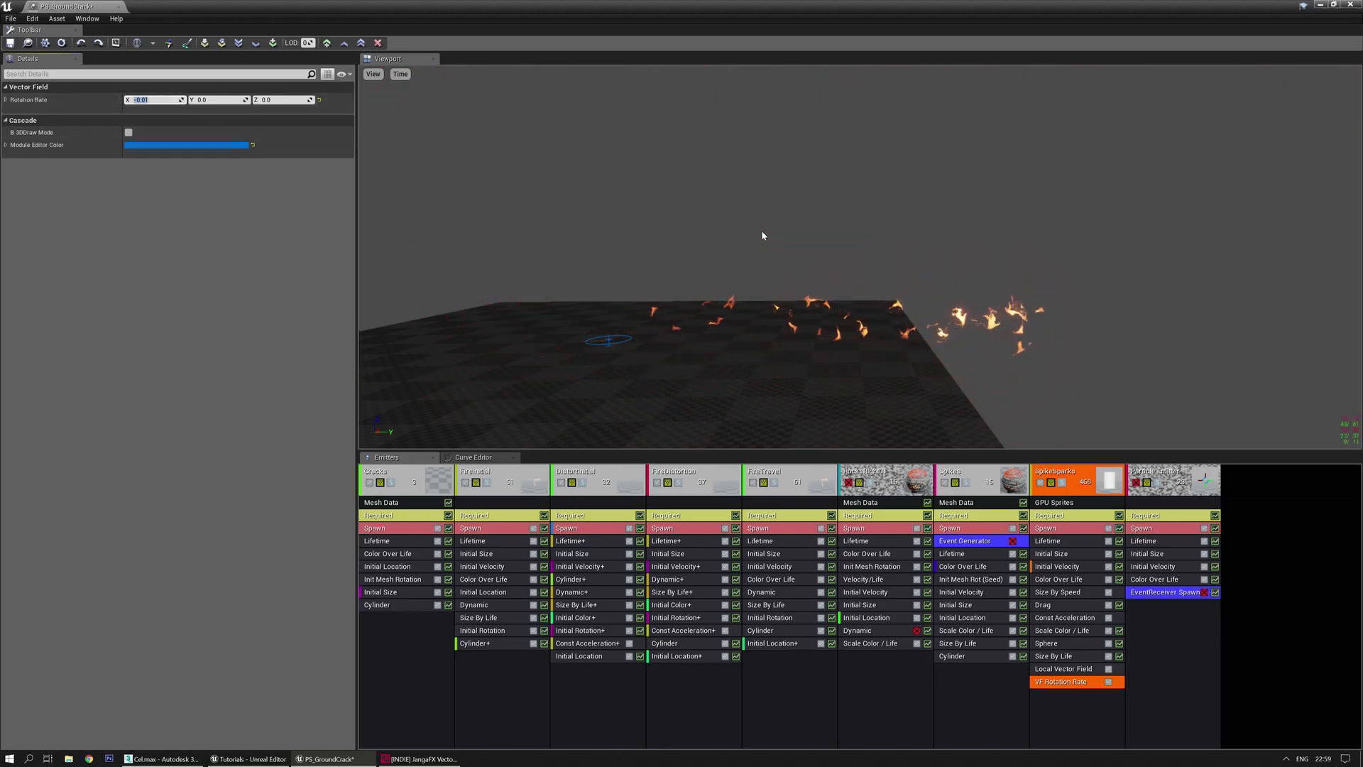
pyautogui.write('5')
pyautogui.press('Return')
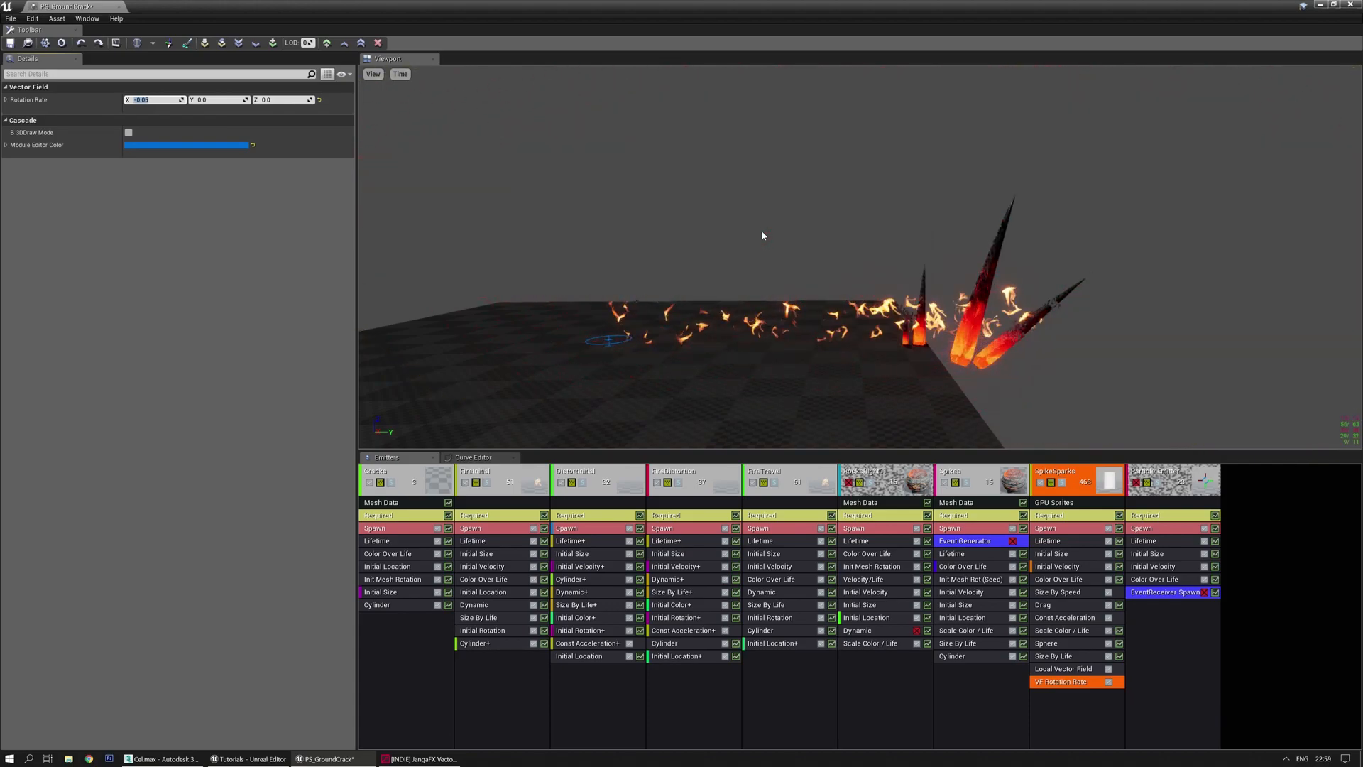
pyautogui.click(1065, 670)
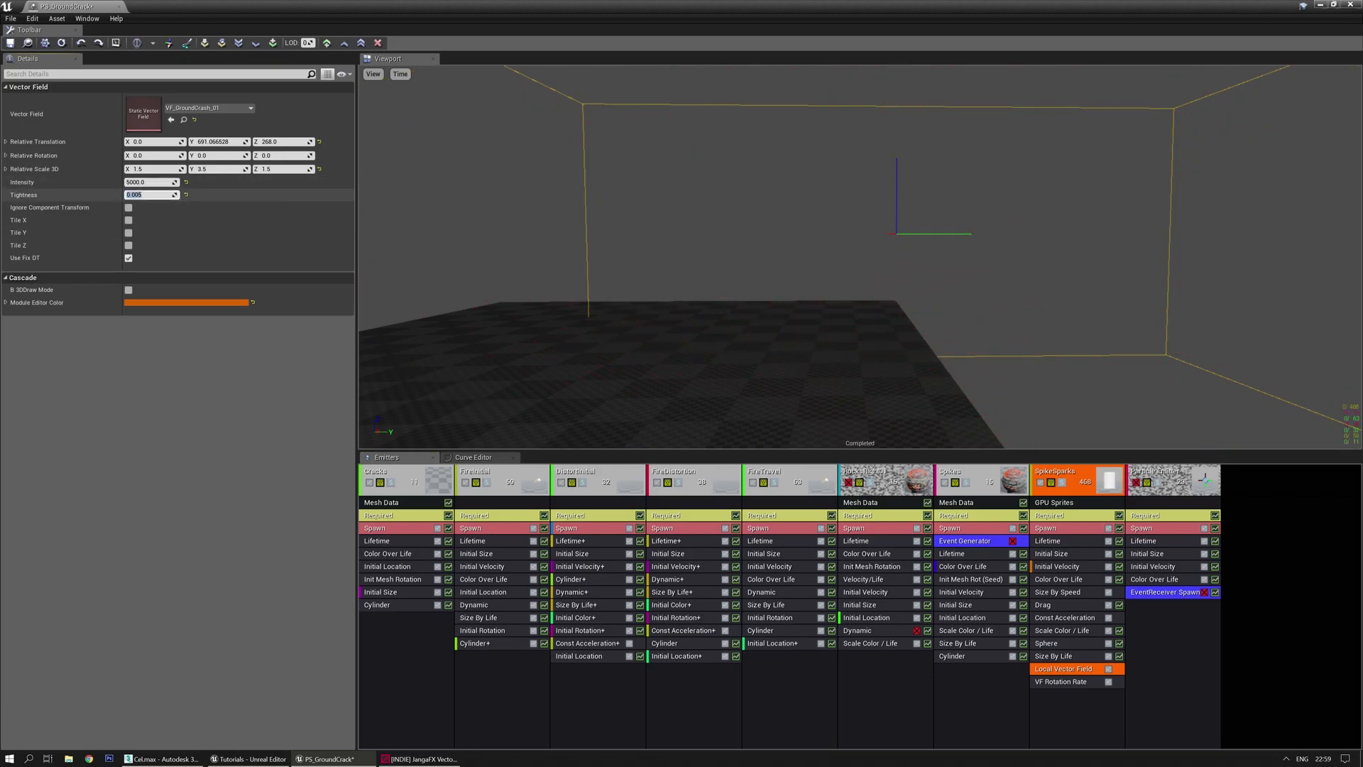
# Halve the Local Vector Field Tightness to 0.0025 and untick View > Vector Fields
pyautogui.write('2')
pyautogui.press('Return')
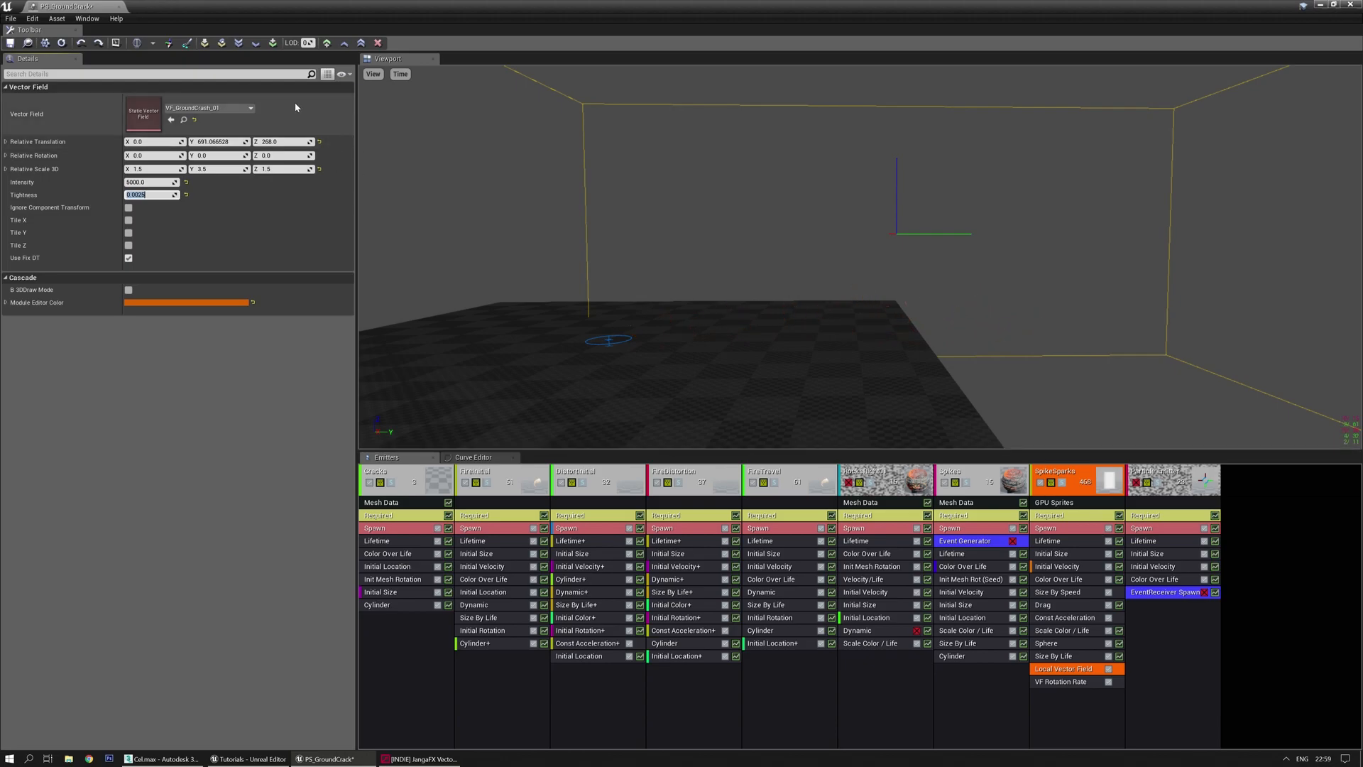
pyautogui.click(372, 74)
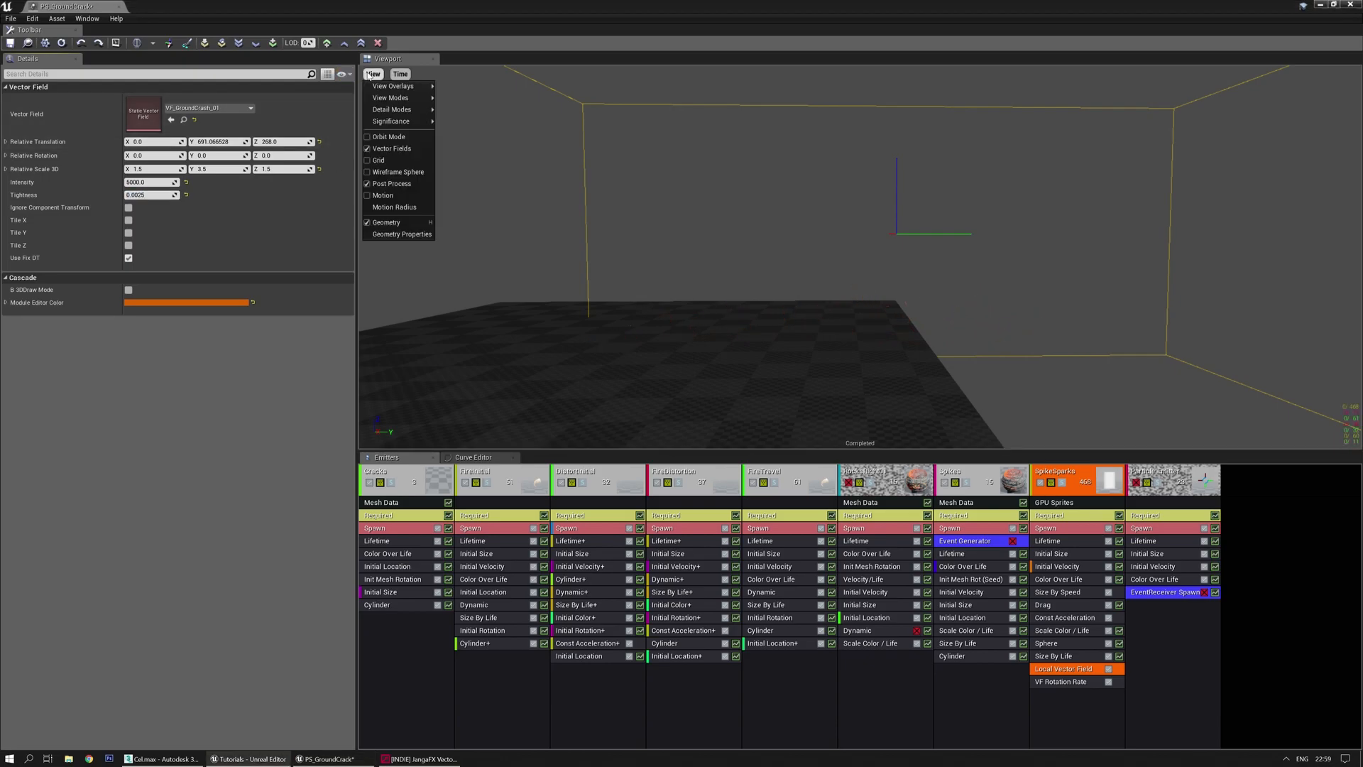
pyautogui.click(389, 148)
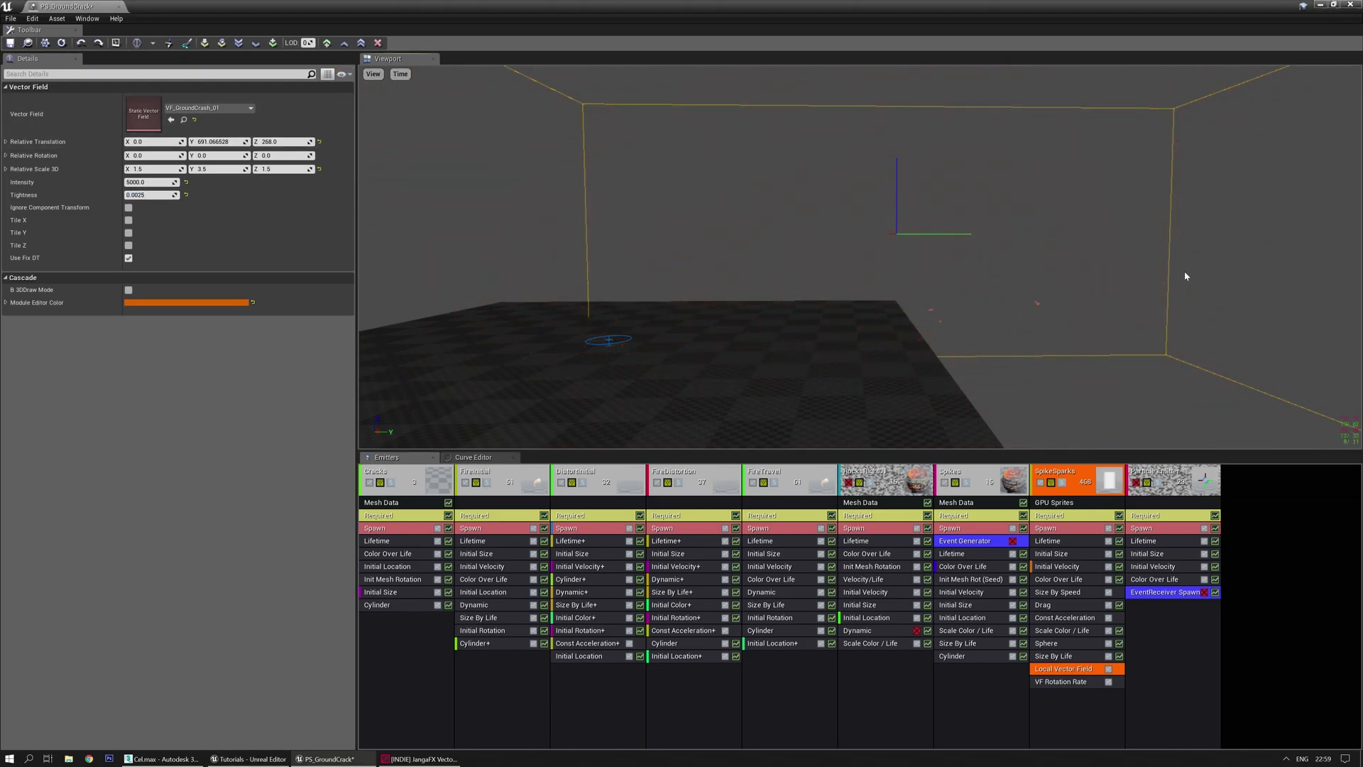
# Select the Sphere module, then switch back to the level editor for testing
pyautogui.click(1077, 644)
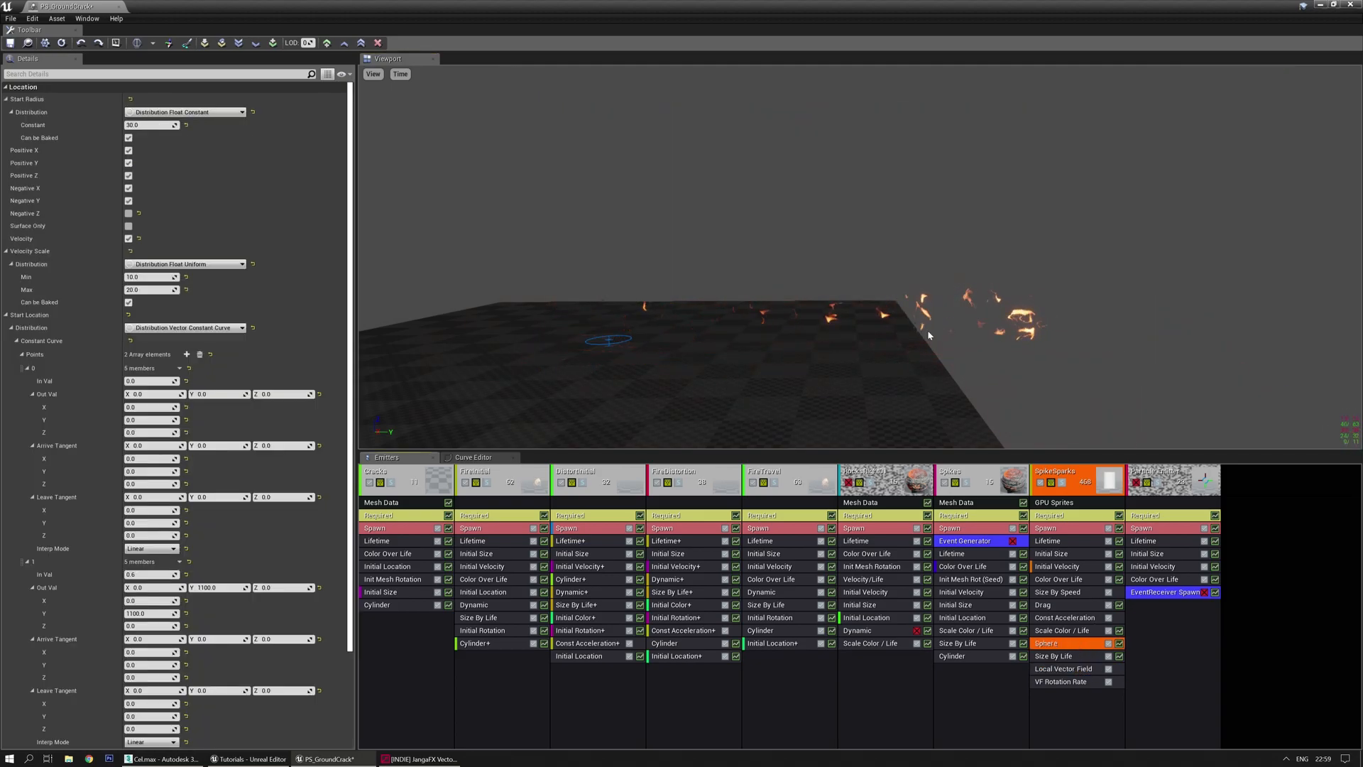
pyautogui.doubleClick(879, 6)
pyautogui.click(131, 43)
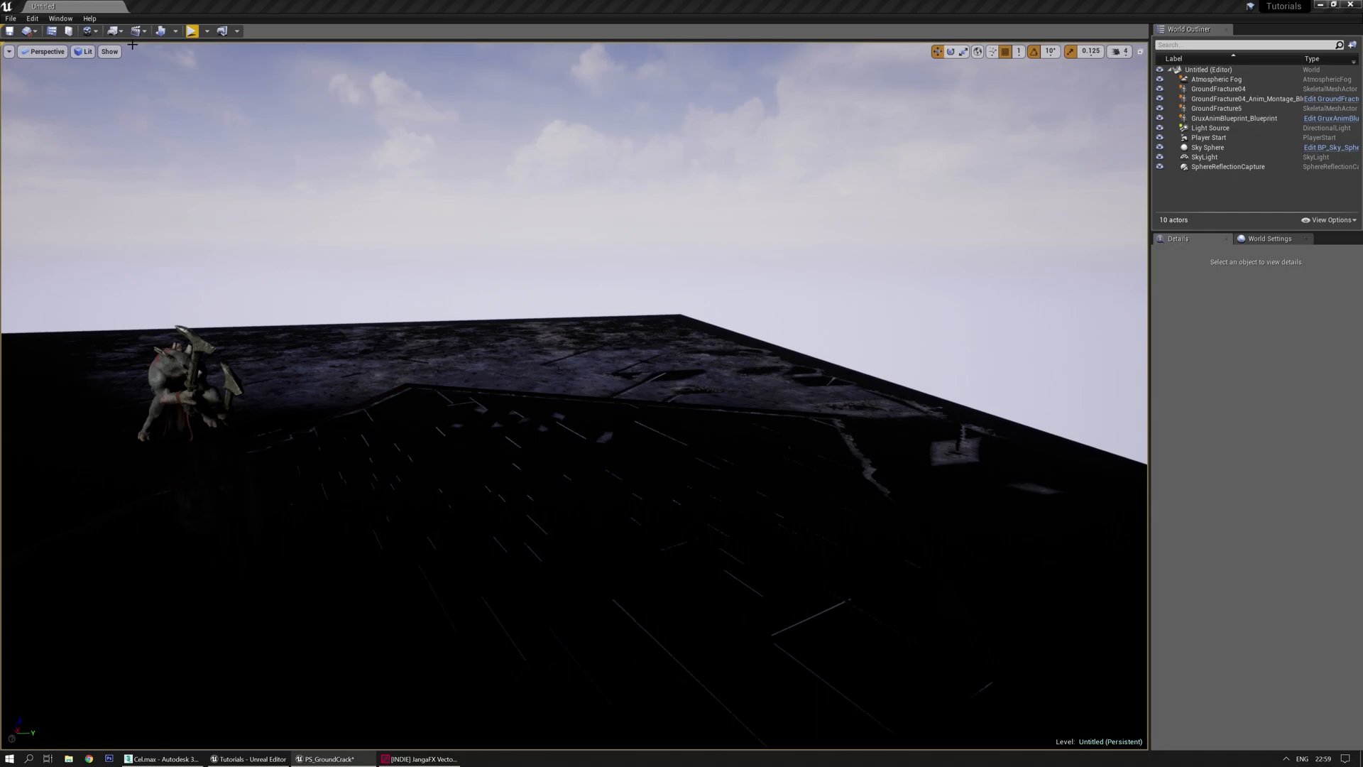
# Play-test the level, set Application Scale to 1.37, and reopen PS_GroundCrack maximized
pyautogui.click(190, 32)
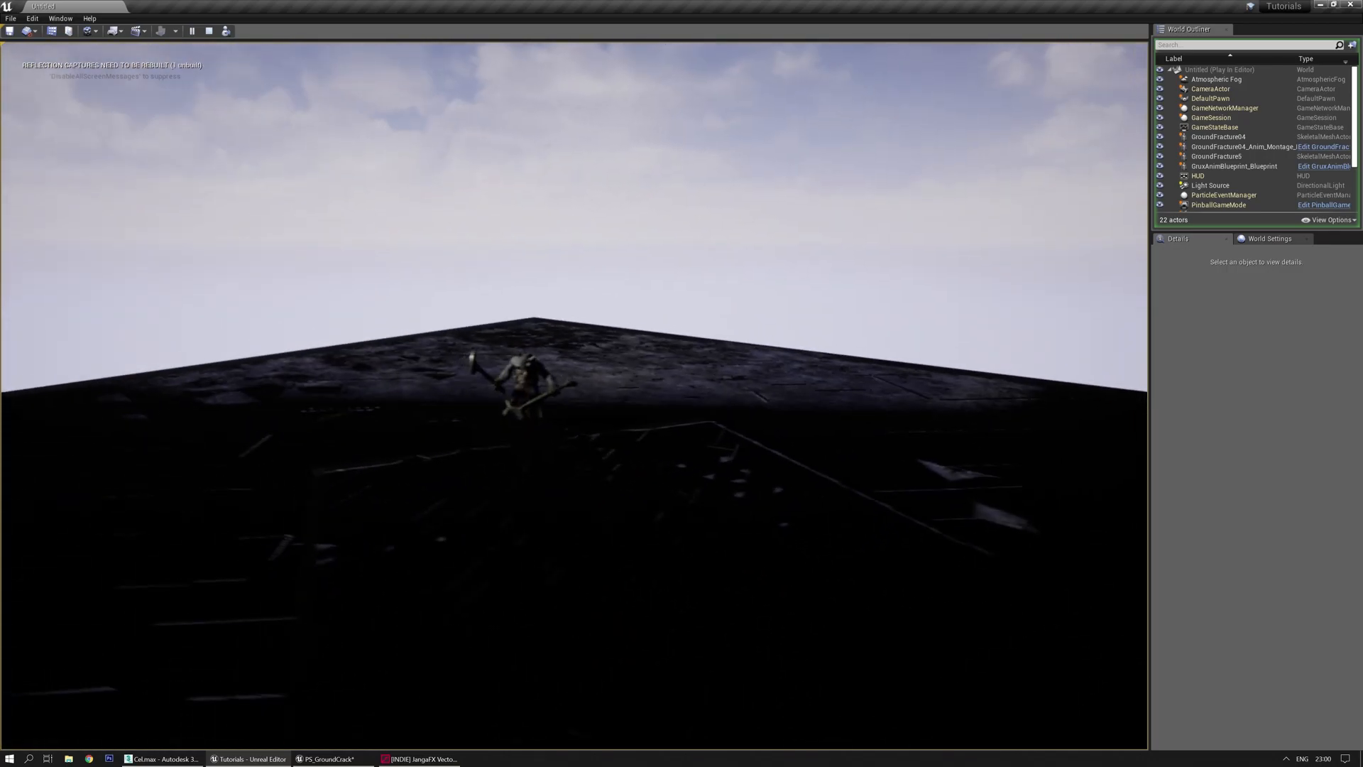
pyautogui.press('Escape')
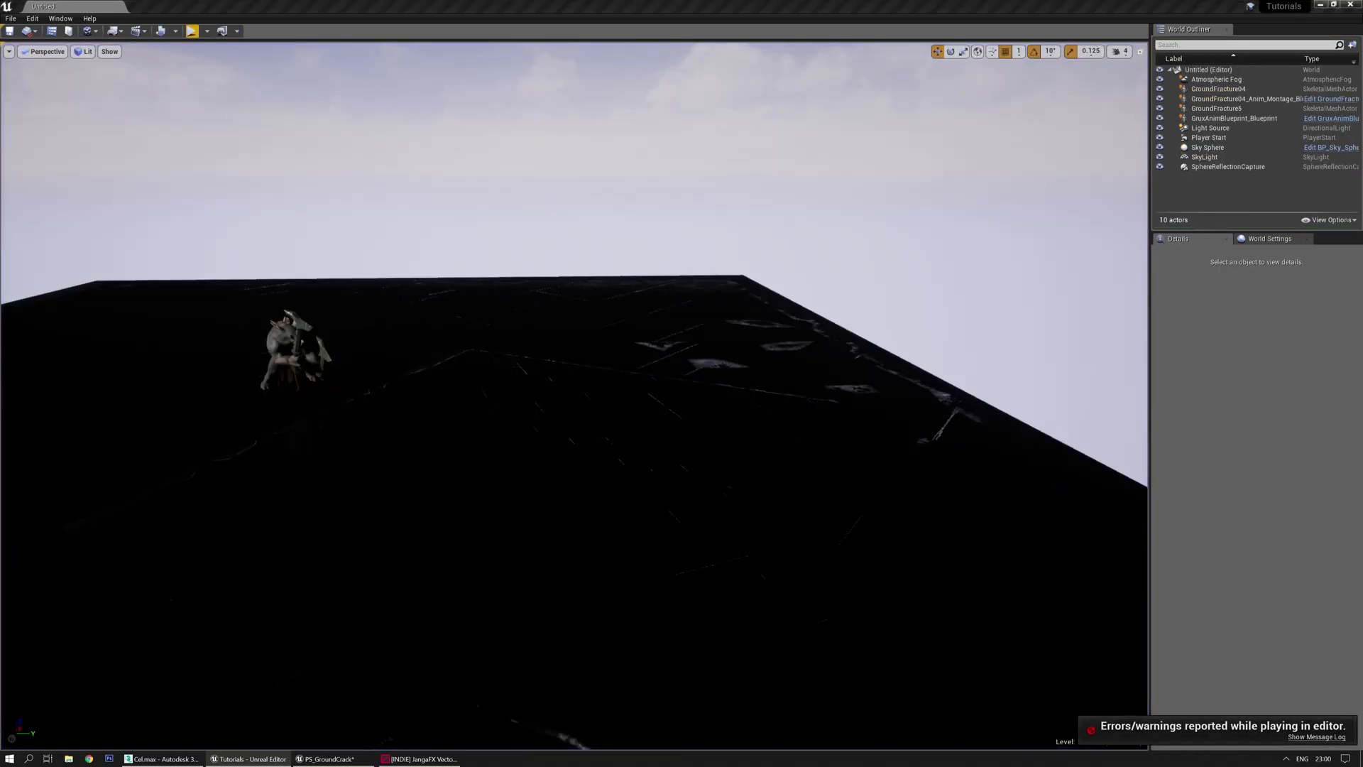
pyautogui.click(49, 20)
pyautogui.moveTo(104, 206)
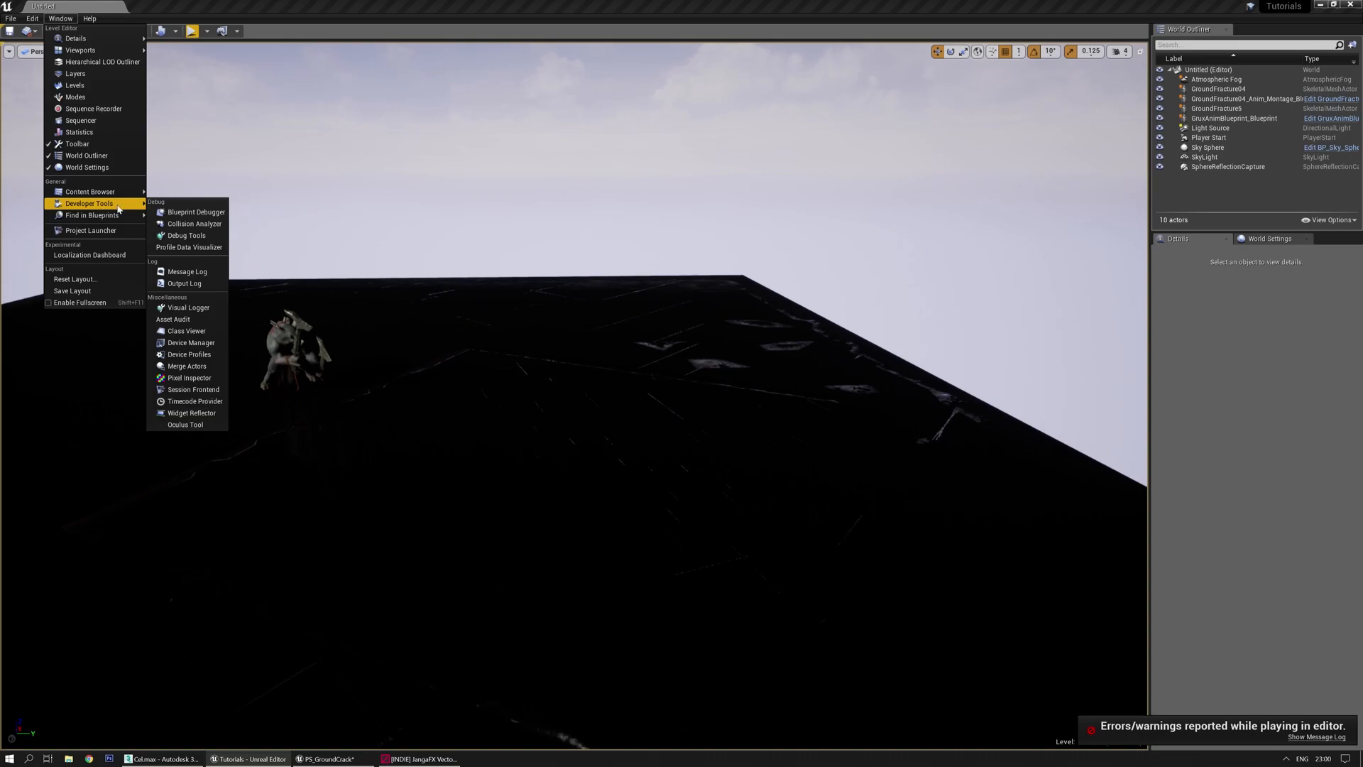
pyautogui.click(192, 414)
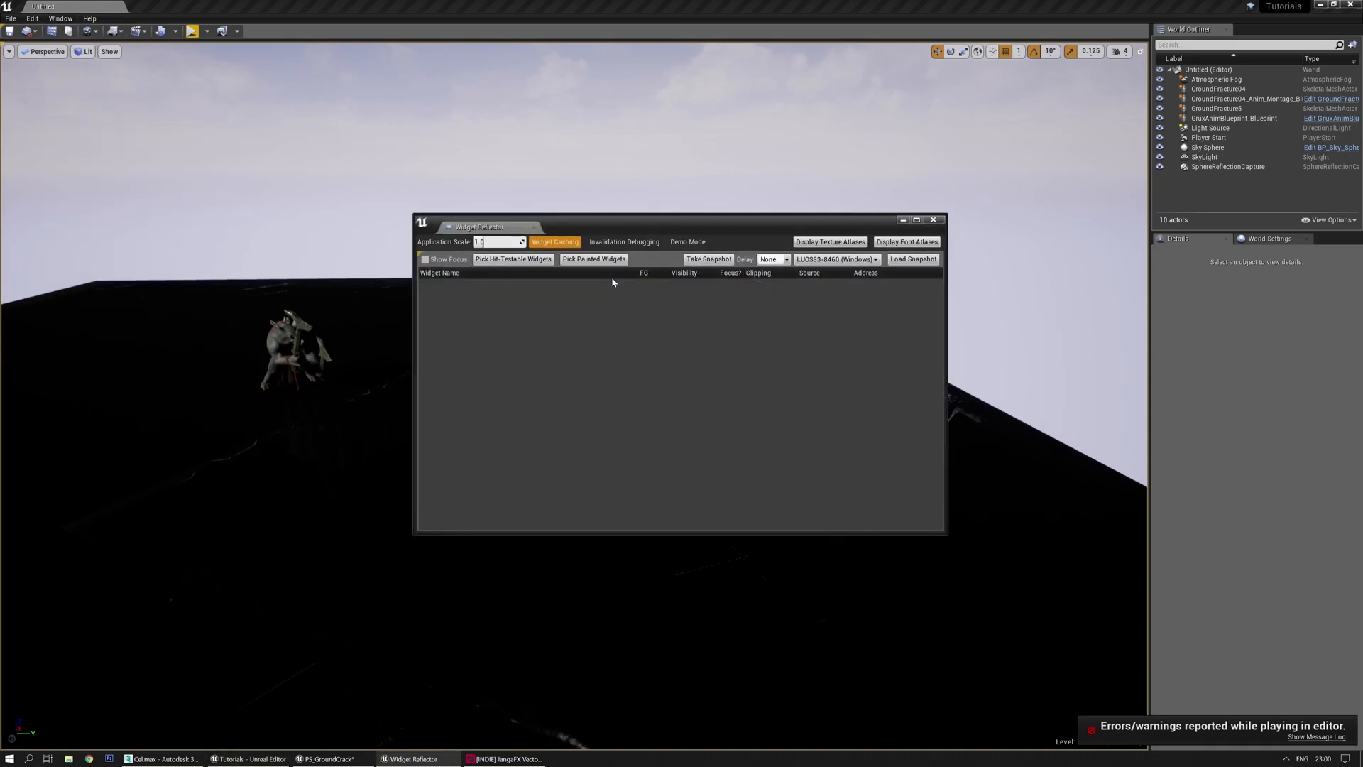
pyautogui.moveTo(507, 241); pyautogui.dragTo(539, 257)
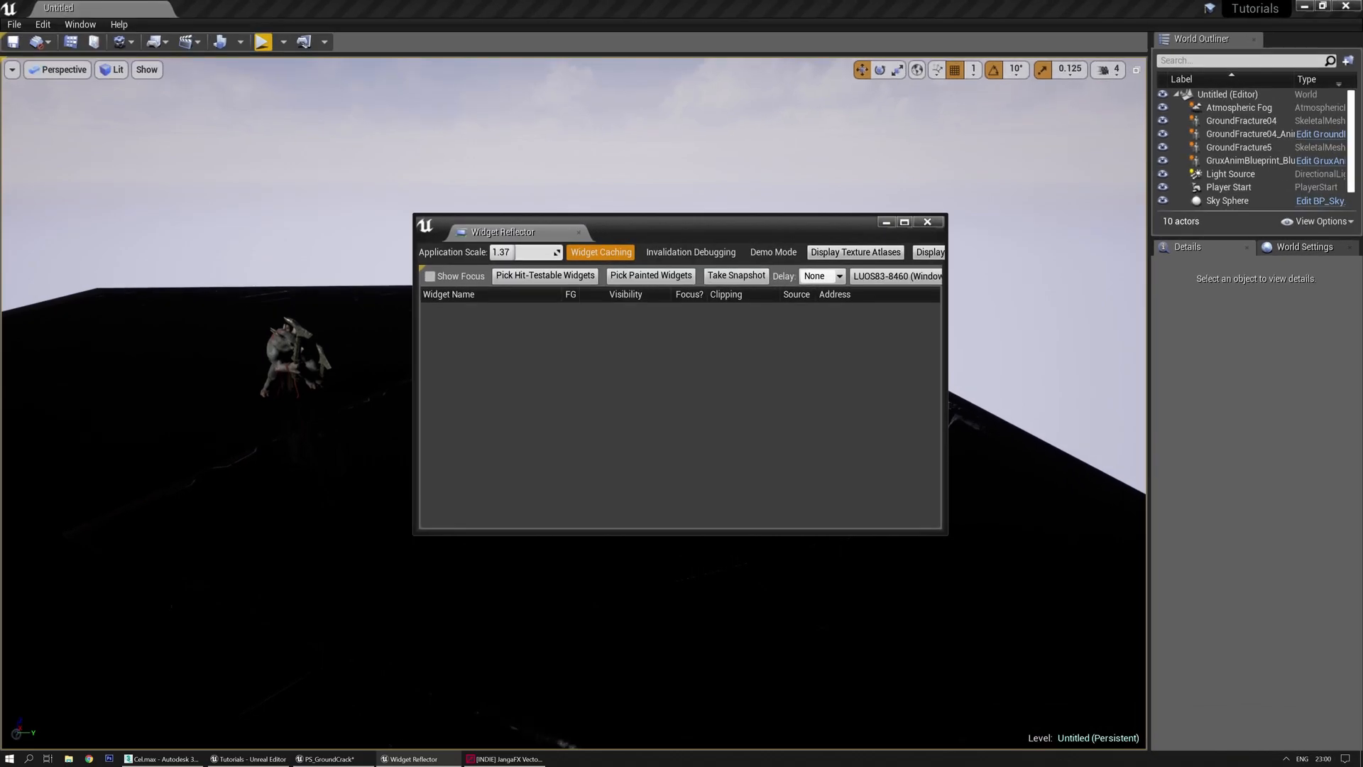
pyautogui.click(928, 223)
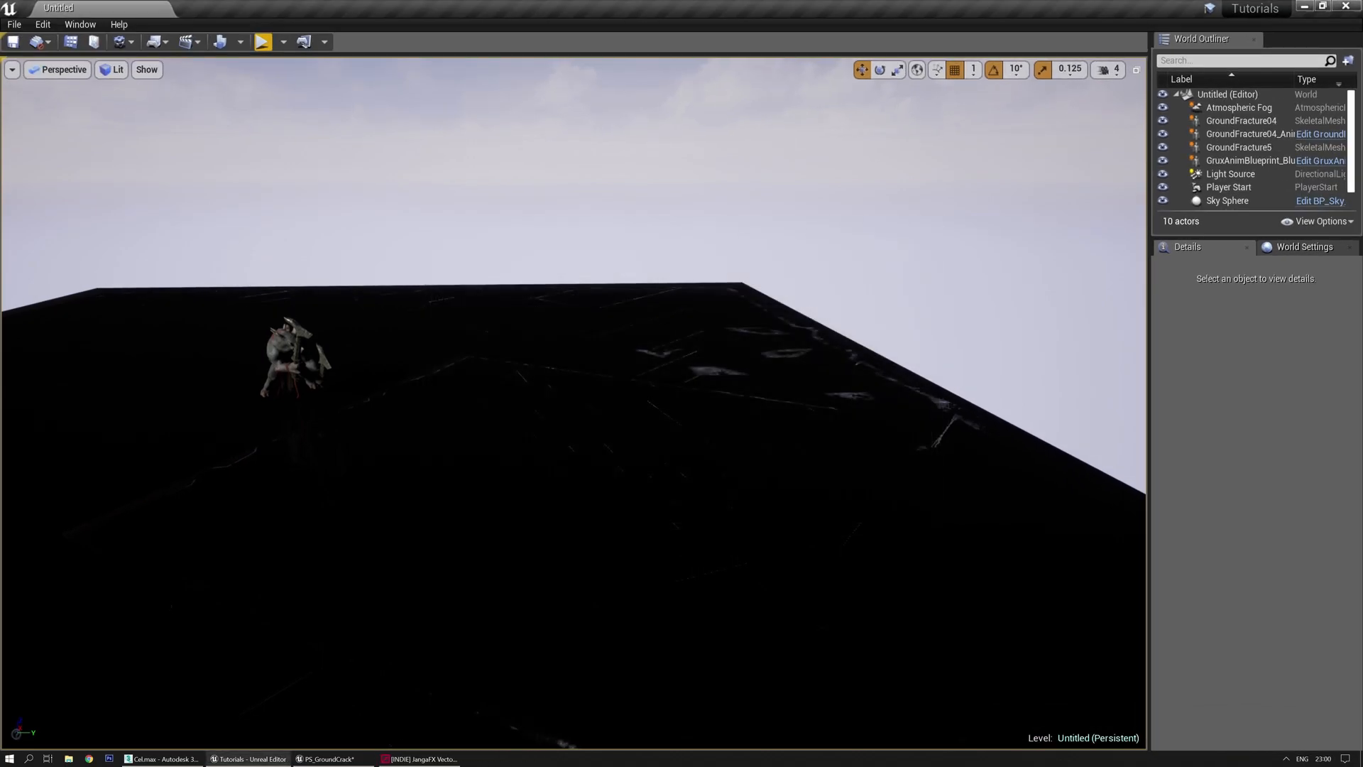
pyautogui.click(332, 759)
pyautogui.doubleClick(1001, 192)
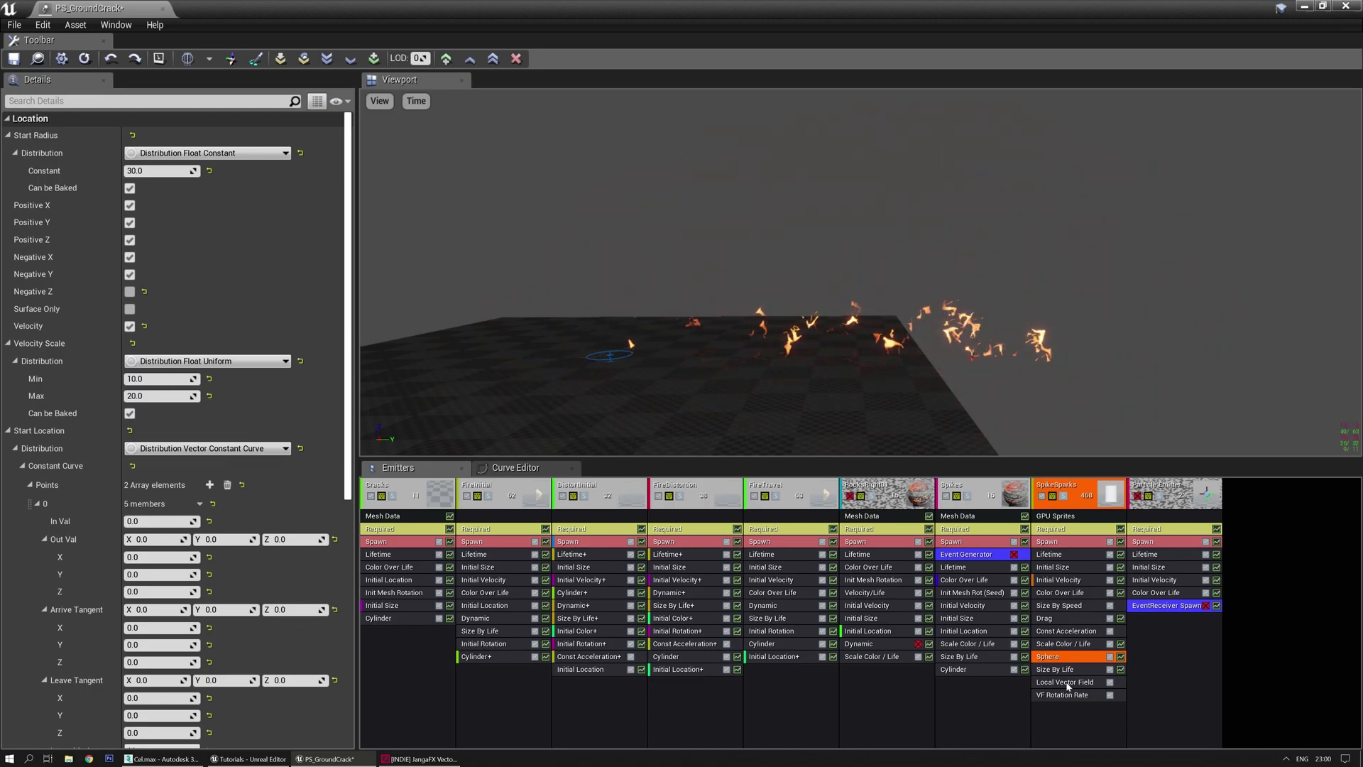
# Review the Particle and Vector Settings tabs and the Translate and Cross nodes
pyautogui.click(423, 759)
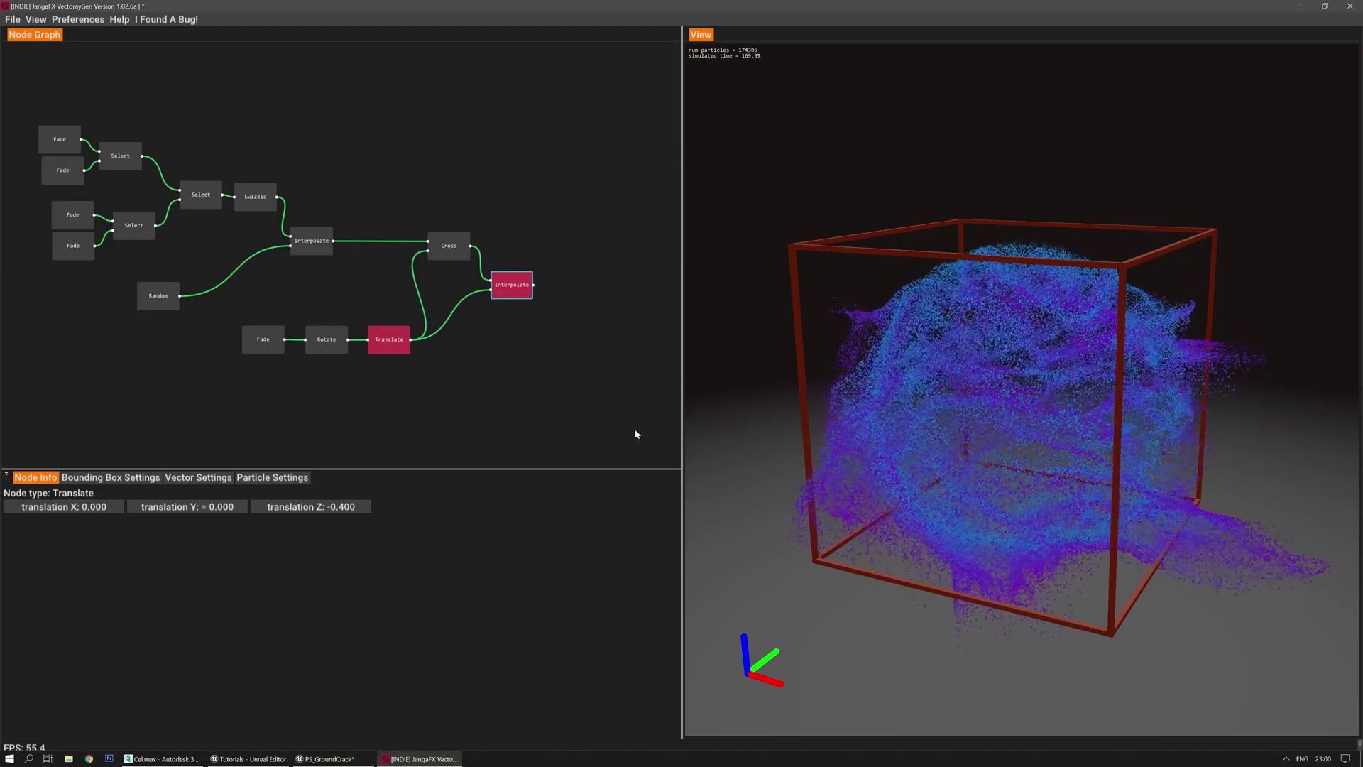
pyautogui.click(272, 477)
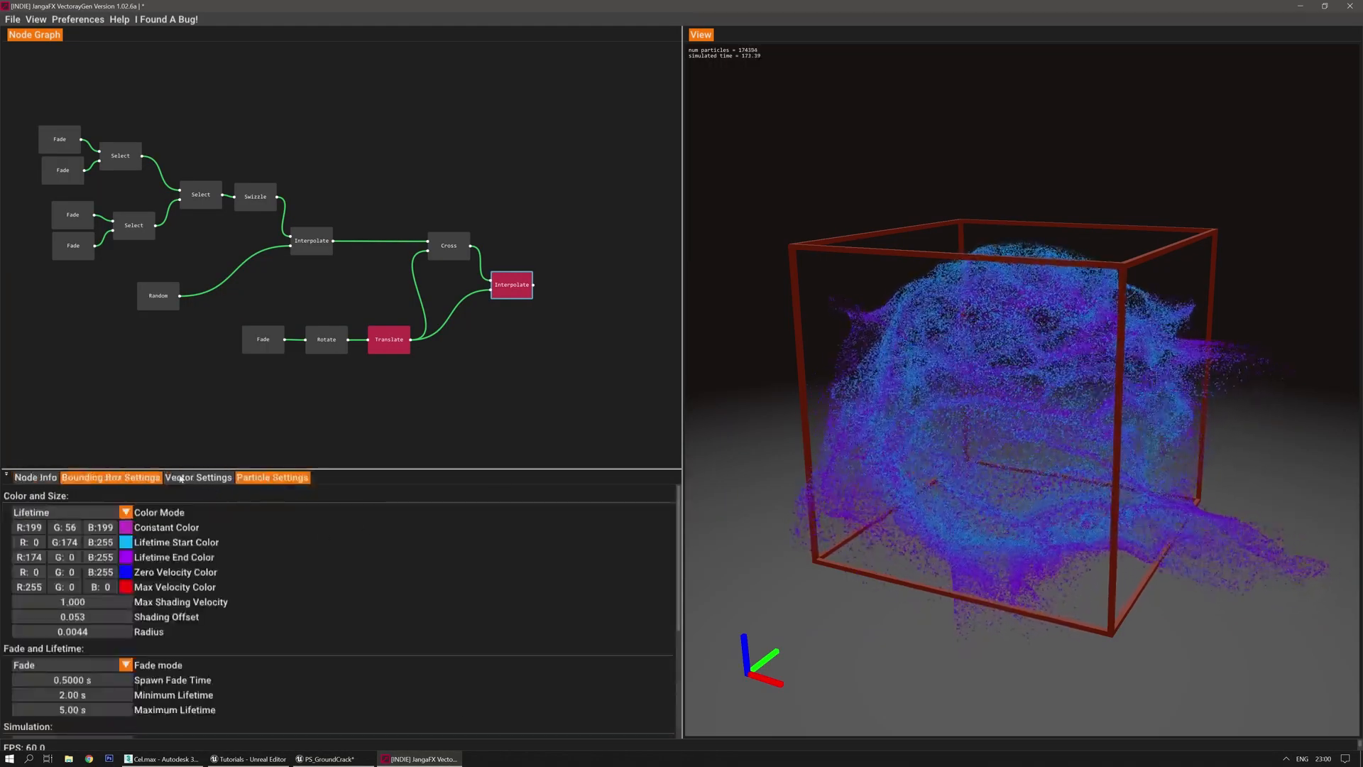
pyautogui.click(209, 479)
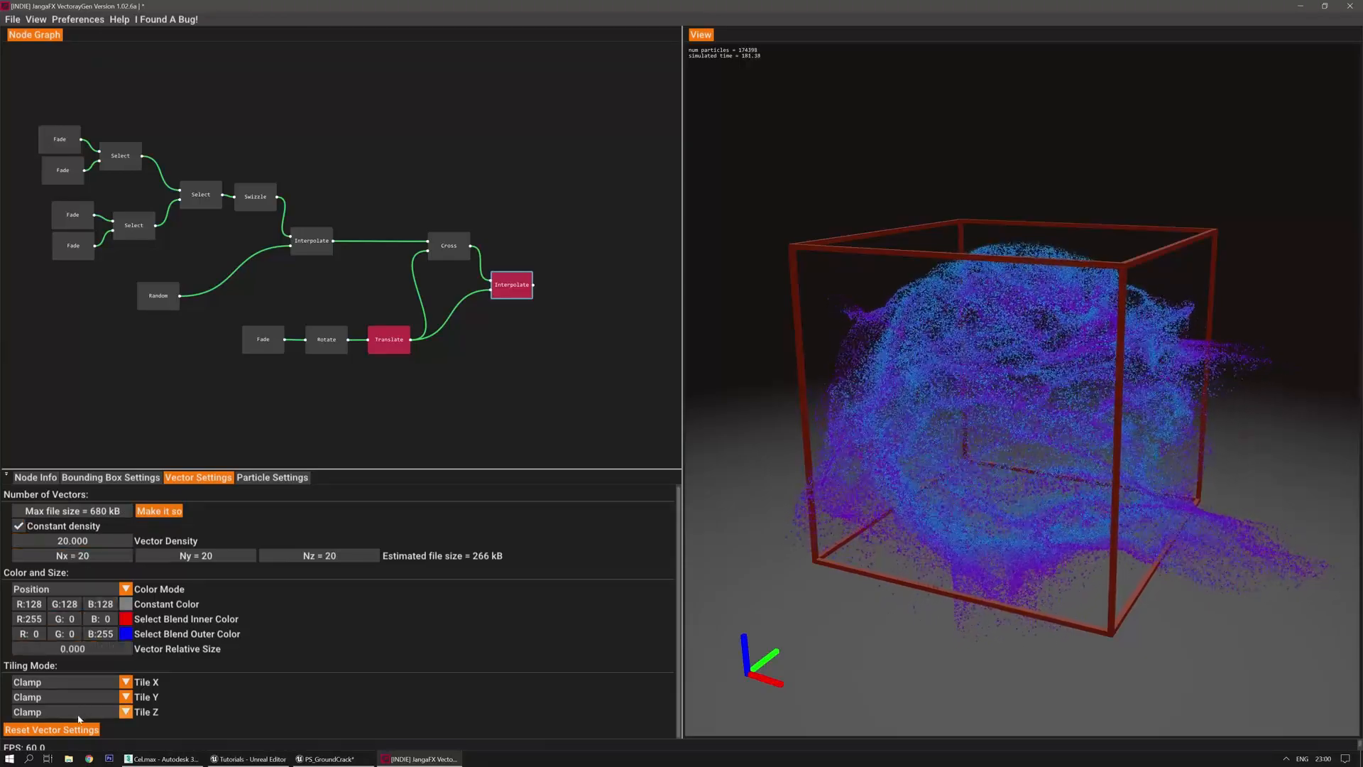
pyautogui.click(51, 477)
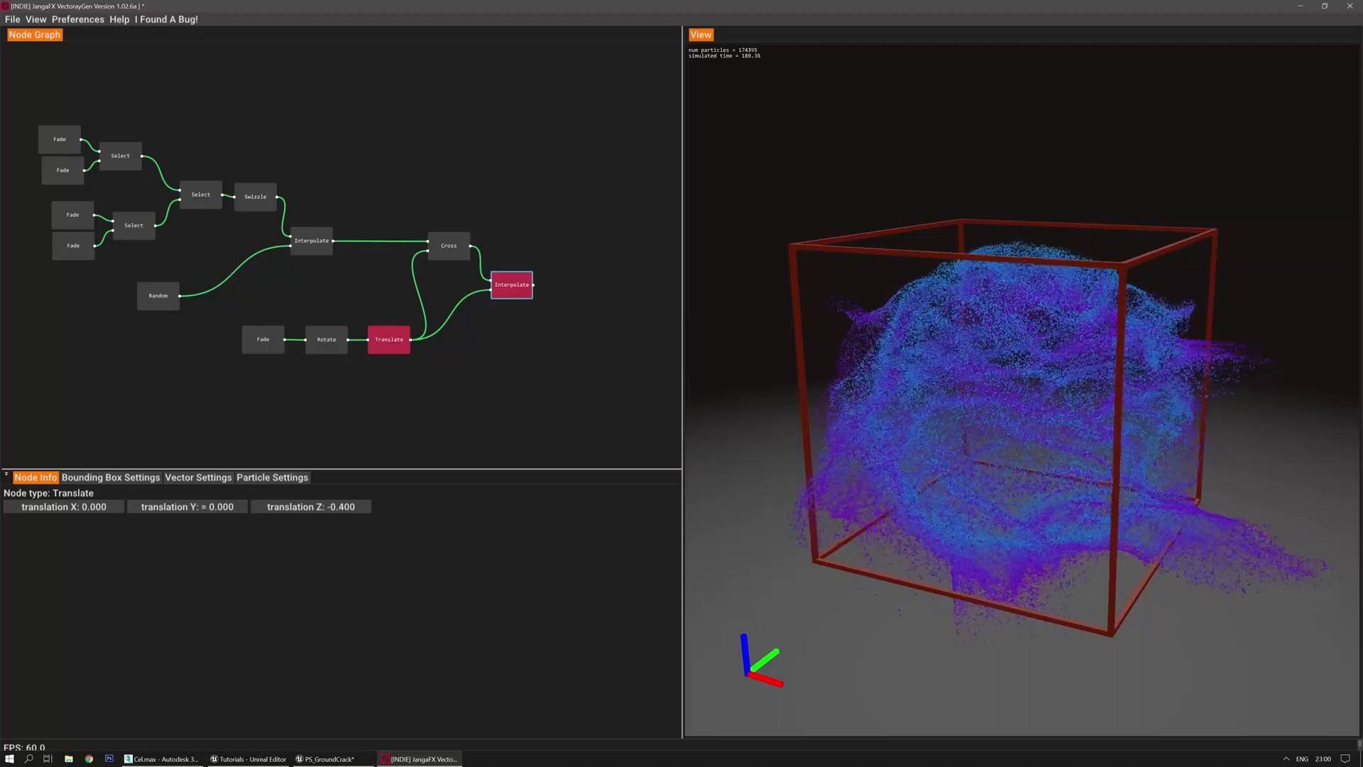
pyautogui.click(447, 246)
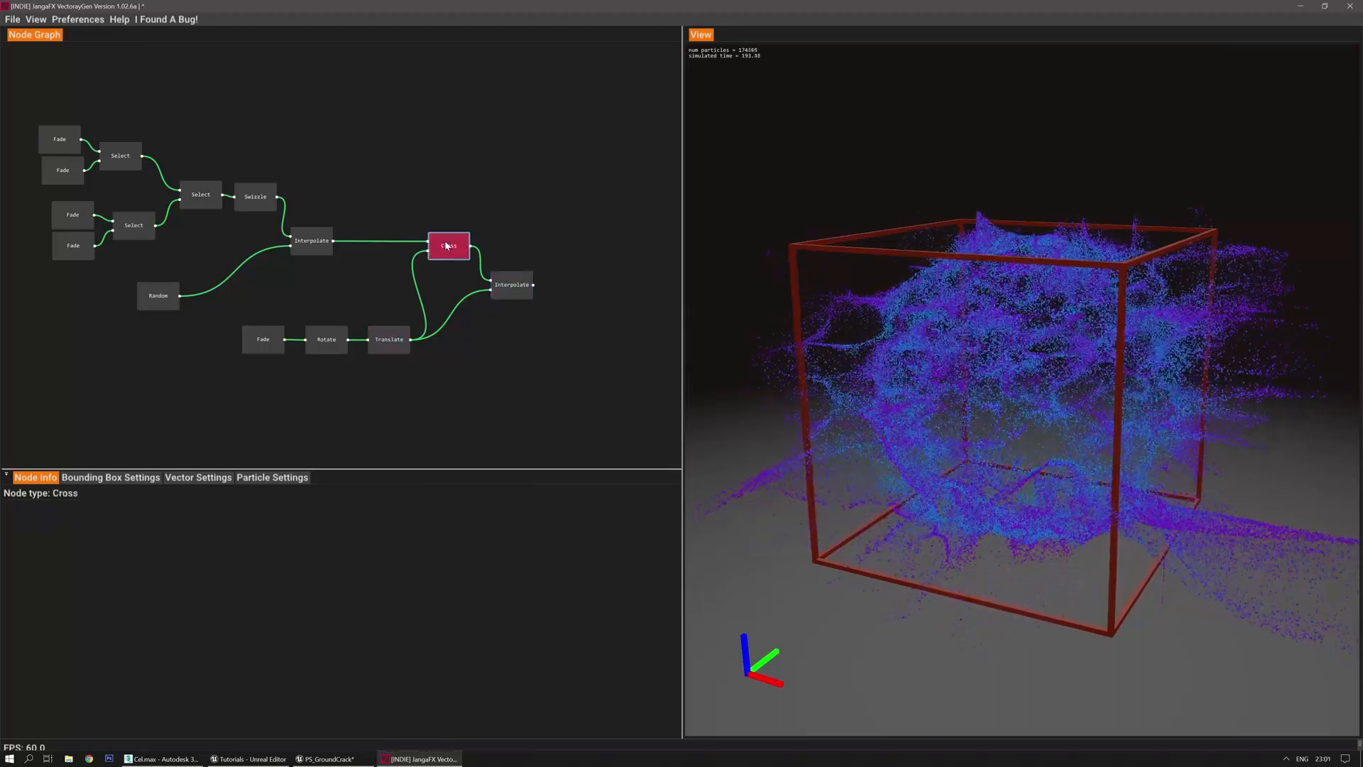
# Drag the final Interpolate node's t down to 0.230 and re-simulate to compare
pyautogui.click(517, 279)
pyautogui.moveTo(114, 511); pyautogui.dragTo(103, 507)
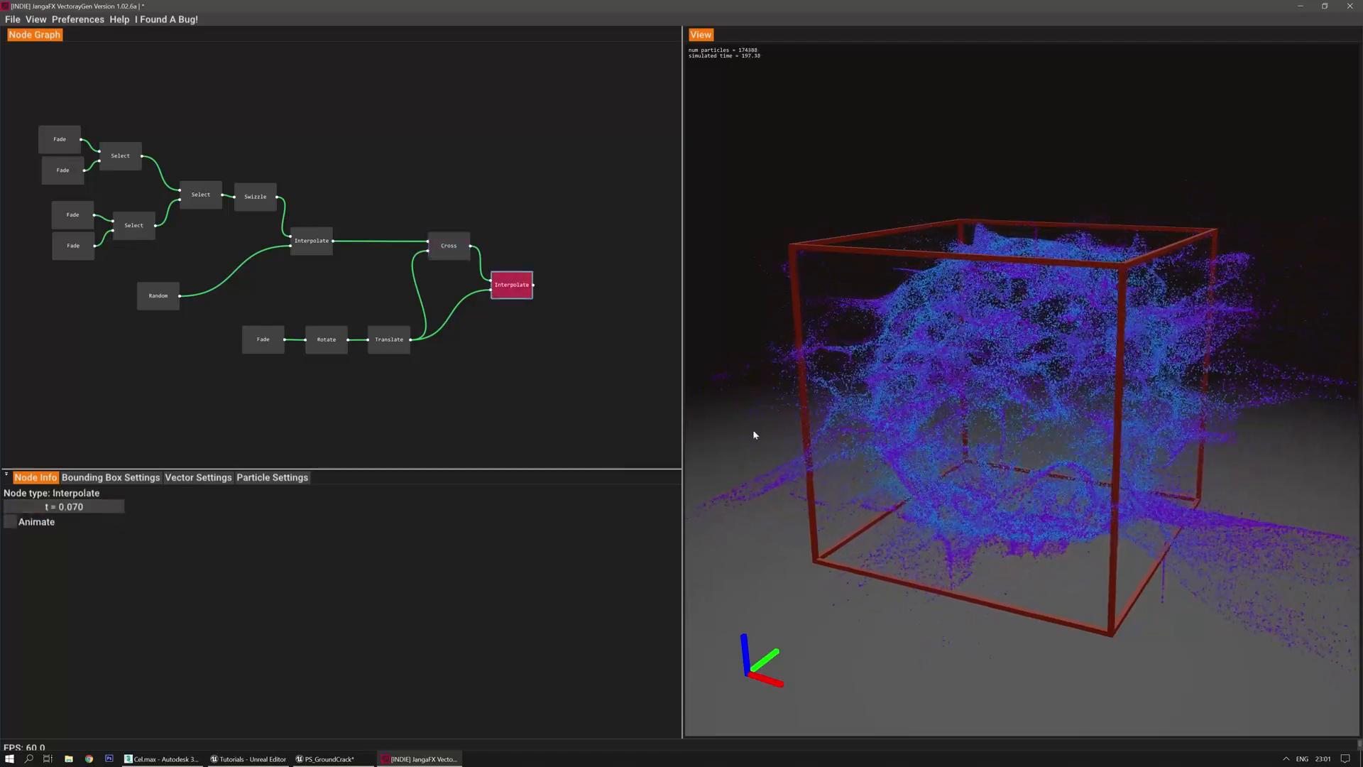
pyautogui.press('r')
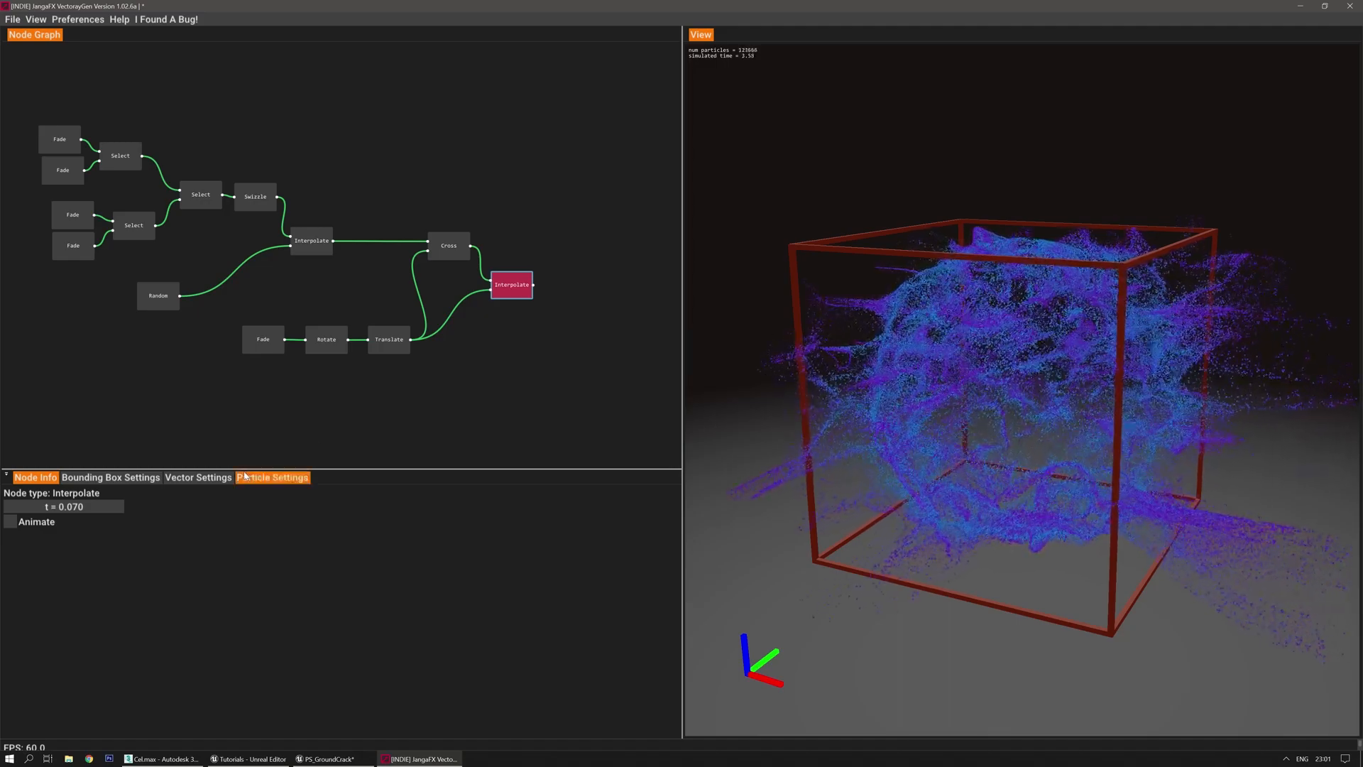
pyautogui.click(202, 477)
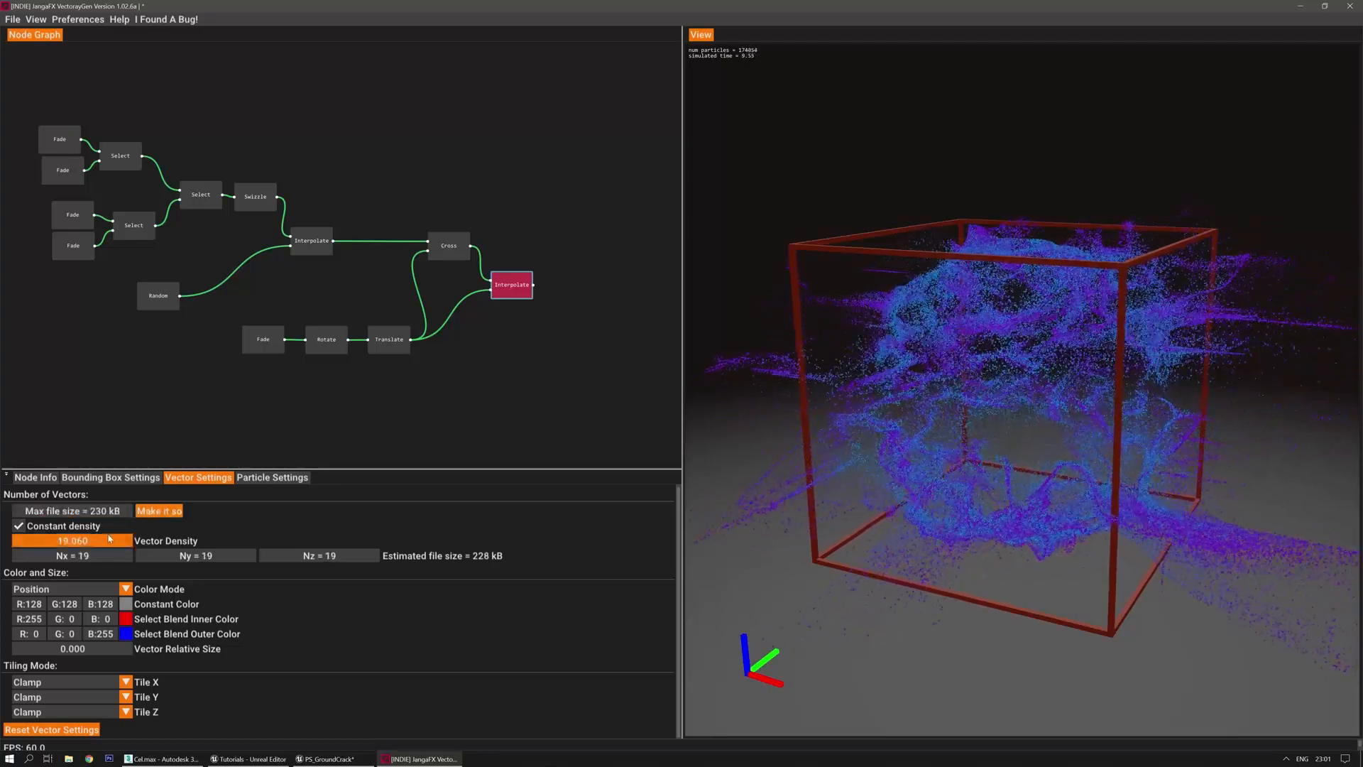
pyautogui.moveTo(794, 511); pyautogui.dragTo(768, 491)
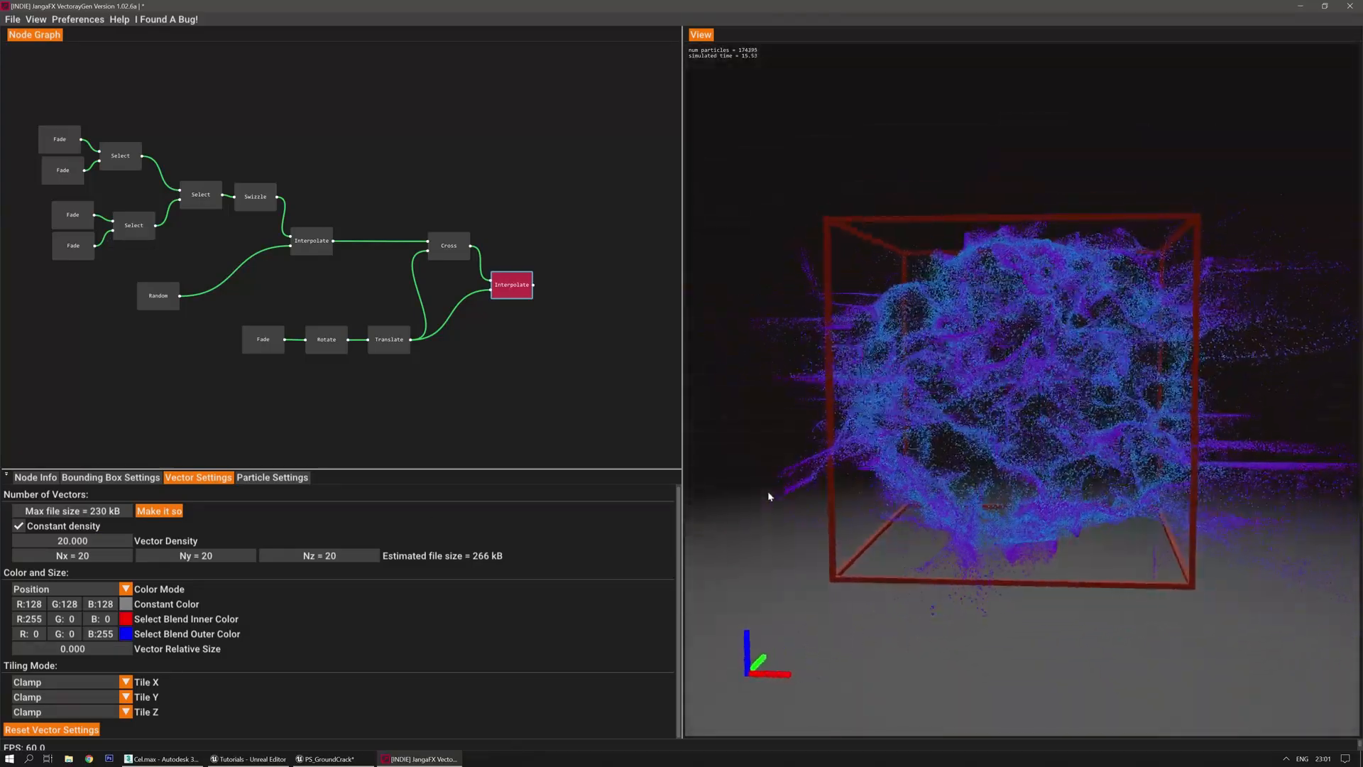
pyautogui.press('r')
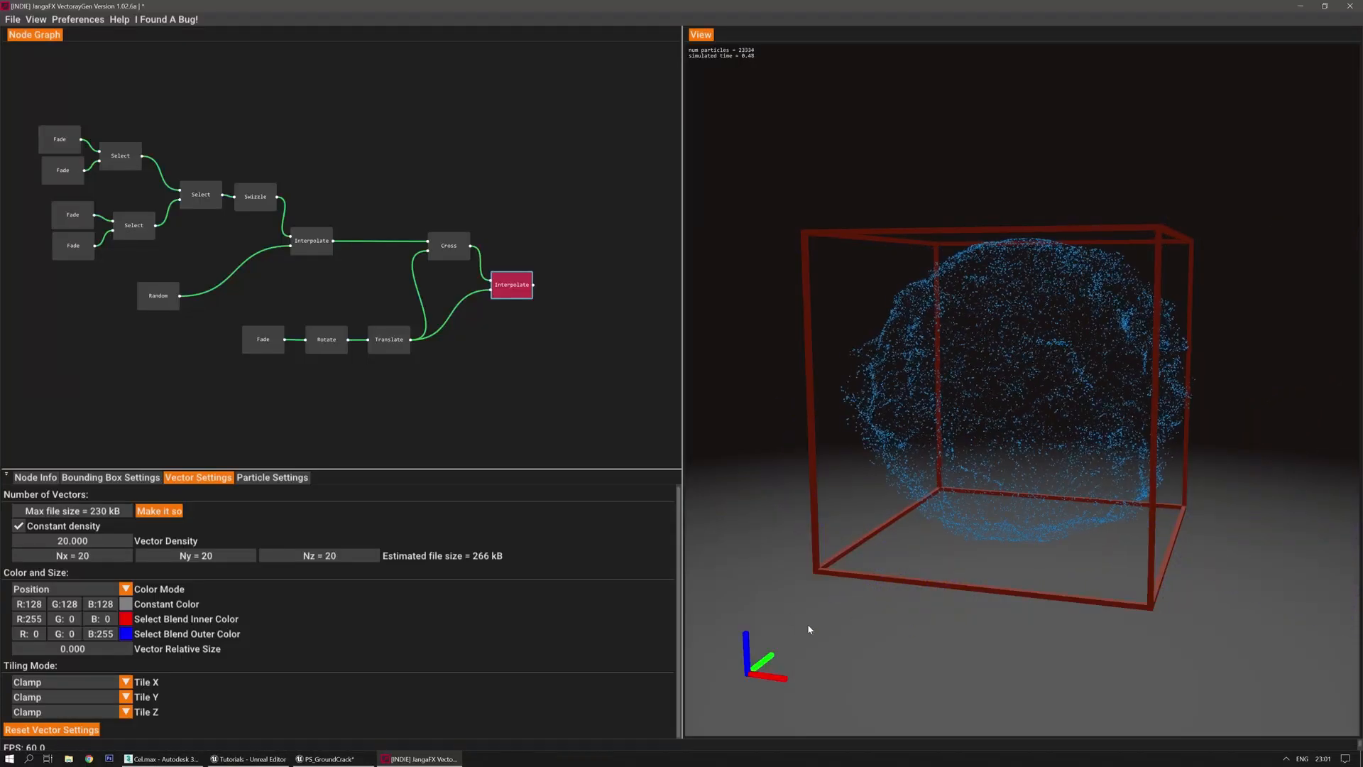
# Inspect the Interpolate, Translate and Swizzle nodes while re-running the simulation
pyautogui.click(321, 236)
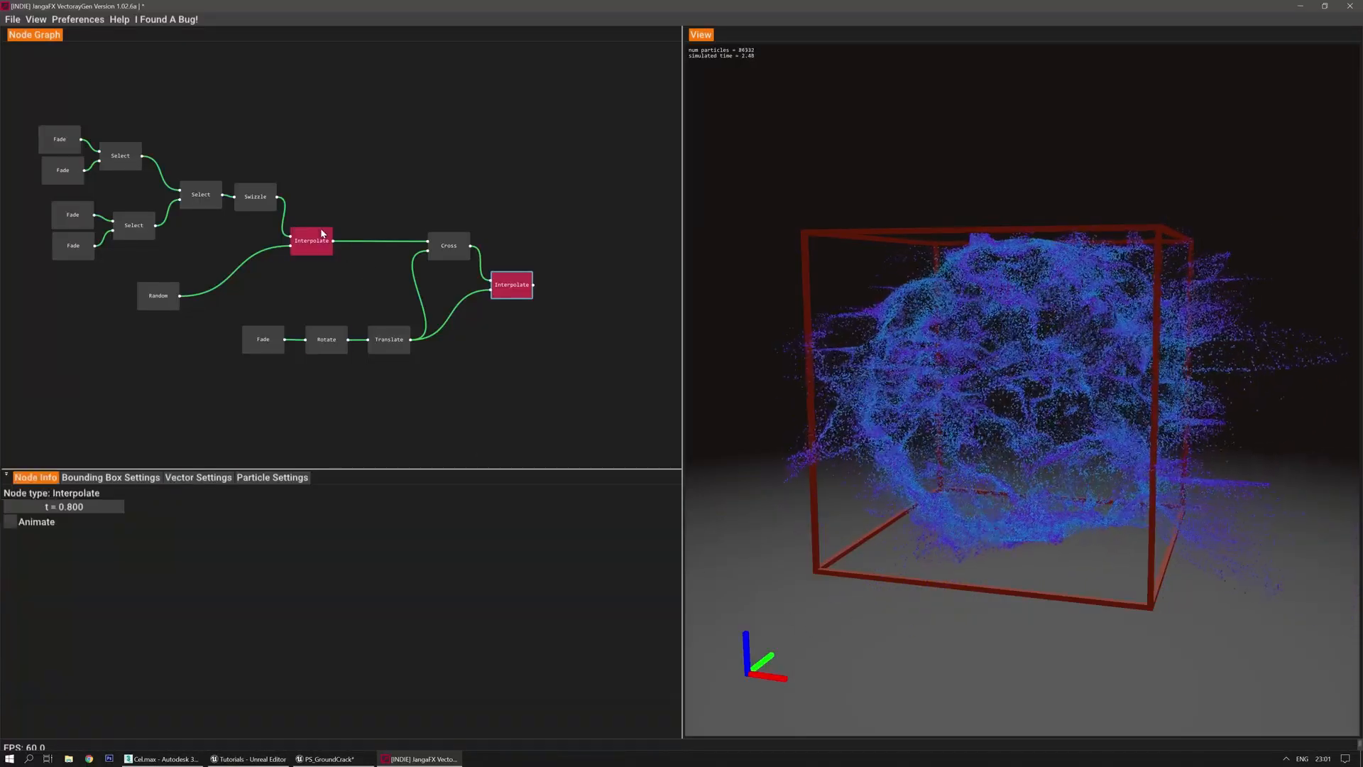
pyautogui.press('r')
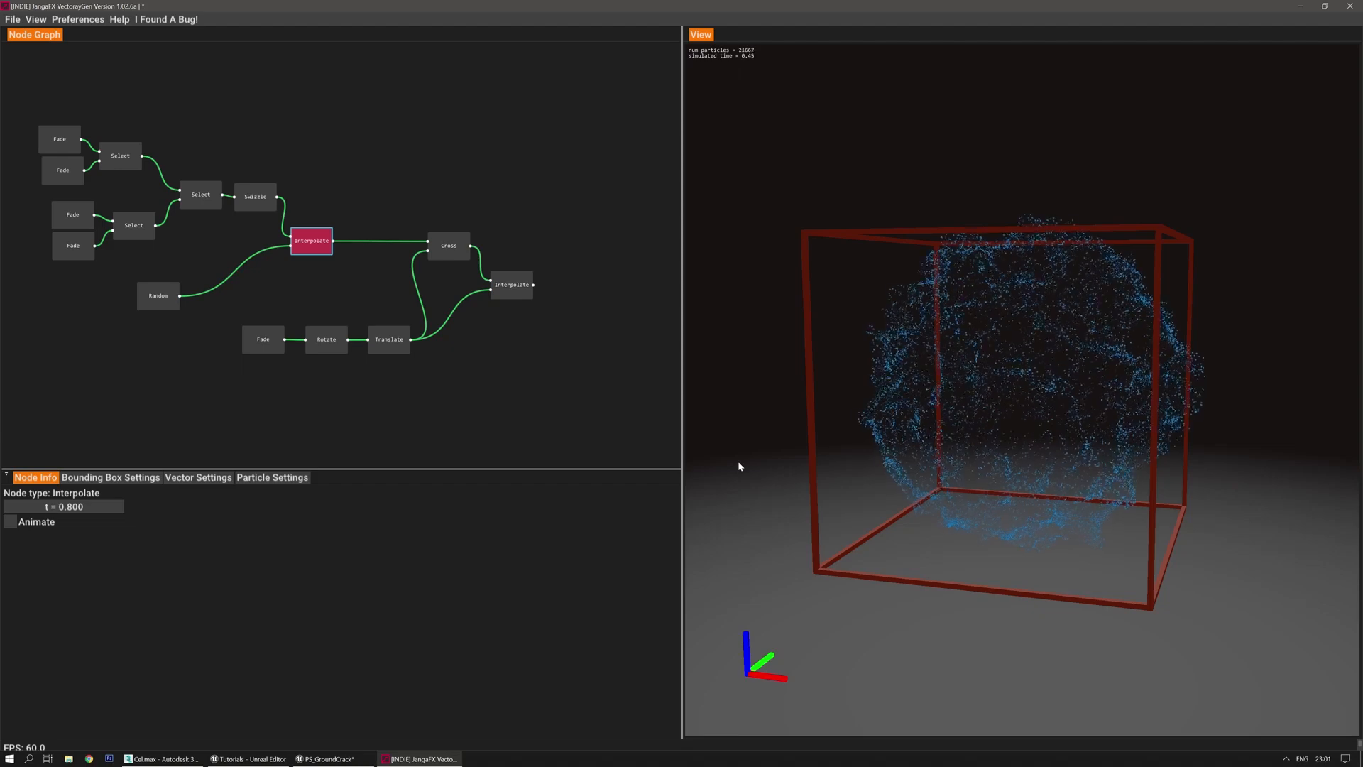
pyautogui.click(512, 281)
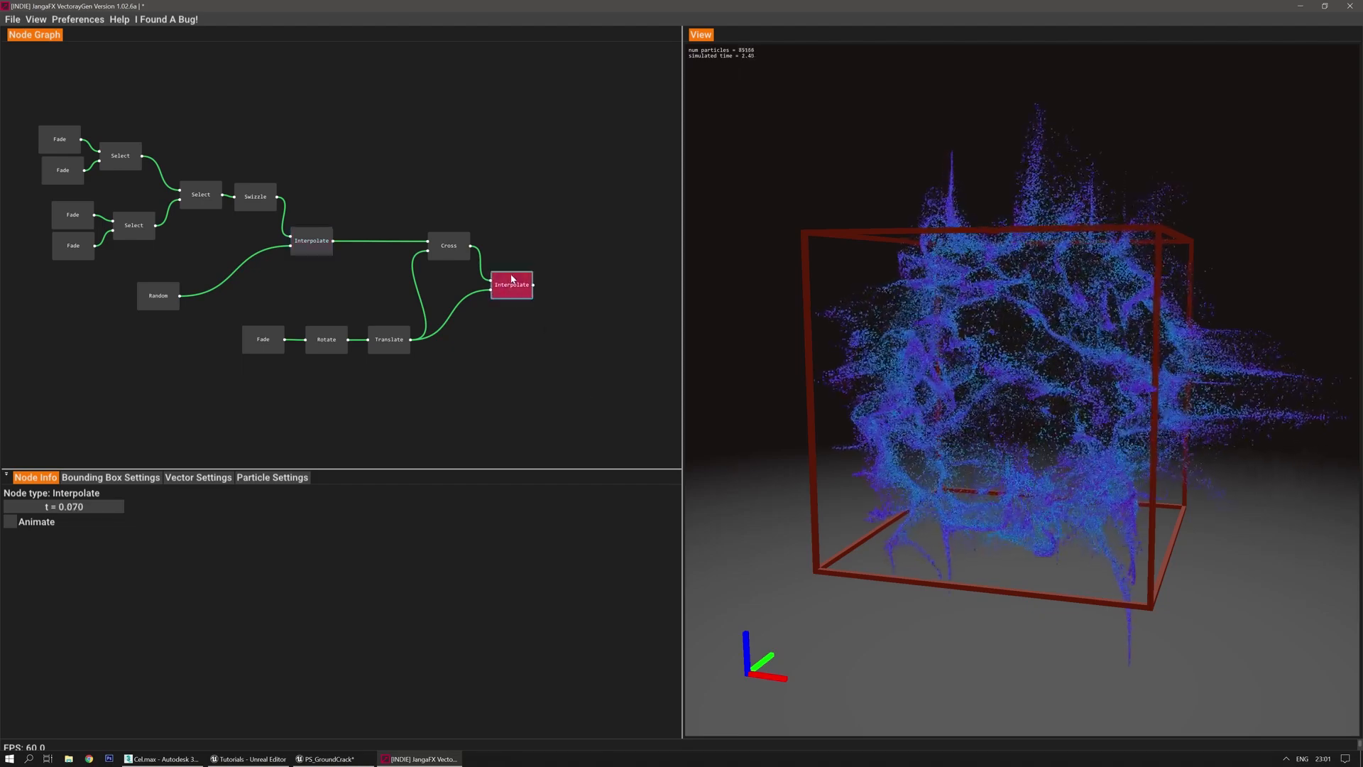
pyautogui.click(389, 339)
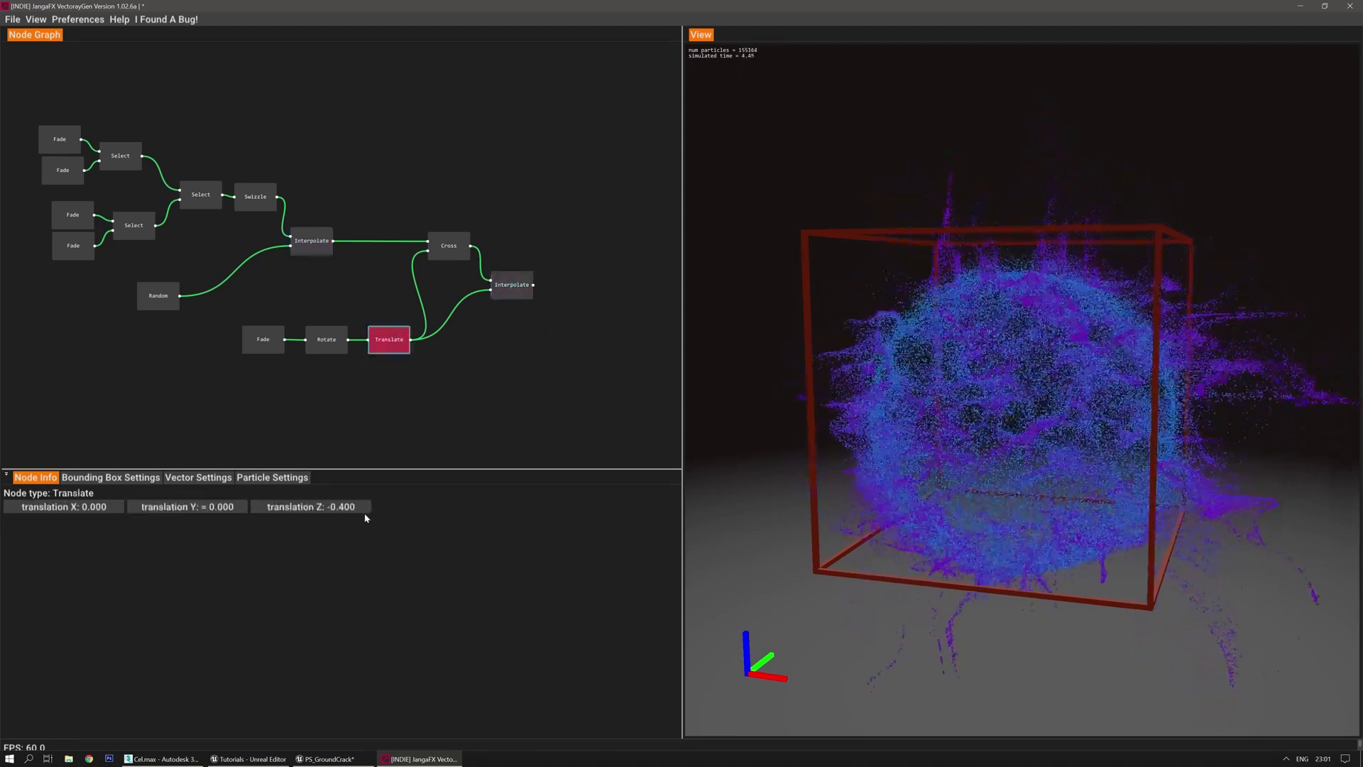
pyautogui.click(508, 279)
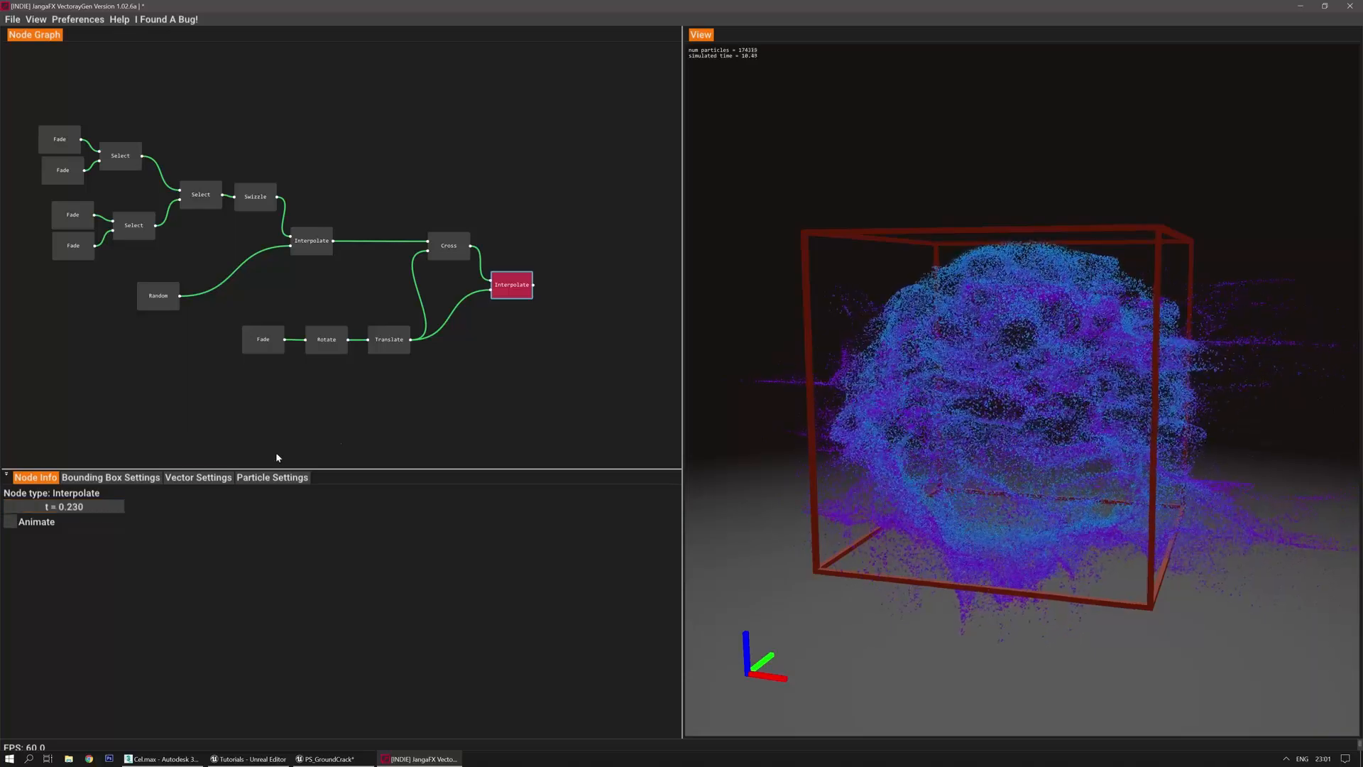
pyautogui.click(455, 389)
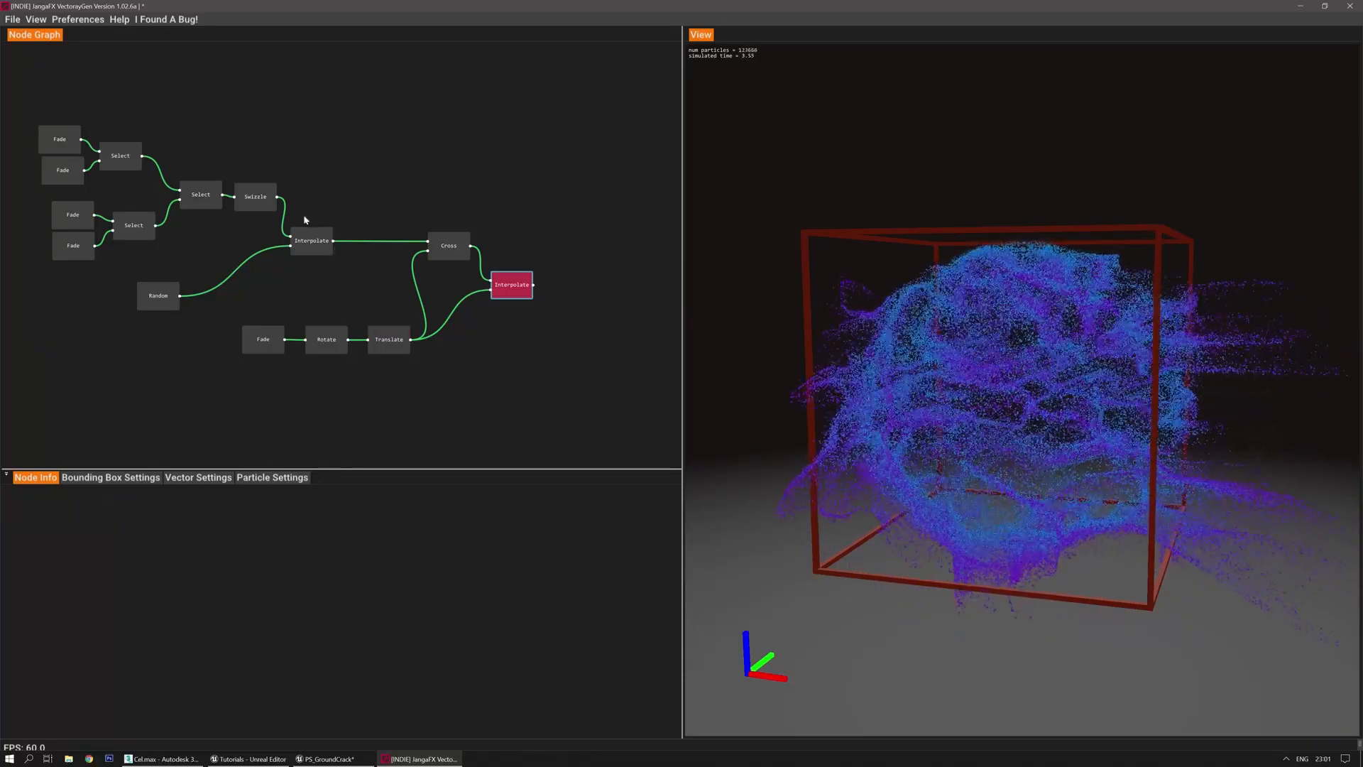
pyautogui.click(259, 194)
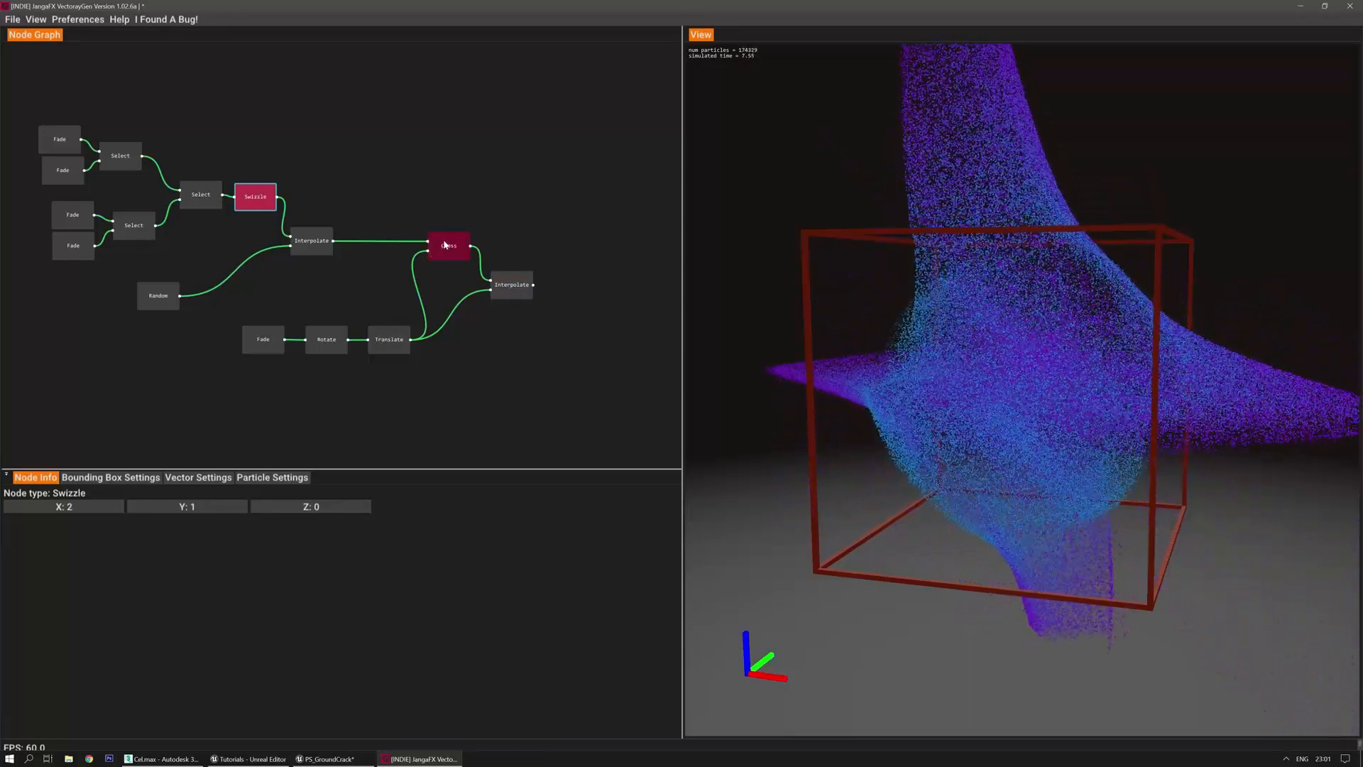
pyautogui.click(327, 240)
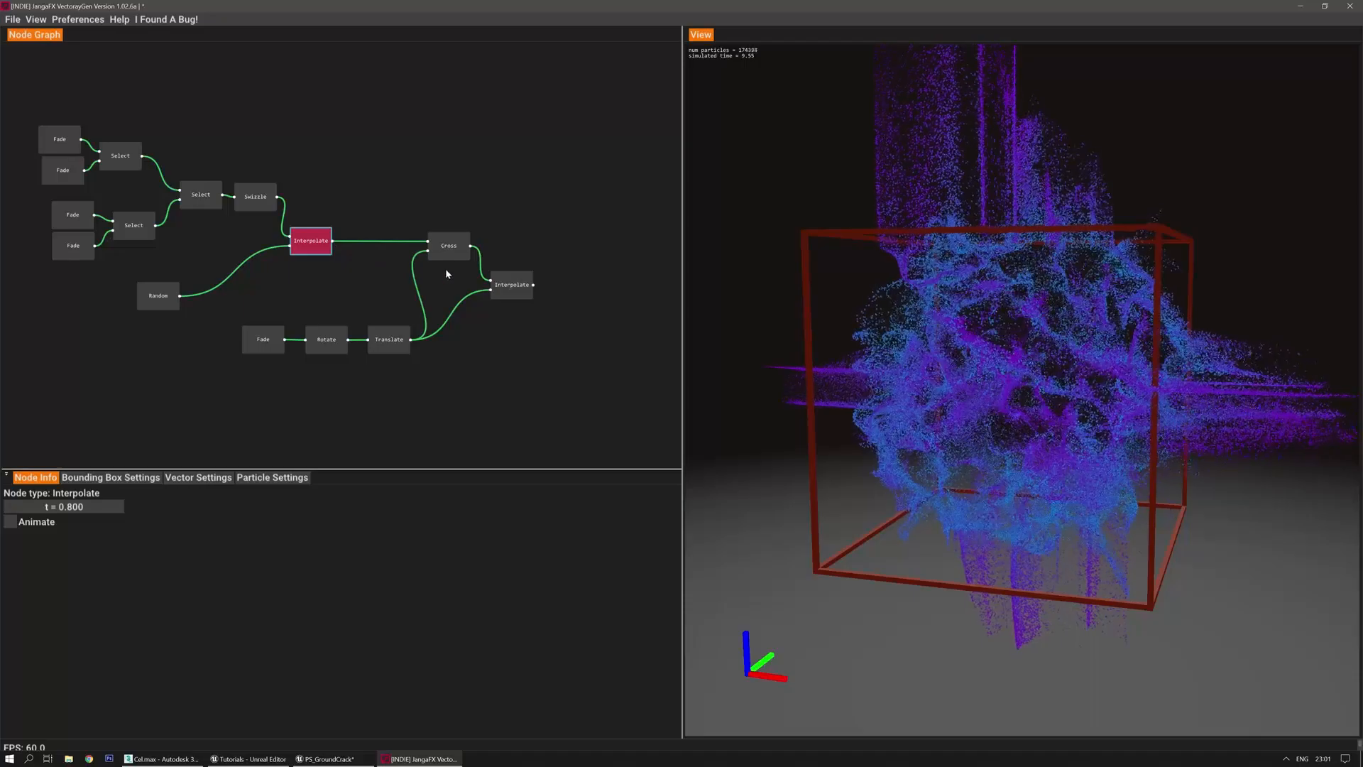
# Add a Divide node, then a Normalize node fed by the Divide output
pyautogui.rightClick(548, 226)
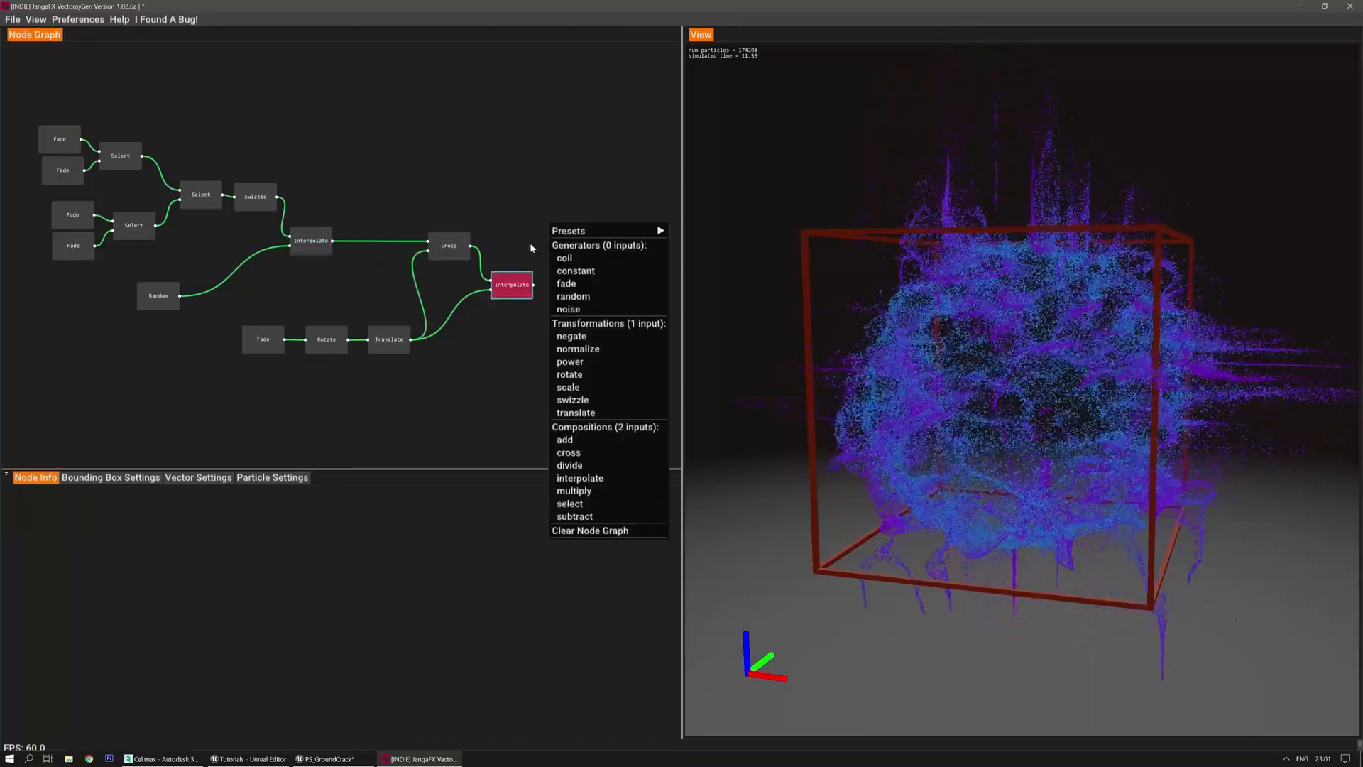
pyautogui.click(598, 466)
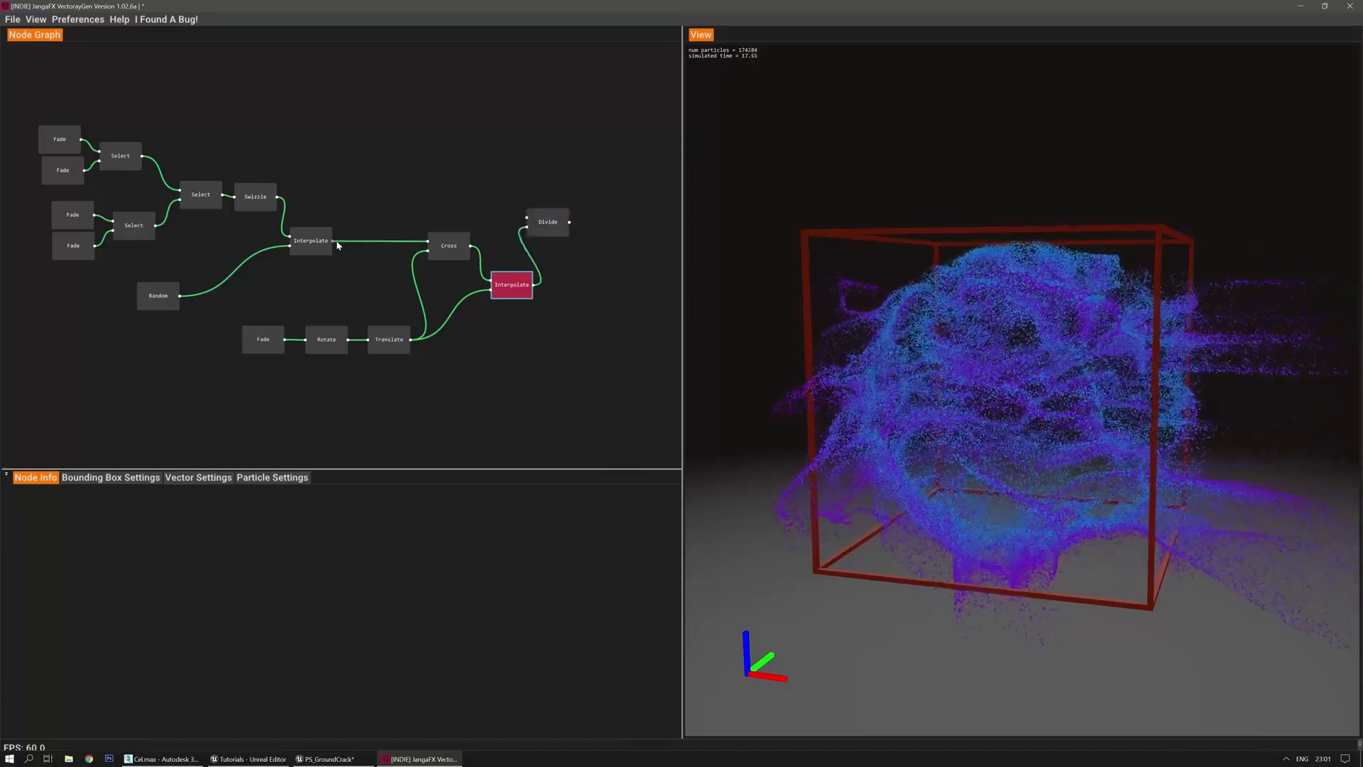
pyautogui.click(534, 221)
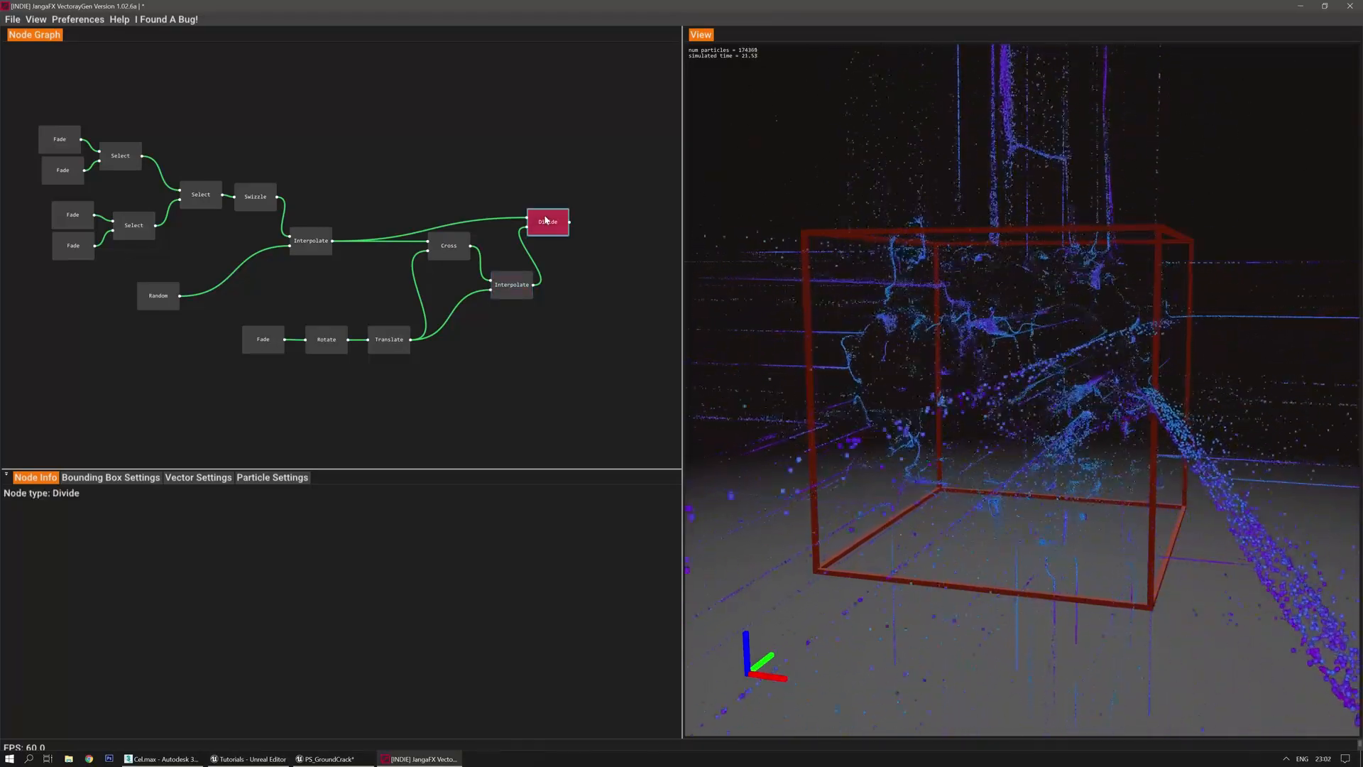
pyautogui.rightClick(598, 225)
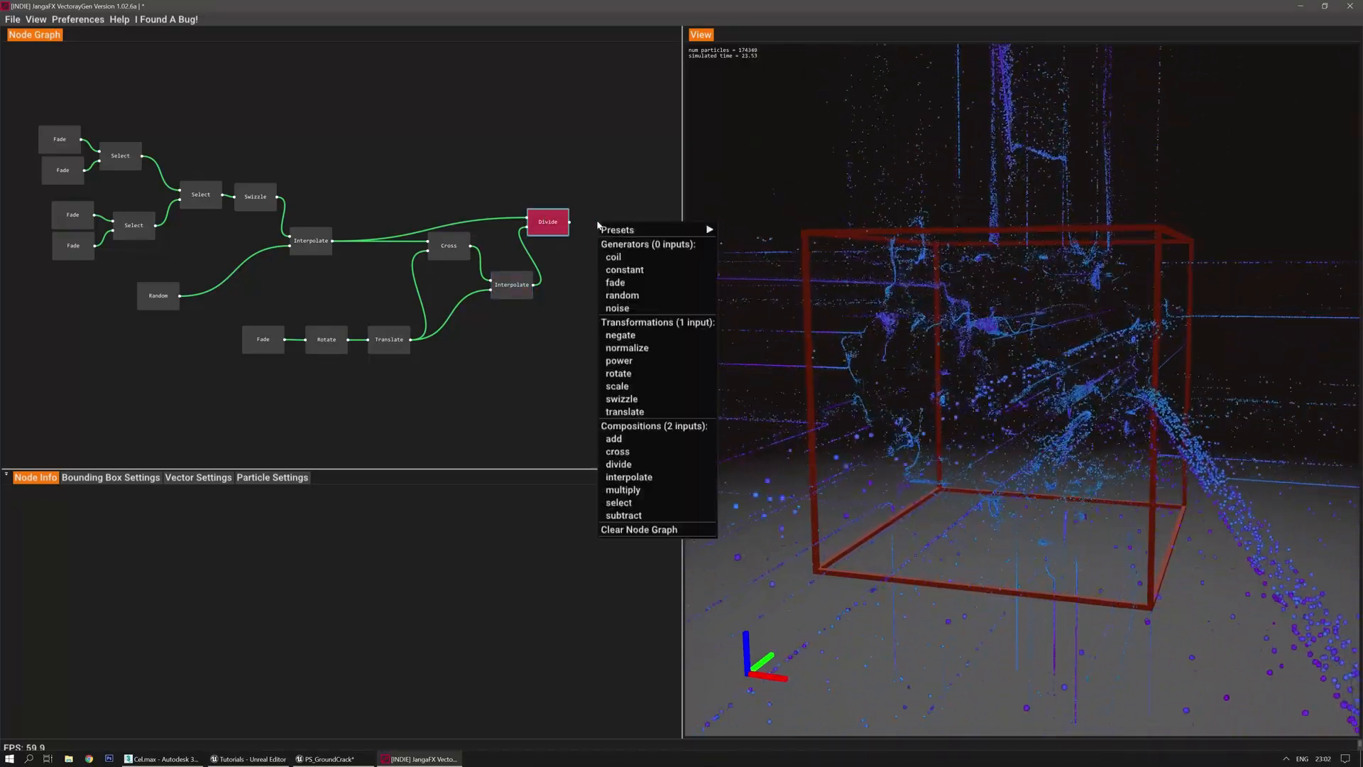
pyautogui.click(628, 348)
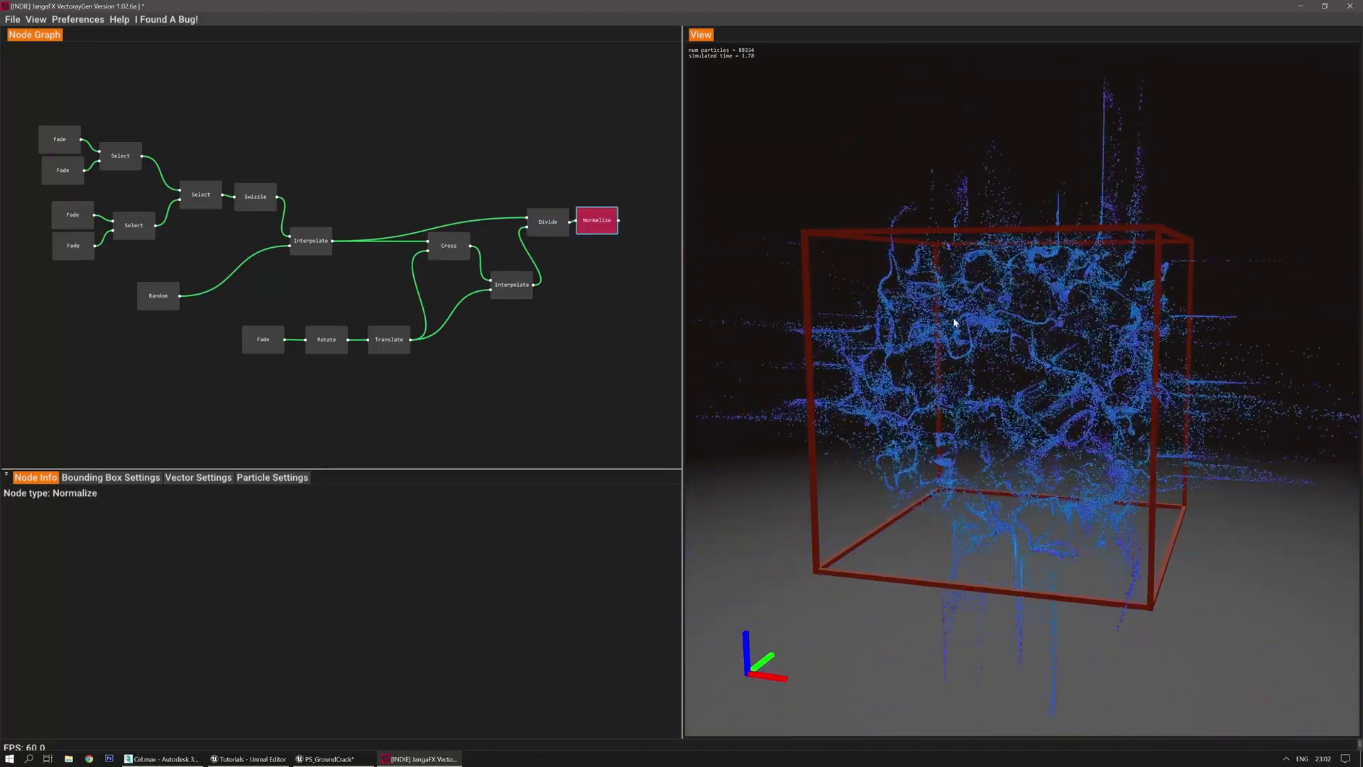
pyautogui.moveTo(789, 426); pyautogui.dragTo(786, 460)
# Add a new Interpolate node blending Normalize with the earlier Interpolate result at t 0.500
pyautogui.rightClick(582, 339)
pyautogui.click(522, 348)
pyautogui.rightClick(622, 301)
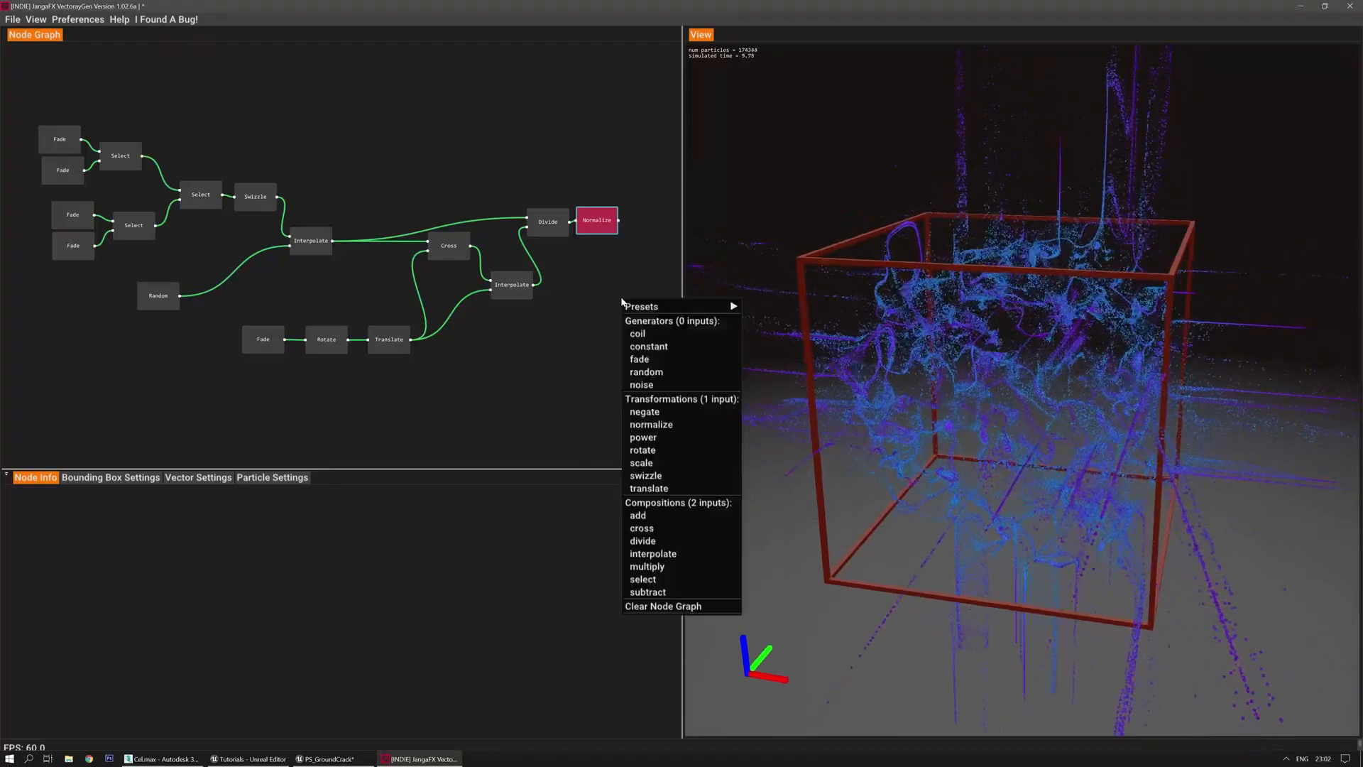
pyautogui.click(655, 554)
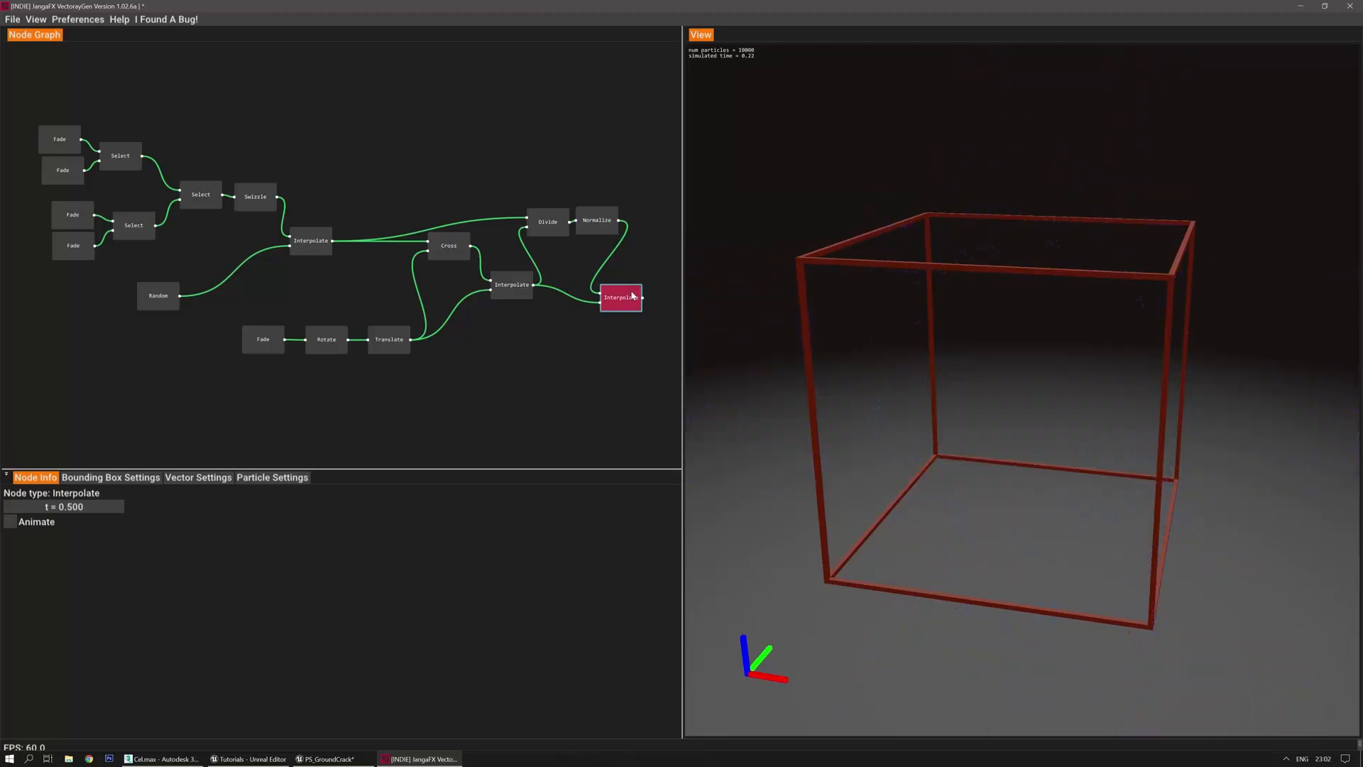
pyautogui.moveTo(787, 222)
pyautogui.mouseDown()
pyautogui.moveTo(769, 215)
pyautogui.moveTo(810, 216)
pyautogui.moveTo(752, 211)
pyautogui.moveTo(822, 211)
pyautogui.moveTo(795, 211)
pyautogui.mouseUp()
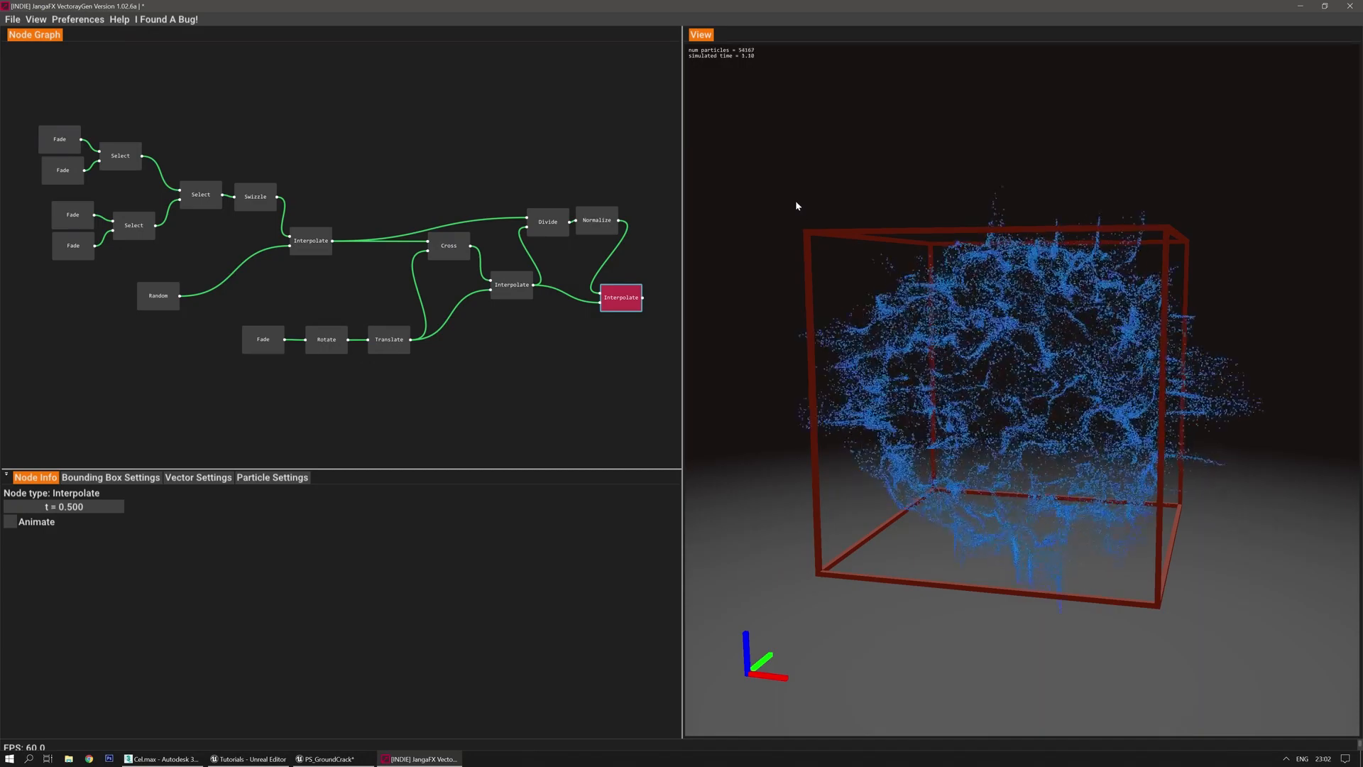
pyautogui.moveTo(788, 201); pyautogui.dragTo(788, 206)
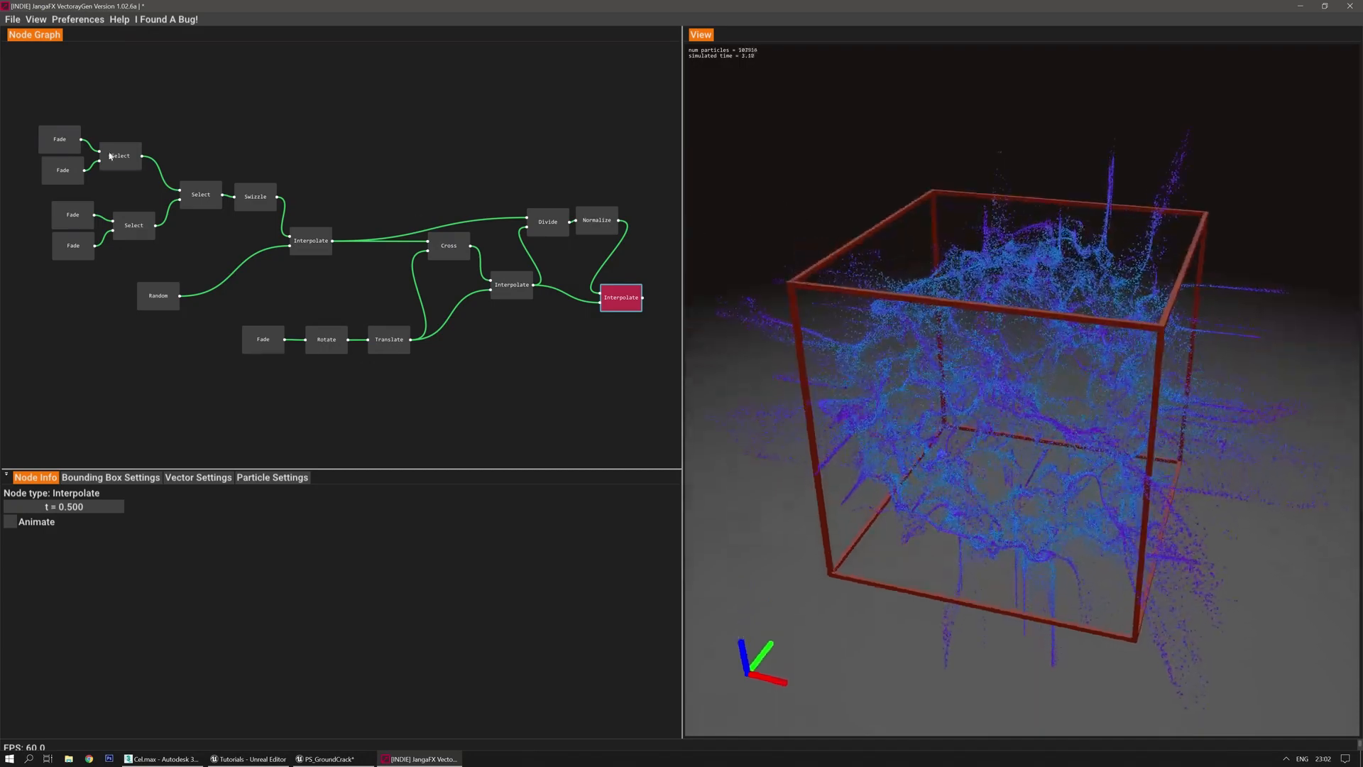
# Export the vector field over VF_GroundCrash_01.fga, replacing it, and return to Unreal
pyautogui.click(12, 19)
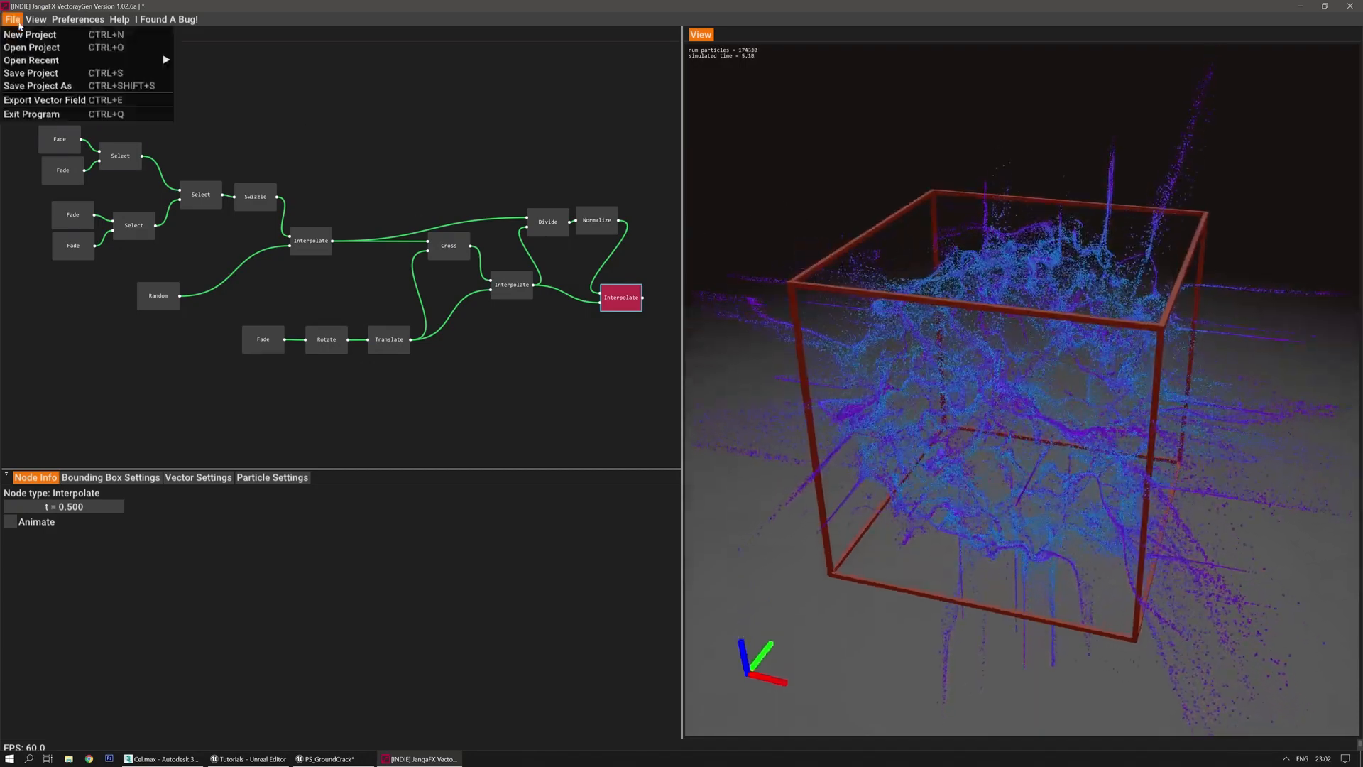
pyautogui.click(56, 103)
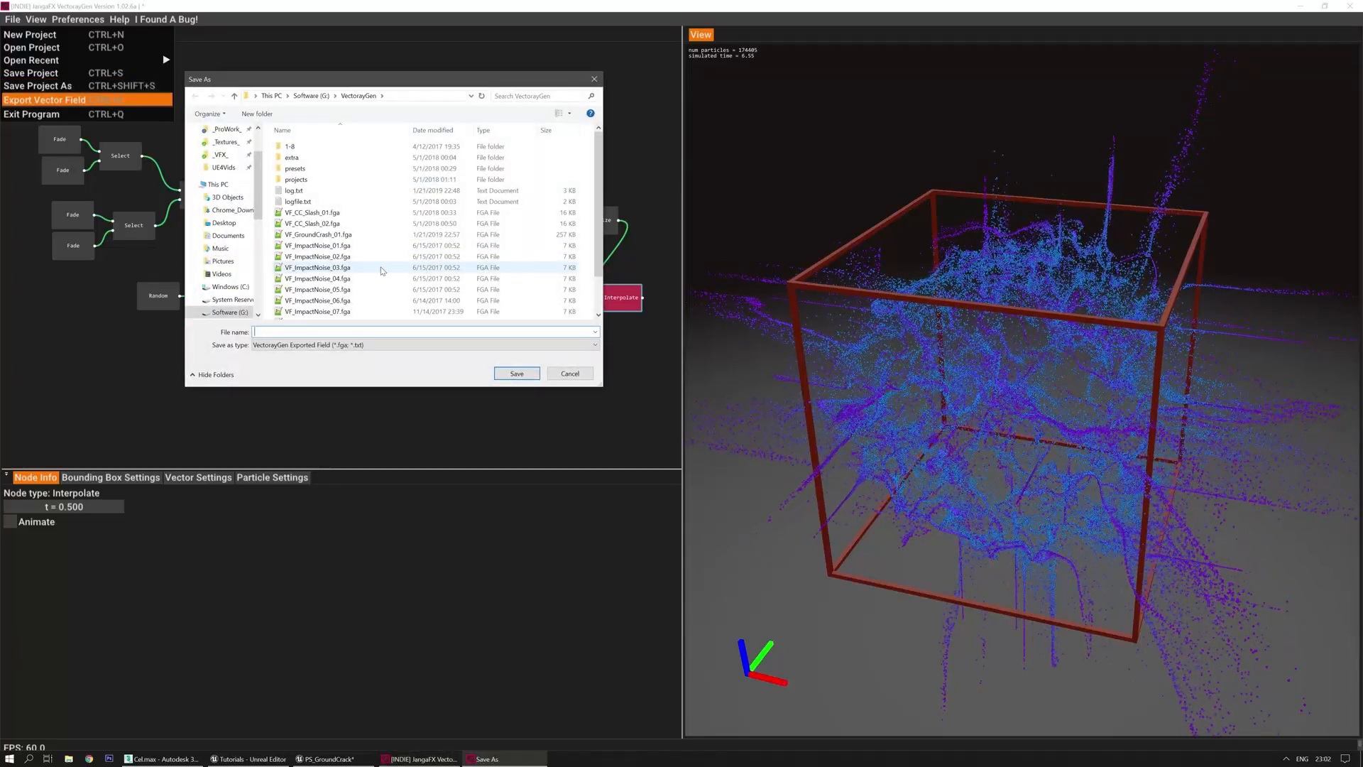
pyautogui.scroll(-1, 340, 260)
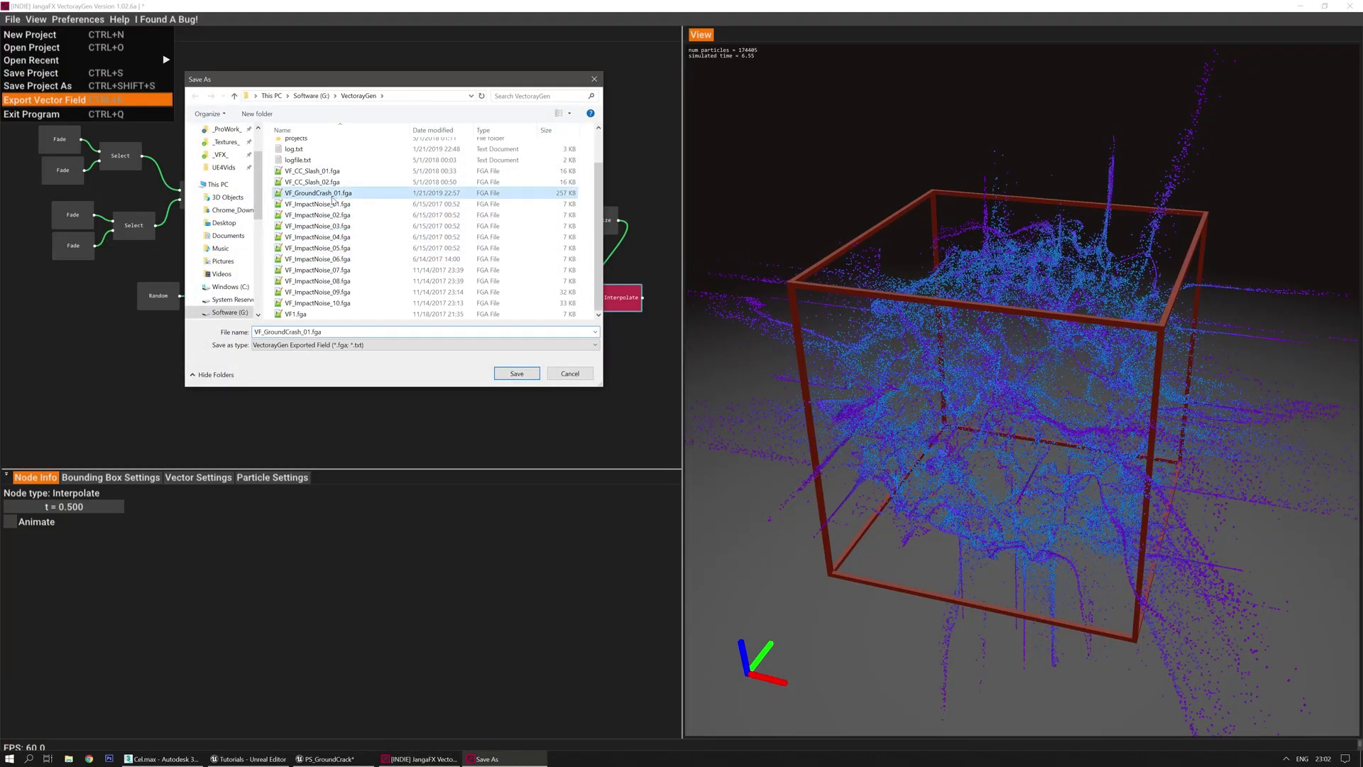
pyautogui.doubleClick(332, 197)
pyautogui.click(716, 387)
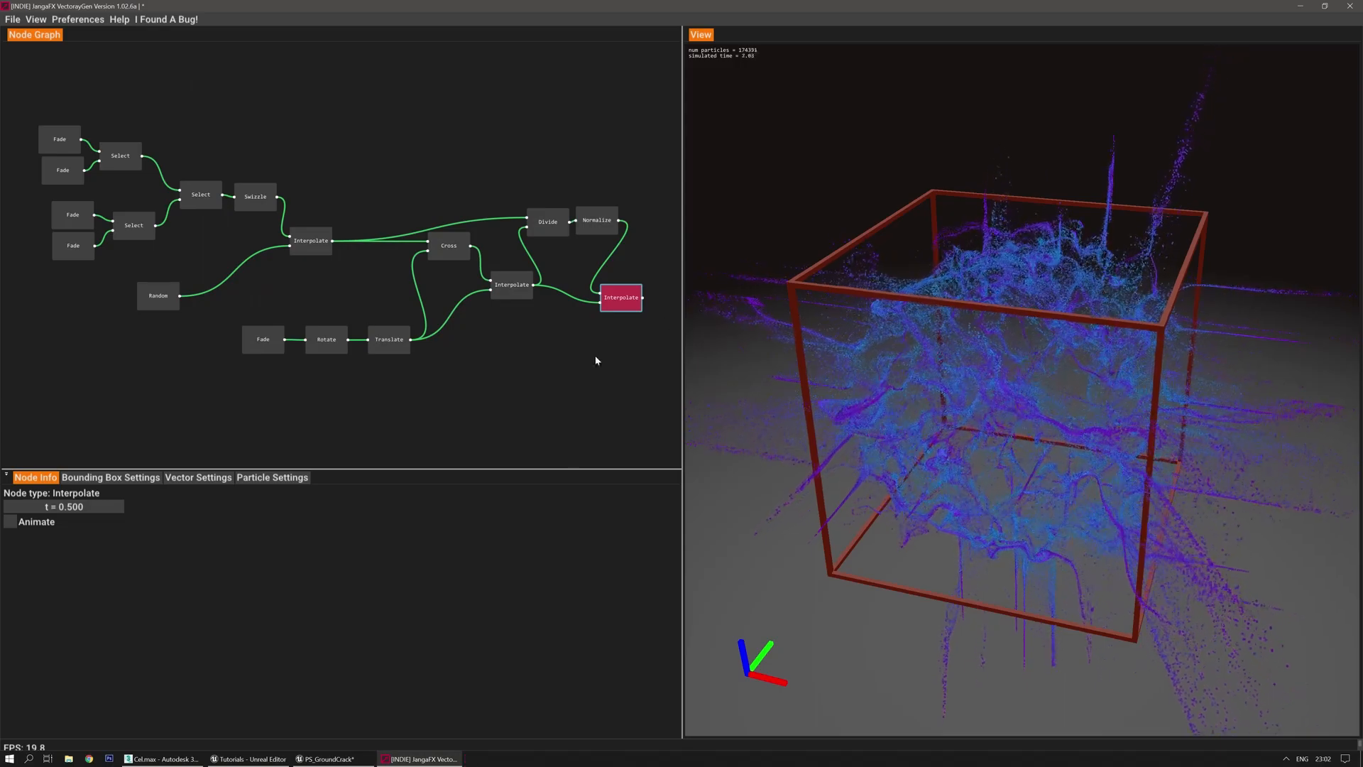
pyautogui.click(332, 760)
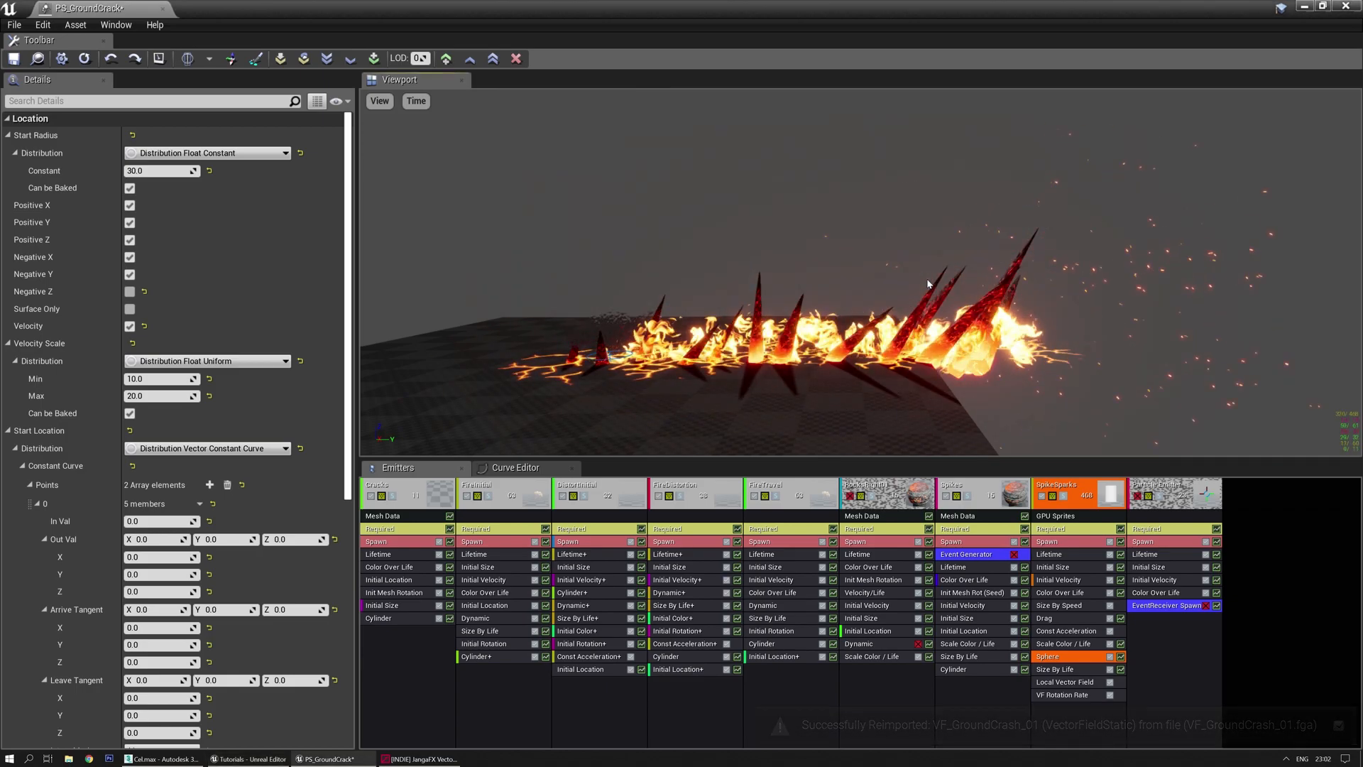
# Set the SpikeSparks Local Vector Field intensity to 1500 and check the sparks in the preview
pyautogui.click(1065, 682)
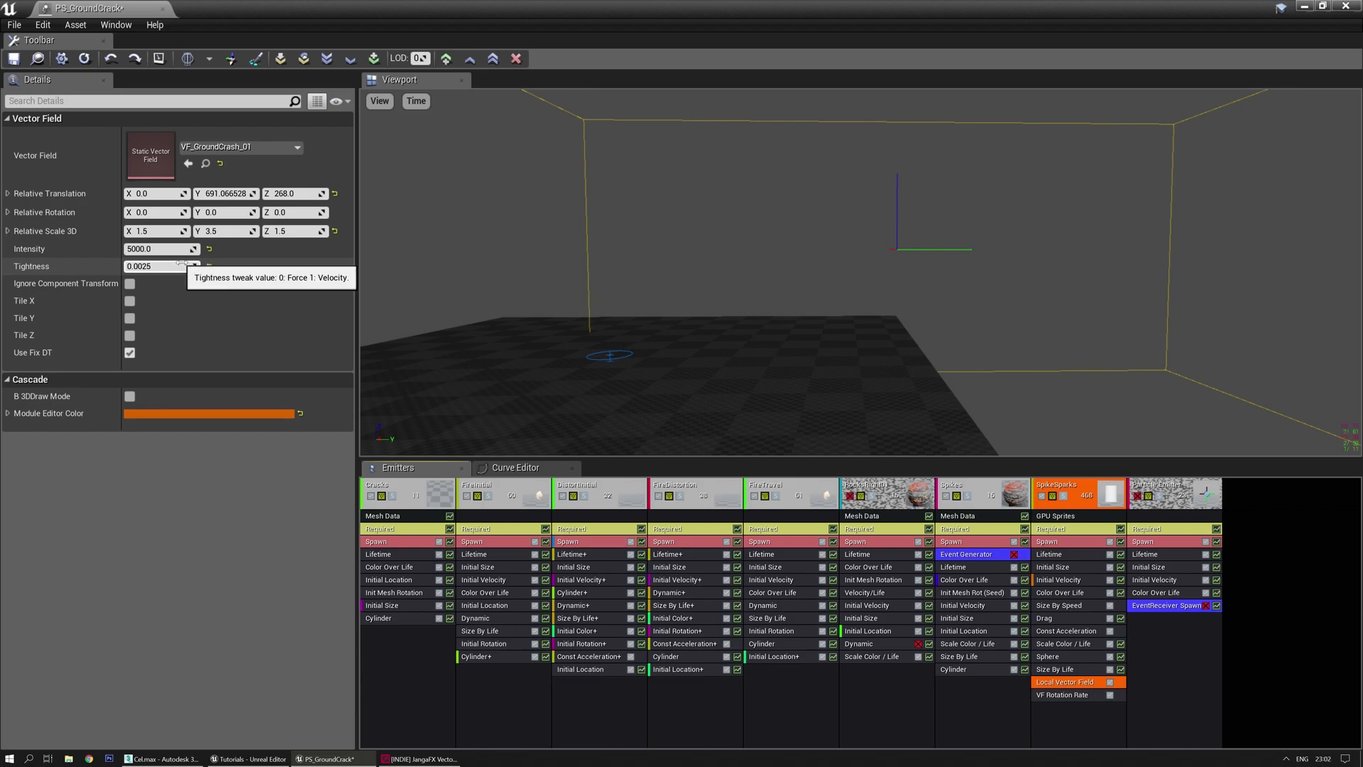
pyautogui.write('100000.012')
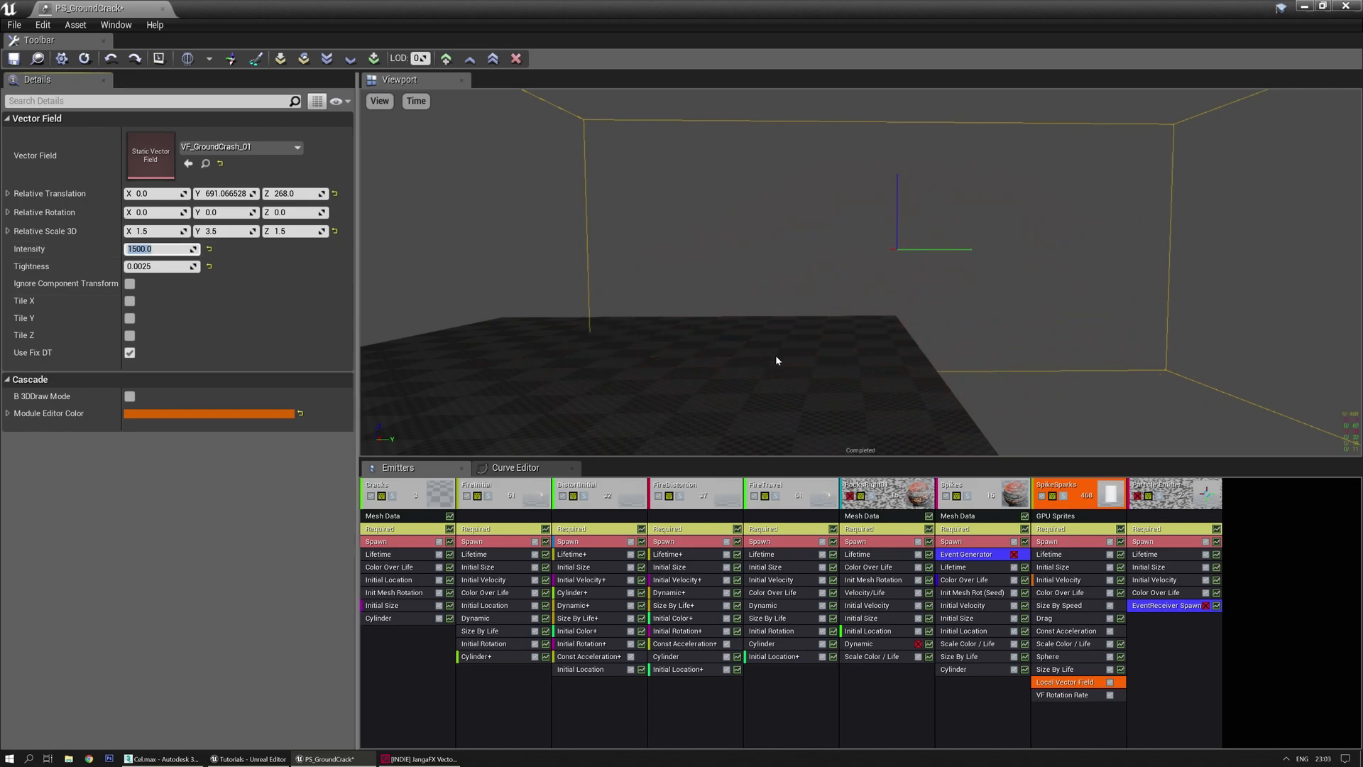
pyautogui.moveTo(860, 273); pyautogui.dragTo(779, 236)
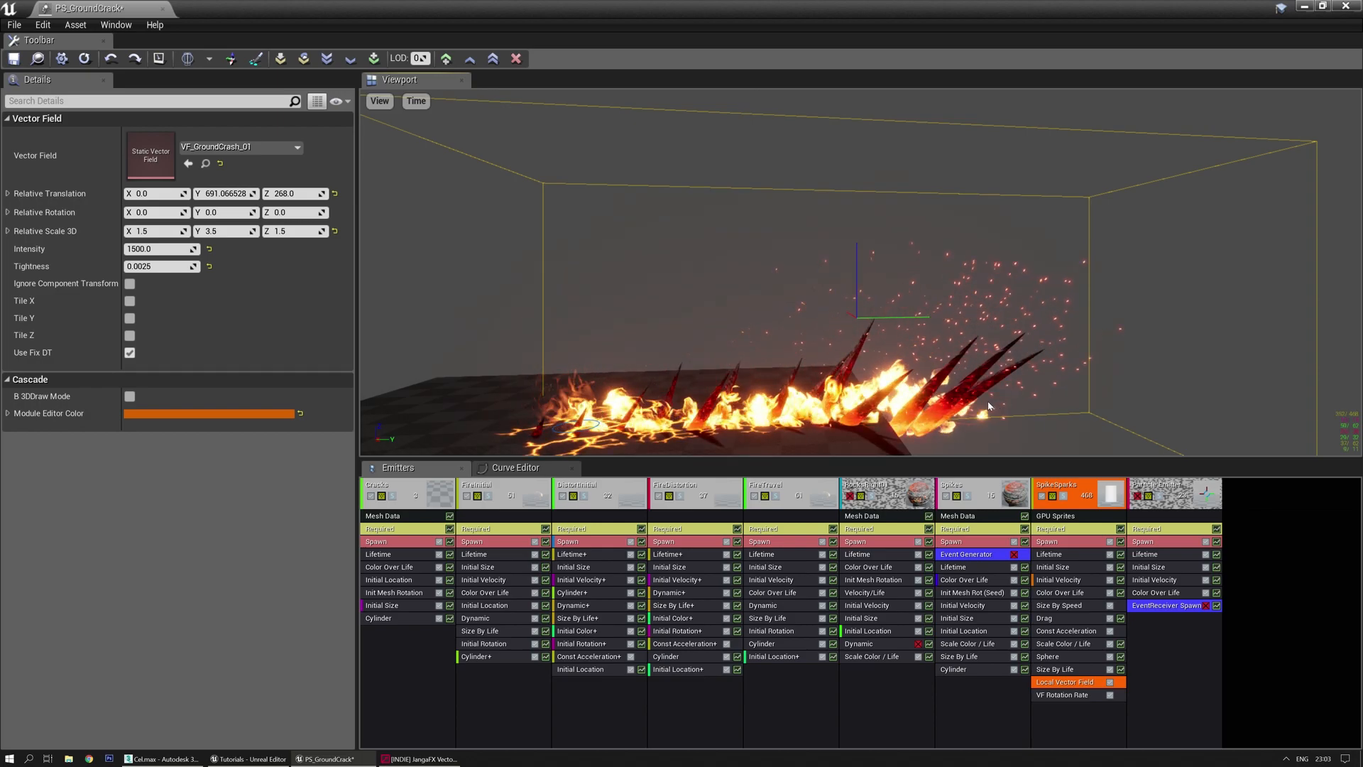
pyautogui.moveTo(942, 294)
pyautogui.mouseDown()
pyautogui.moveTo(872, 291)
pyautogui.moveTo(959, 298)
pyautogui.mouseUp()
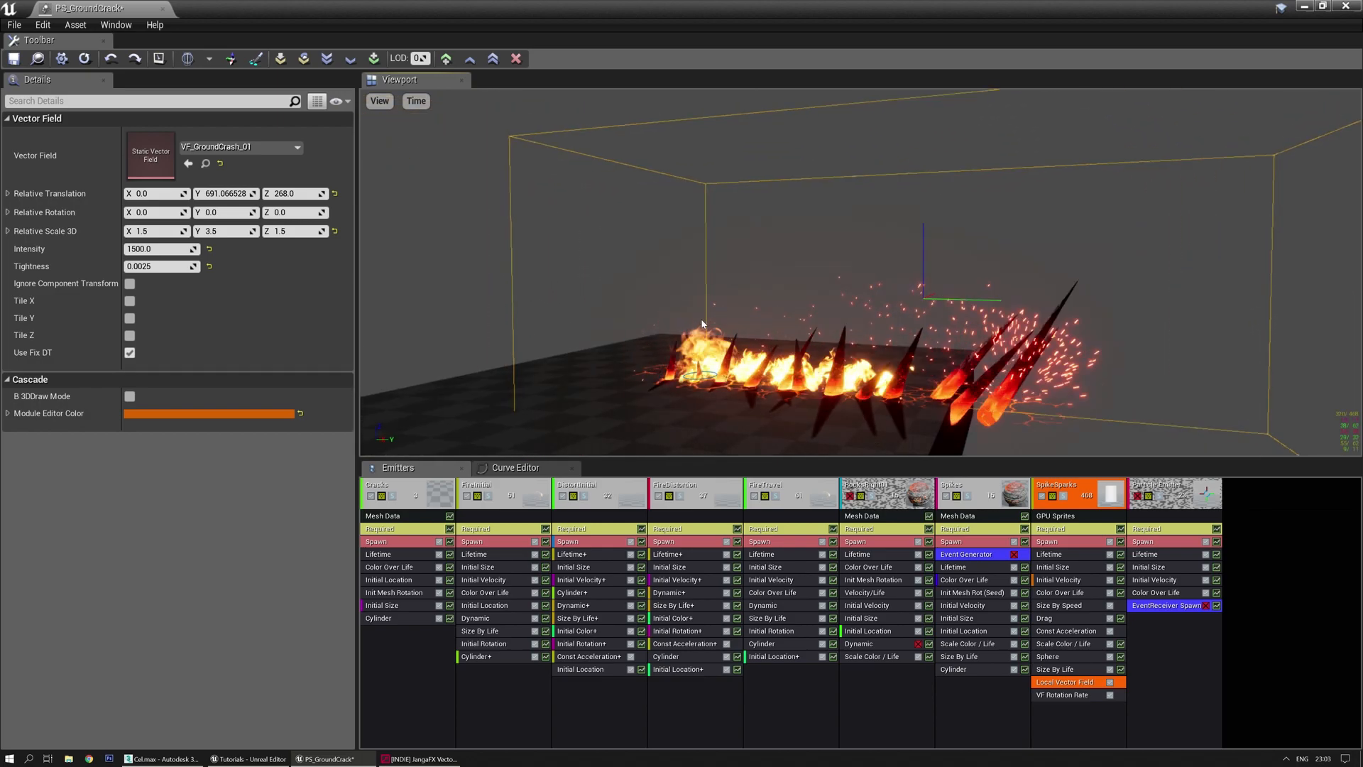
pyautogui.moveTo(867, 309); pyautogui.dragTo(896, 329, button='right')
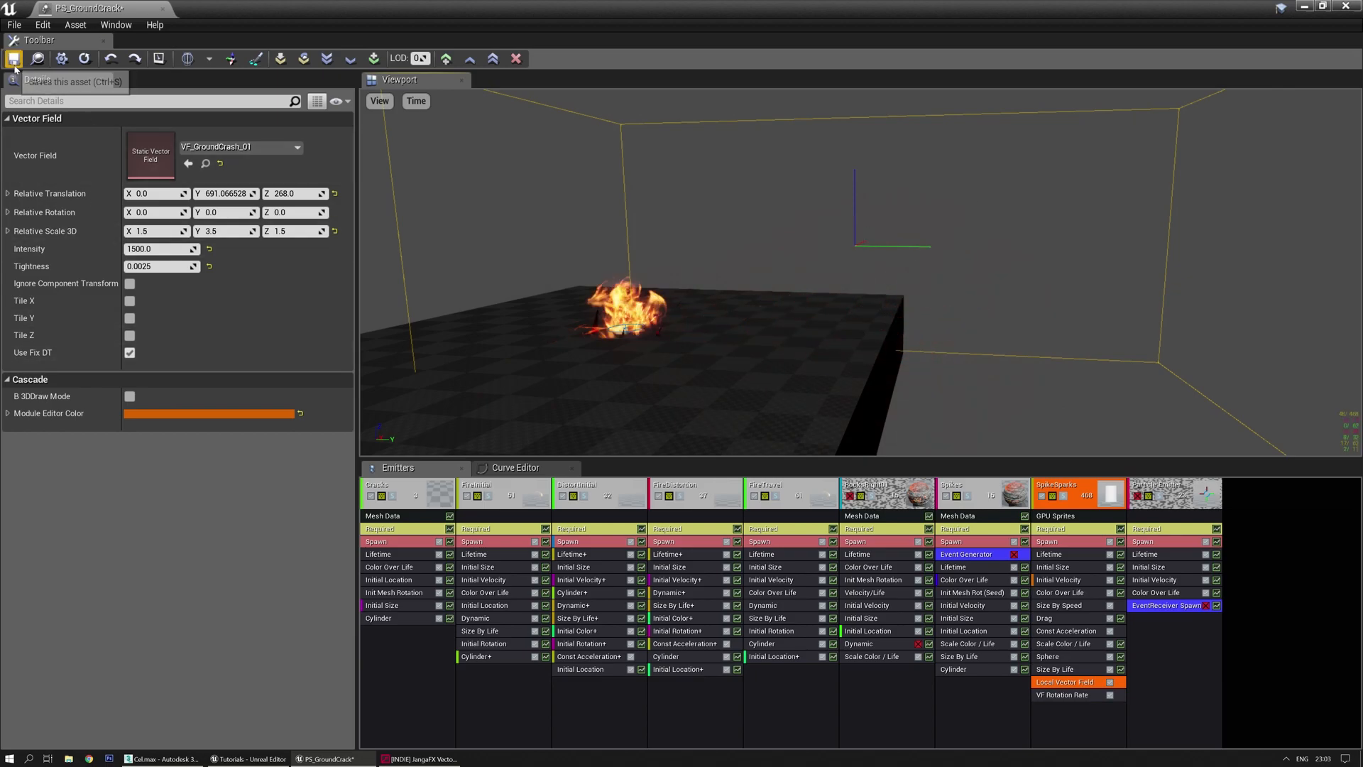
# Close PS_GroundCrack, play the level, and fly around the spikes before ending the test with Esc
pyautogui.click(162, 8)
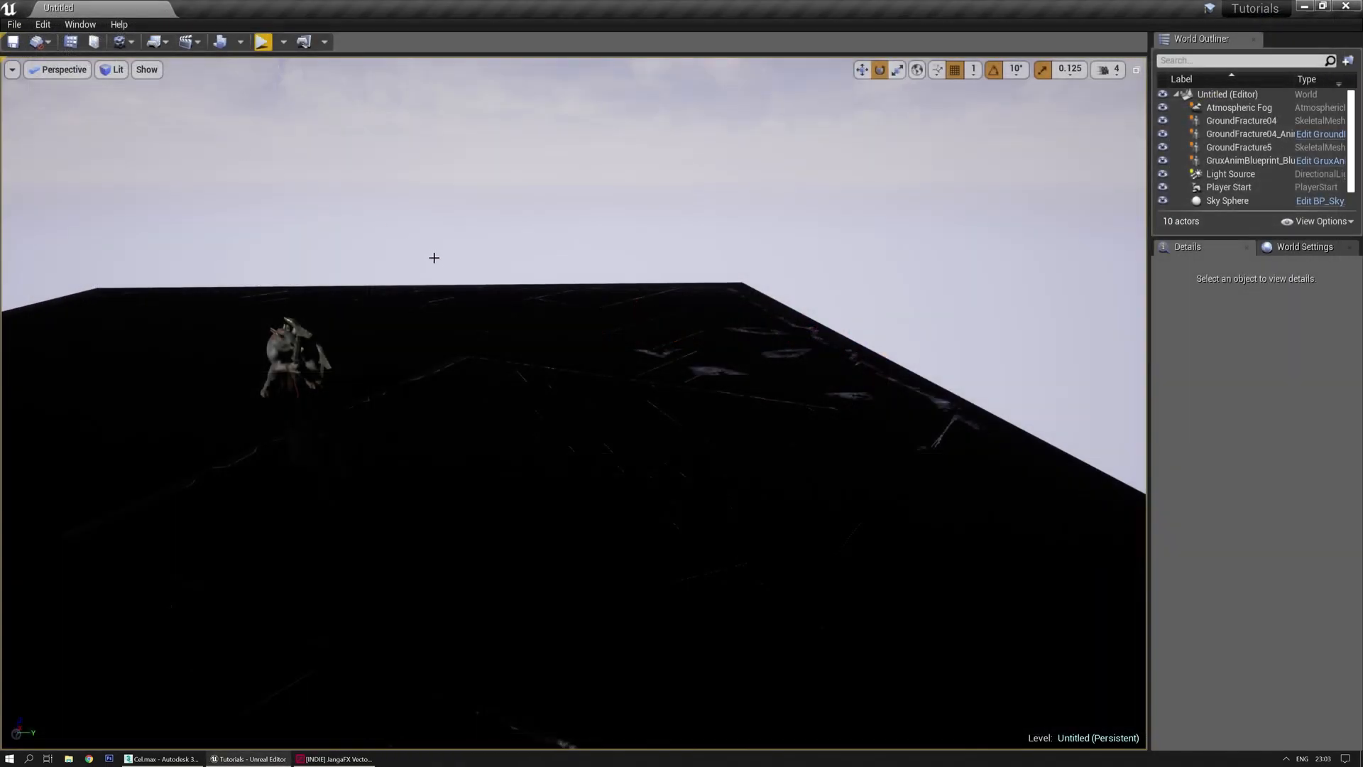
pyautogui.click(262, 42)
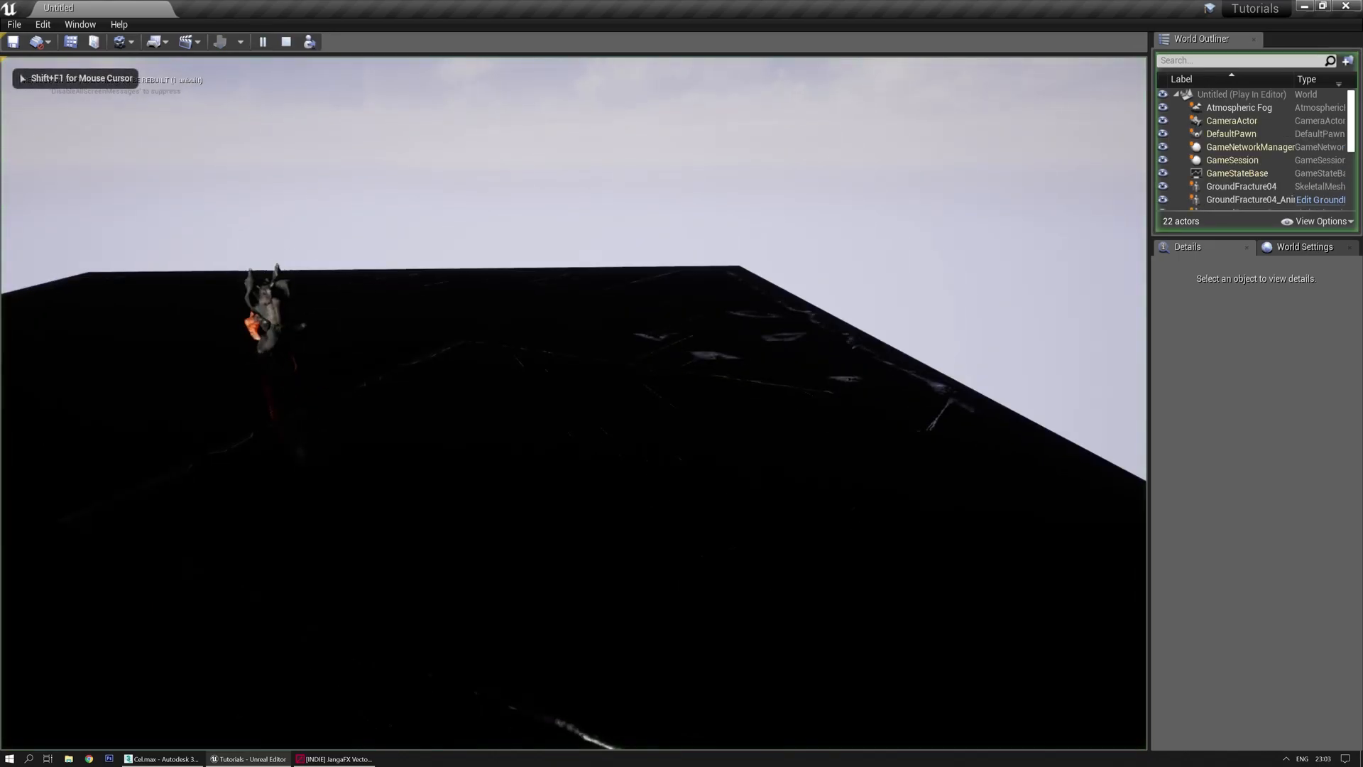
pyautogui.press('w')
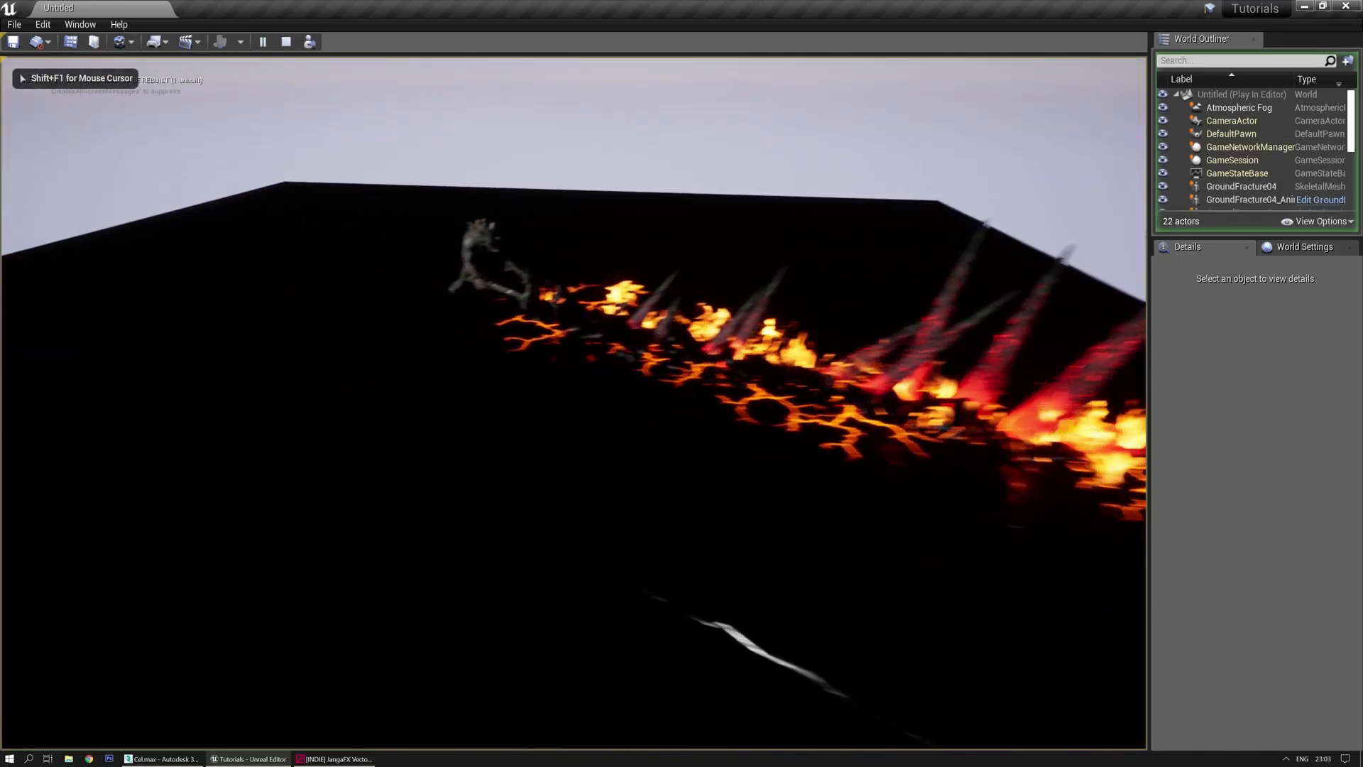
pyautogui.press('s')
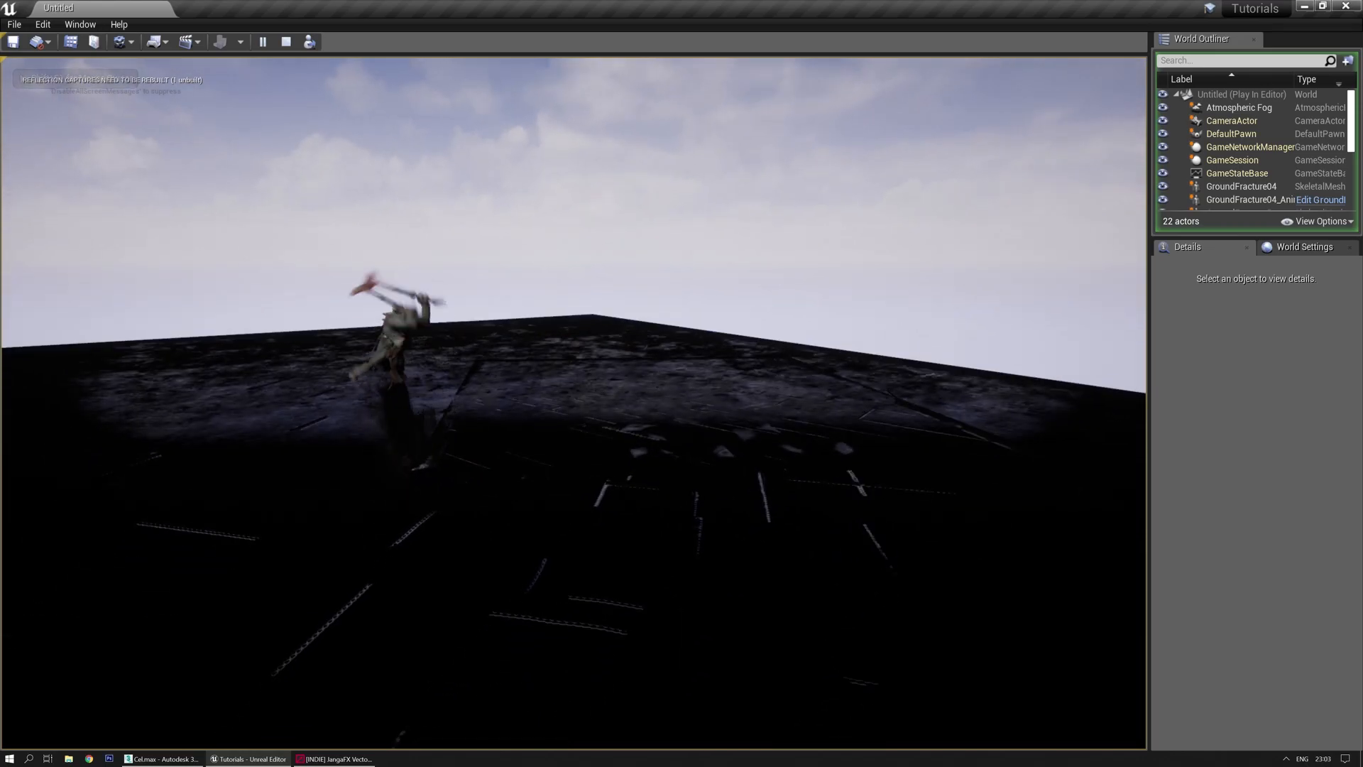
pyautogui.press('e')
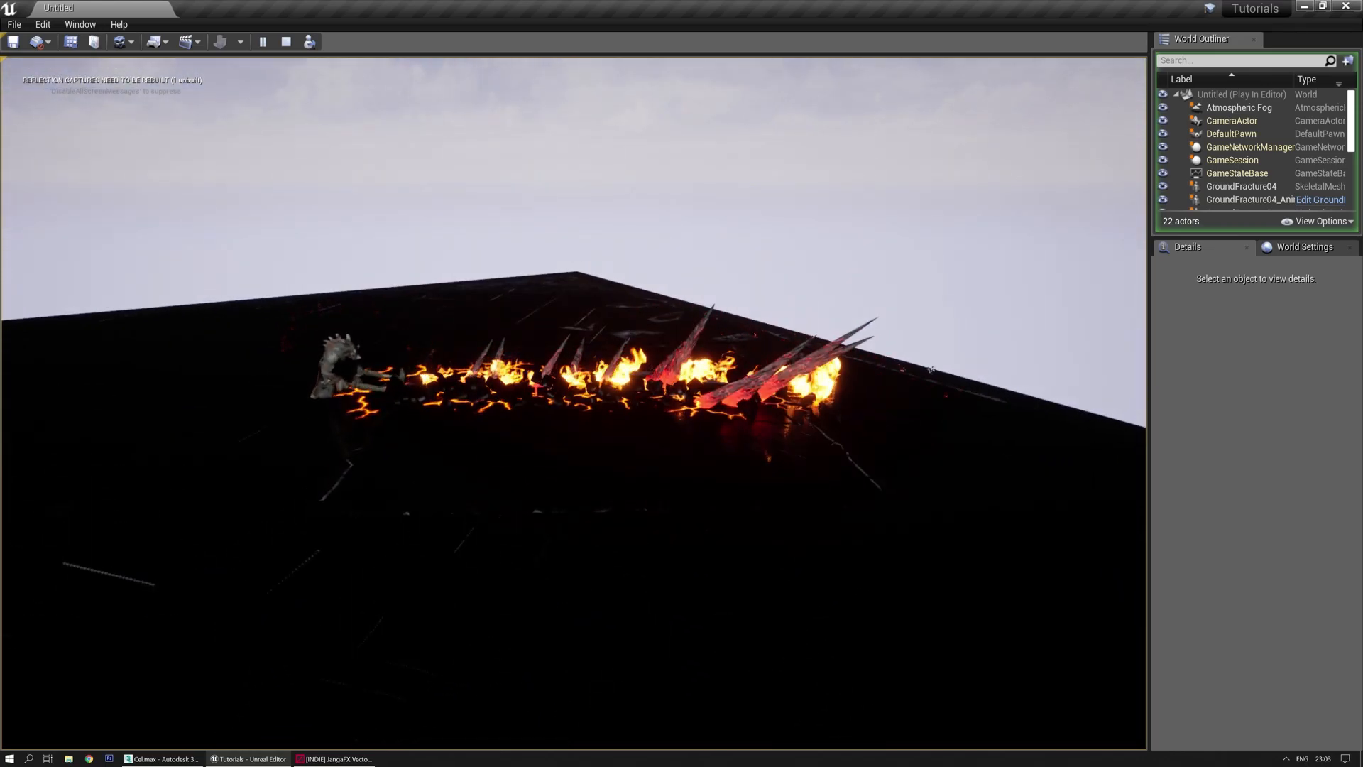
pyautogui.press('w')
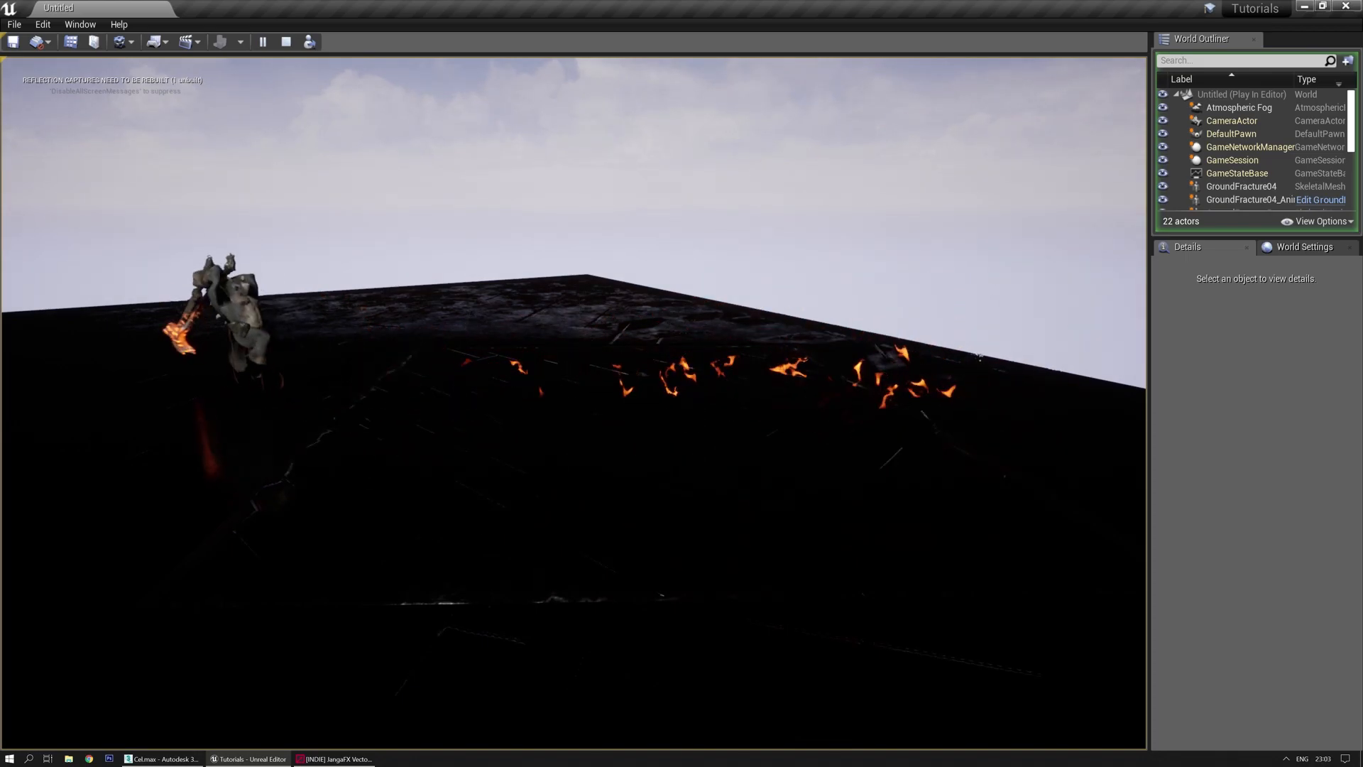
pyautogui.press('d')
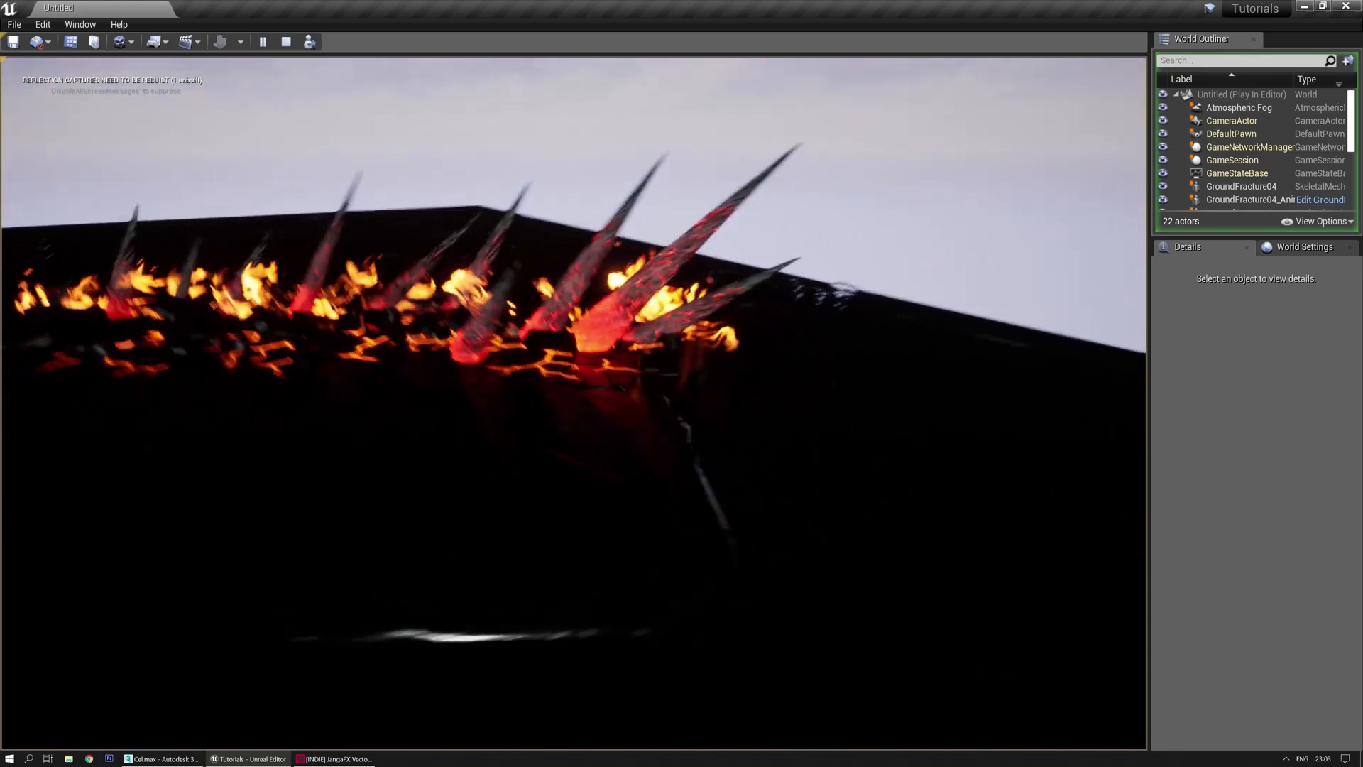
pyautogui.press('d')
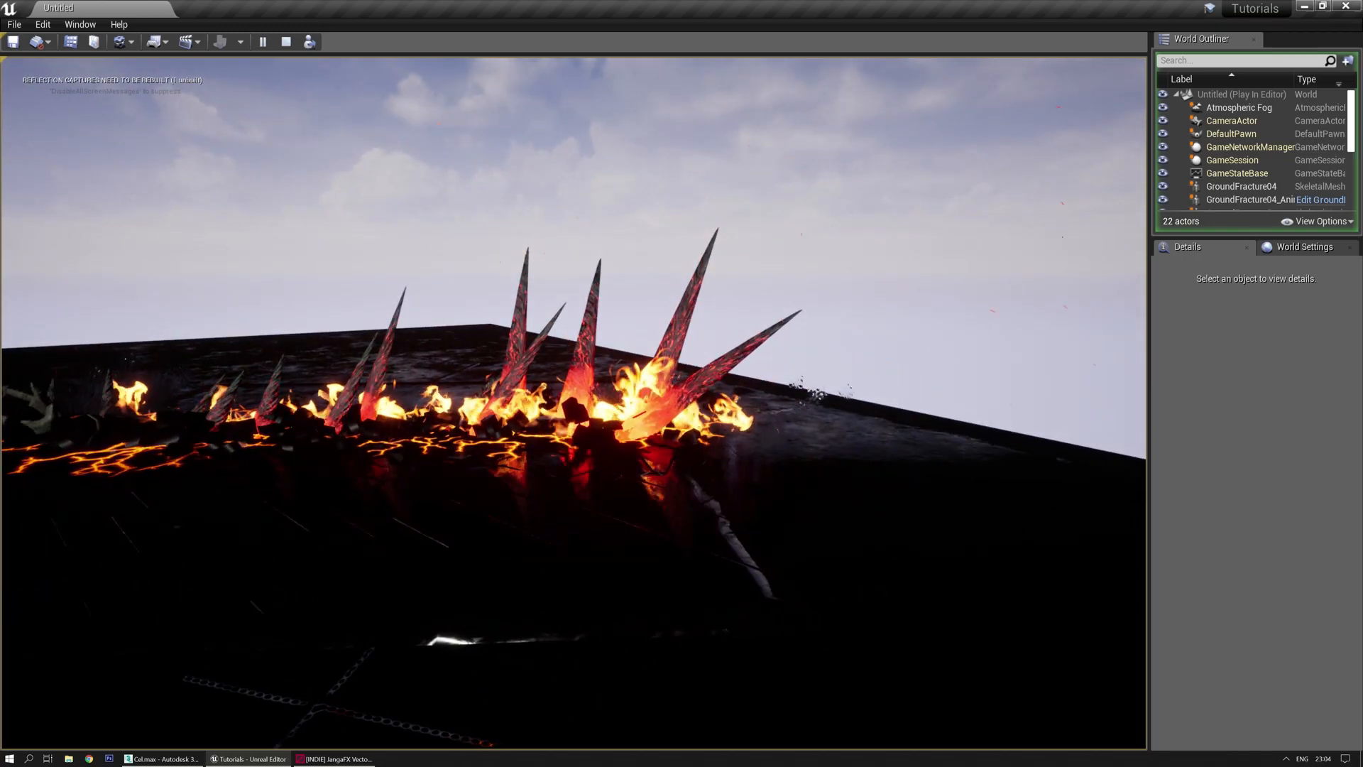
pyautogui.press('Escape')
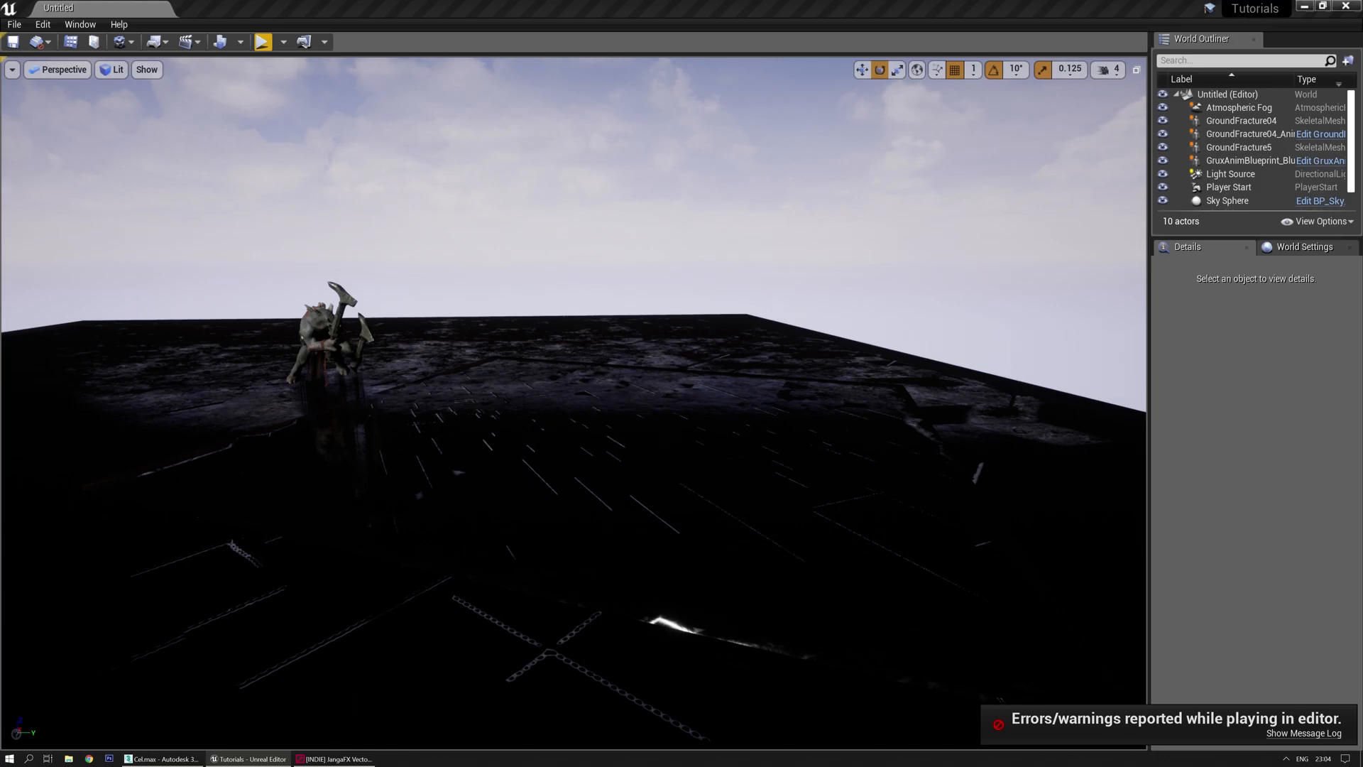